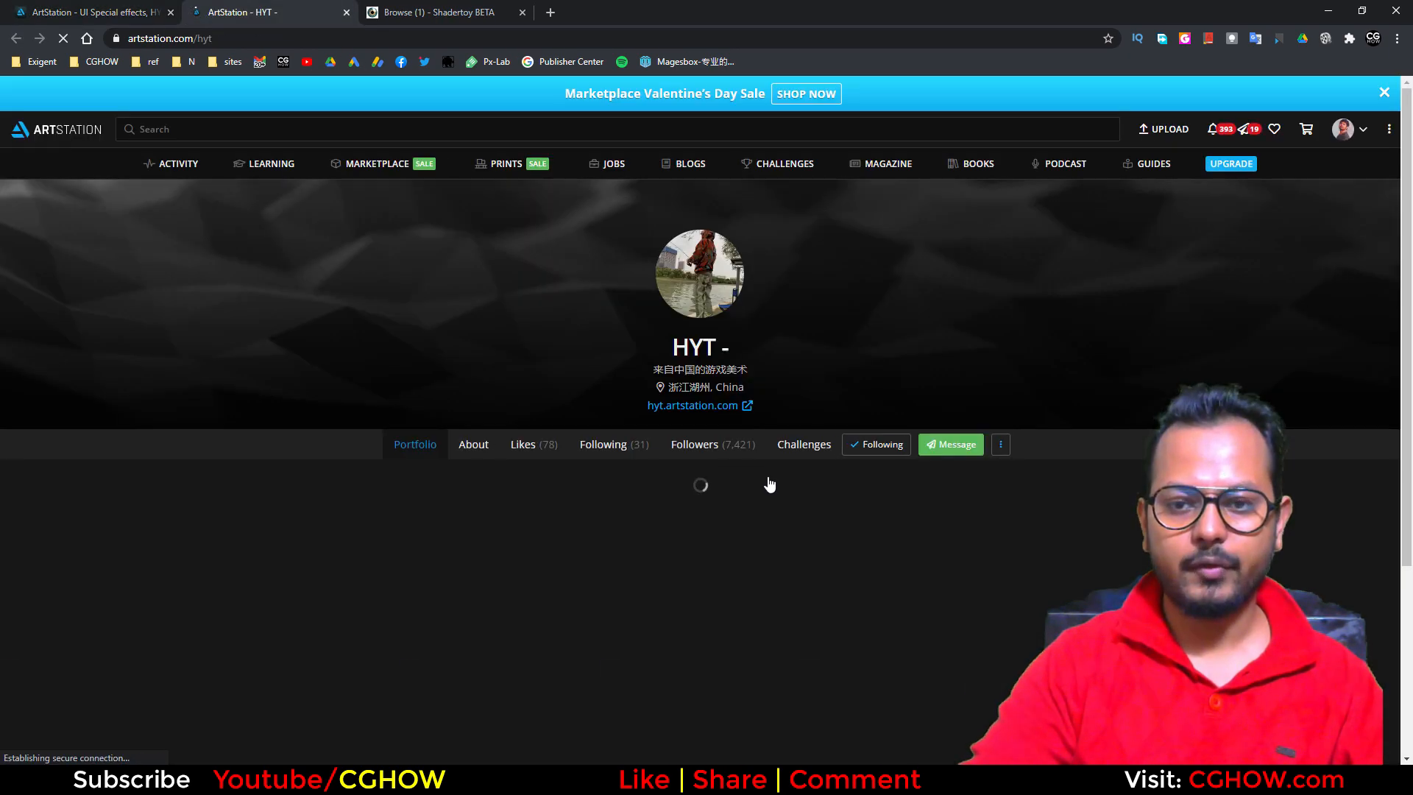
# Step: Browse the artist's ArtStation portfolio for visual effects references
pyautogui.scroll(-7, 368, 412)
pyautogui.scroll(1, 367, 412)
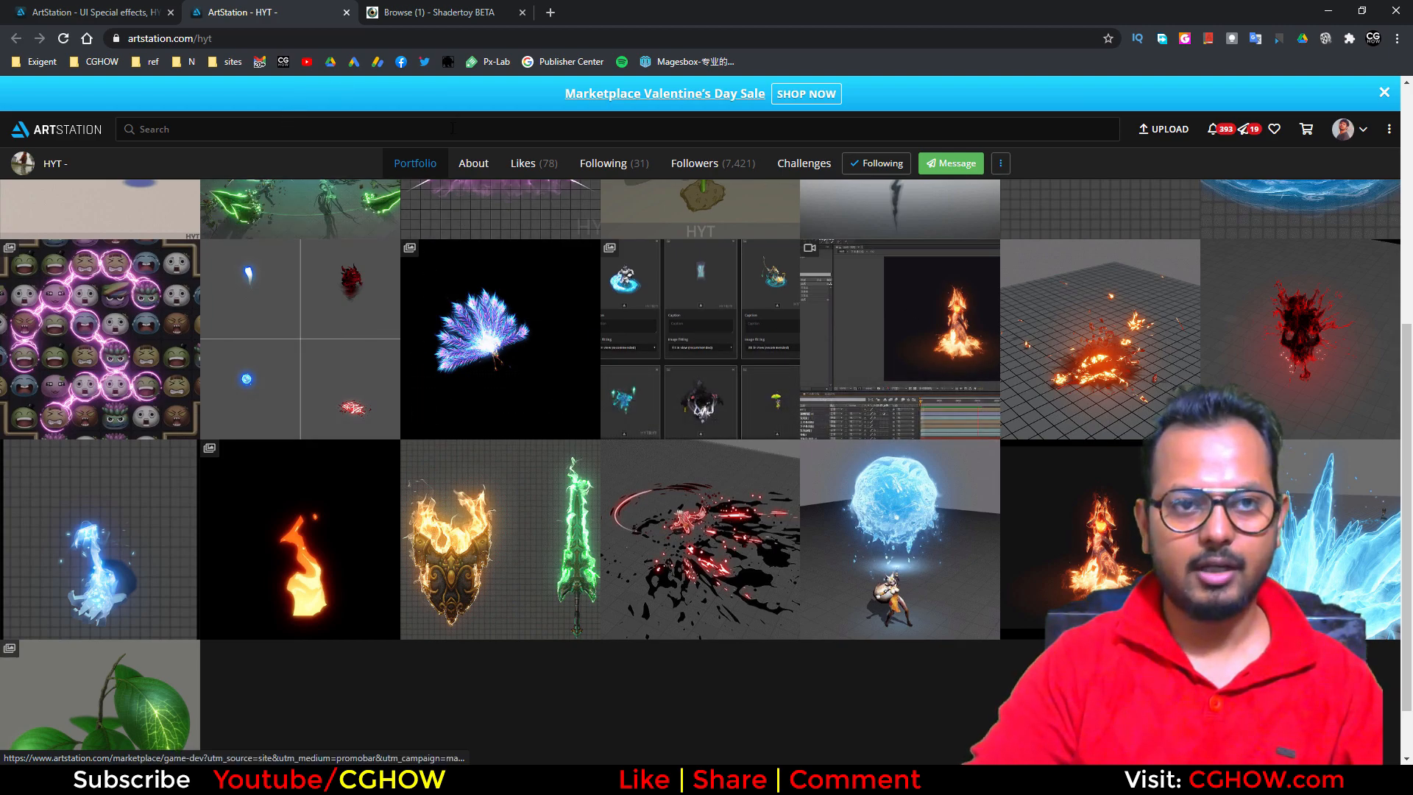
pyautogui.scroll(3, 434, 401)
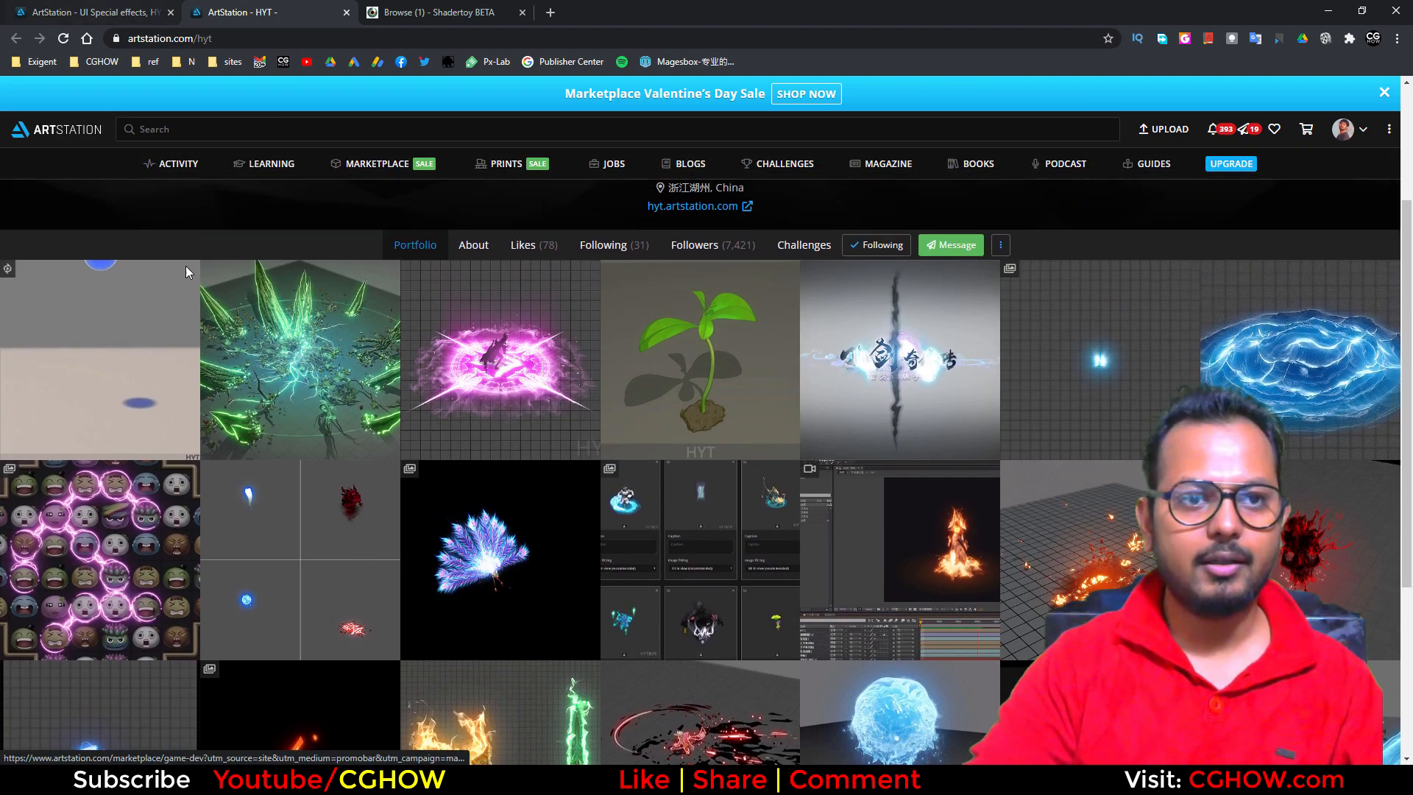
# Step: View the UI special effects artwork and examine its animated images down to the hammer impact GIF
pyautogui.click(111, 9)
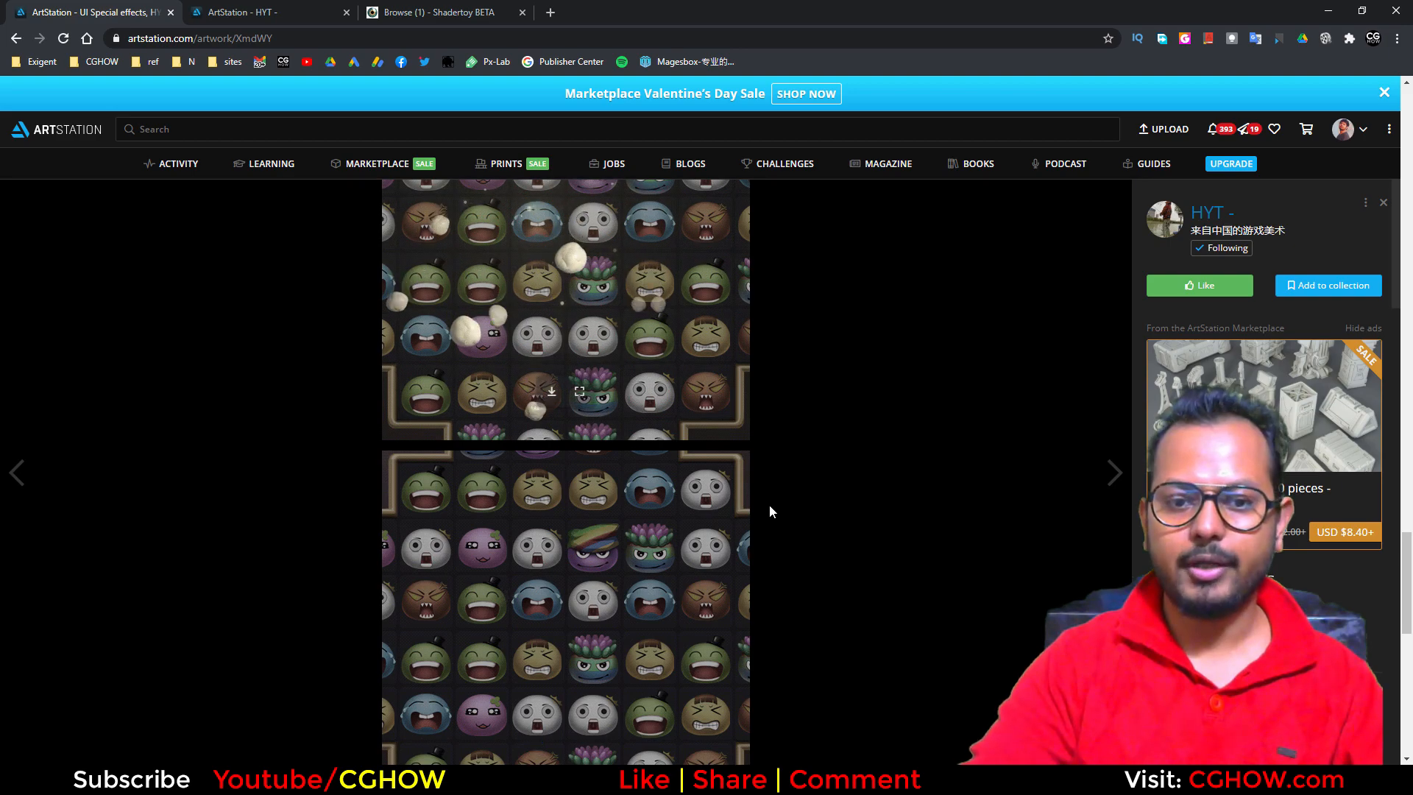
pyautogui.scroll(-8, 760, 465)
pyautogui.scroll(2, 588, 537)
pyautogui.scroll(4, 471, 519)
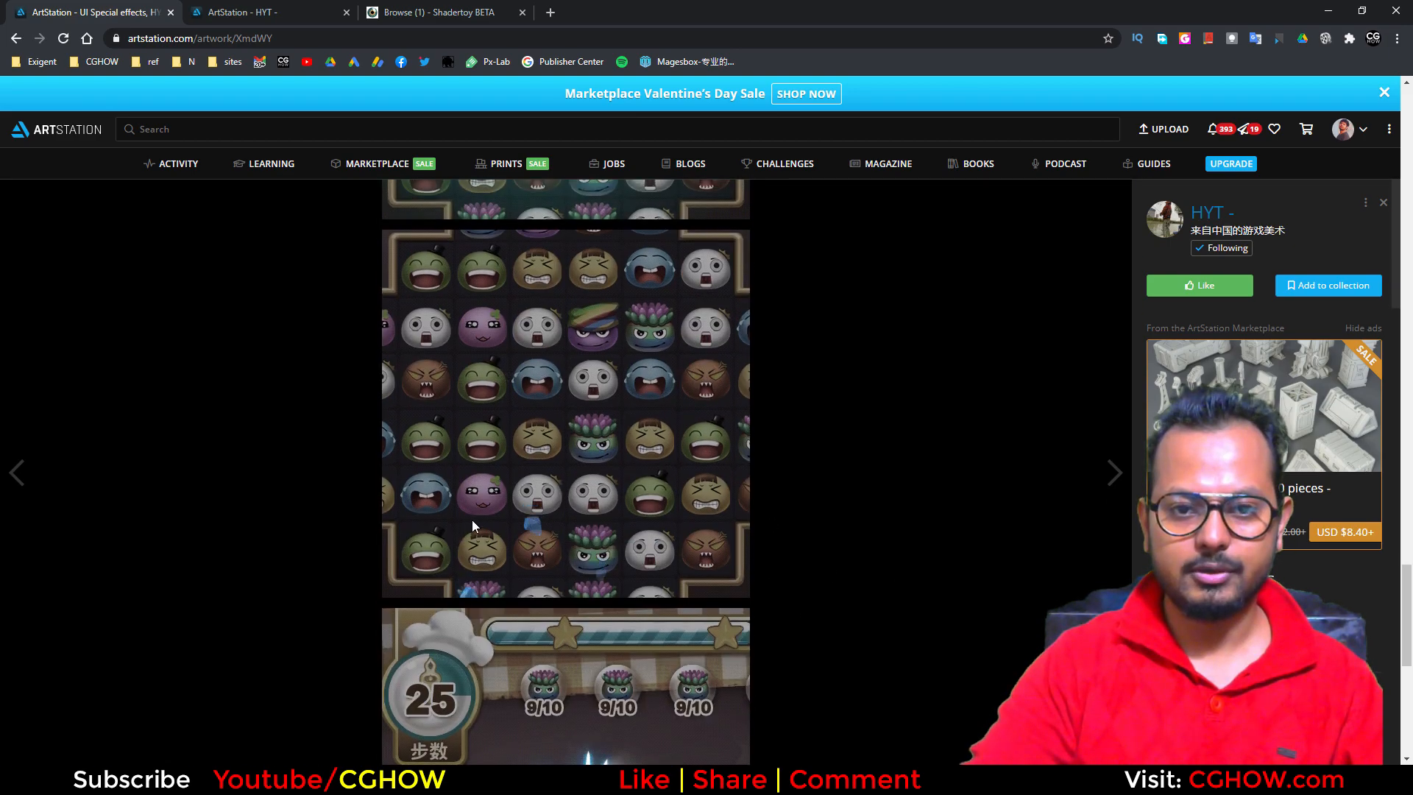
pyautogui.scroll(-3, 615, 488)
pyautogui.scroll(1, 607, 485)
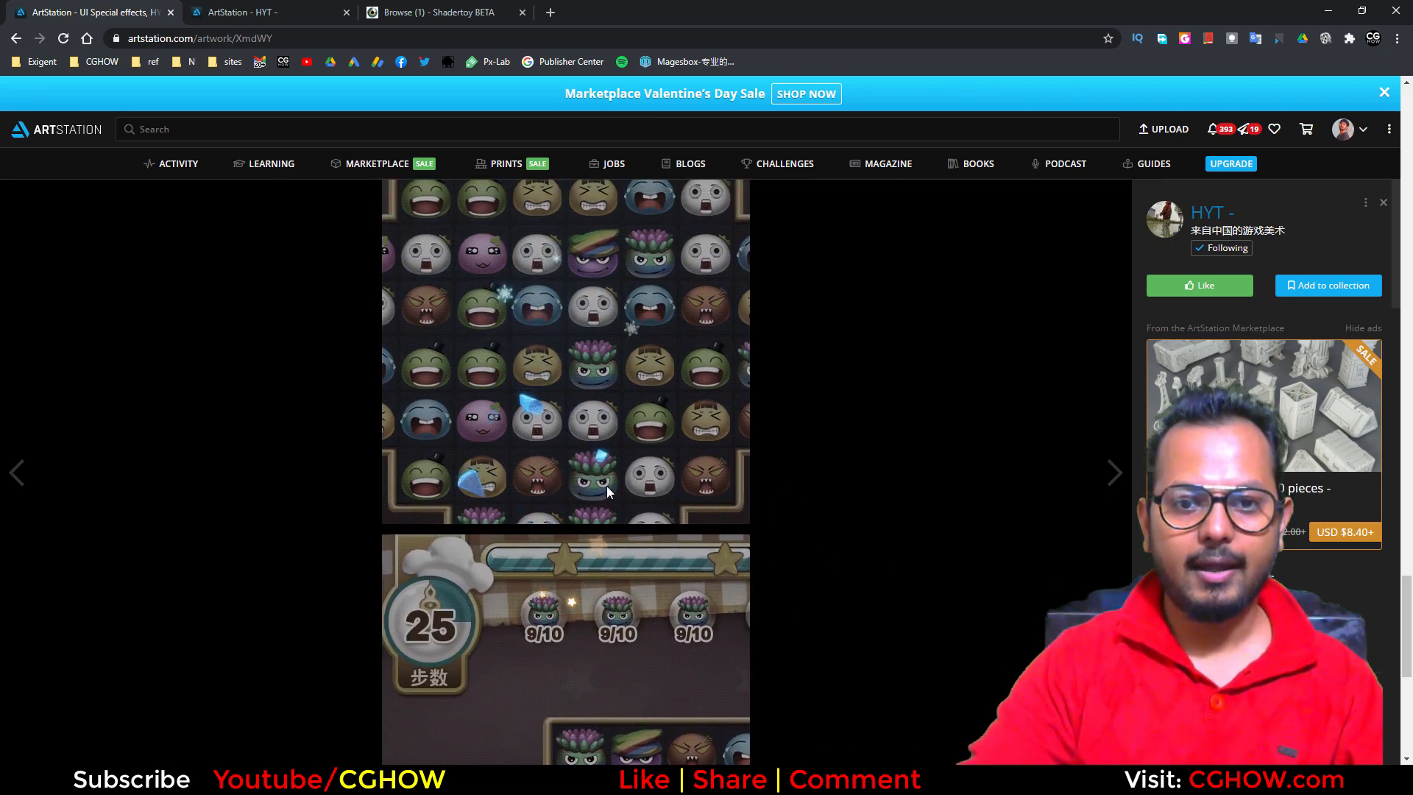
pyautogui.scroll(-6, 606, 489)
pyautogui.scroll(-2, 606, 485)
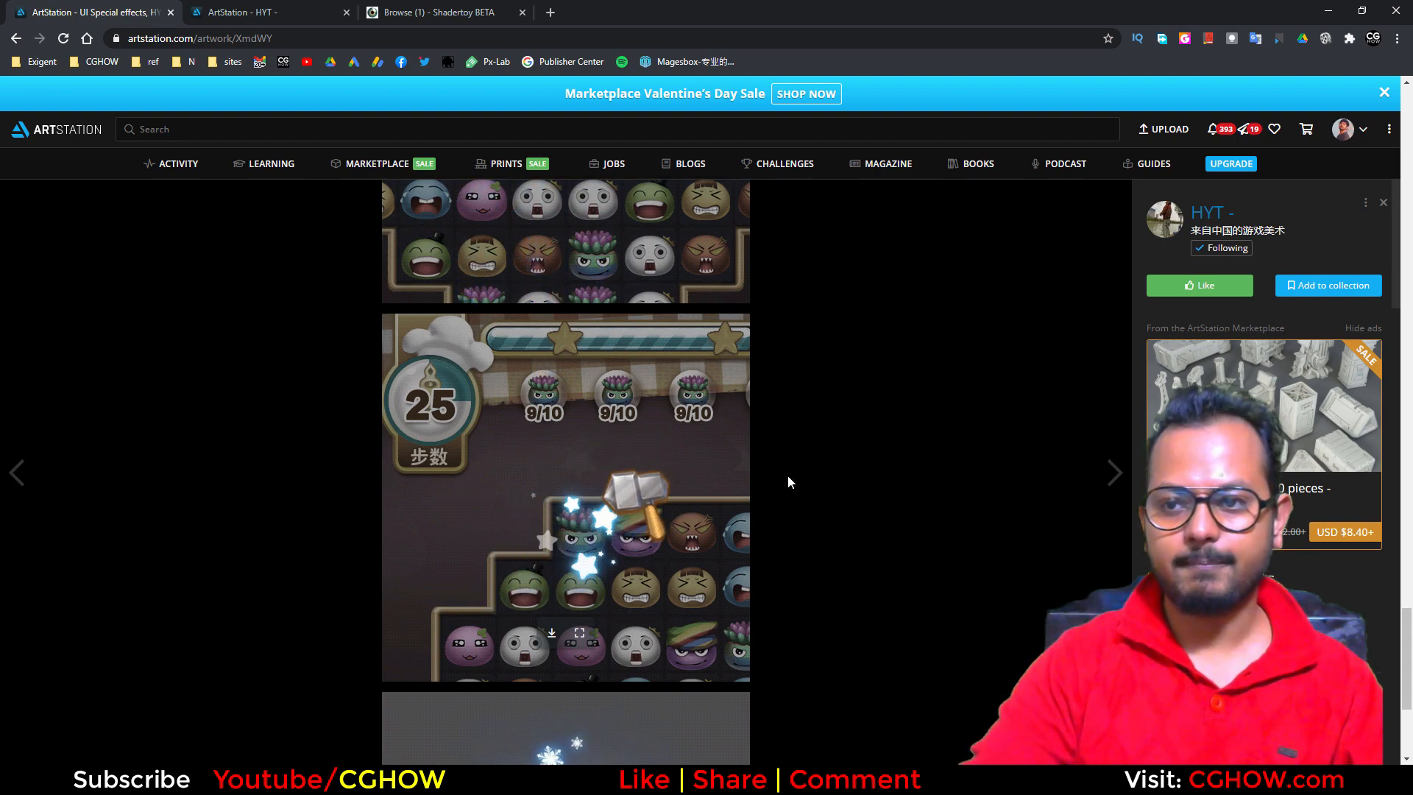
pyautogui.scroll(-2, 593, 468)
pyautogui.scroll(-3, 862, 572)
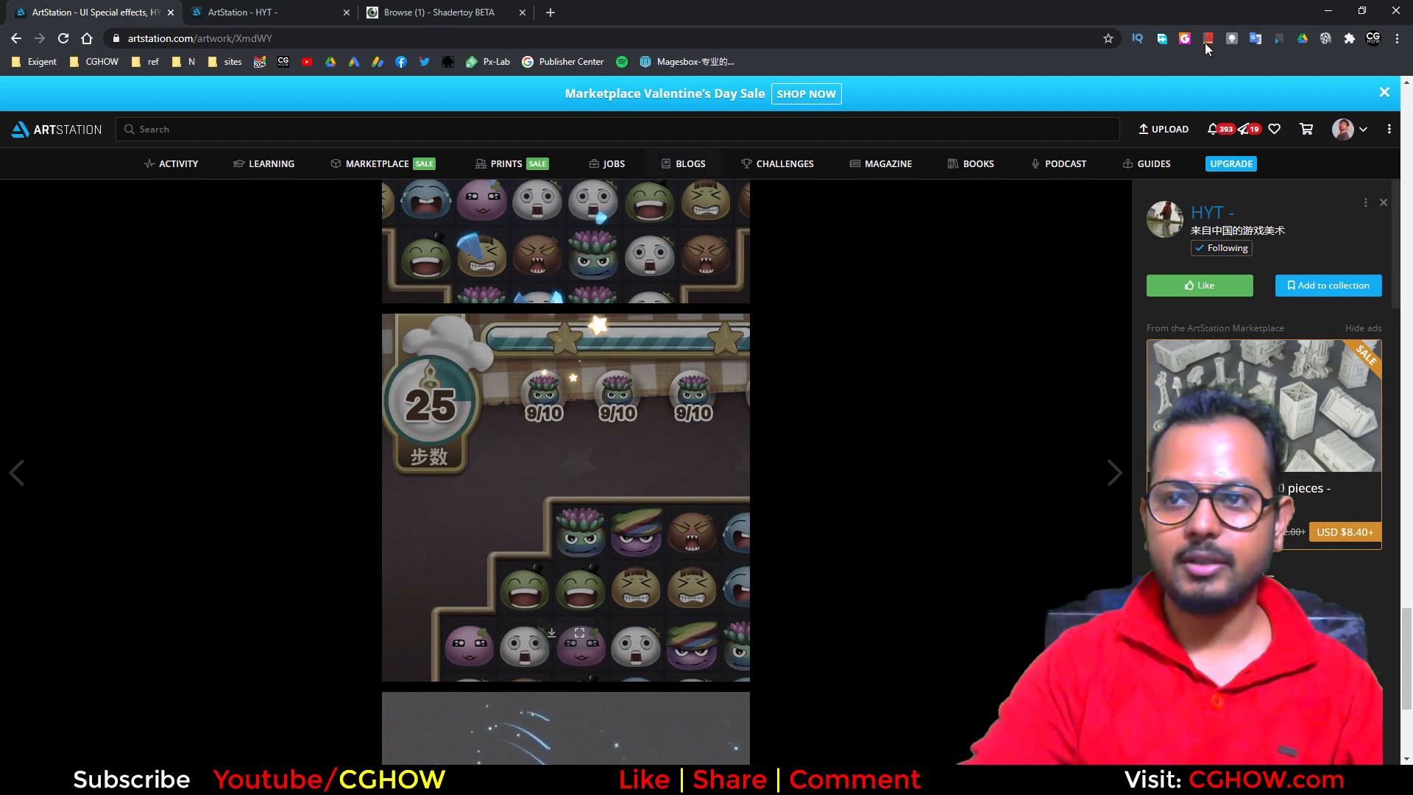
pyautogui.rightClick(593, 433)
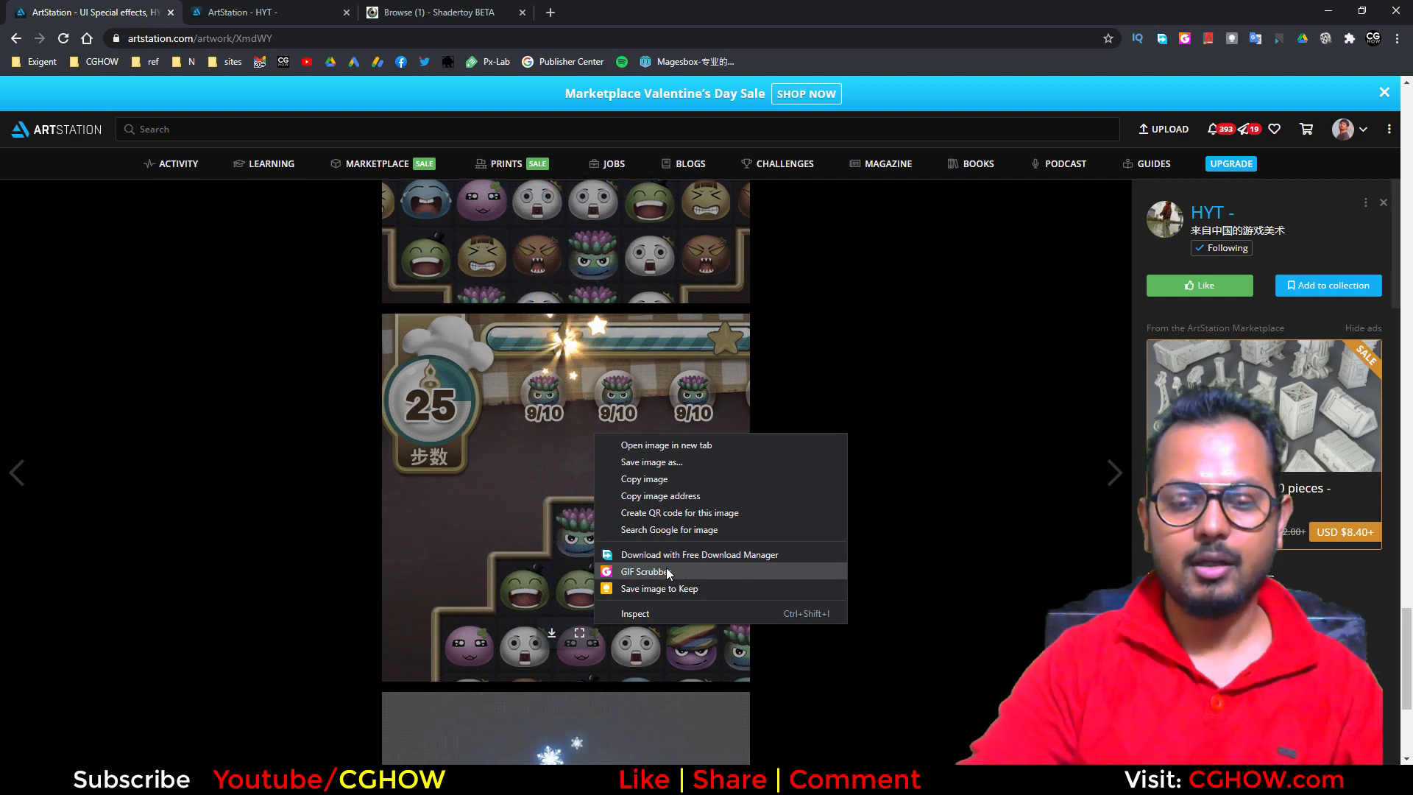
pyautogui.click(862, 398)
pyautogui.scroll(-4, 752, 356)
pyautogui.scroll(6, 752, 356)
pyautogui.scroll(-5, 854, 434)
pyautogui.scroll(-1, 761, 338)
pyautogui.scroll(3, 663, 441)
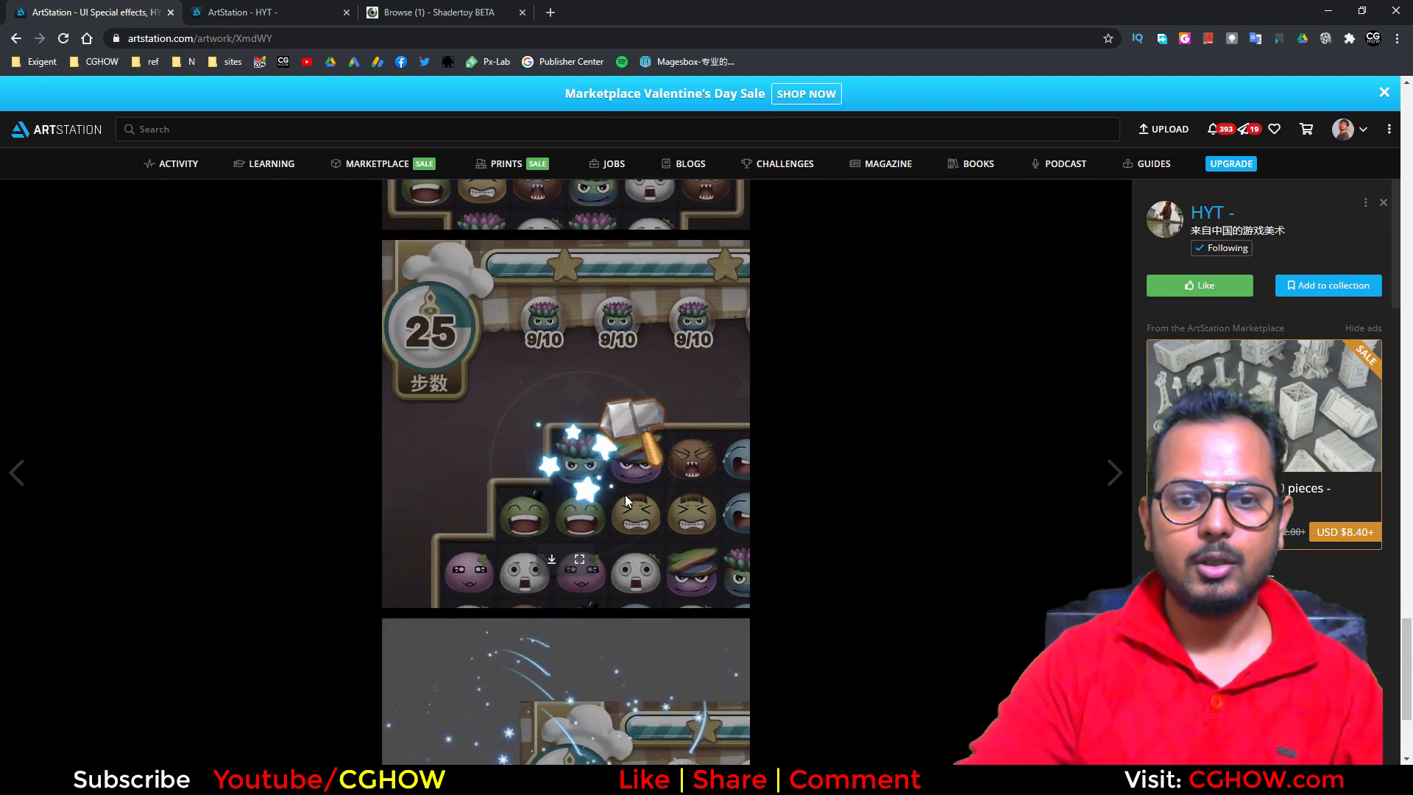
# Step: Open the hammer impact GIF in GIF Scrubber, stop it at the star burst frame and move its window aside
pyautogui.rightClick(611, 451)
pyautogui.click(686, 586)
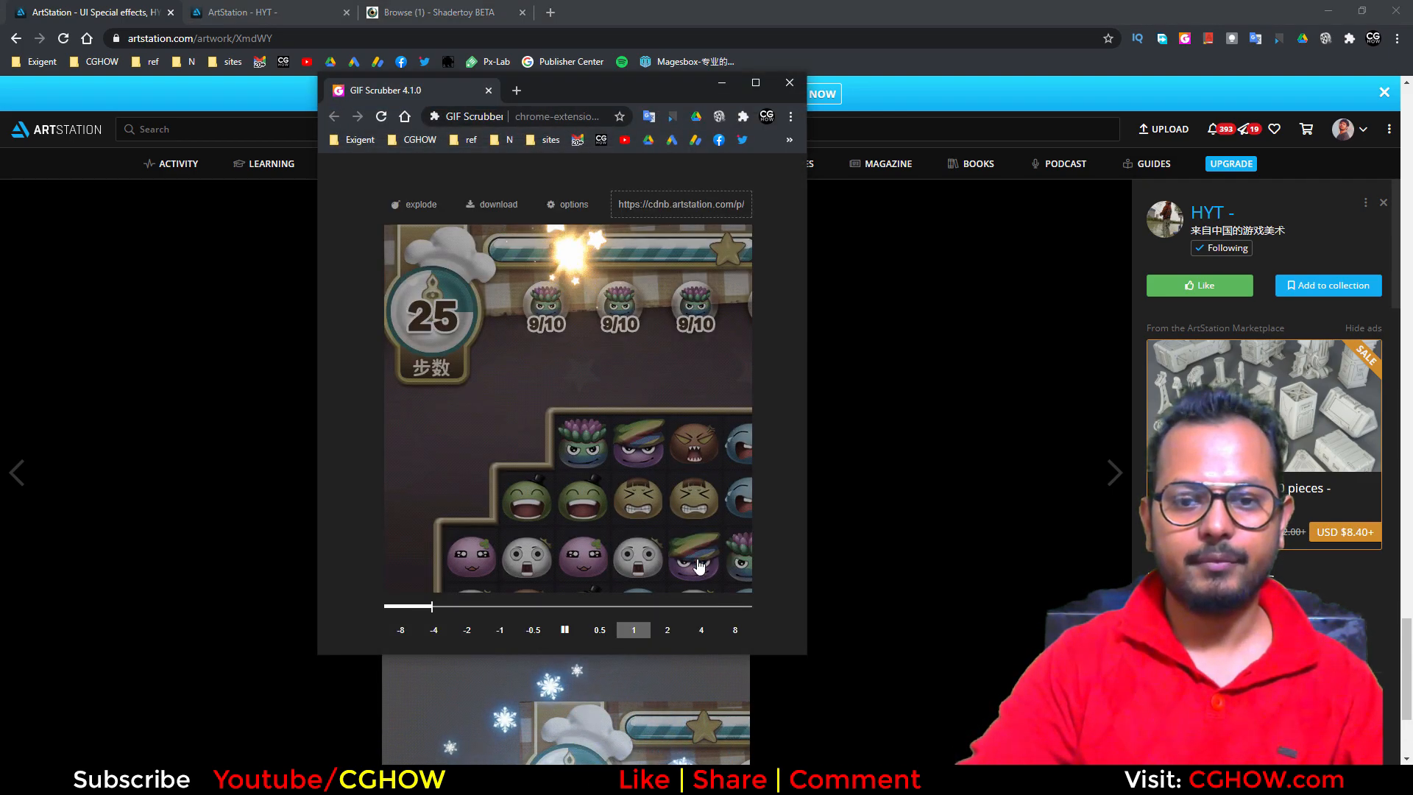
pyautogui.moveTo(495, 606); pyautogui.dragTo(443, 618)
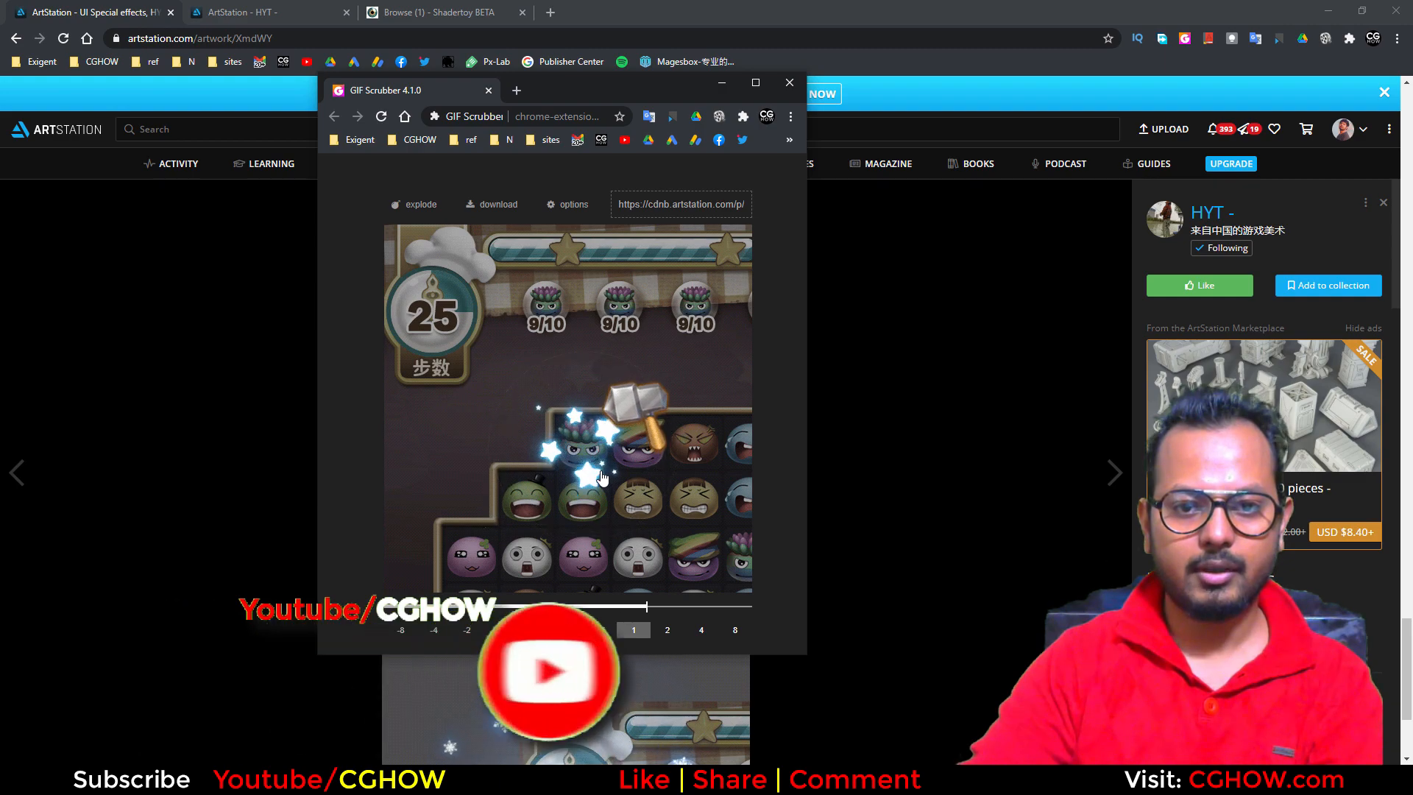
pyautogui.moveTo(663, 613); pyautogui.dragTo(602, 604)
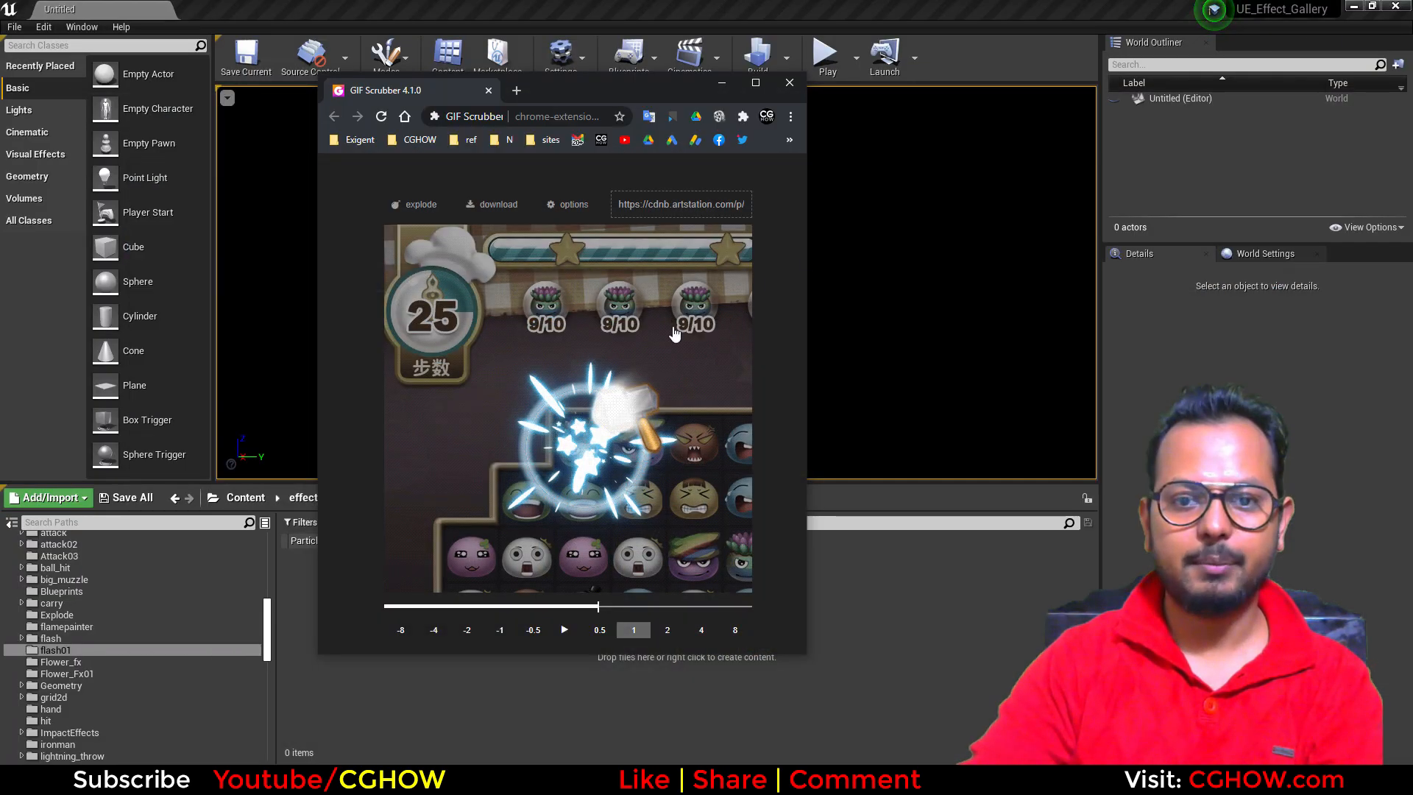
pyautogui.moveTo(603, 82); pyautogui.dragTo(457, 125)
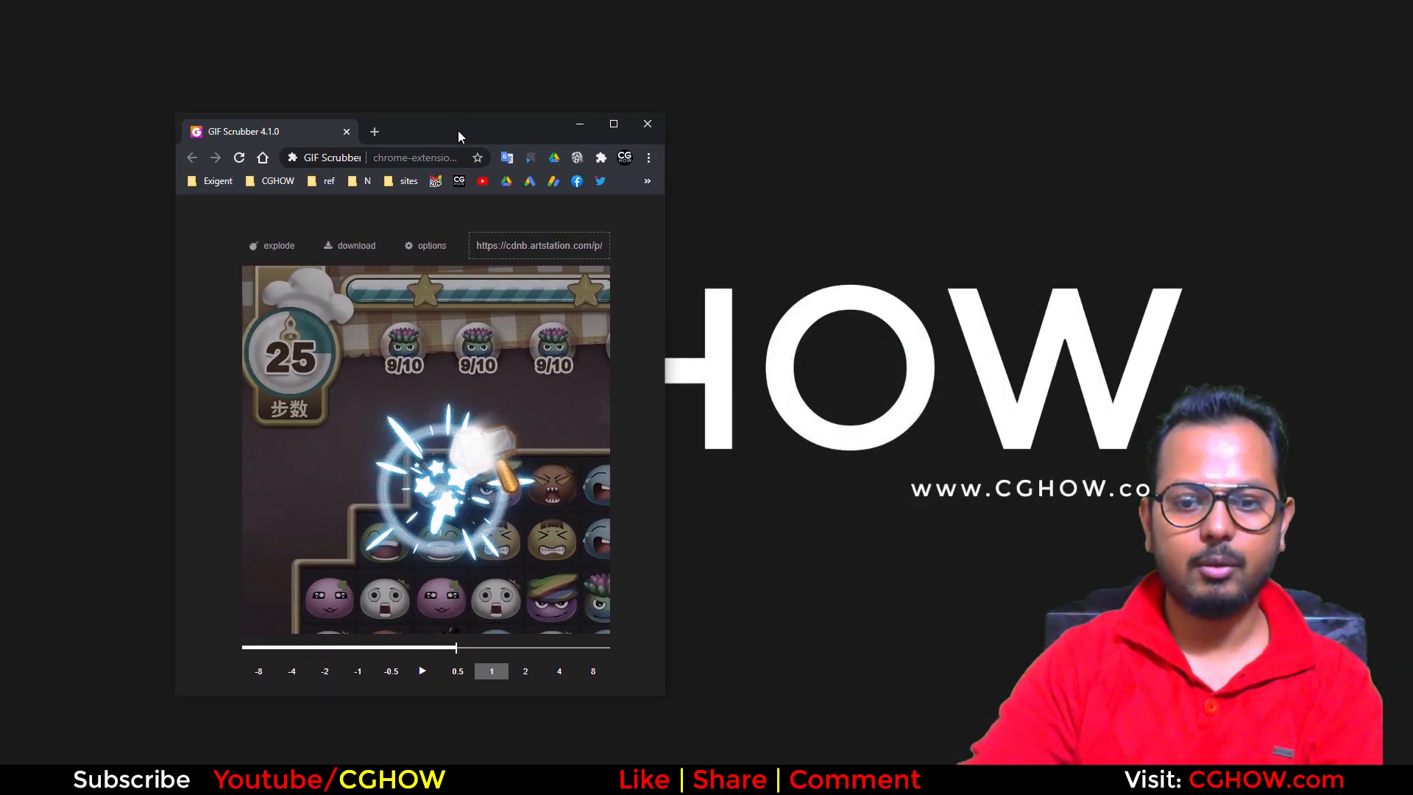
# Step: Switch to Unreal Editor and create a Niagara system in the flash01 folder with the Fountain emitter template
pyautogui.click(585, 777)
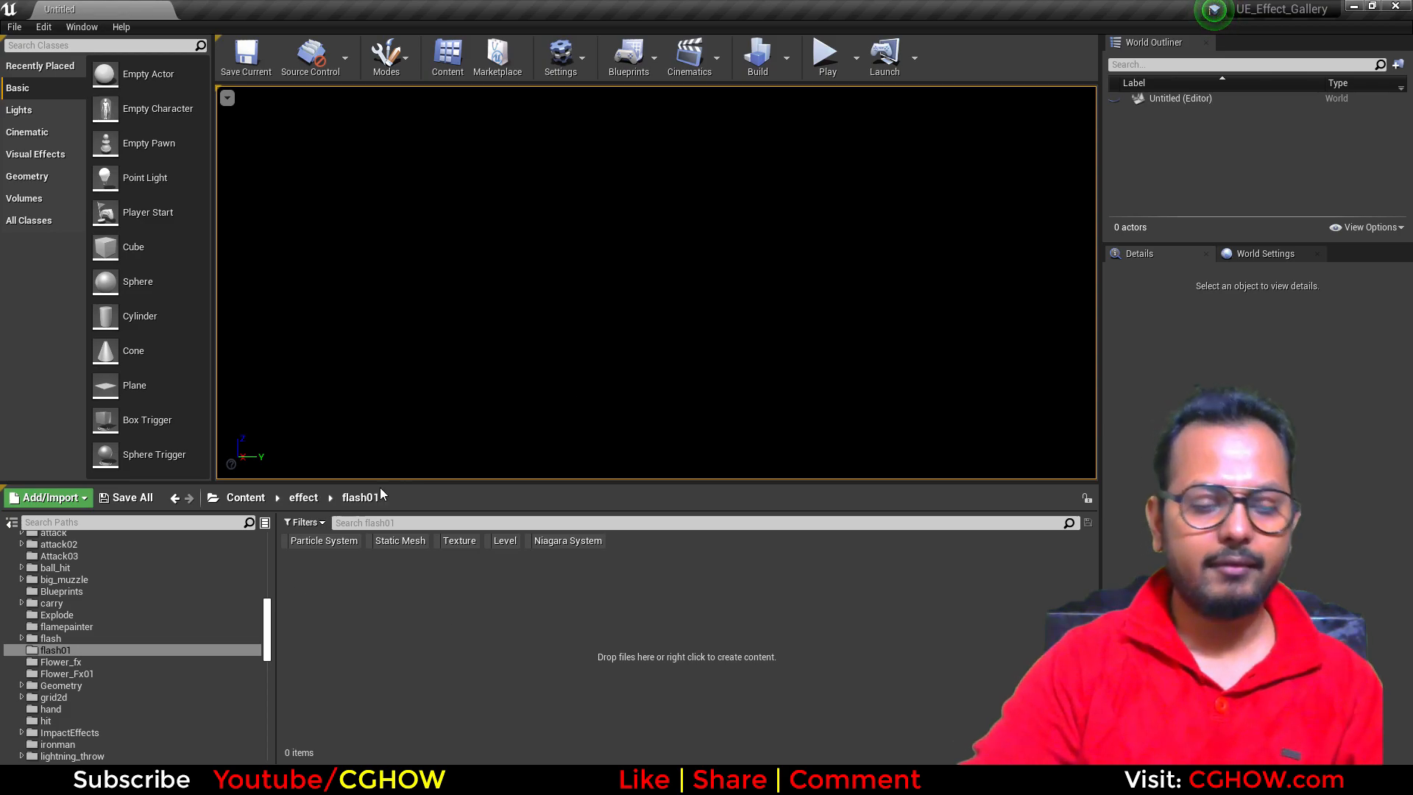
pyautogui.rightClick(452, 602)
pyautogui.moveTo(532, 480)
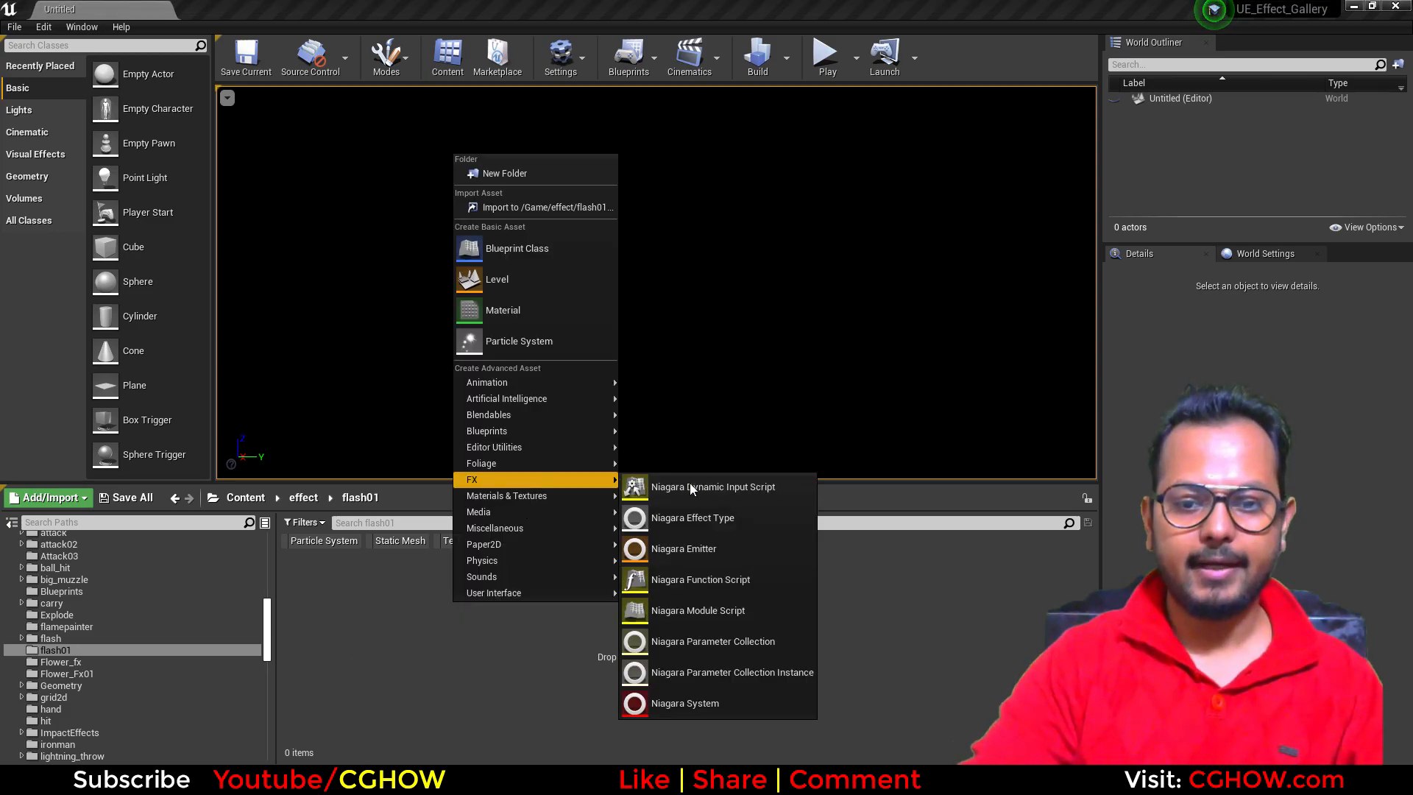
pyautogui.click(705, 705)
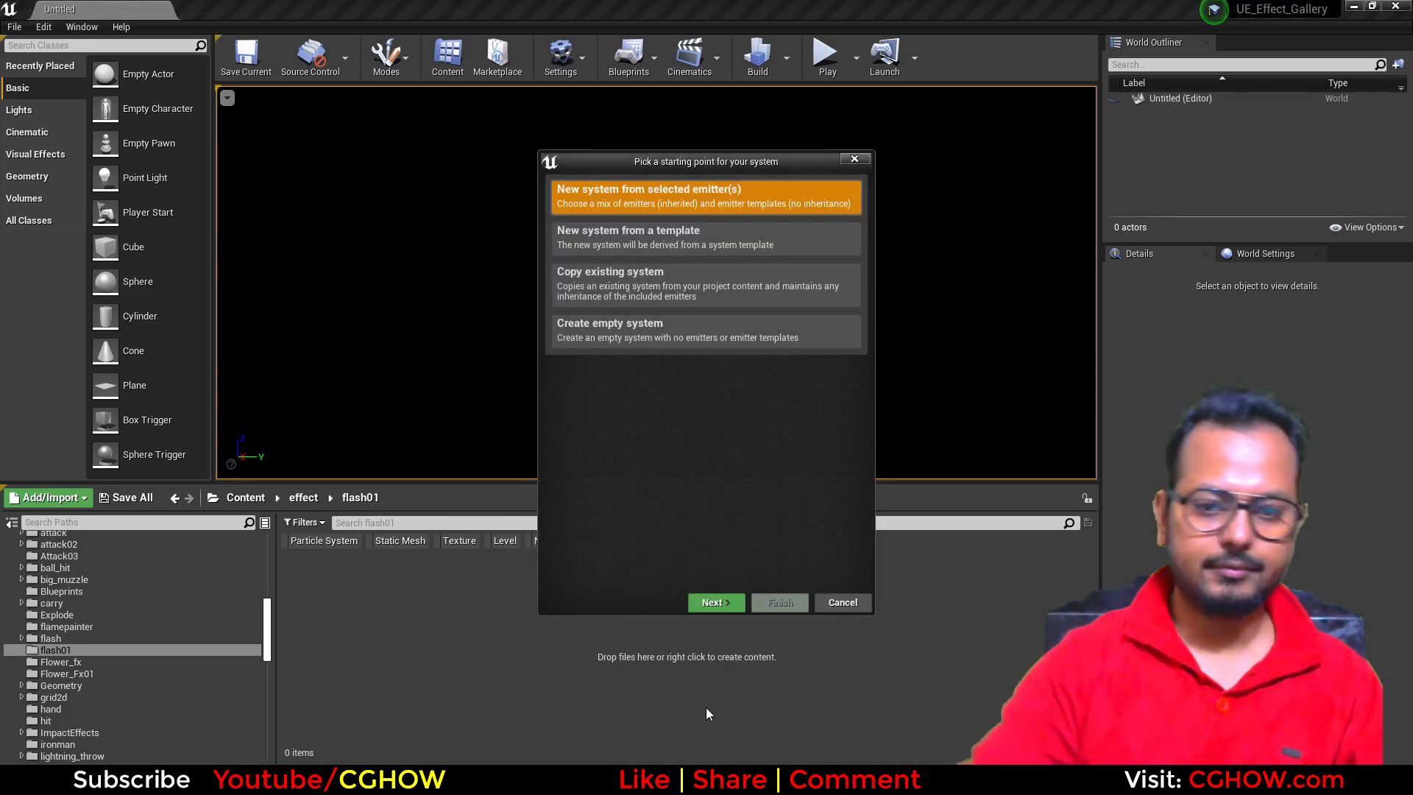
pyautogui.click(734, 610)
pyautogui.click(703, 412)
pyautogui.click(855, 575)
pyautogui.click(779, 602)
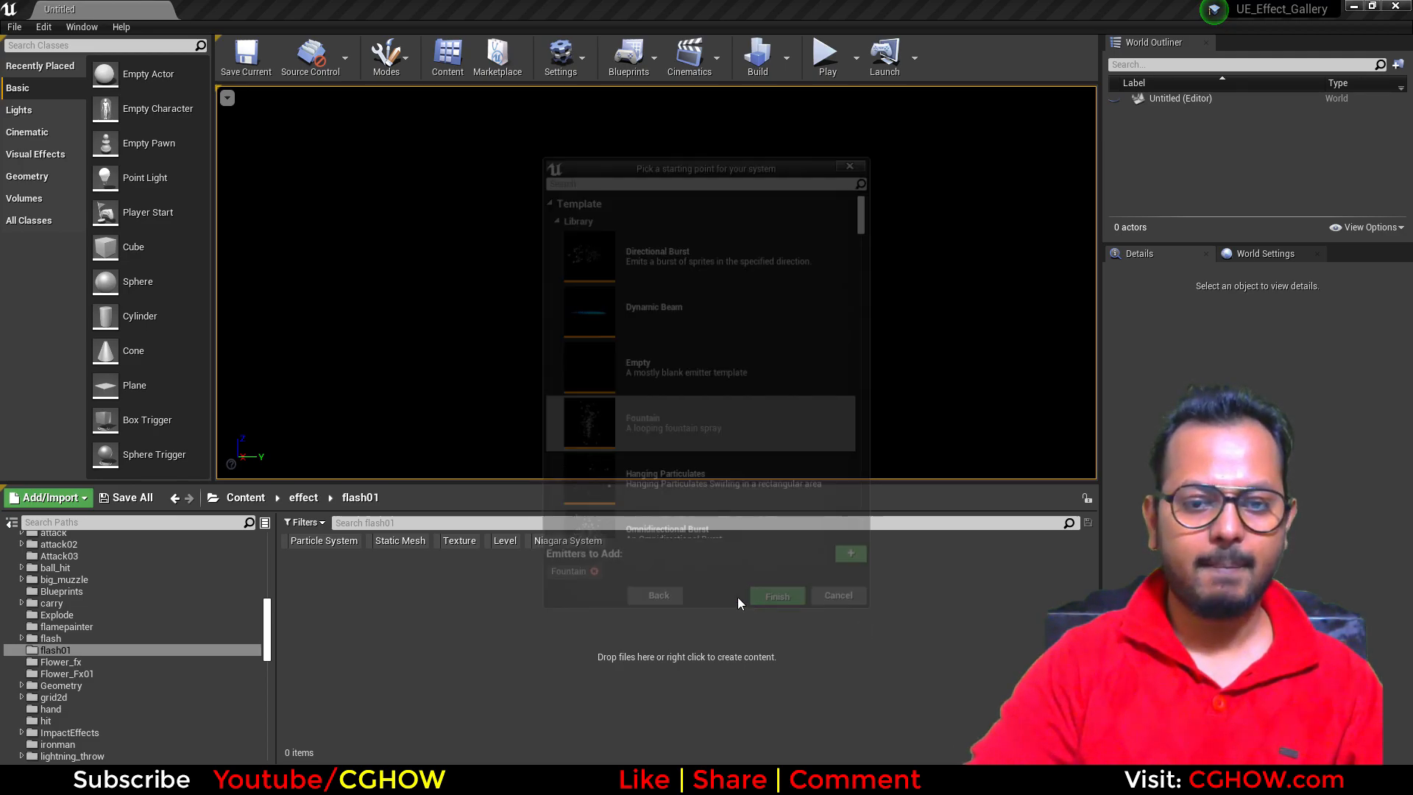
# Step: Name the Niagara system "impact" and dock its editor tab beside the level editor tab
pyautogui.write('impact')
pyautogui.press('Return')
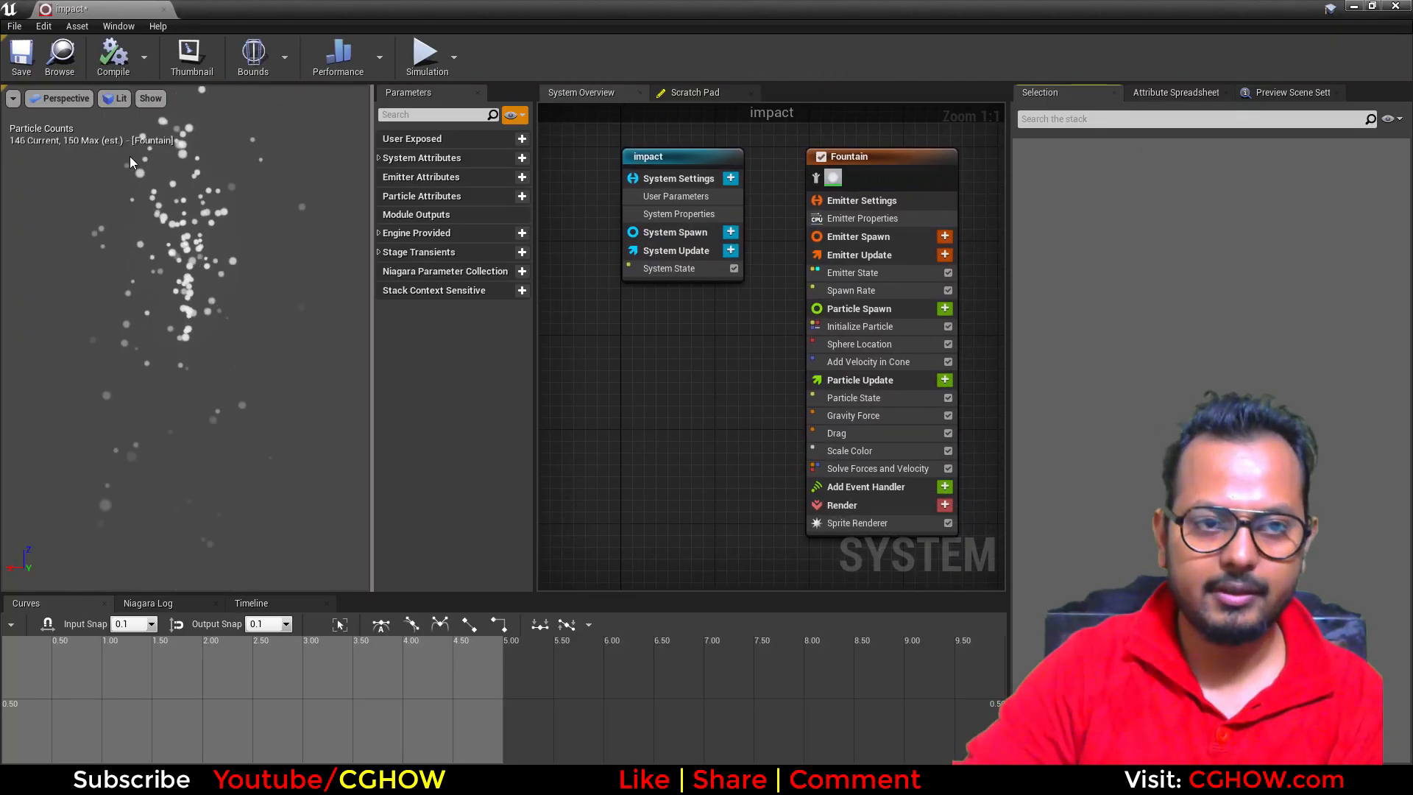
pyautogui.moveTo(78, 7); pyautogui.dragTo(209, 10)
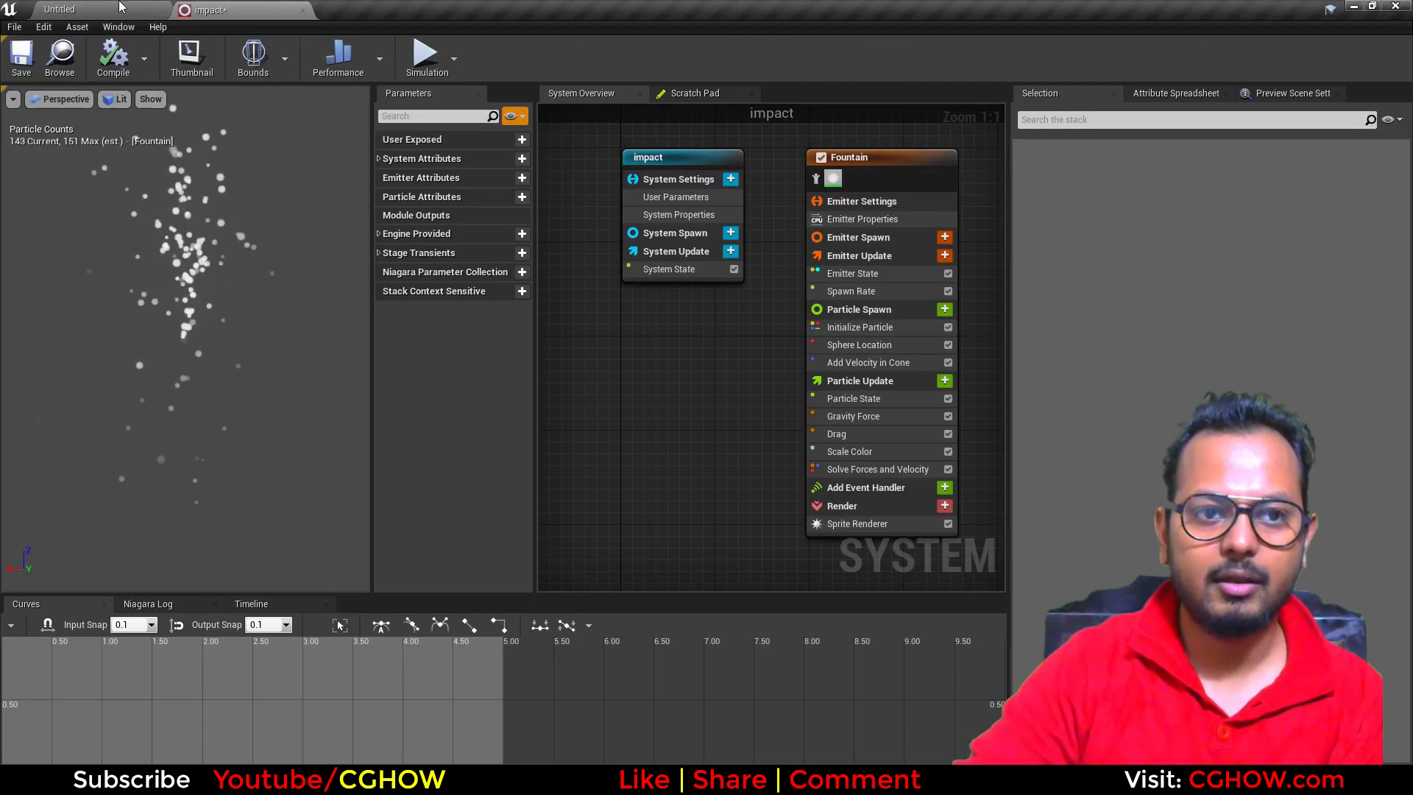
# Step: Bring the GIF Scrubber reference into view and launch Adobe Photoshop 2020
pyautogui.hotkey('alt', 'Tab')
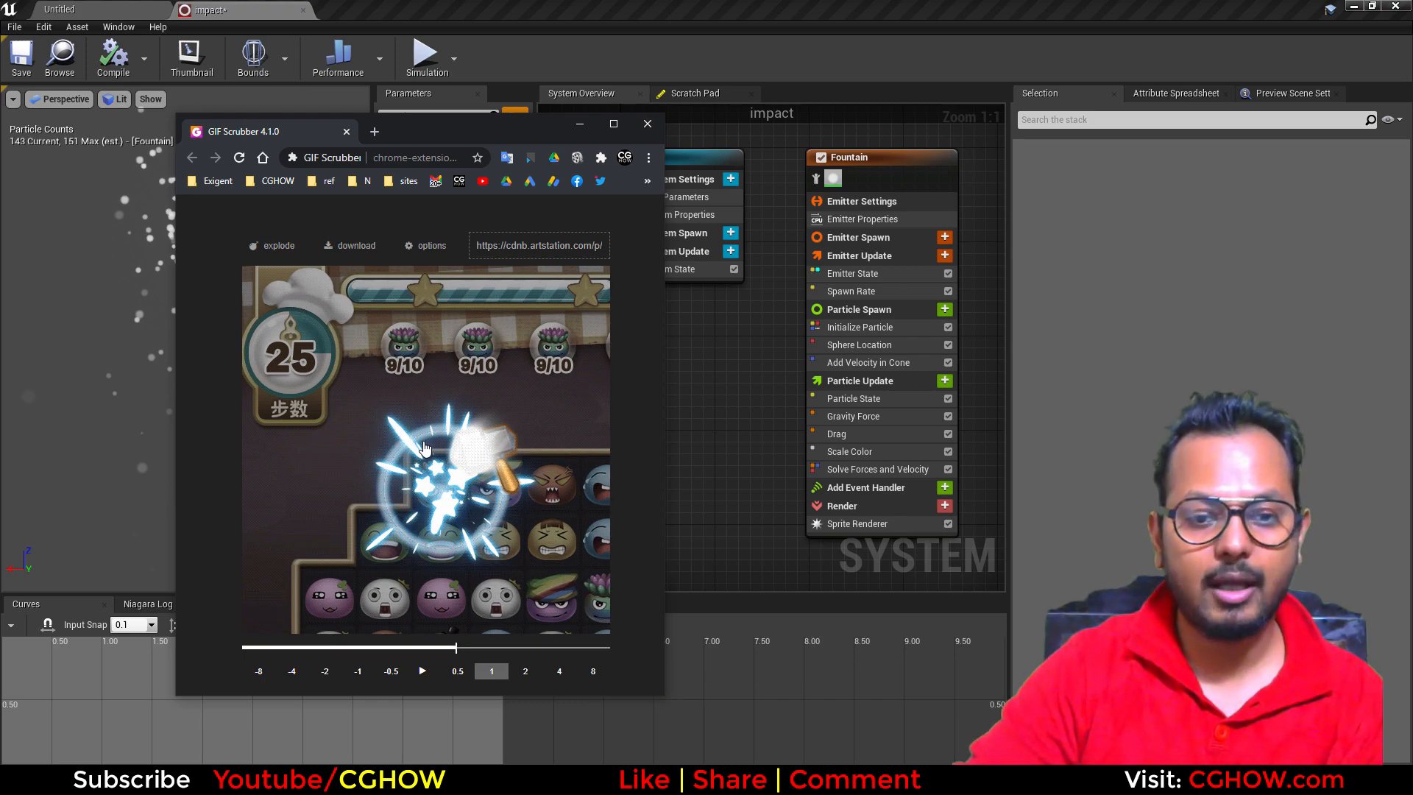
pyautogui.press('super')
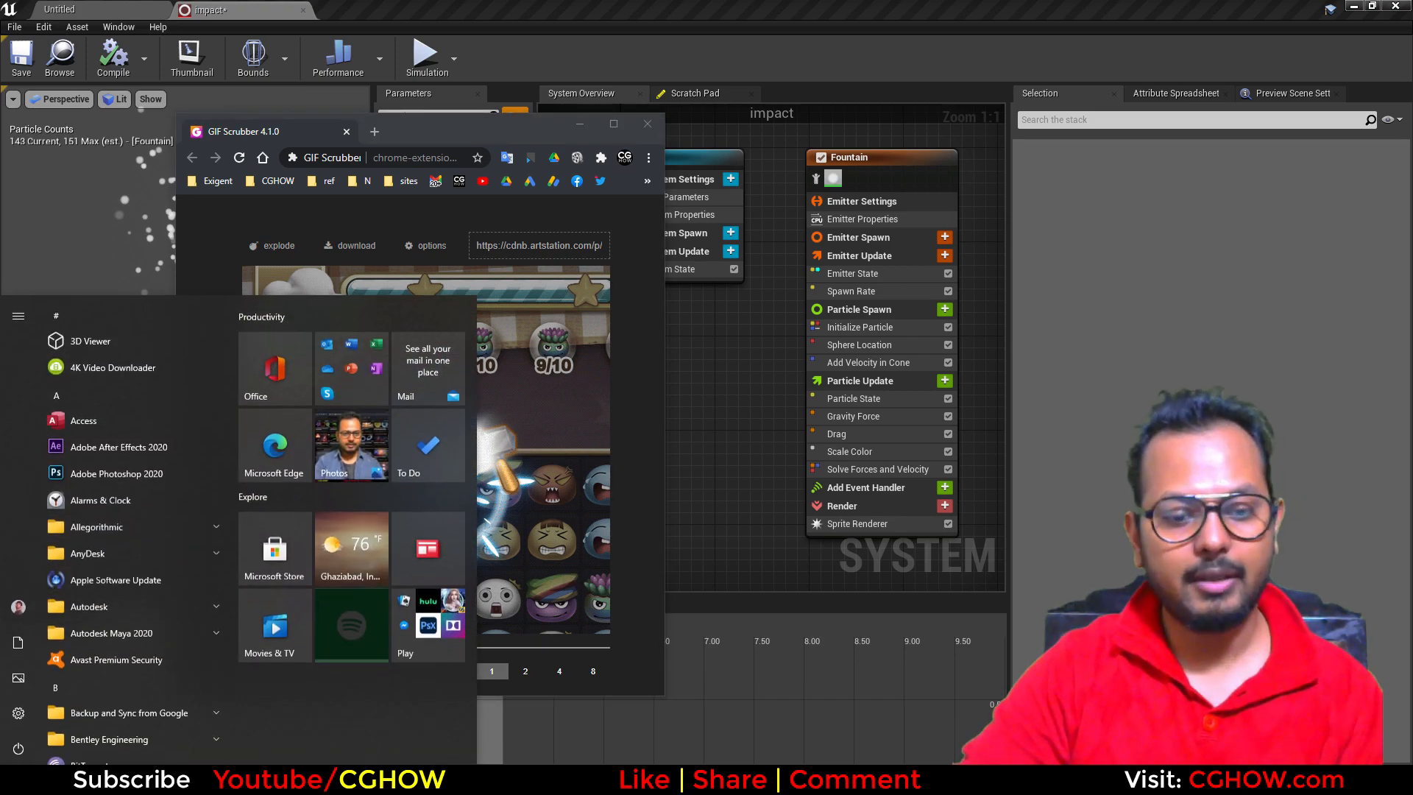
pyautogui.write('pa')
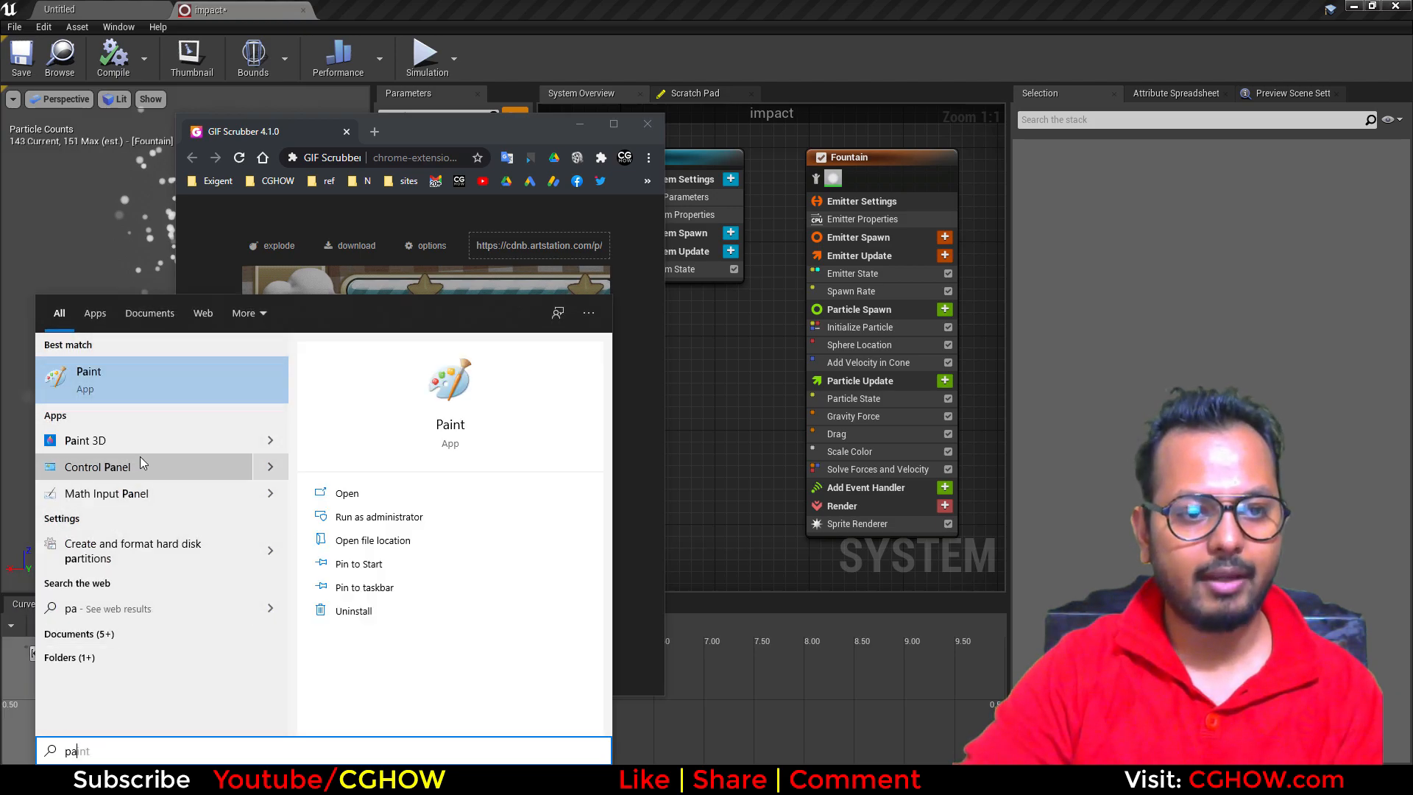
pyautogui.press('Escape')
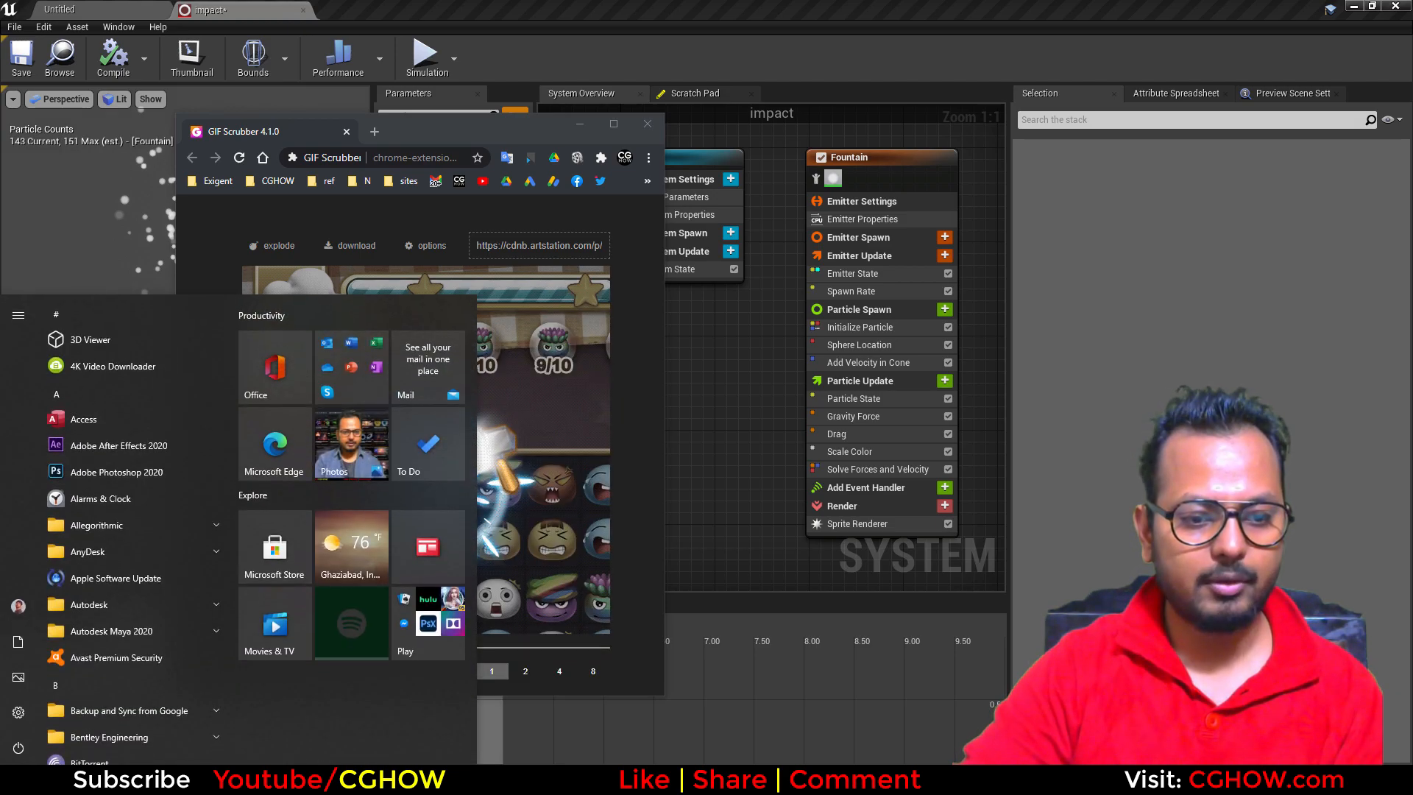
pyautogui.click(116, 471)
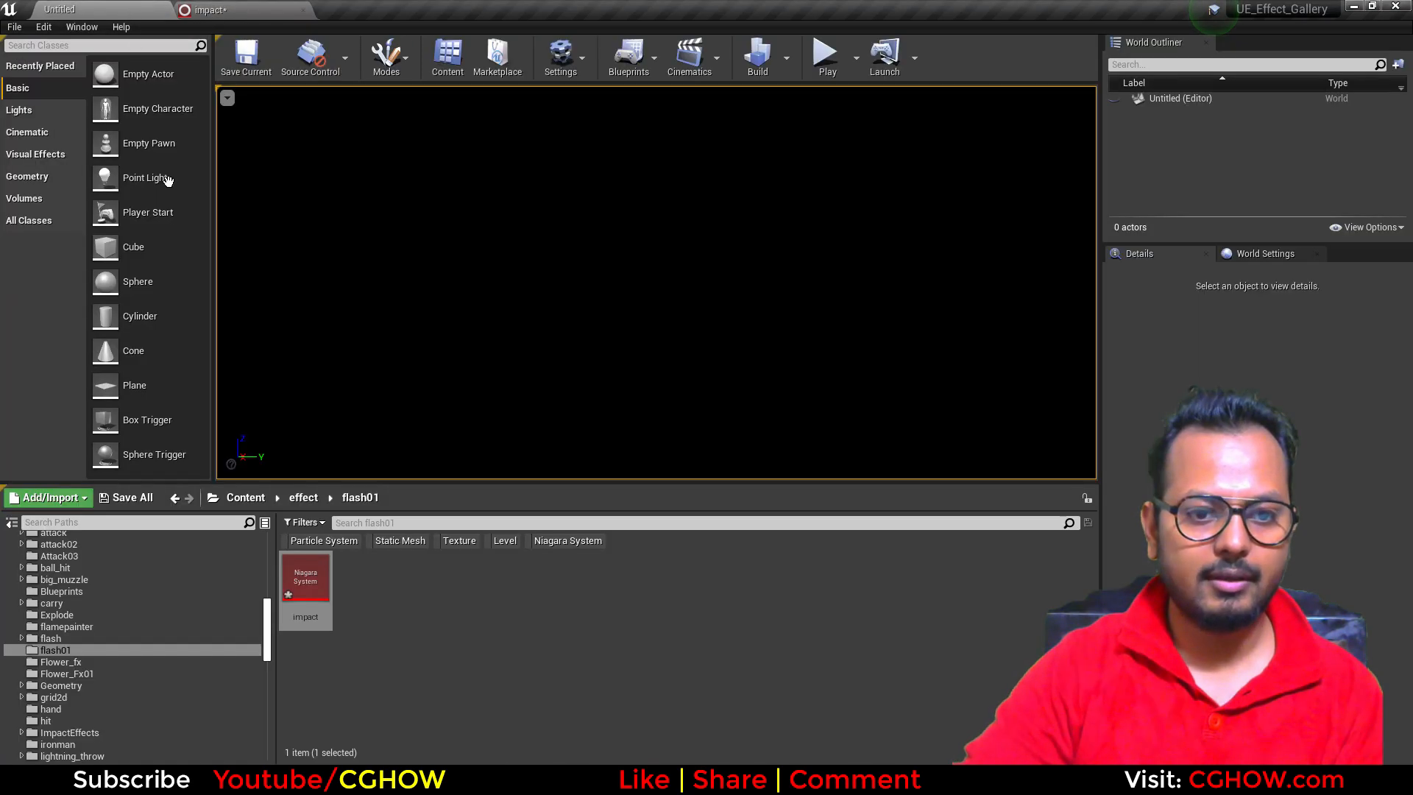
# Step: Search the whole Content folder in Unreal Editor for "star", filtered to textures
pyautogui.scroll(5, 202, 593)
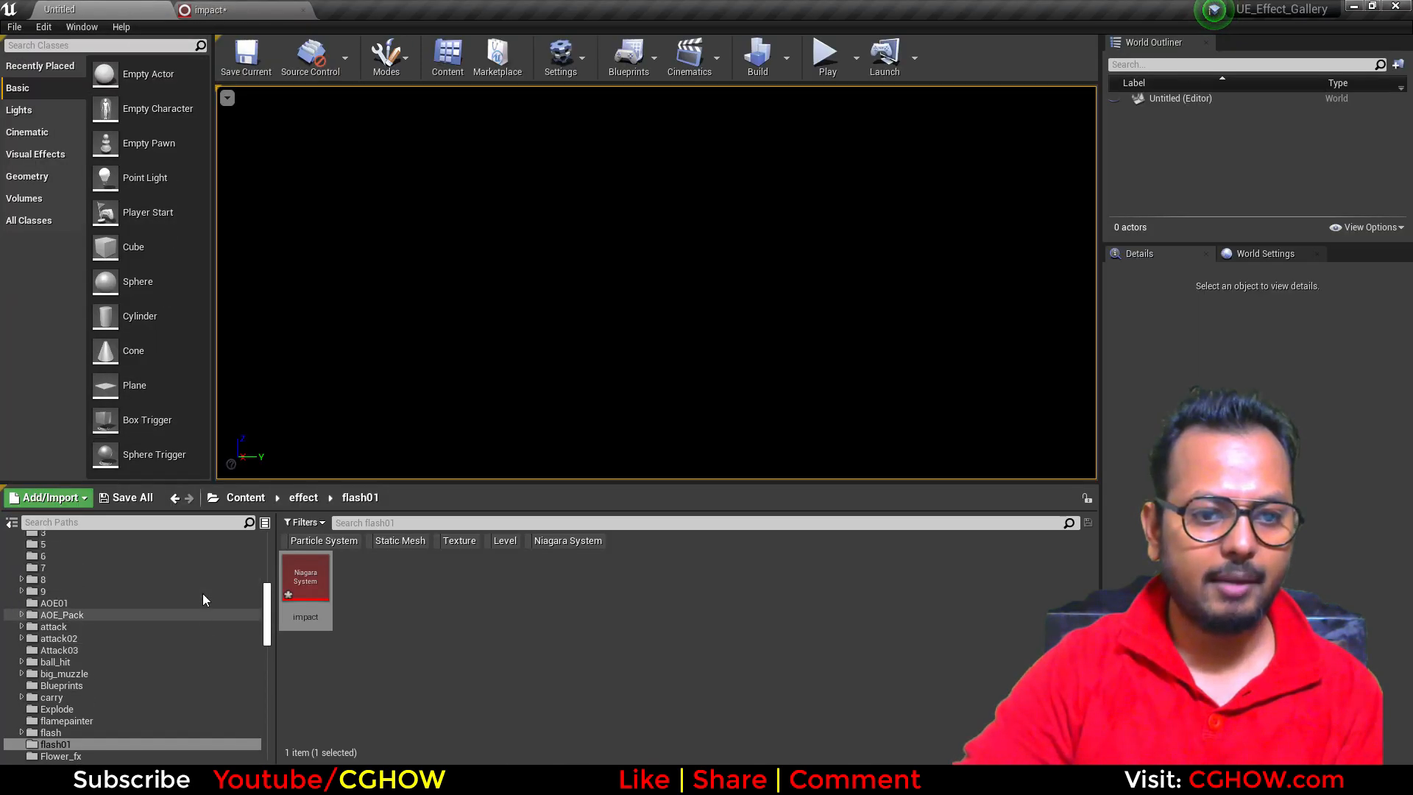
pyautogui.scroll(3, 202, 593)
pyautogui.click(103, 541)
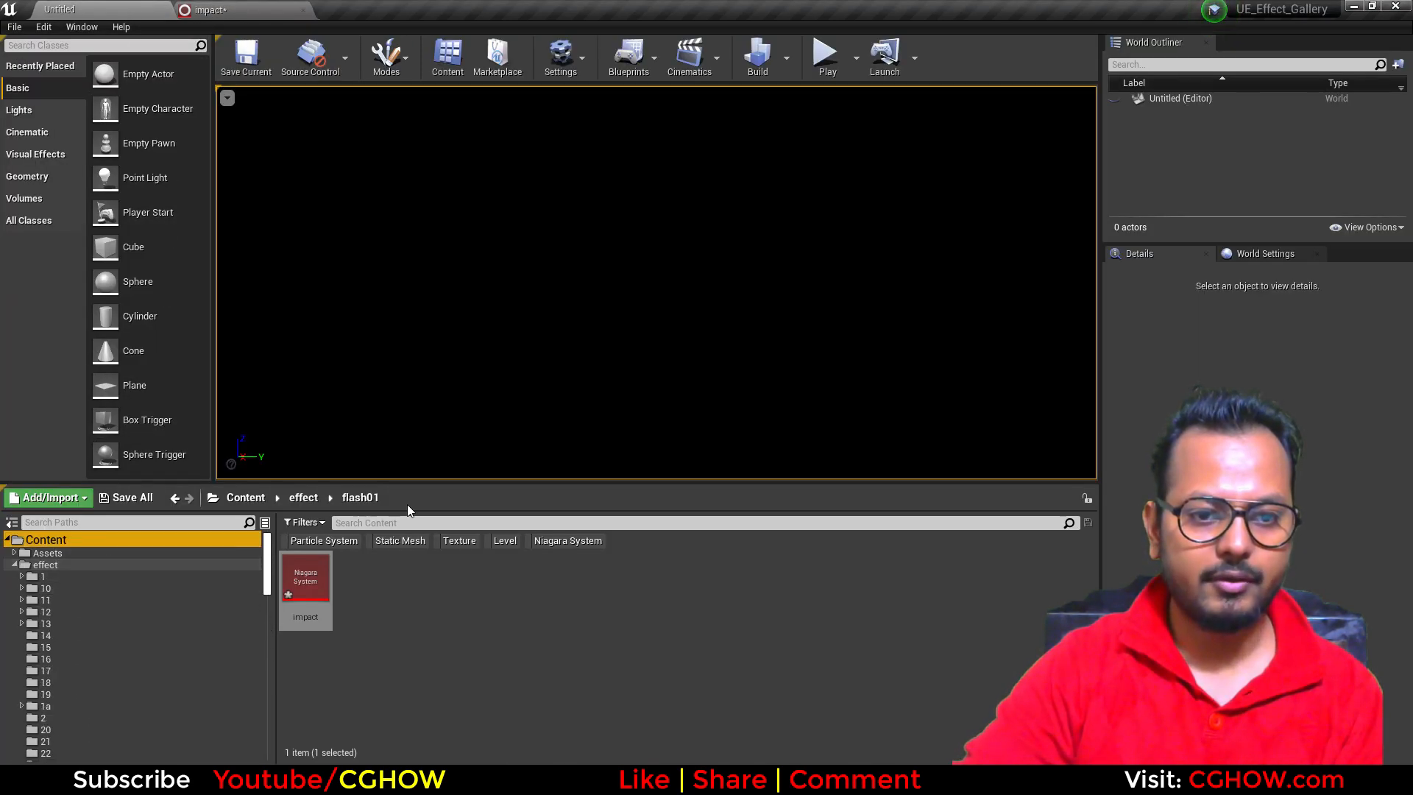
pyautogui.click(398, 526)
pyautogui.write('star')
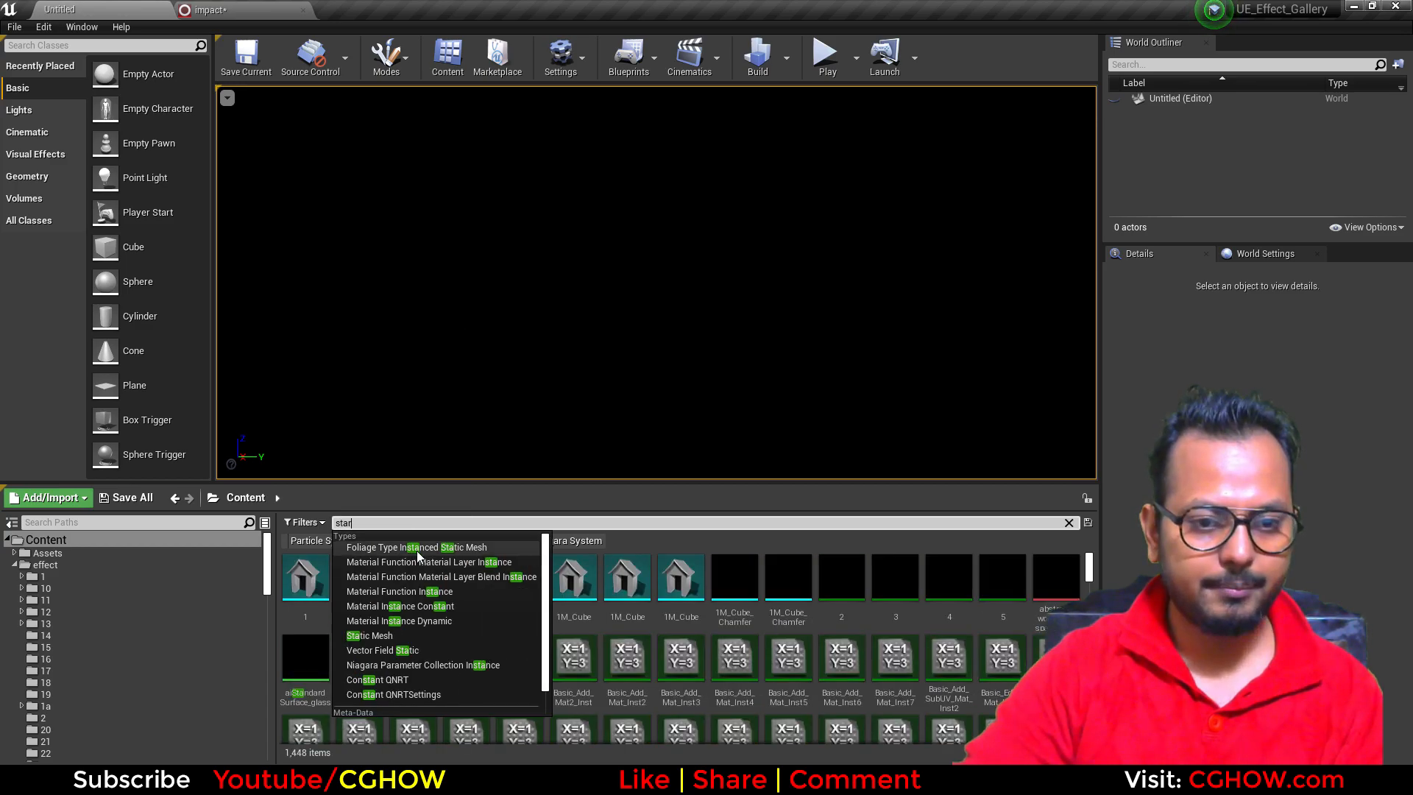
pyautogui.click(458, 540)
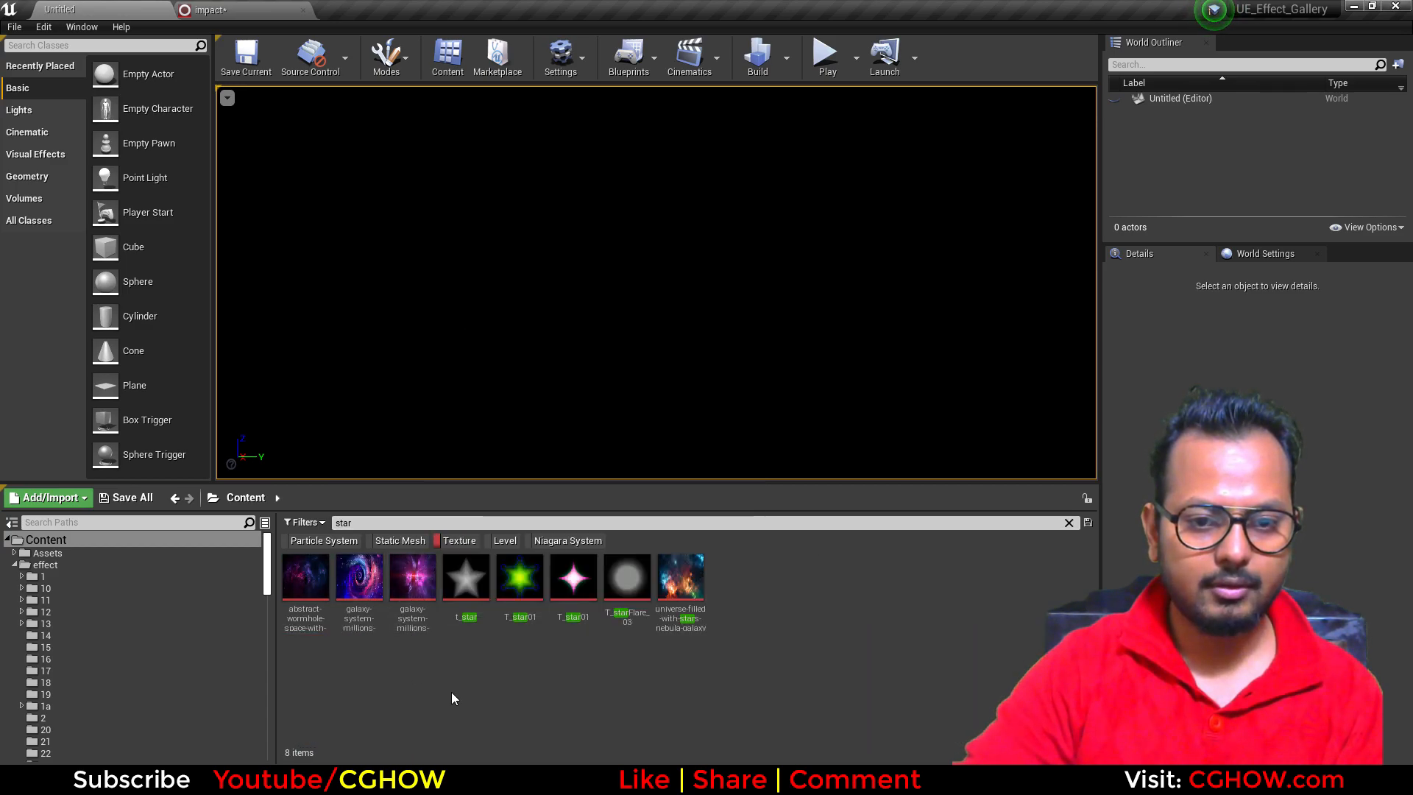
# Step: Inspect the green T_star01 texture and the grayscale t_star texture in the texture editor
pyautogui.doubleClick(520, 578)
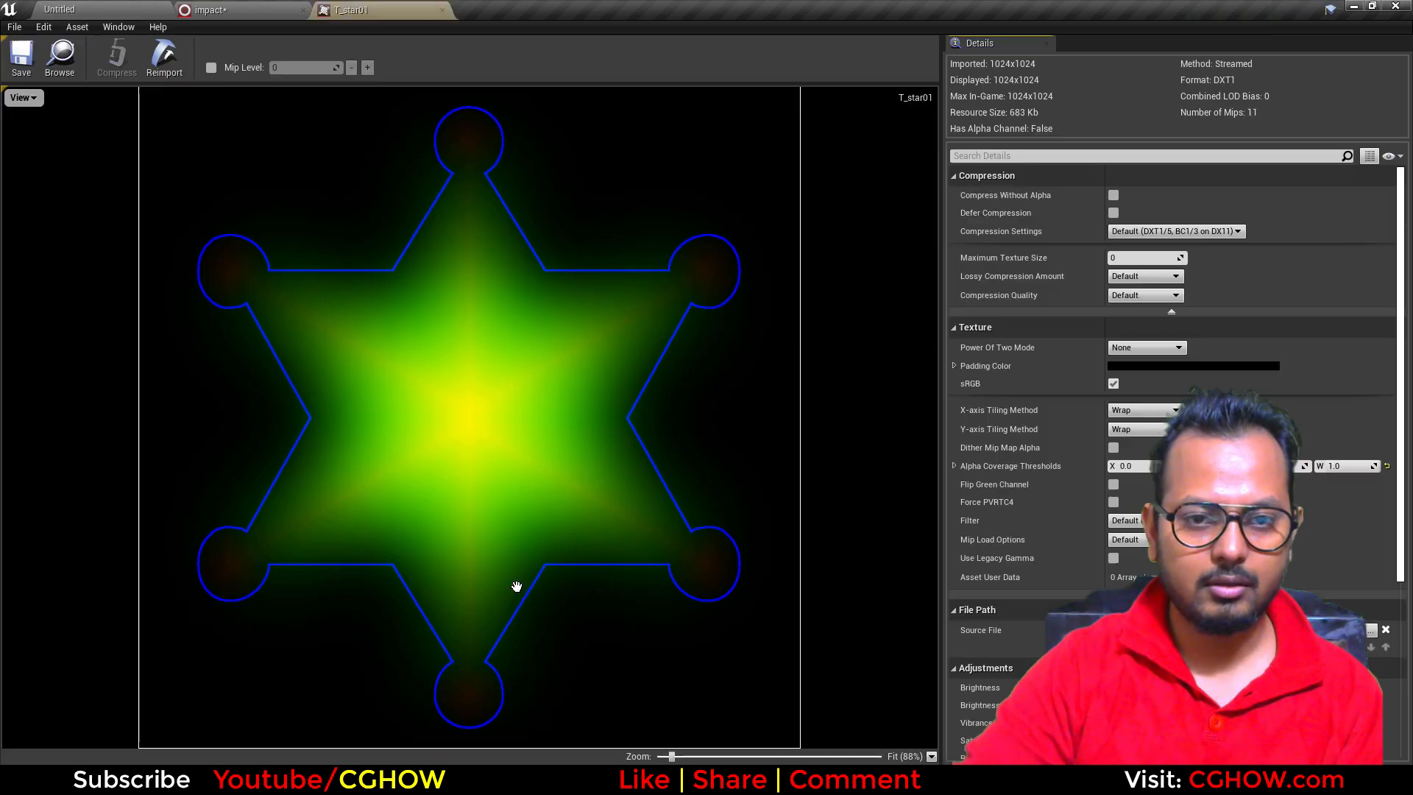
pyautogui.click(36, 100)
pyautogui.click(9, 160)
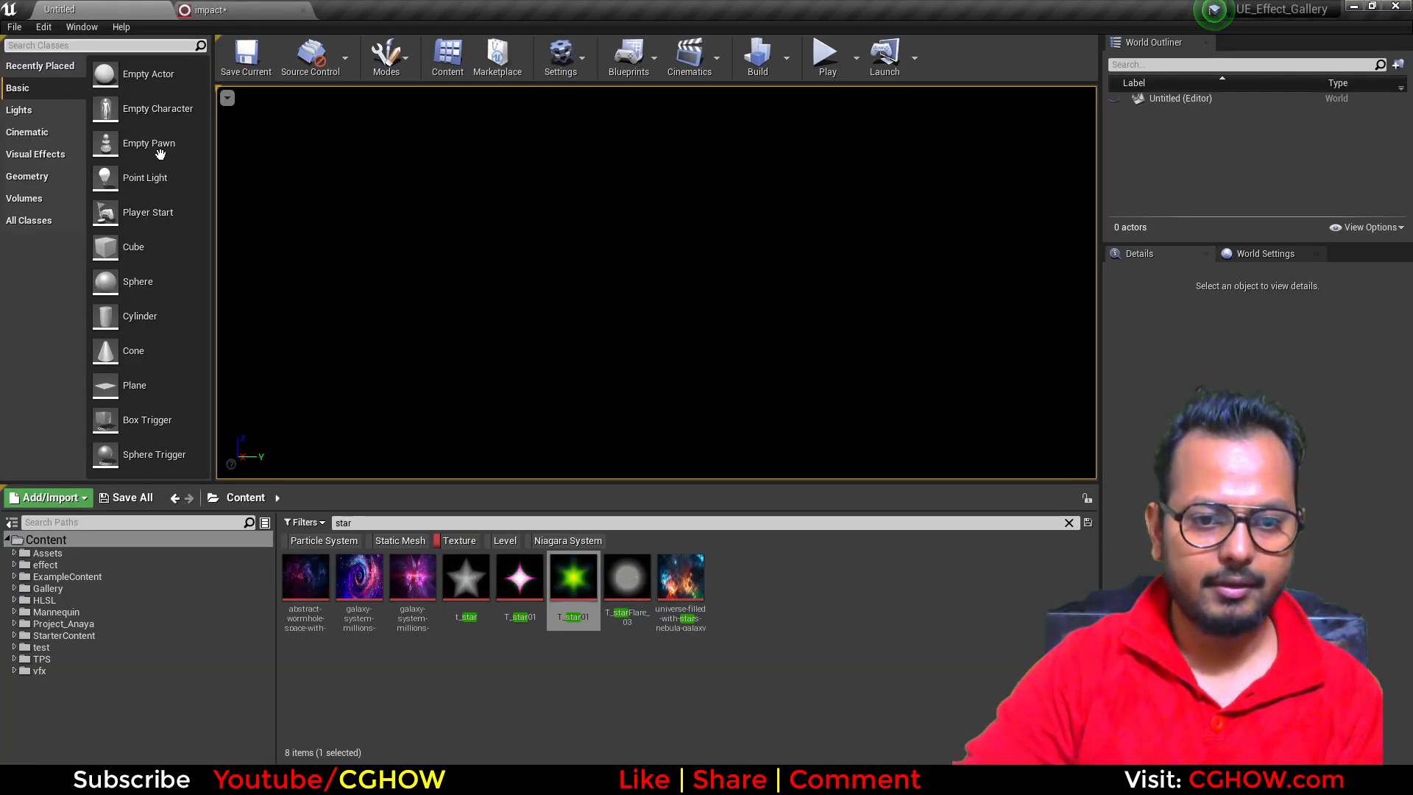
pyautogui.doubleClick(466, 579)
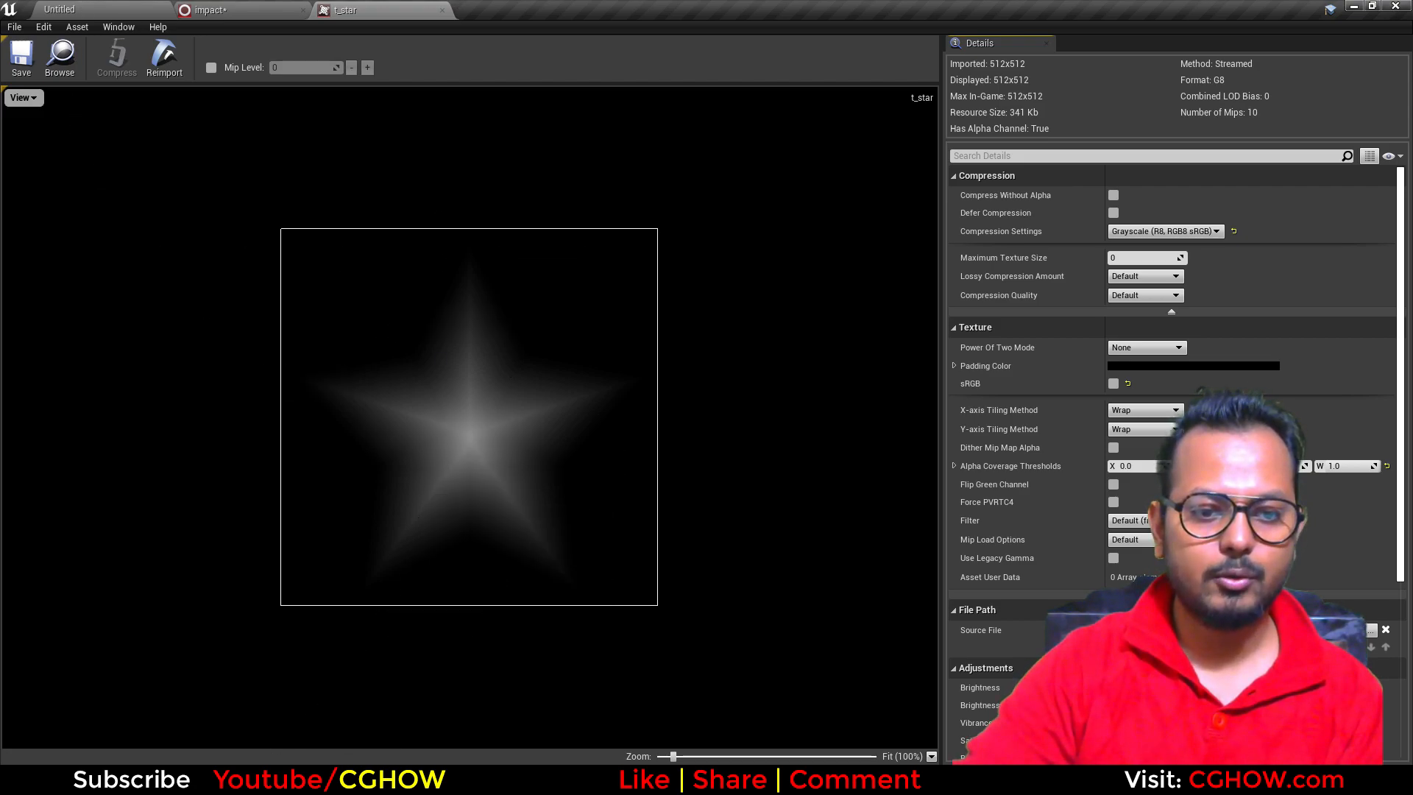
# Step: Switch to Photoshop and create a new RGB document 1024 px wide and 24 px high
pyautogui.hotkey('alt', 'Tab')
pyautogui.hotkey('ctrl', 'n')
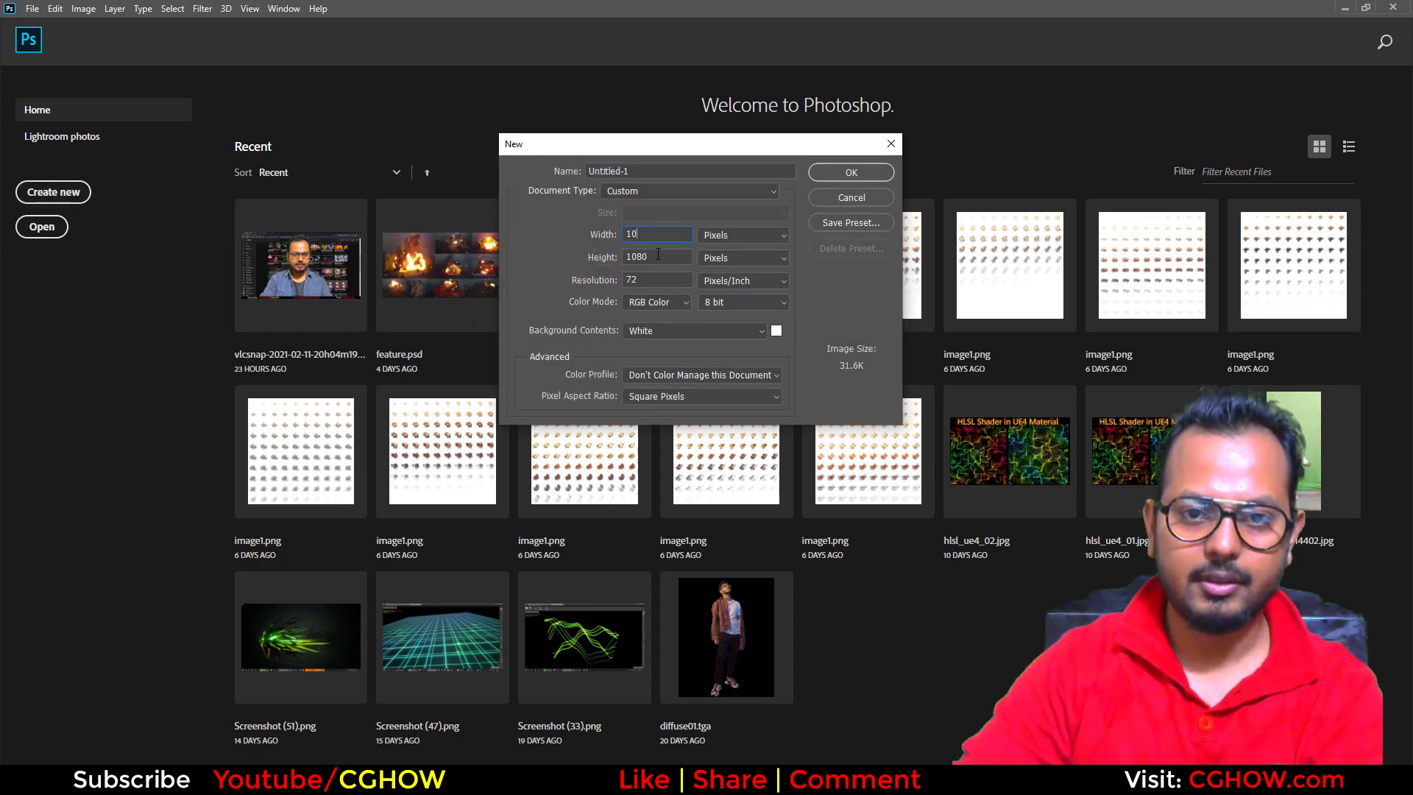
pyautogui.click(851, 172)
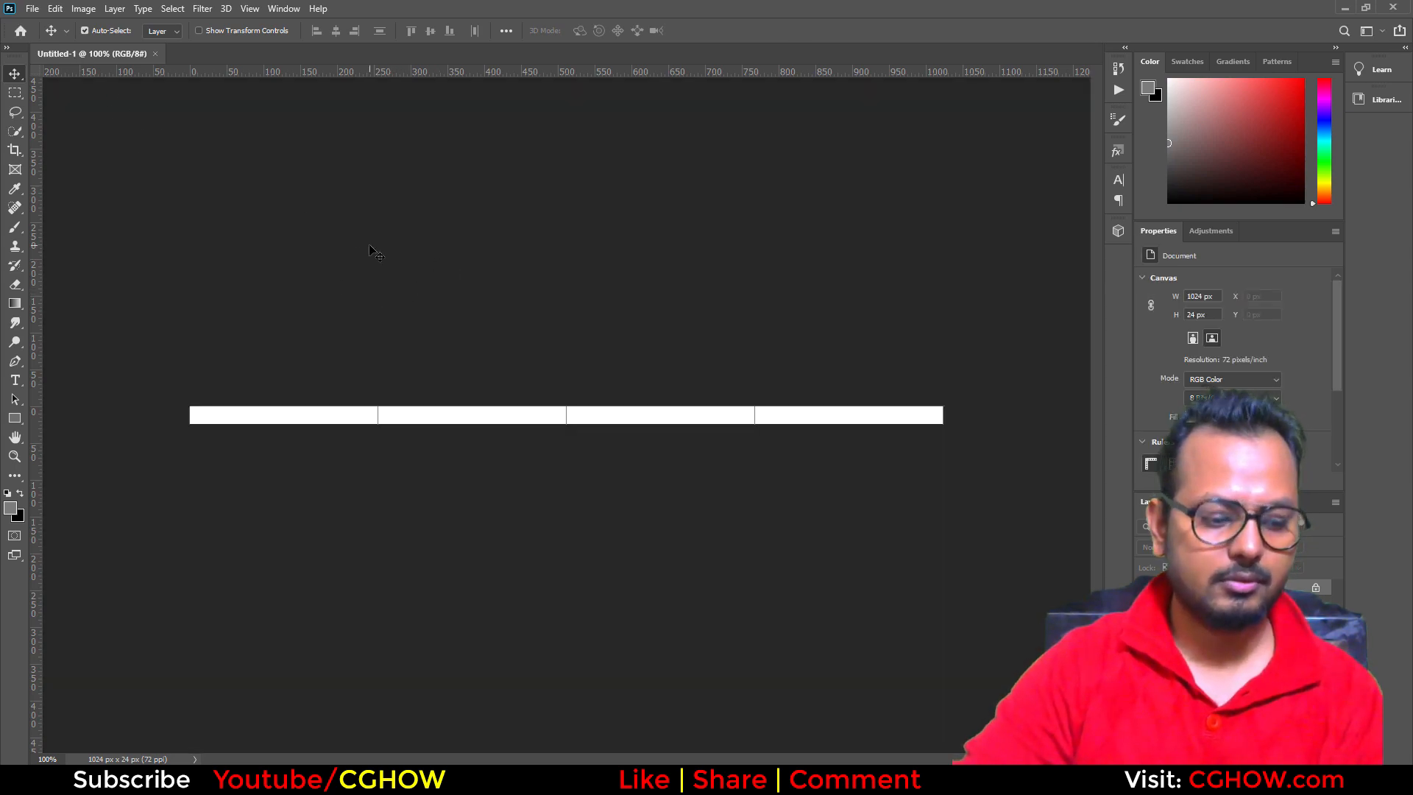
# Step: Resize the image to a height of 1024 pixels, keeping the width at 1024 pixels
pyautogui.hotkey('ctrl', 'alt', 'i')
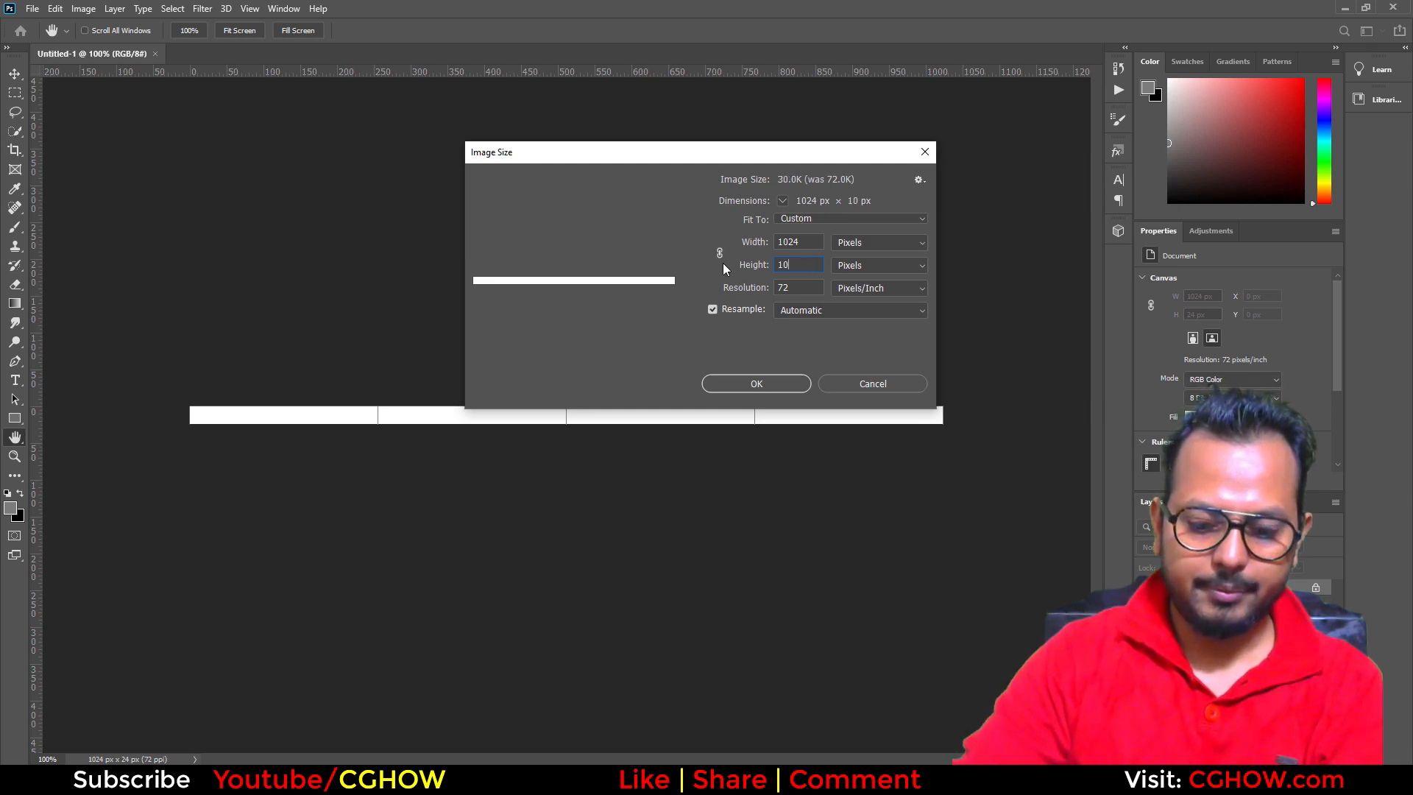
pyautogui.write('1024')
pyautogui.click(781, 385)
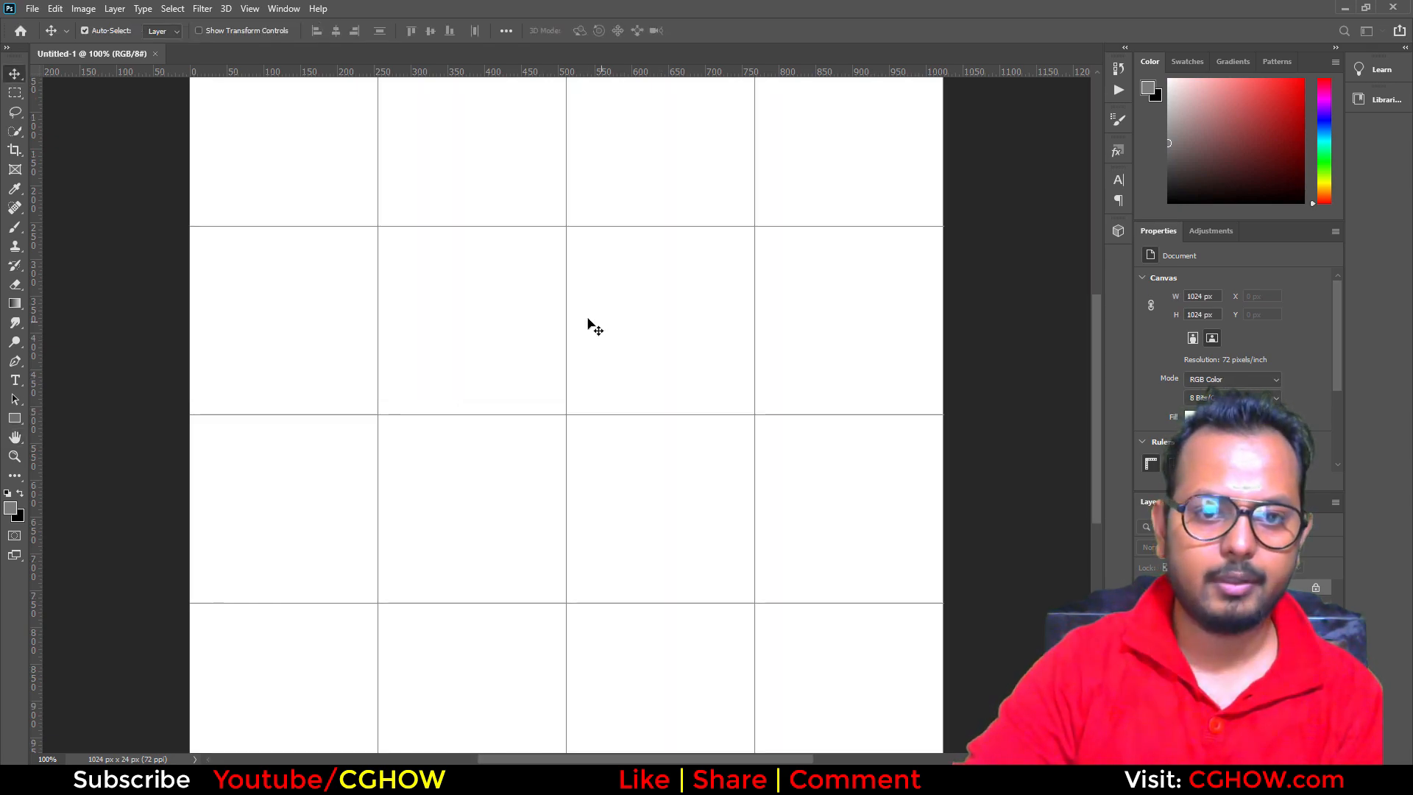
# Step: Fill the canvas with the black background color and activate the Custom Shape tool
pyautogui.hotkey('ctrl', 'BackSpace')
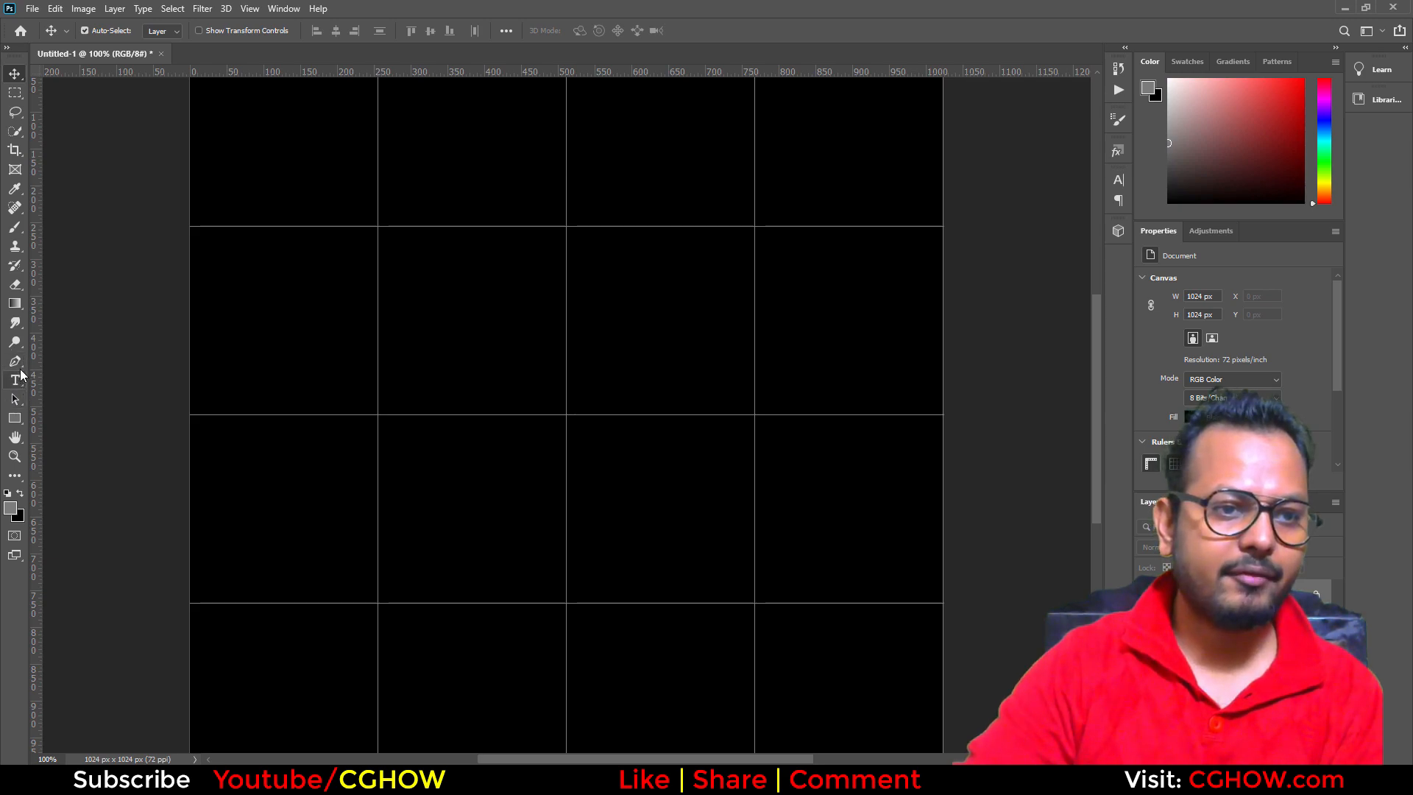
pyautogui.click(15, 303)
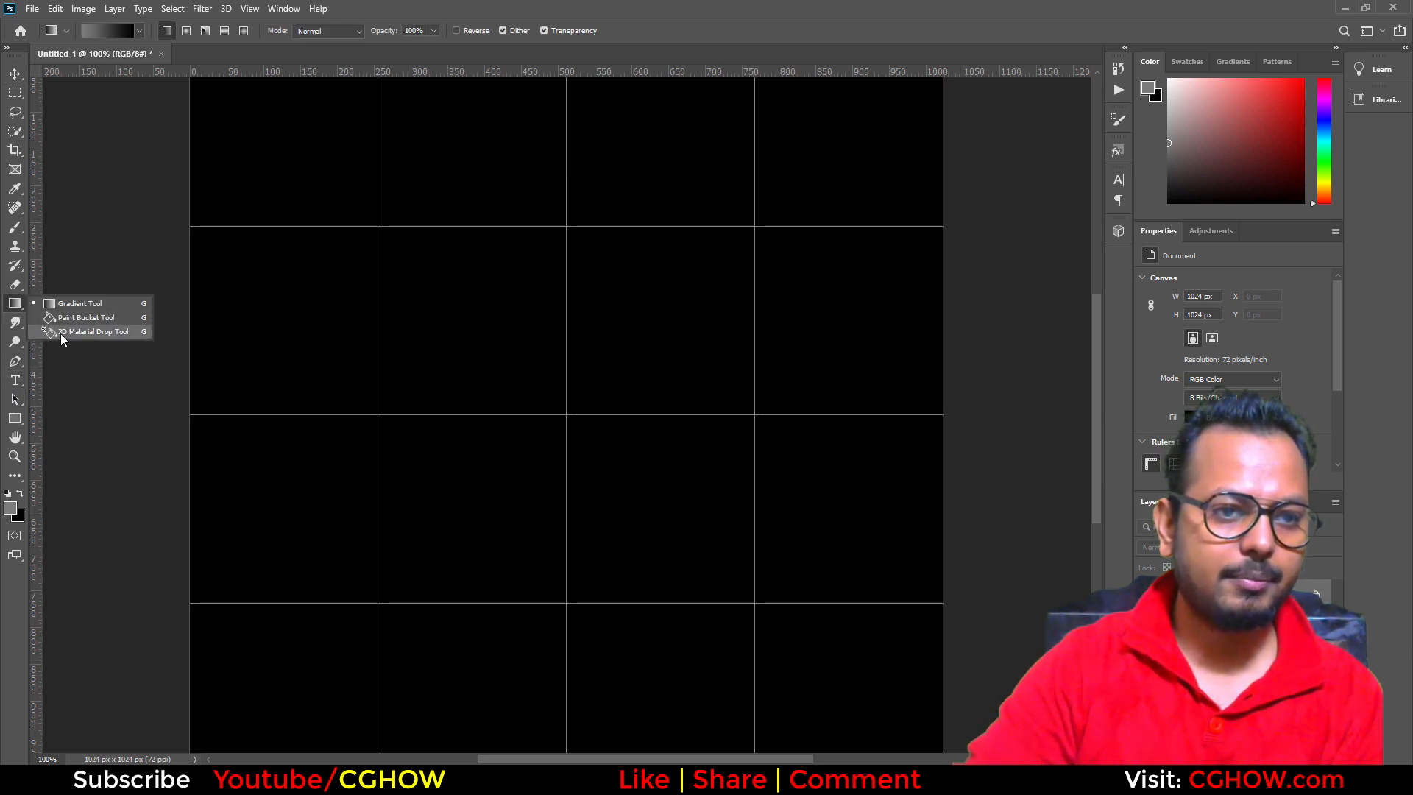
pyautogui.click(14, 438)
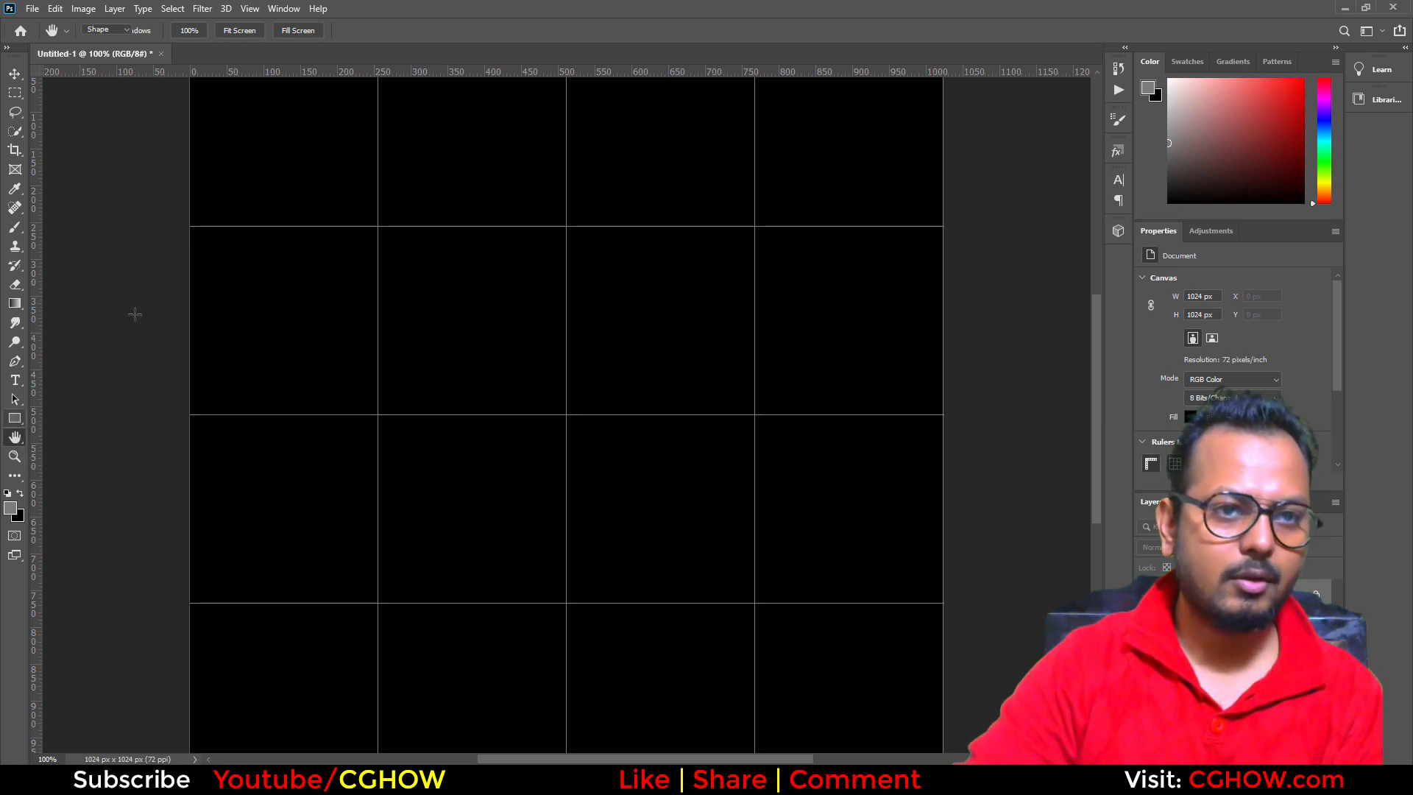
pyautogui.press('u')
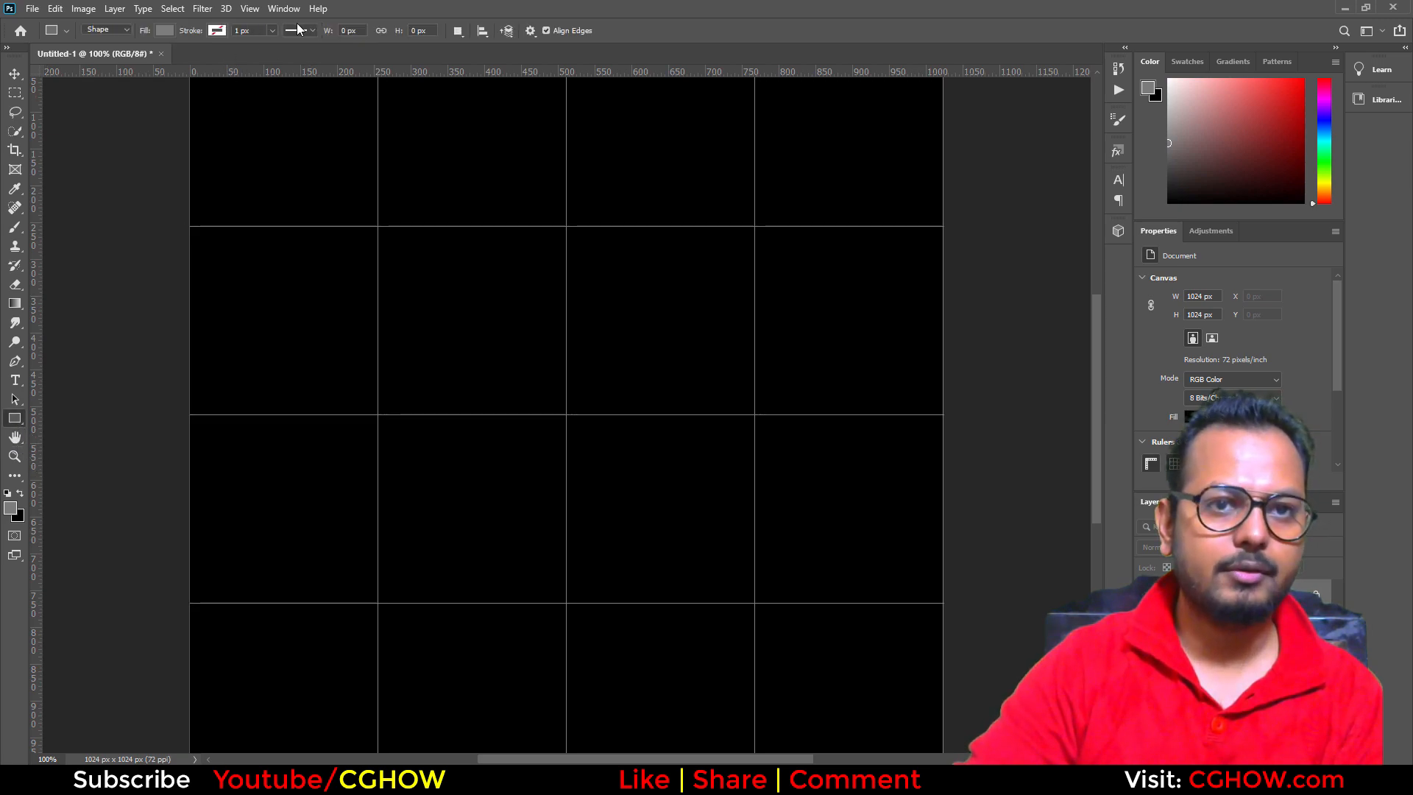
pyautogui.rightClick(22, 423)
pyautogui.click(521, 99)
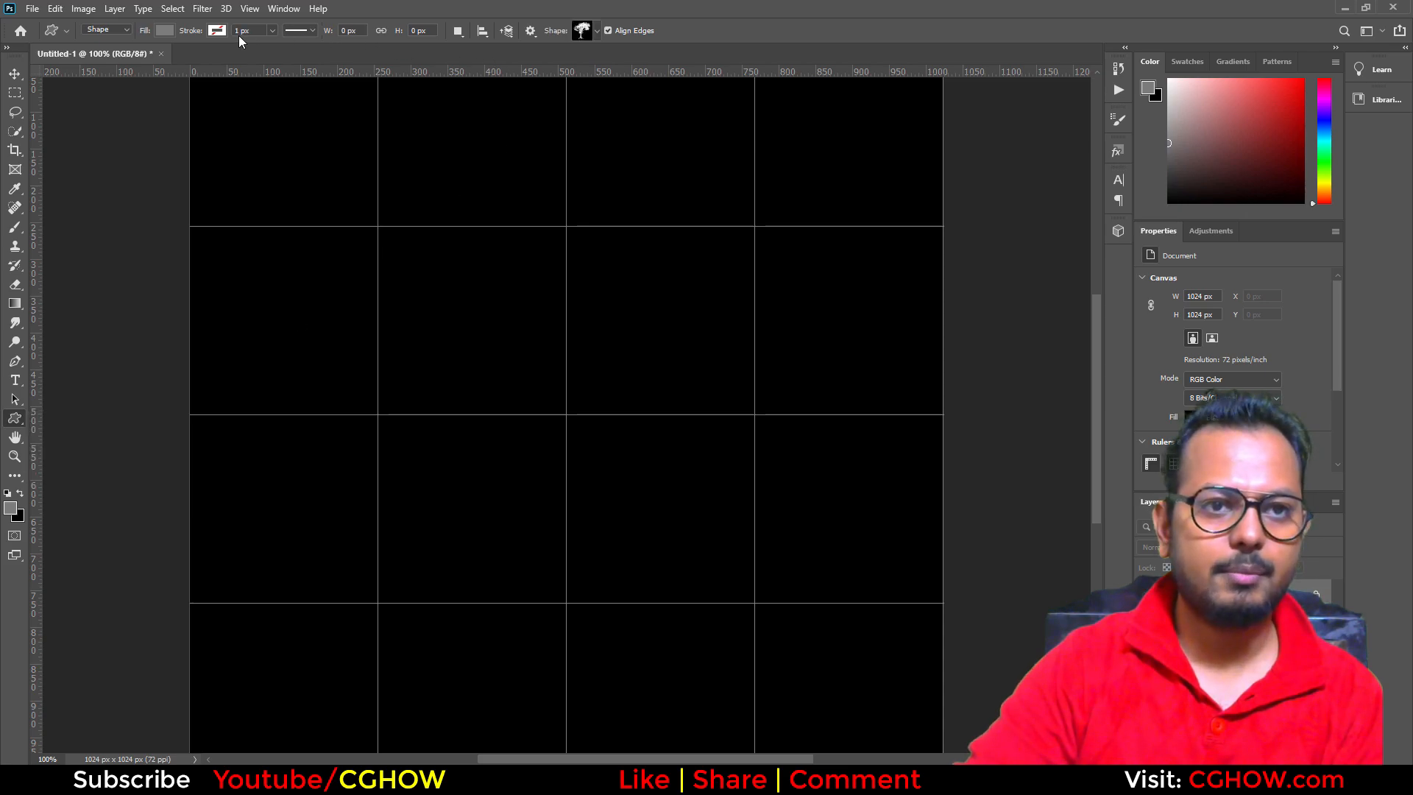
# Step: Choose the first tiger shape from the Wild Animals set and draw it about 555 px wide and 321 px high
pyautogui.click(596, 31)
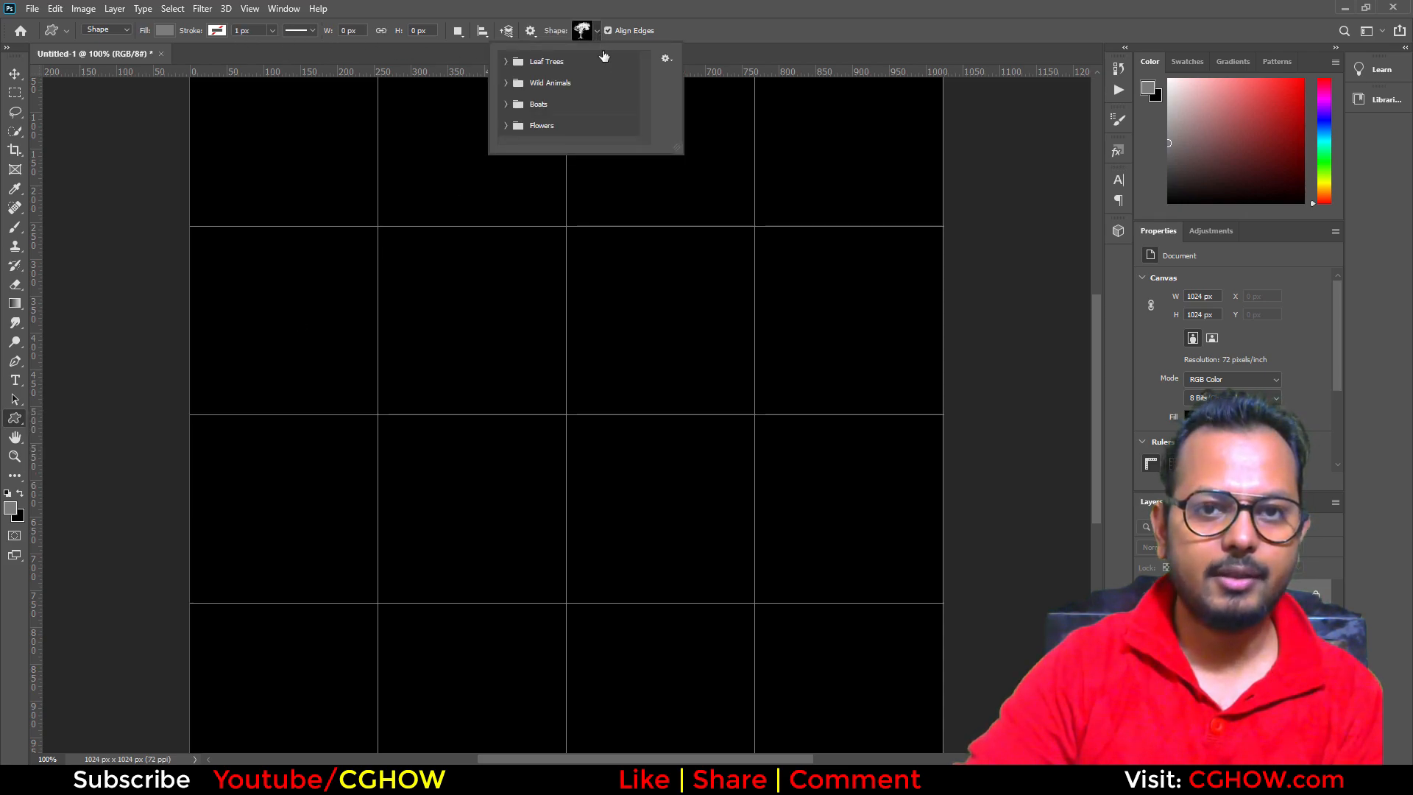
pyautogui.click(506, 63)
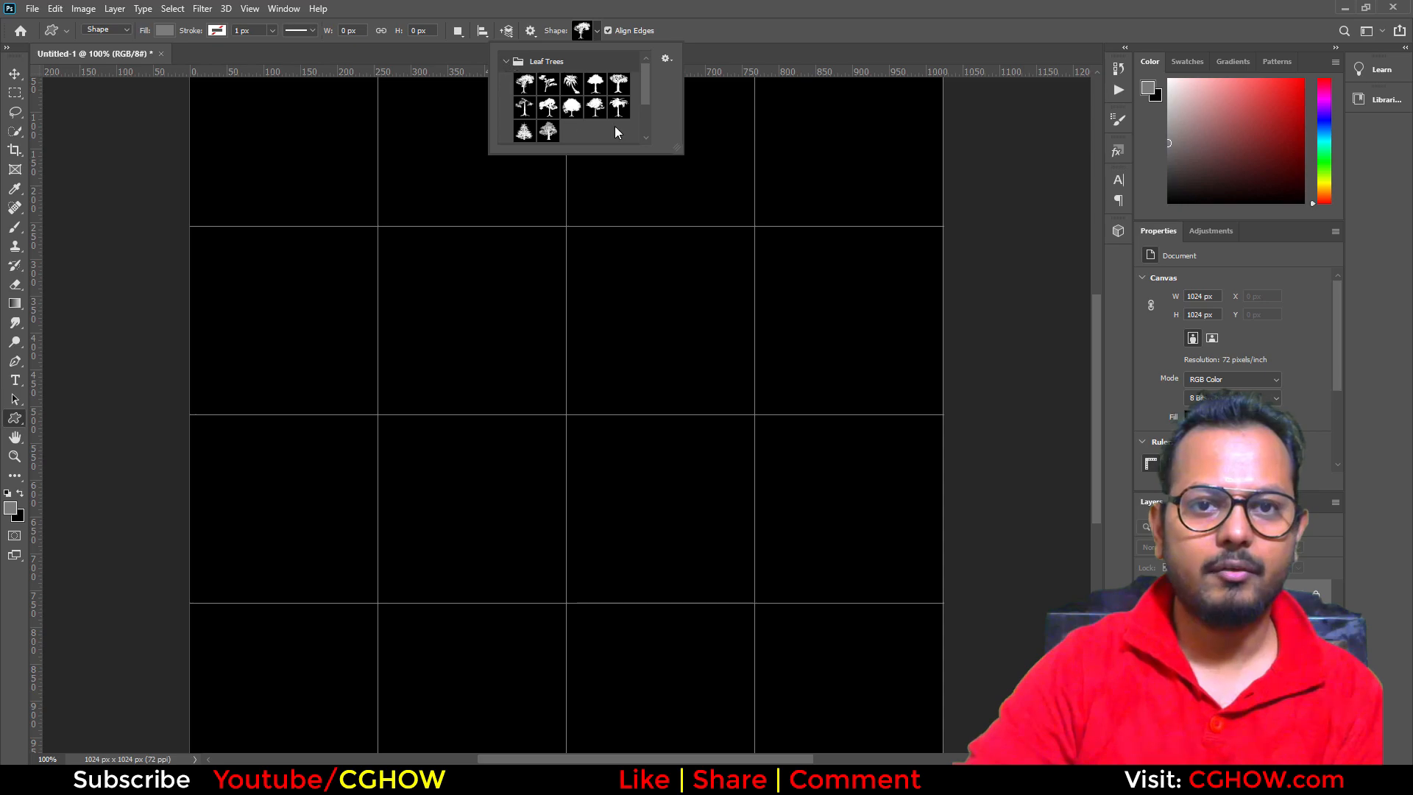
pyautogui.click(506, 63)
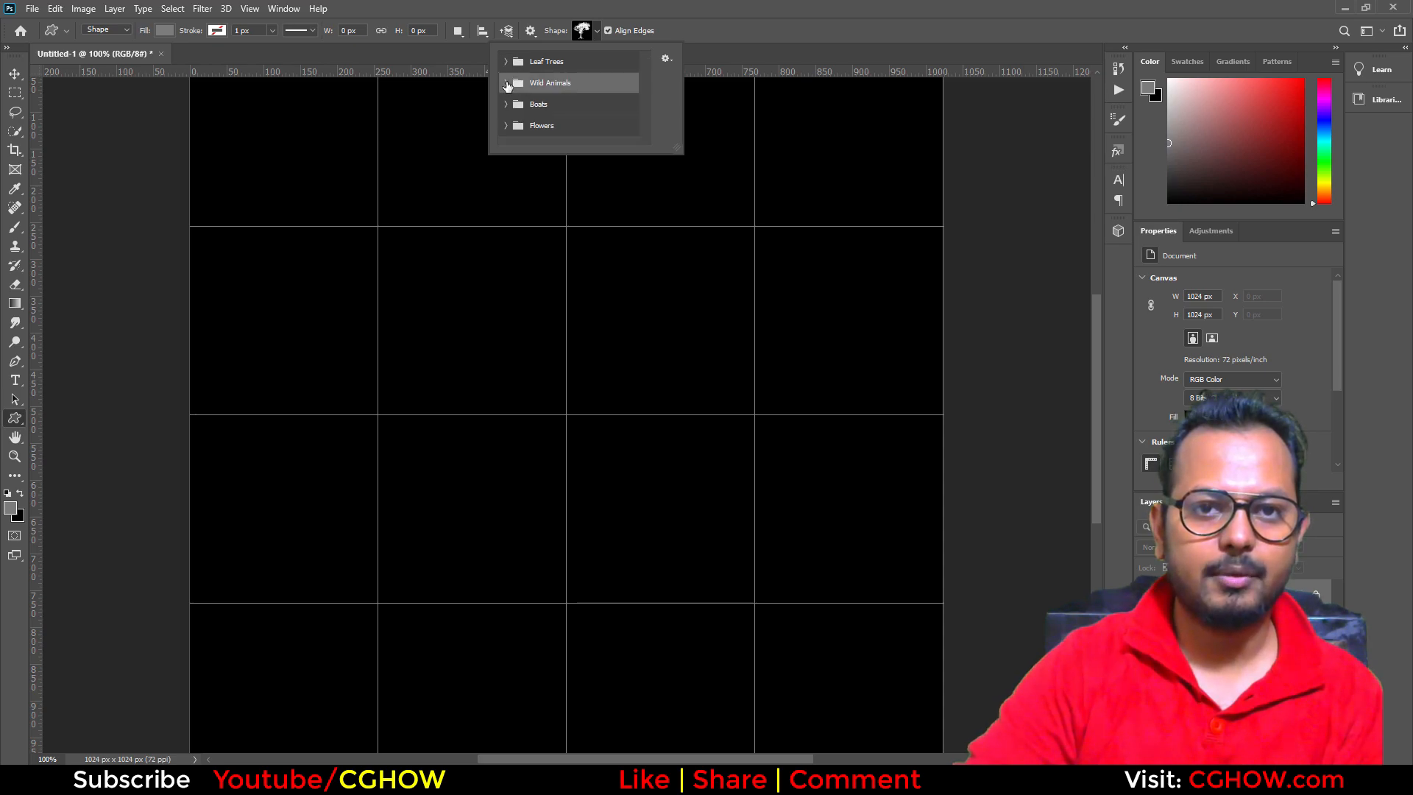
pyautogui.click(507, 83)
pyautogui.click(505, 83)
pyautogui.click(507, 83)
pyautogui.click(525, 111)
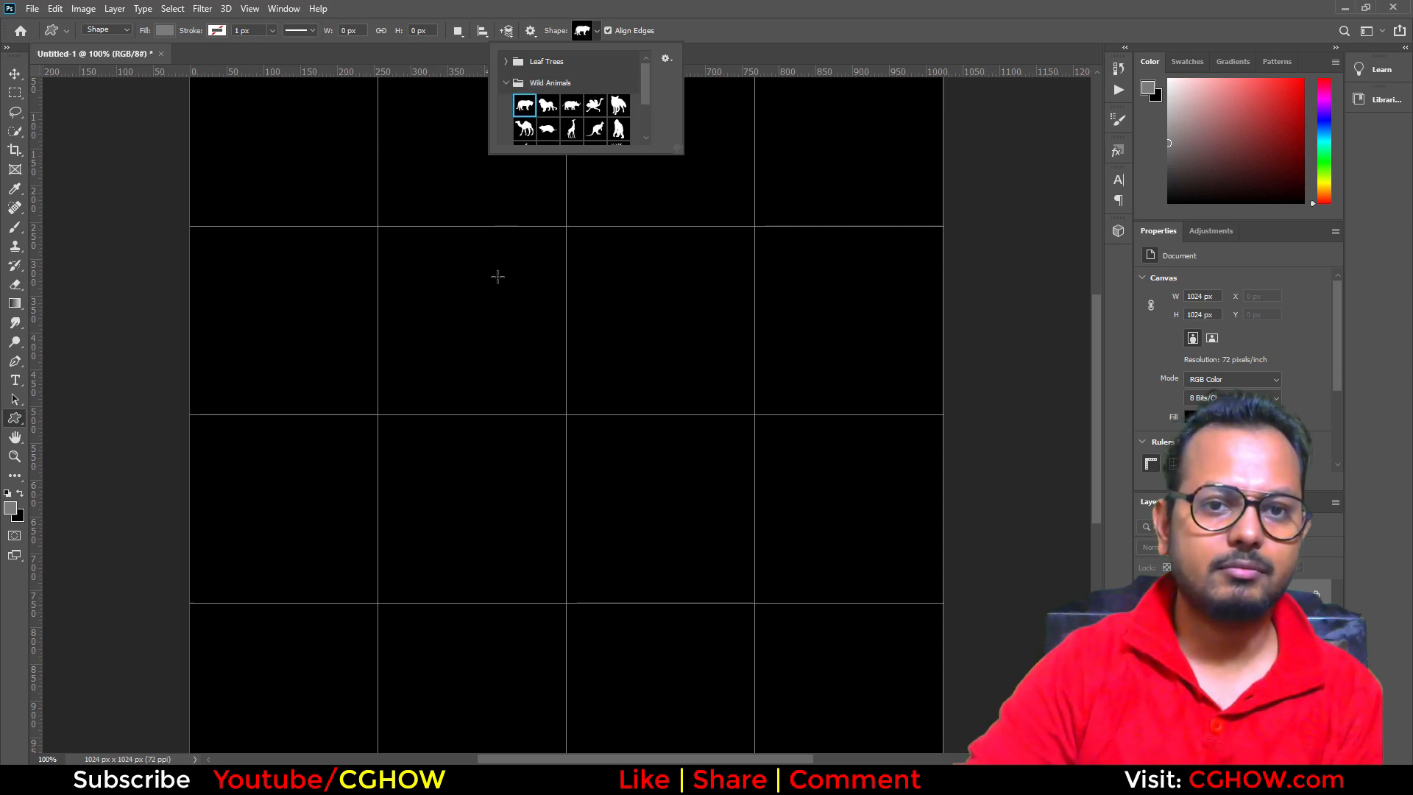
pyautogui.click(445, 309)
pyautogui.moveTo(434, 298); pyautogui.dragTo(841, 535)
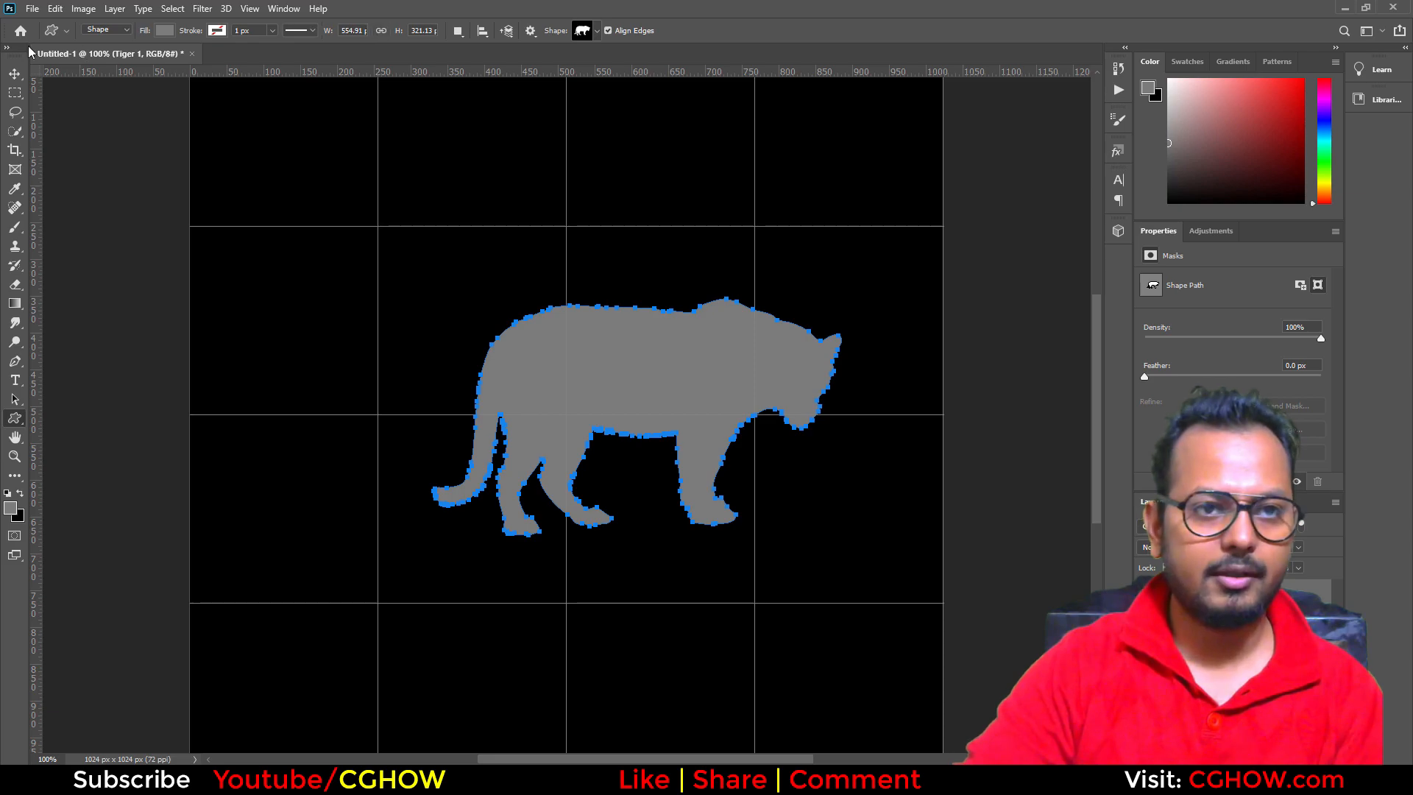
# Step: Fill the tiger shape with white and move it near the canvas center with the grid hidden
pyautogui.click(165, 31)
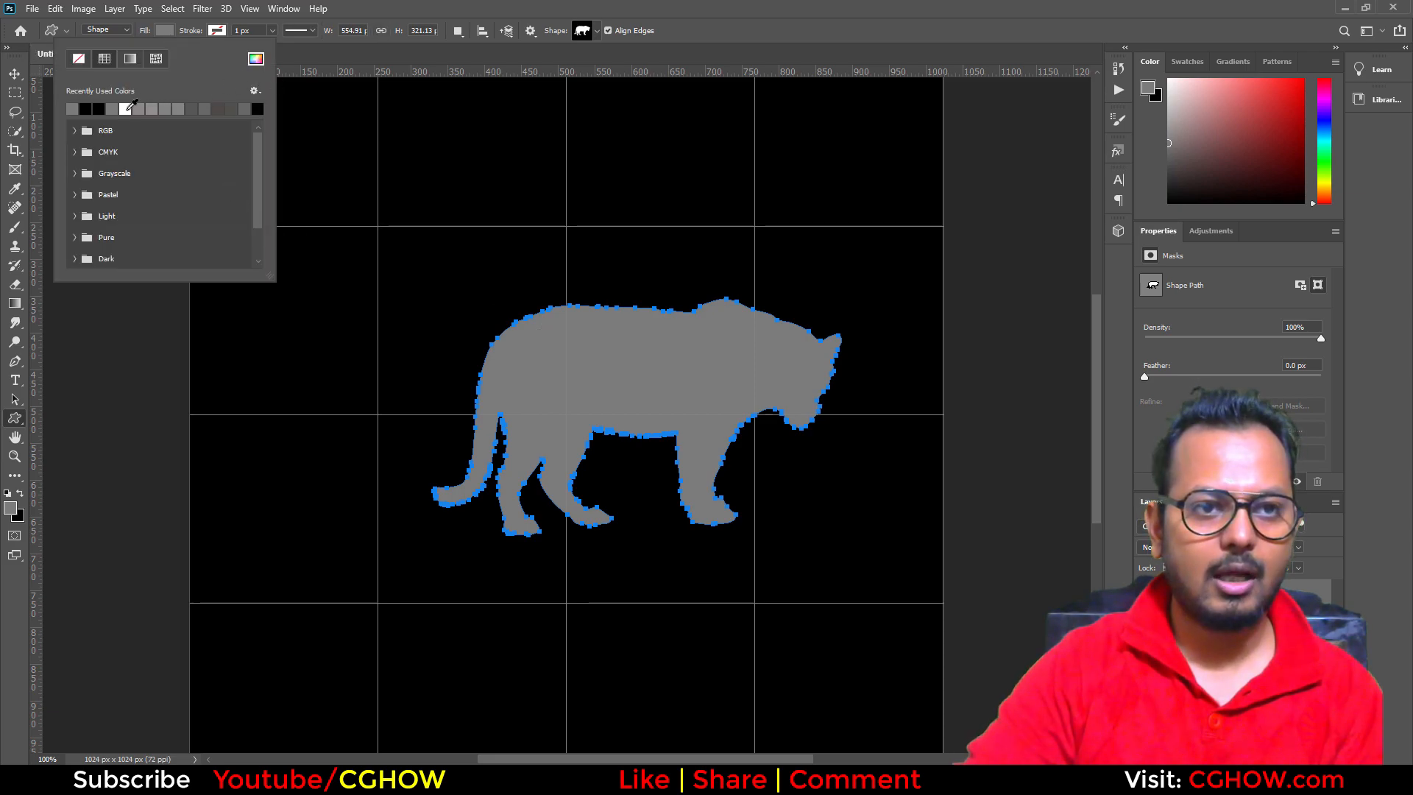
pyautogui.click(125, 109)
pyautogui.click(13, 74)
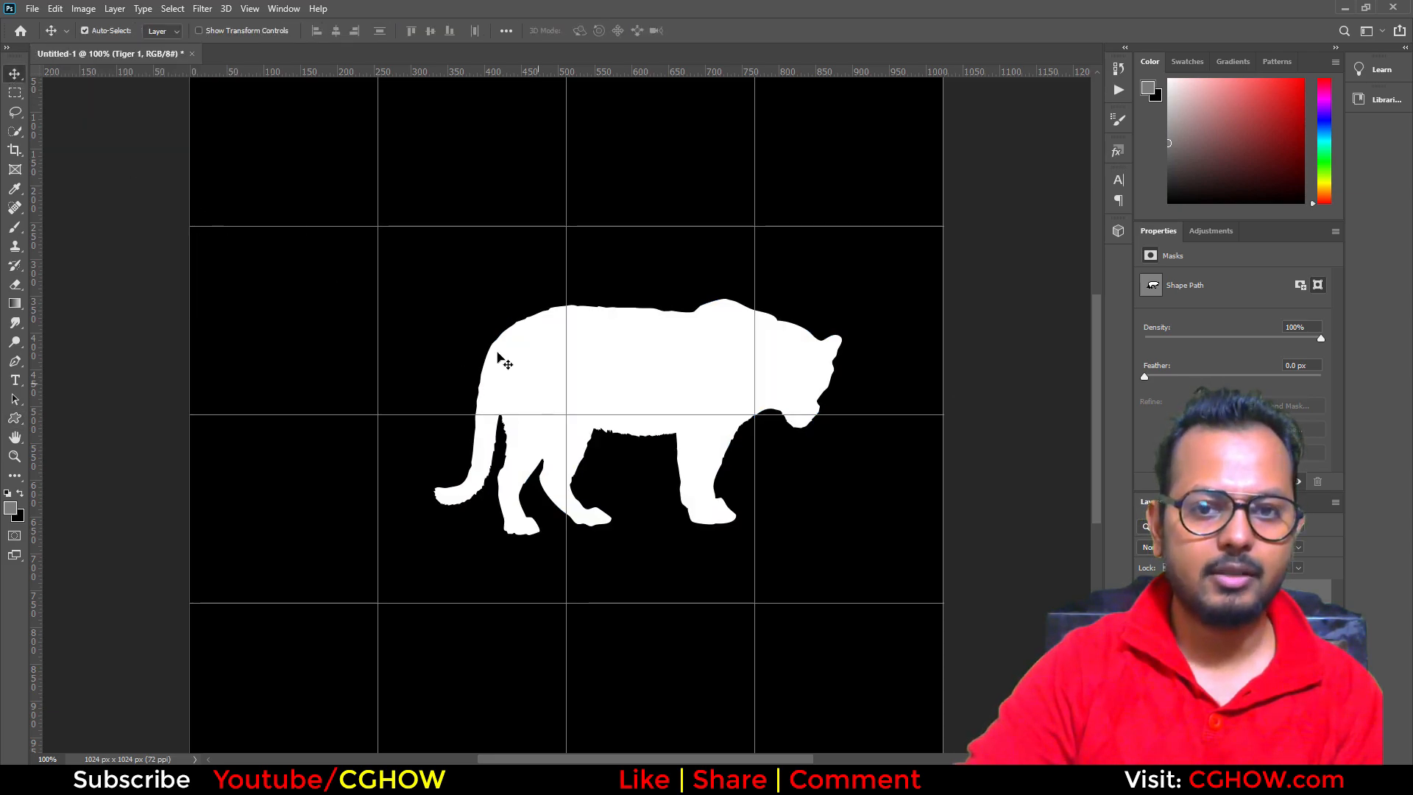
pyautogui.moveTo(602, 368); pyautogui.dragTo(515, 363)
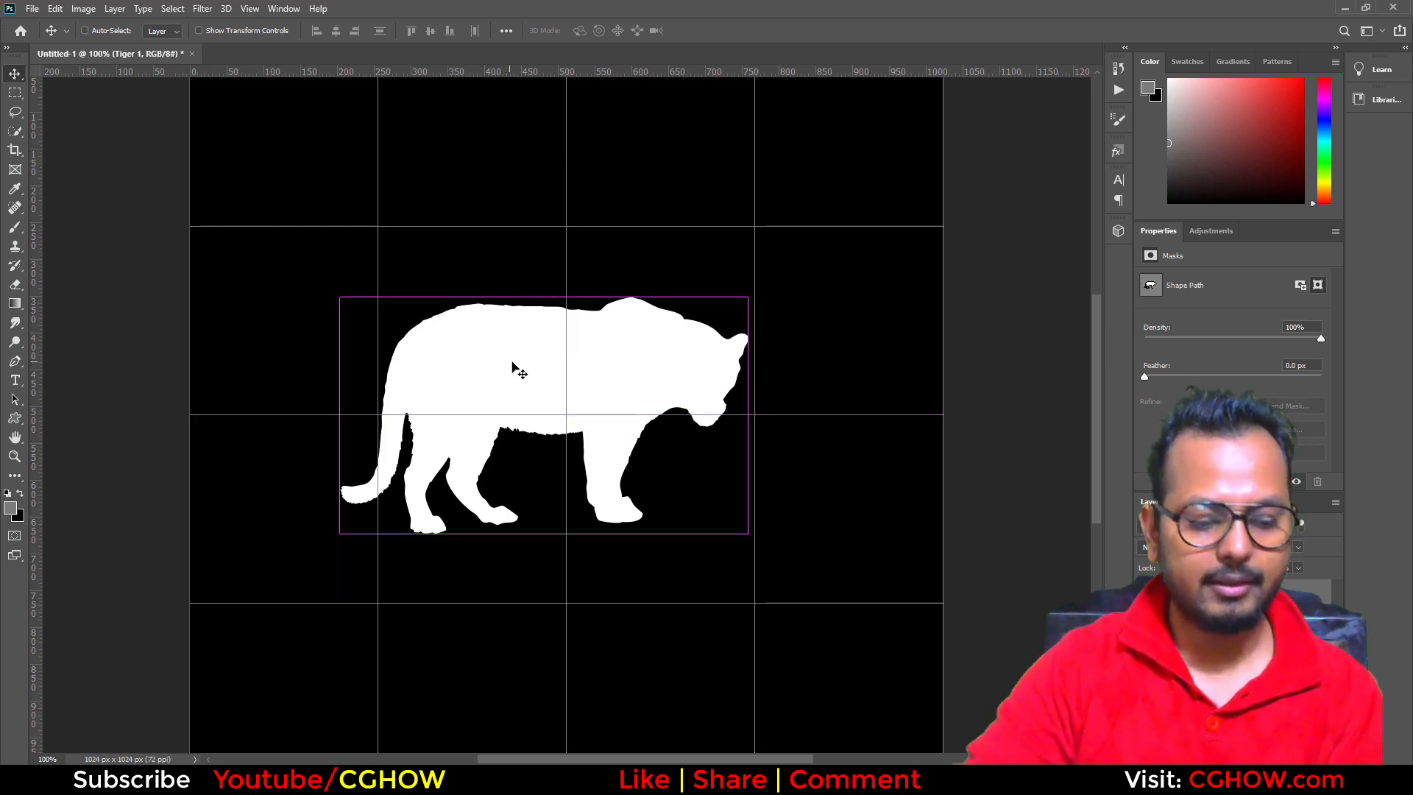
pyautogui.hotkey('ctrl', 'h')
pyautogui.keyDown('ctrl'); pyautogui.moveTo(577, 397); pyautogui.dragTo(609, 417); pyautogui.keyUp('ctrl')
# Step: Add an outside Stroke layer style to the tiger in pure red with a size of 21 px
pyautogui.rightClick(1170, 593)
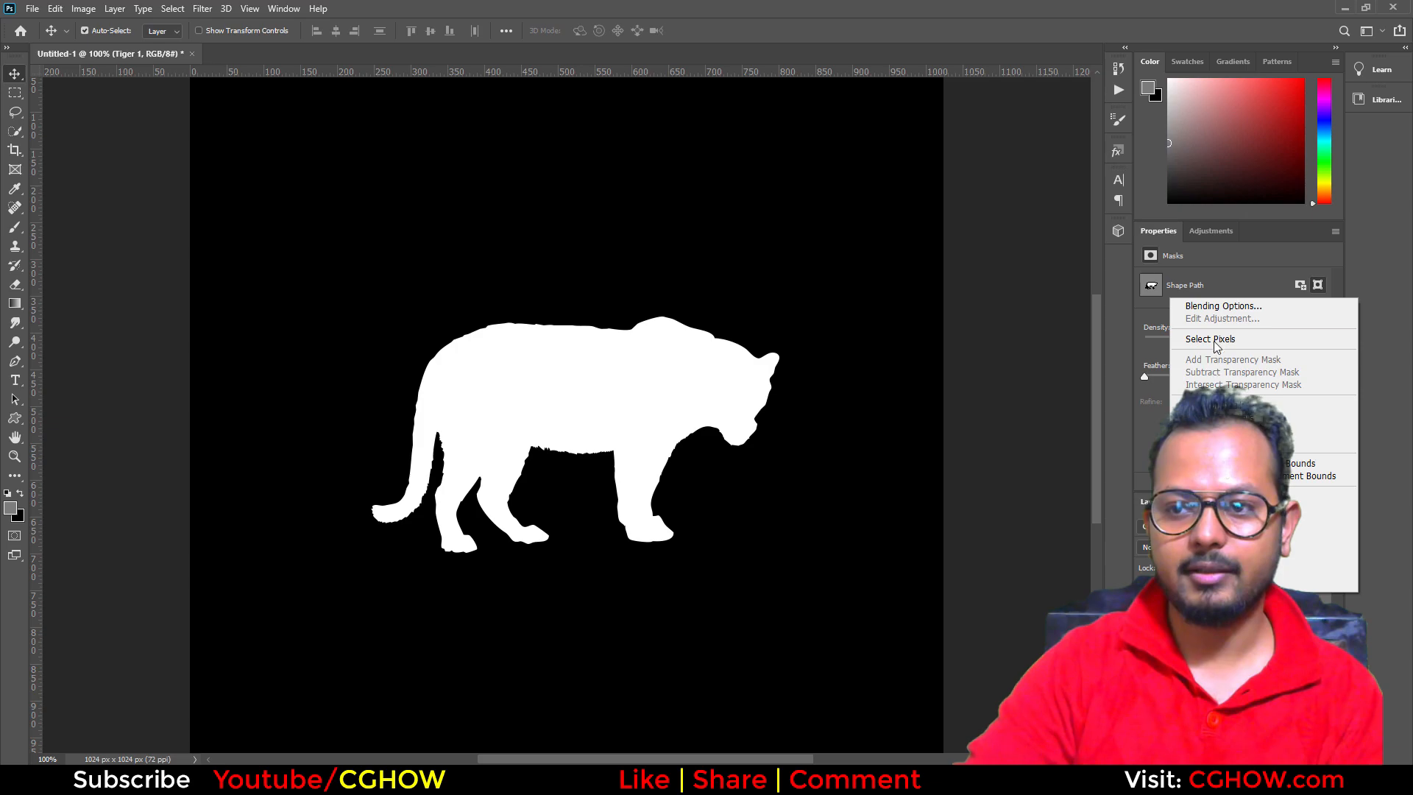
pyautogui.click(1213, 306)
pyautogui.moveTo(768, 398); pyautogui.dragTo(1054, 156)
pyautogui.click(807, 338)
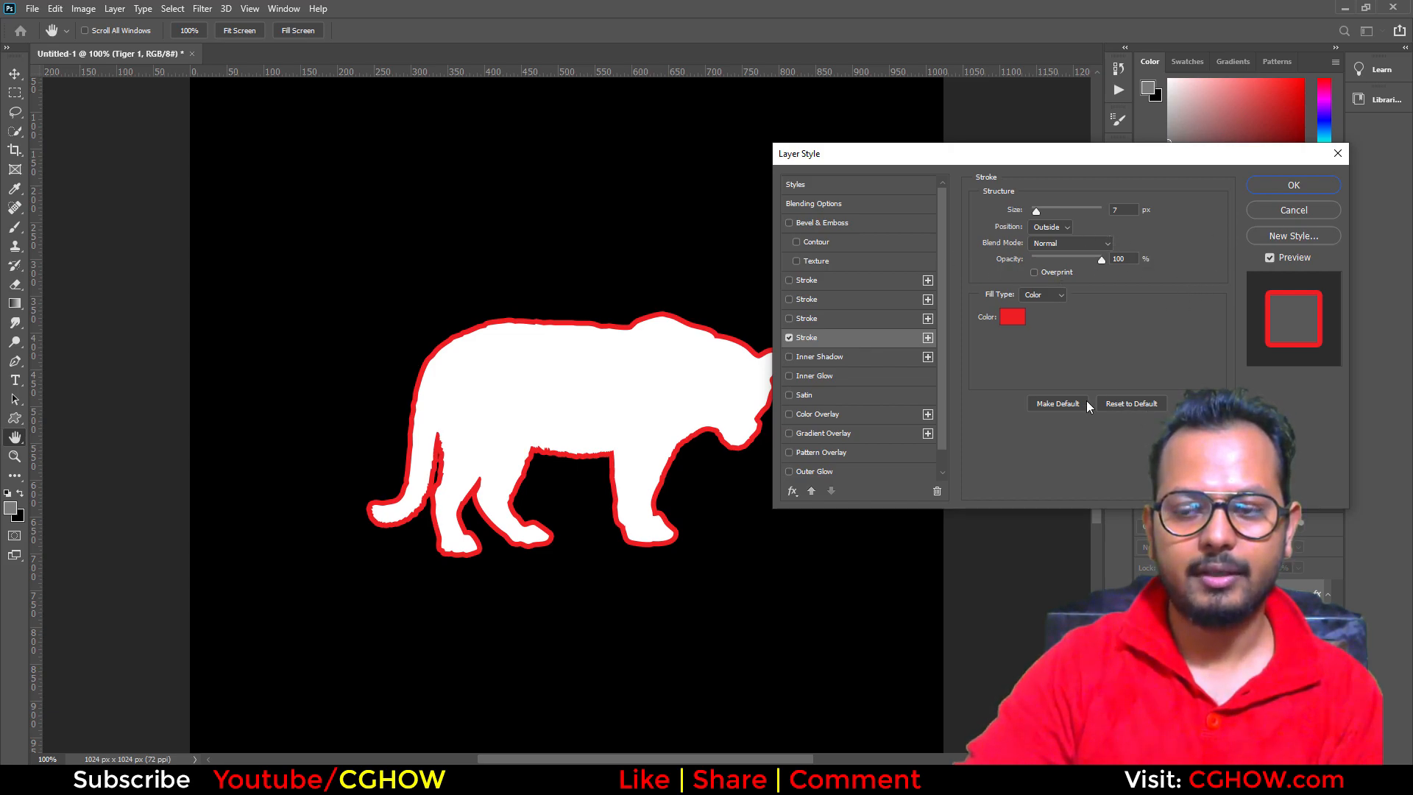
pyautogui.moveTo(1038, 211); pyautogui.dragTo(1032, 211)
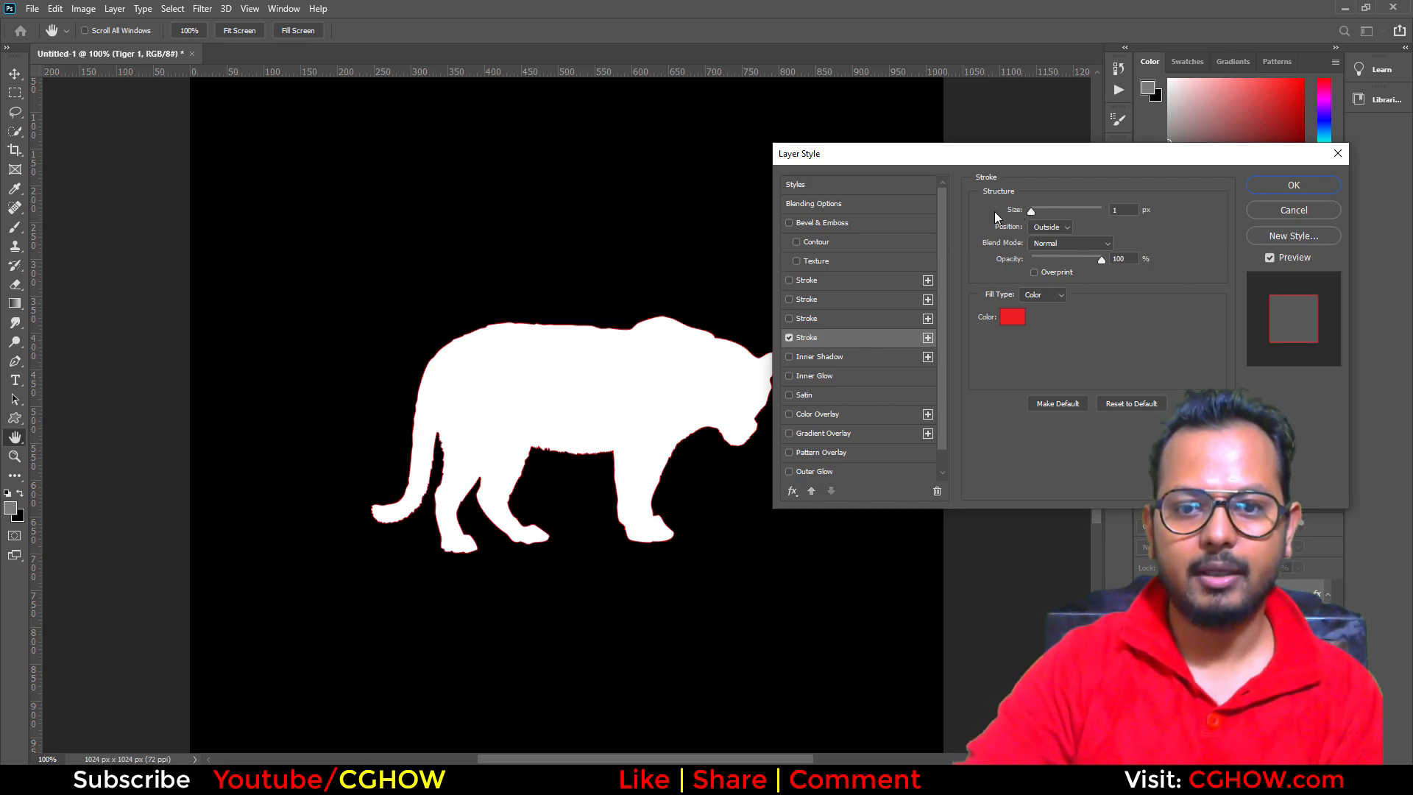
pyautogui.click(1013, 317)
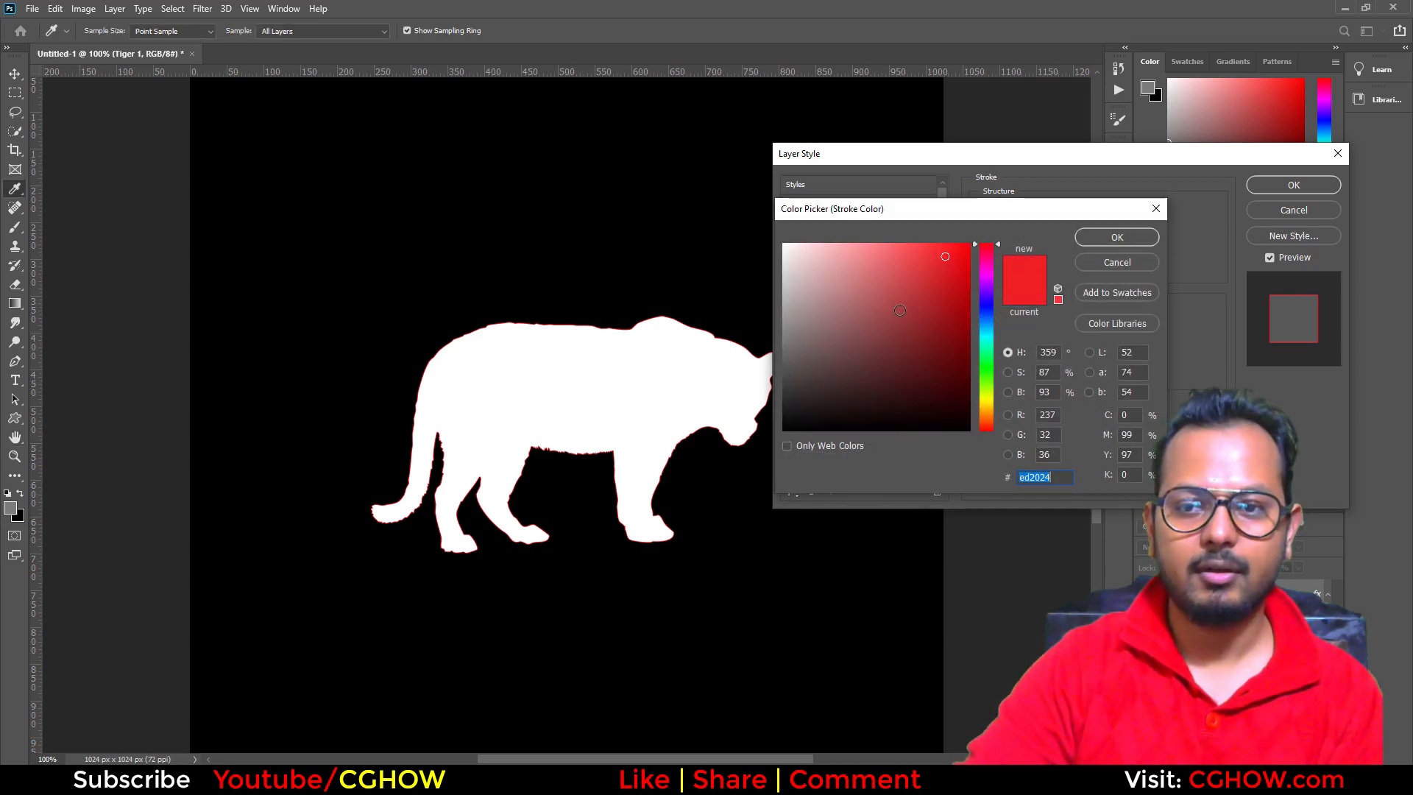
pyautogui.click(1100, 233)
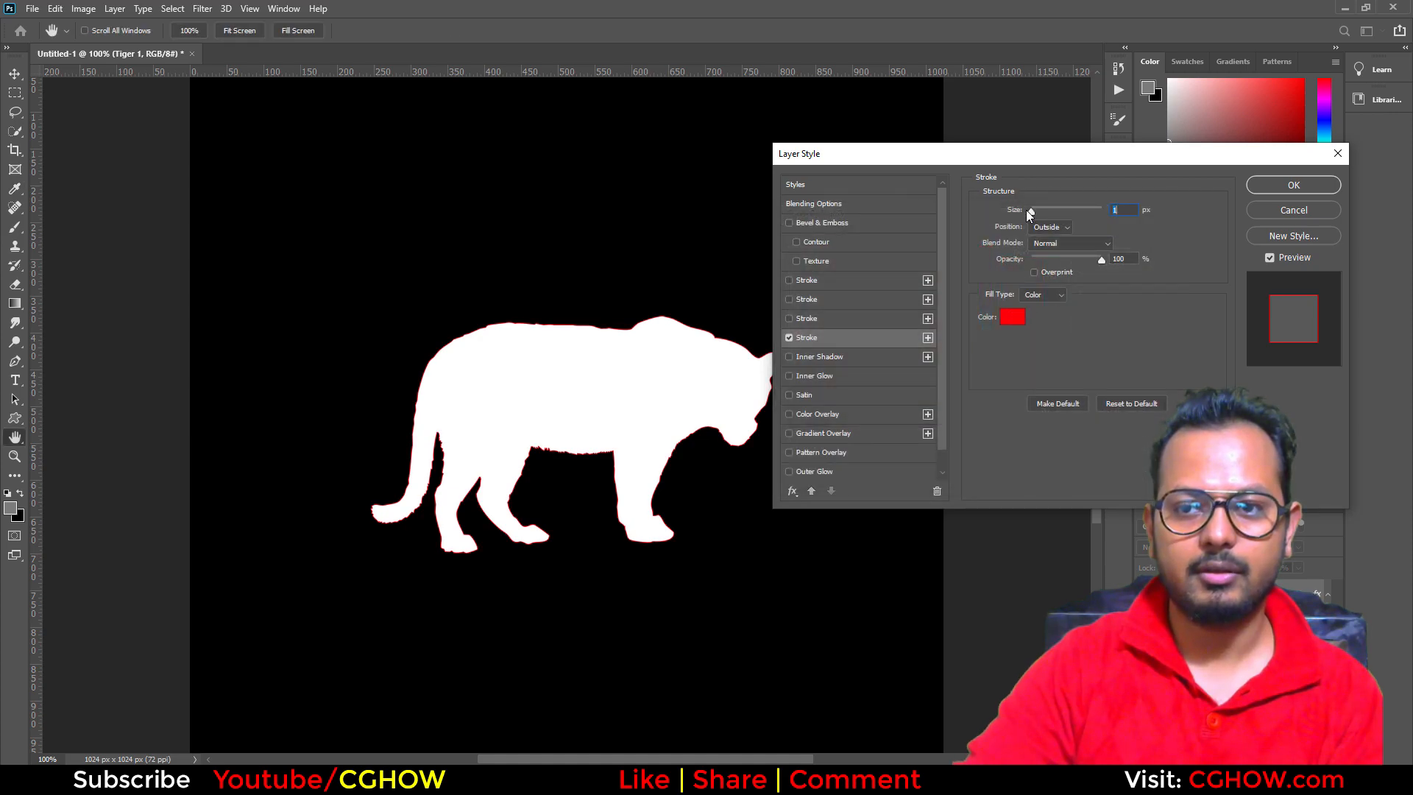
pyautogui.moveTo(1036, 211); pyautogui.dragTo(1039, 212)
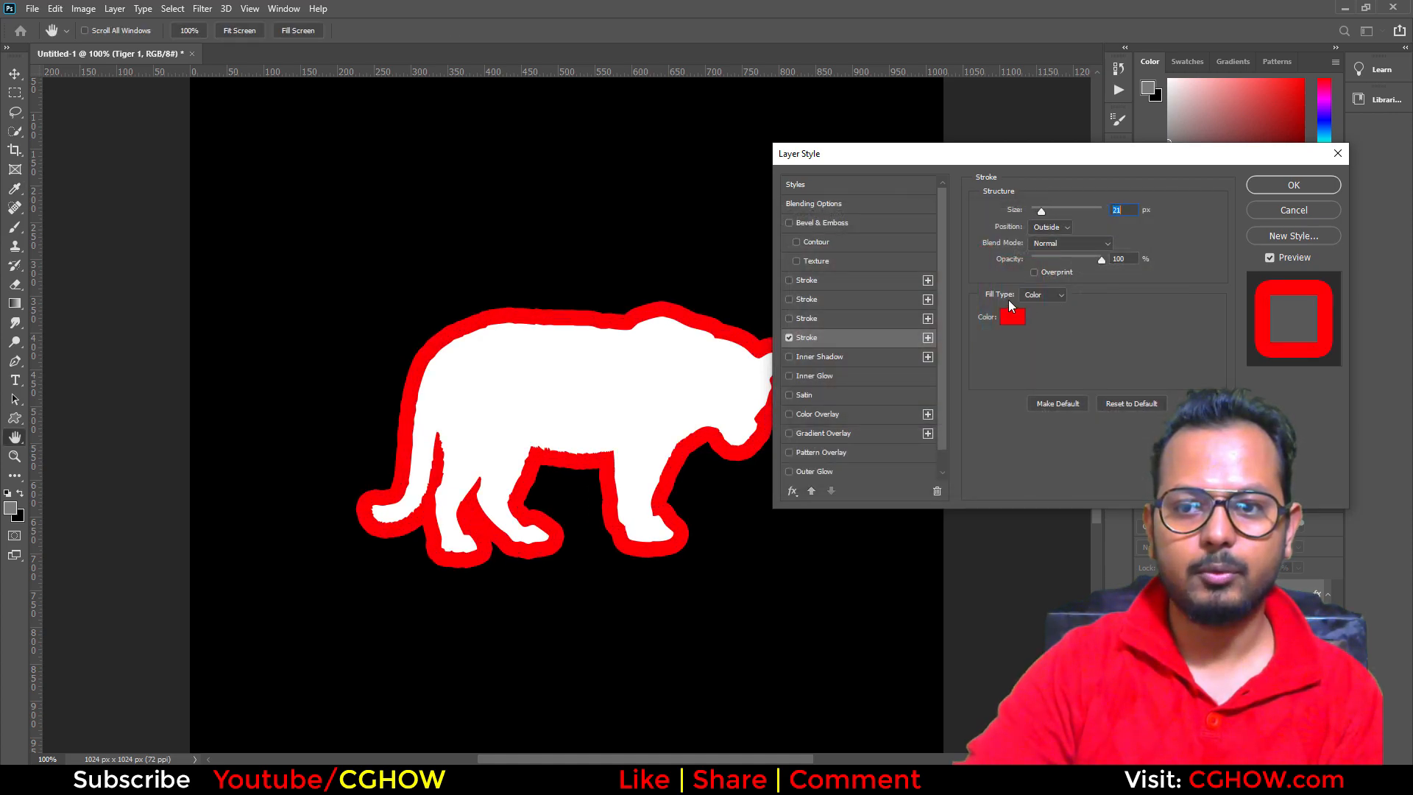
# Step: Change the tiger's stroke to a Shape Burst gradient fill and increase its size to 62 px
pyautogui.click(1045, 296)
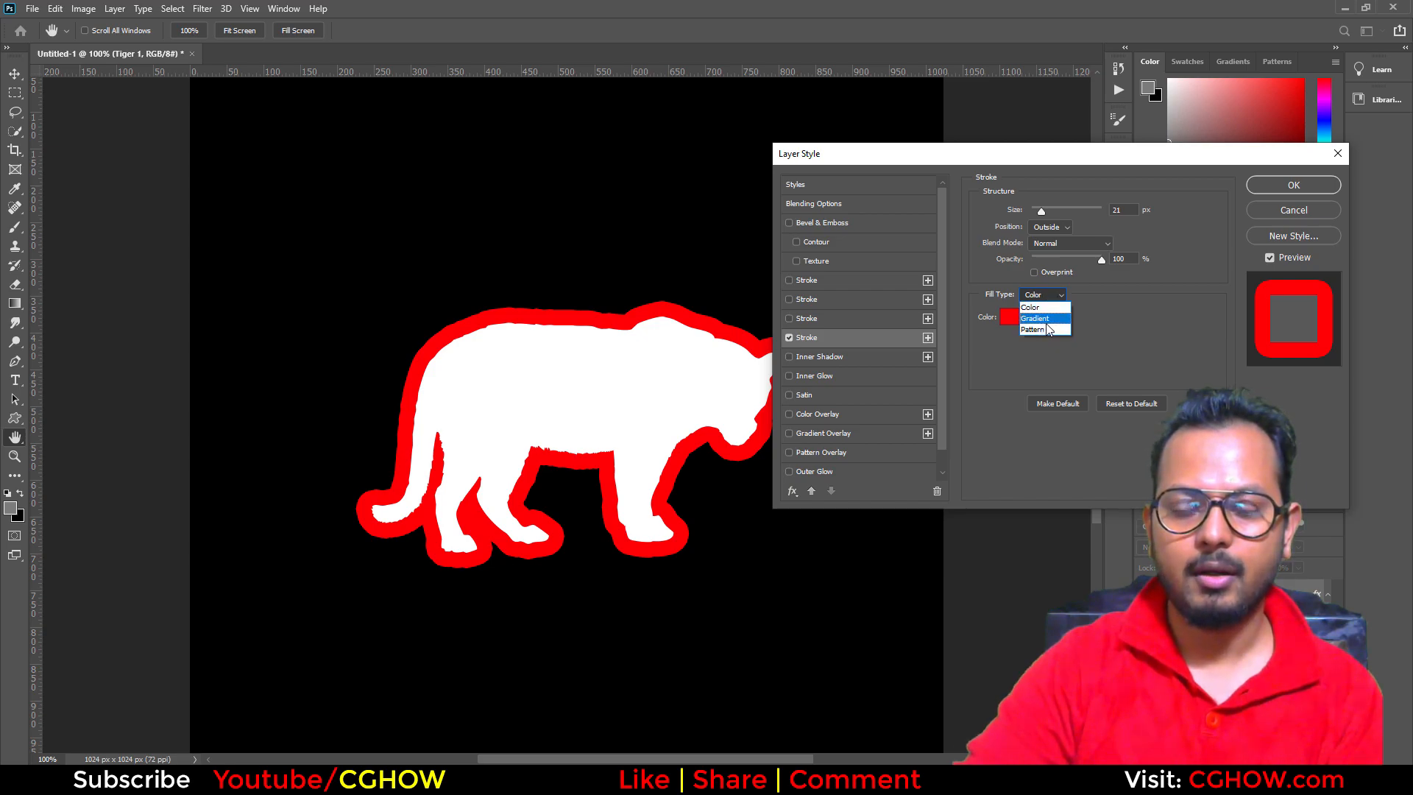
pyautogui.click(1048, 324)
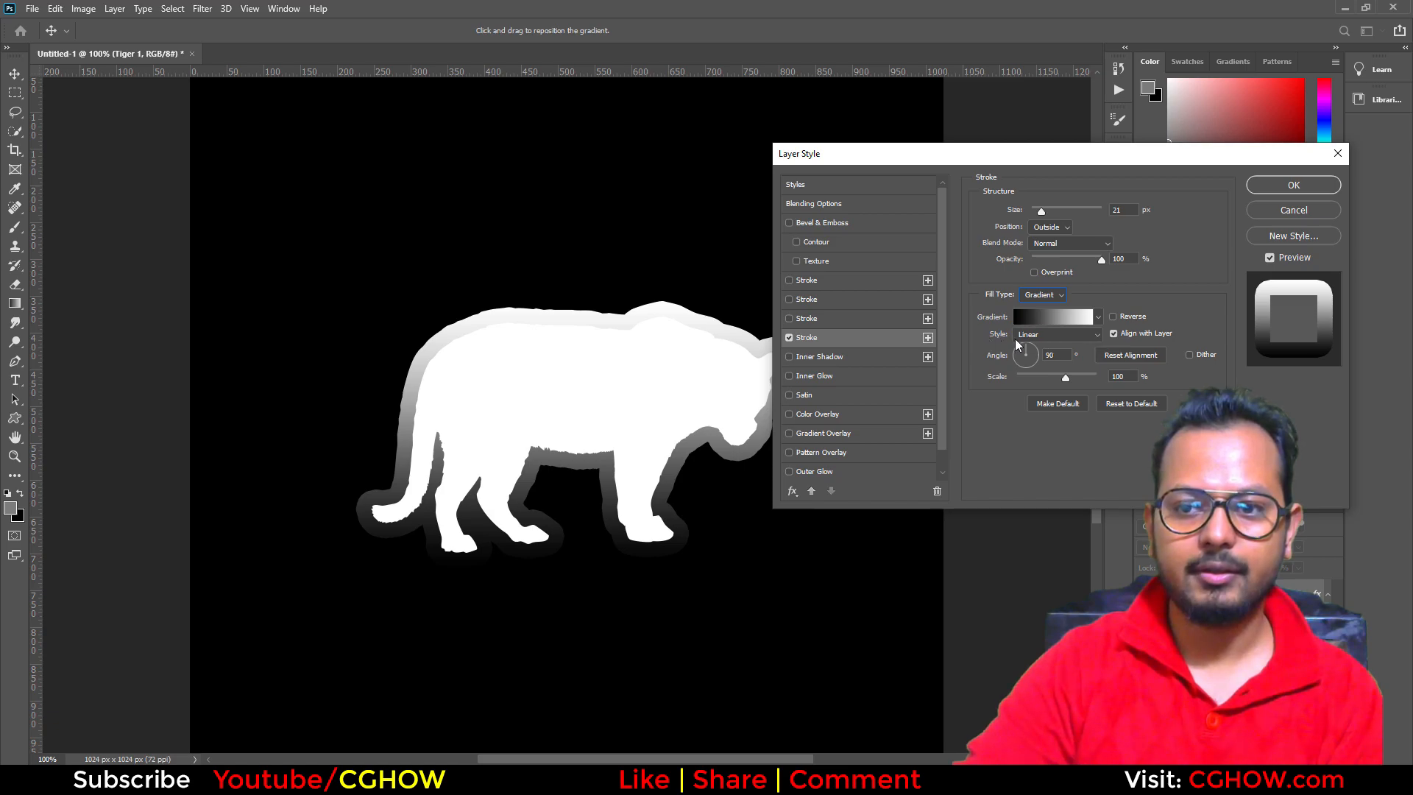
pyautogui.click(1098, 336)
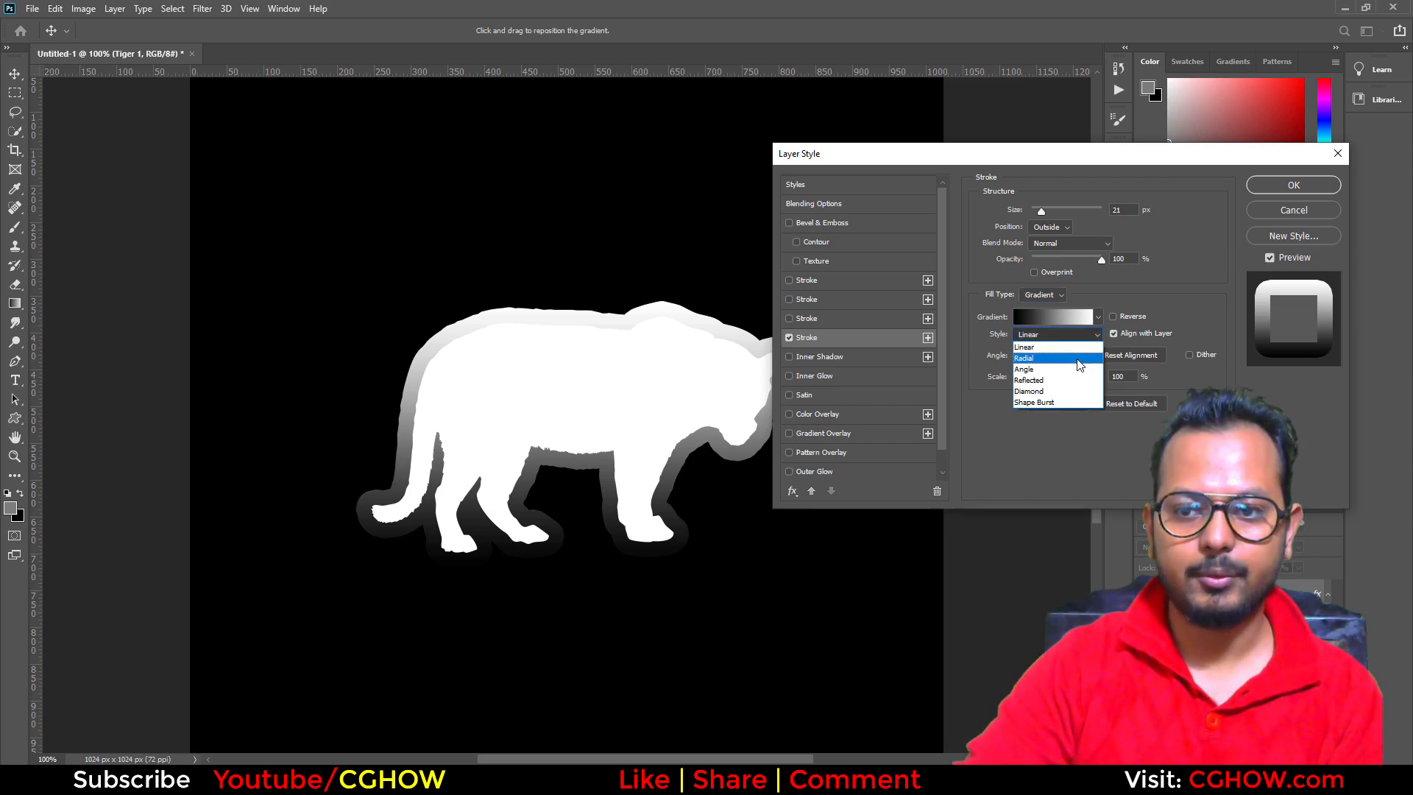
pyautogui.click(1042, 404)
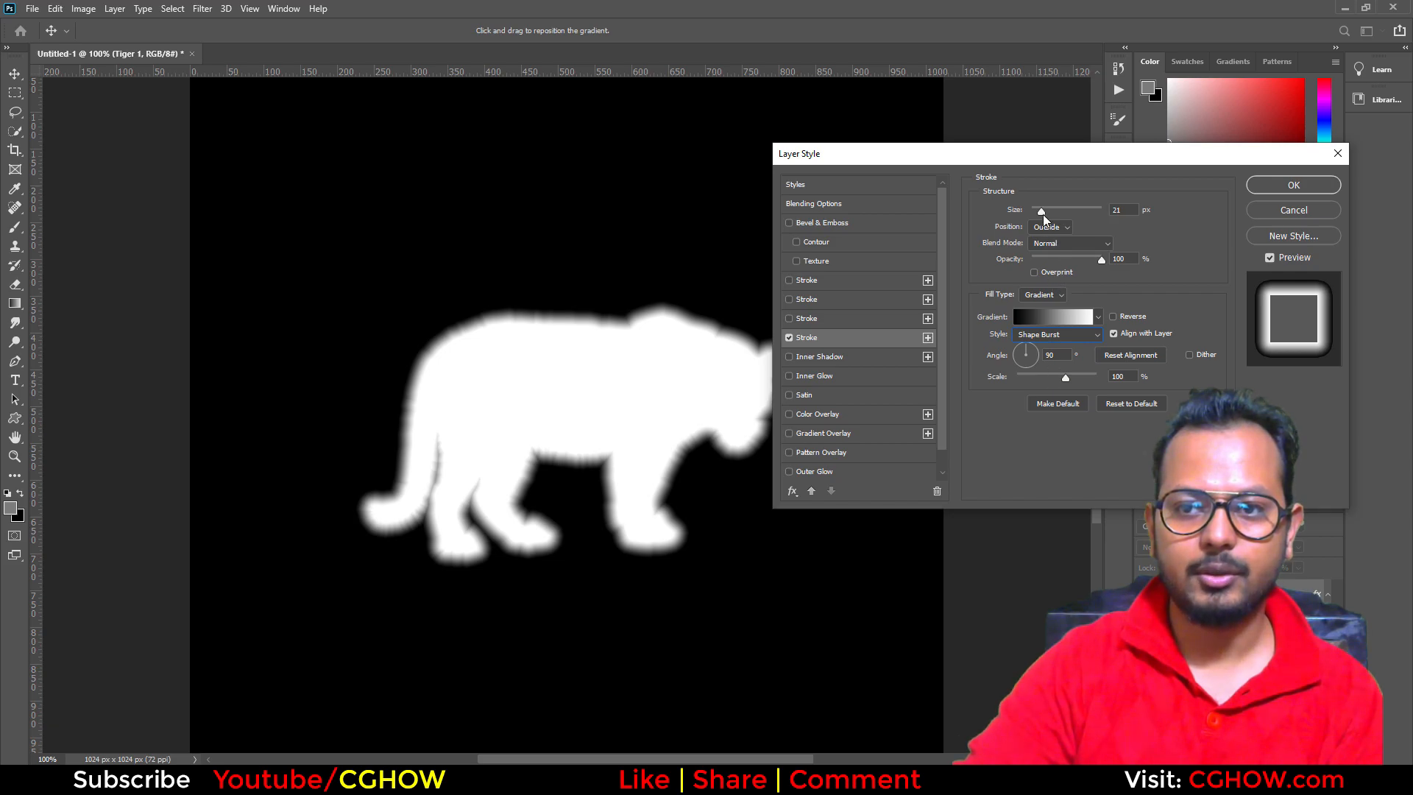
pyautogui.moveTo(1041, 214); pyautogui.dragTo(1053, 219)
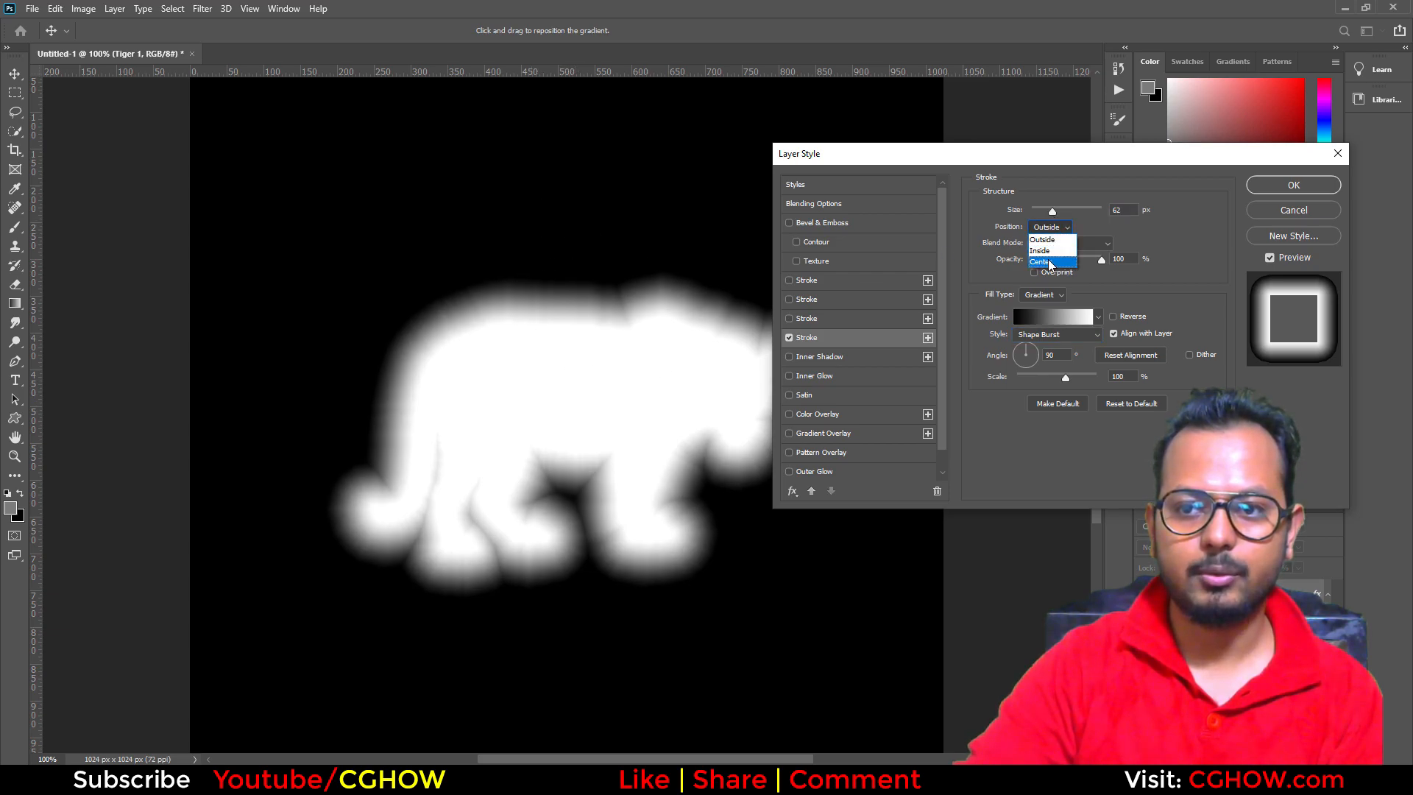
# Step: Position the stroke inside the tiger at a size of 95 px and merge the tiger layer with the background
pyautogui.click(1051, 246)
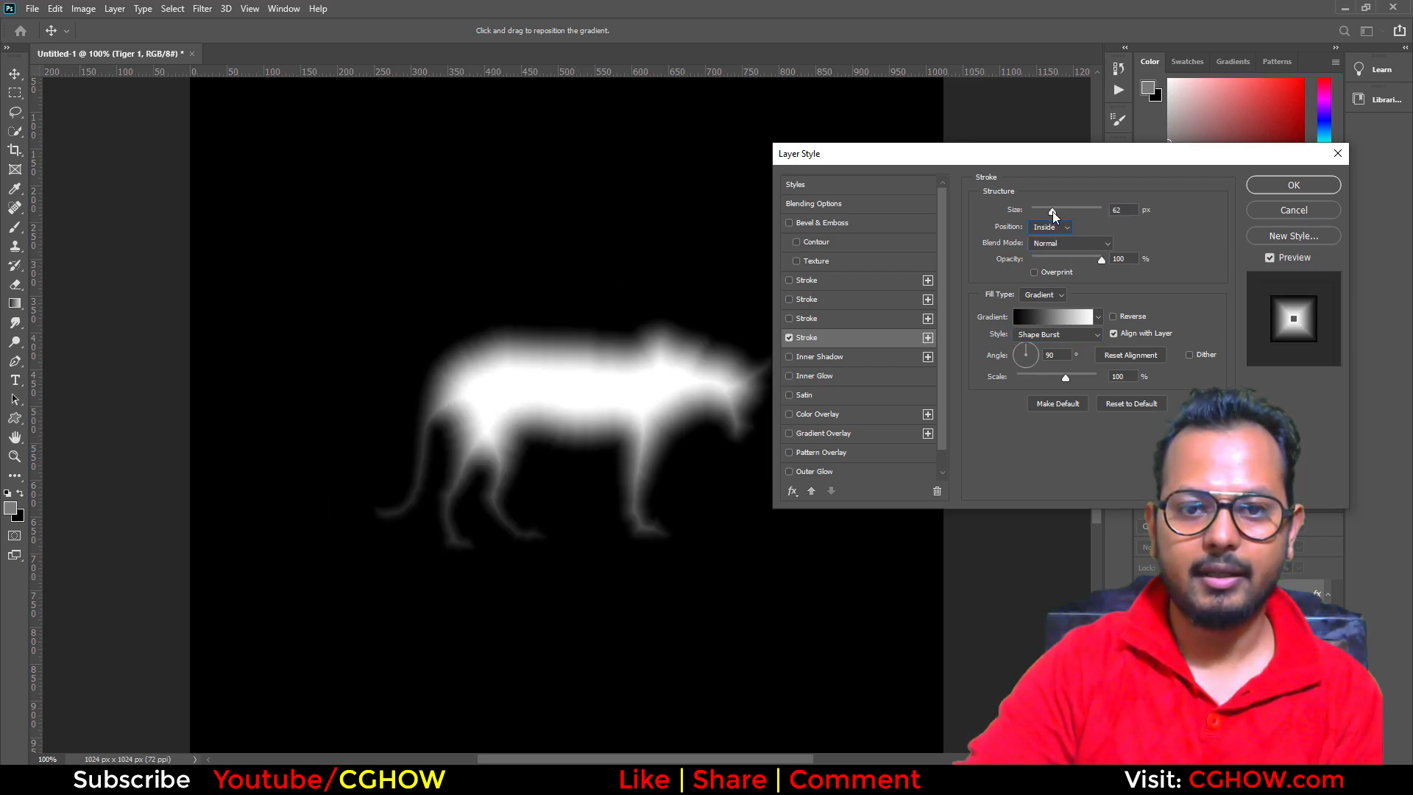
pyautogui.moveTo(1054, 215); pyautogui.dragTo(1064, 219)
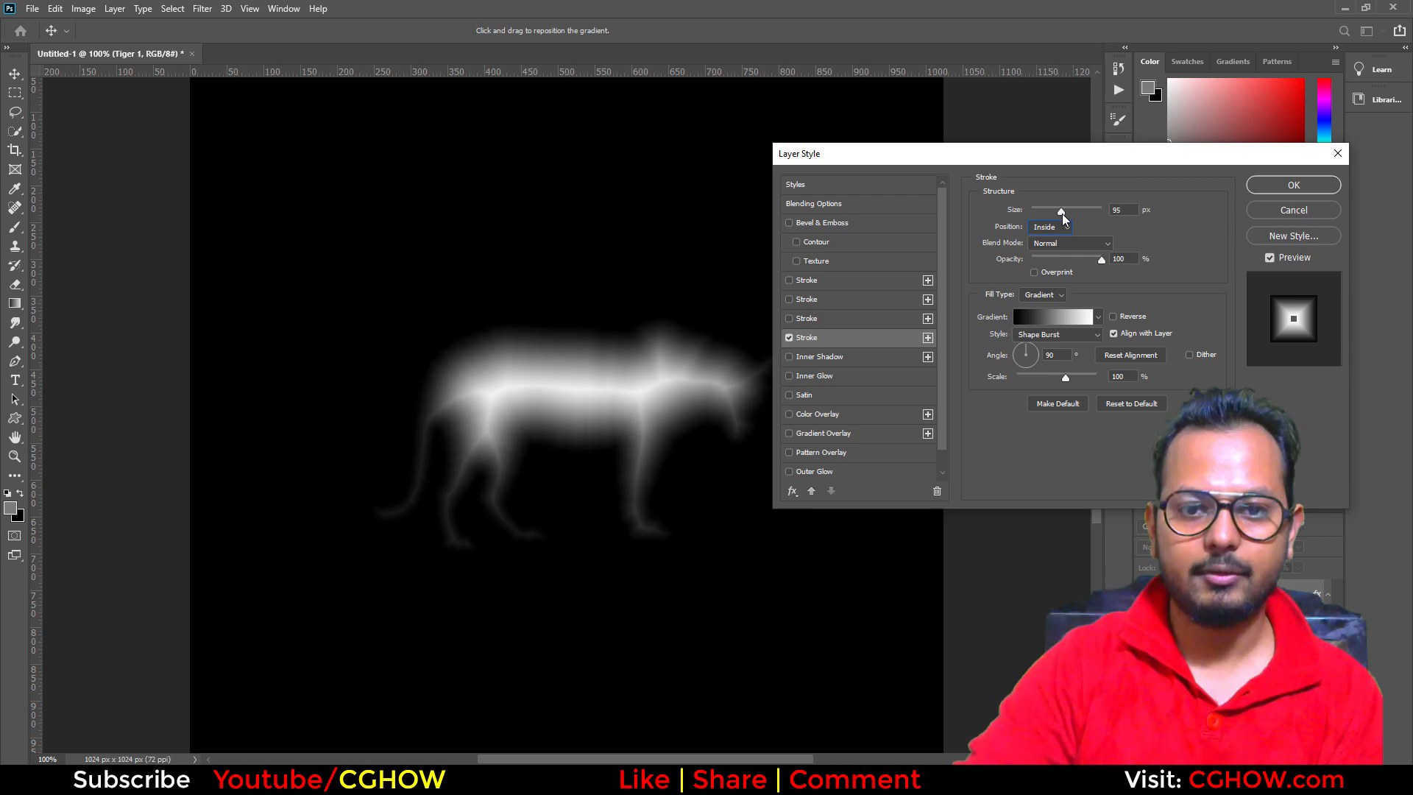
pyautogui.click(1294, 185)
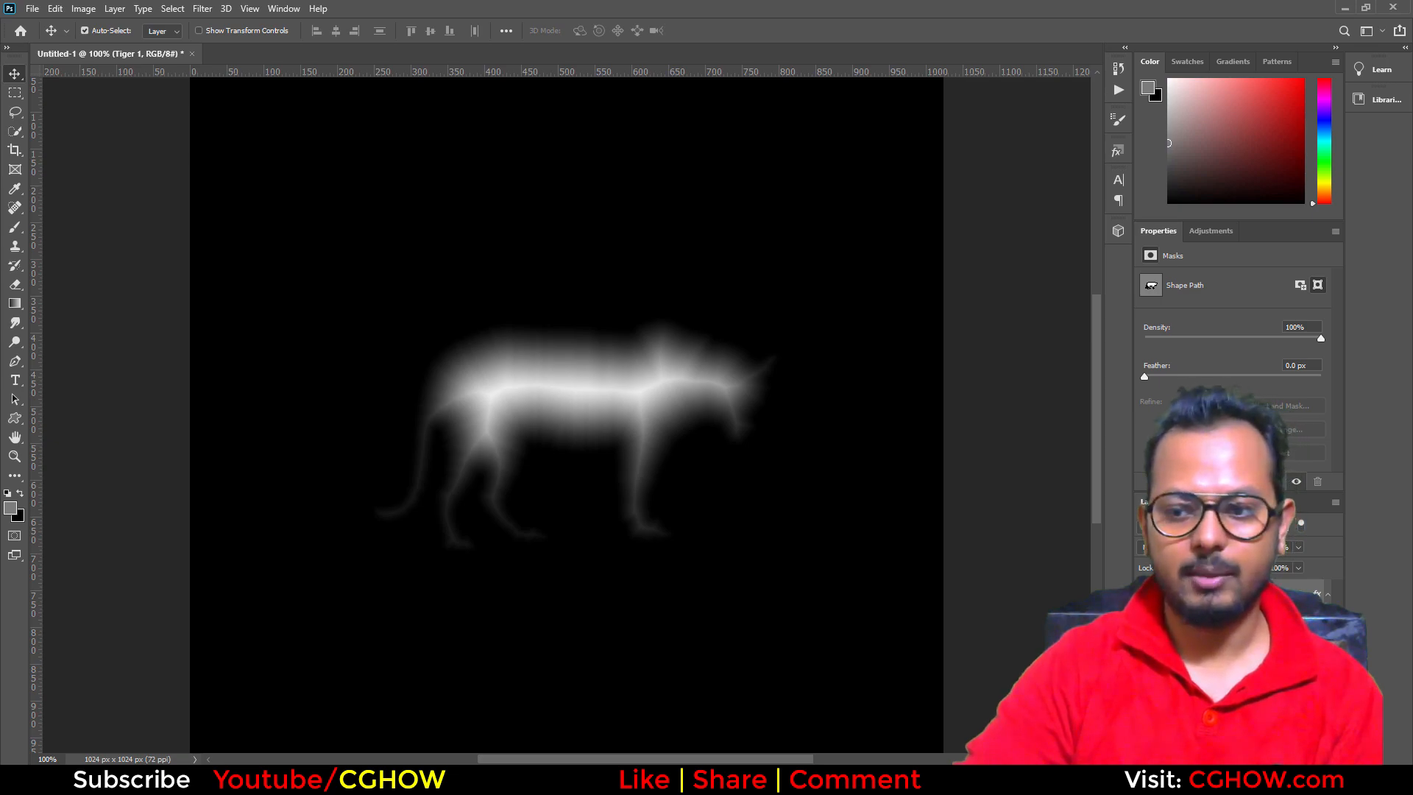
pyautogui.keyDown('shift'); pyautogui.click(1221, 647); pyautogui.keyUp('shift')
pyautogui.hotkey('ctrl', 'e')
# Step: Try brightening the merged tiger image with Levels, using a midtone value of 1.24
pyautogui.hotkey('ctrl', 'l')
pyautogui.moveTo(835, 381); pyautogui.dragTo(935, 159)
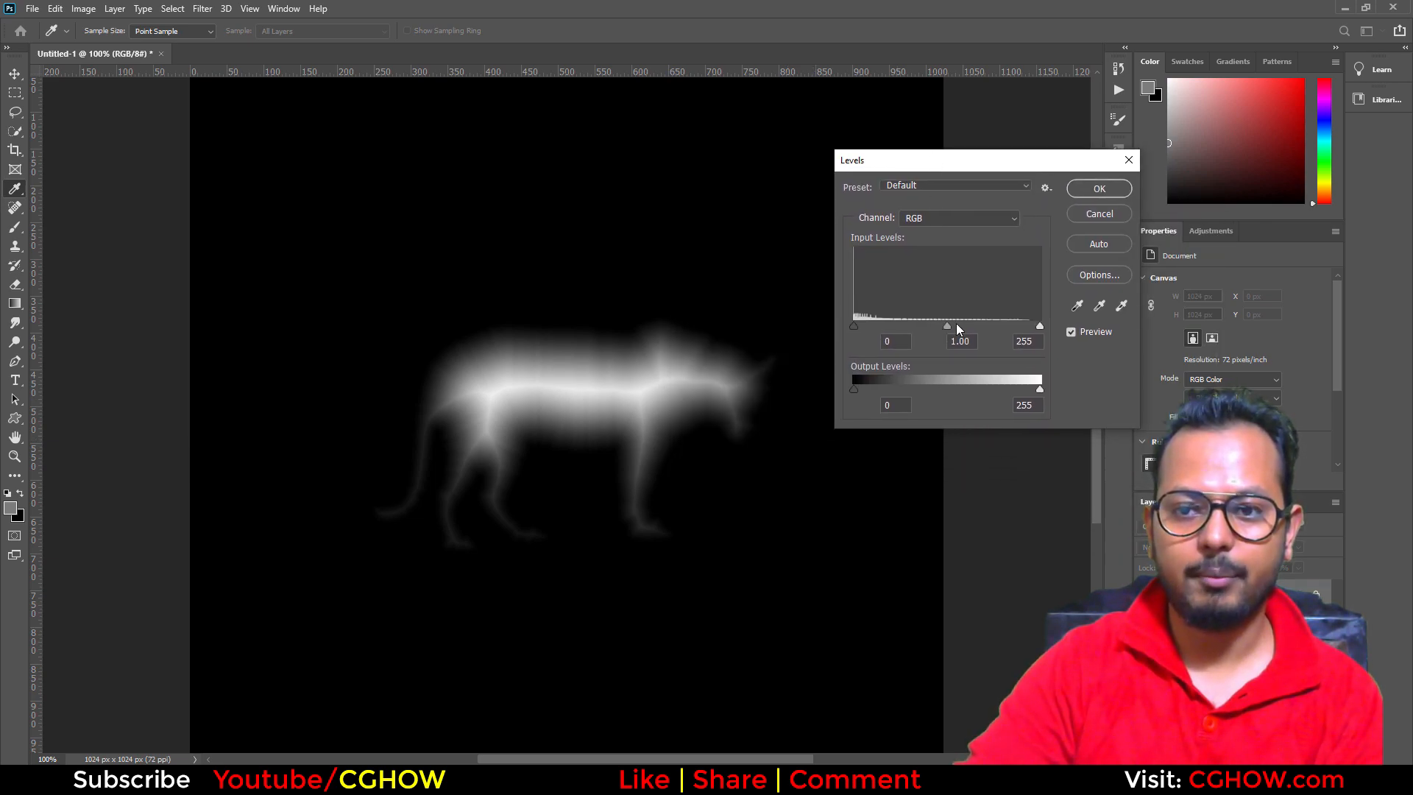
pyautogui.moveTo(935, 323); pyautogui.dragTo(817, 341)
pyautogui.moveTo(1040, 325)
pyautogui.mouseDown()
pyautogui.moveTo(836, 325)
pyautogui.moveTo(1052, 346)
pyautogui.mouseUp()
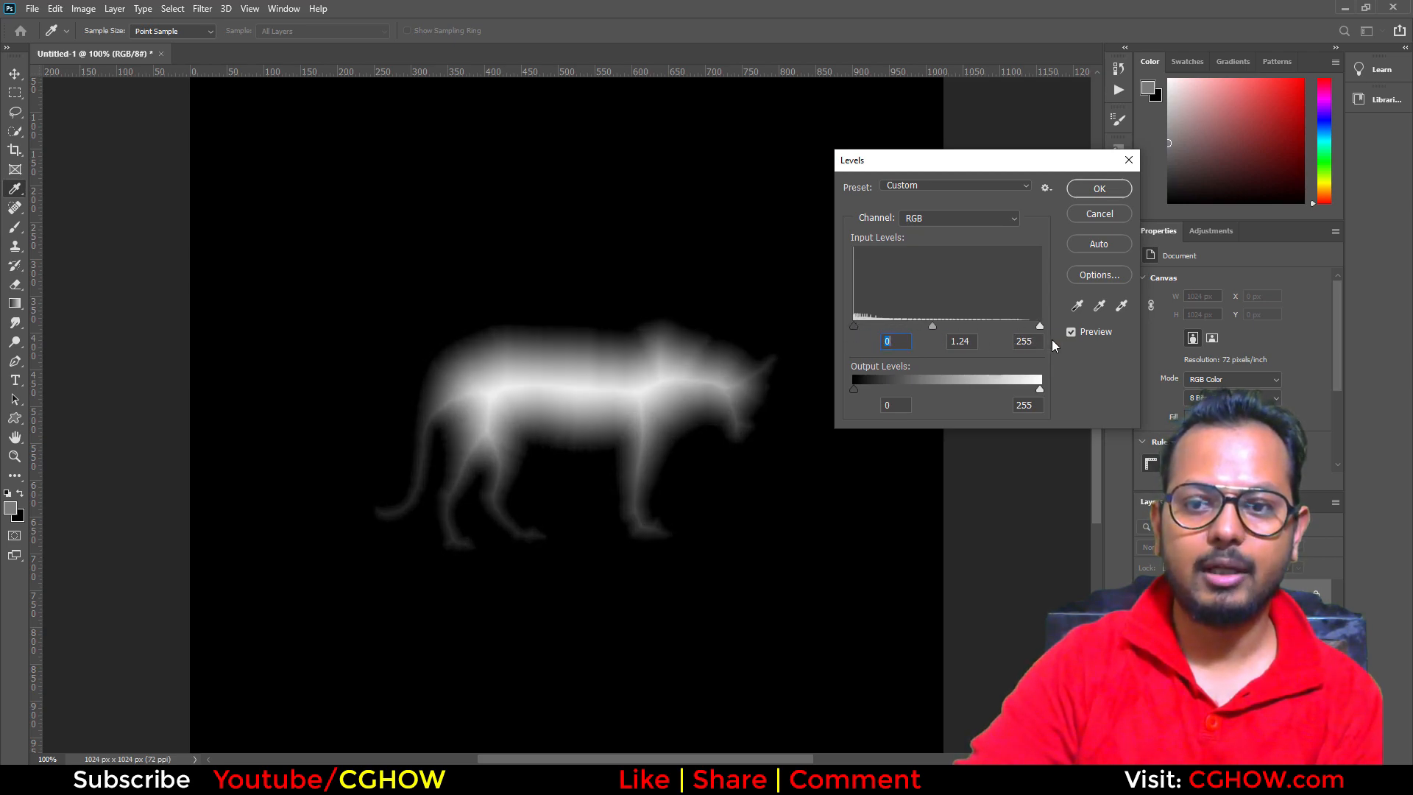
pyautogui.moveTo(852, 325)
pyautogui.mouseDown()
pyautogui.moveTo(1033, 325)
pyautogui.moveTo(823, 325)
pyautogui.moveTo(1049, 323)
pyautogui.moveTo(788, 318)
pyautogui.mouseUp()
pyautogui.click(1118, 218)
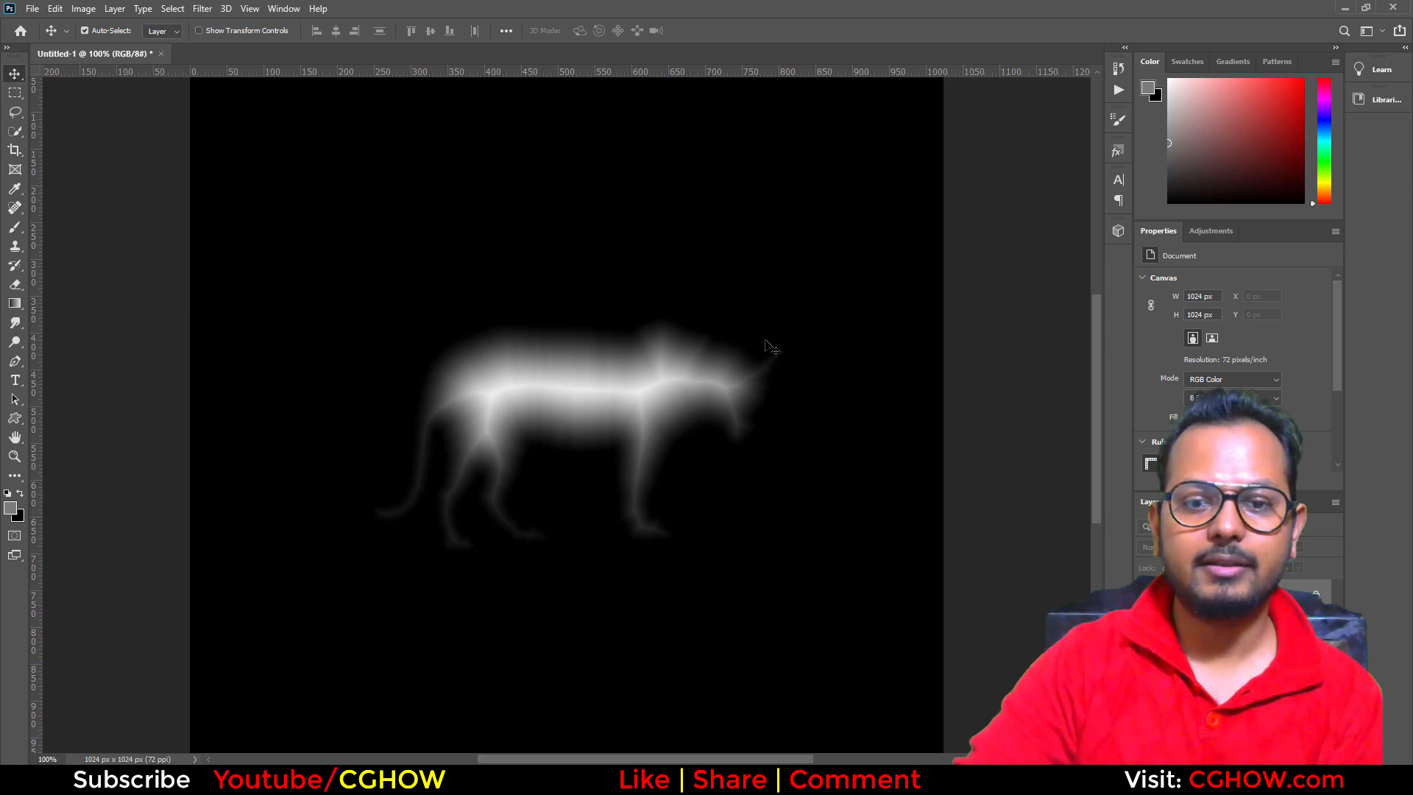
# Step: Erase the tiger by filling the background layer with black, and show the grid over the canvas
pyautogui.moveTo(440, 429); pyautogui.dragTo(506, 386)
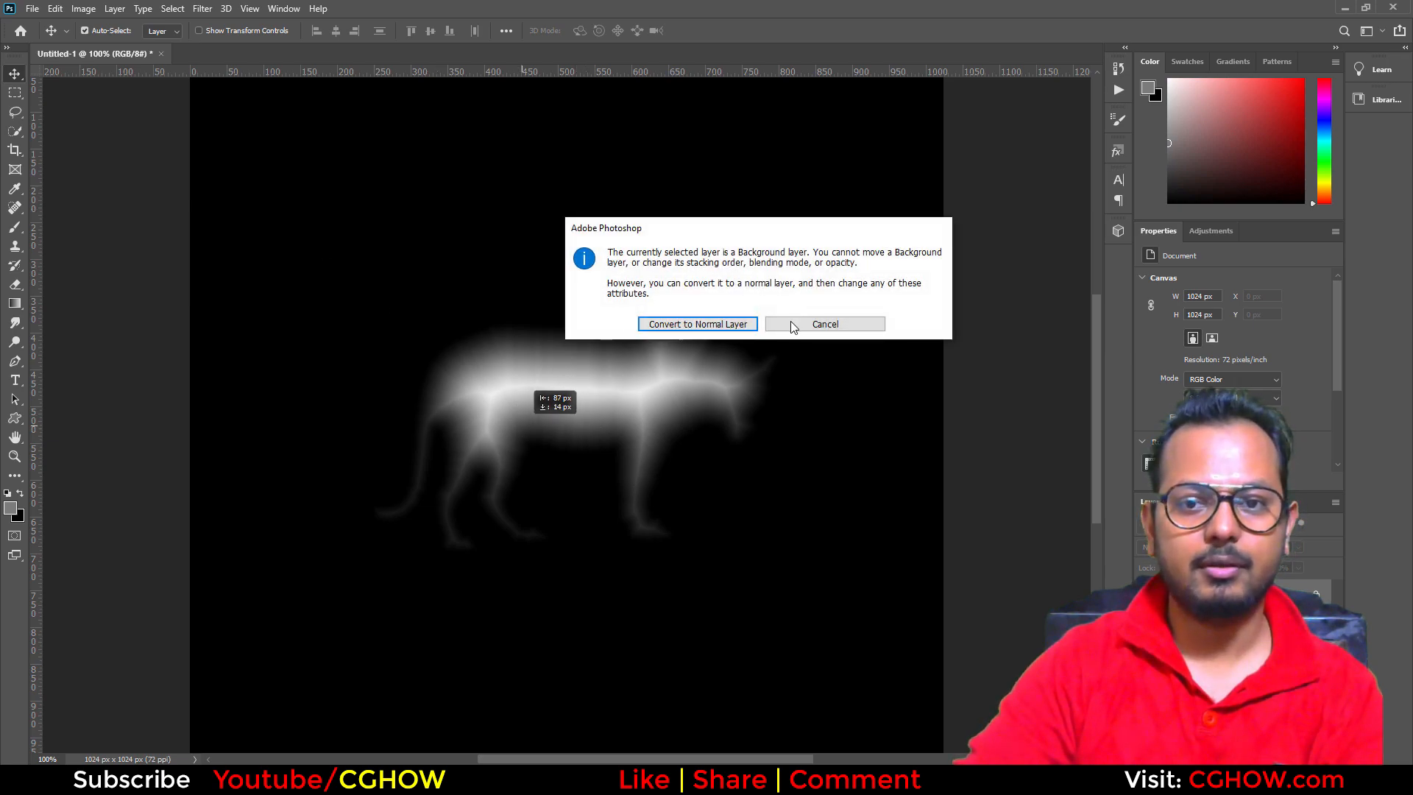
pyautogui.click(817, 323)
pyautogui.hotkey('ctrl', 'BackSpace')
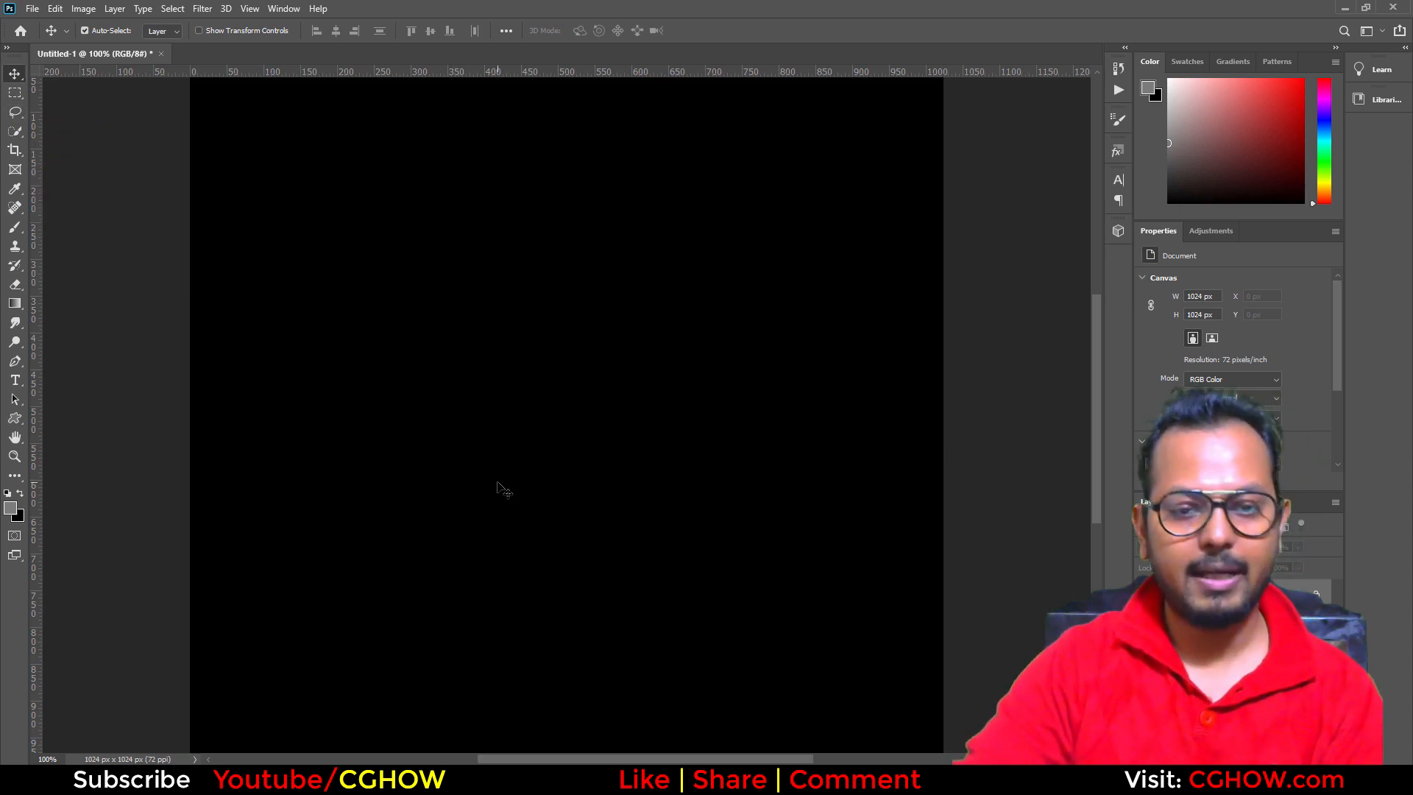
pyautogui.hotkey('ctrl', "'")
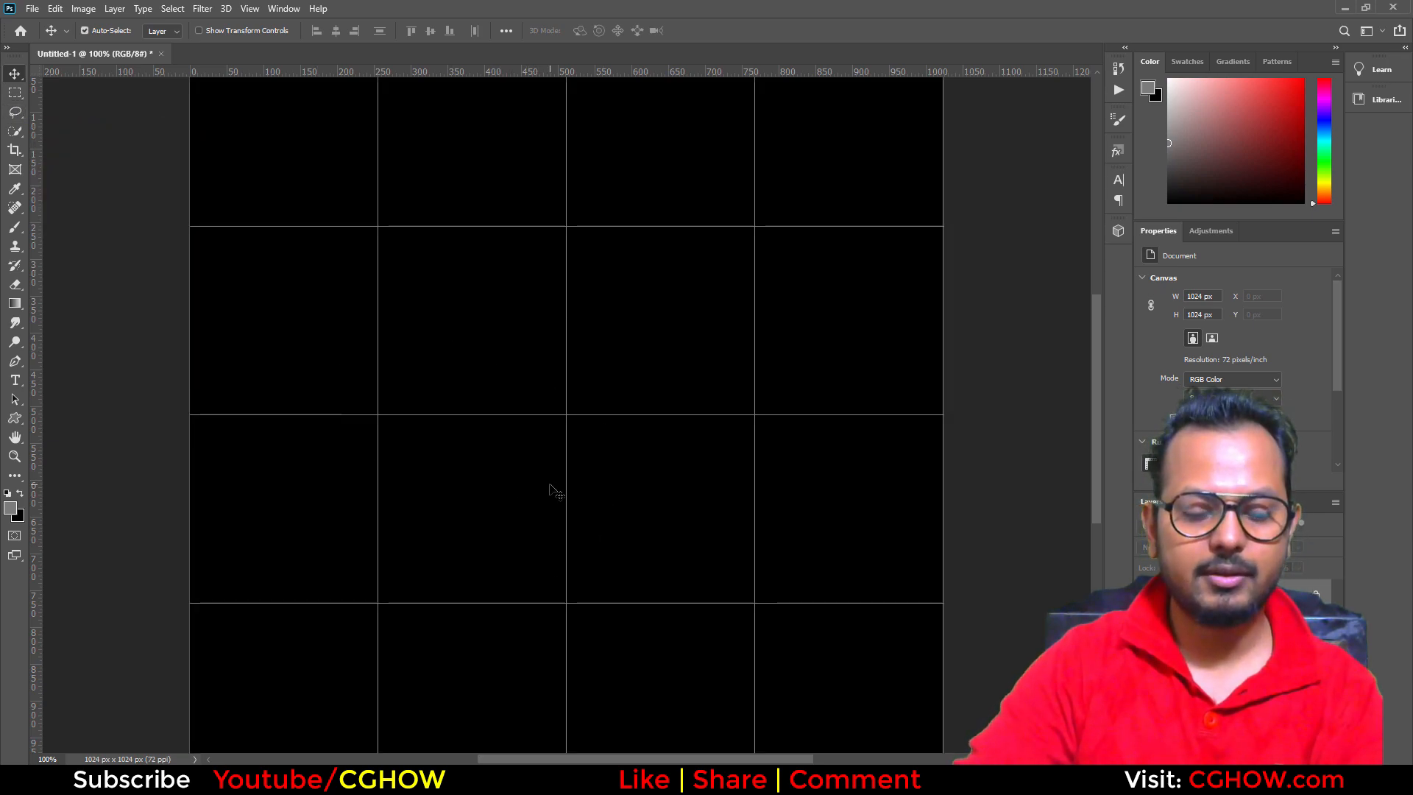
pyautogui.hotkey('ctrl', '-')
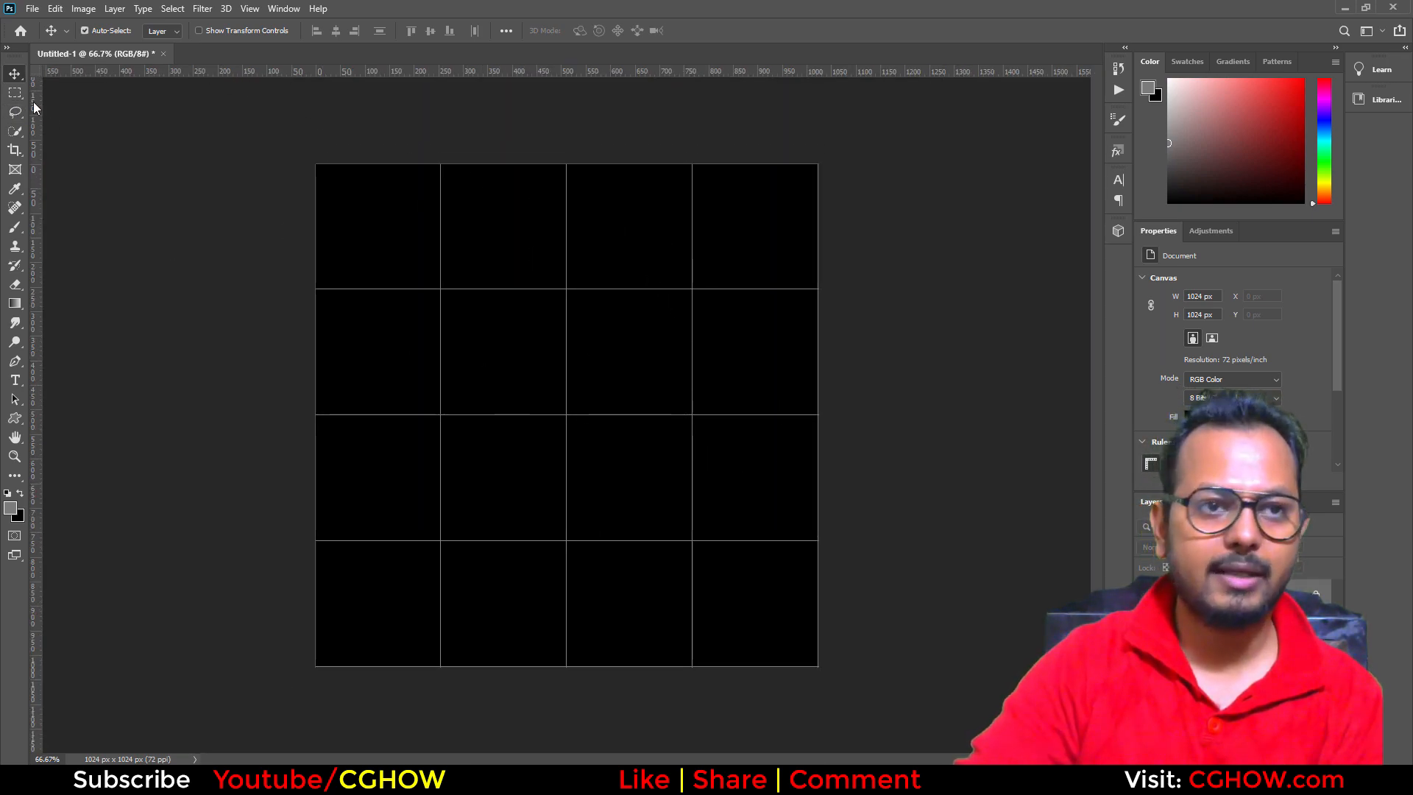
# Step: Check the grid spacing in the Guides, Grid & Slices preferences and leave the settings as they are
pyautogui.click(55, 9)
pyautogui.moveTo(162, 608)
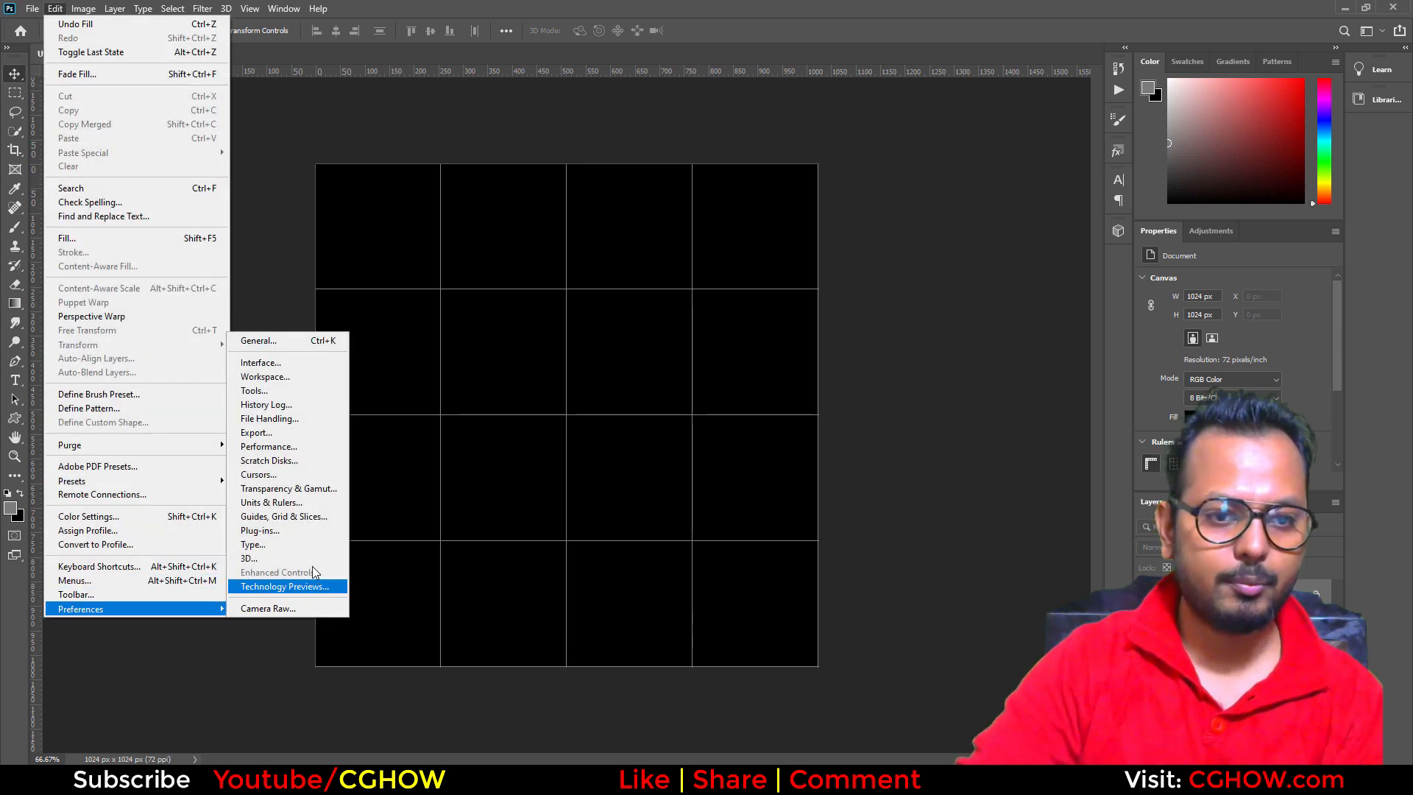
pyautogui.click(302, 518)
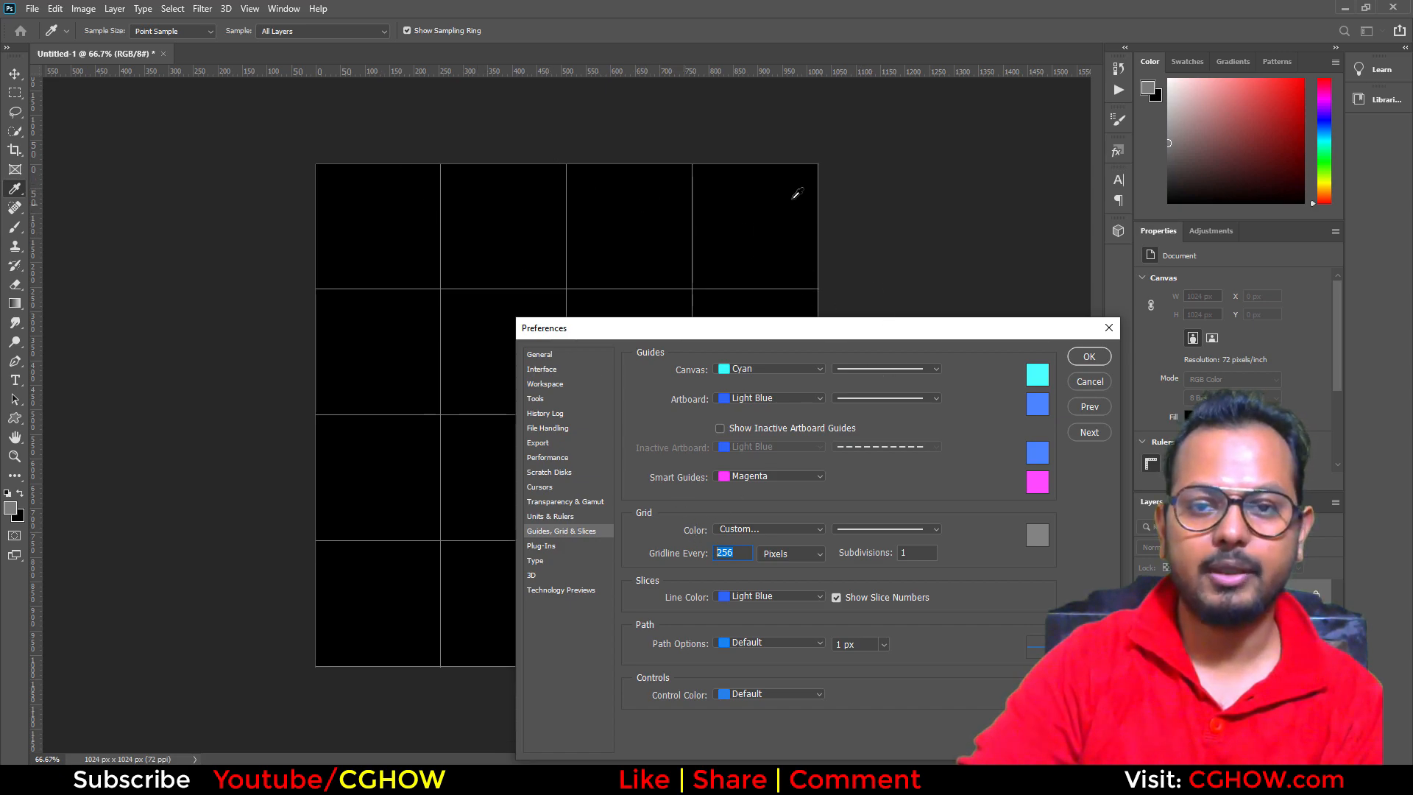
pyautogui.click(1089, 381)
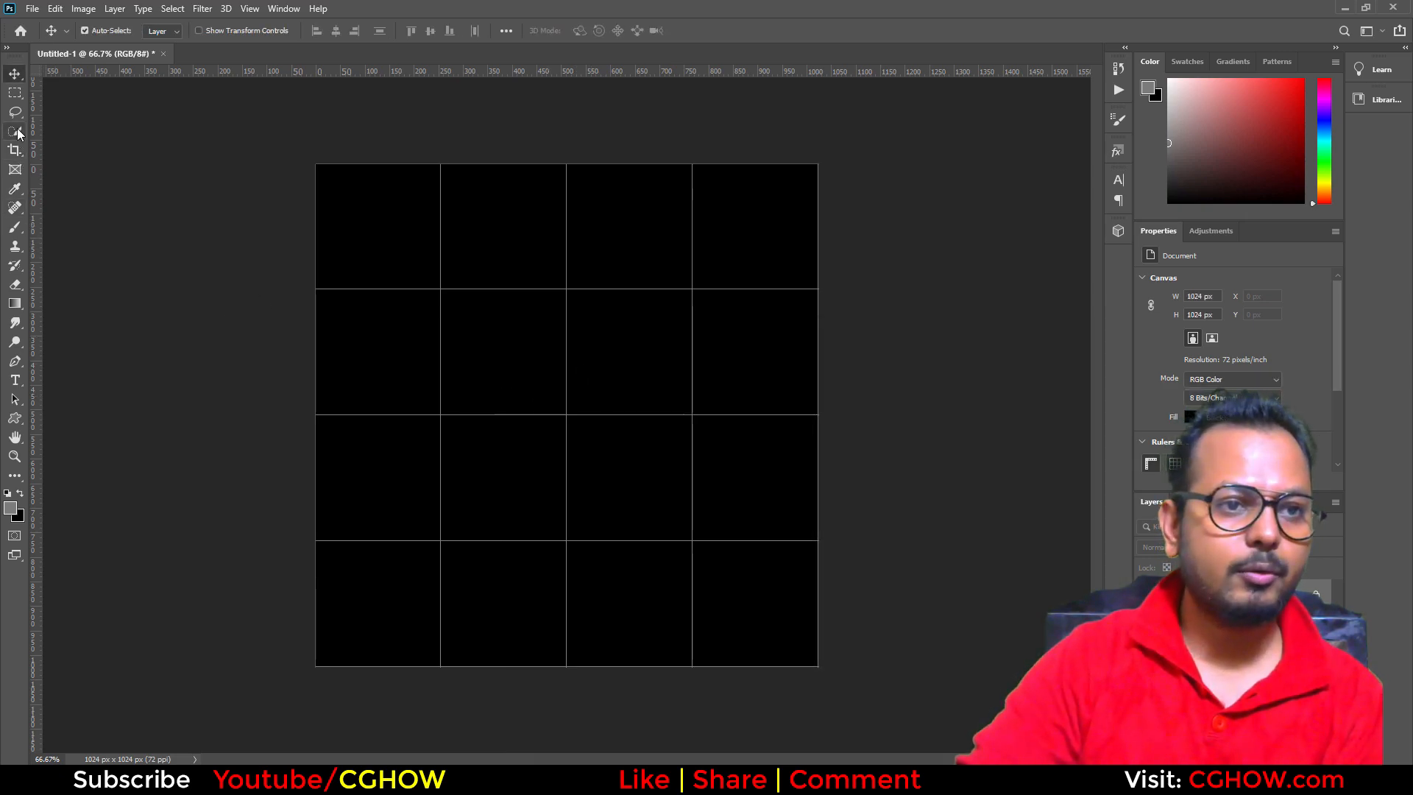
# Step: Draw a circular marquee selection about 719 px in diameter on the black canvas
pyautogui.click(14, 133)
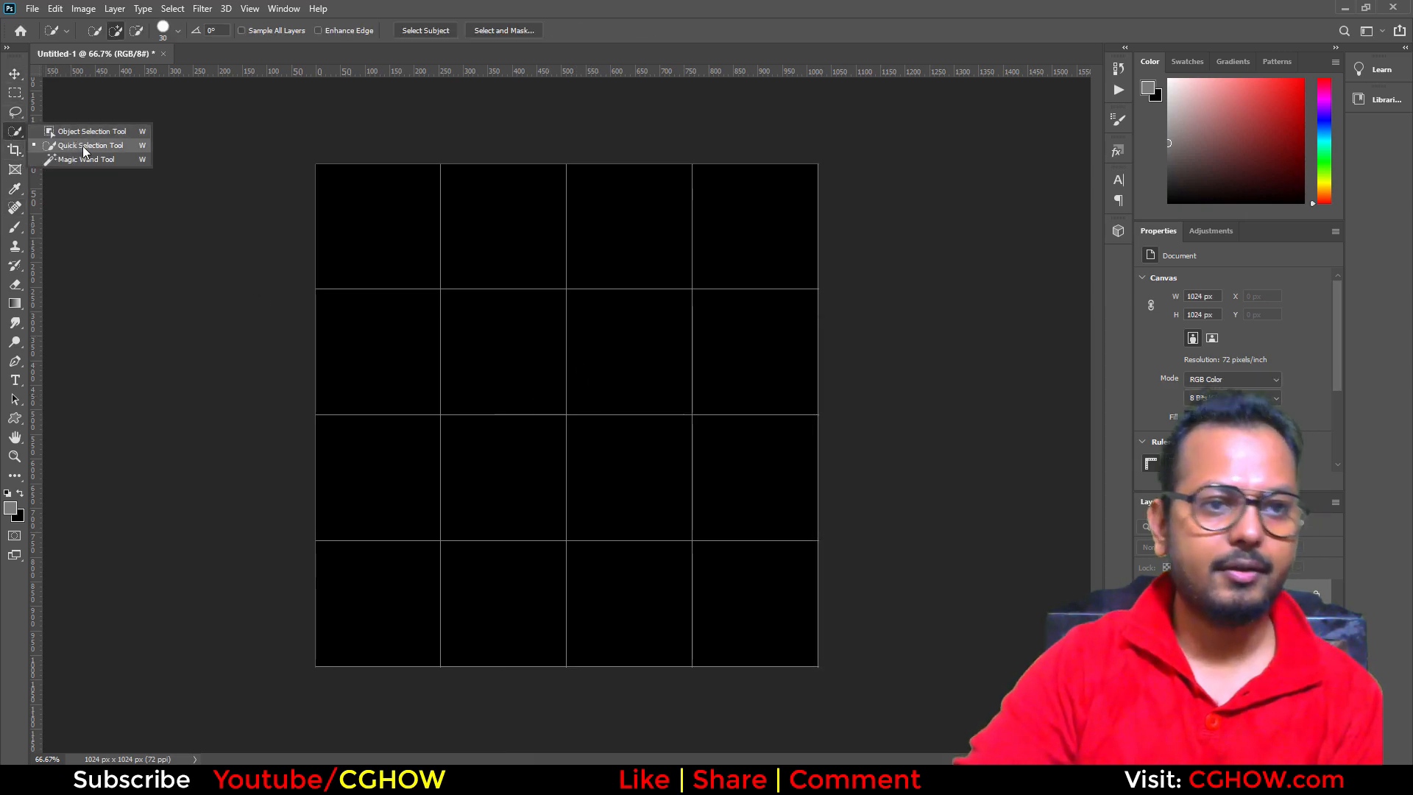
pyautogui.click(15, 111)
pyautogui.click(15, 92)
pyautogui.click(140, 149)
pyautogui.moveTo(436, 255); pyautogui.dragTo(815, 608)
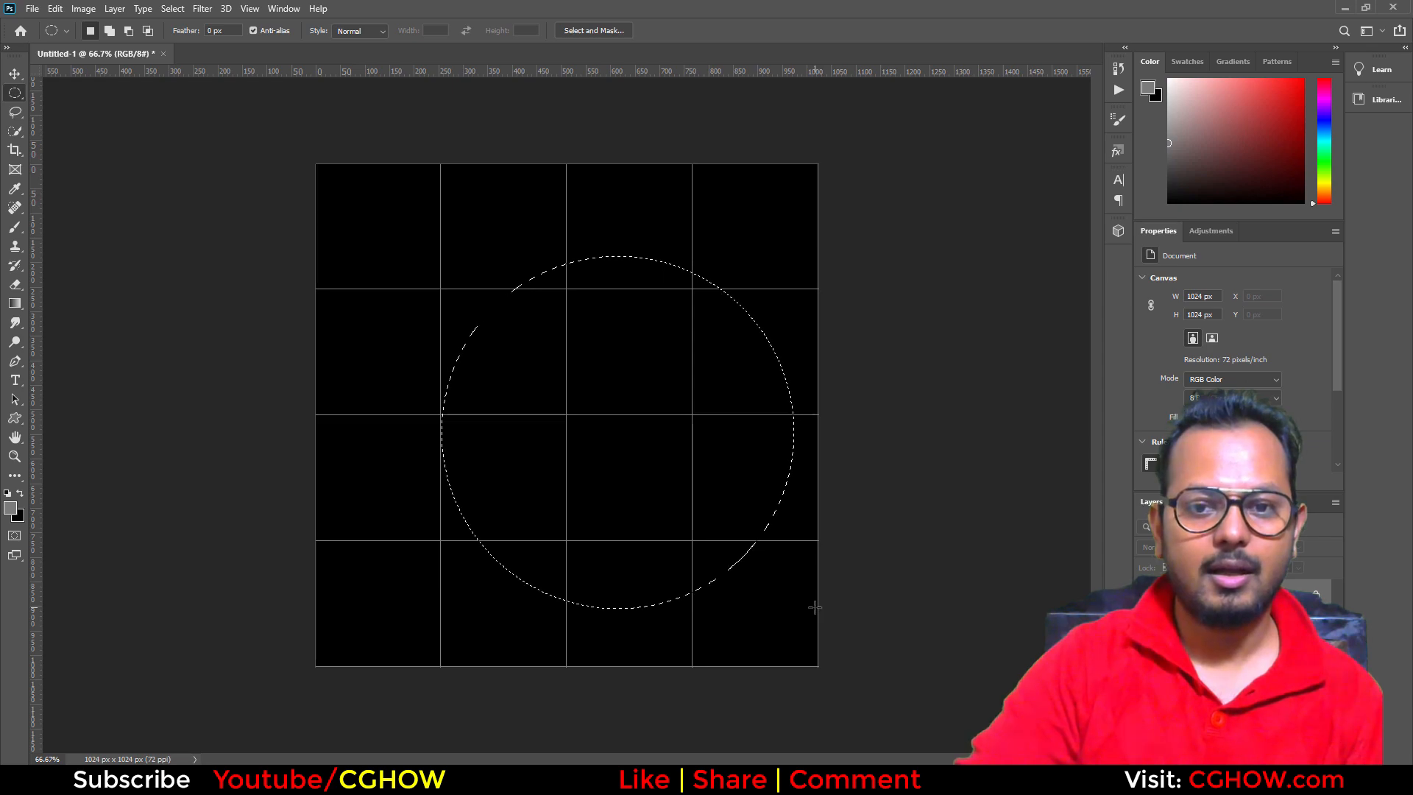
# Step: Set the foreground color to white and stroke the circular selection on a new layer with 5 px, inside
pyautogui.click(8, 492)
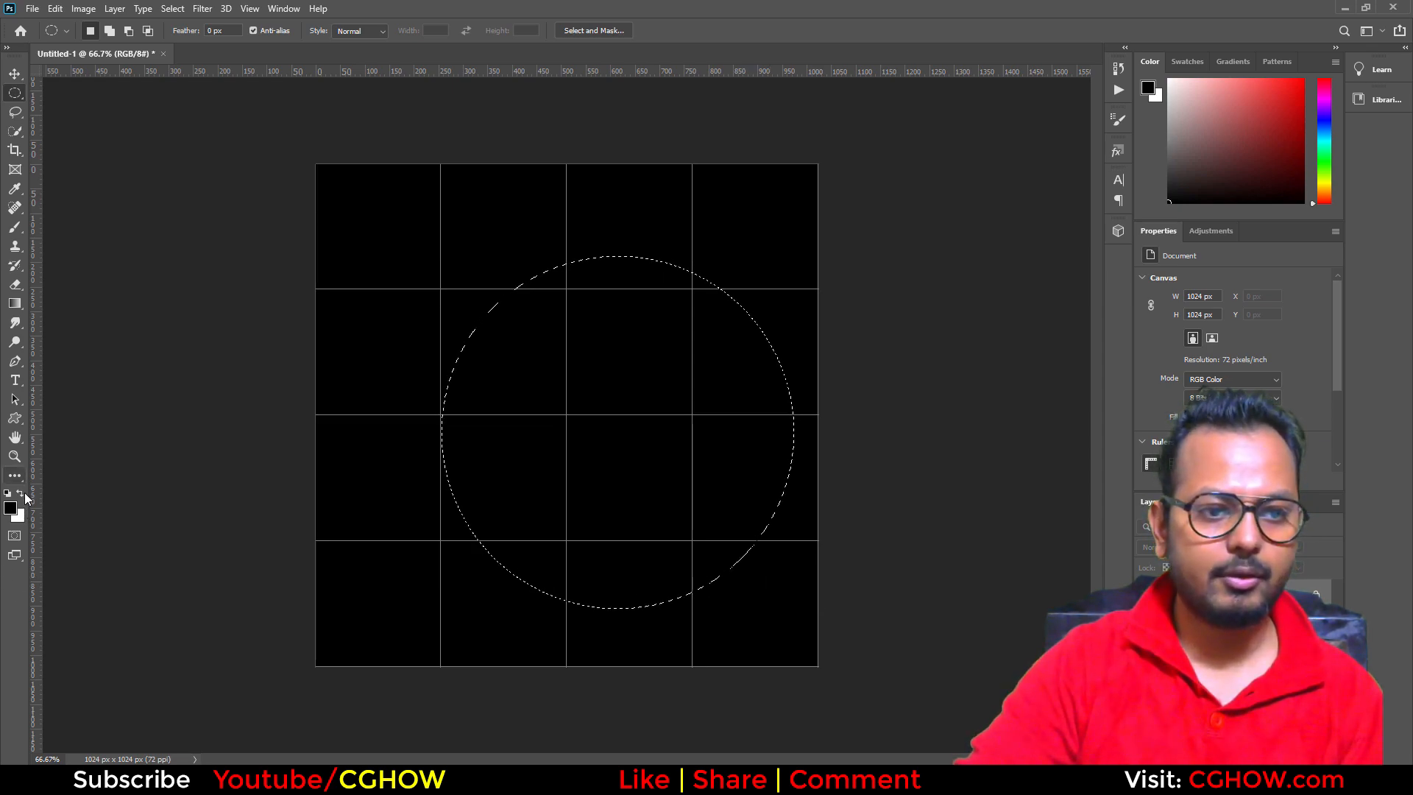
pyautogui.click(21, 492)
pyautogui.hotkey('ctrl', 'shift', 'alt', 'n')
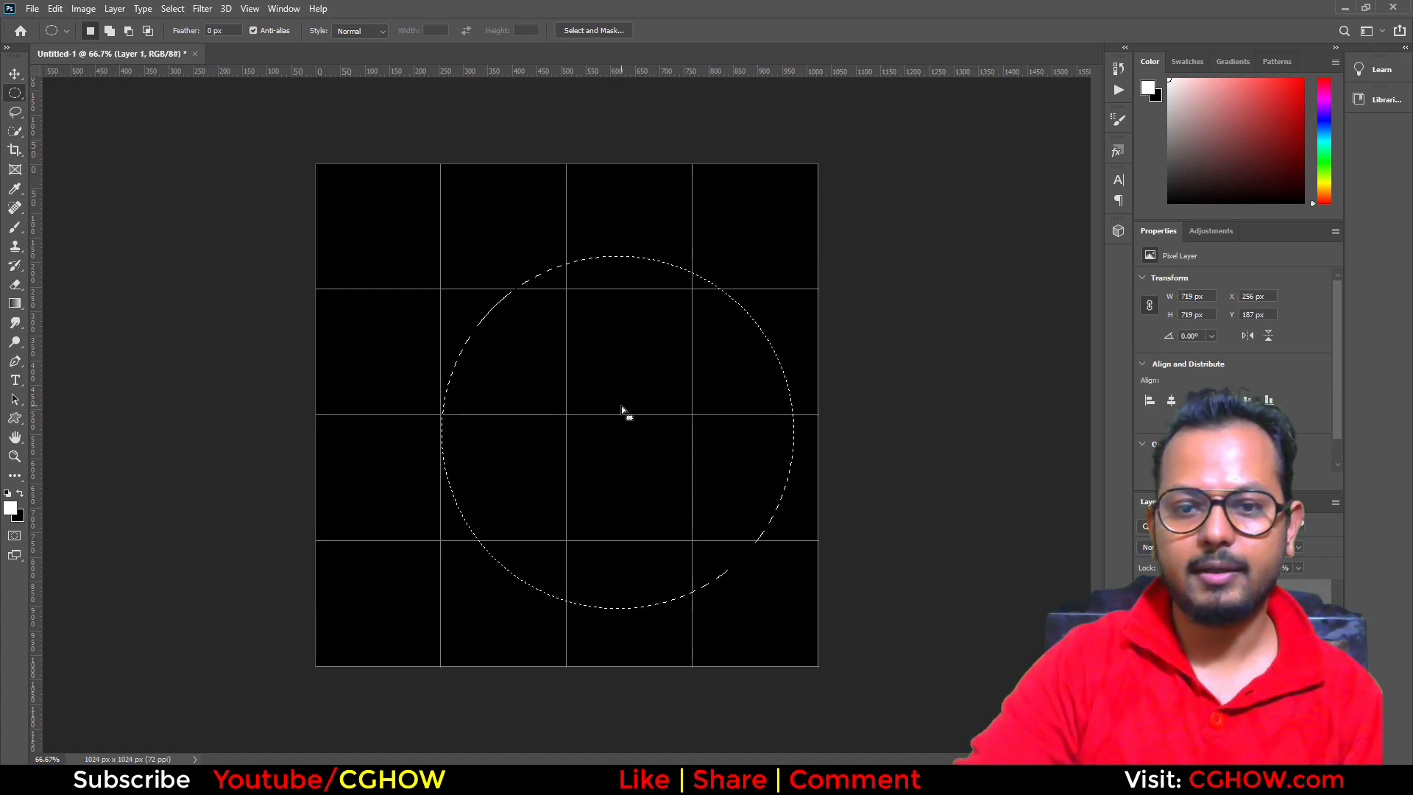
pyautogui.rightClick(621, 405)
pyautogui.click(655, 597)
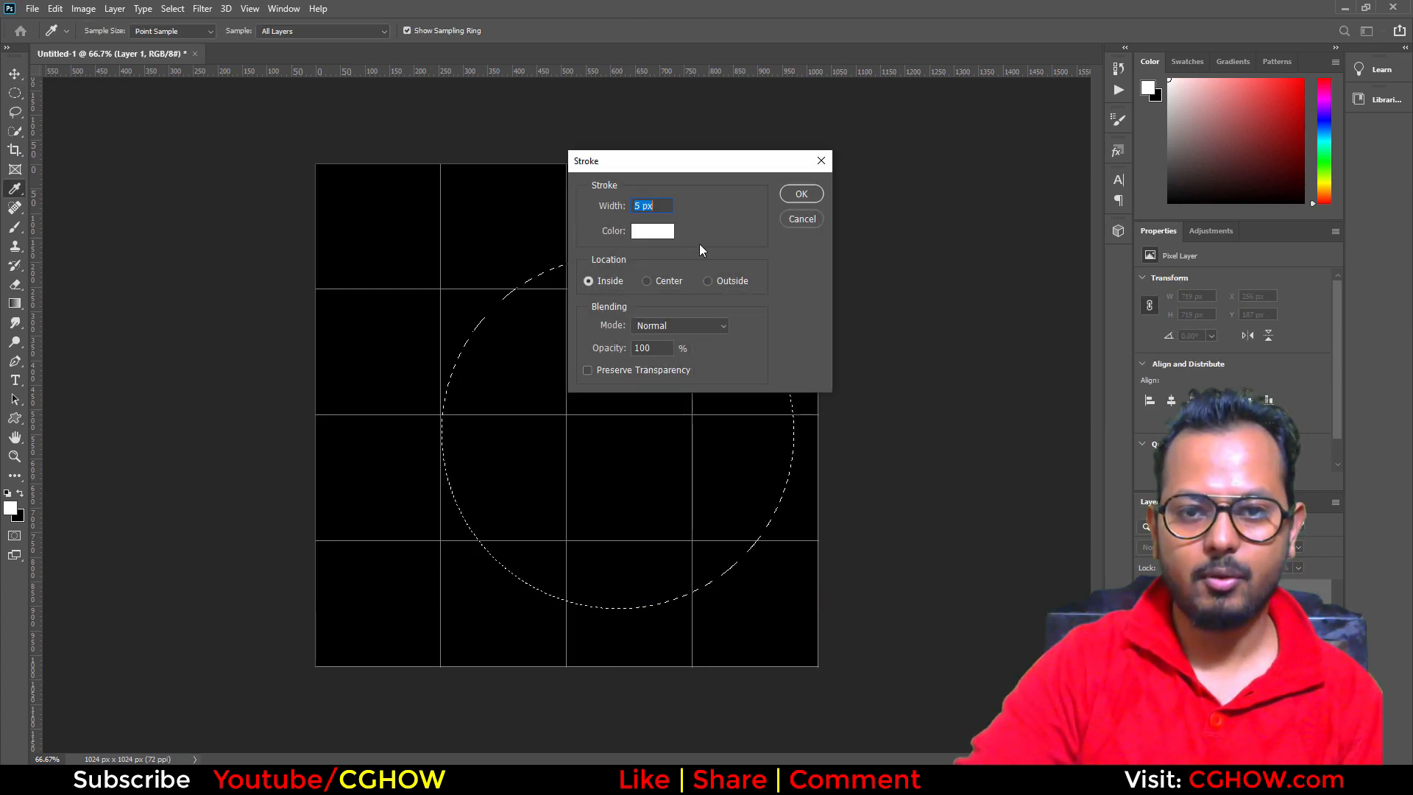
pyautogui.click(801, 194)
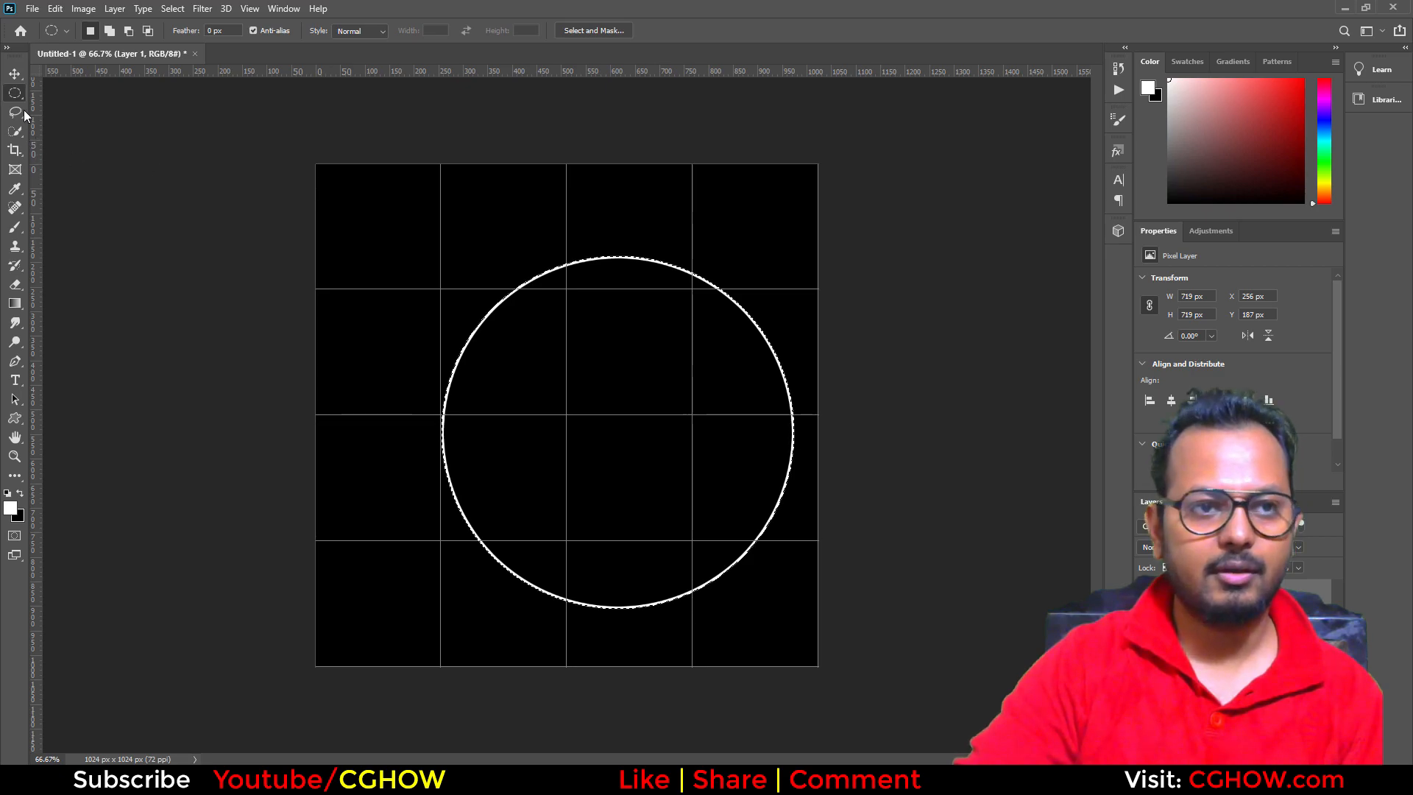
# Step: Deselect the circle and move the ring toward the canvas center, to about X 191 px, Y 215 px
pyautogui.click(14, 73)
pyautogui.press('ctrl')
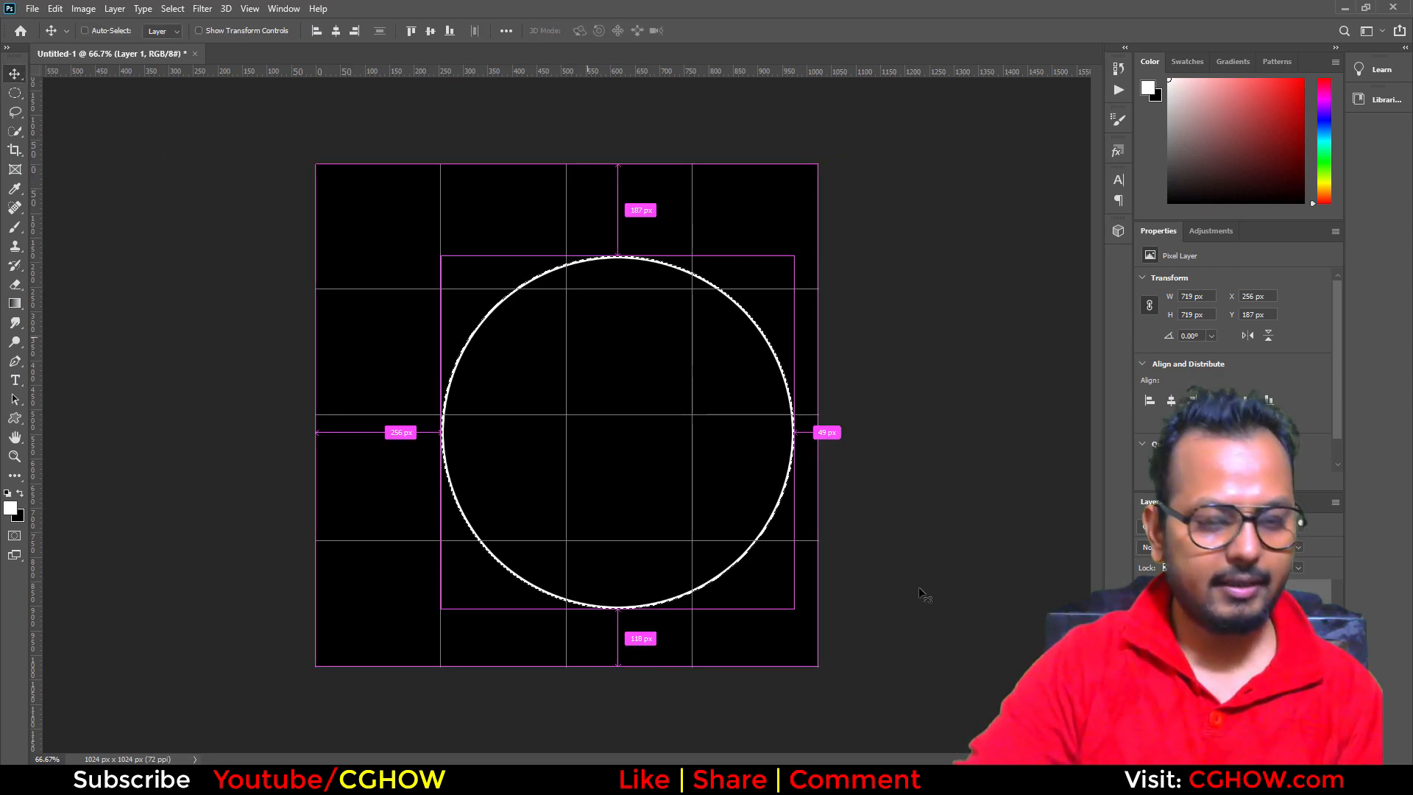
pyautogui.hotkey('ctrl', 'd')
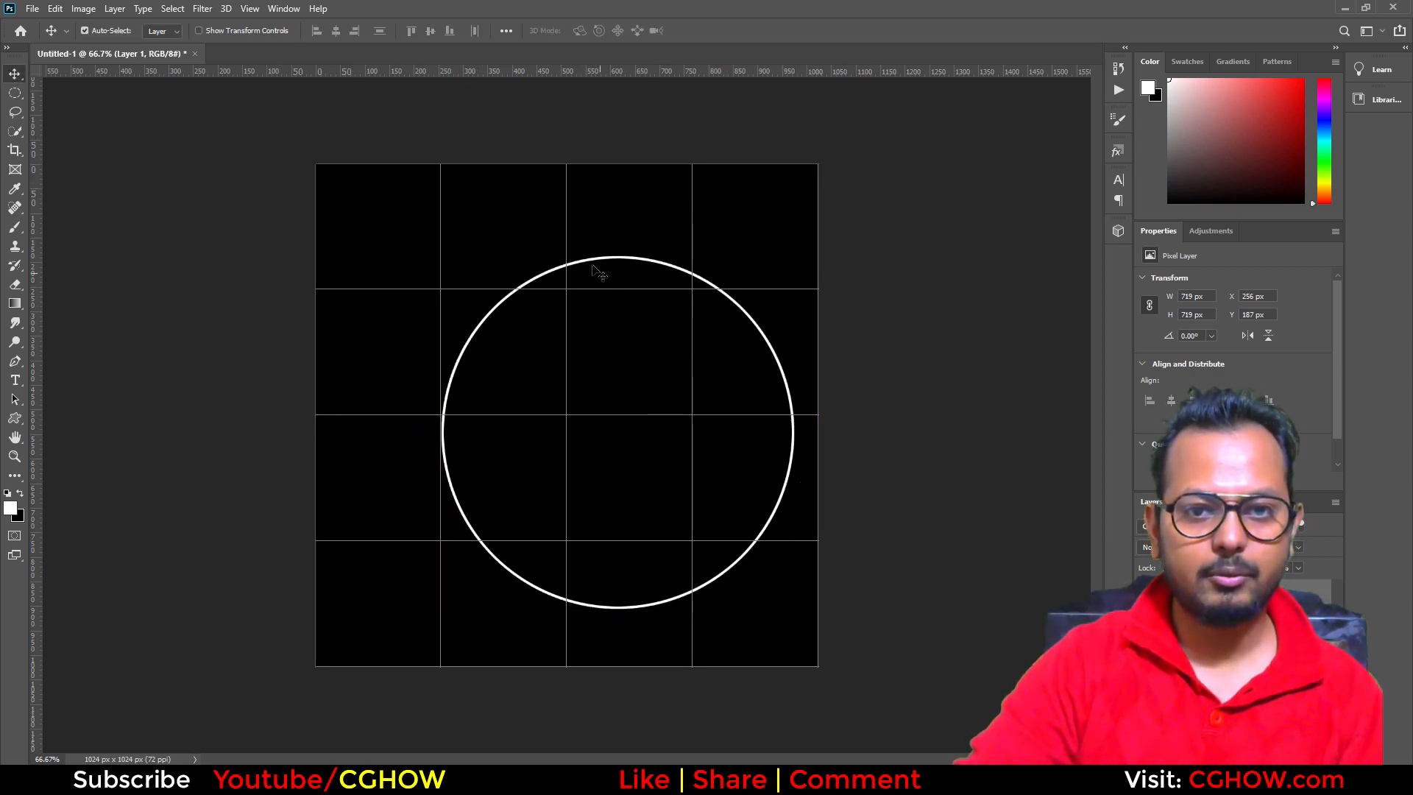
pyautogui.moveTo(595, 265); pyautogui.dragTo(563, 279)
pyautogui.press('ctrl')
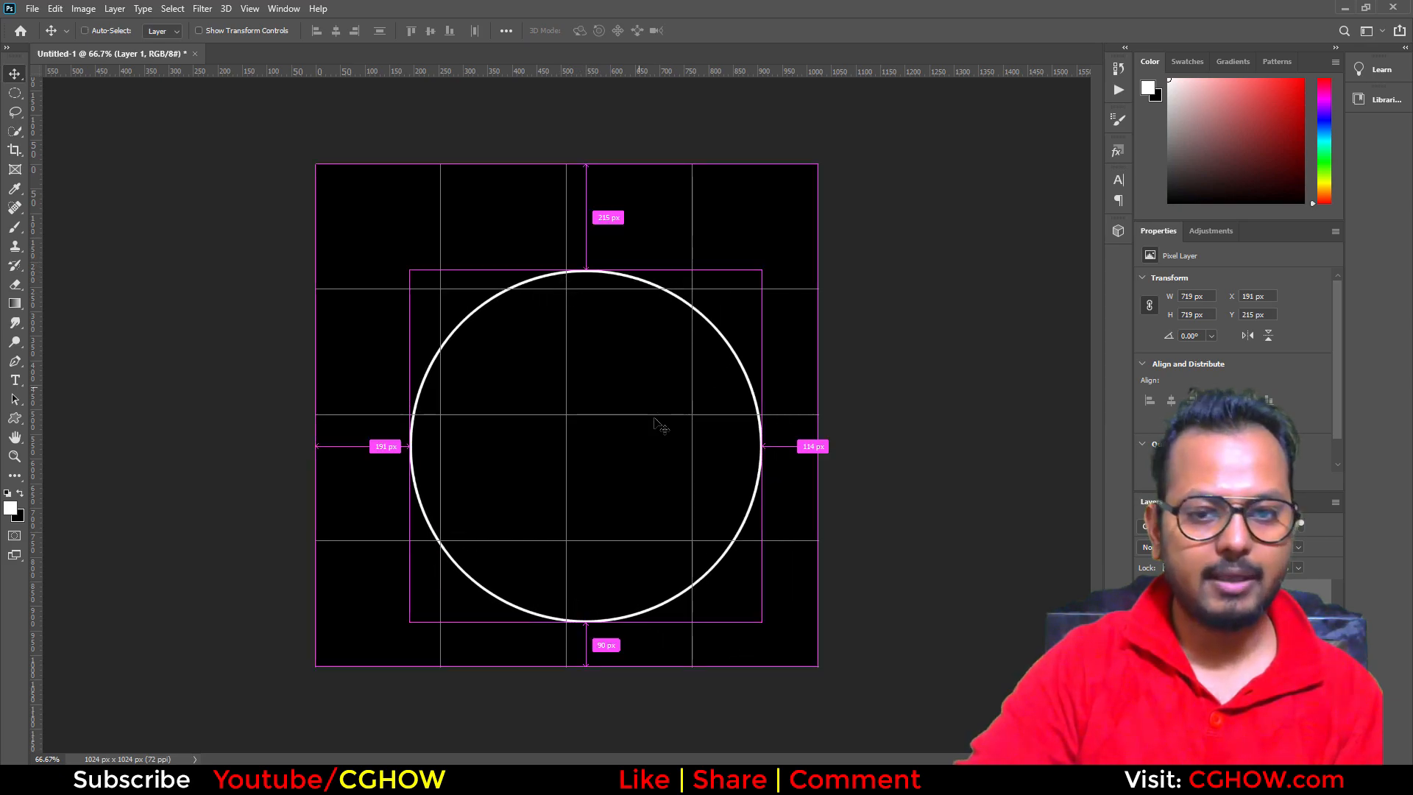
# Step: Scale the ring to about 710 px centered on the middle grid intersection and merge its layer with the background
pyautogui.hotkey('ctrl', 't')
pyautogui.moveTo(653, 498); pyautogui.dragTo(565, 434)
pyautogui.press('Return')
pyautogui.moveTo(703, 477); pyautogui.dragTo(712, 508)
pyautogui.hotkey('ctrl', 't')
pyautogui.moveTo(611, 497); pyautogui.dragTo(542, 422)
pyautogui.moveTo(666, 517); pyautogui.dragTo(730, 596)
pyautogui.press('Return')
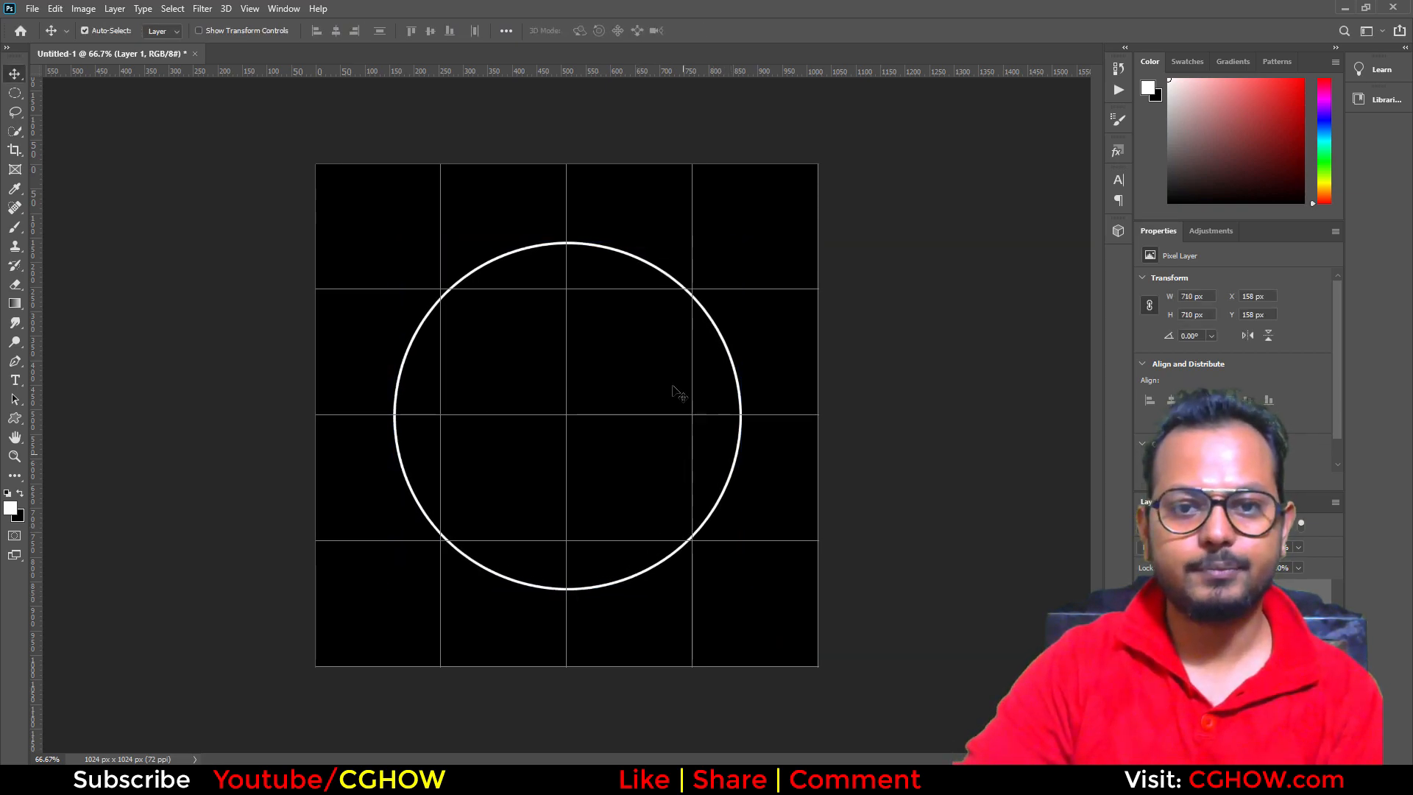
pyautogui.keyDown('ctrl'); pyautogui.click(1222, 622); pyautogui.keyUp('ctrl')
pyautogui.hotkey('ctrl', 'e')
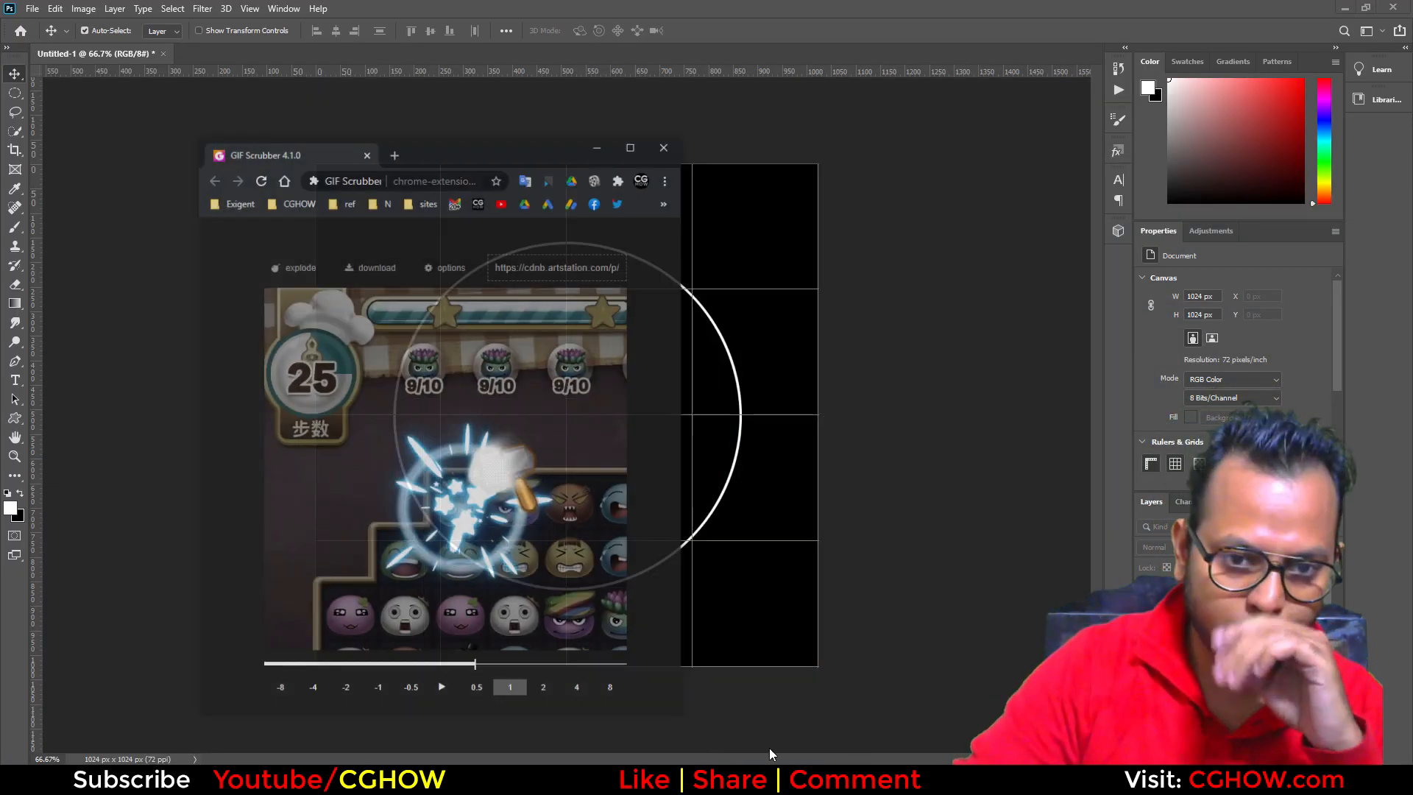
# Step: Check the impact ring in the reference GIF and duplicate the document as Untitled-1 copy, placed beside the original
pyautogui.moveTo(456, 647)
pyautogui.mouseDown()
pyautogui.moveTo(429, 649)
pyautogui.moveTo(487, 650)
pyautogui.moveTo(450, 645)
pyautogui.moveTo(467, 645)
pyautogui.mouseUp()
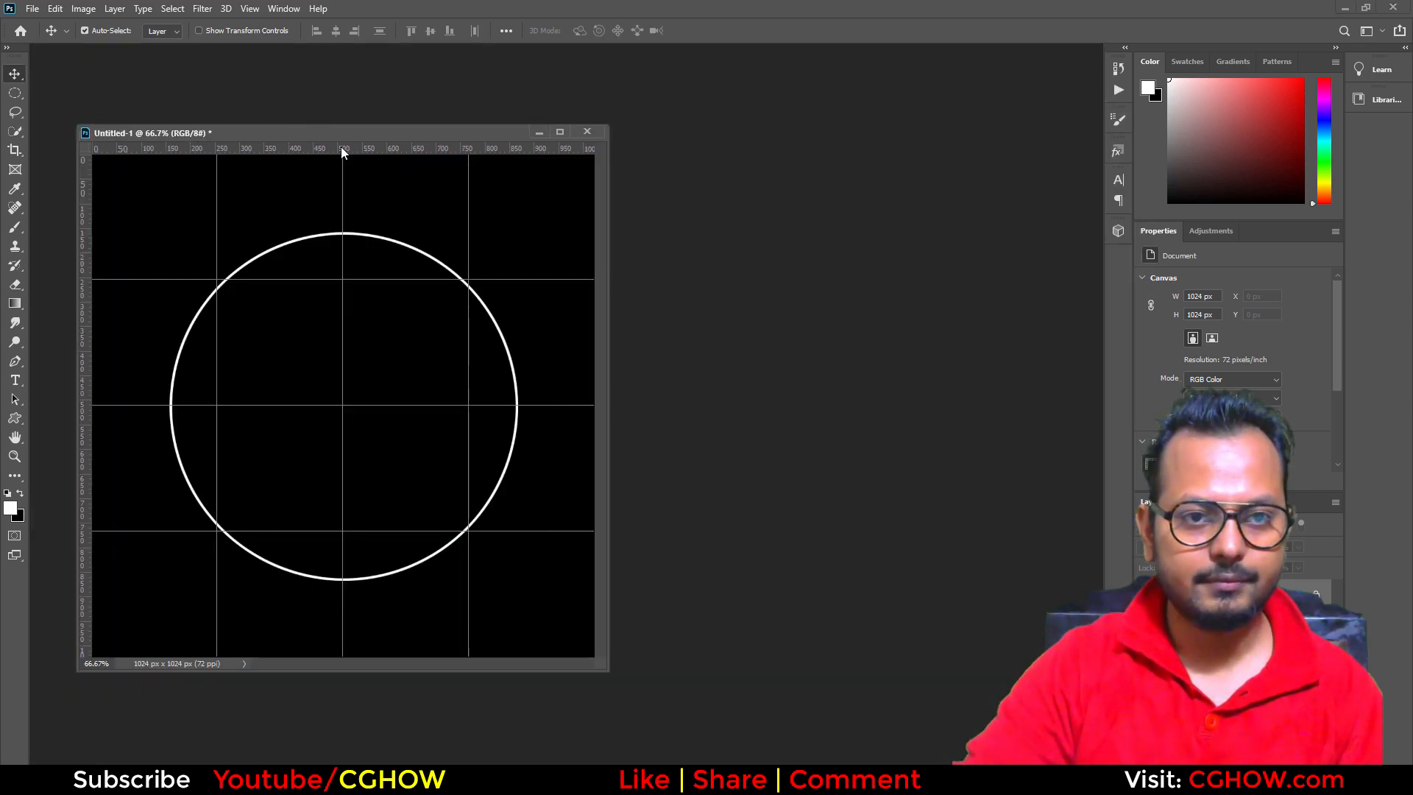
pyautogui.rightClick(355, 135)
pyautogui.click(390, 142)
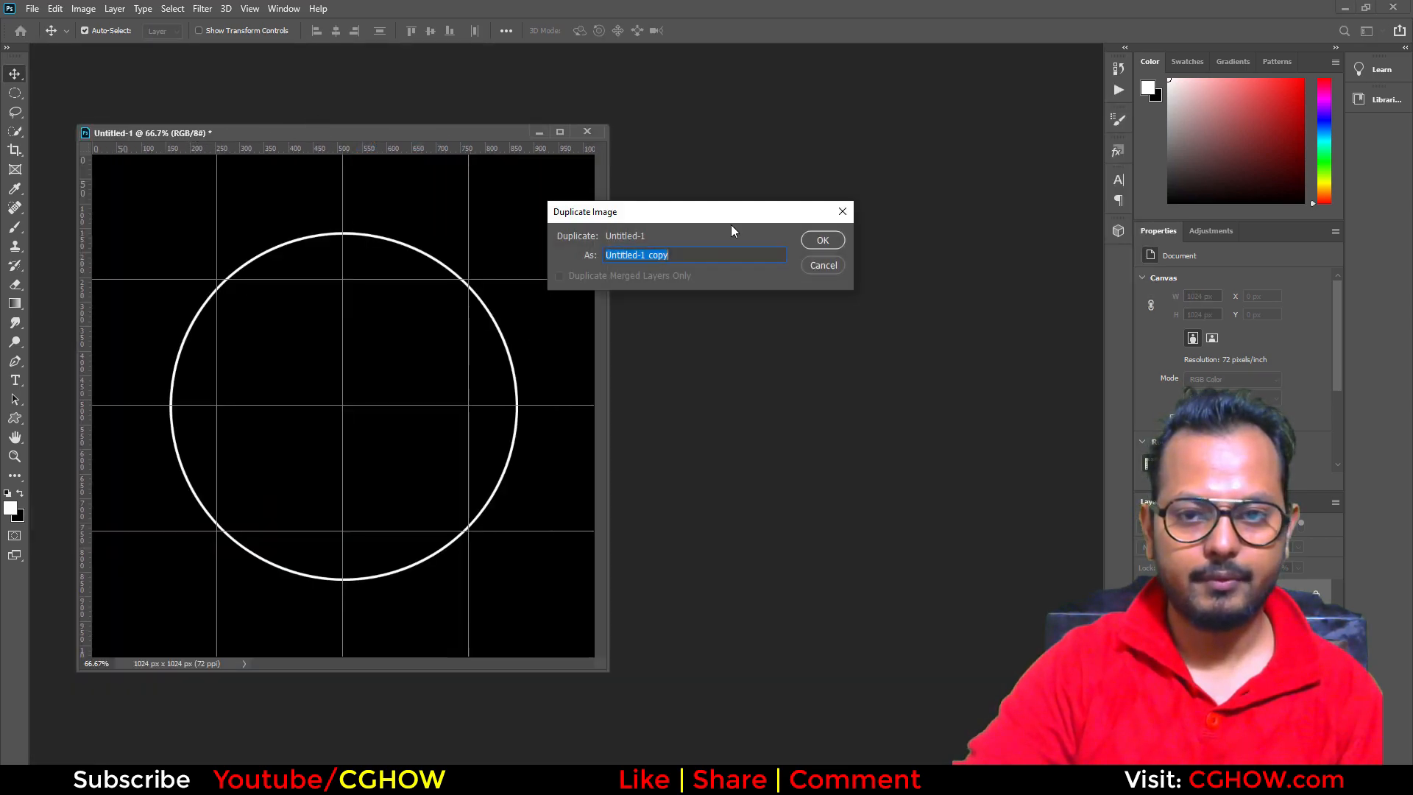
pyautogui.click(810, 241)
pyautogui.moveTo(297, 154); pyautogui.dragTo(629, 125)
pyautogui.moveTo(446, 131)
pyautogui.mouseDown()
pyautogui.moveTo(359, 134)
pyautogui.moveTo(418, 130)
pyautogui.mouseUp()
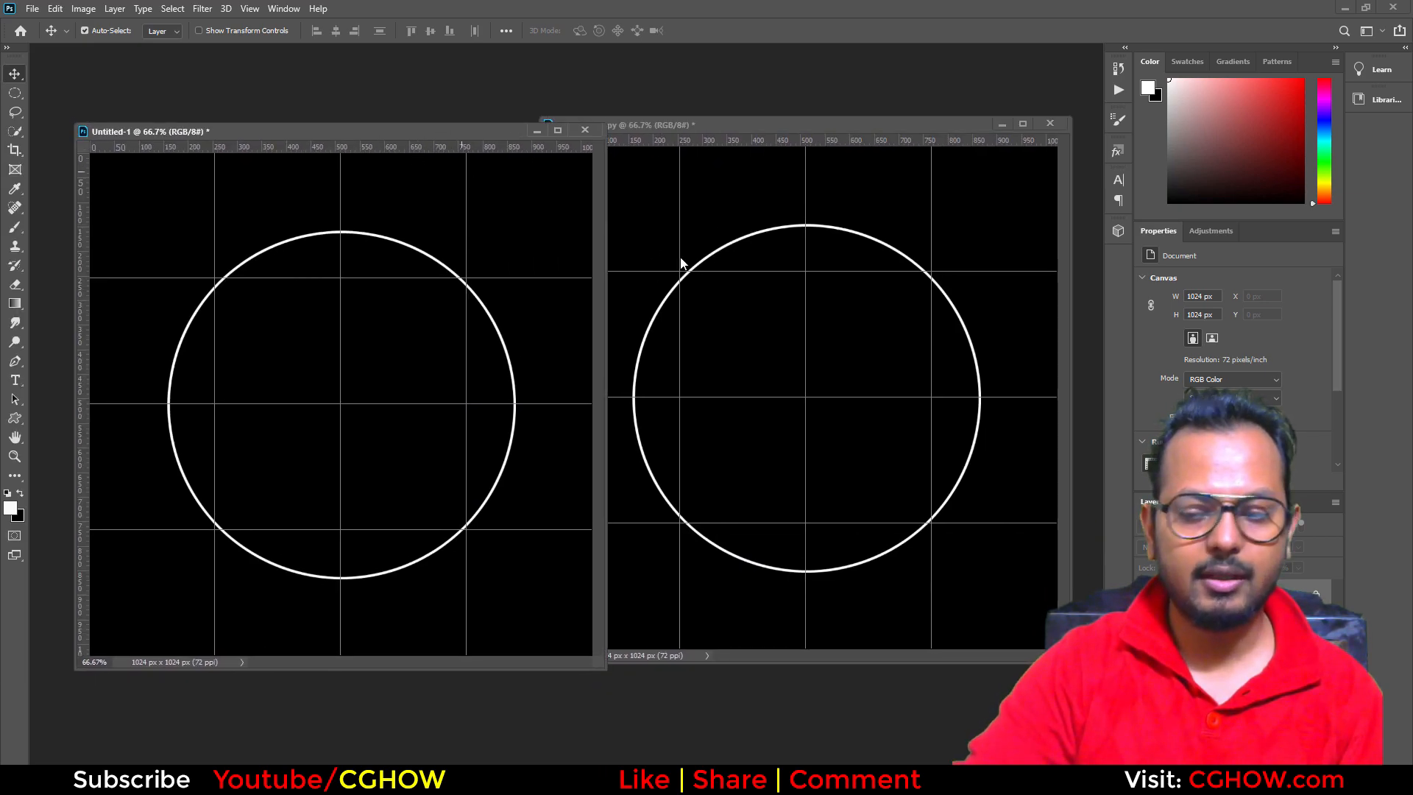
# Step: Apply a Gaussian Blur with an 18 px radius to the ring on Layer 1 of the original document
pyautogui.click(173, 9)
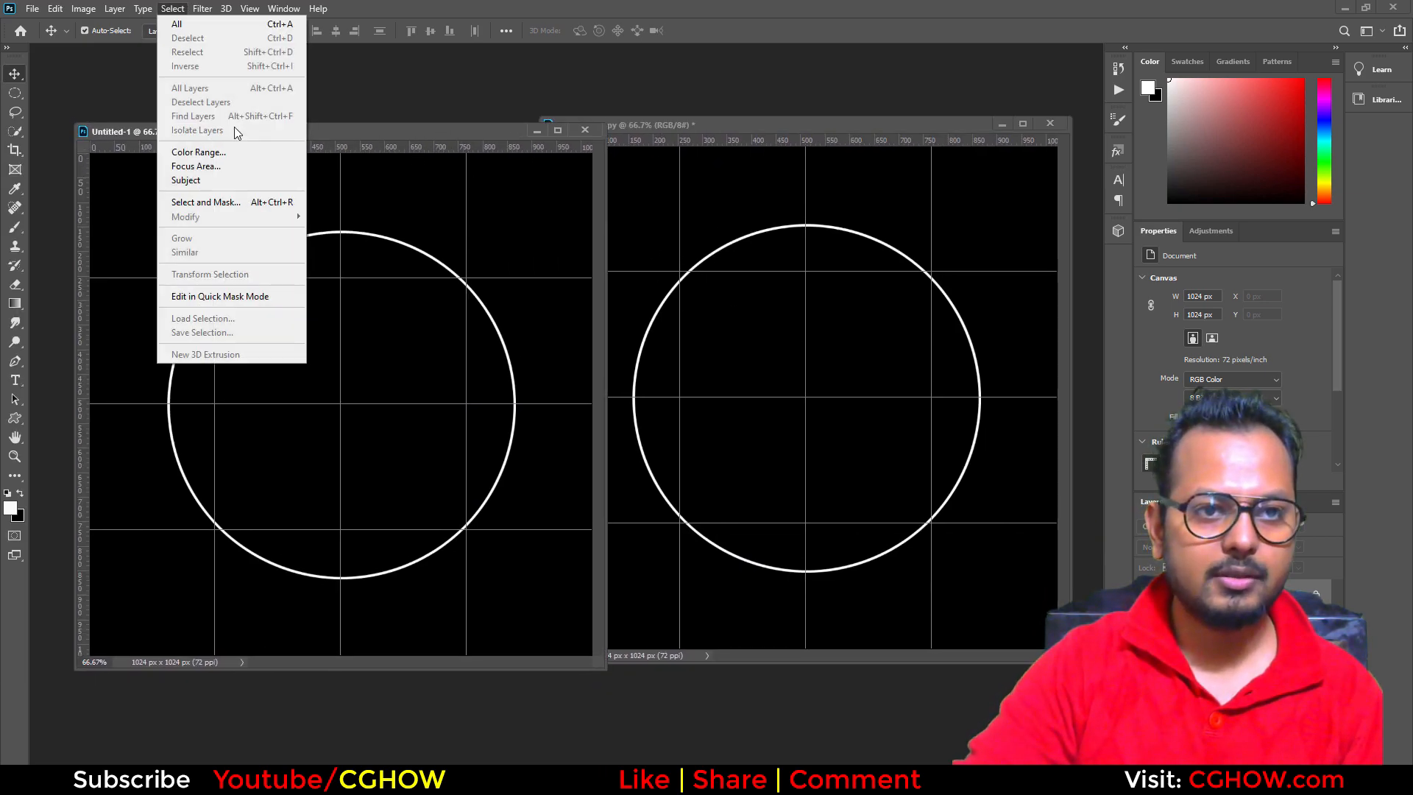
pyautogui.press('Escape')
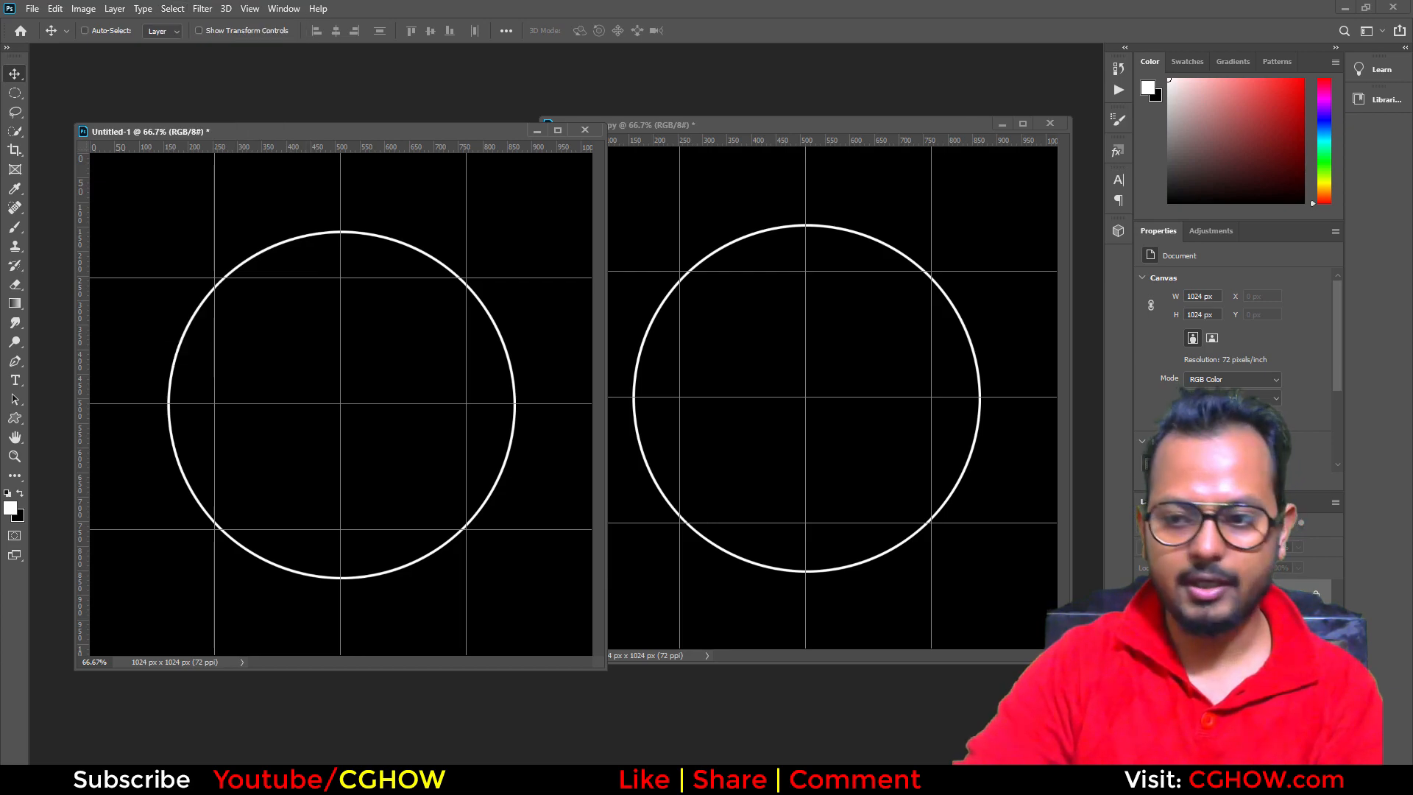
pyautogui.click(203, 9)
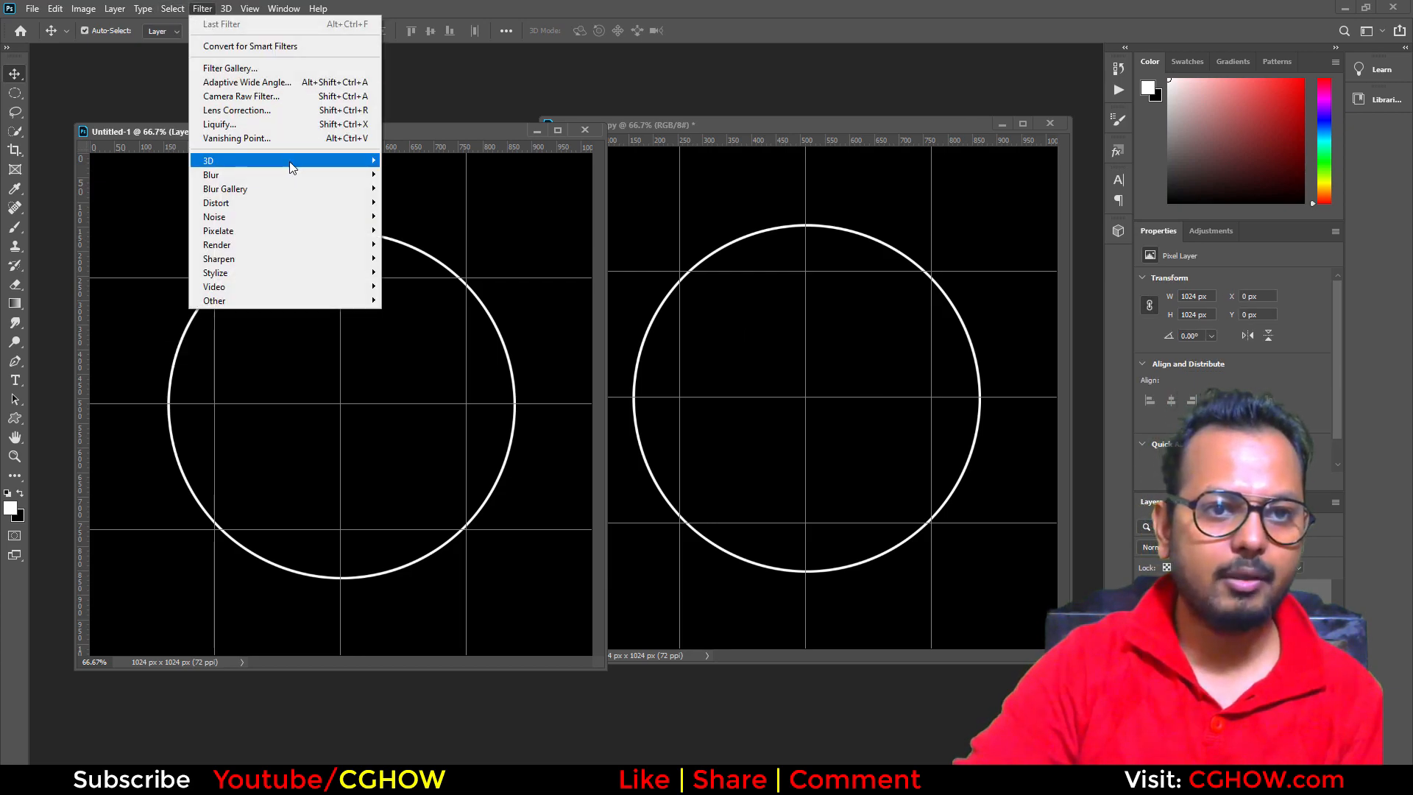
pyautogui.moveTo(213, 174)
pyautogui.click(412, 230)
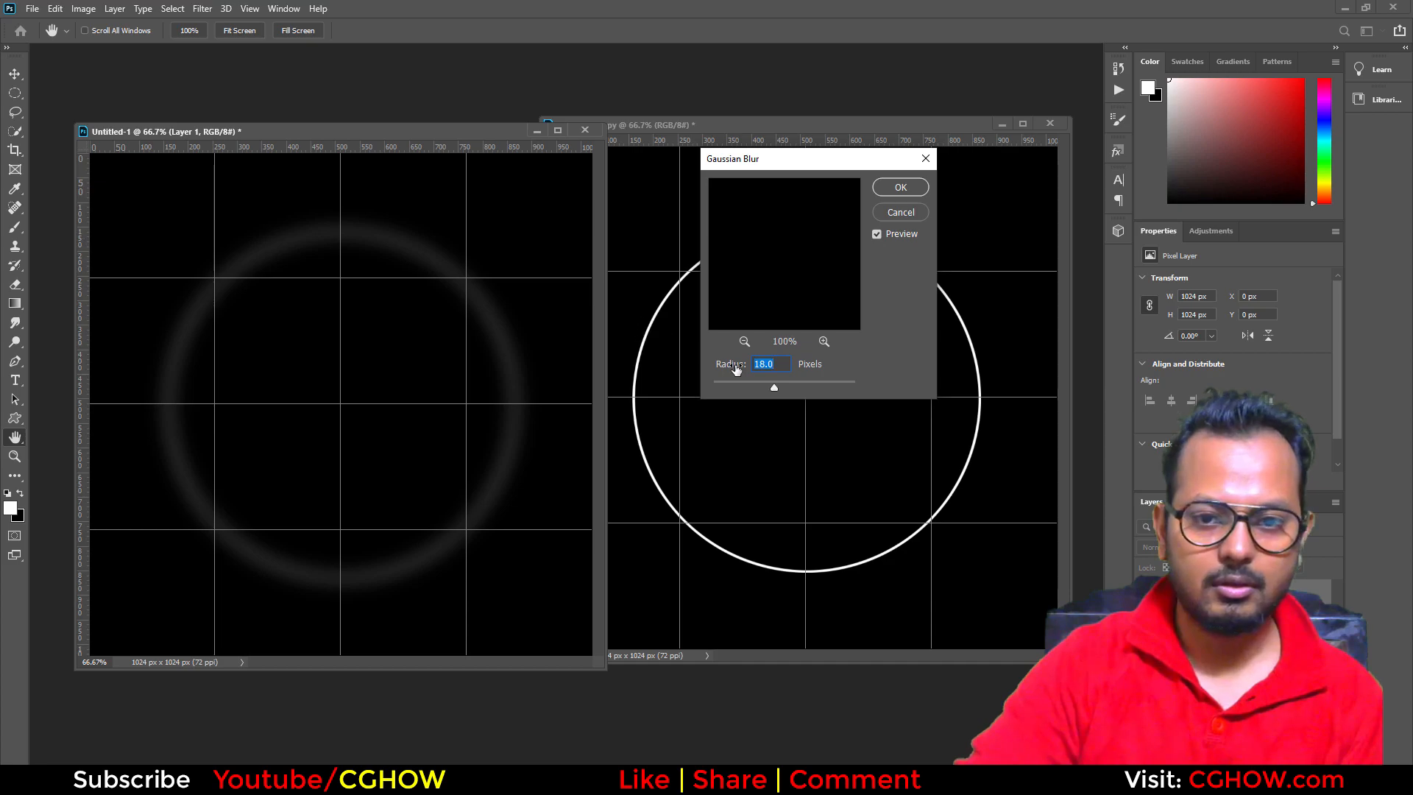
pyautogui.click(900, 188)
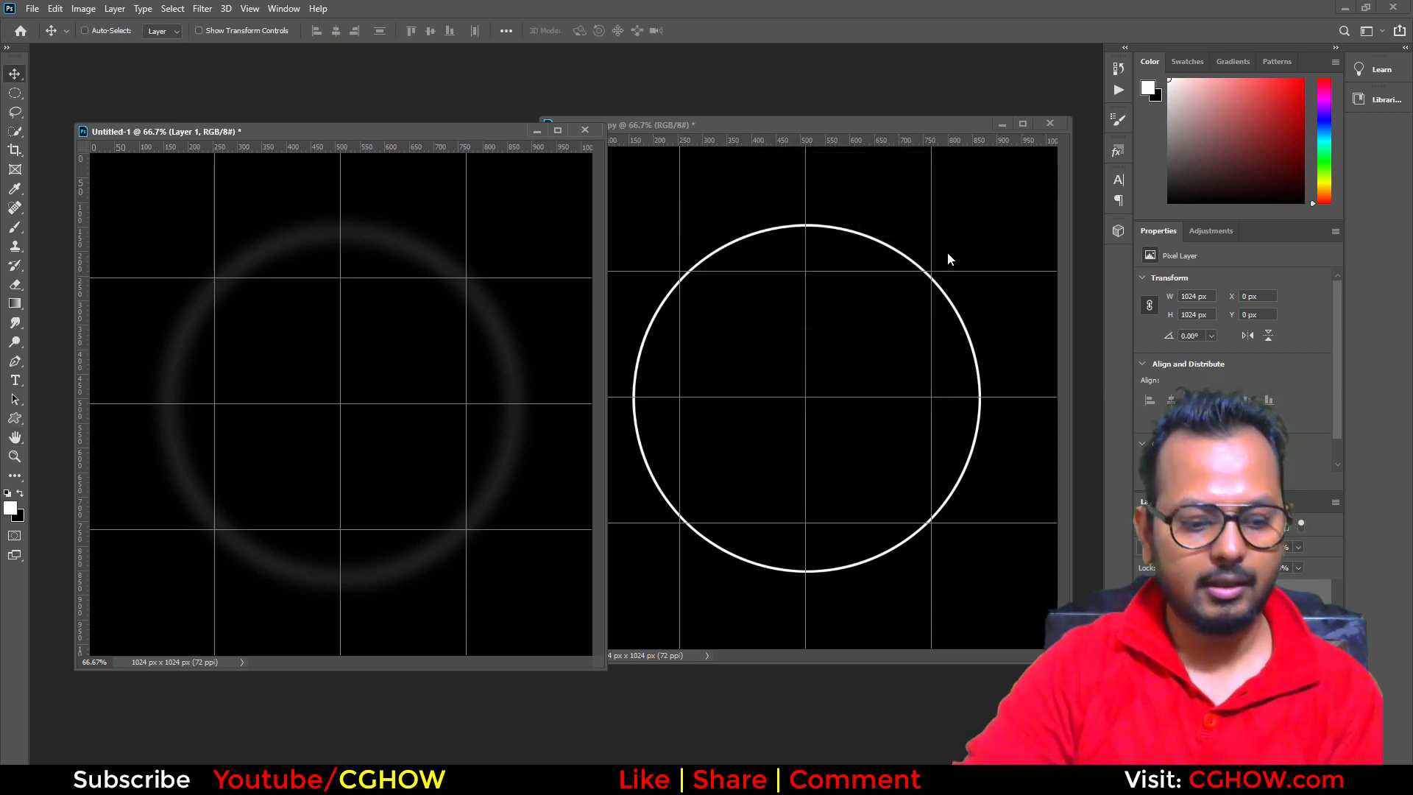
# Step: Brighten the blurred ring by stacking several duplicate layers in Screen blend mode, and merge all layers
pyautogui.hotkey('ctrl', 'j')
pyautogui.hotkey('ctrl', 'j')
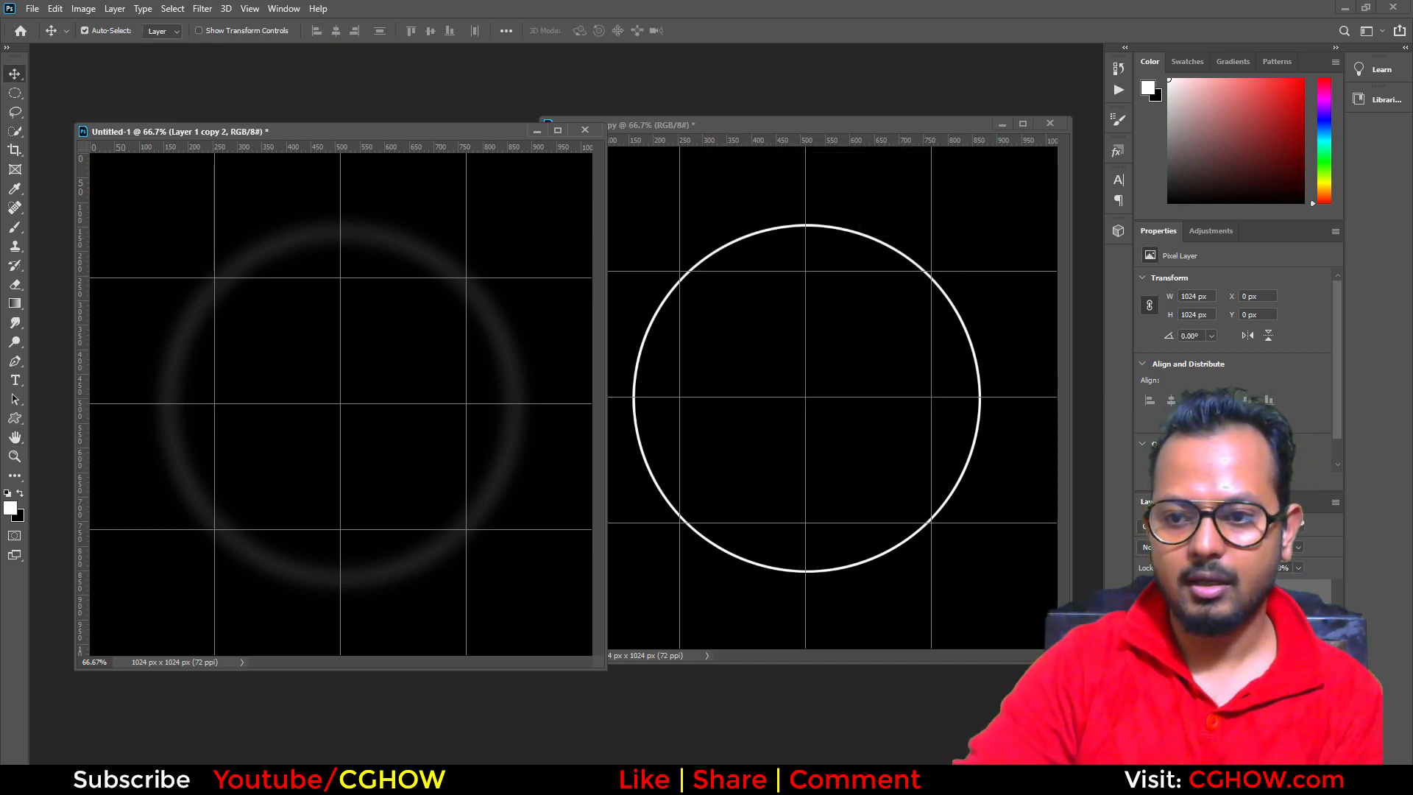
pyautogui.hotkey('shift', 'alt', 's')
pyautogui.hotkey('ctrl', 'j')
pyautogui.hotkey('ctrl', 'j')
pyautogui.hotkey('ctrl', 'j')
pyautogui.hotkey('ctrl', 'j')
pyautogui.hotkey('ctrl', 'shift', 'e')
# Step: Copy the whole blurred ring image into the green channel of Untitled-1 copy and return to the RGB composite
pyautogui.hotkey('ctrl', 'a')
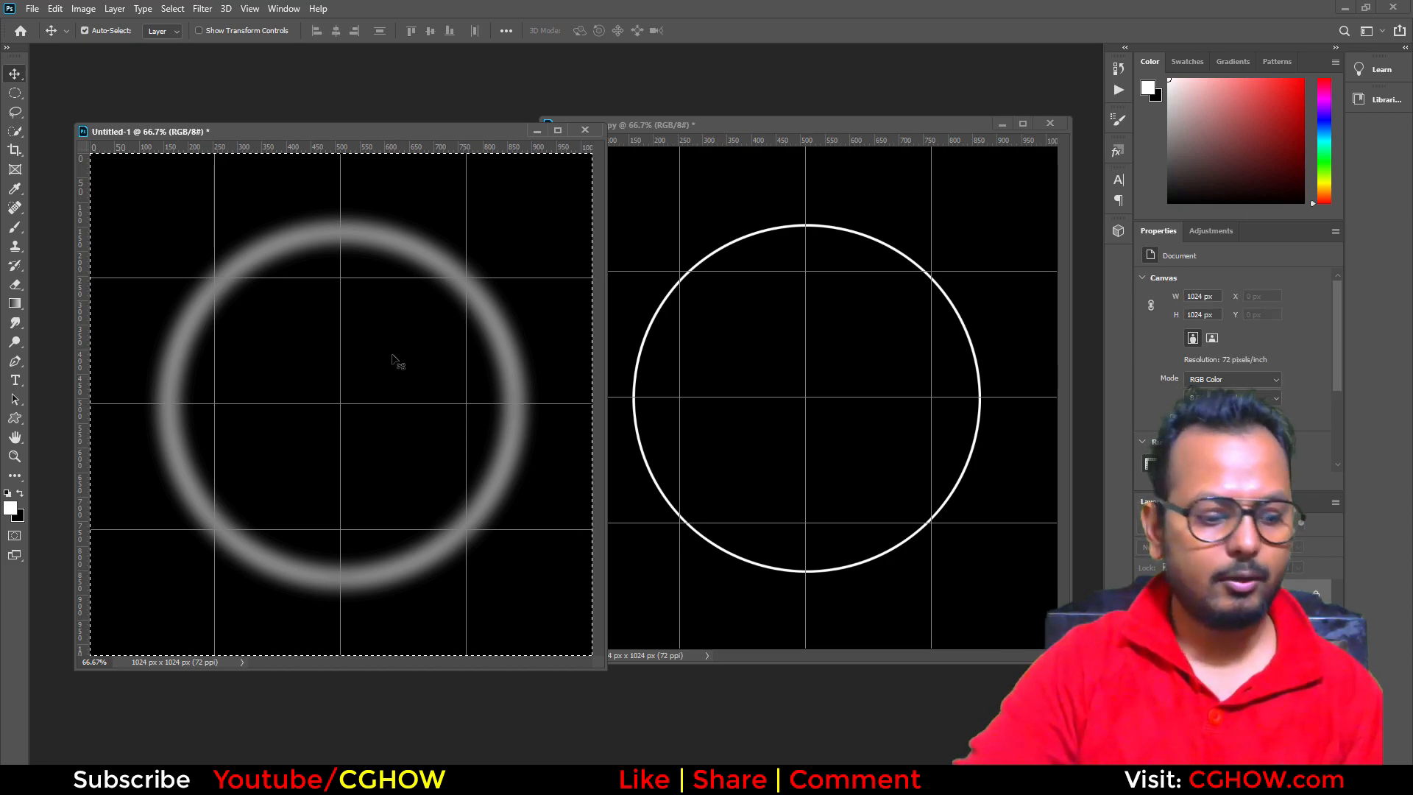
pyautogui.click(770, 130)
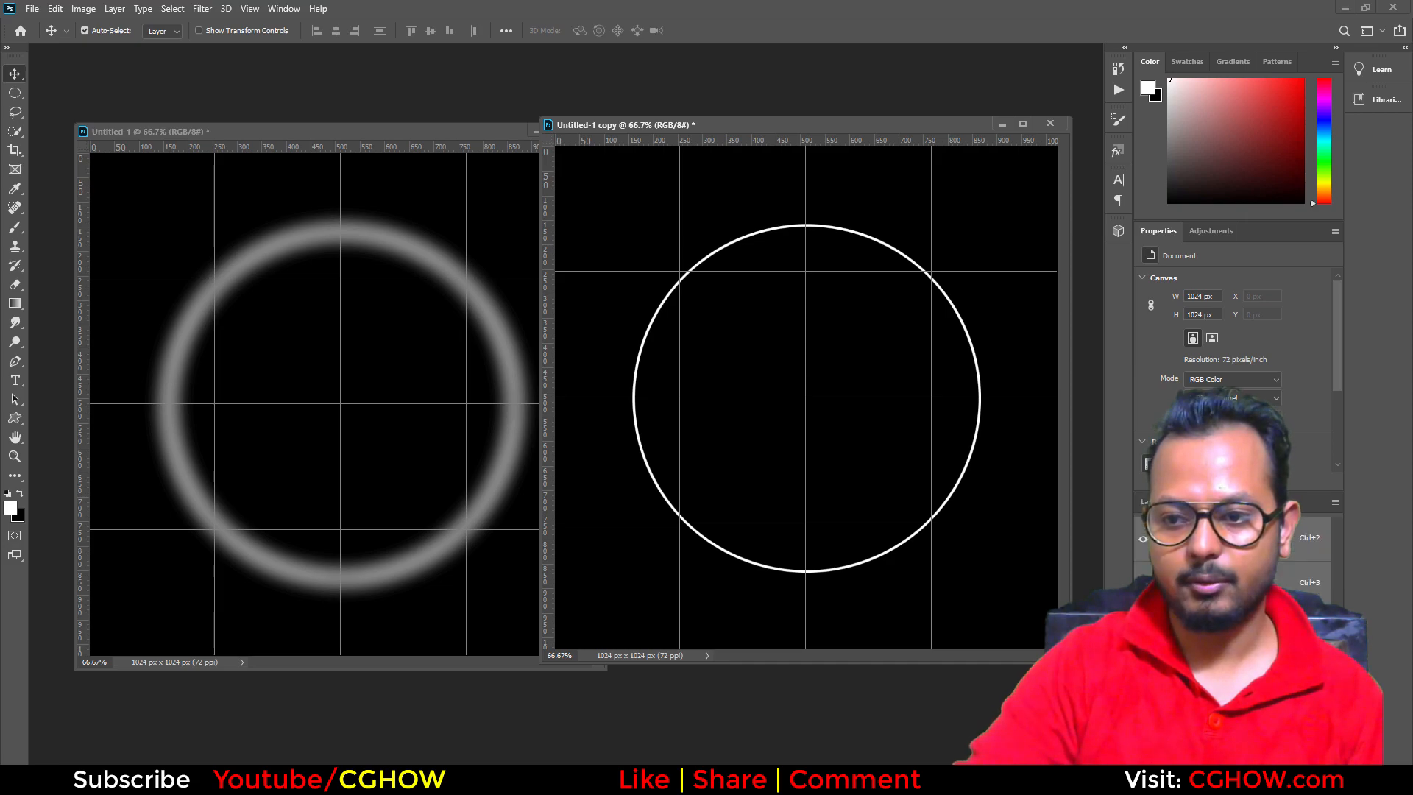
pyautogui.hotkey('ctrl', '4')
pyautogui.hotkey('ctrl', 'v')
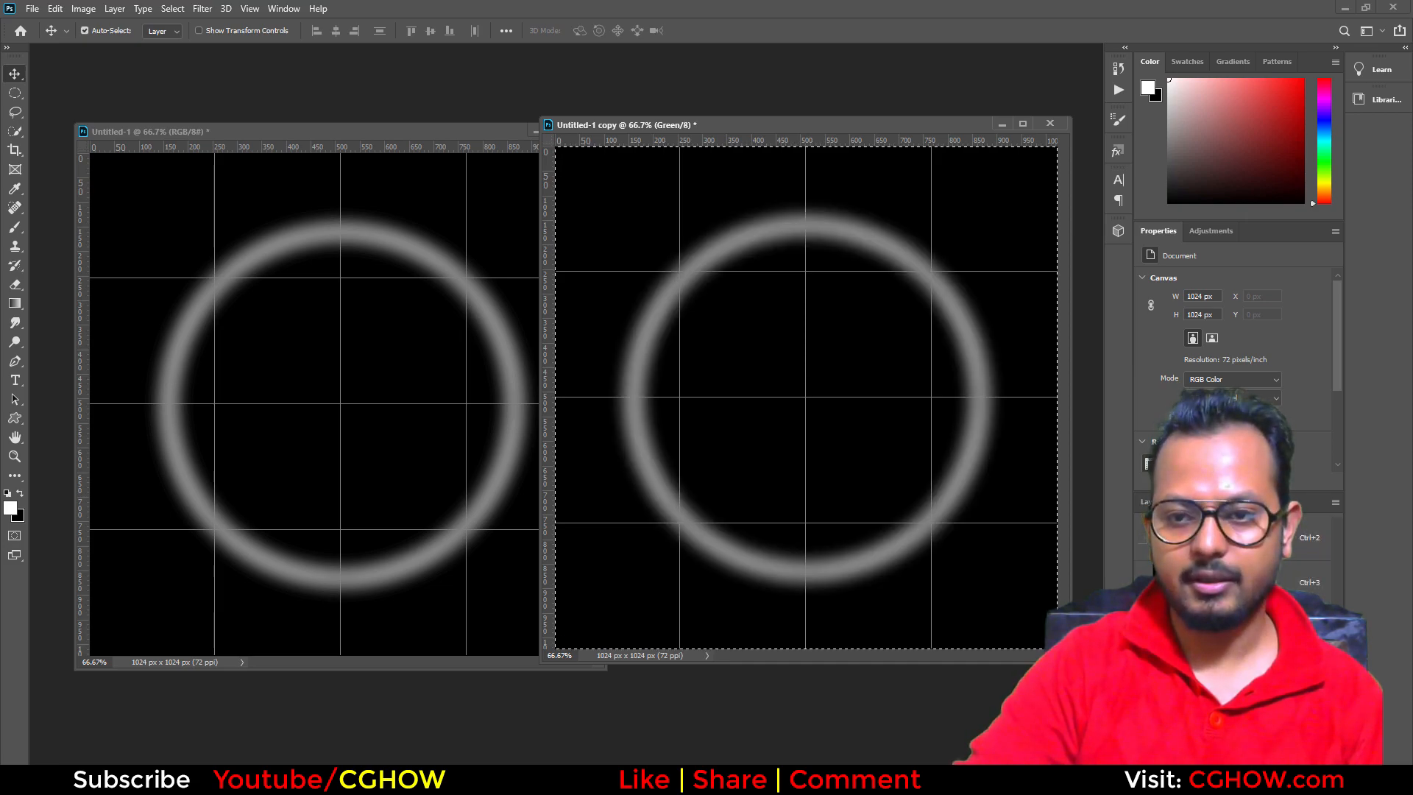
pyautogui.hotkey('ctrl', '2')
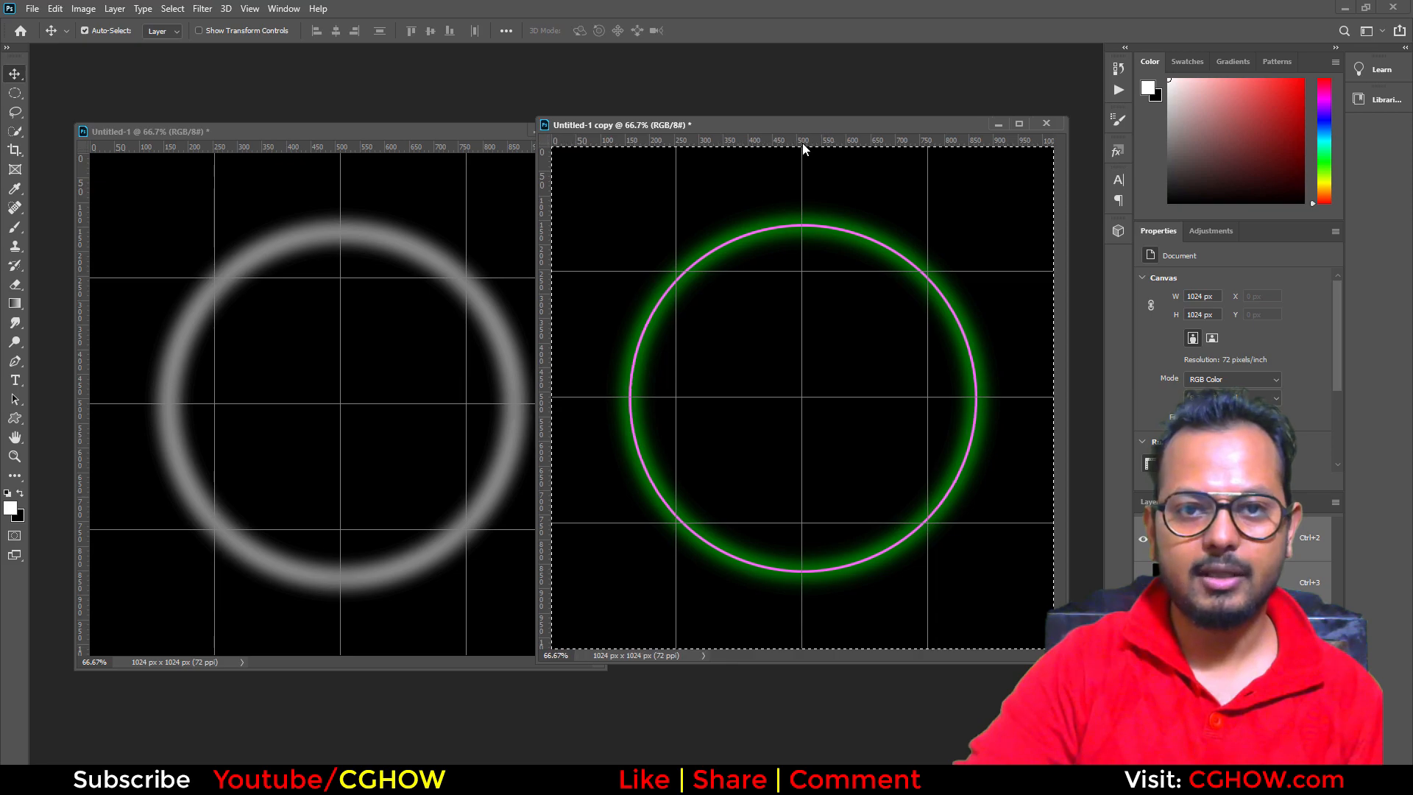
# Step: Close the original Untitled-1 document without saving and move the copy's window to the middle of the workspace
pyautogui.moveTo(804, 128); pyautogui.dragTo(789, 196)
pyautogui.click(585, 129)
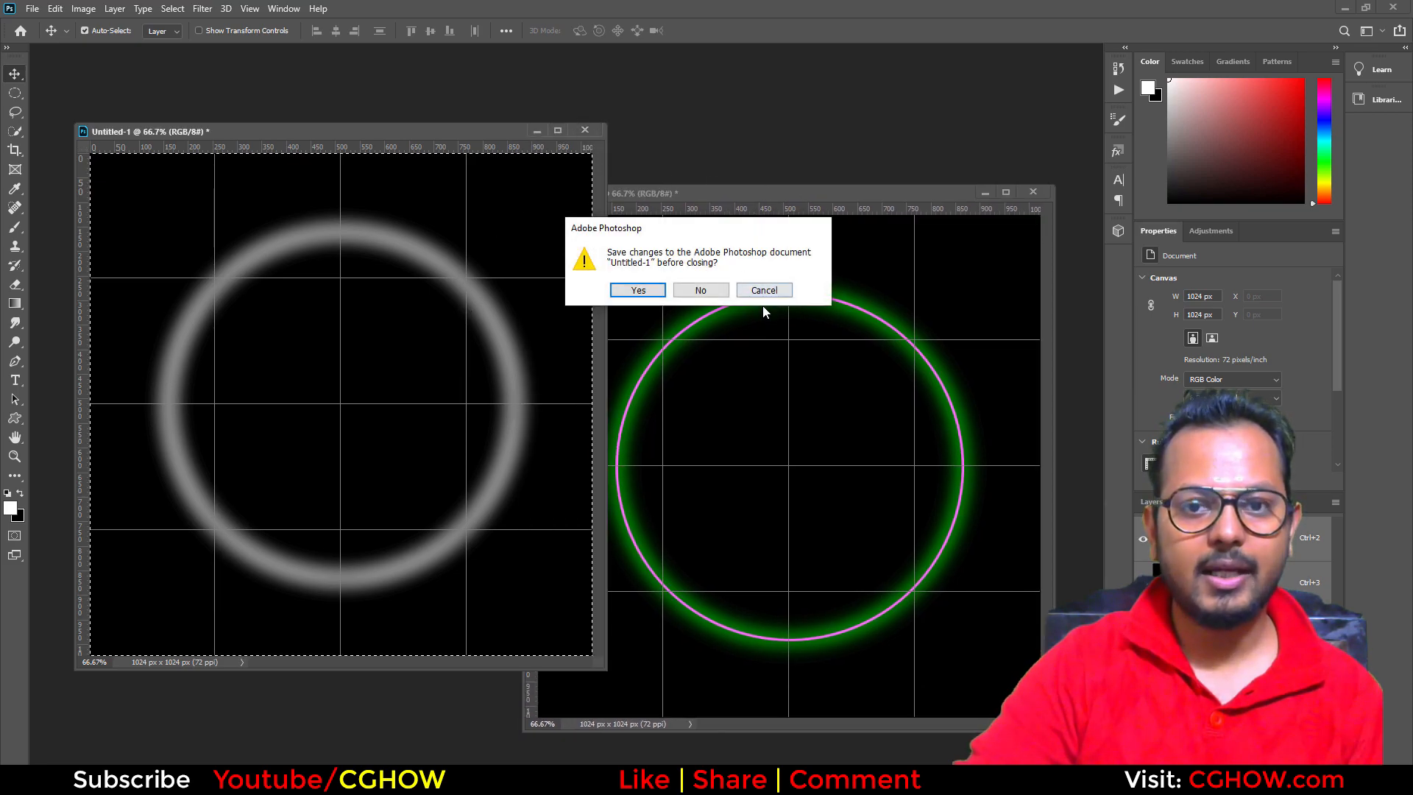
pyautogui.click(717, 296)
pyautogui.moveTo(698, 189); pyautogui.dragTo(473, 150)
# Step: Inspect the copy's blue channel and compare the ring with the impact frames in the reference GIF
pyautogui.hotkey('ctrl', '3')
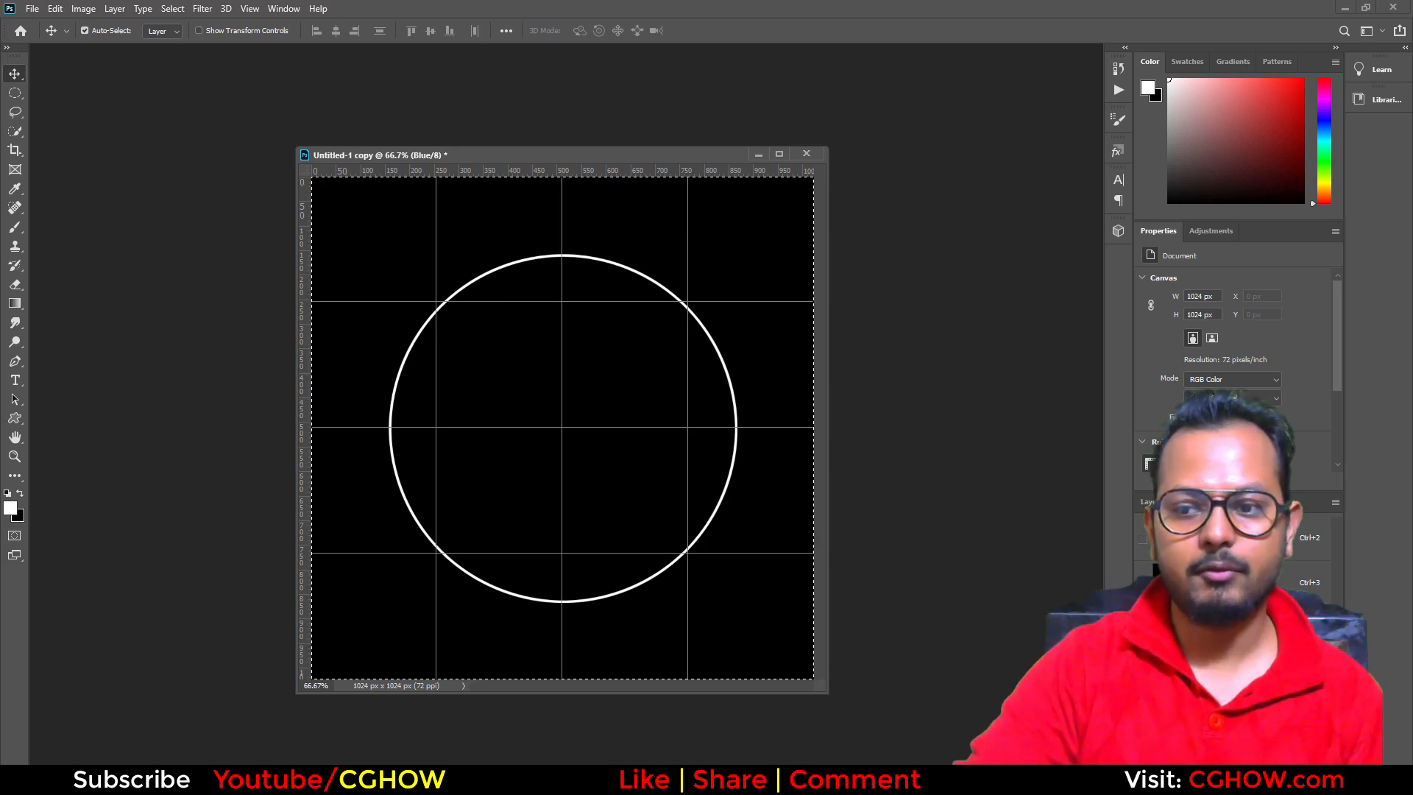
pyautogui.hotkey('ctrl', '2')
pyautogui.hotkey('ctrl', 'd')
pyautogui.hotkey('alt', 'Tab')
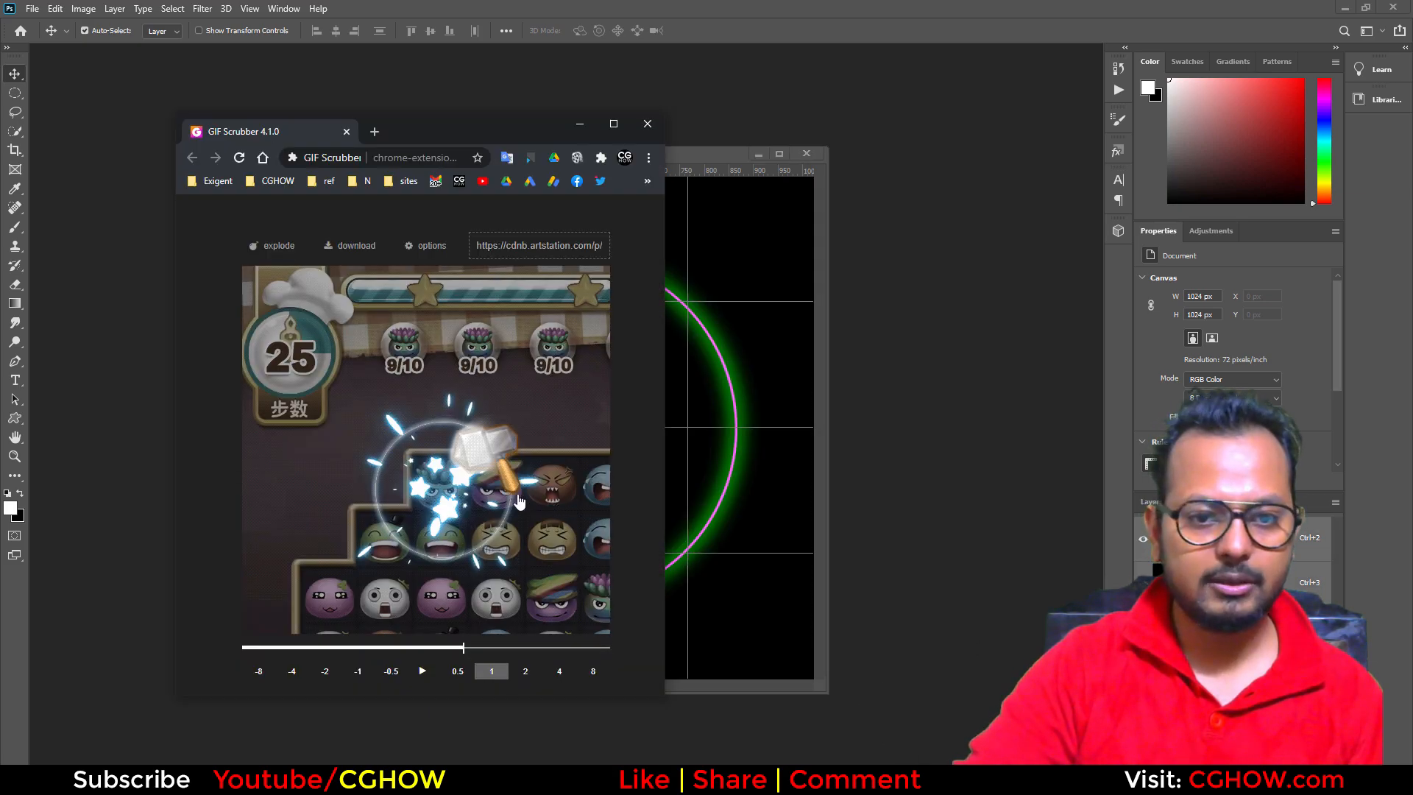
pyautogui.moveTo(445, 655); pyautogui.dragTo(484, 655)
pyautogui.click(708, 157)
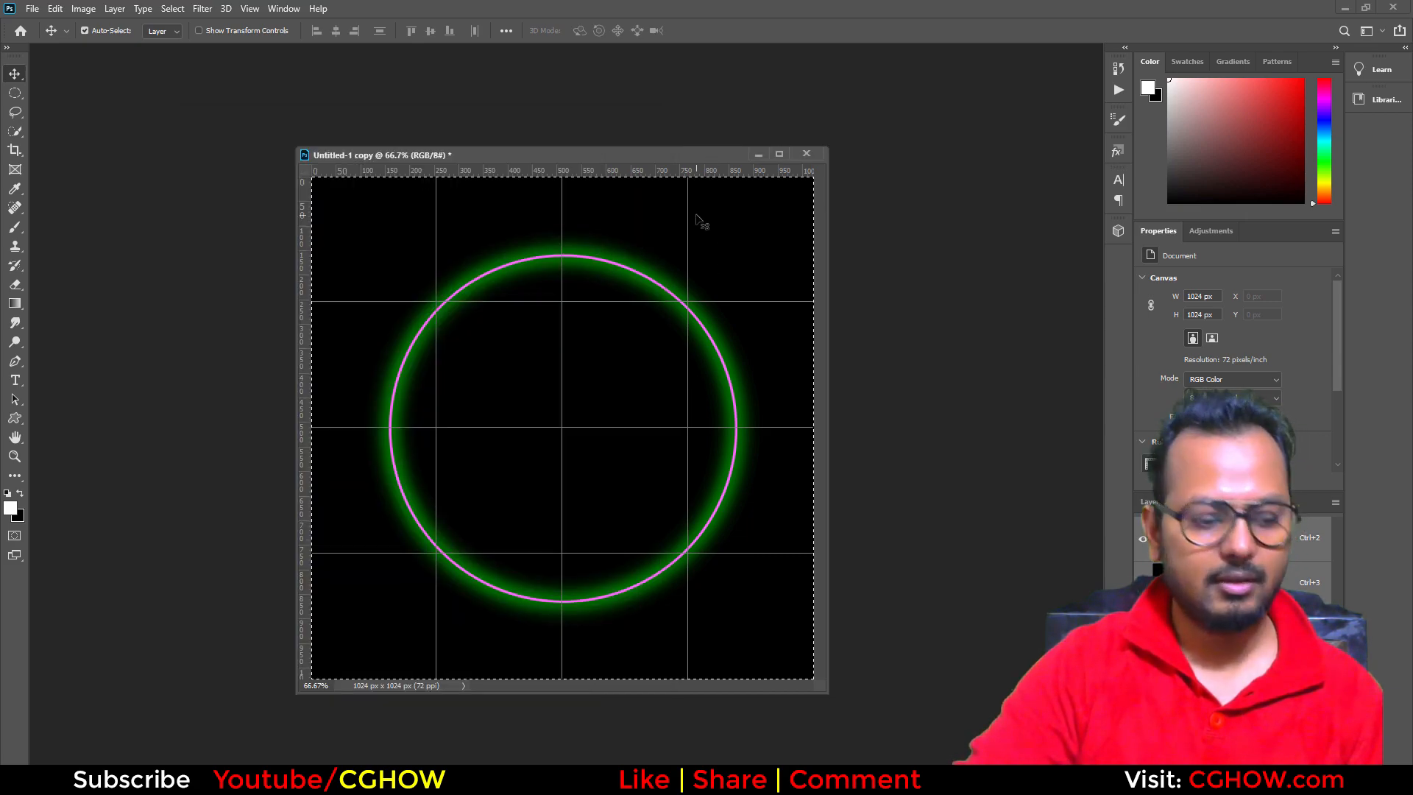
# Step: Save the ring document to the Desktop as a Targa file named ring
pyautogui.hotkey('ctrl', 's')
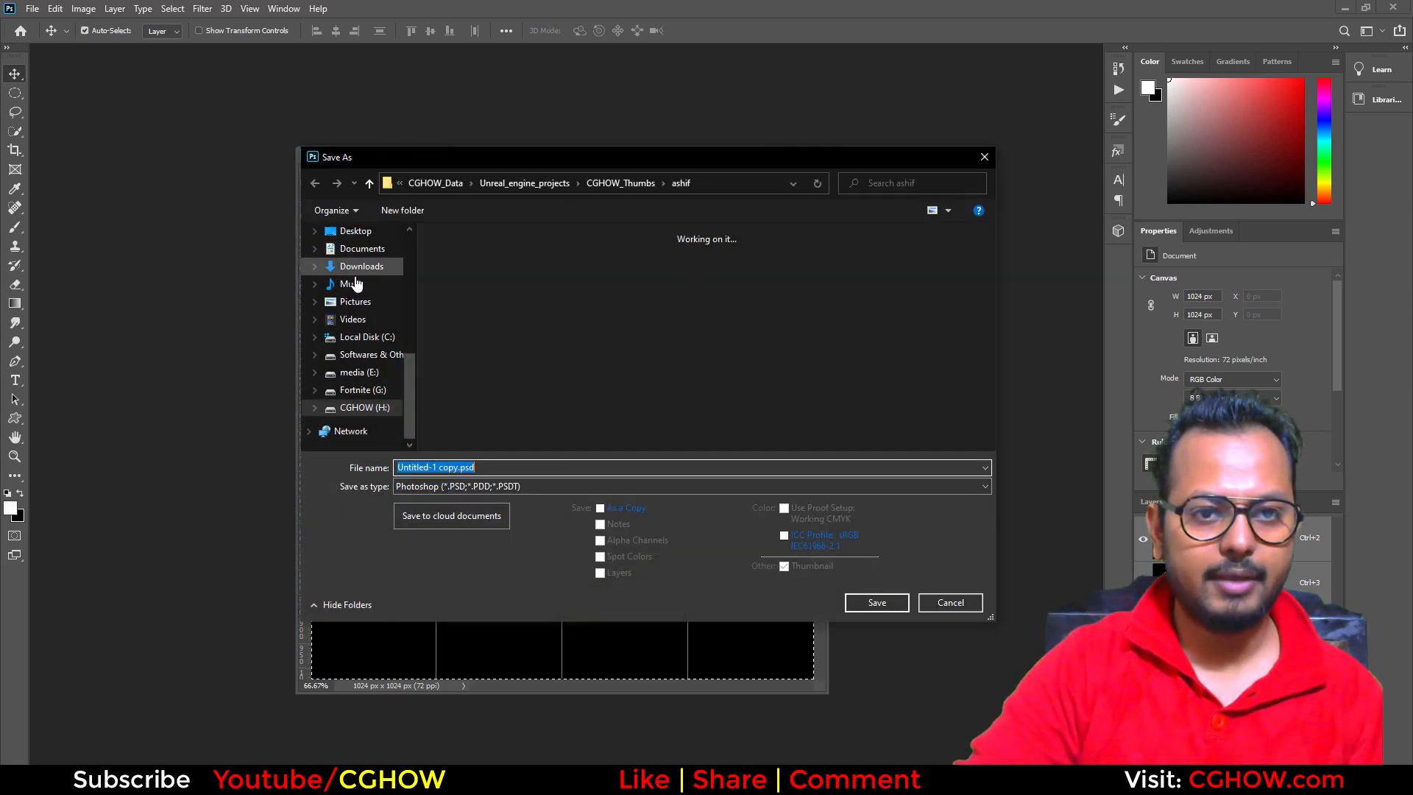
pyautogui.click(356, 231)
pyautogui.click(501, 468)
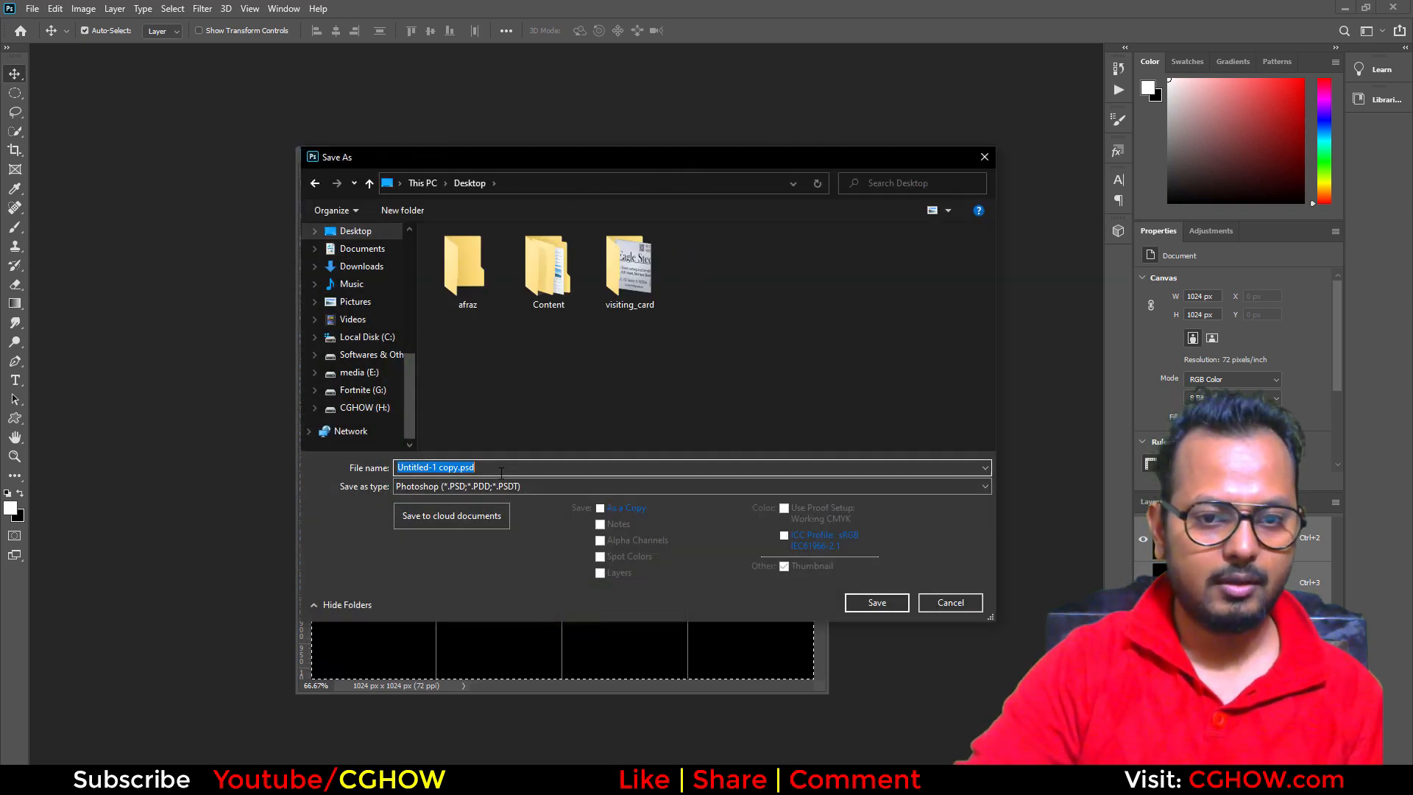
pyautogui.write('ring')
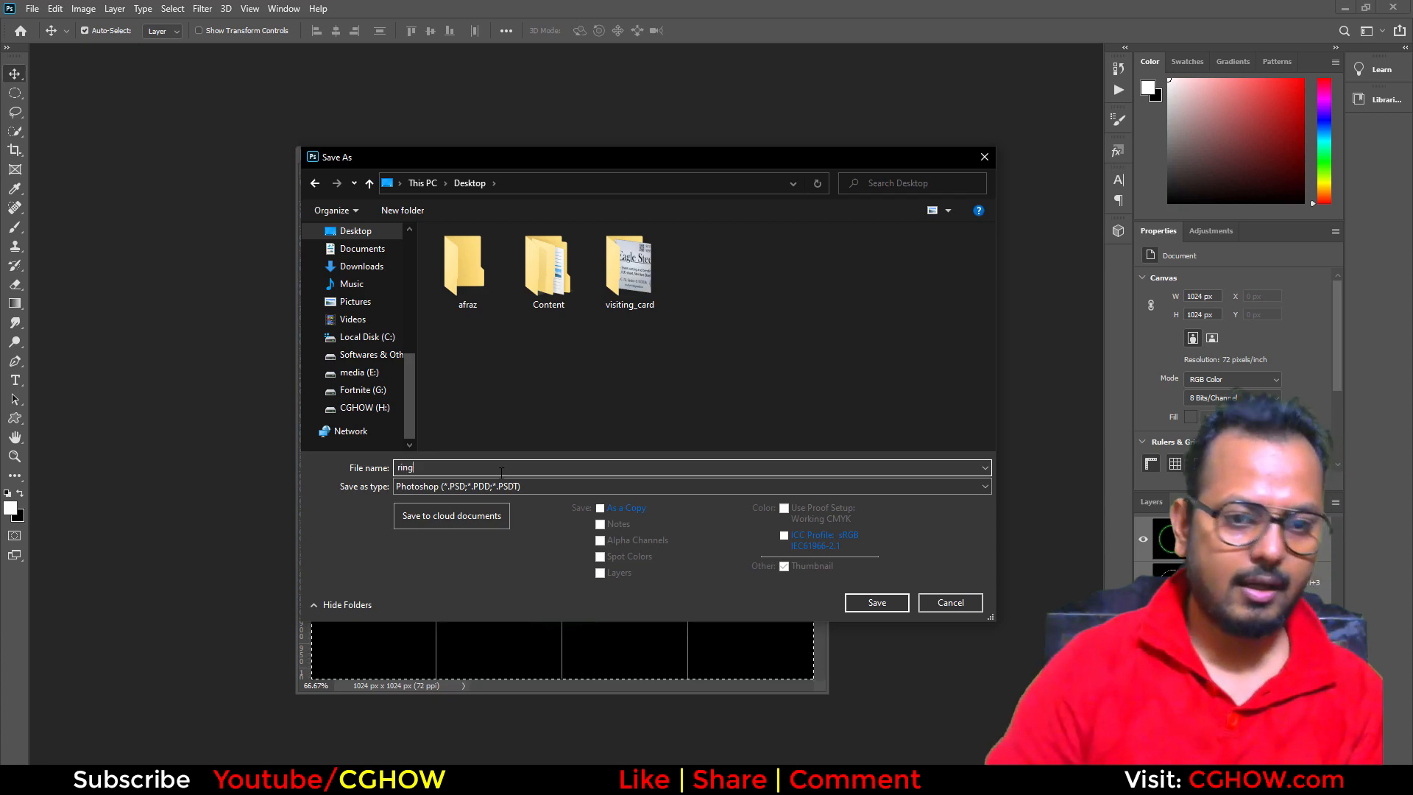
pyautogui.click(544, 482)
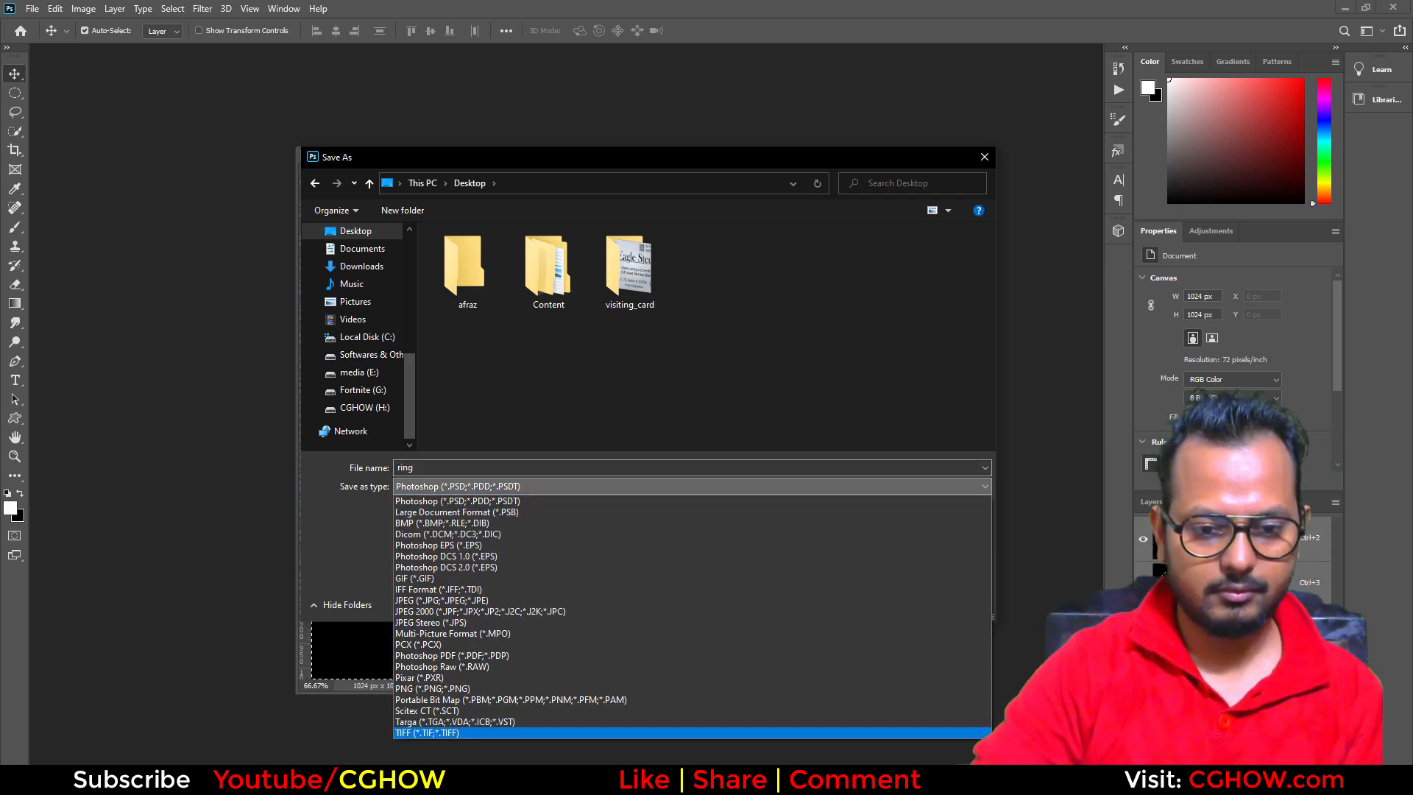
pyautogui.click(457, 721)
pyautogui.click(876, 602)
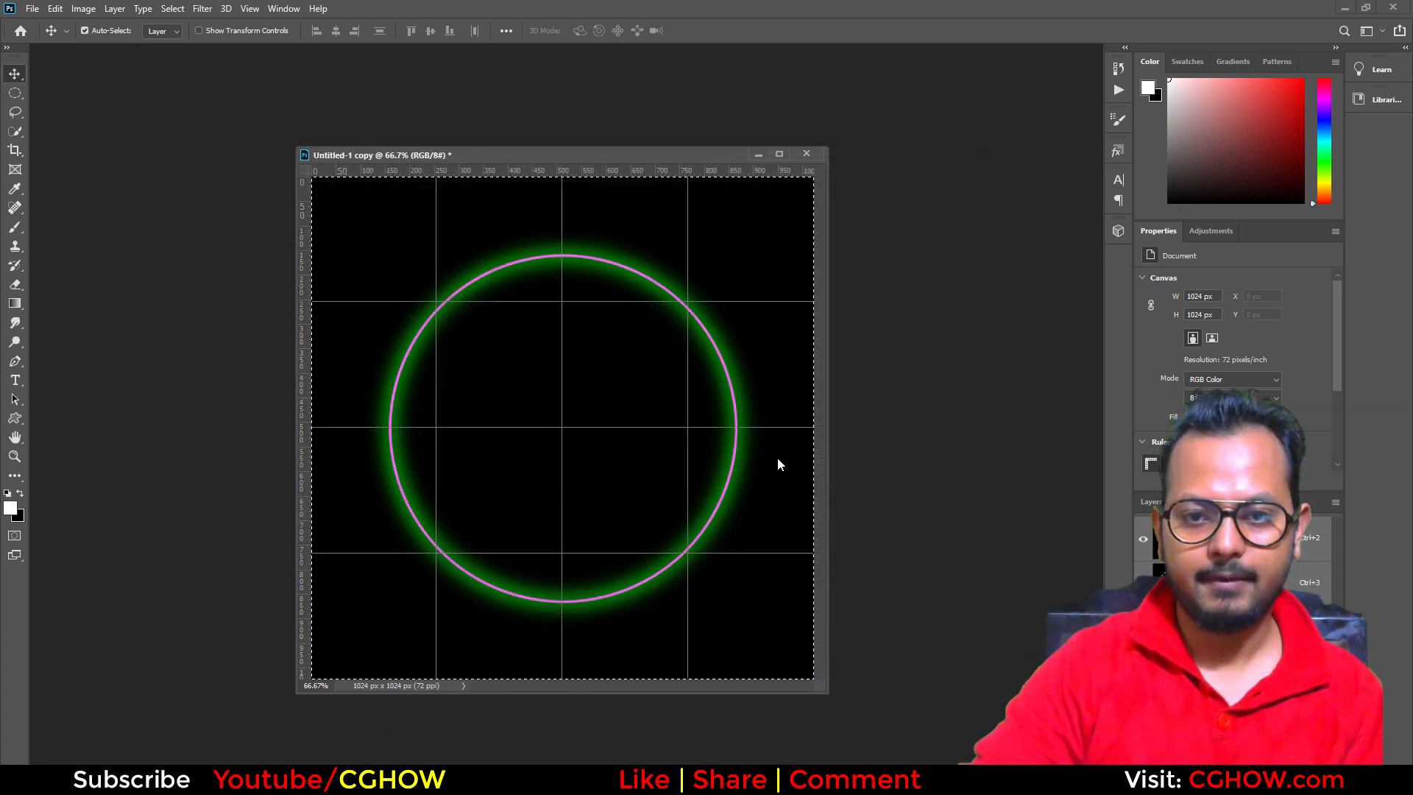
pyautogui.click(747, 258)
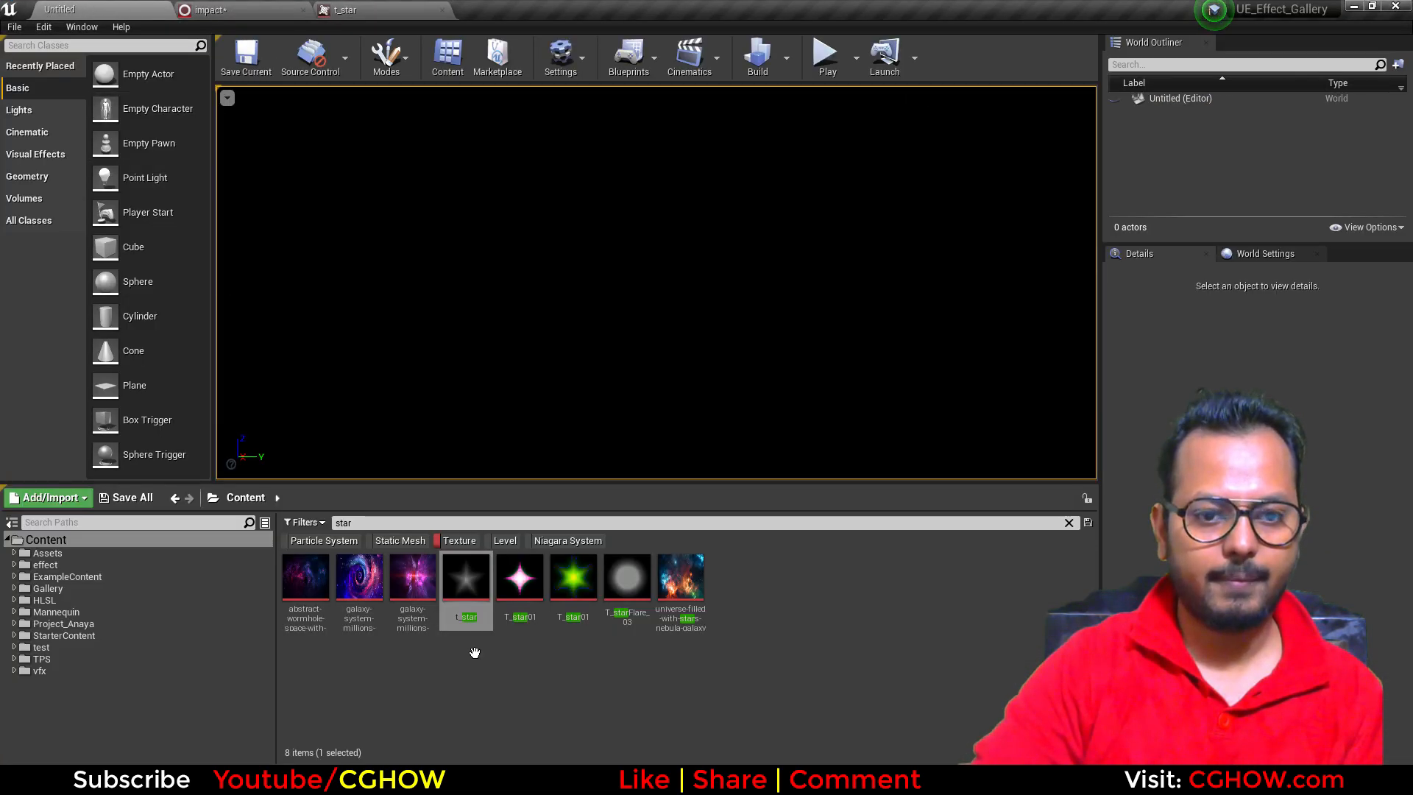
# Step: Switch to Unreal Editor and import the ring texture from the Desktop into the effect/flash01 folder
pyautogui.click(254, 8)
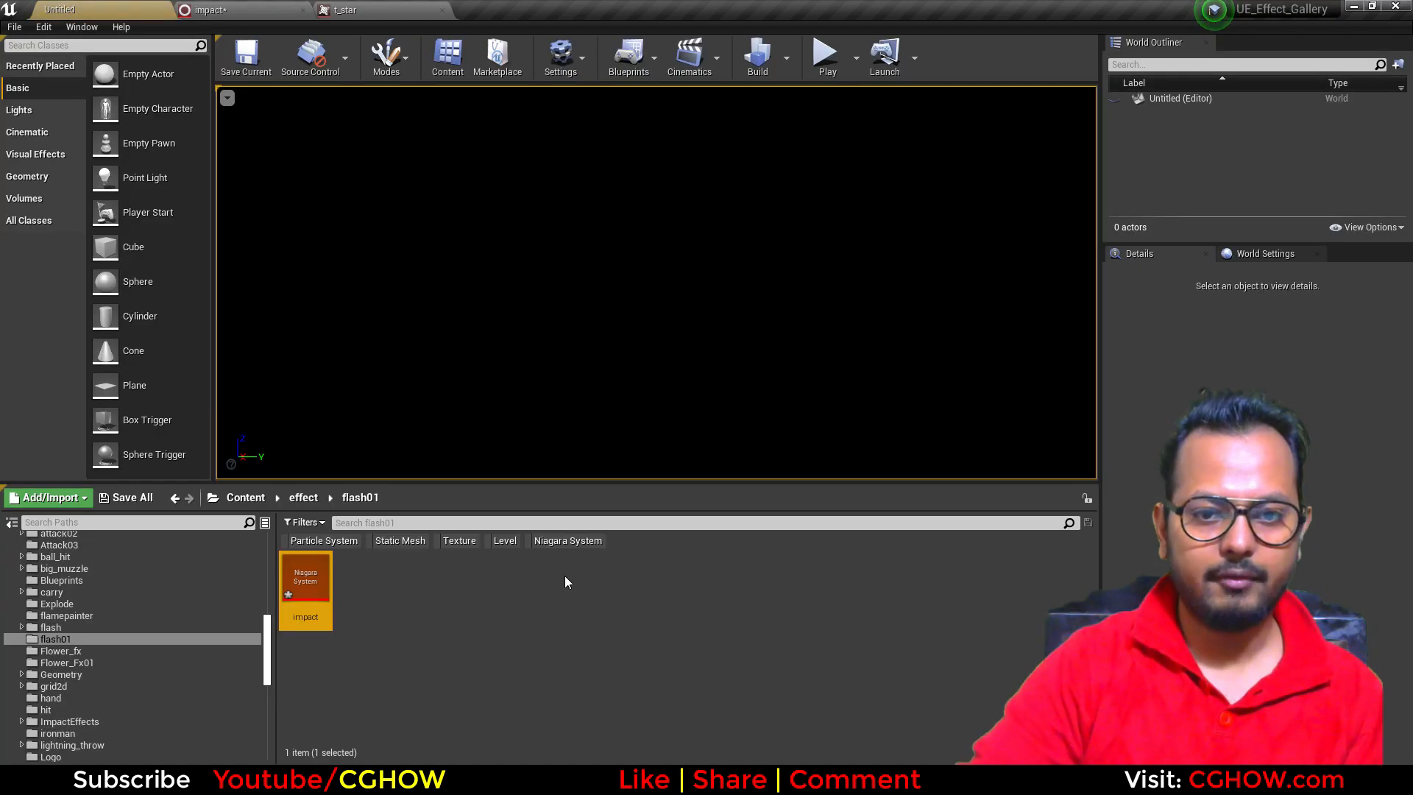
pyautogui.rightClick(568, 577)
pyautogui.click(638, 180)
pyautogui.click(61, 126)
pyautogui.doubleClick(415, 122)
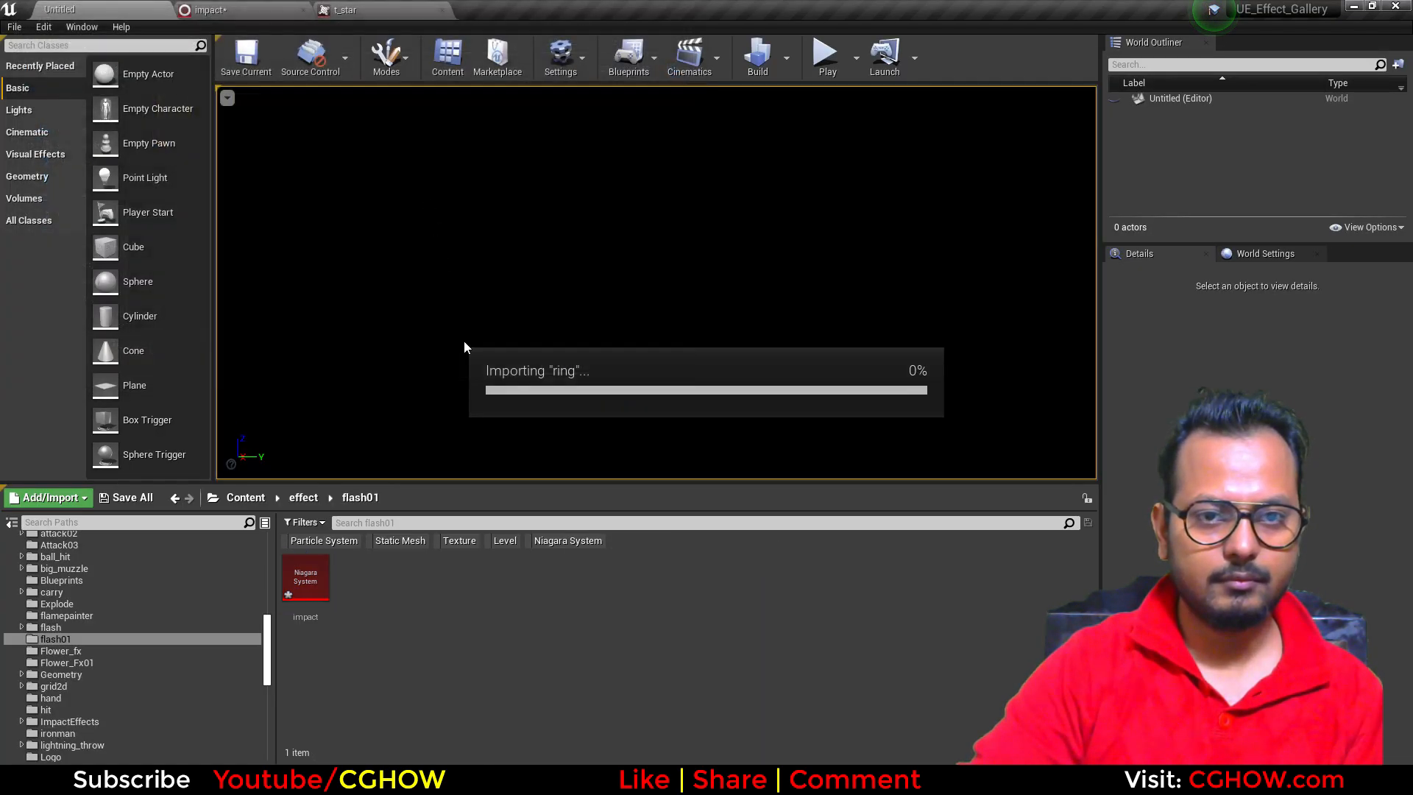
# Step: Create a material from the ring texture, name it ring01, and open it in the material editor
pyautogui.rightClick(368, 581)
pyautogui.click(441, 67)
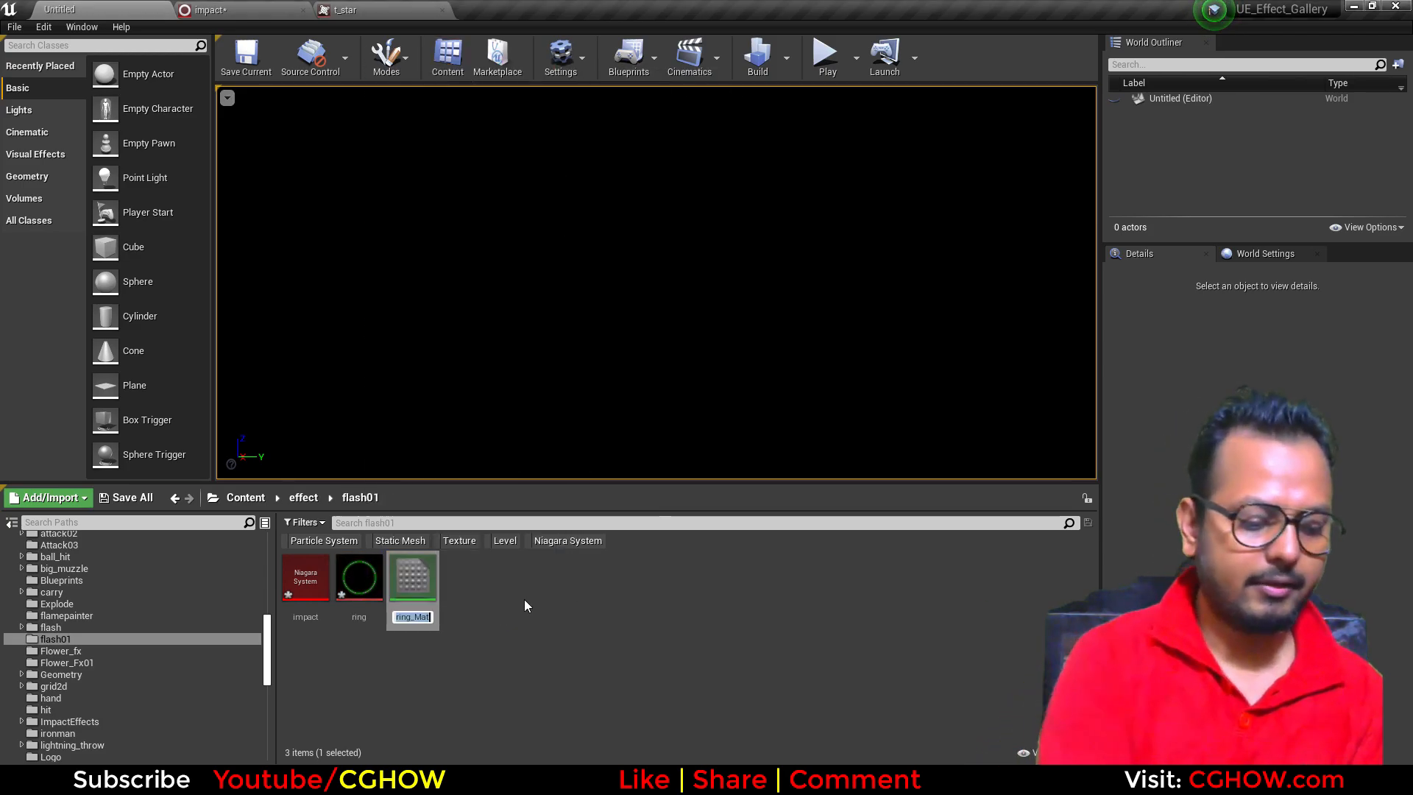
pyautogui.write('ring01')
pyautogui.press('Return')
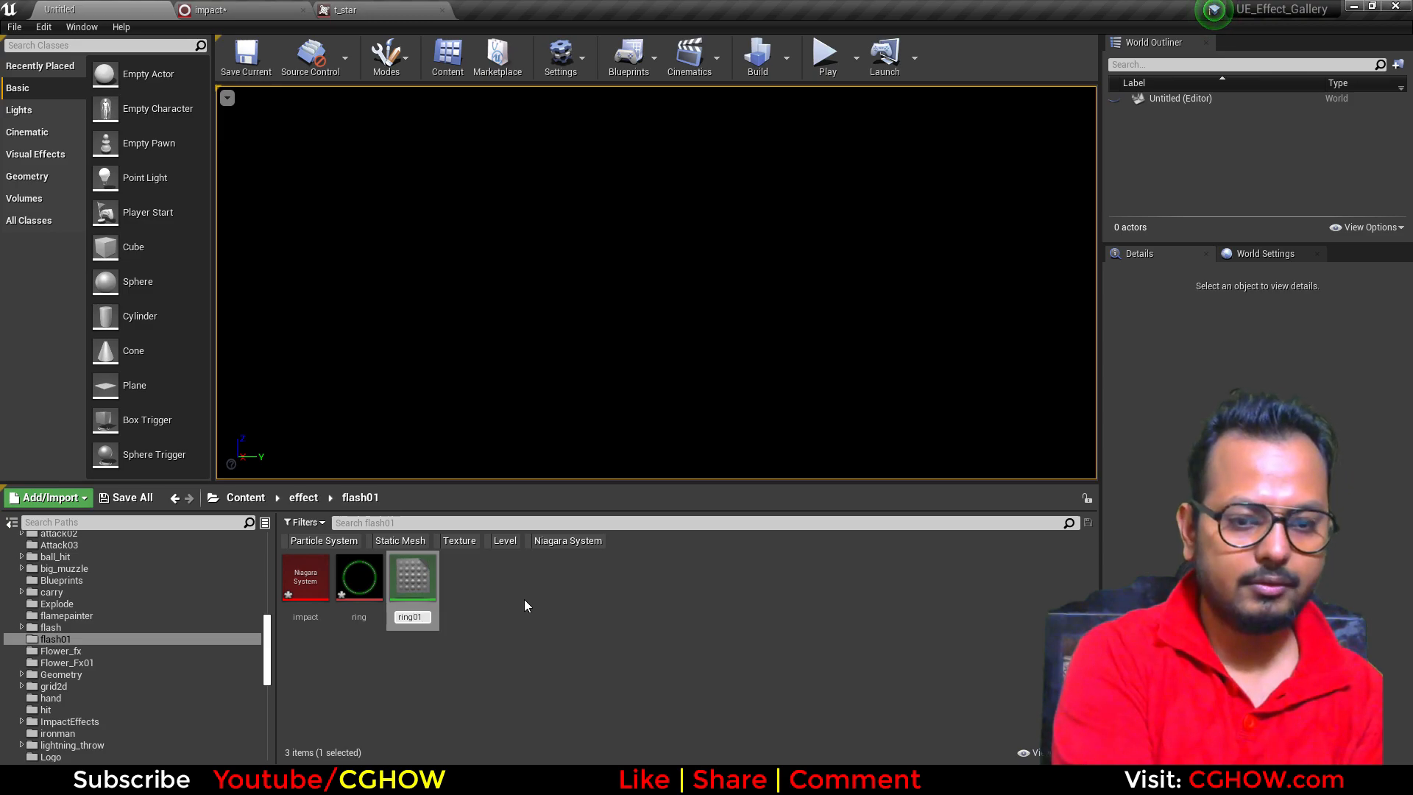
pyautogui.press('Return')
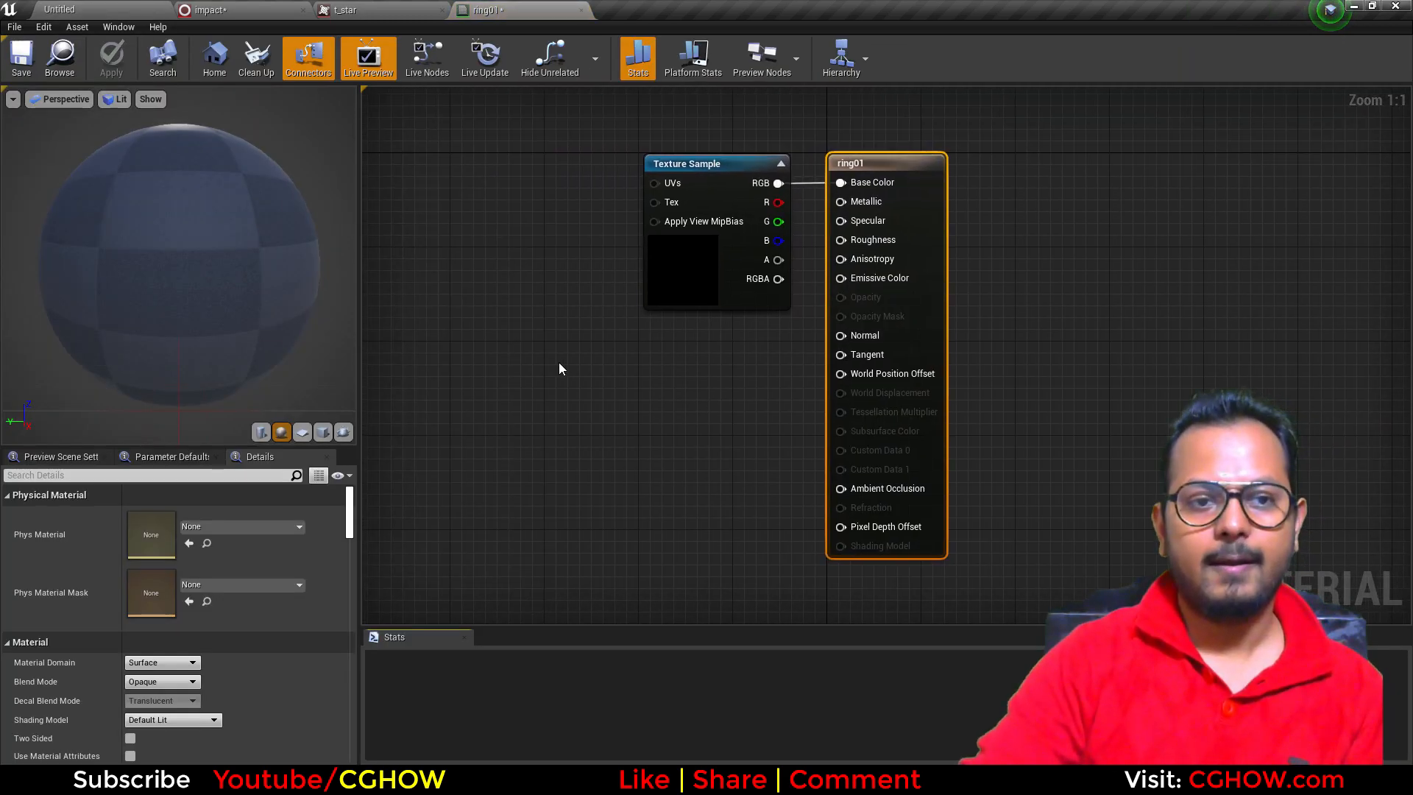
# Step: Set the ring01 preview mesh to a plane and view the ring texture on it up close
pyautogui.moveTo(561, 368); pyautogui.dragTo(615, 385, button='right')
pyautogui.click(302, 432)
pyautogui.moveTo(147, 286); pyautogui.dragTo(188, 287)
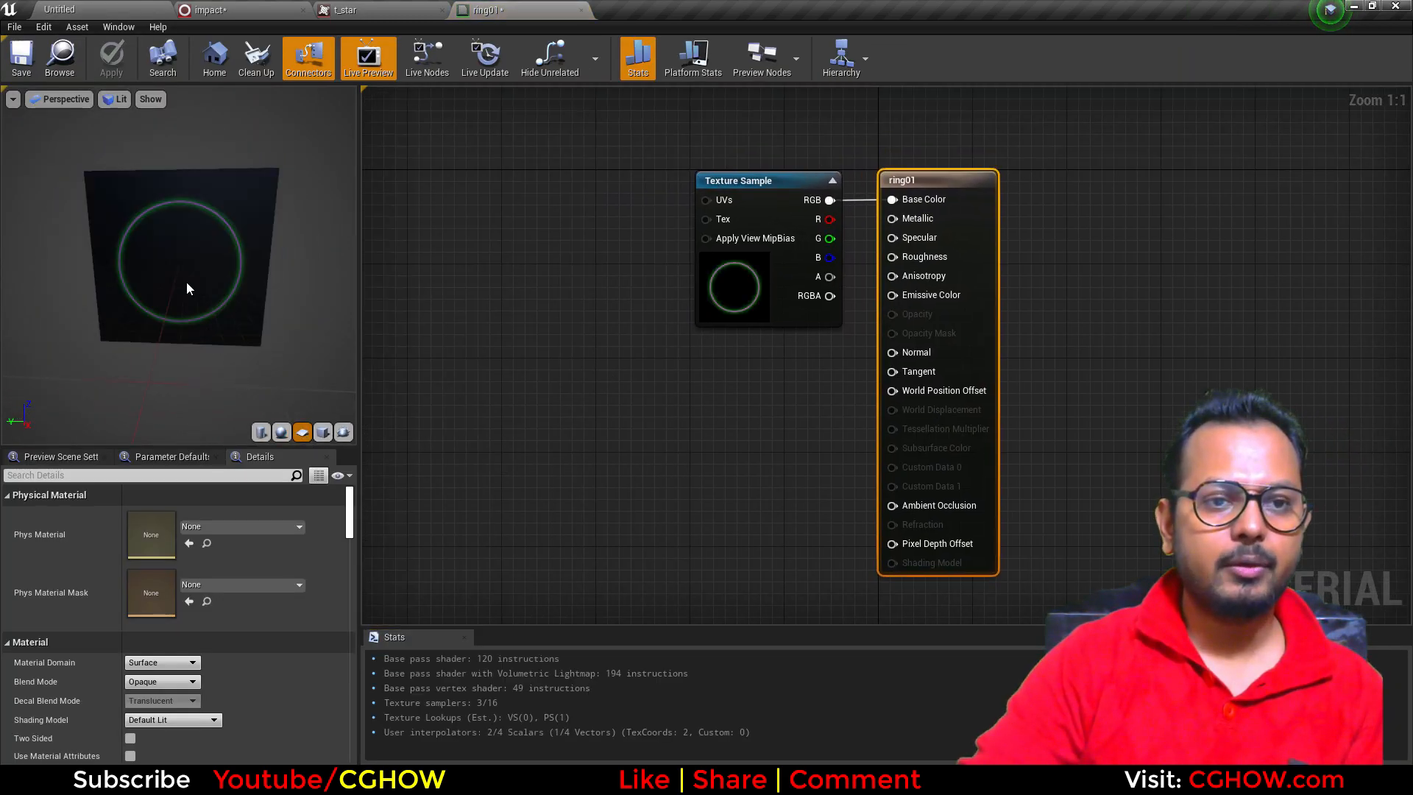
pyautogui.scroll(5, 210, 313)
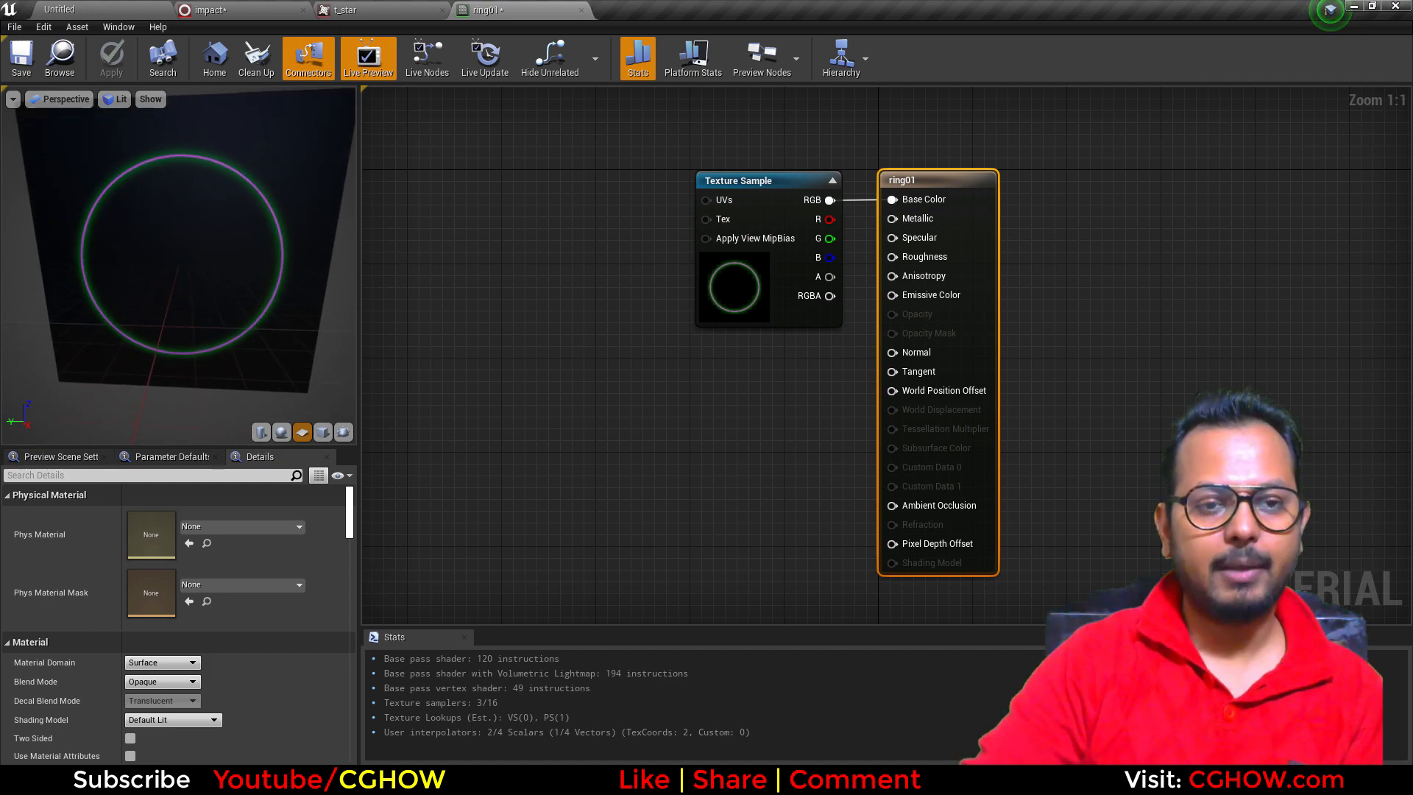
pyautogui.moveTo(209, 314); pyautogui.dragTo(176, 313)
# Step: Add a Particle Color node, connect its colour output to Emissive Color, and disconnect the texture from Base Color
pyautogui.moveTo(732, 410); pyautogui.dragTo(826, 380, button='right')
pyautogui.rightClick(630, 328)
pyautogui.write('par')
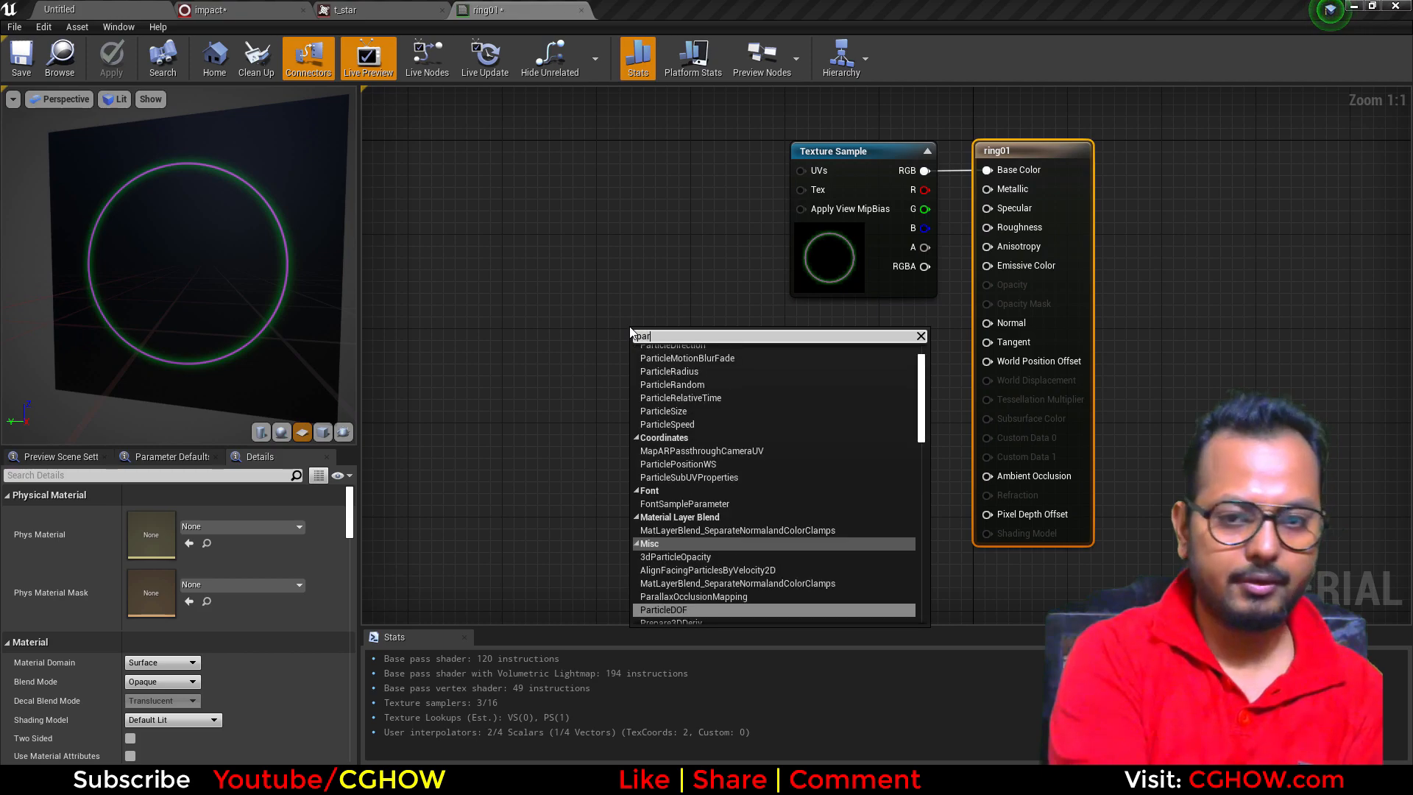
pyautogui.write('ticle colo')
pyautogui.press('Return')
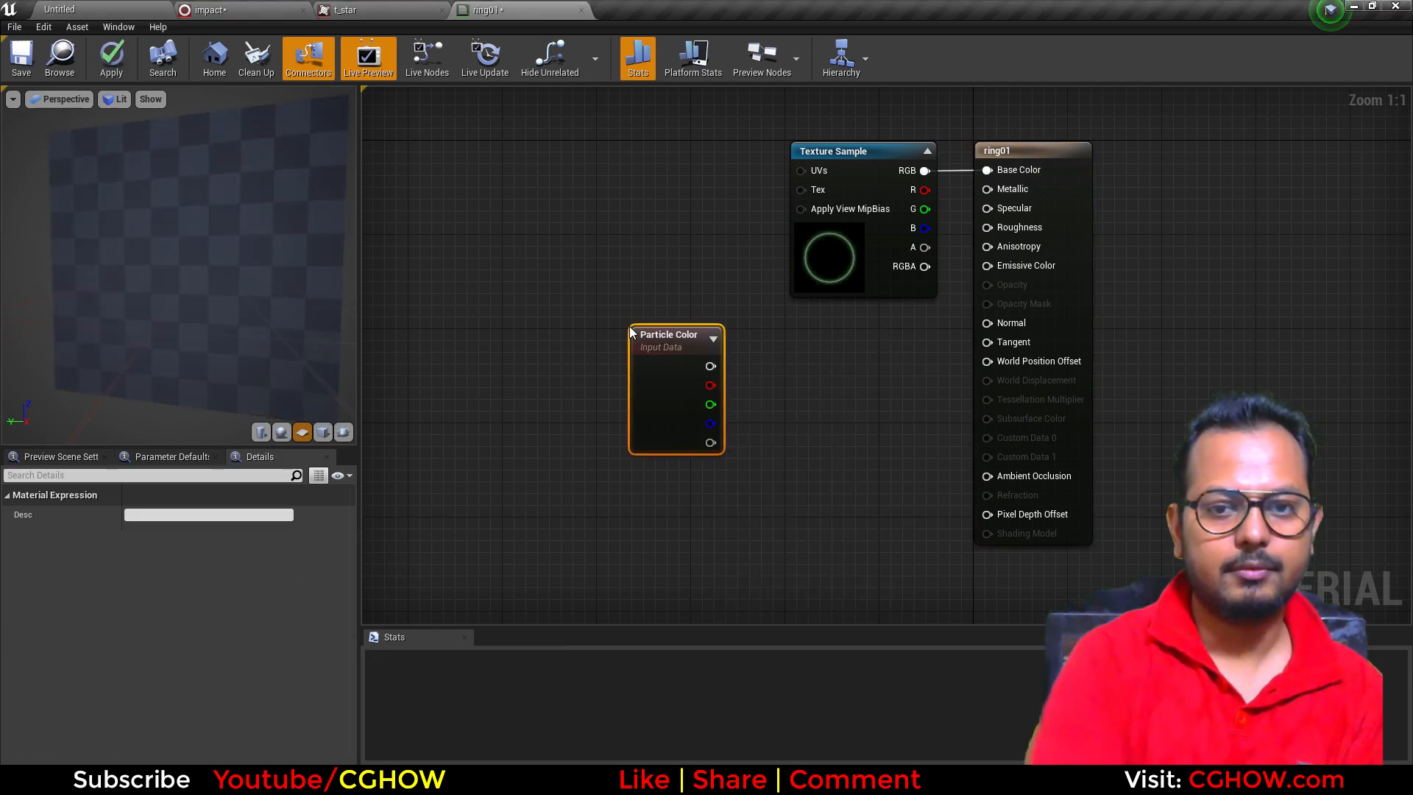
pyautogui.moveTo(727, 360); pyautogui.dragTo(988, 266)
pyautogui.keyDown('alt'); pyautogui.click(925, 171); pyautogui.keyUp('alt')
# Step: Set the ring01 material's blend mode to Additive and its shading model to Unlit
pyautogui.click(1040, 150)
pyautogui.click(176, 681)
pyautogui.click(147, 713)
pyautogui.click(169, 719)
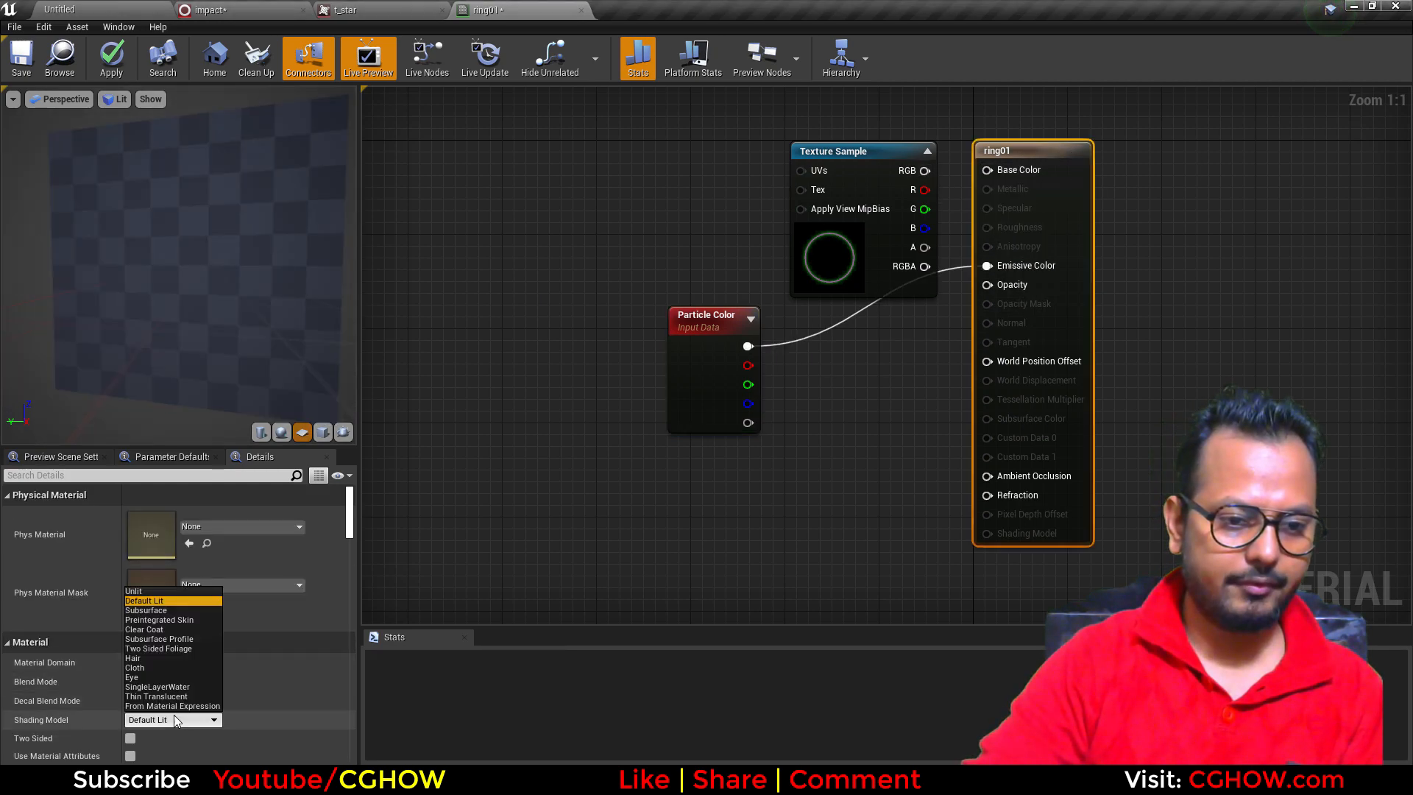
pyautogui.click(133, 591)
# Step: Multiply the Particle Color alpha by the ring texture's red channel and feed the result into Opacity
pyautogui.moveTo(843, 281)
pyautogui.mouseDown()
pyautogui.moveTo(496, 530)
pyautogui.moveTo(579, 565)
pyautogui.mouseUp()
pyautogui.moveTo(756, 512); pyautogui.dragTo(735, 549, button='right')
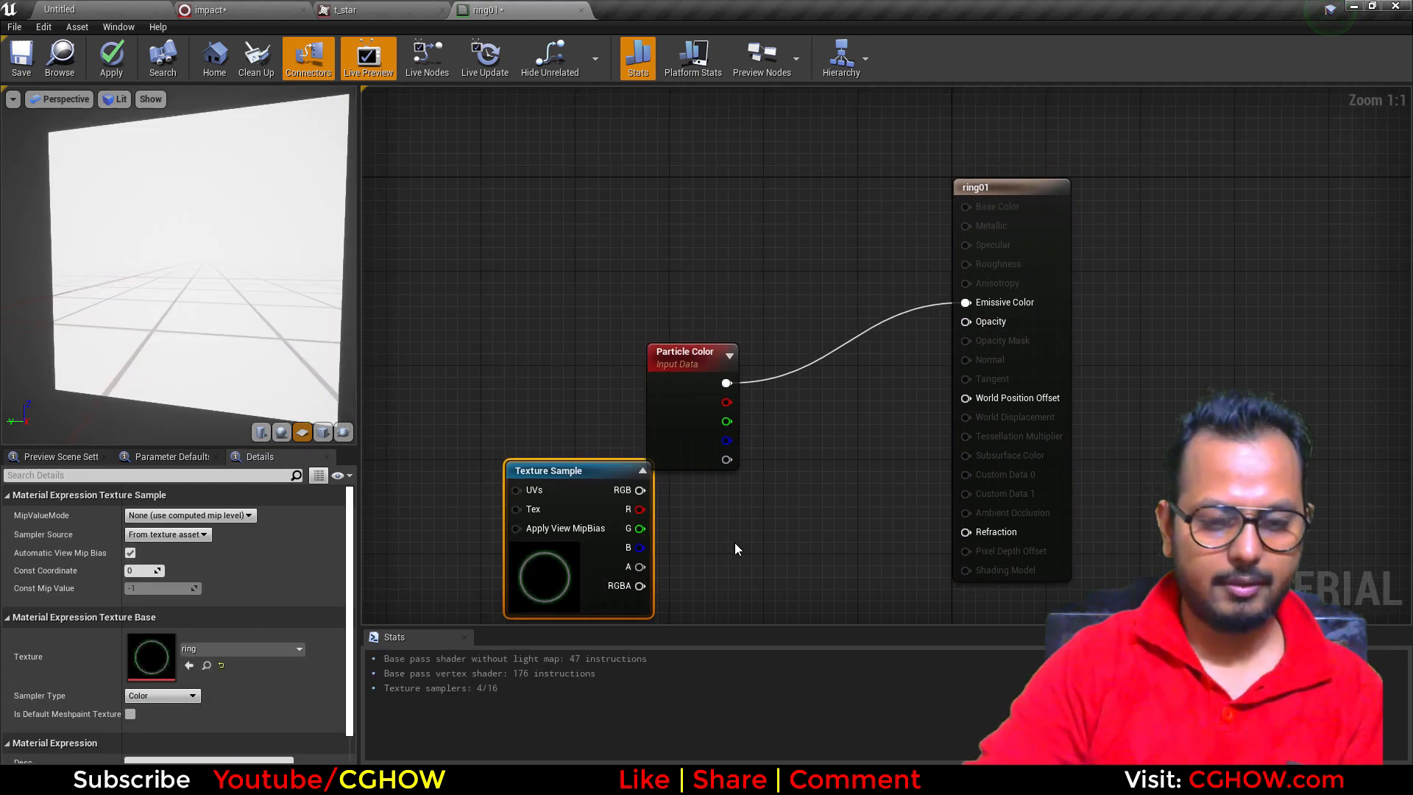
pyautogui.click(810, 475)
pyautogui.moveTo(887, 498); pyautogui.dragTo(829, 519)
pyautogui.click(558, 463)
pyautogui.moveTo(726, 460); pyautogui.dragTo(880, 506)
pyautogui.moveTo(726, 460); pyautogui.dragTo(821, 498)
pyautogui.moveTo(899, 476); pyautogui.dragTo(965, 322)
pyautogui.moveTo(653, 404); pyautogui.dragTo(627, 381)
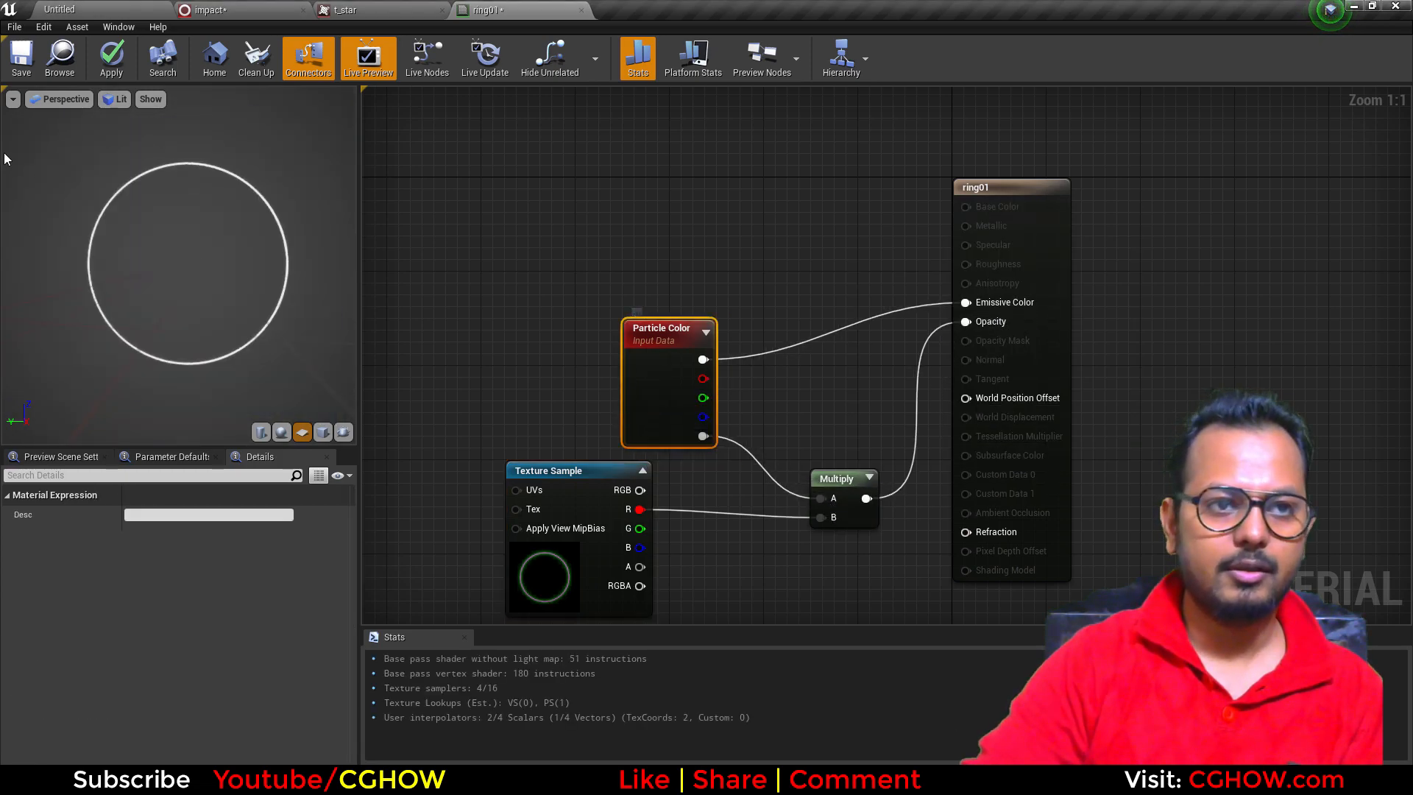
# Step: Locate ring01 in the content folder and duplicate it as a material named ring02
pyautogui.click(60, 59)
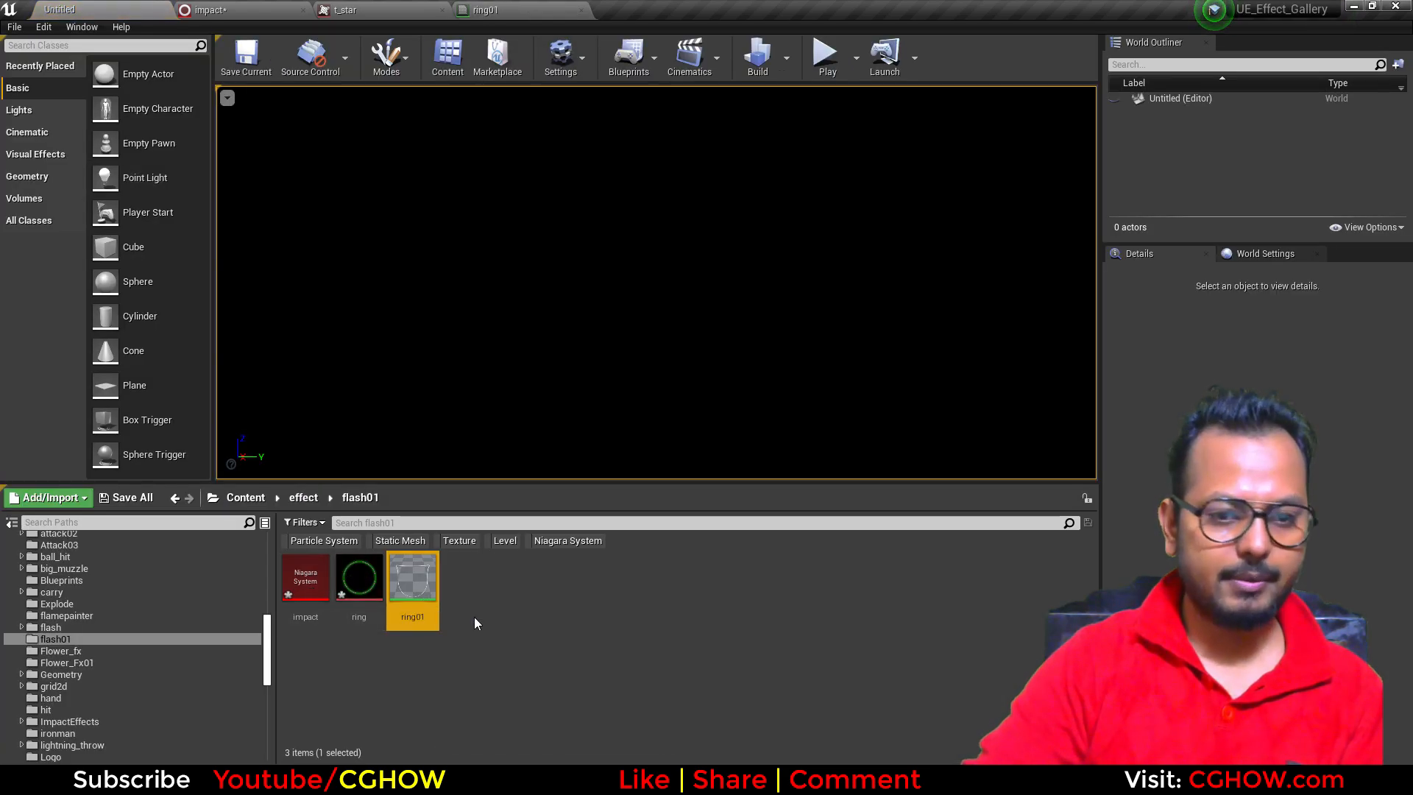
pyautogui.hotkey('ctrl', 'w')
pyautogui.press('Return')
# Step: Feed the ring texture's green channel into ring02's Multiply node, save the material, and close both ring material editors
pyautogui.moveTo(515, 504); pyautogui.dragTo(685, 493)
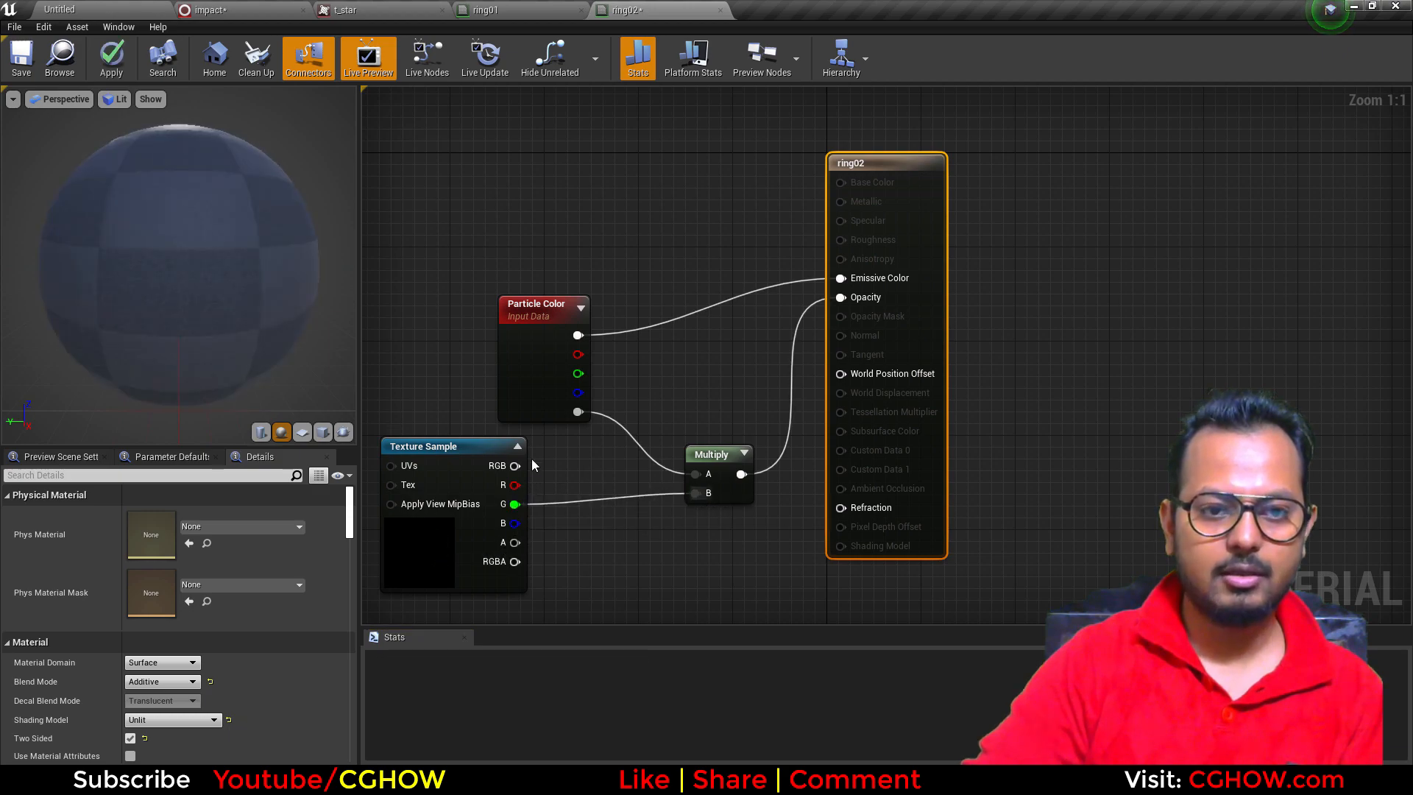
pyautogui.click(302, 432)
pyautogui.moveTo(221, 272); pyautogui.dragTo(132, 272)
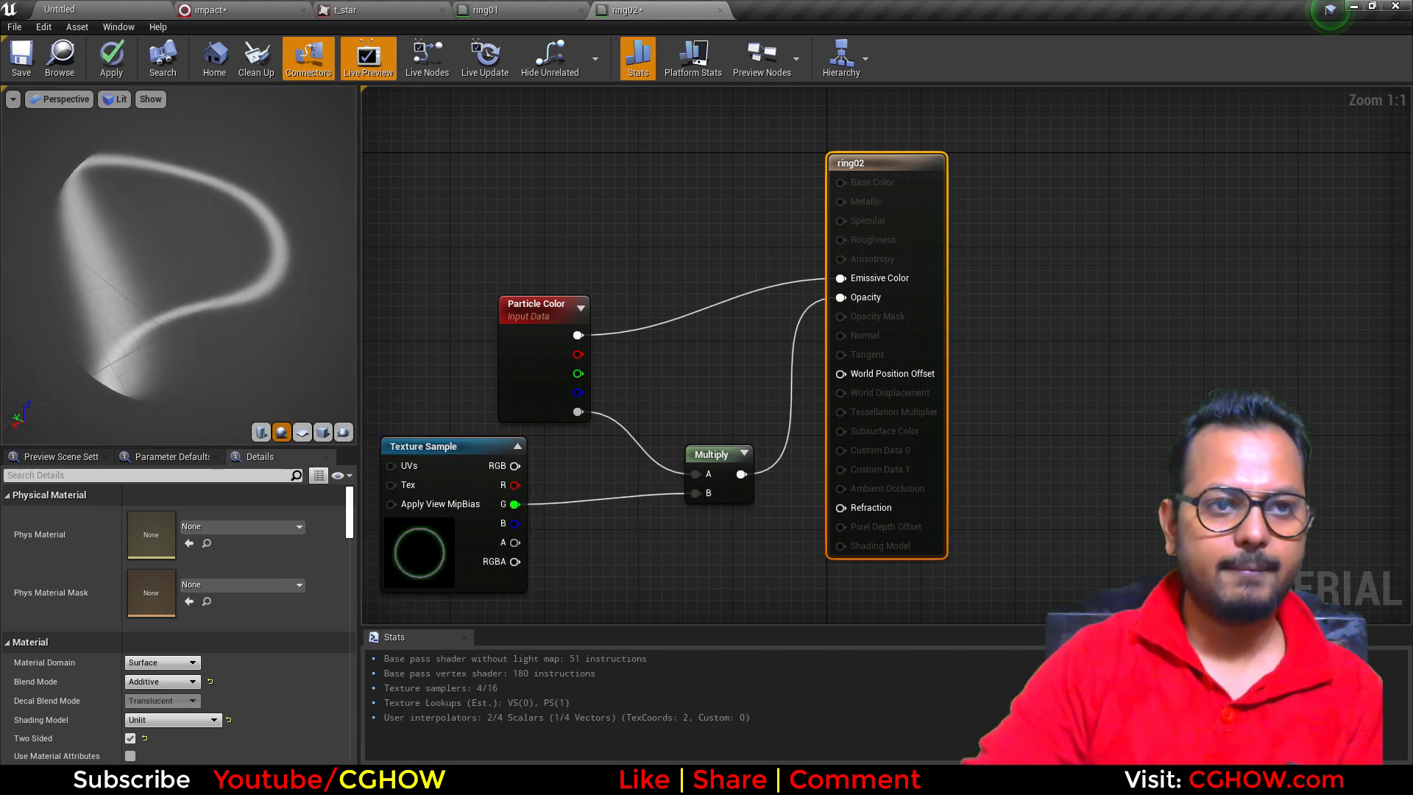
pyautogui.click(20, 59)
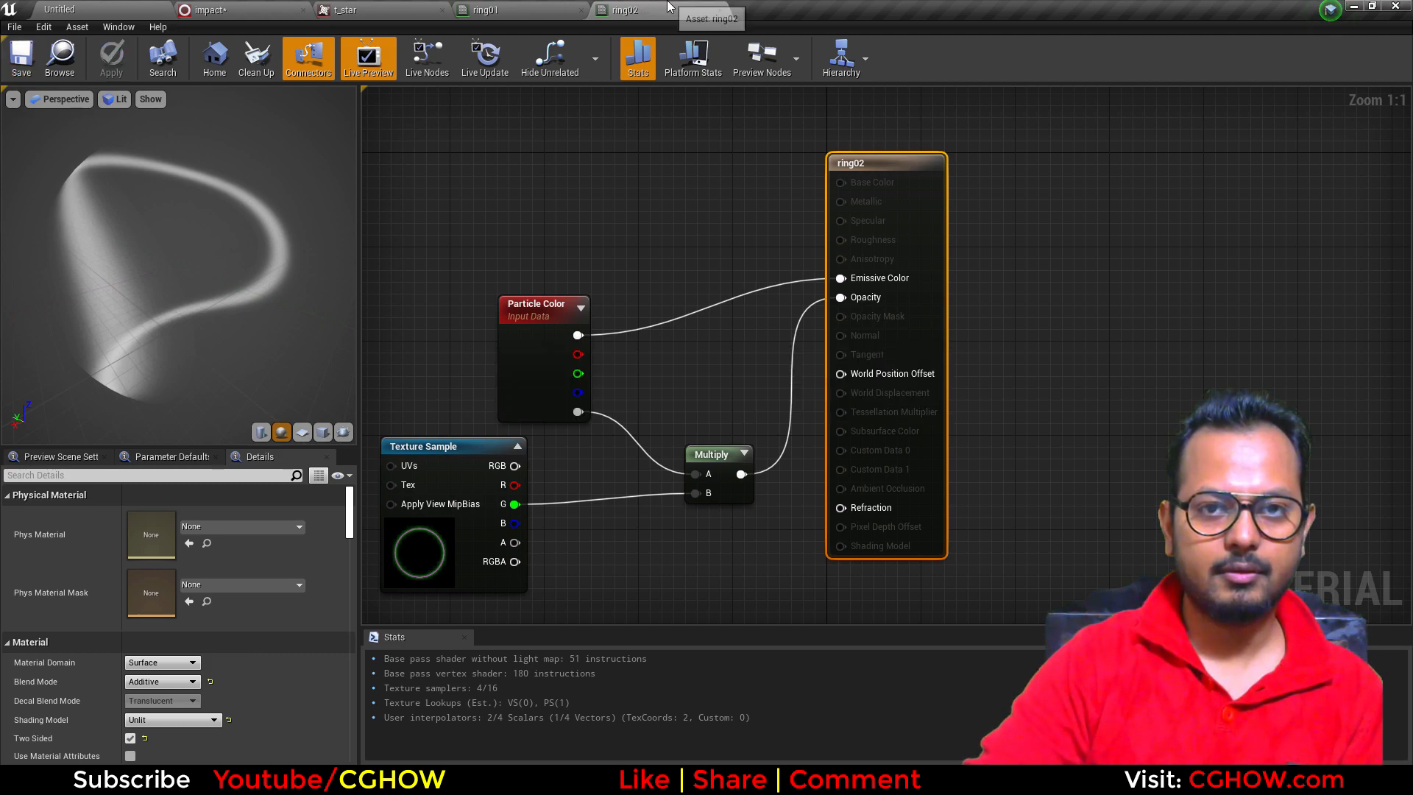
pyautogui.click(727, 10)
pyautogui.click(586, 9)
# Step: Duplicate the ring02 material in the flash01 folder, name the copy star, and open it
pyautogui.click(42, 7)
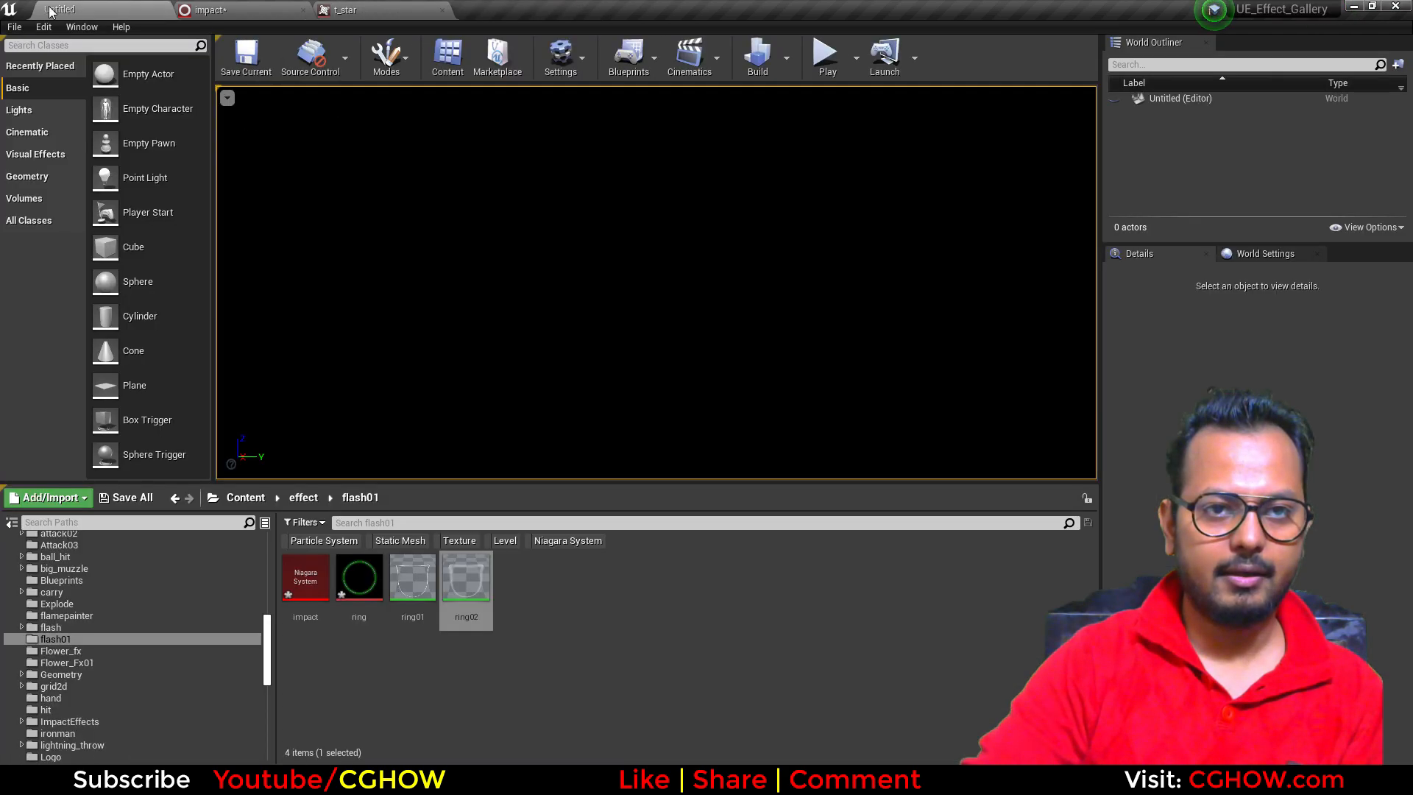
pyautogui.hotkey('ctrl', 'w')
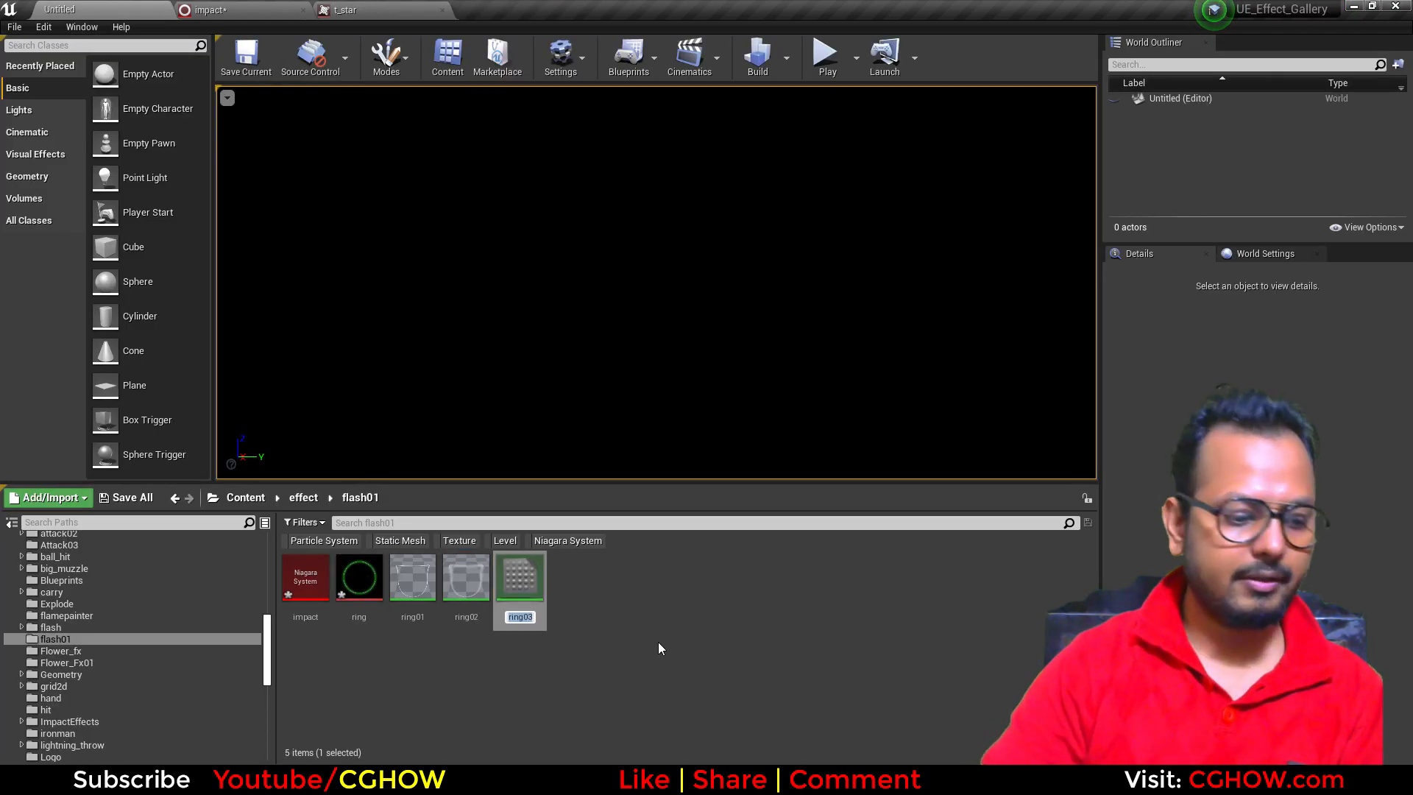
pyautogui.write('star')
pyautogui.press('Return')
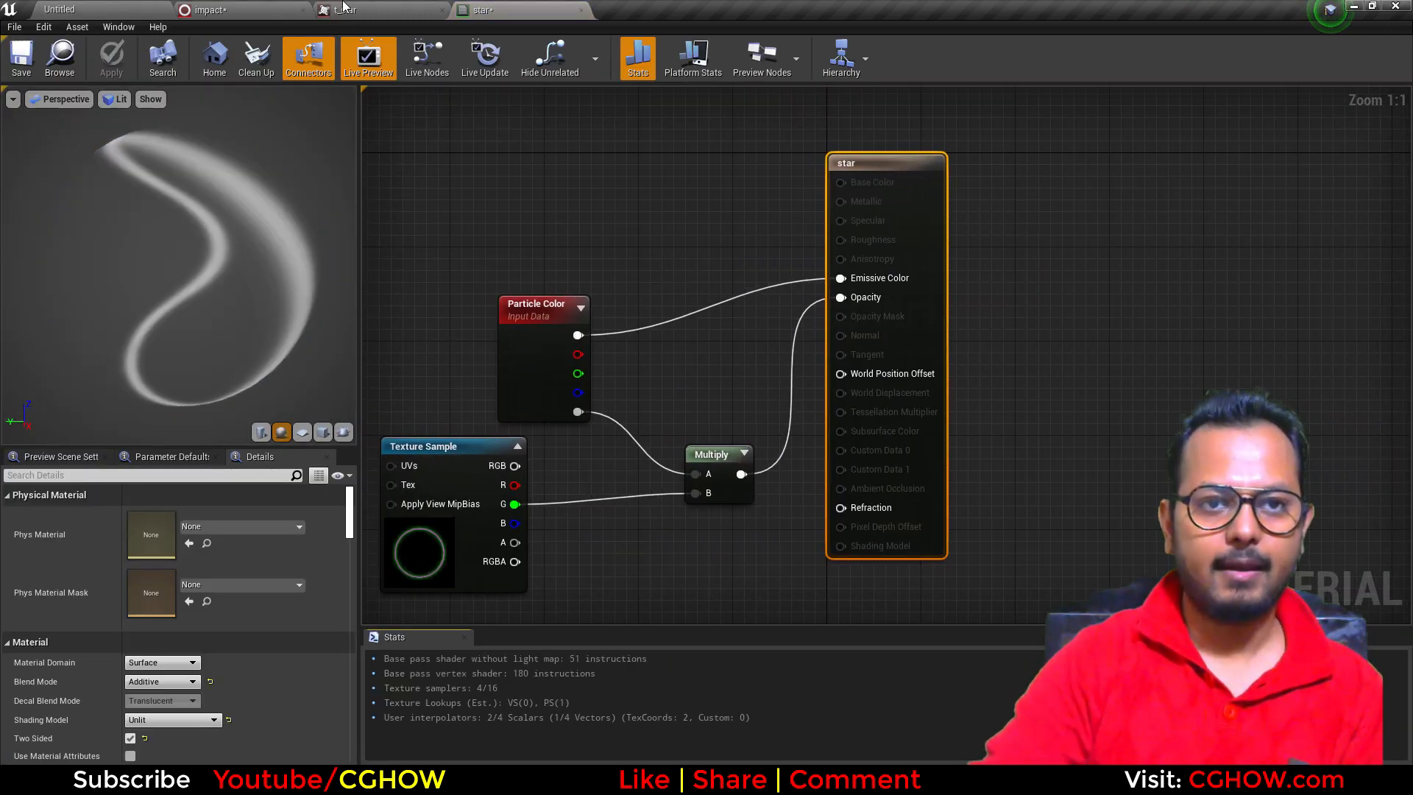
# Step: Locate the t_star texture in the content folders and assign it to the star material's Texture Sample
pyautogui.click(343, 9)
pyautogui.click(62, 9)
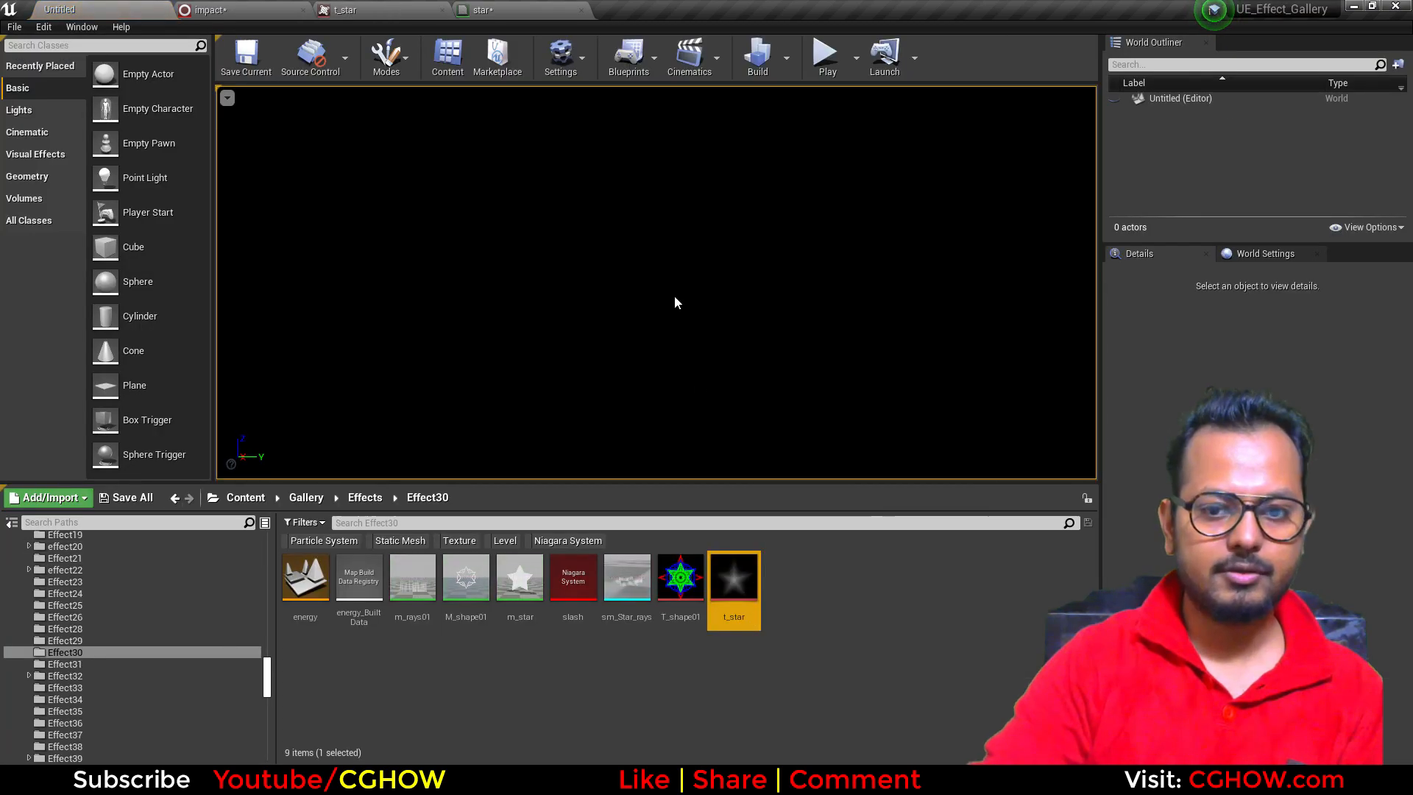
pyautogui.click(520, 7)
pyautogui.moveTo(441, 553); pyautogui.dragTo(599, 467, button='right')
pyautogui.click(599, 467)
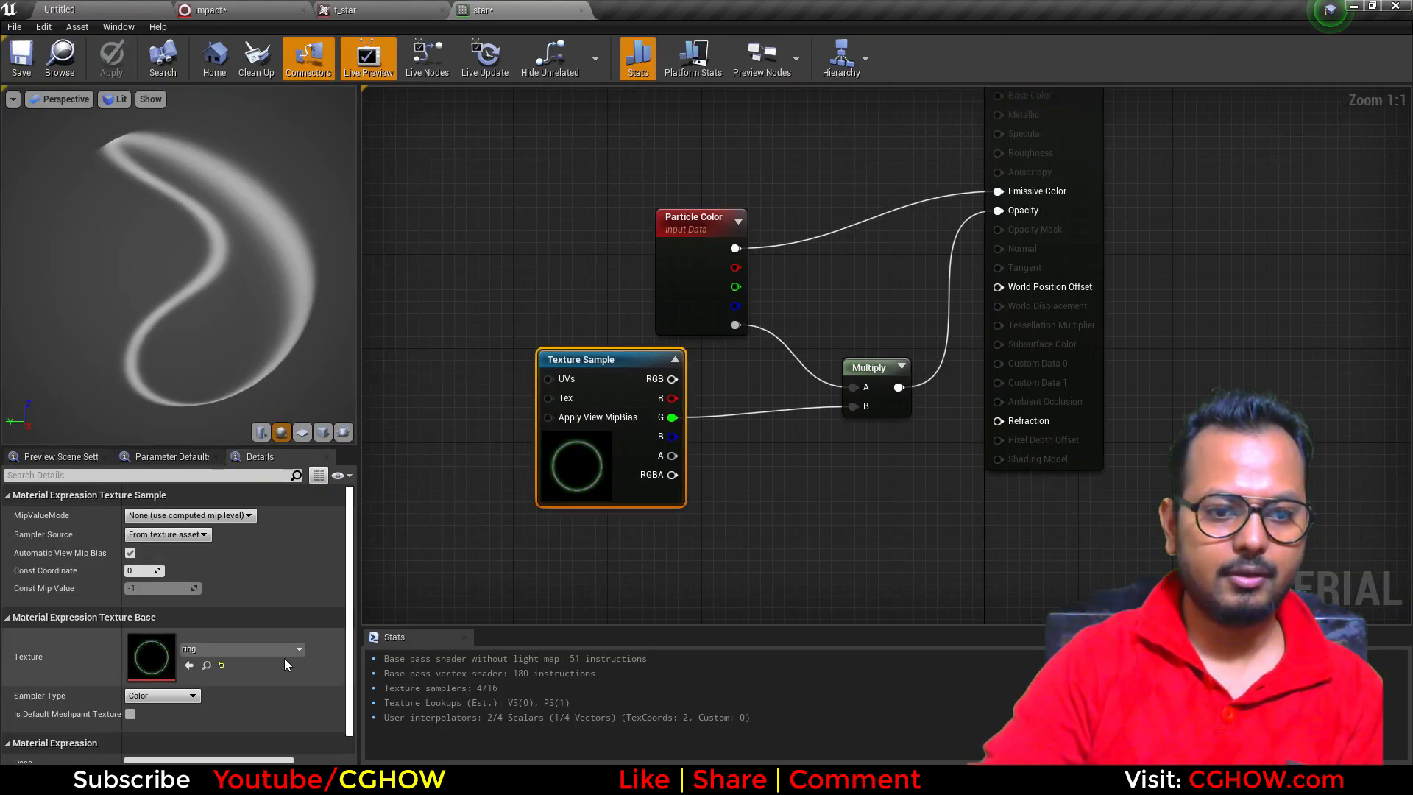
pyautogui.click(189, 664)
# Step: Connect the t_star red channel to Multiply input B, preview on a plane, and move the Texture Sample away from the Multiply node
pyautogui.moveTo(672, 398); pyautogui.dragTo(853, 406)
pyautogui.click(302, 432)
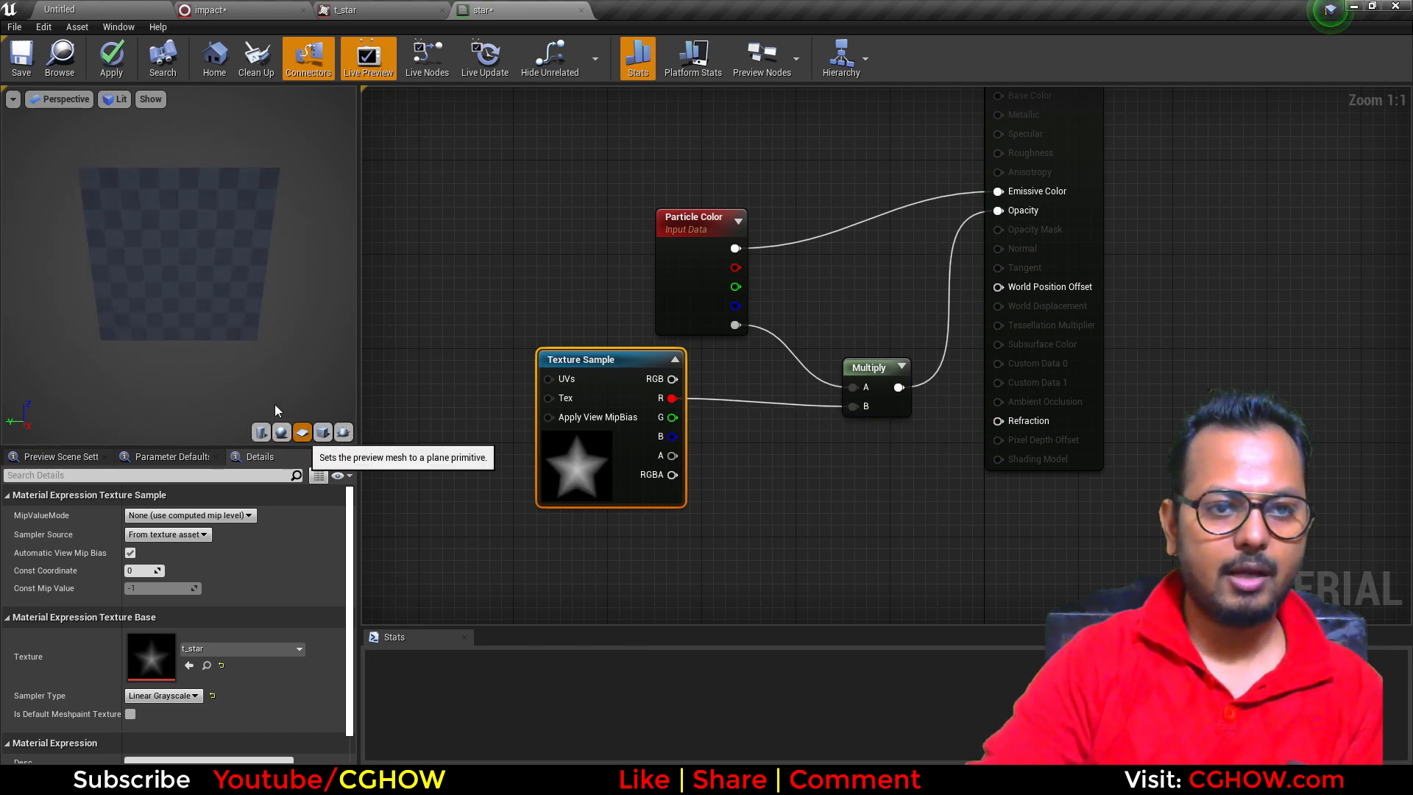
pyautogui.moveTo(638, 488); pyautogui.dragTo(461, 505)
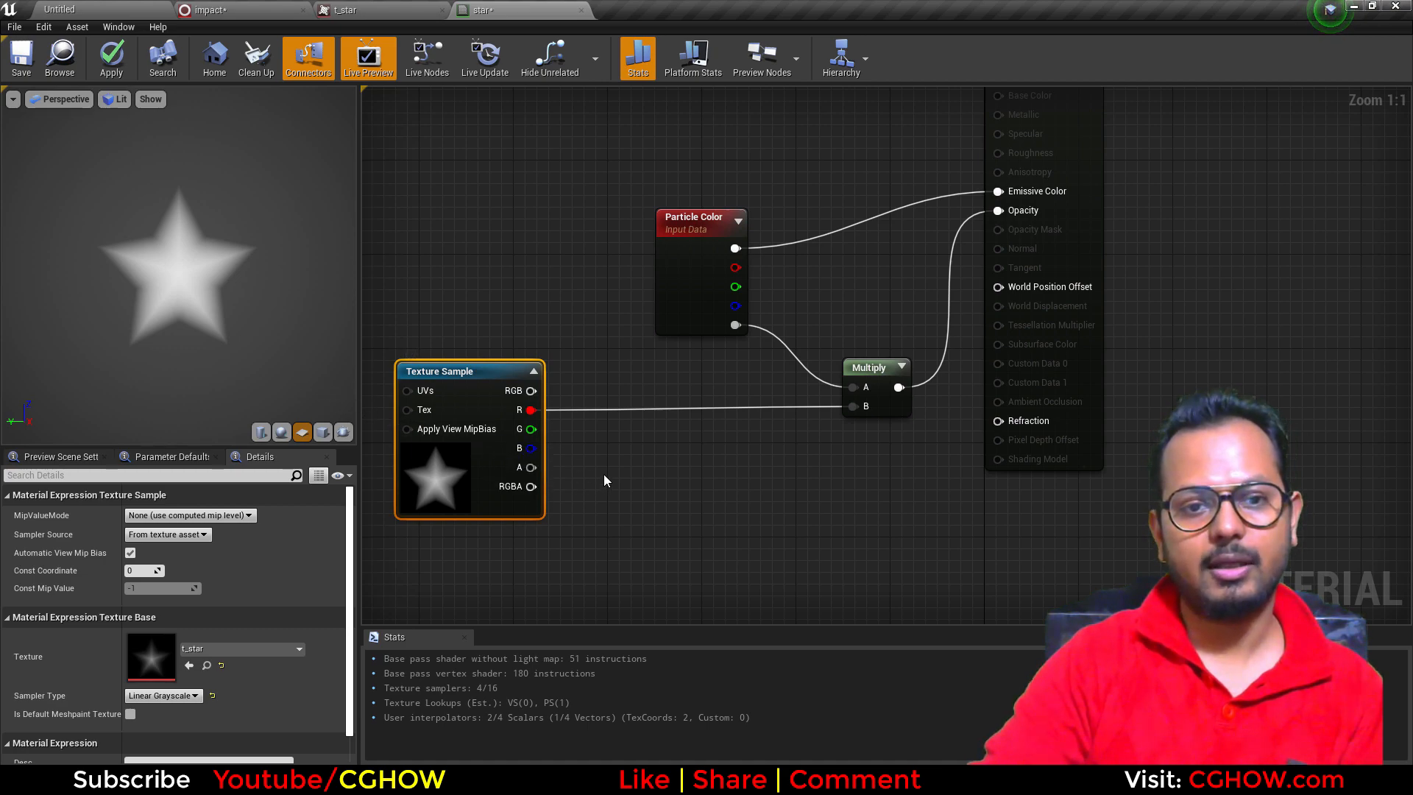
pyautogui.moveTo(443, 468); pyautogui.dragTo(490, 471)
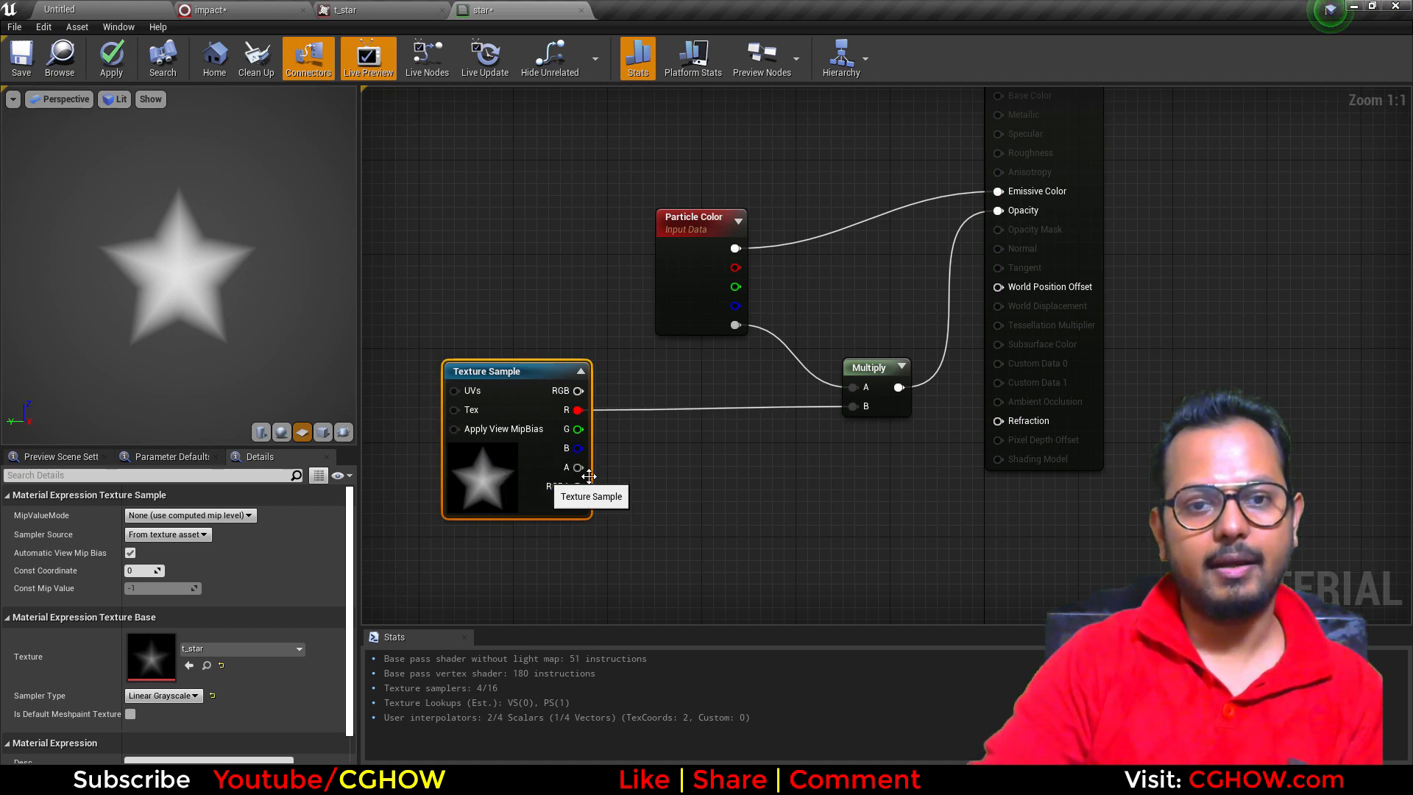
# Step: Insert a Power node between the star texture's red channel and the Multiply node, with a constant driving its exponent
pyautogui.click(636, 437)
pyautogui.moveTo(577, 409); pyautogui.dragTo(852, 406)
pyautogui.moveTo(772, 439); pyautogui.dragTo(749, 438)
pyautogui.click(631, 452)
pyautogui.moveTo(659, 476); pyautogui.dragTo(701, 445)
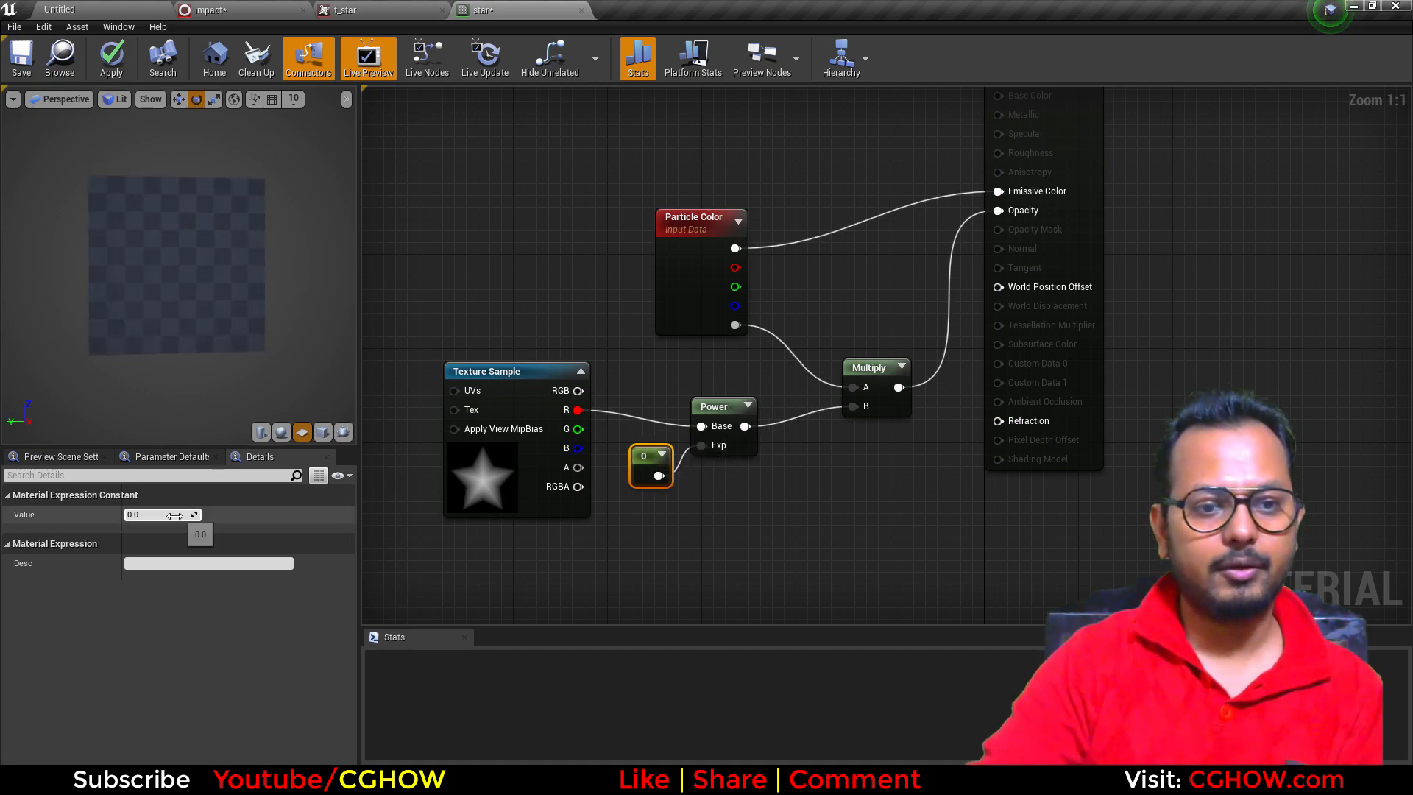
# Step: Tune the Power exponent constant by trying about 4.5, 0.5 and 0.2, and set it to 0.3
pyautogui.moveTo(174, 515); pyautogui.dragTo(166, 515)
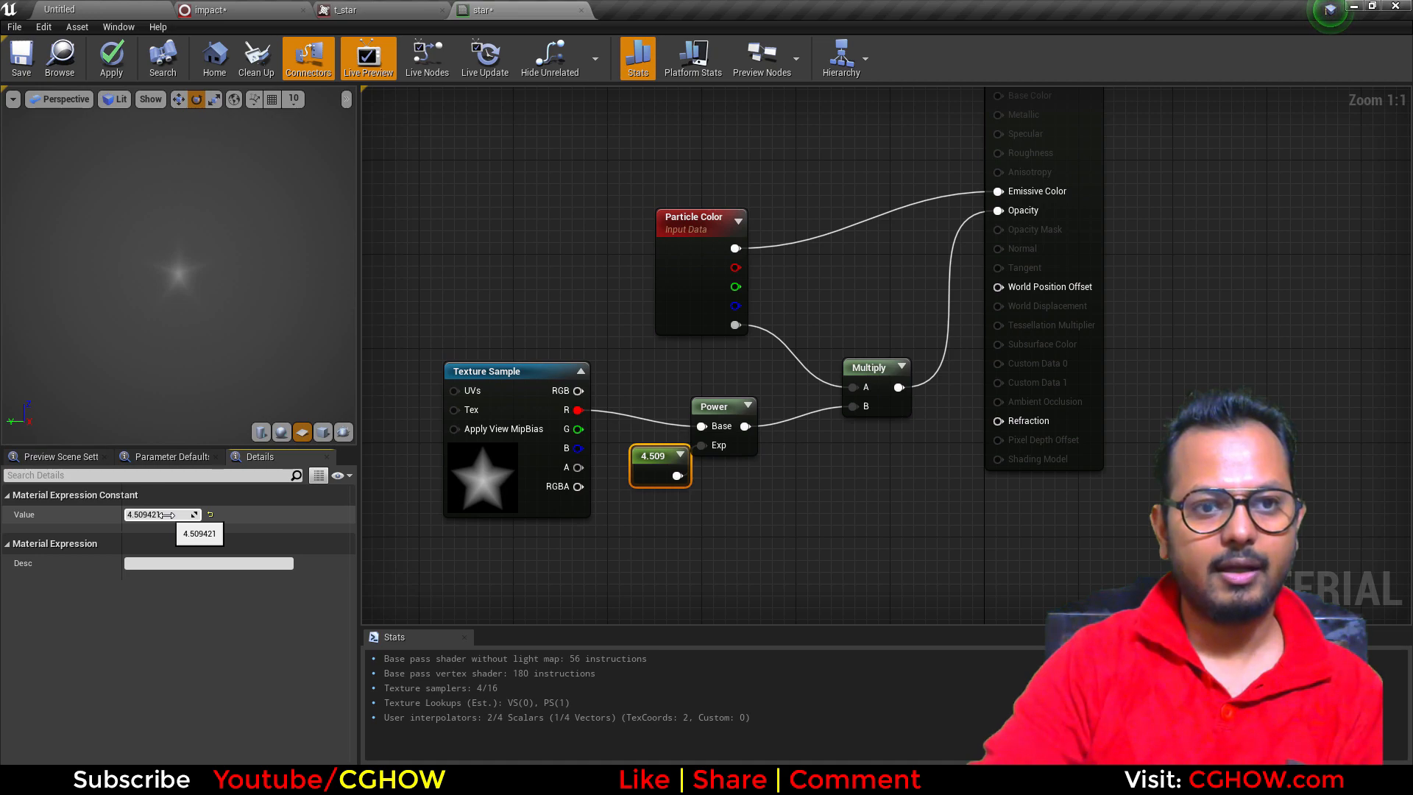
pyautogui.click(162, 514)
pyautogui.write('0.5')
pyautogui.press('Return')
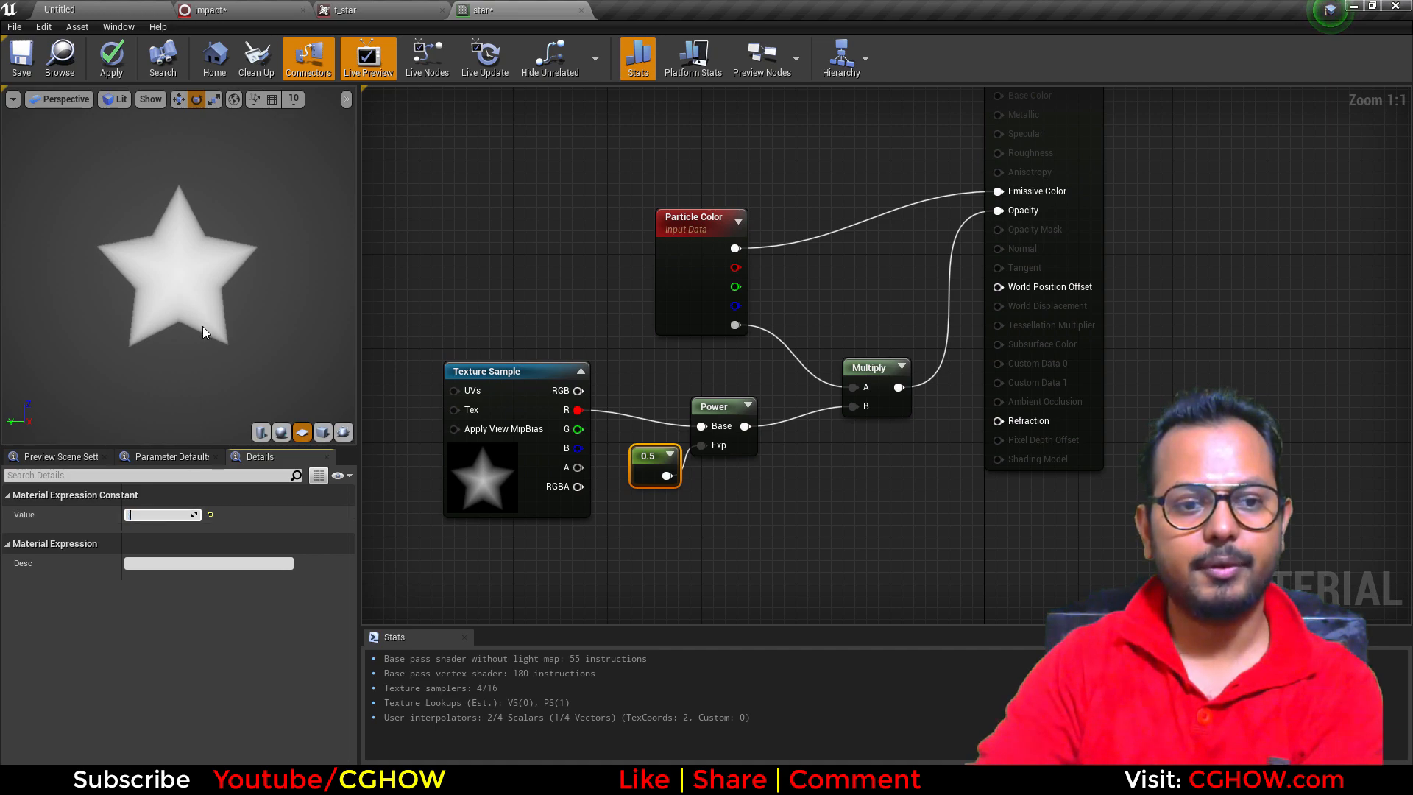
pyautogui.write('0.2')
pyautogui.press('Return')
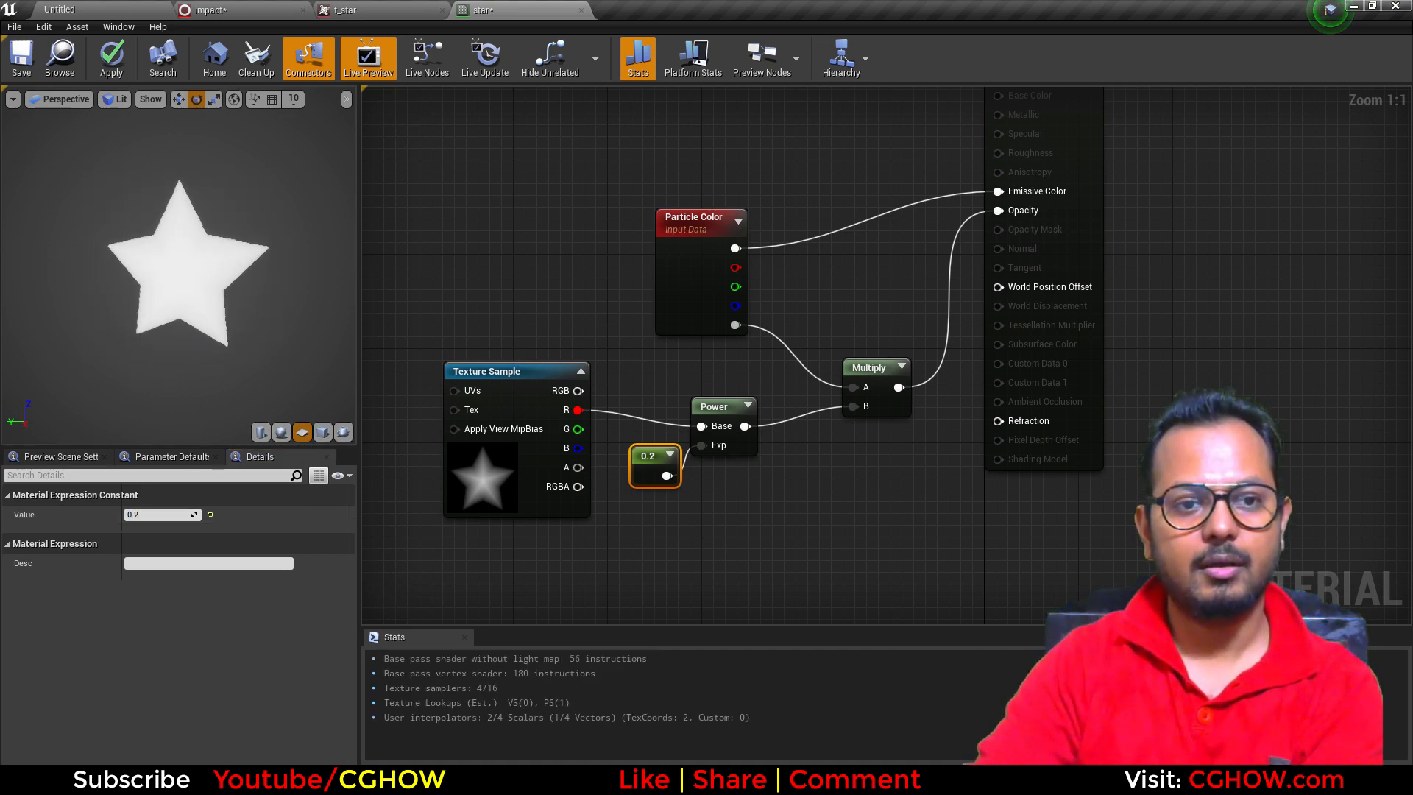
pyautogui.press('Return')
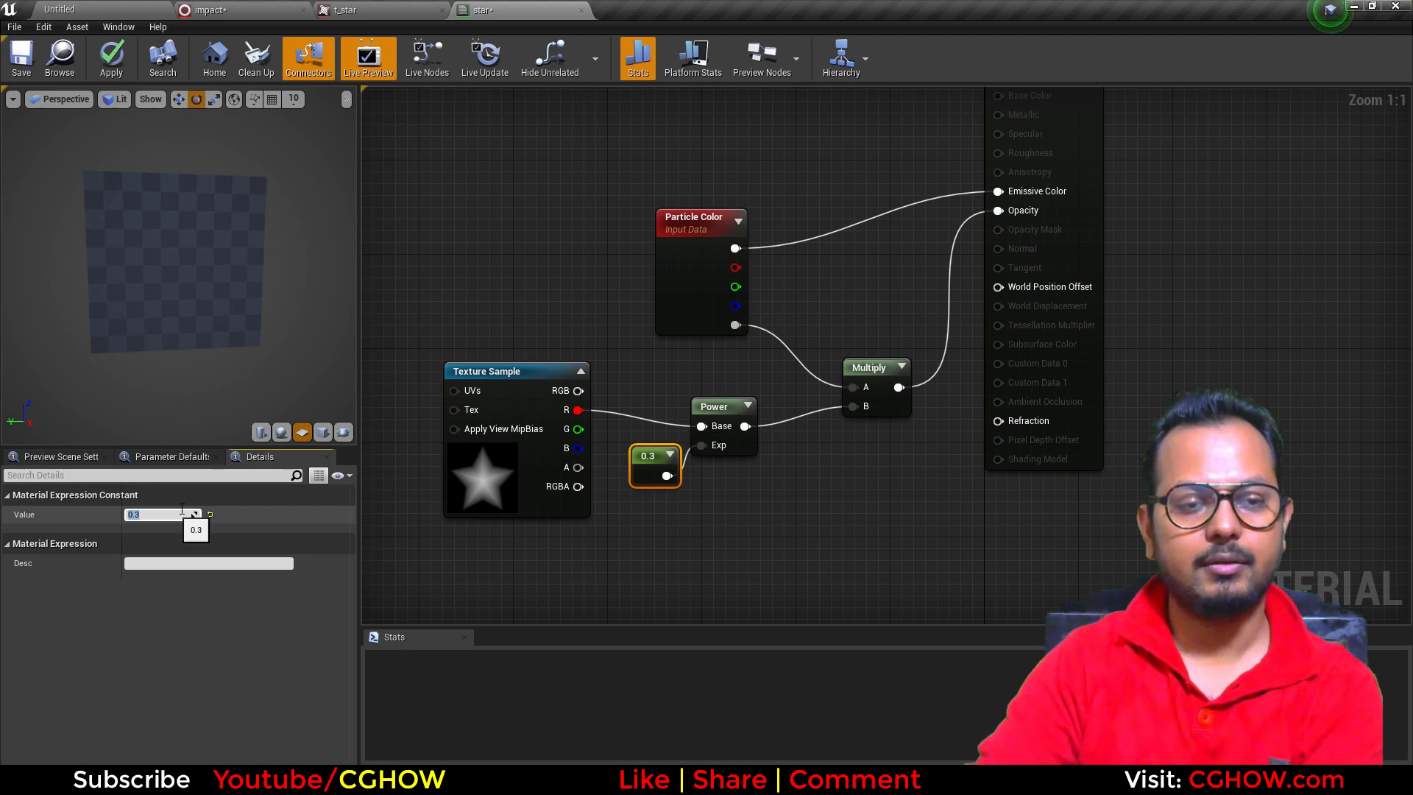
# Step: Save the star material and locate it in the flash01 content folder
pyautogui.moveTo(612, 322); pyautogui.dragTo(715, 323, button='right')
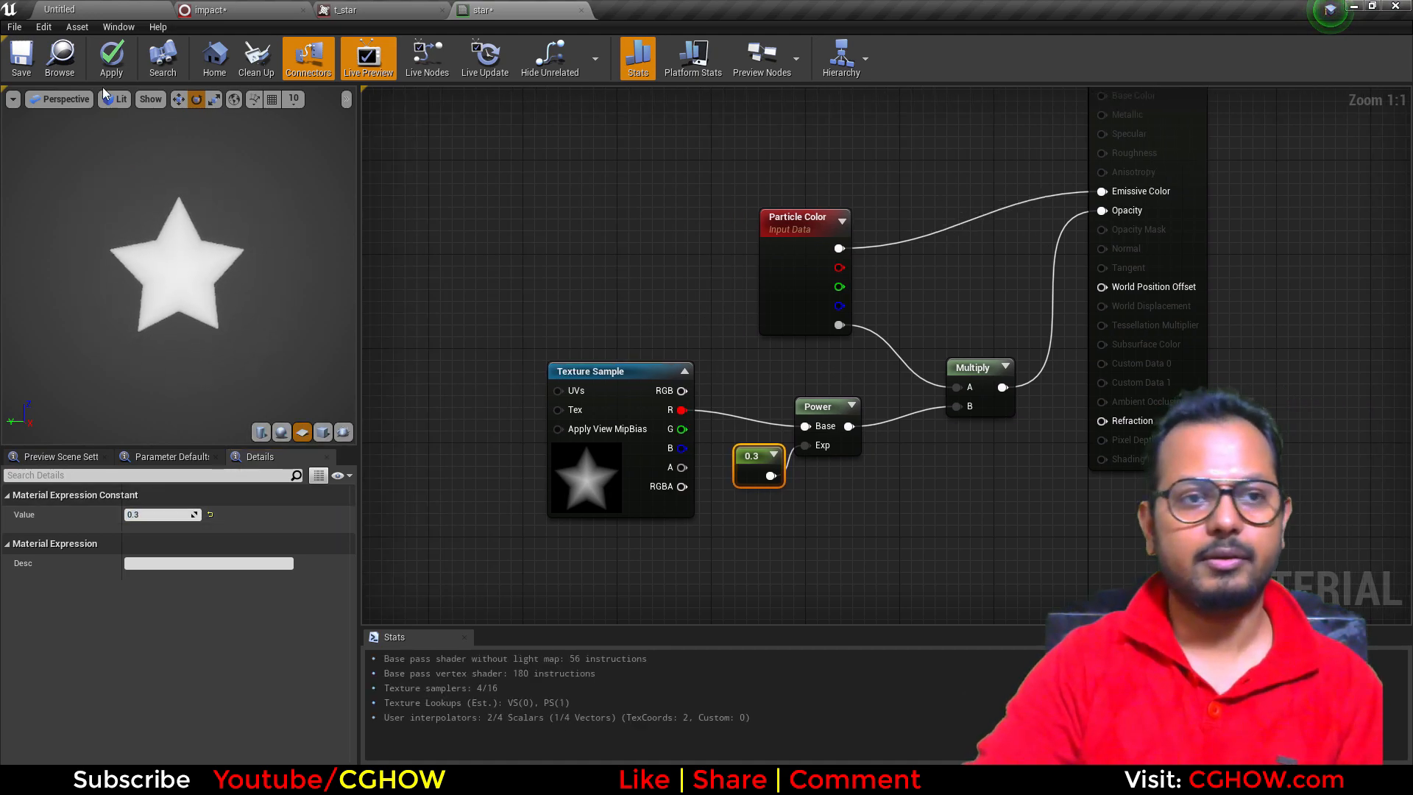
pyautogui.click(24, 57)
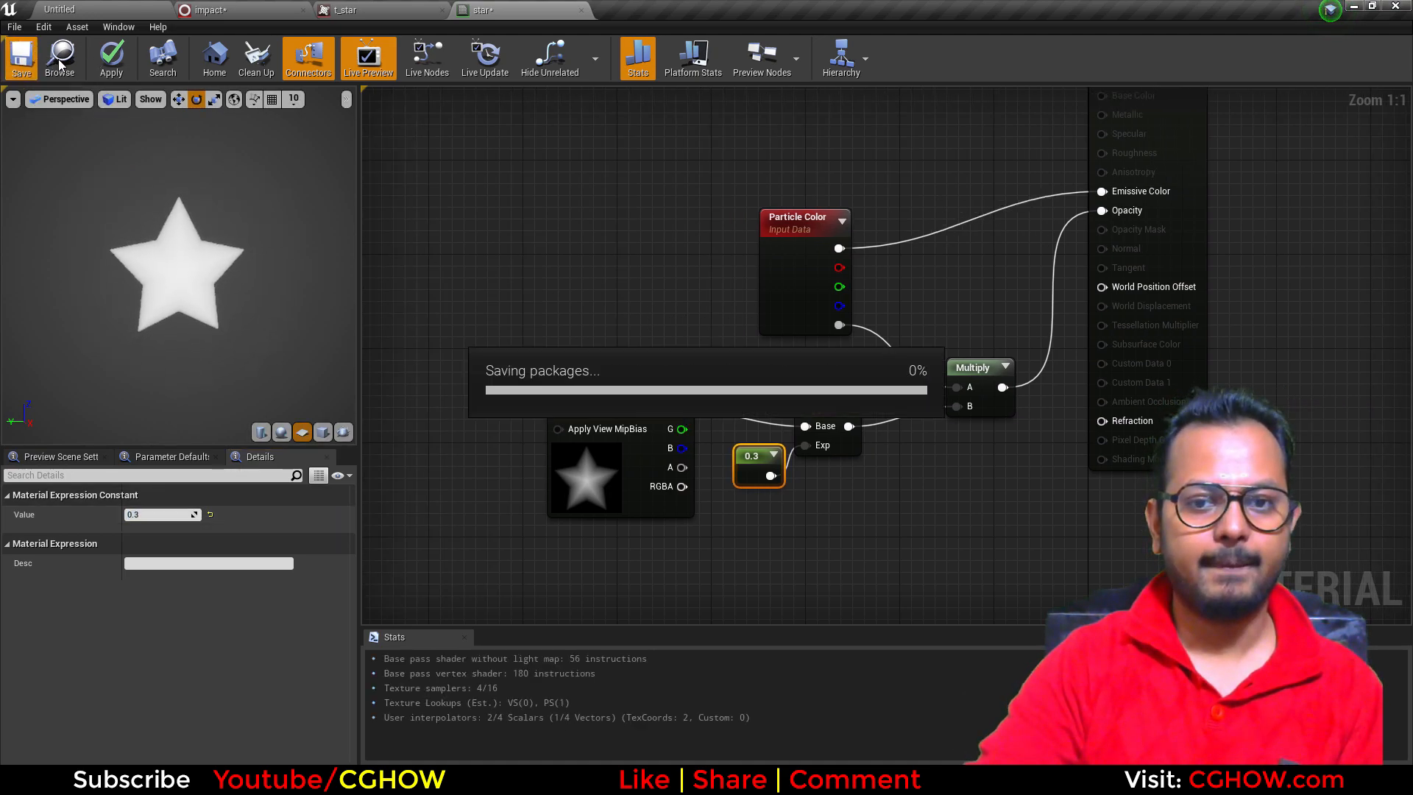
pyautogui.click(60, 57)
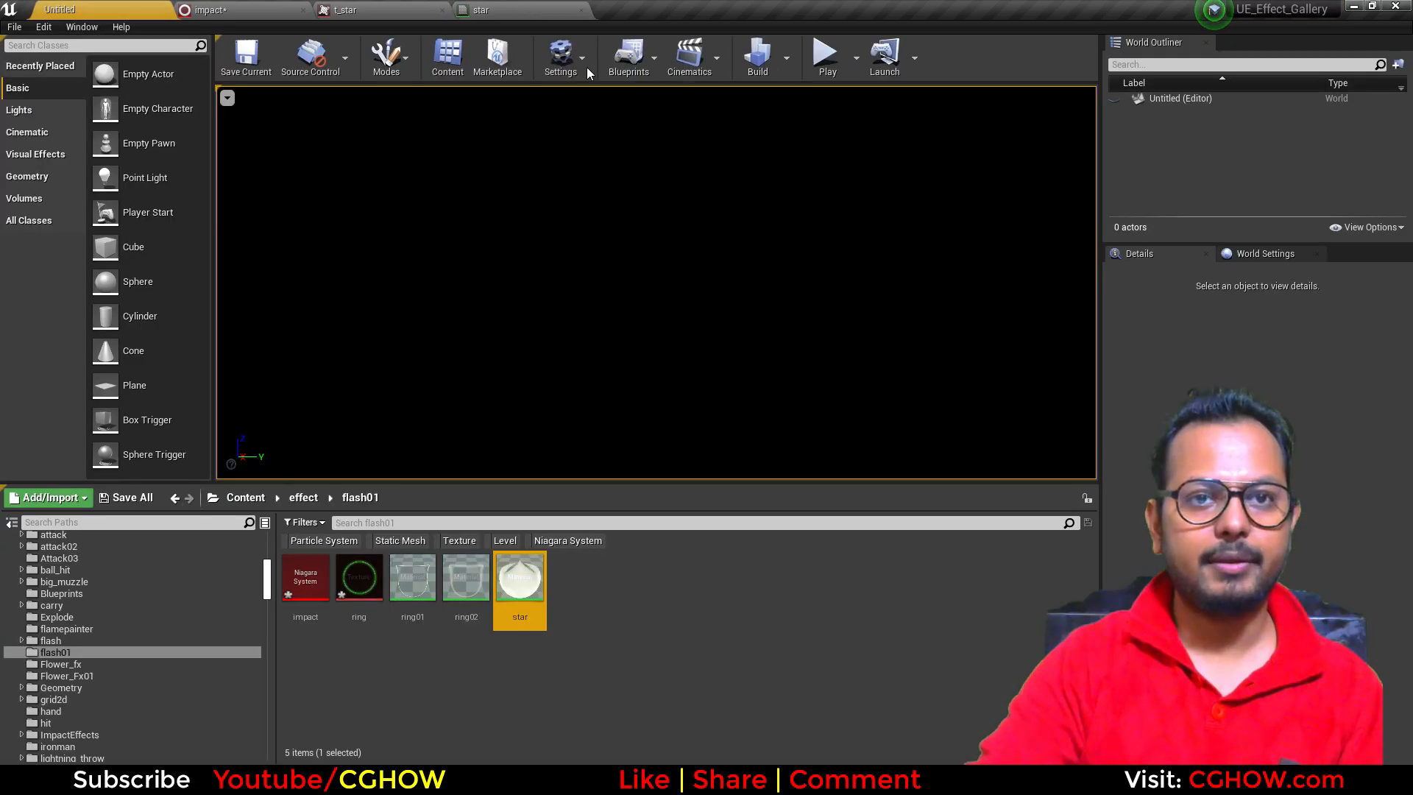
pyautogui.rightClick(627, 592)
pyautogui.click(702, 196)
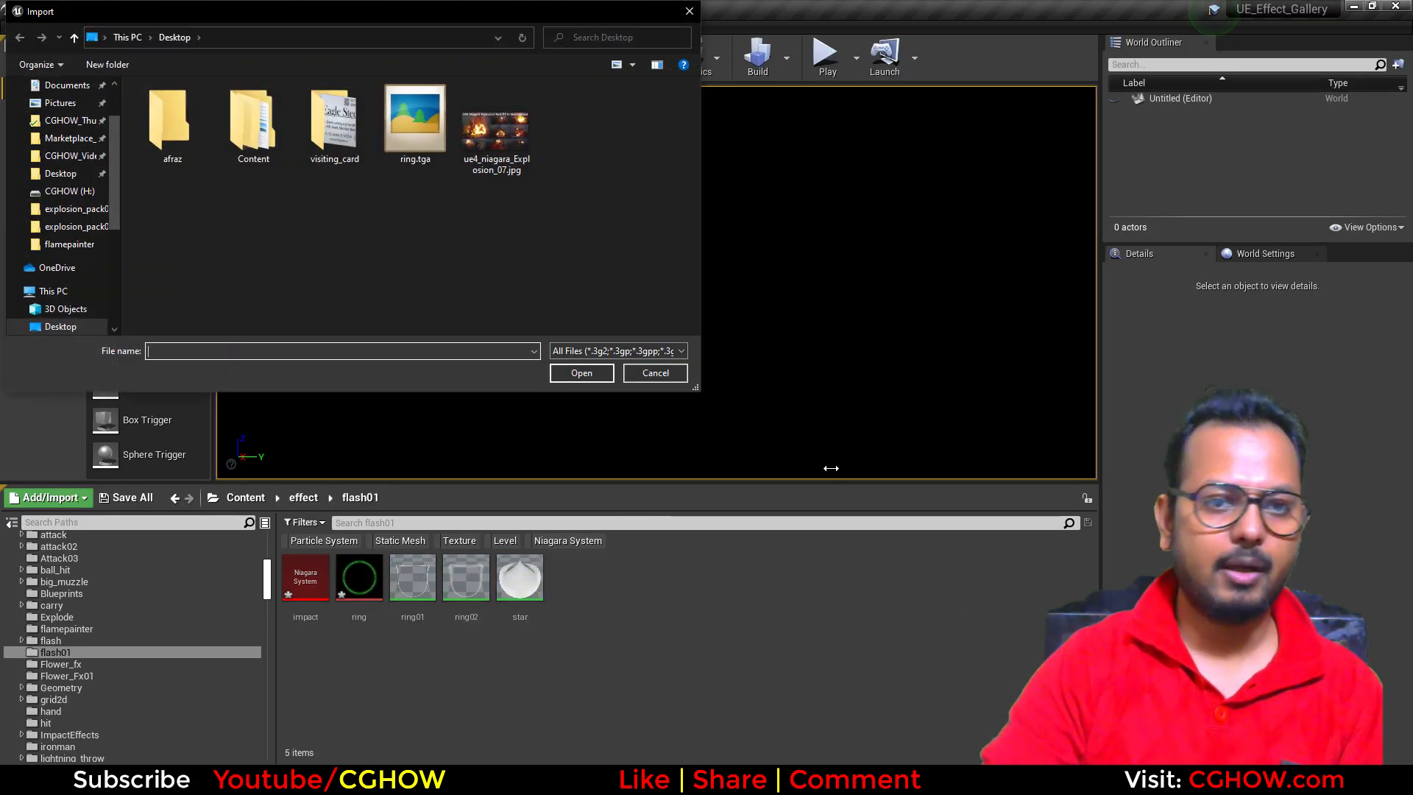
pyautogui.click(654, 373)
# Step: Duplicate the star material in the flash01 folder, name the copy spark, and open it for editing
pyautogui.rightClick(630, 661)
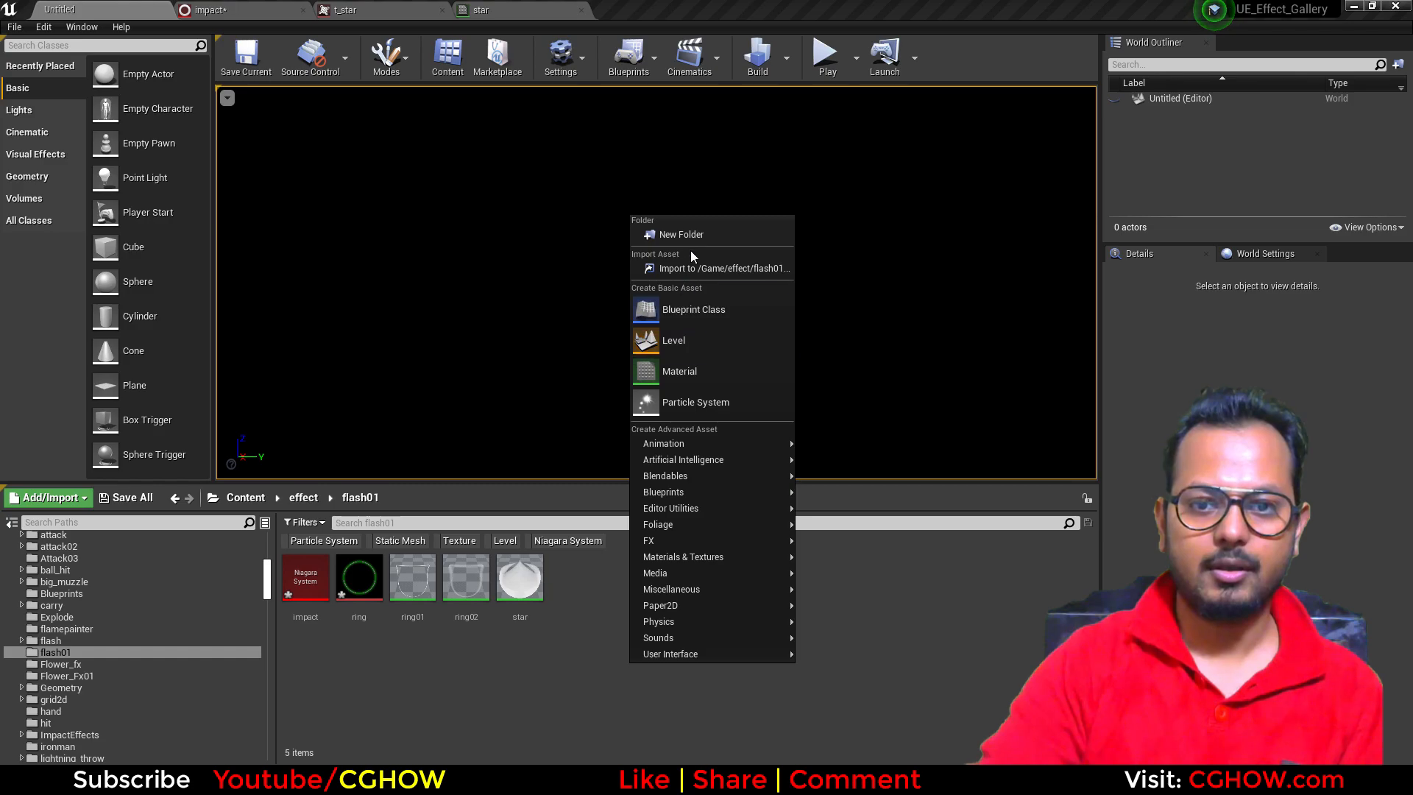
pyautogui.click(519, 581)
pyautogui.write('spark')
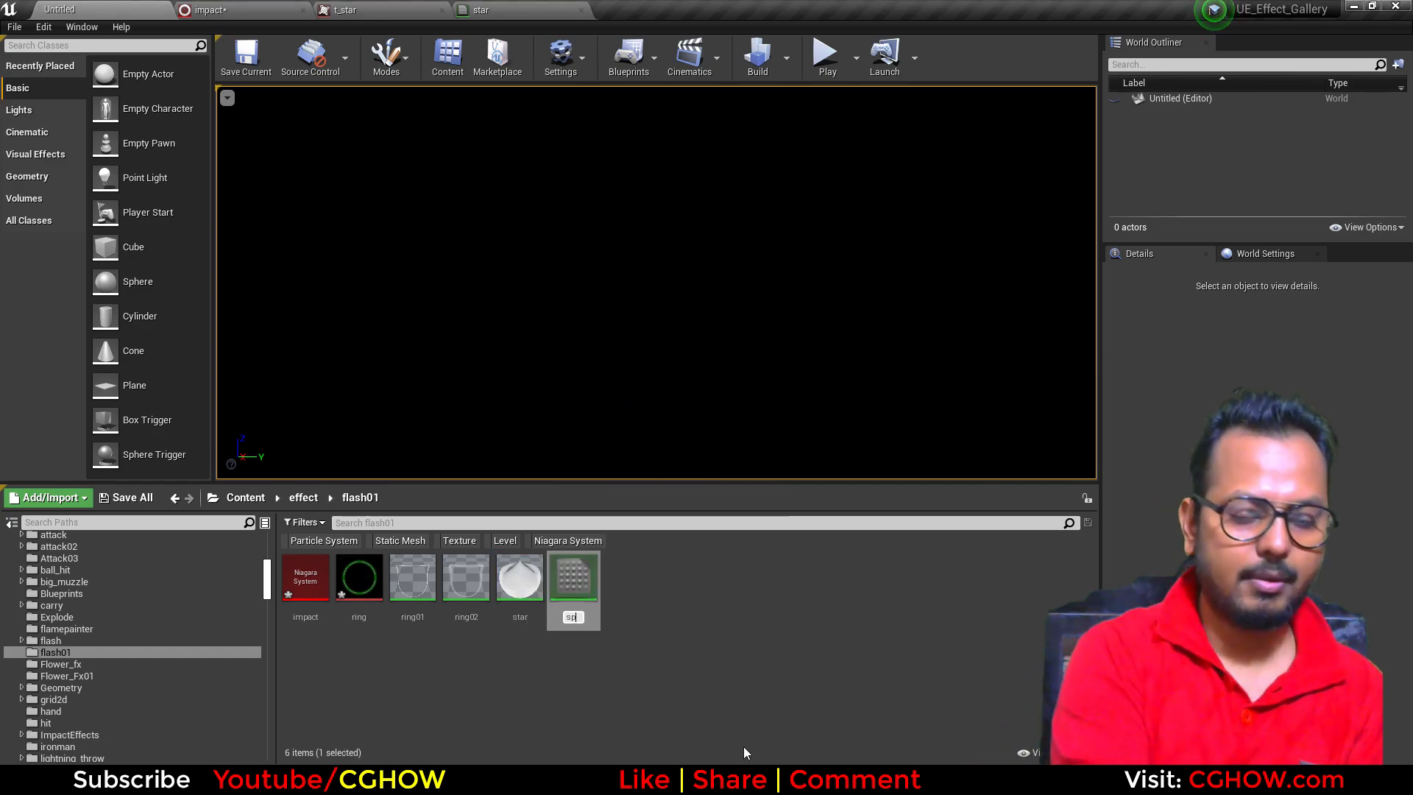
pyautogui.press('Return')
pyautogui.press('Return')
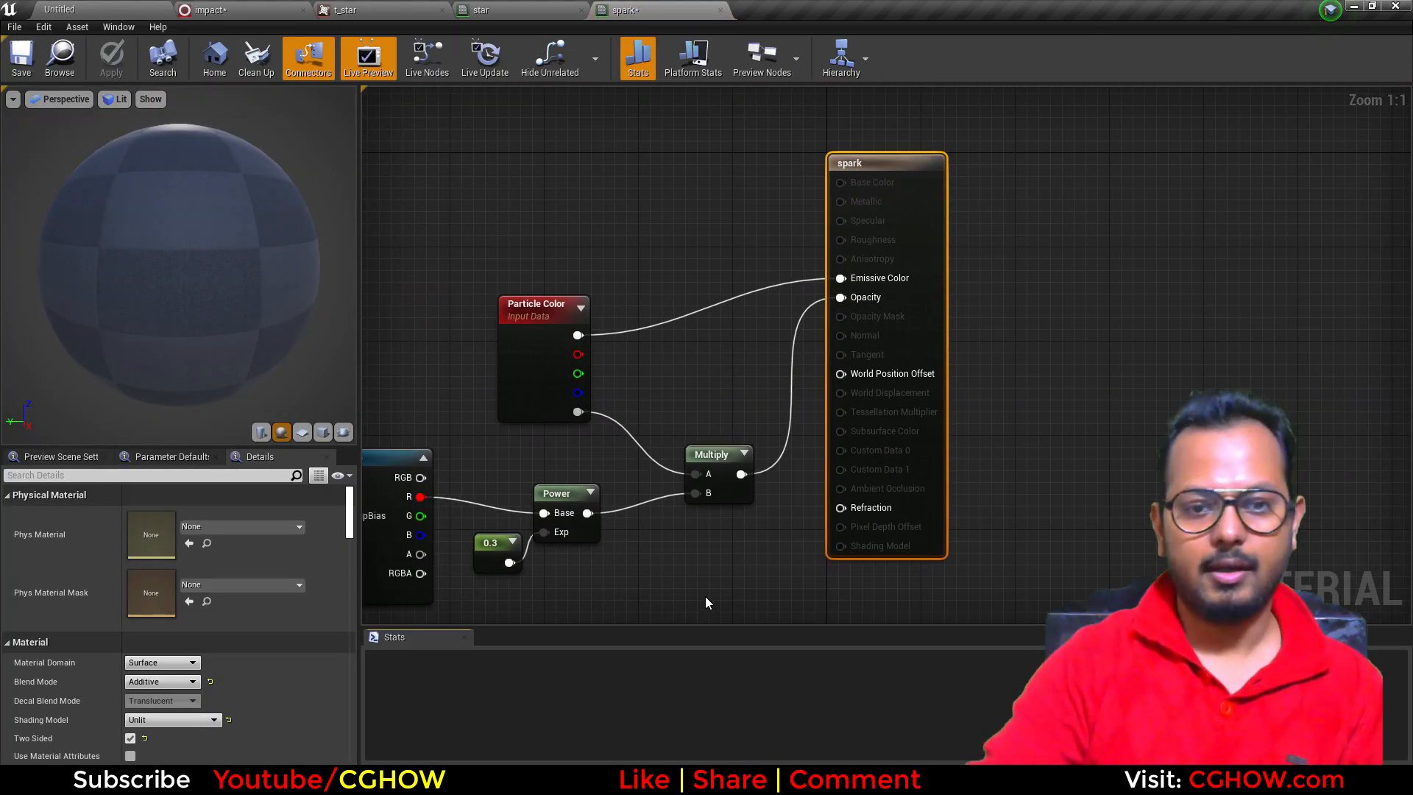
# Step: Search the material nodes for "rad" and add a RadiansToDegrees node below the Power node in the spark material
pyautogui.moveTo(761, 321); pyautogui.dragTo(830, 259, button='right')
pyautogui.rightClick(696, 434)
pyautogui.write('rad')
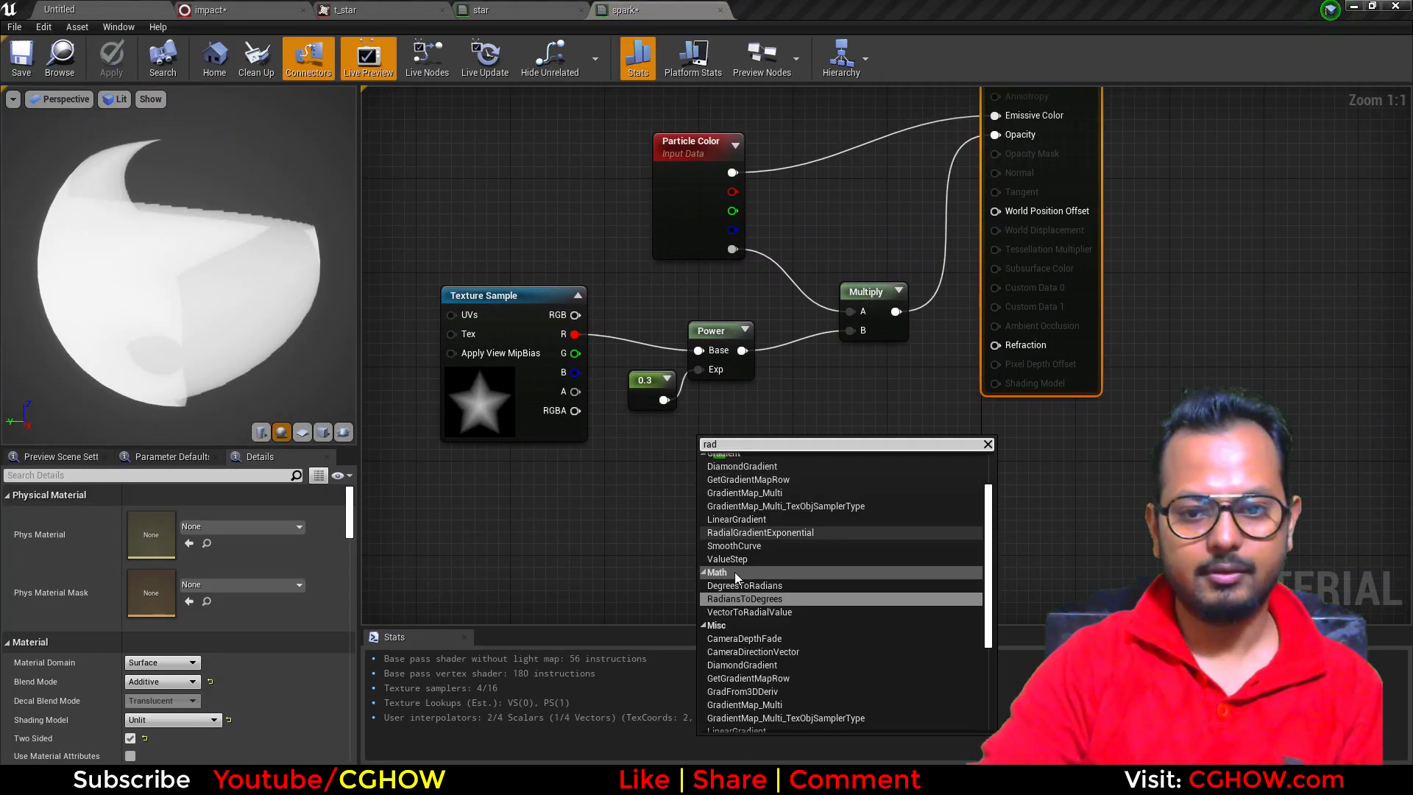
pyautogui.click(773, 597)
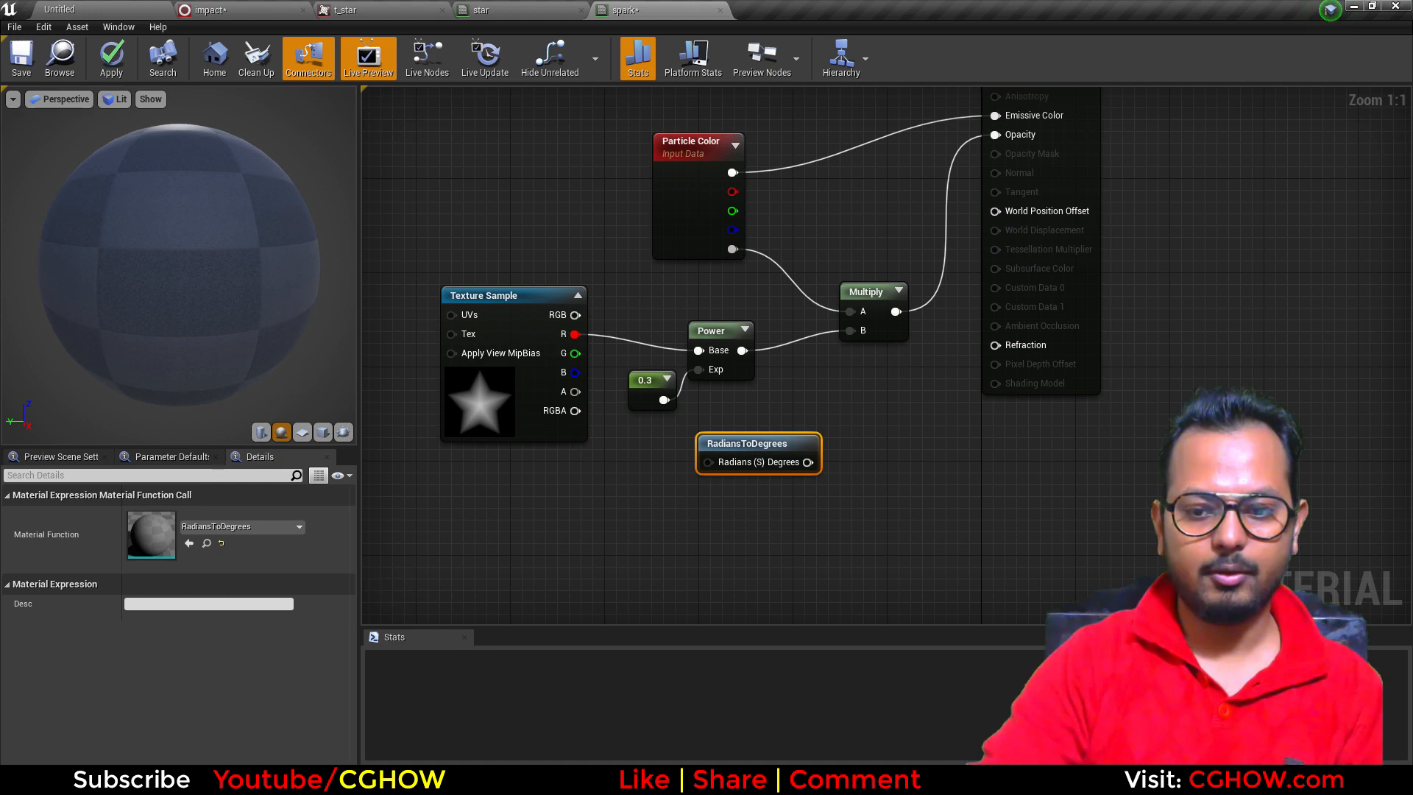
# Step: Switch to GIF Scrubber, examine the spark shapes in the hammer impact, and return to the spark material graph
pyautogui.hotkey('alt', 'Tab')
pyautogui.moveTo(423, 655)
pyautogui.mouseDown()
pyautogui.moveTo(398, 653)
pyautogui.moveTo(456, 655)
pyautogui.mouseUp()
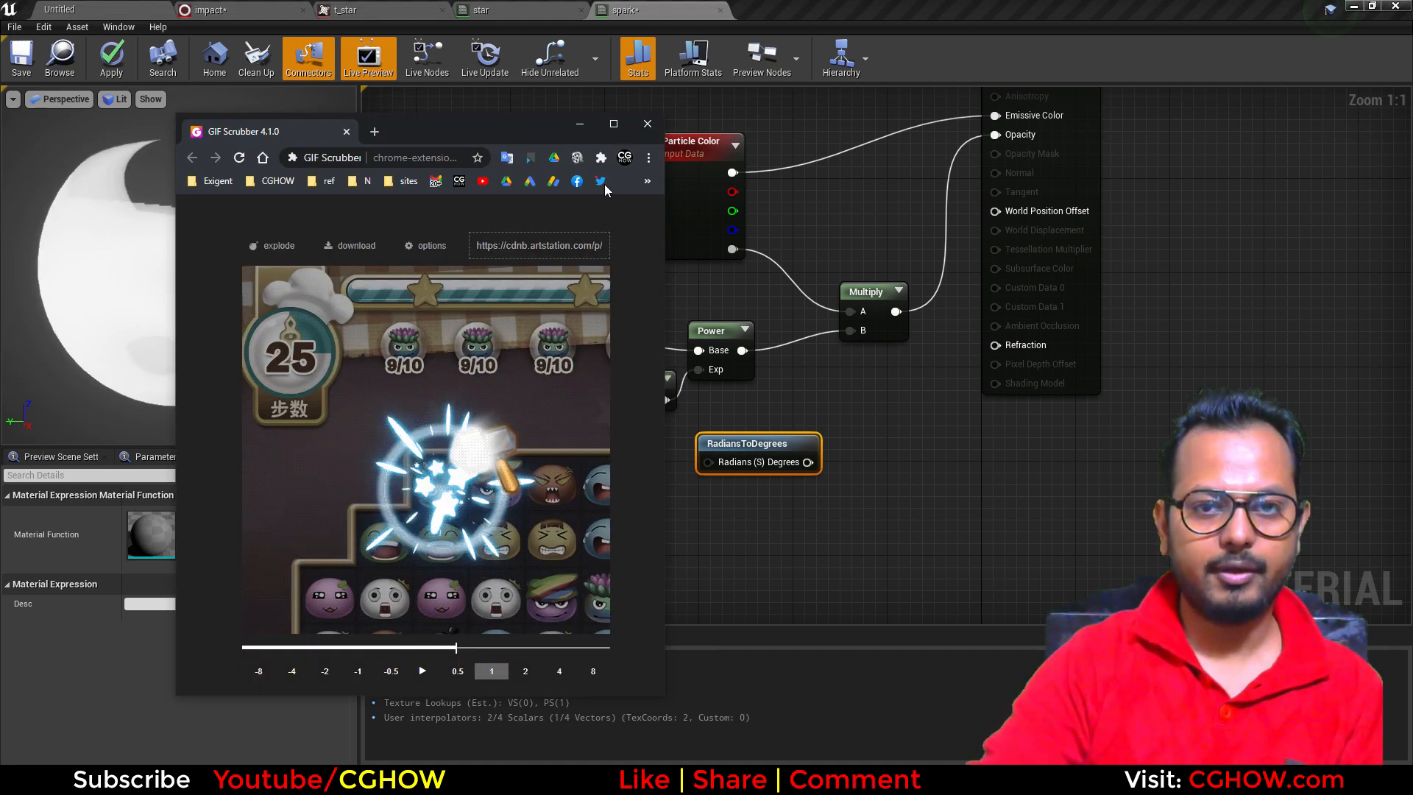
pyautogui.click(580, 124)
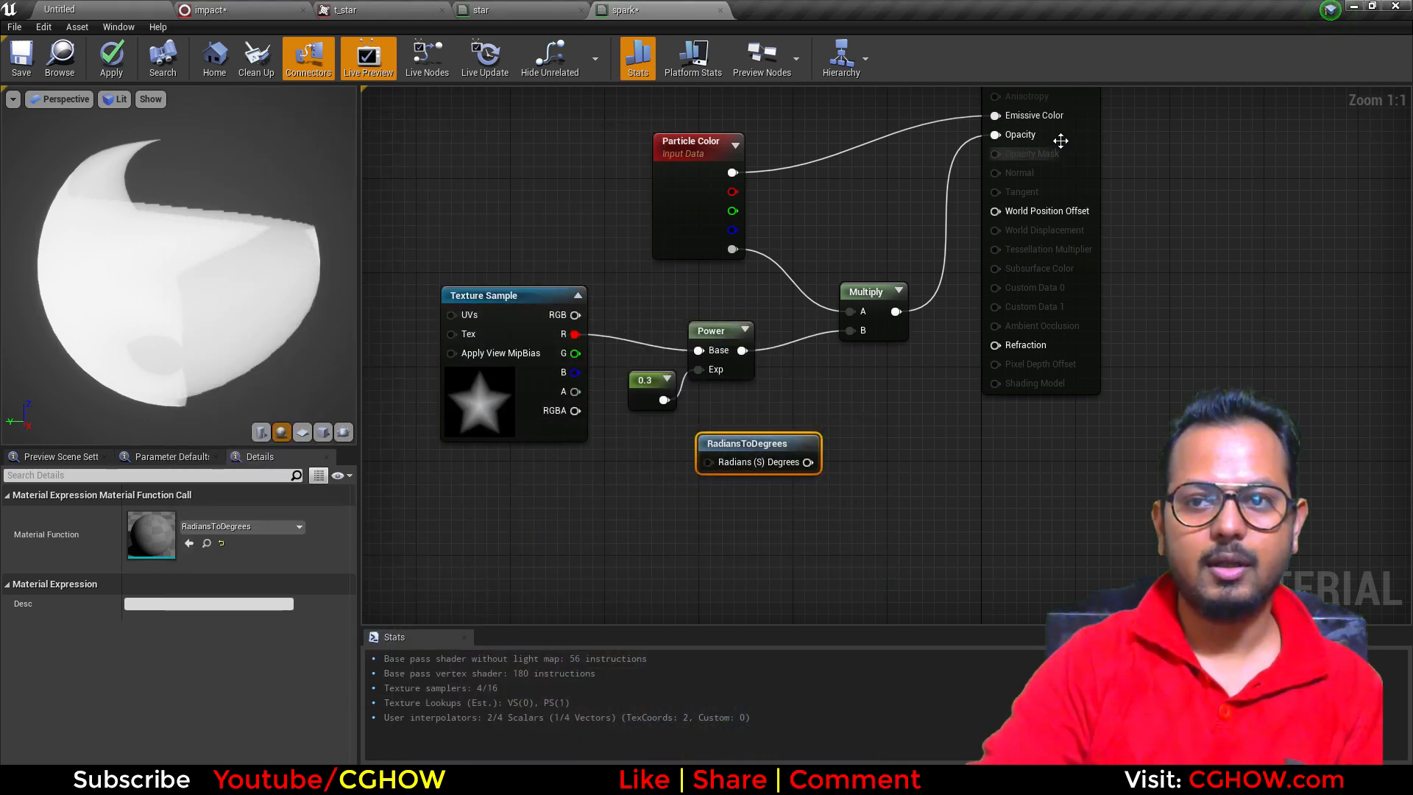
pyautogui.moveTo(820, 381); pyautogui.dragTo(832, 426, button='right')
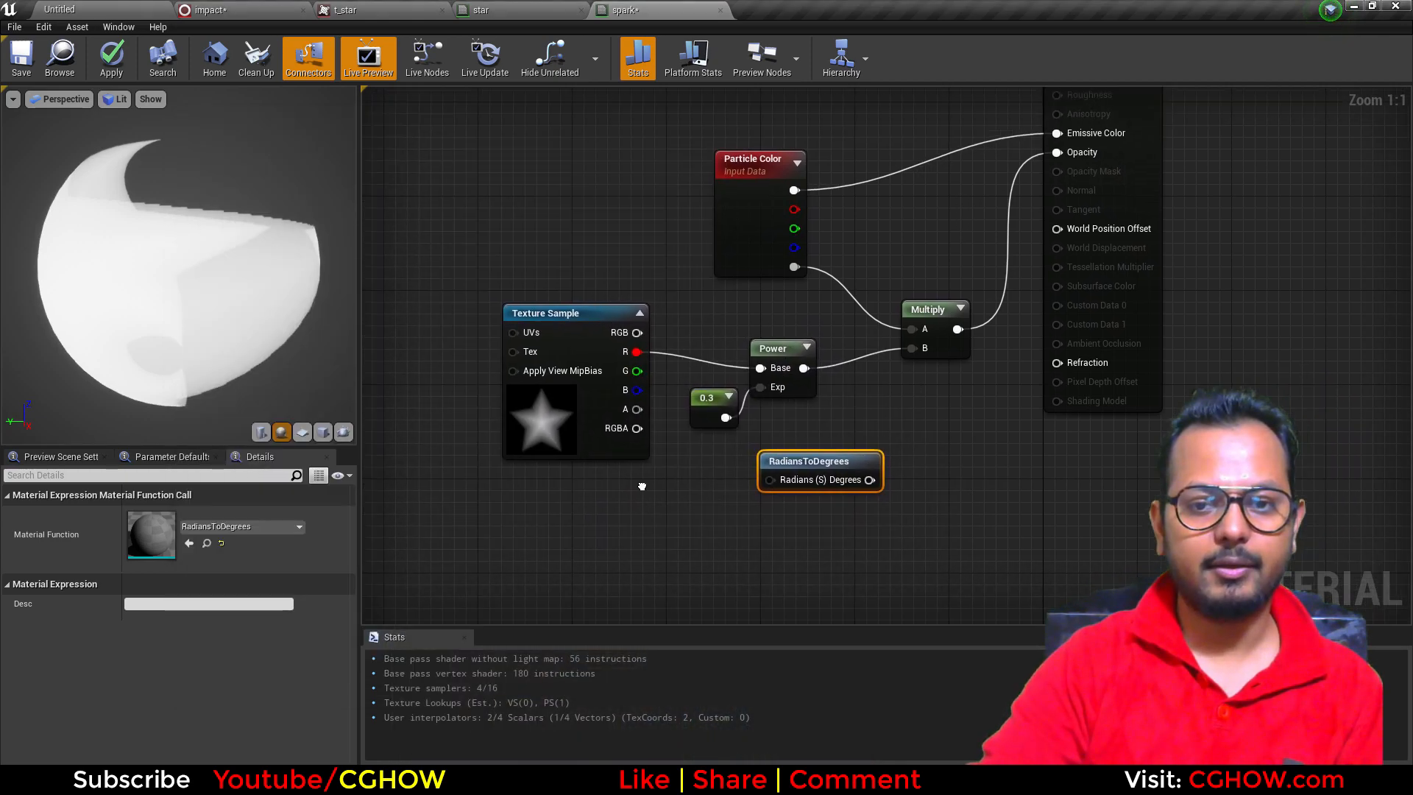
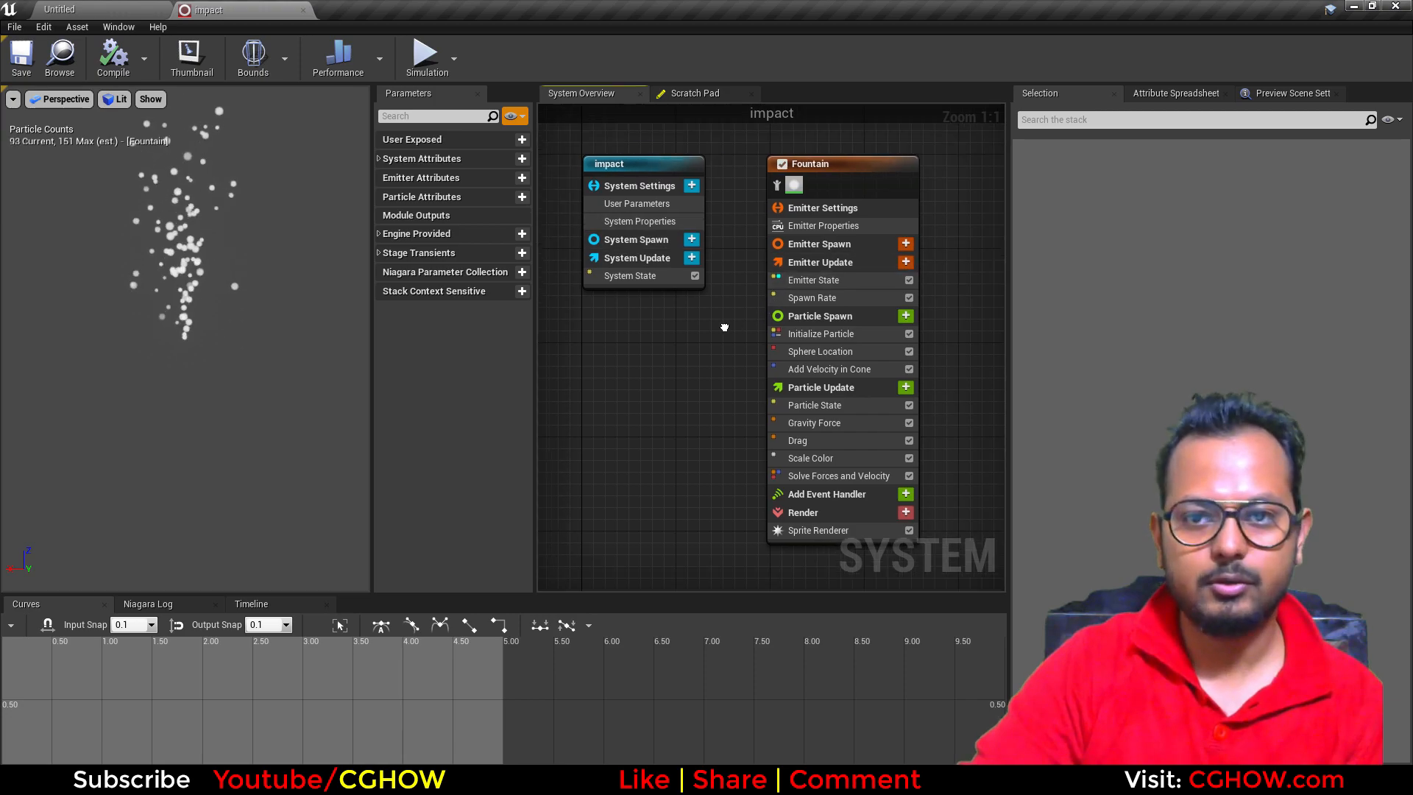
# Step: Rename the Fountain emitter in the impact system to ring and bring up the system's timeline
pyautogui.doubleClick(734, 191)
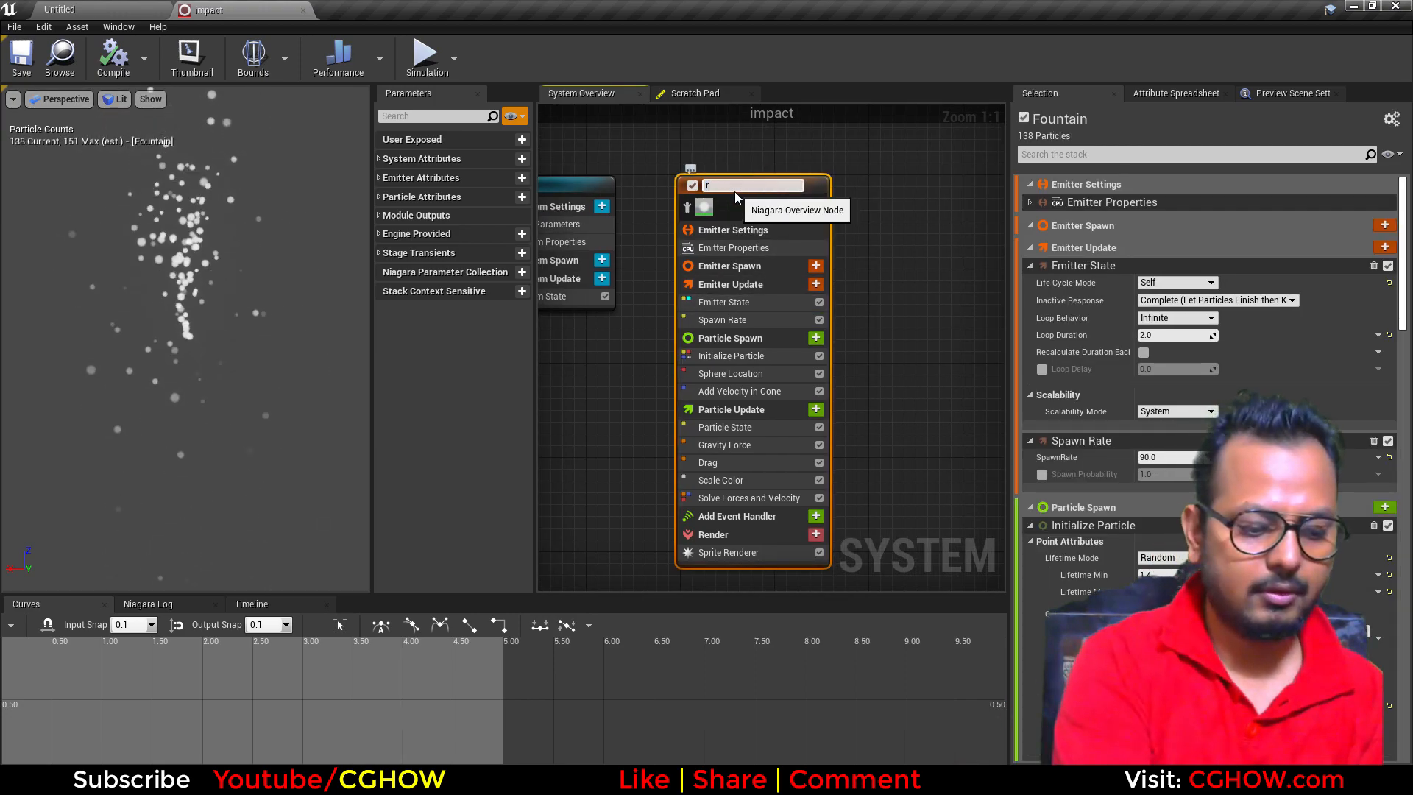
pyautogui.write('ring')
pyautogui.press('Return')
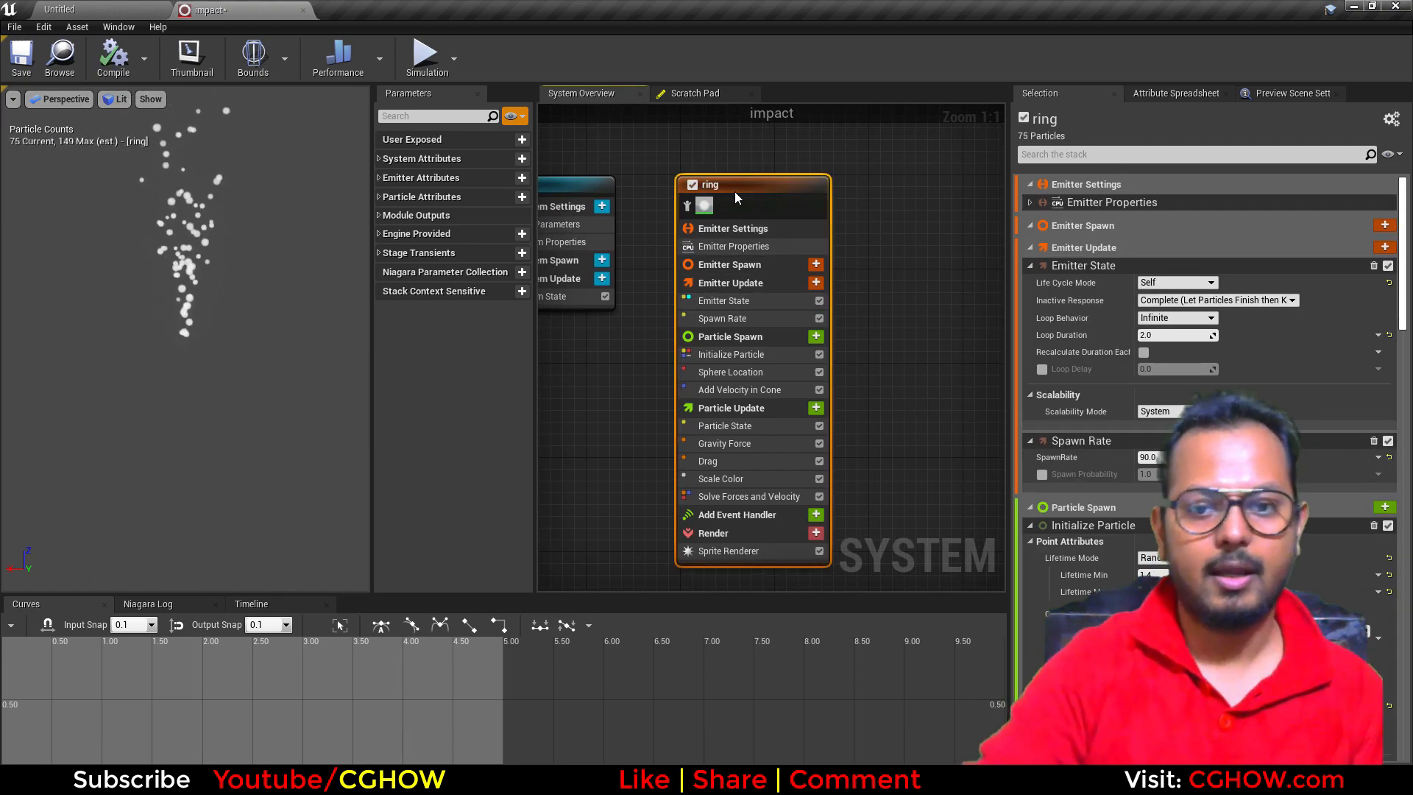
pyautogui.click(736, 550)
pyautogui.click(251, 603)
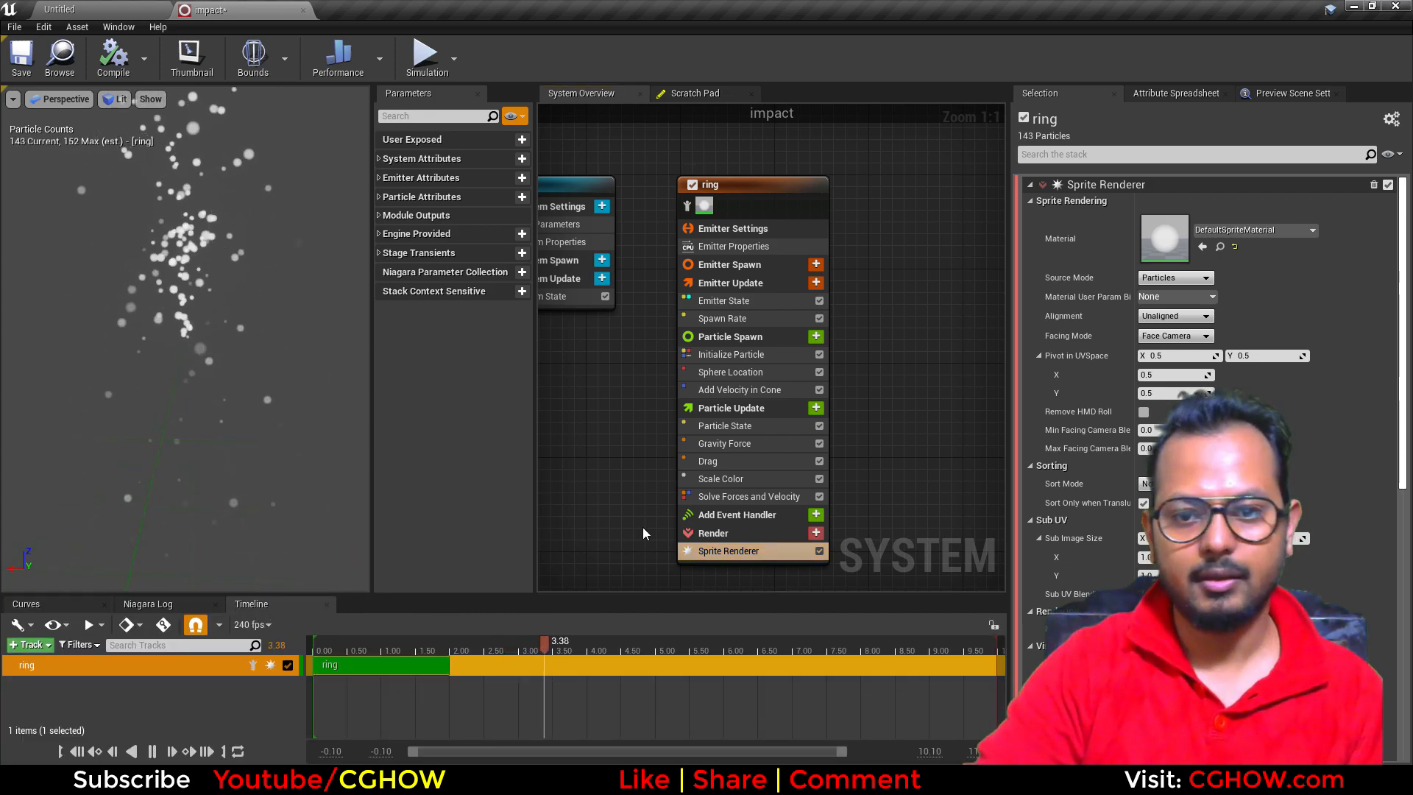
# Step: Delete the Scale Color, Drag, Gravity Force, Add Velocity in Cone and Sphere Location modules from the ring emitter
pyautogui.click(727, 481)
pyautogui.press('Delete')
pyautogui.click(727, 460)
pyautogui.press('Delete')
pyautogui.click(734, 440)
pyautogui.press('Delete')
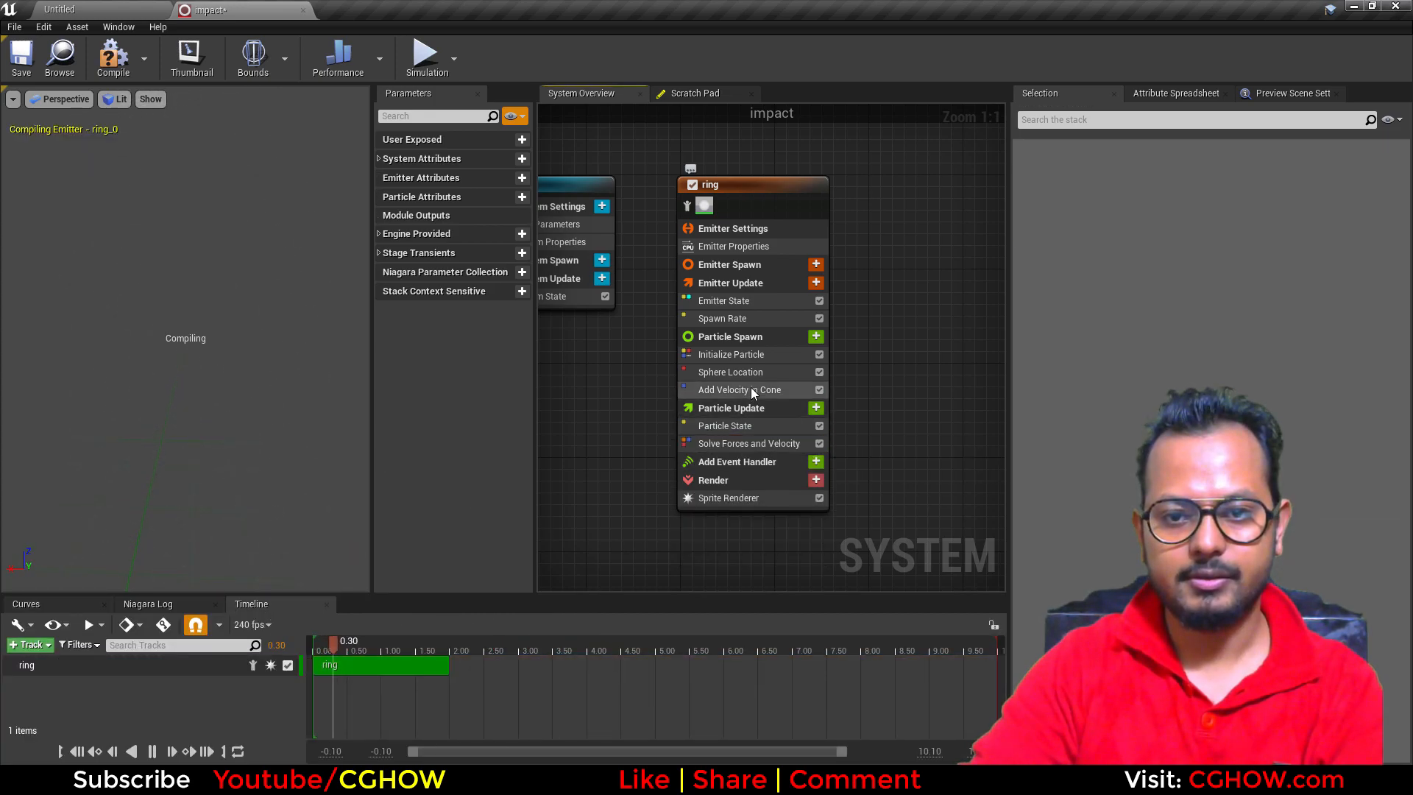
pyautogui.click(750, 388)
pyautogui.press('Delete')
pyautogui.click(743, 370)
pyautogui.press('Delete')
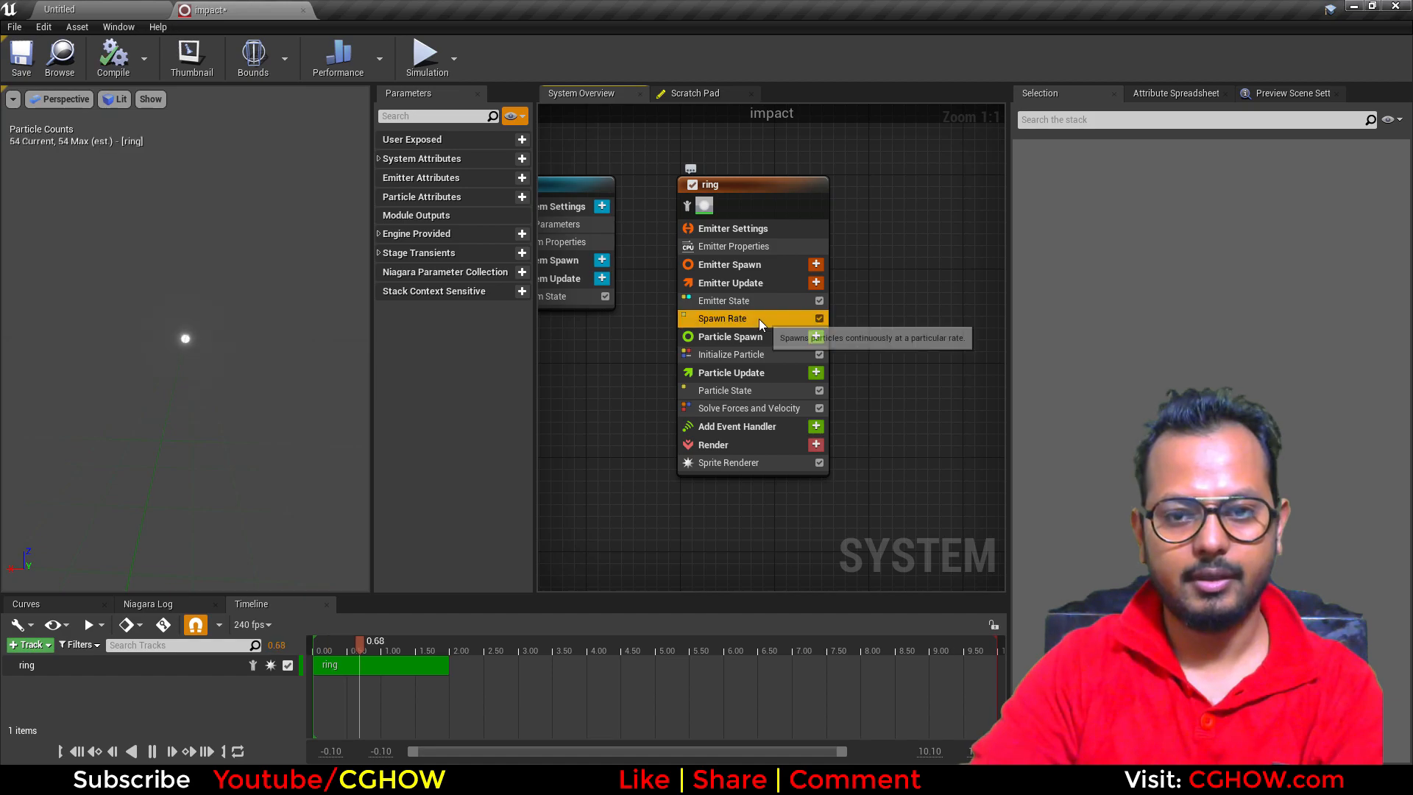
# Step: Replace the ring emitter's Spawn Rate module with Spawn Burst Instantaneous and set its Spawn Count to 2
pyautogui.click(815, 282)
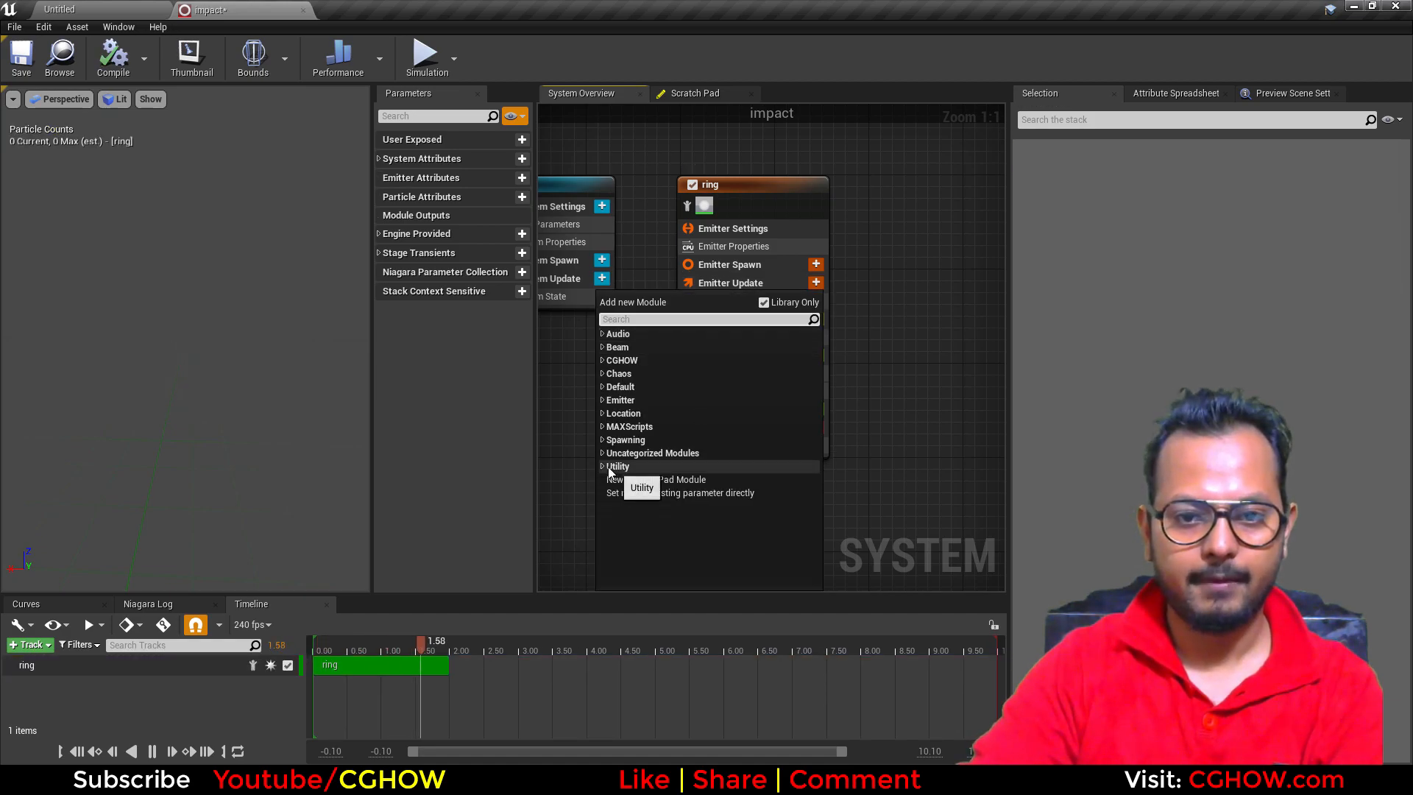
pyautogui.click(606, 440)
pyautogui.click(651, 454)
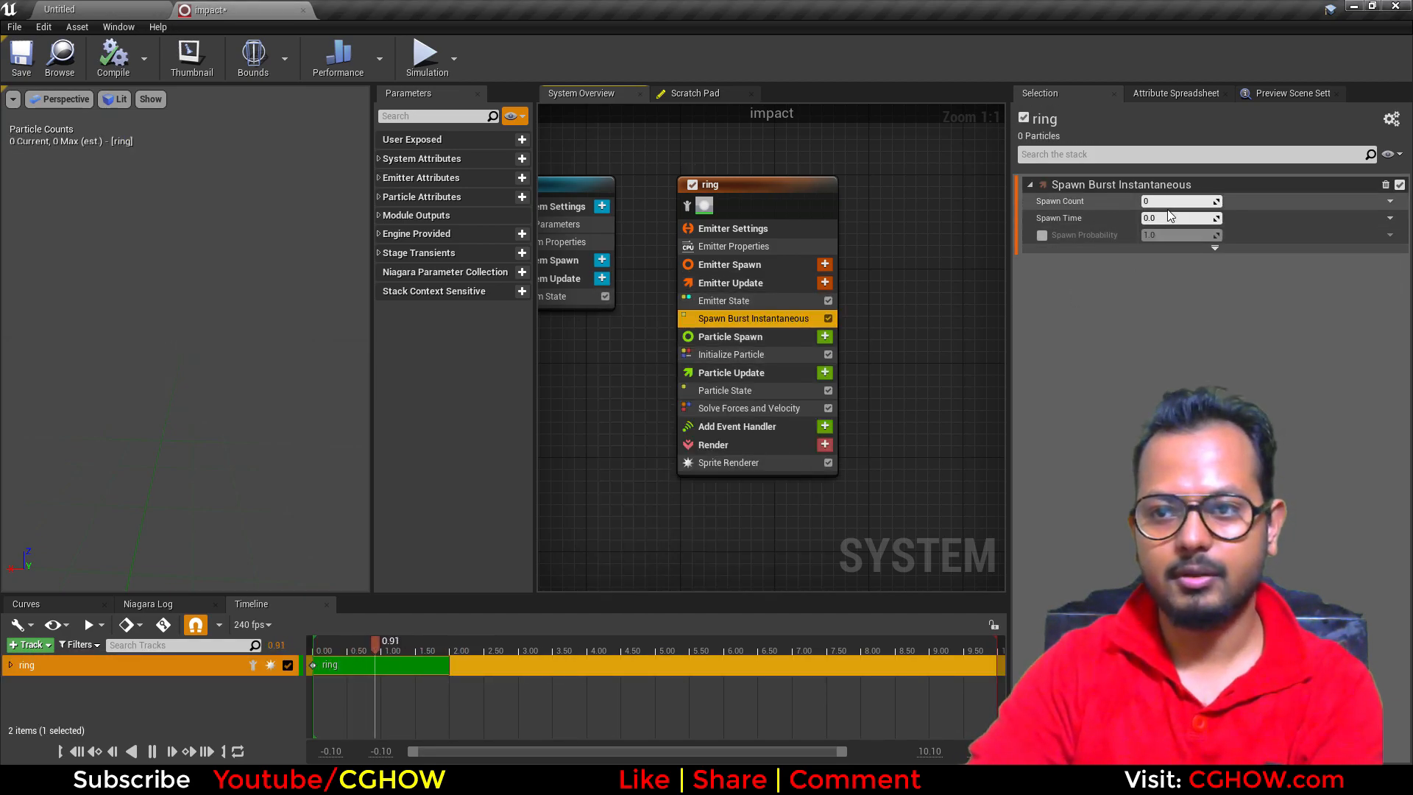
pyautogui.click(1156, 203)
pyautogui.write('2')
pyautogui.press('Return')
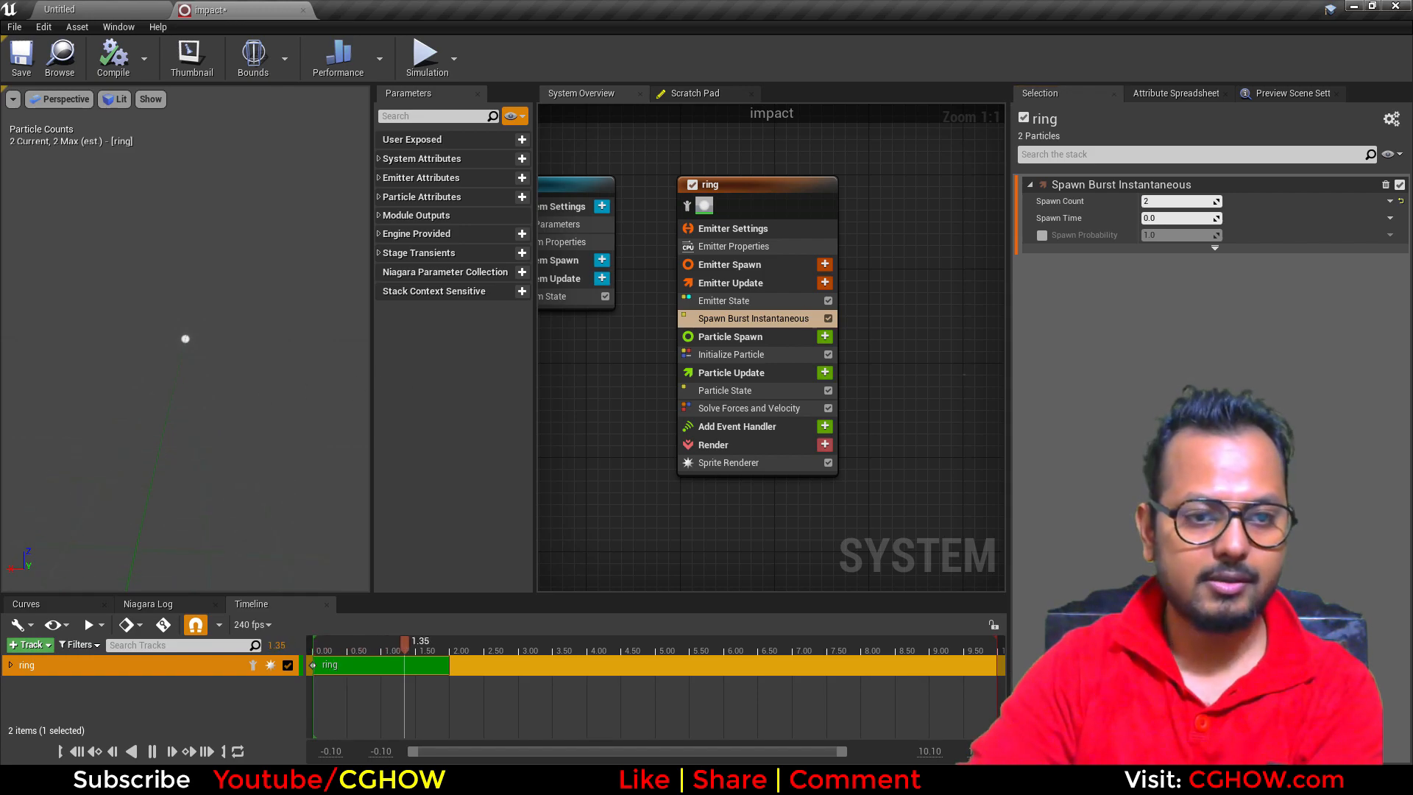
# Step: Assign the ring01 material to the ring emitter's Sprite Renderer
pyautogui.click(761, 457)
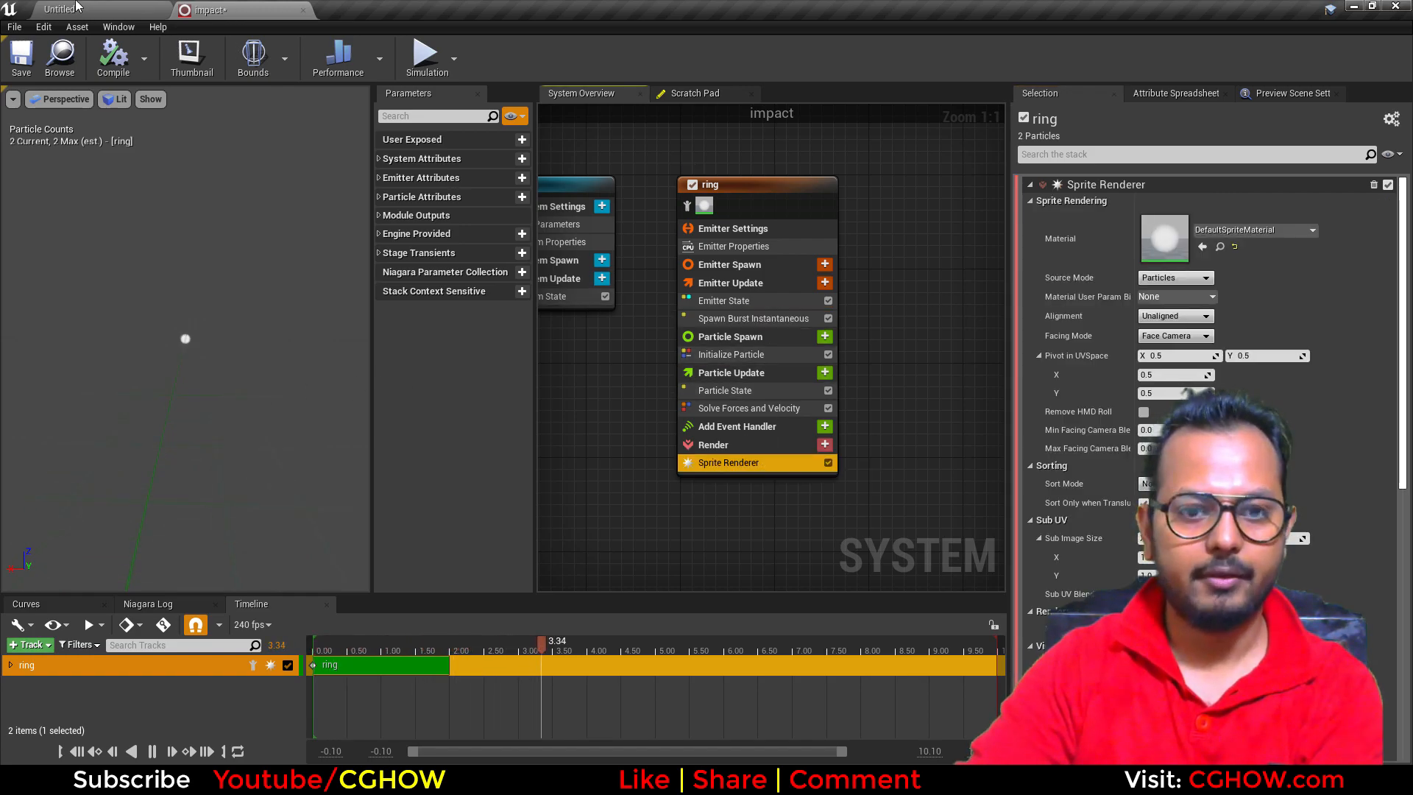
pyautogui.click(140, 9)
pyautogui.click(204, 8)
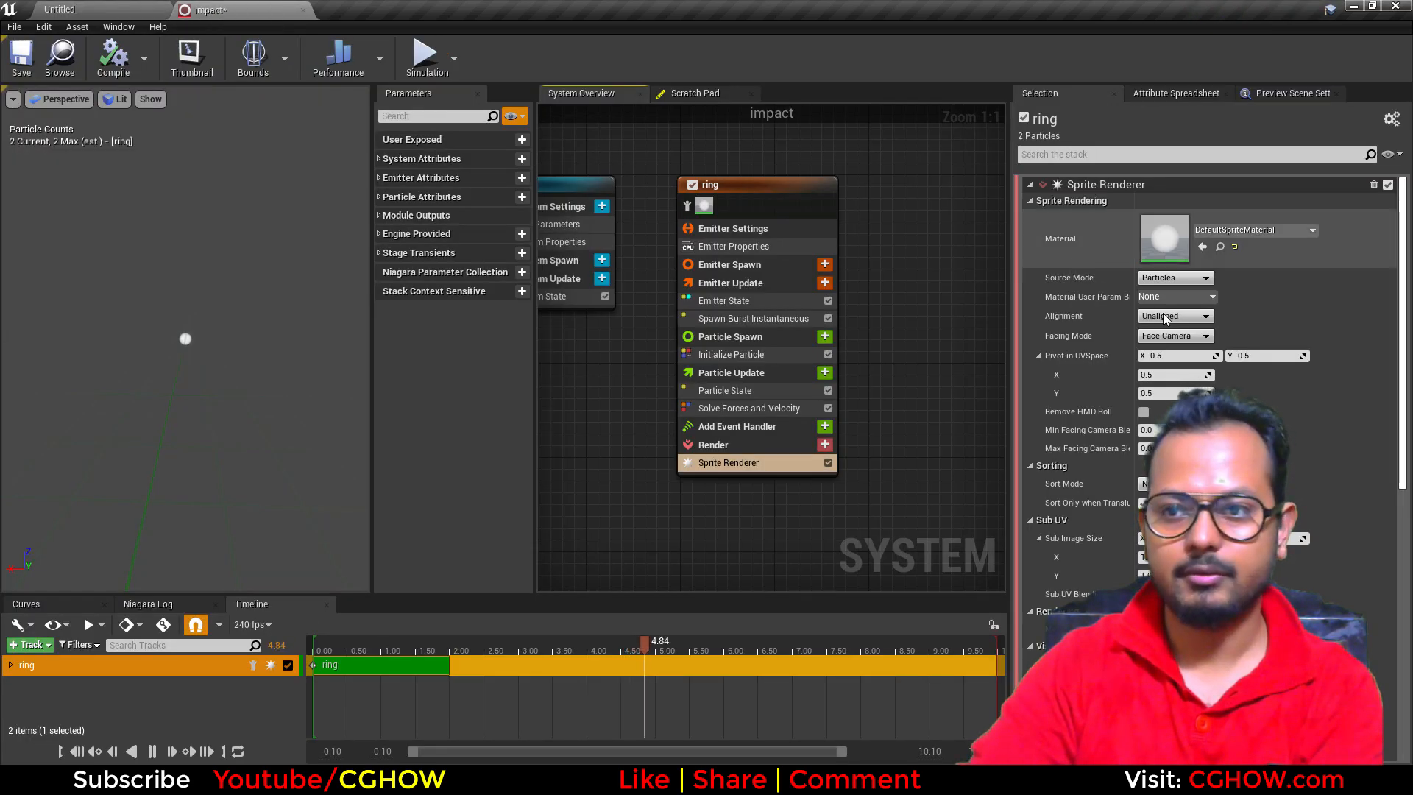
pyautogui.click(1201, 248)
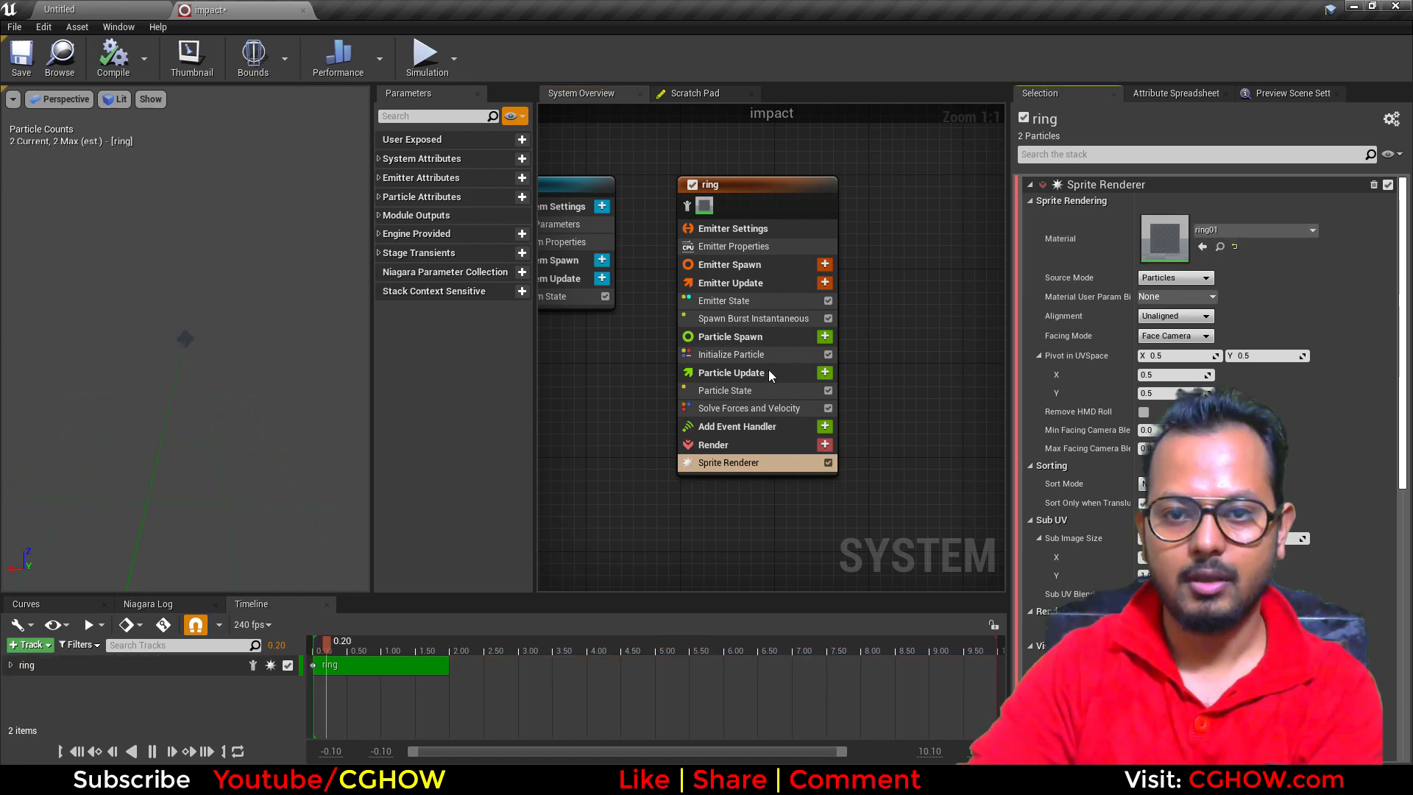
# Step: Switch to GIF Scrubber and step through the impact frames to examine the timing of the ring and stars
pyautogui.click(760, 300)
pyautogui.hotkey('alt', 'Tab')
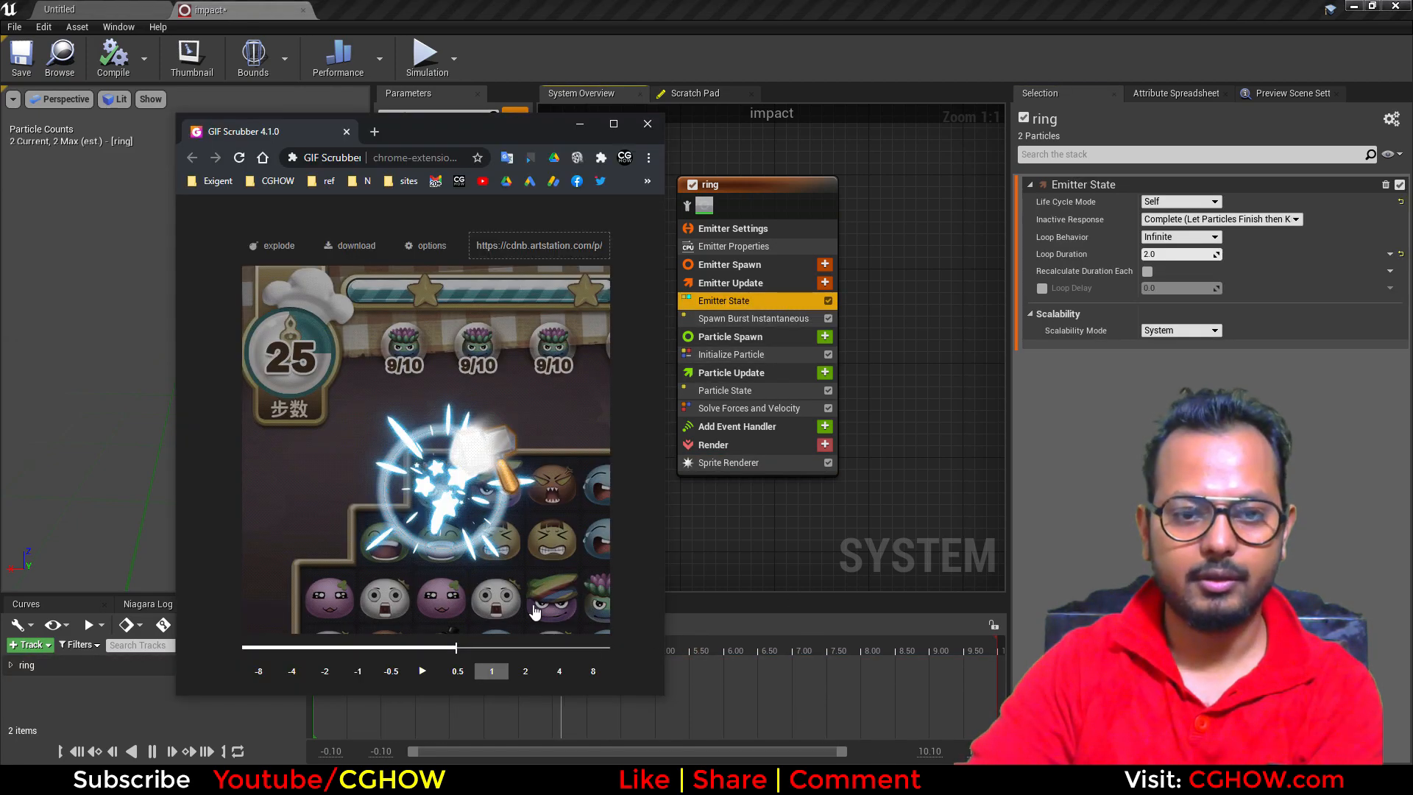
pyautogui.moveTo(439, 654)
pyautogui.mouseDown()
pyautogui.moveTo(370, 651)
pyautogui.moveTo(439, 653)
pyautogui.mouseUp()
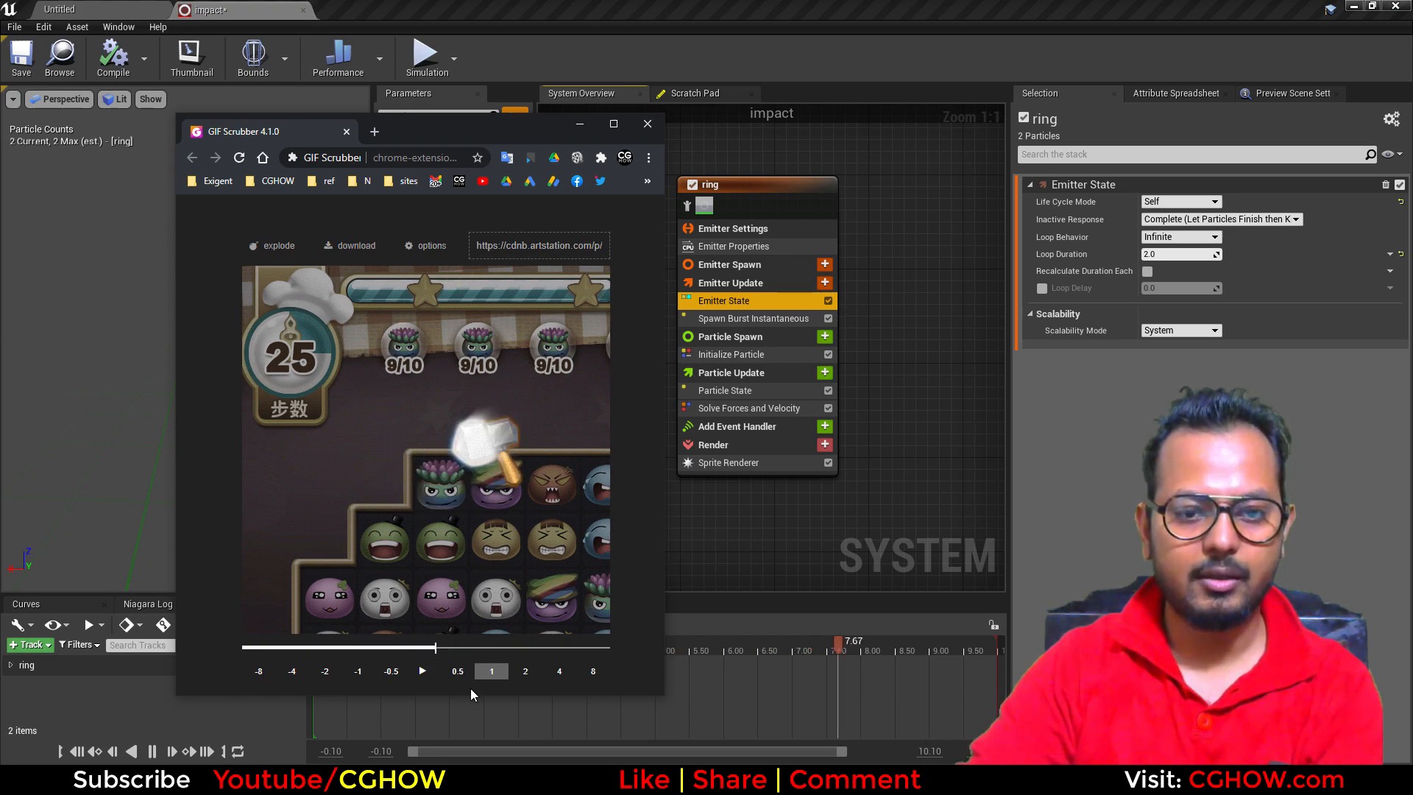
pyautogui.press('Right')
pyautogui.press('Right')
pyautogui.press('Right')
pyautogui.press('Right')
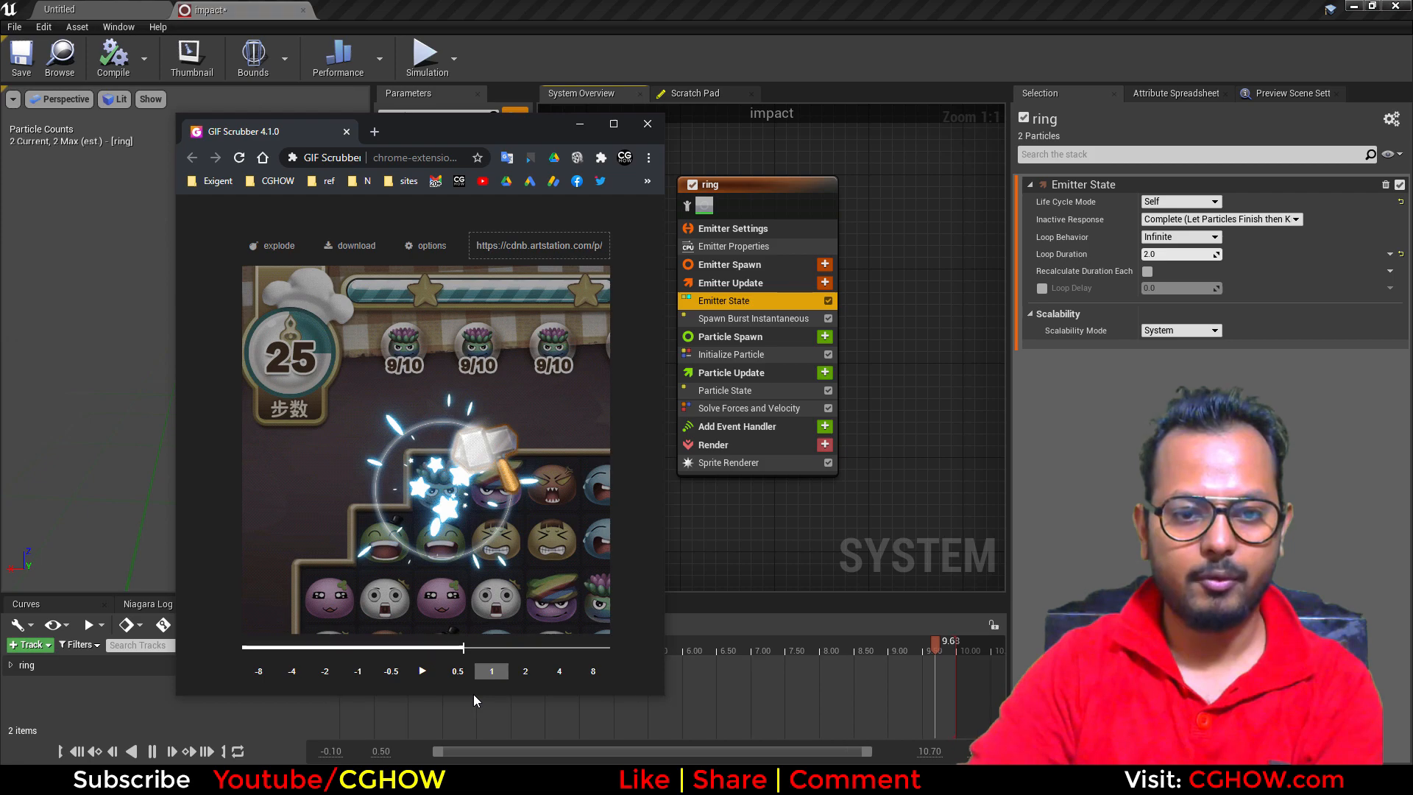
pyautogui.press('Right')
pyautogui.press('Right')
pyautogui.press('Right')
pyautogui.press('Right')
pyautogui.press('Right')
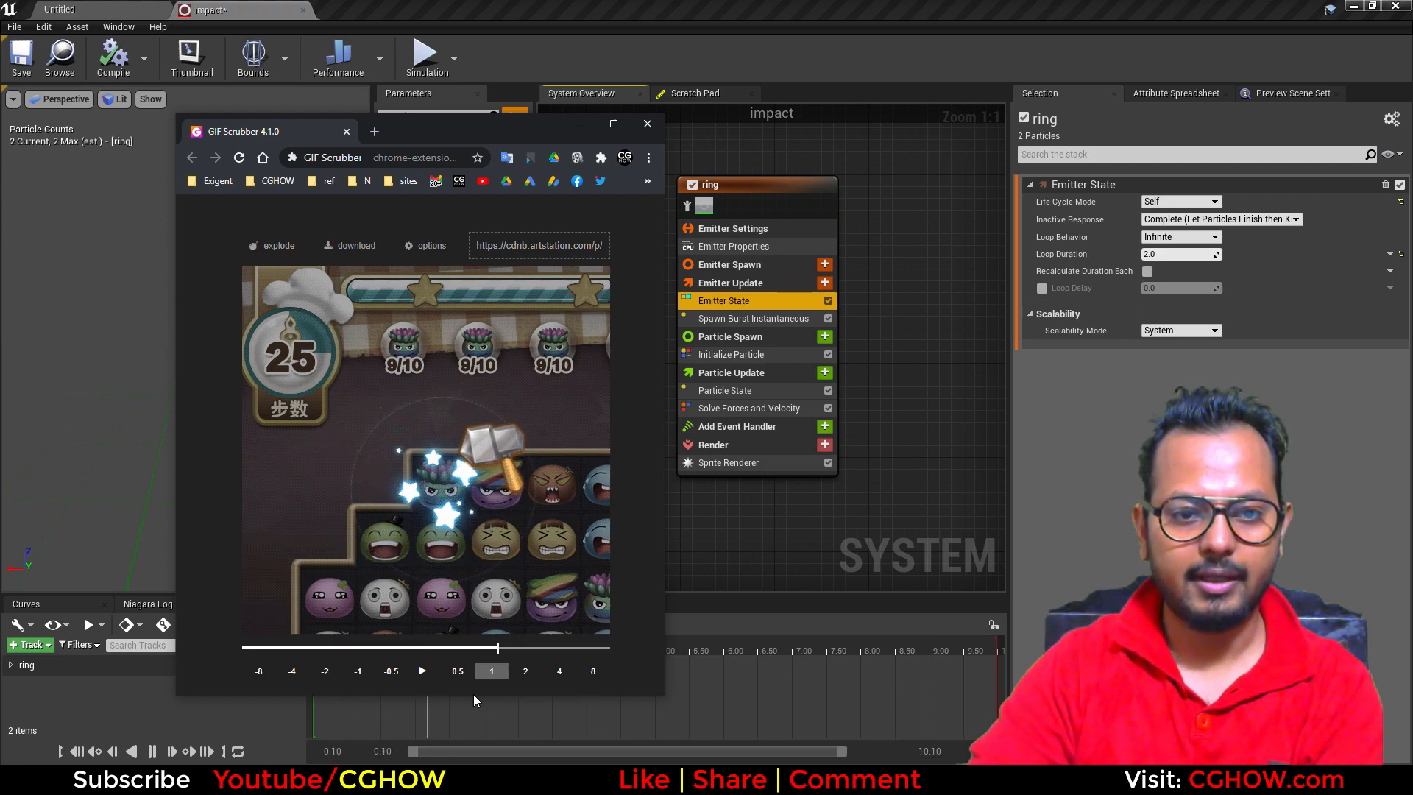
pyautogui.press('Right')
pyautogui.press('Right')
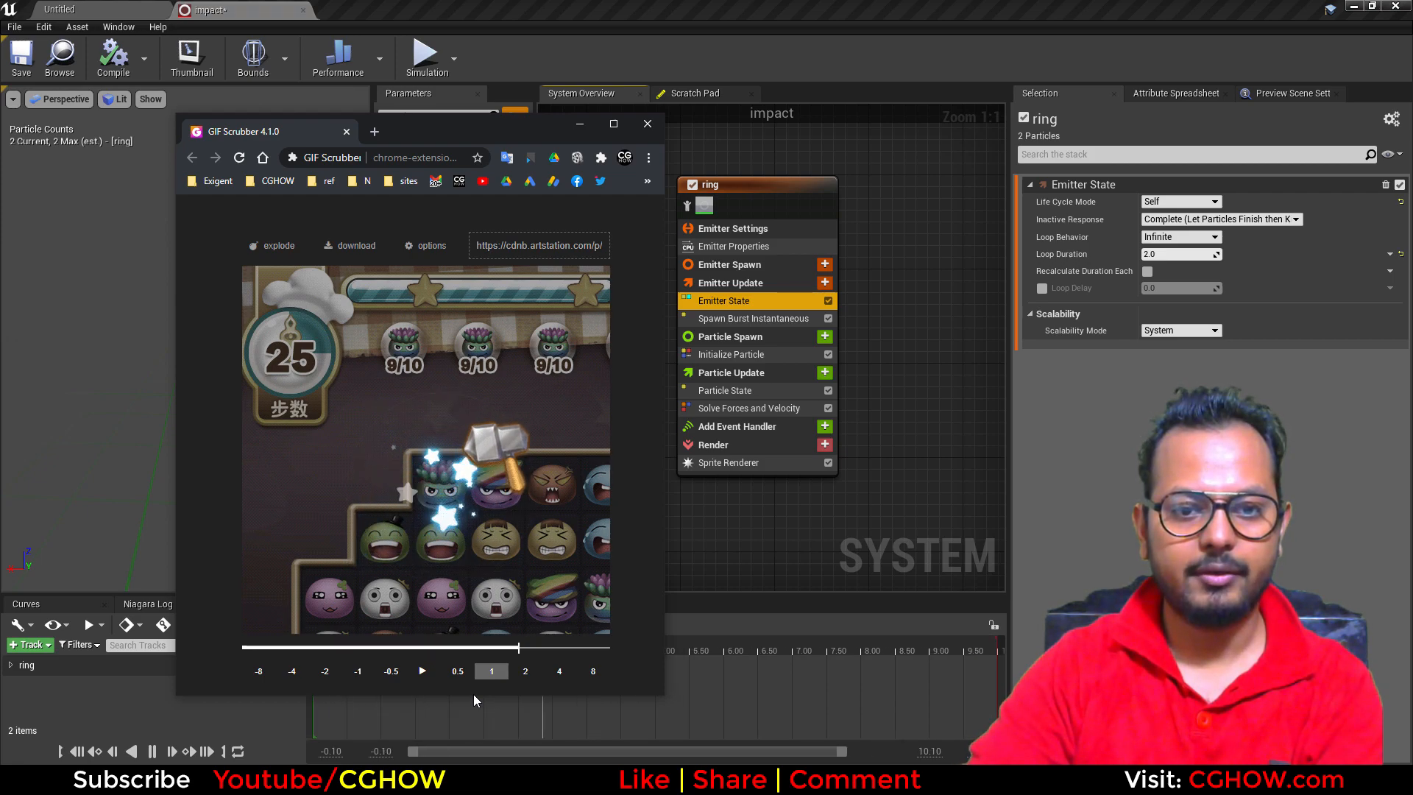
pyautogui.press('Left')
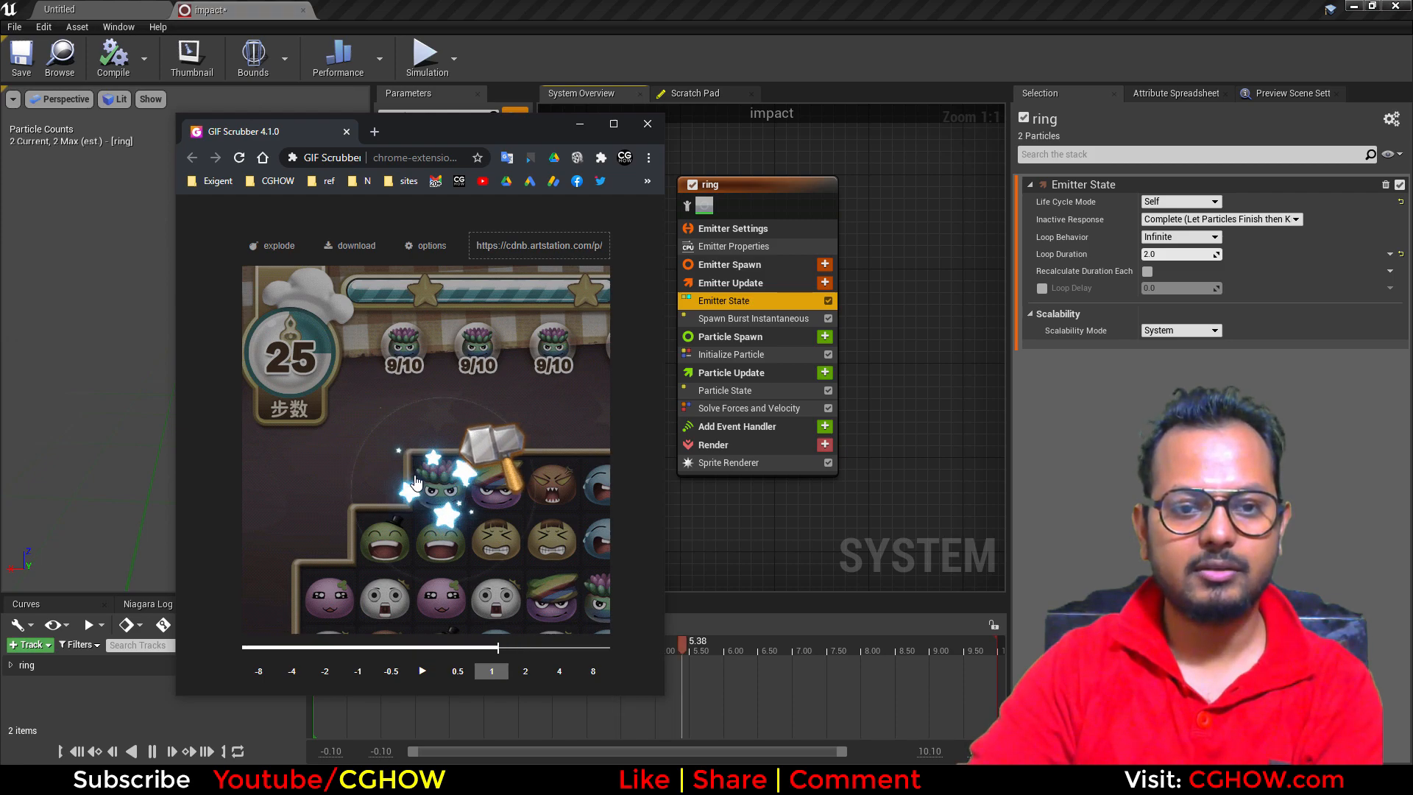
pyautogui.click(580, 125)
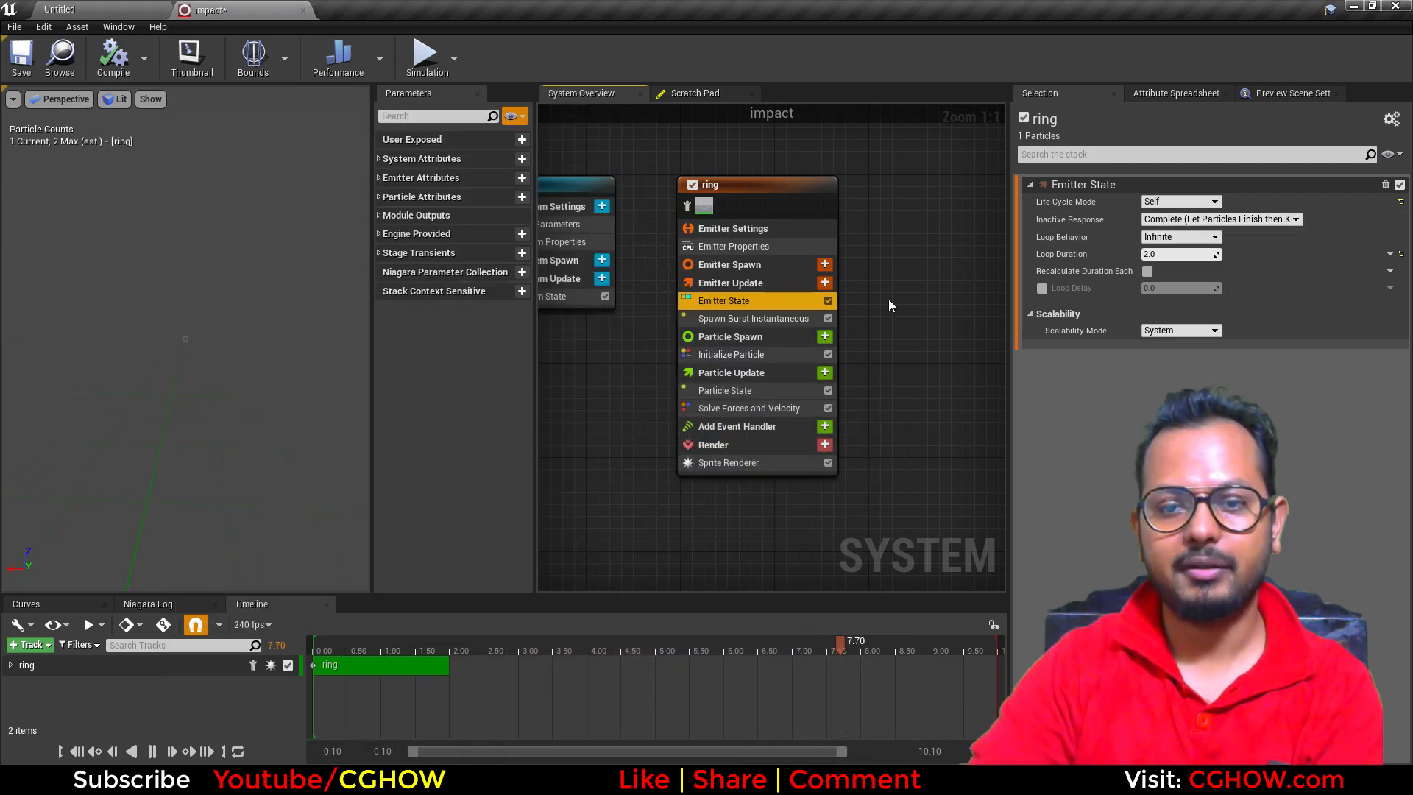
# Step: Set the ring particles' Lifetime Mode to Direct Set, try a lifetime of 0.3, and change it to 0.4
pyautogui.click(764, 356)
pyautogui.click(1177, 217)
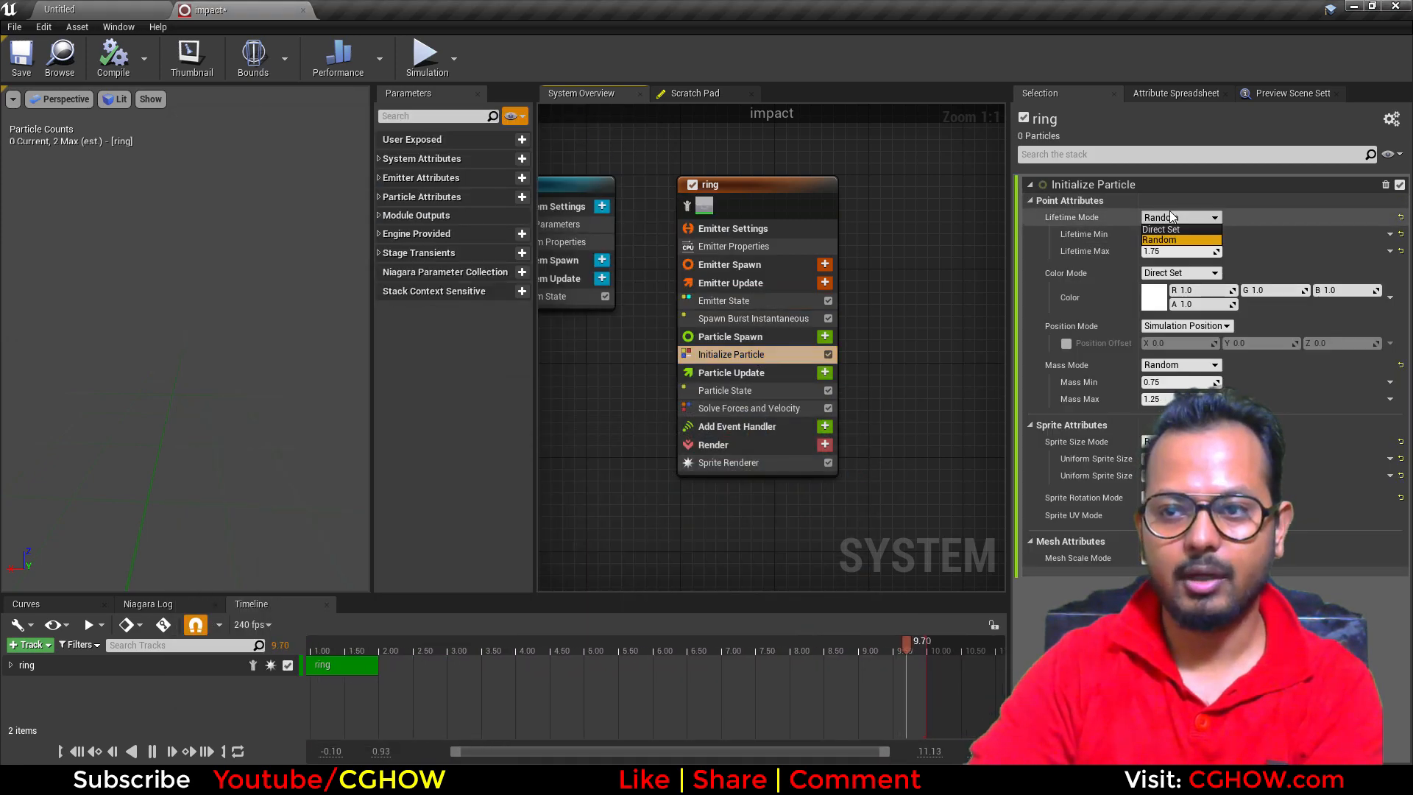
pyautogui.click(1168, 230)
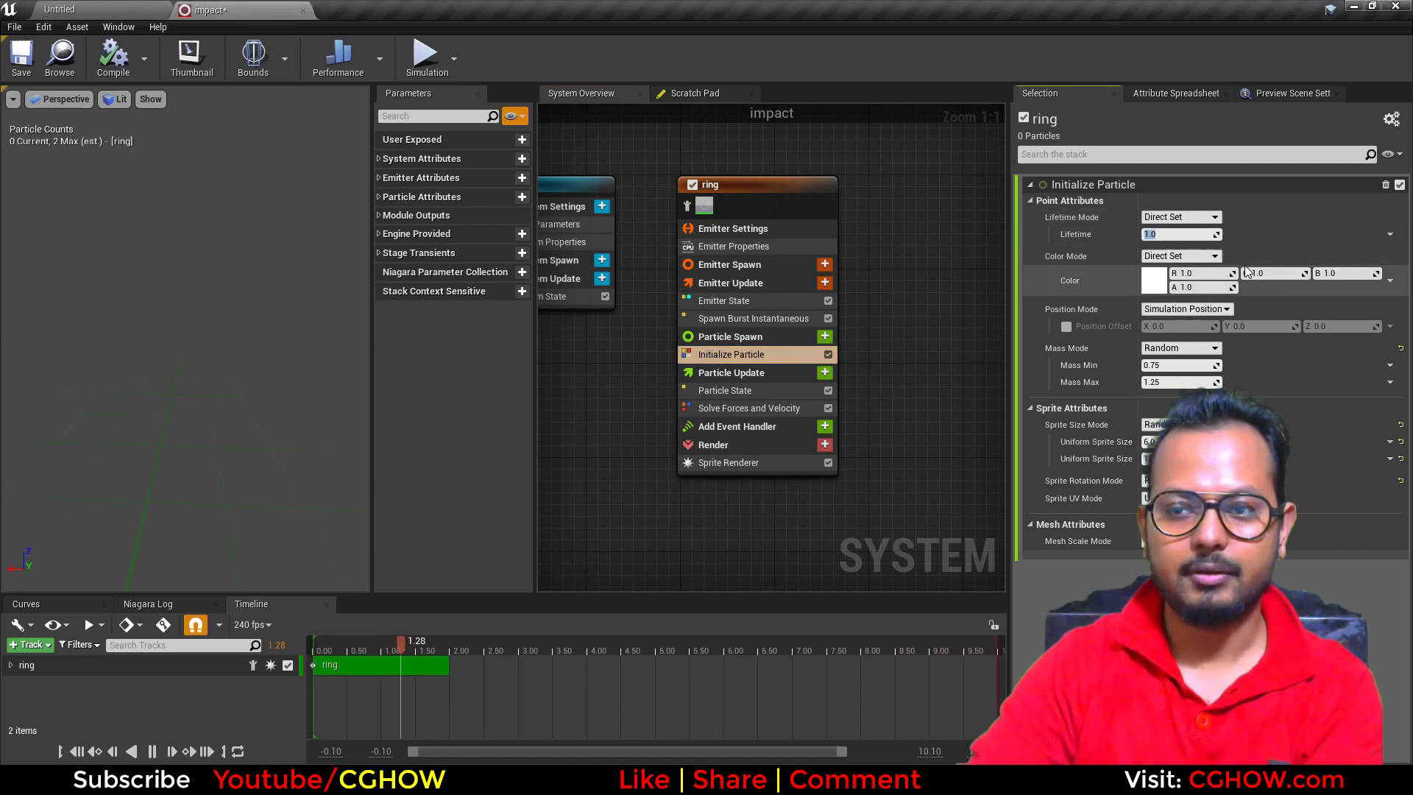
pyautogui.write('.3')
pyautogui.press('Return')
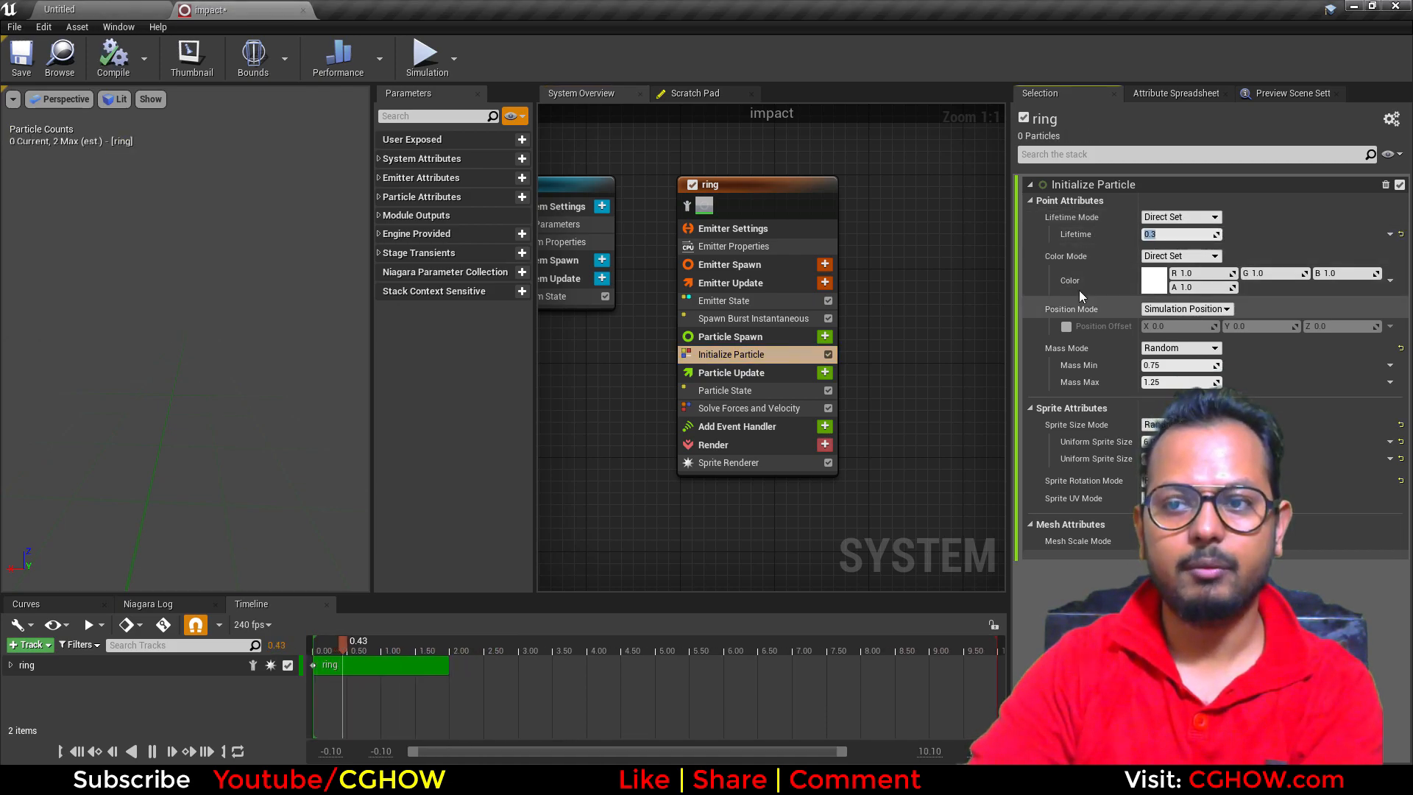
pyautogui.write('.4')
pyautogui.press('Return')
pyautogui.moveTo(633, 482); pyautogui.dragTo(585, 482, button='right')
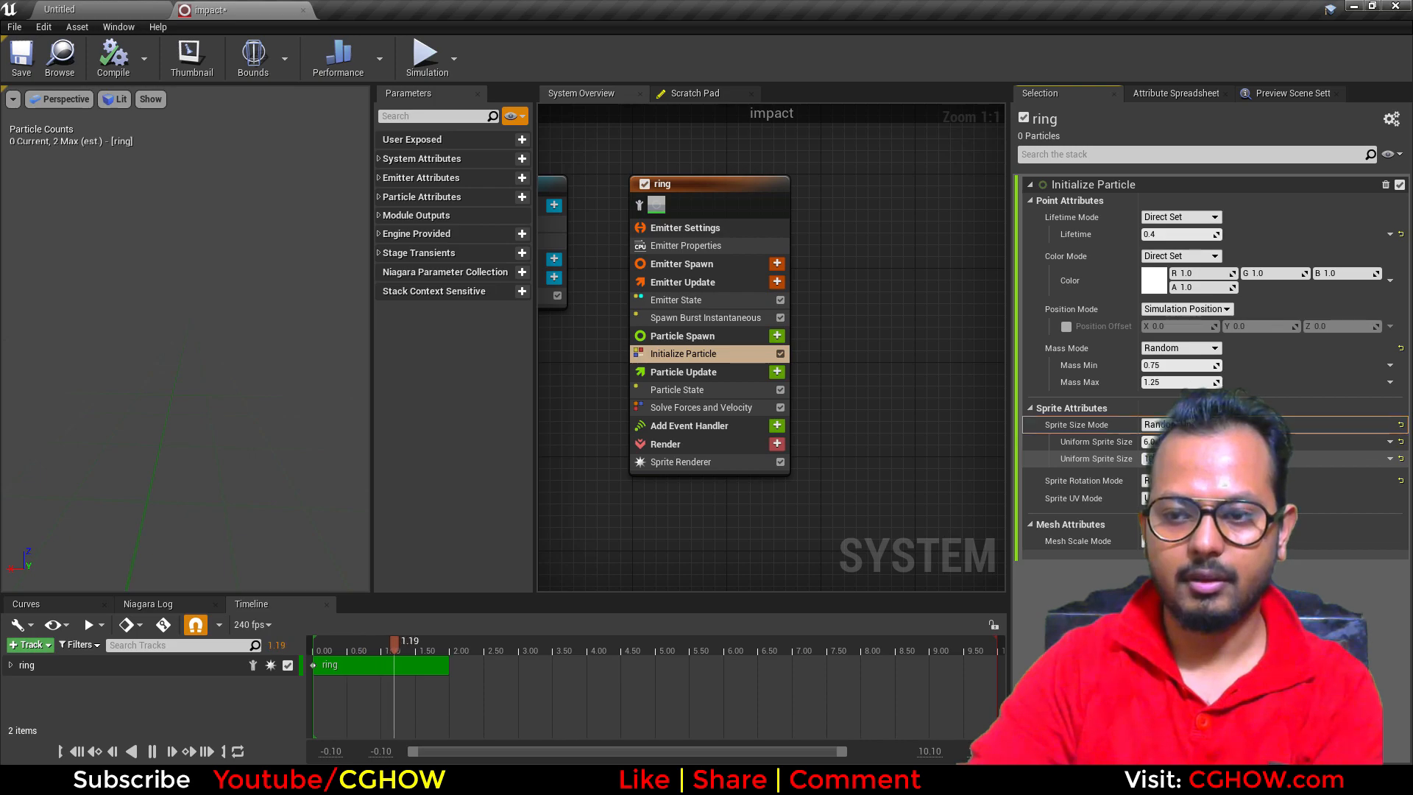
# Step: Set the ring particles' random uniform sprite size to a minimum of 50 and a maximum of 100
pyautogui.click(1177, 441)
pyautogui.write('50')
pyautogui.press('Return')
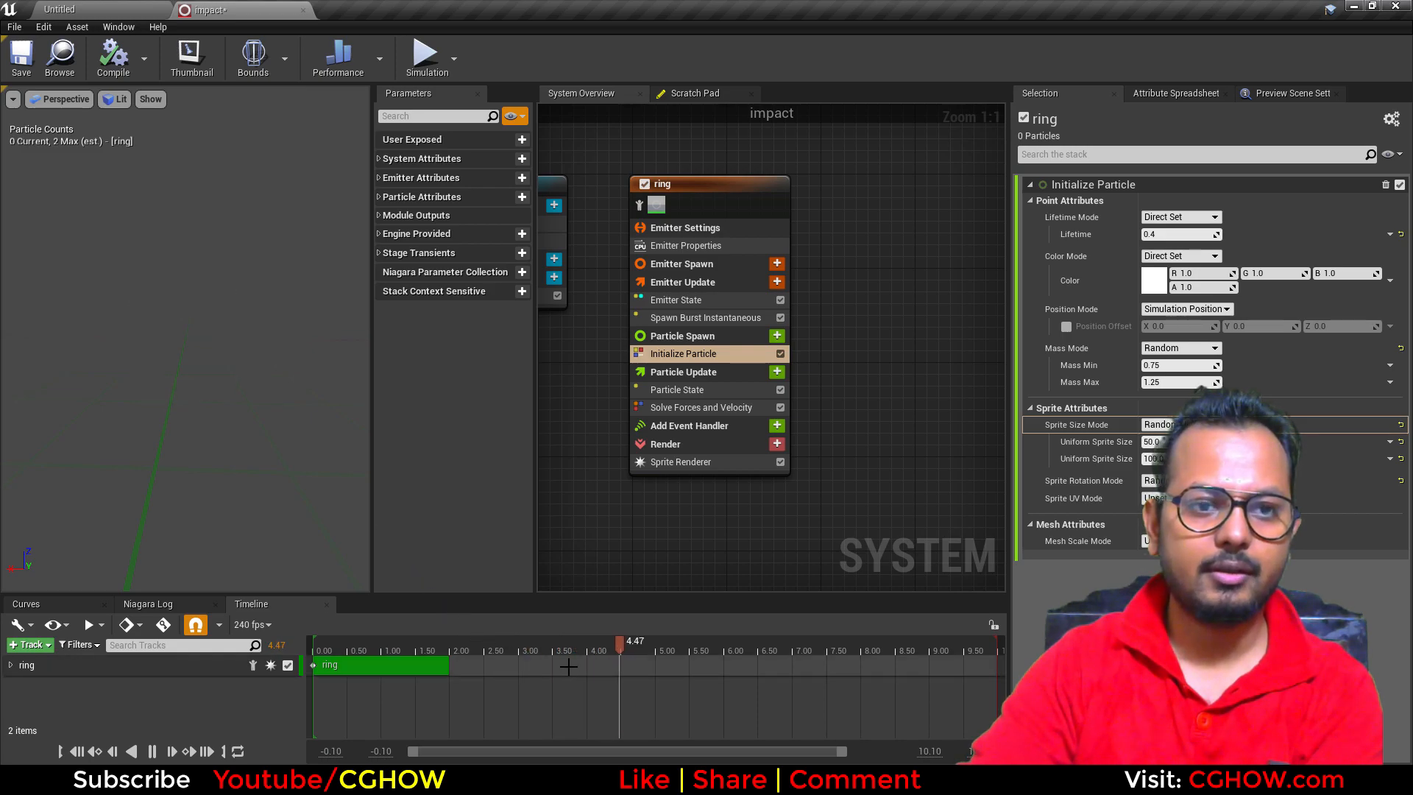
# Step: Pause the simulation and scrub the timeline to 0.28 so the ring particles show in the preview
pyautogui.click(343, 663)
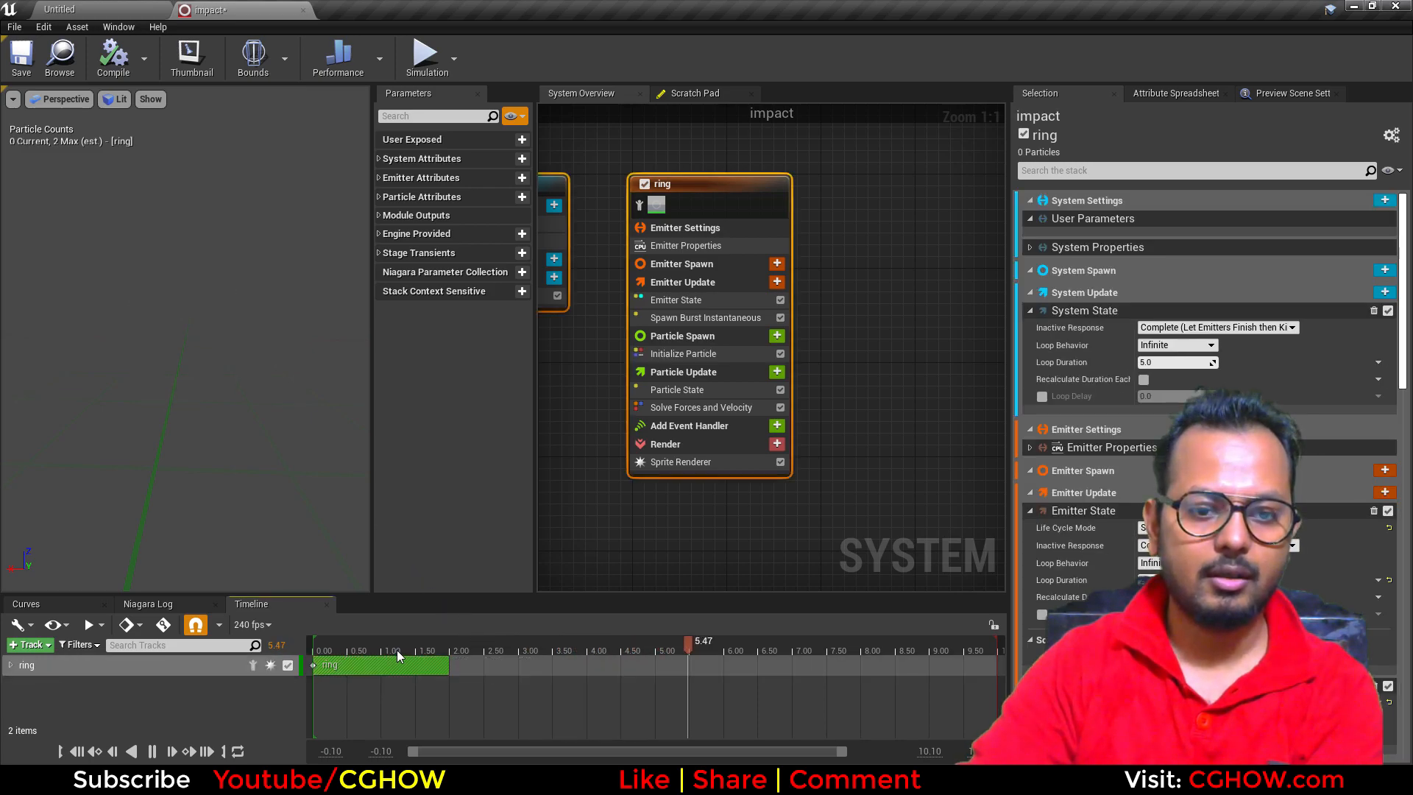
pyautogui.click(151, 751)
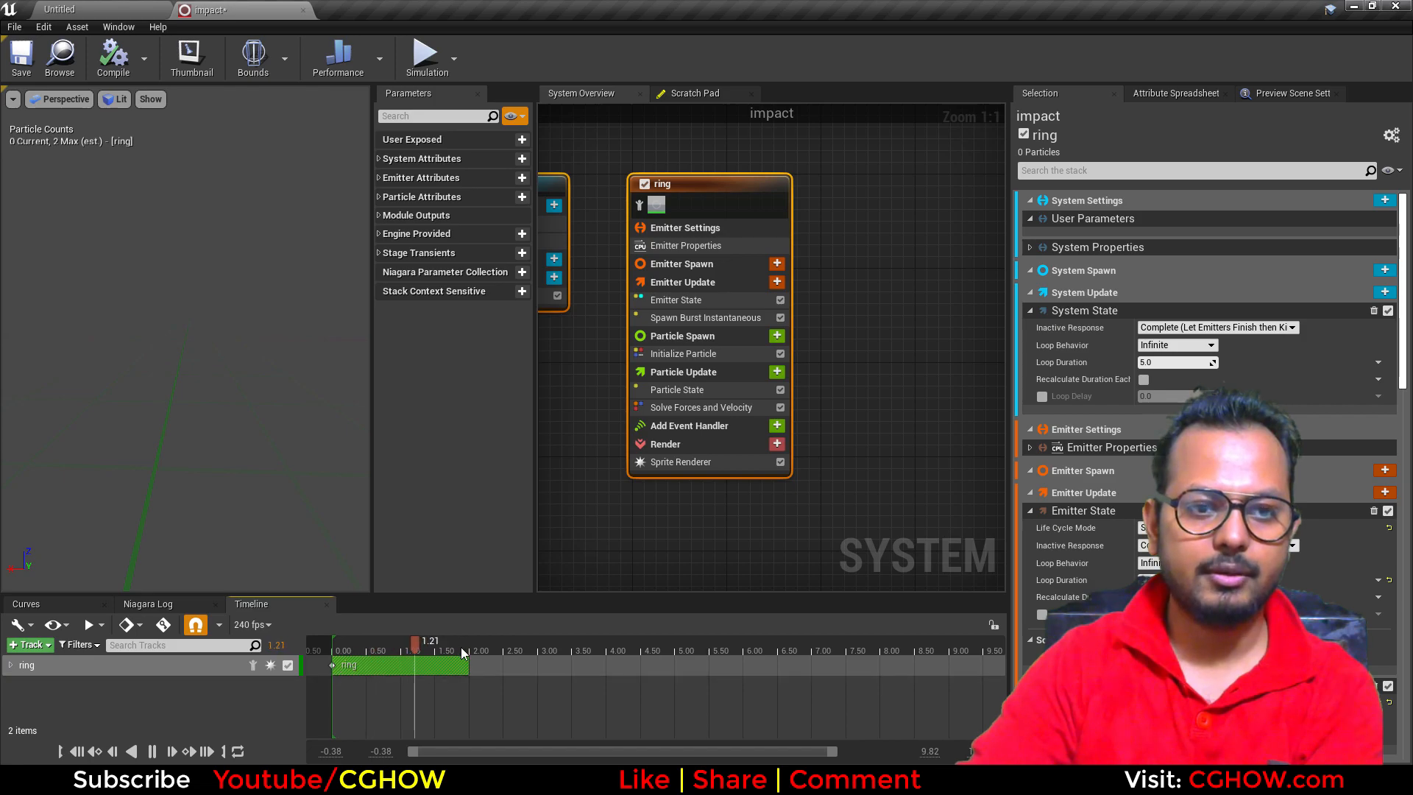
pyautogui.moveTo(460, 650); pyautogui.dragTo(351, 641)
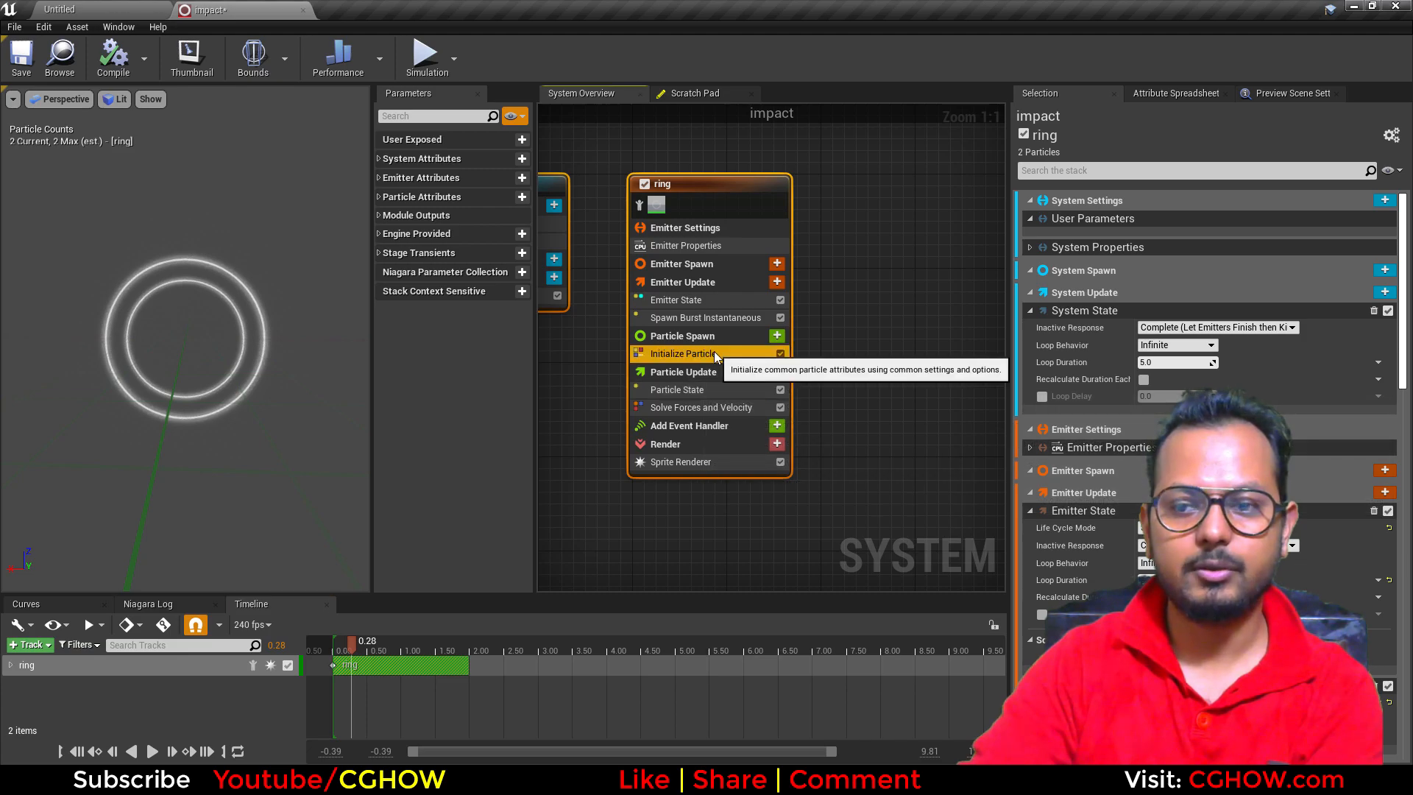
# Step: Set the Sprite Size Mode in the ring emitter's Initialize Particle module to Unset
pyautogui.click(713, 353)
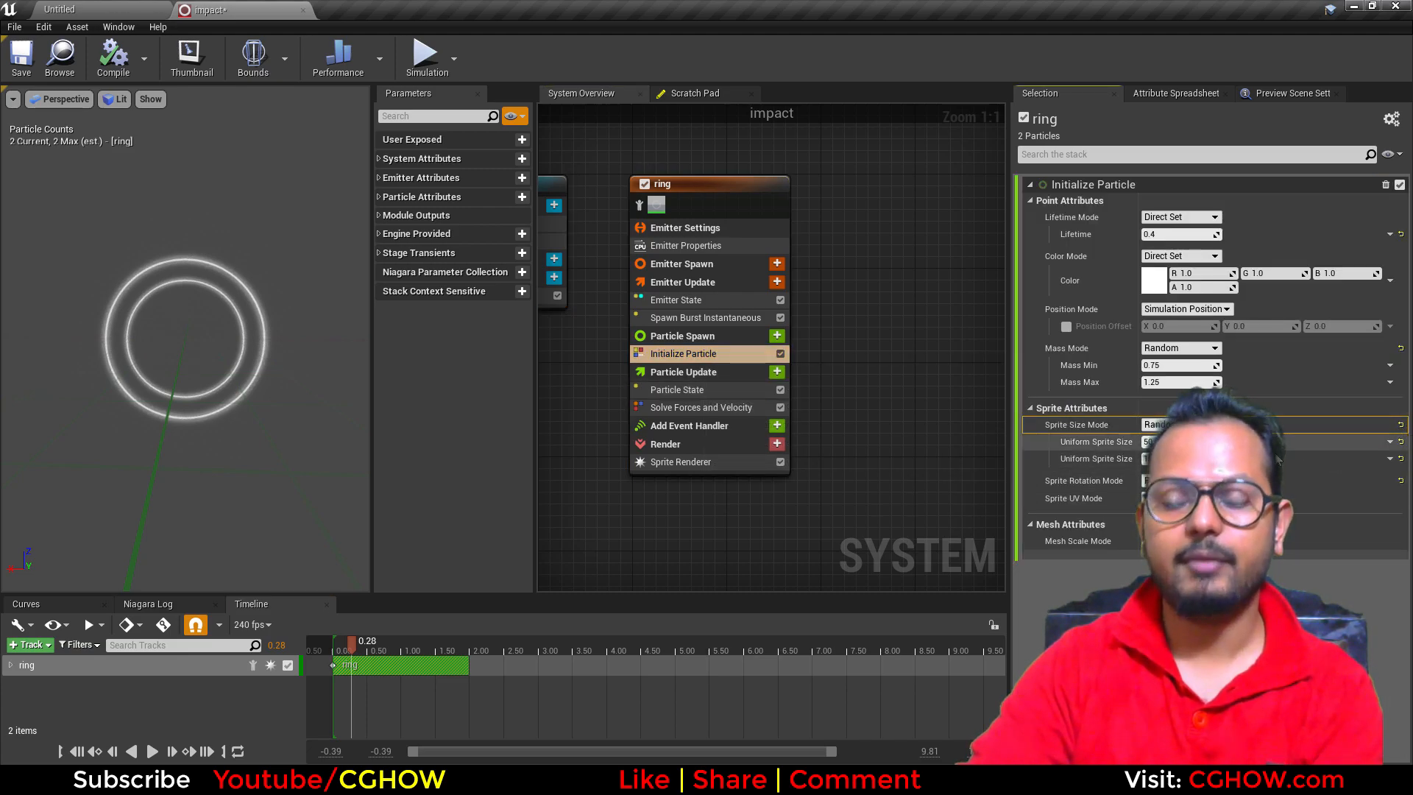
pyautogui.click(1172, 426)
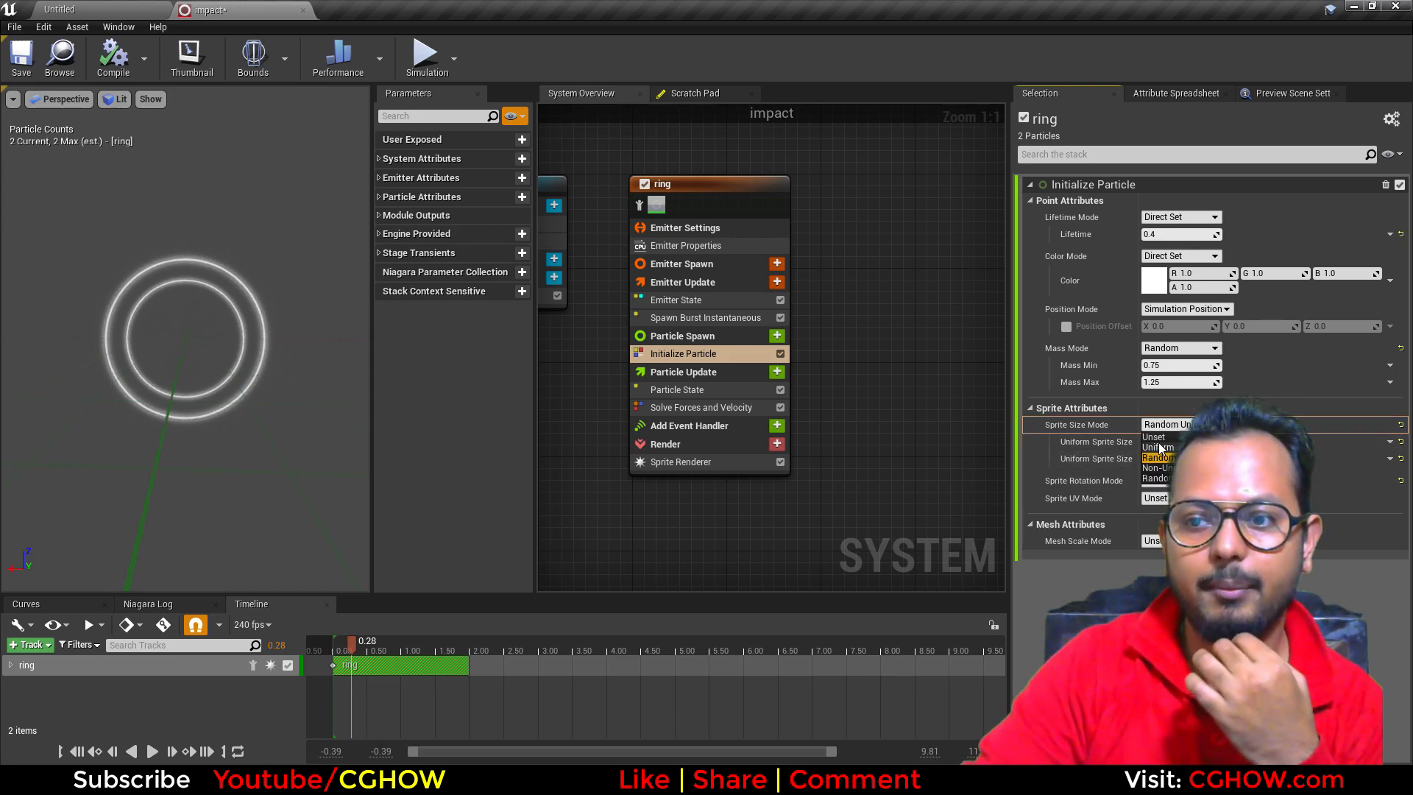
pyautogui.click(1153, 437)
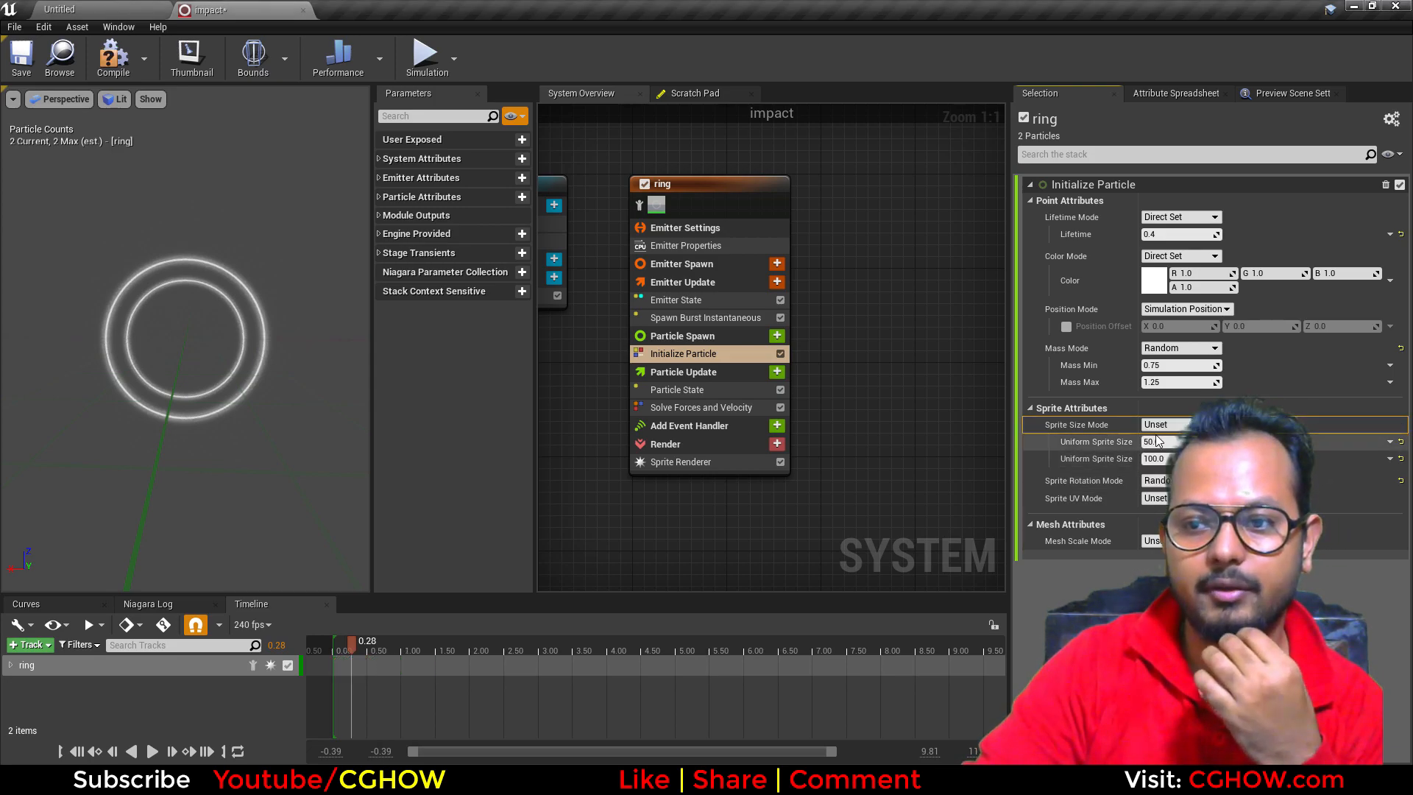
pyautogui.click(776, 336)
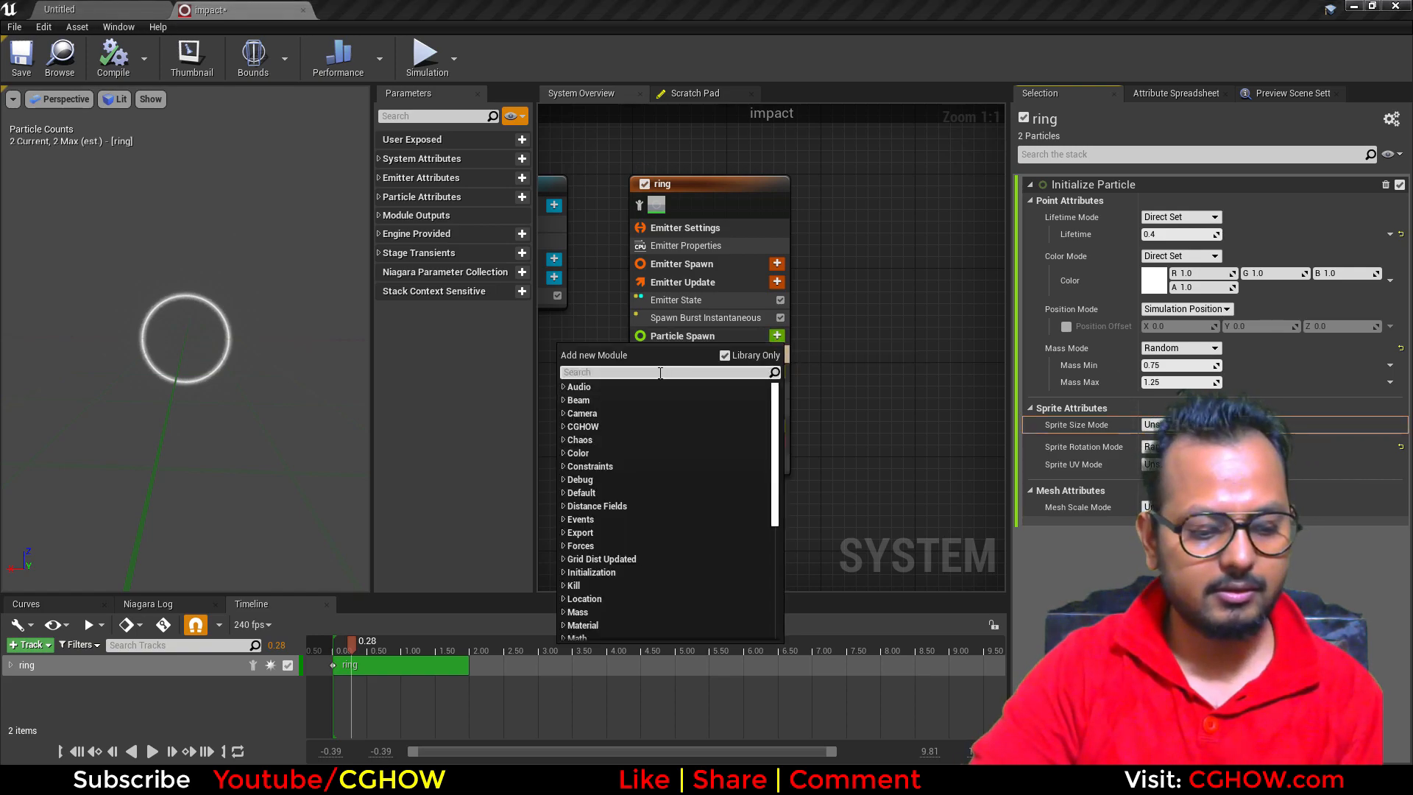
pyautogui.write('size')
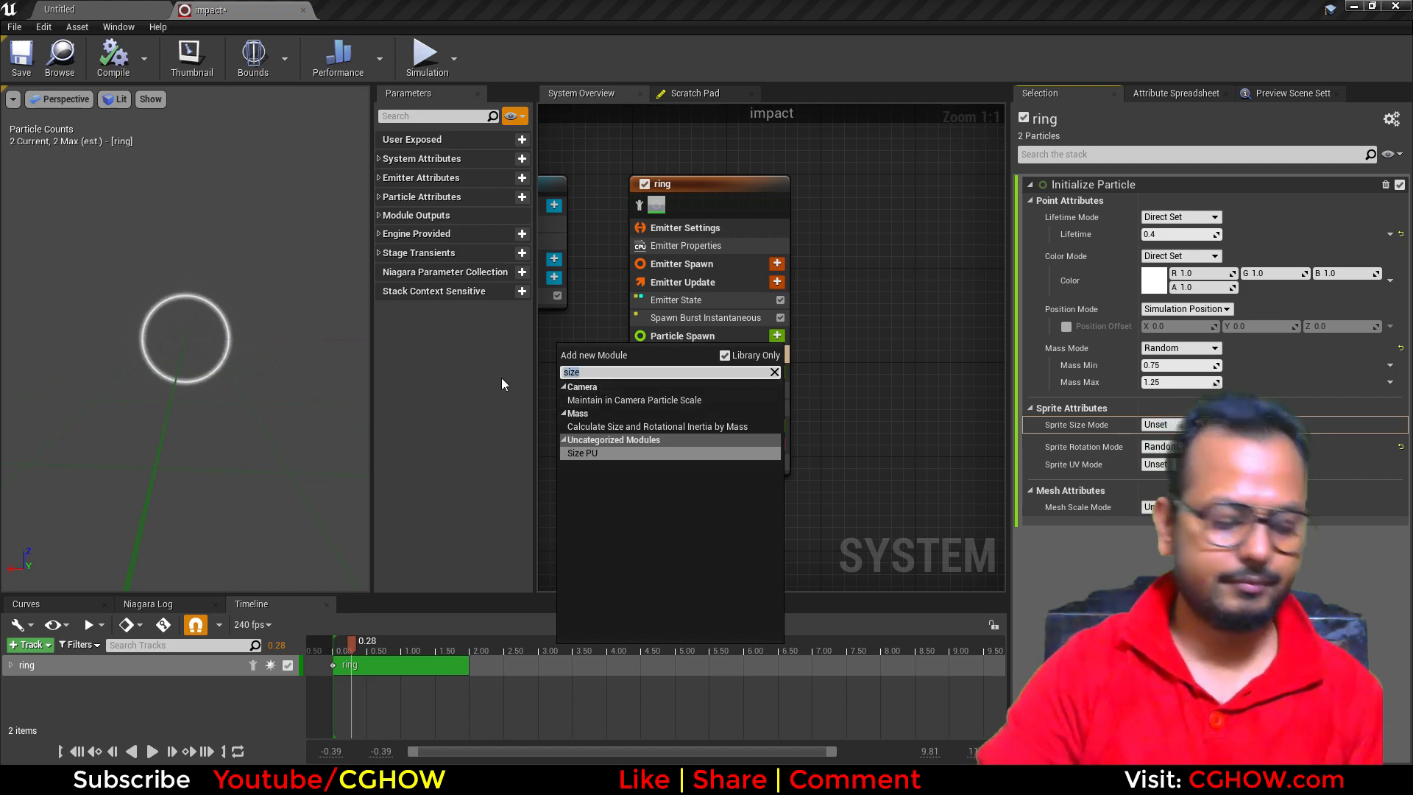
pyautogui.click(833, 359)
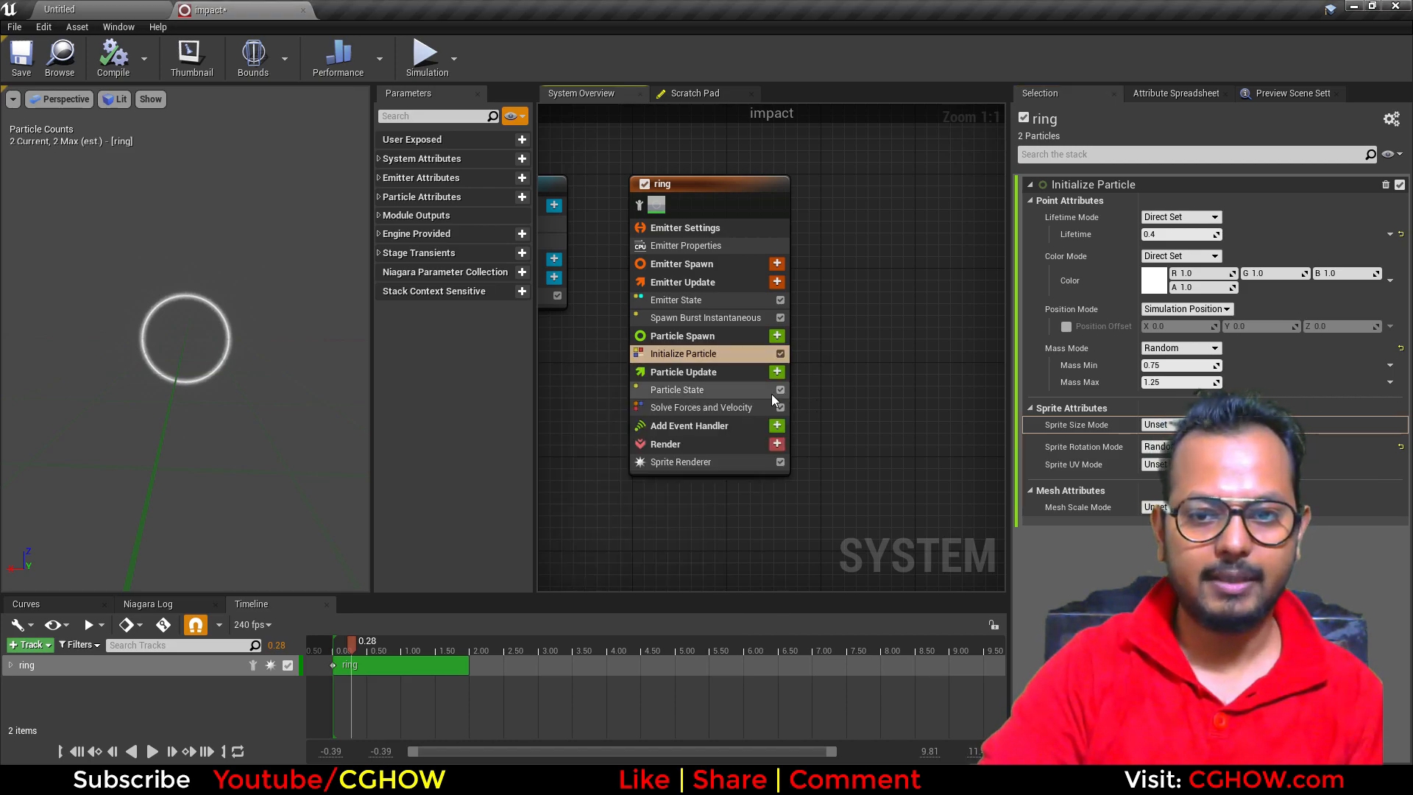
# Step: Try adding a Scale Sprite Size module under Particle Update and moving it to Particle Spawn, and delete the module
pyautogui.click(776, 372)
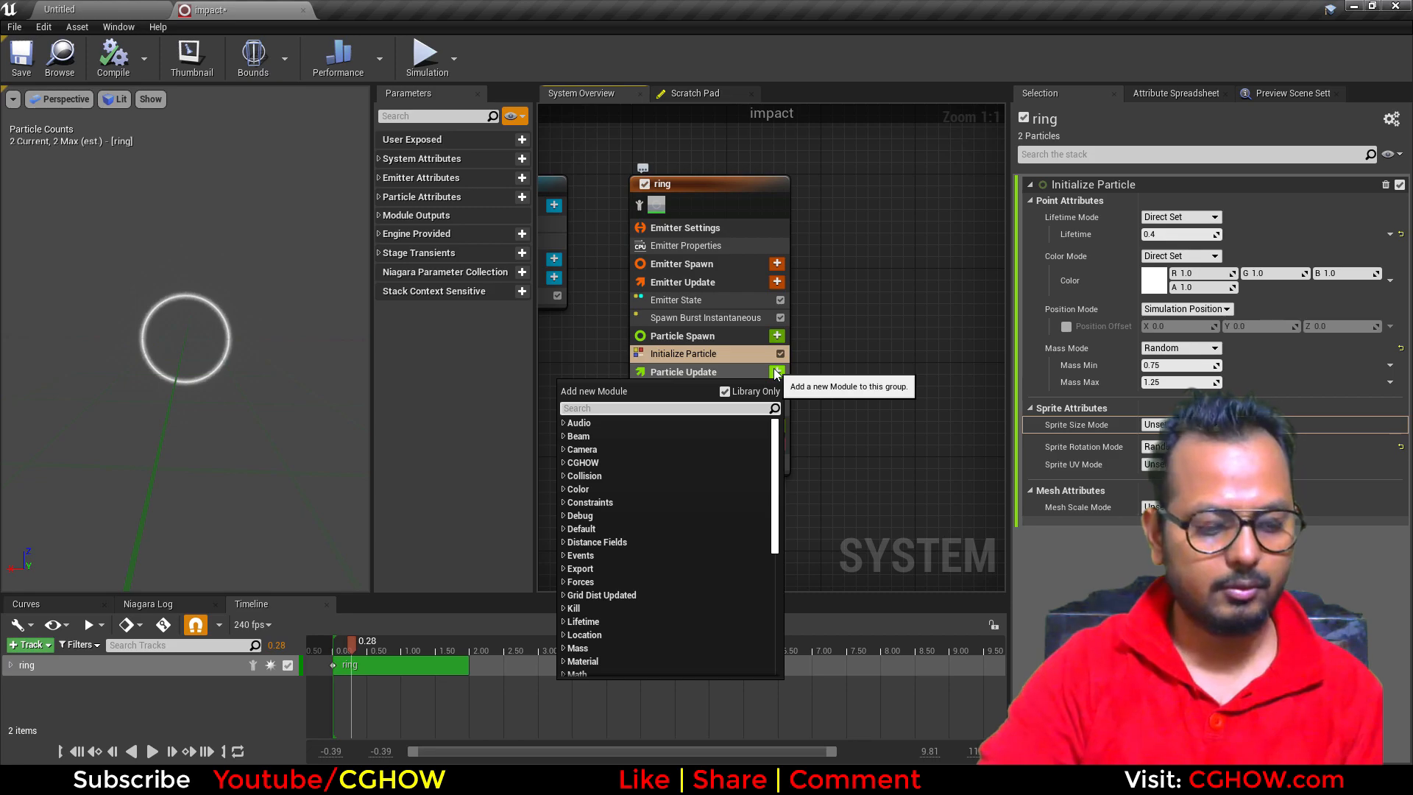
pyautogui.write('s')
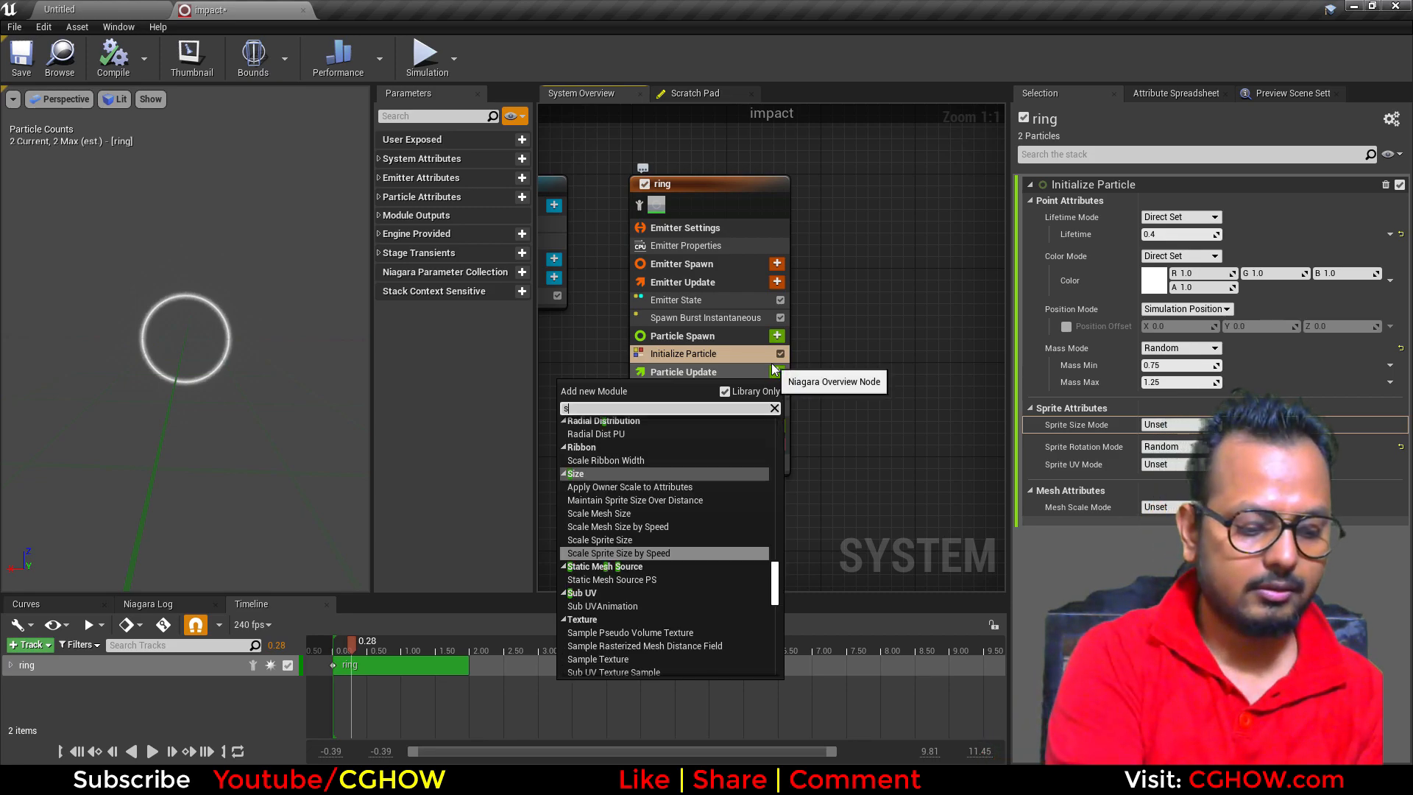
pyautogui.write('ize')
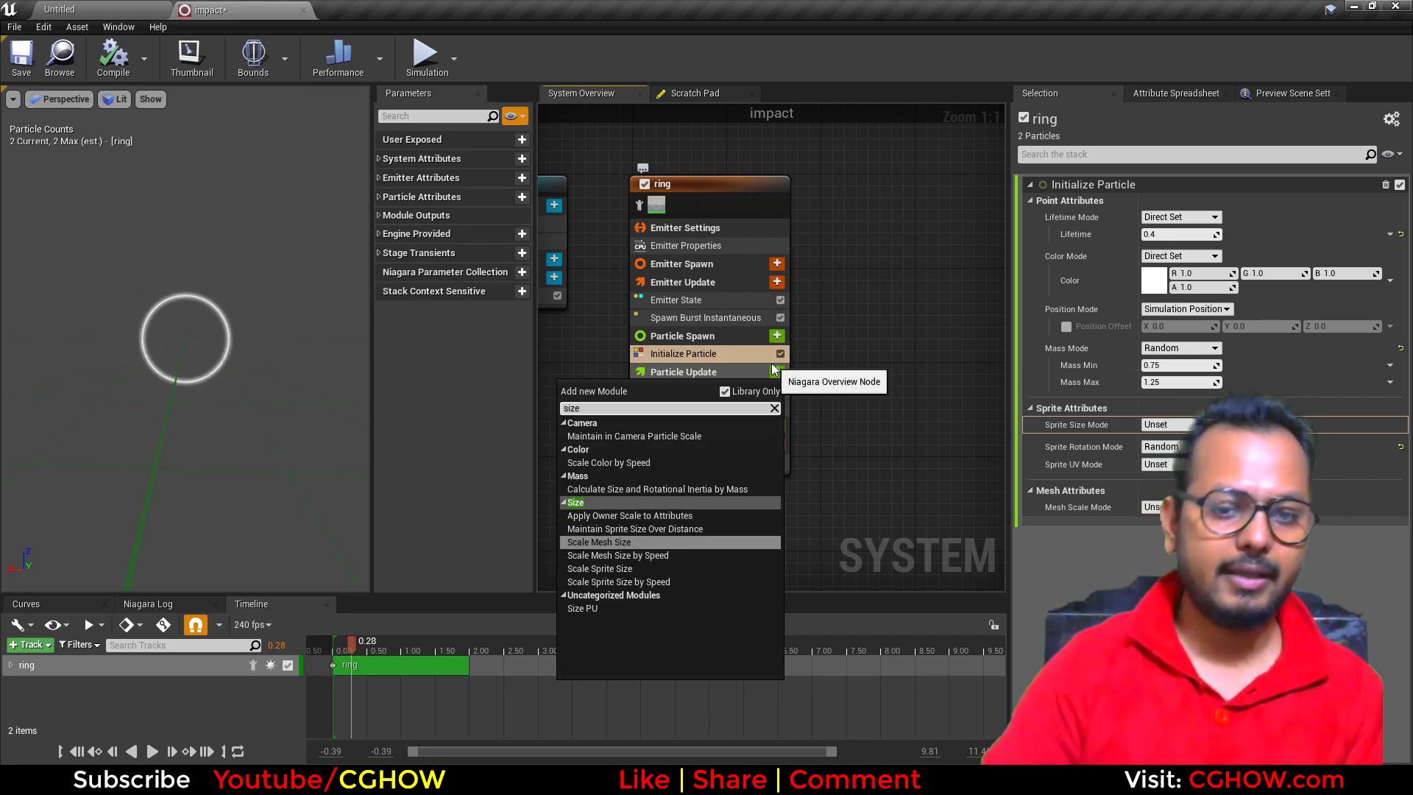
pyautogui.click(620, 568)
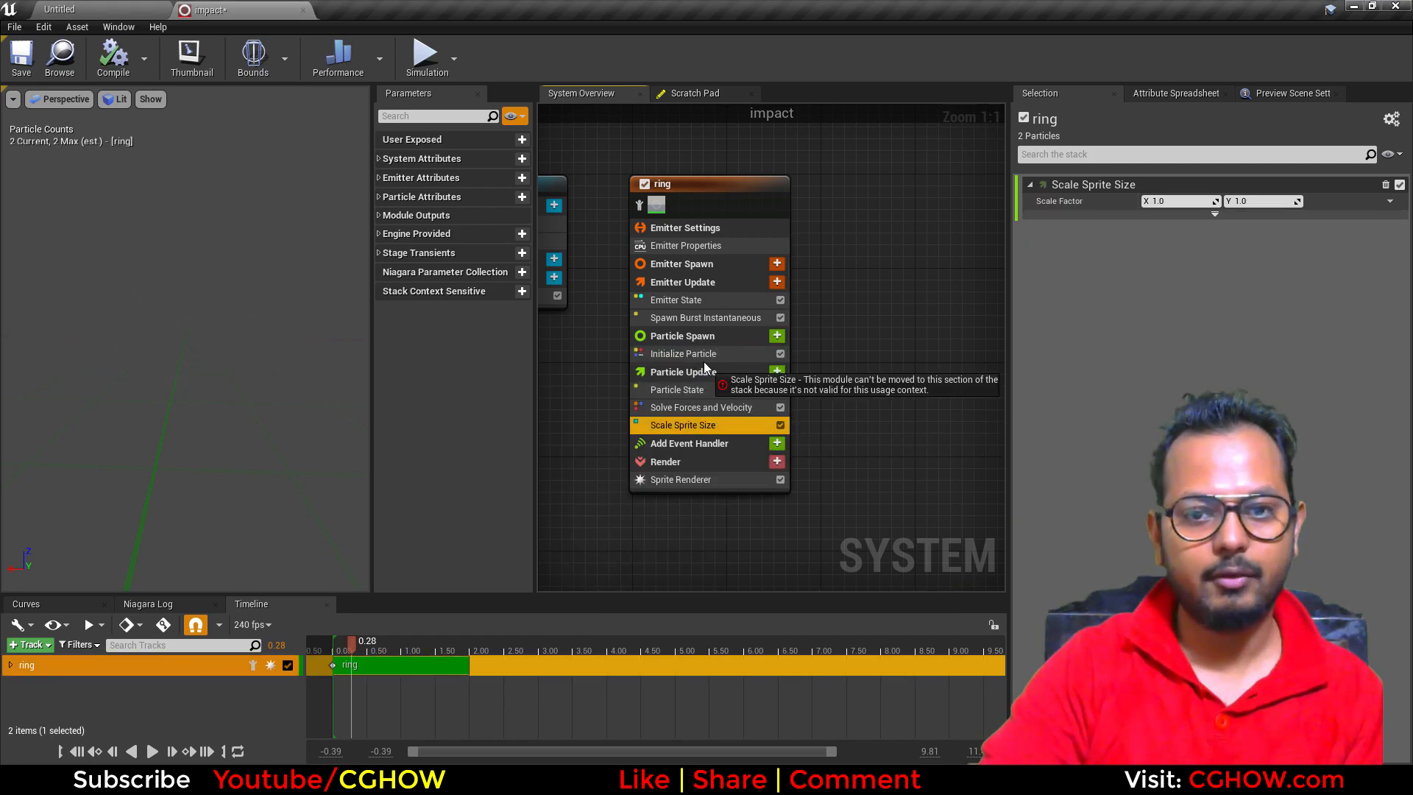
pyautogui.moveTo(696, 424); pyautogui.dragTo(695, 431)
pyautogui.click(695, 432)
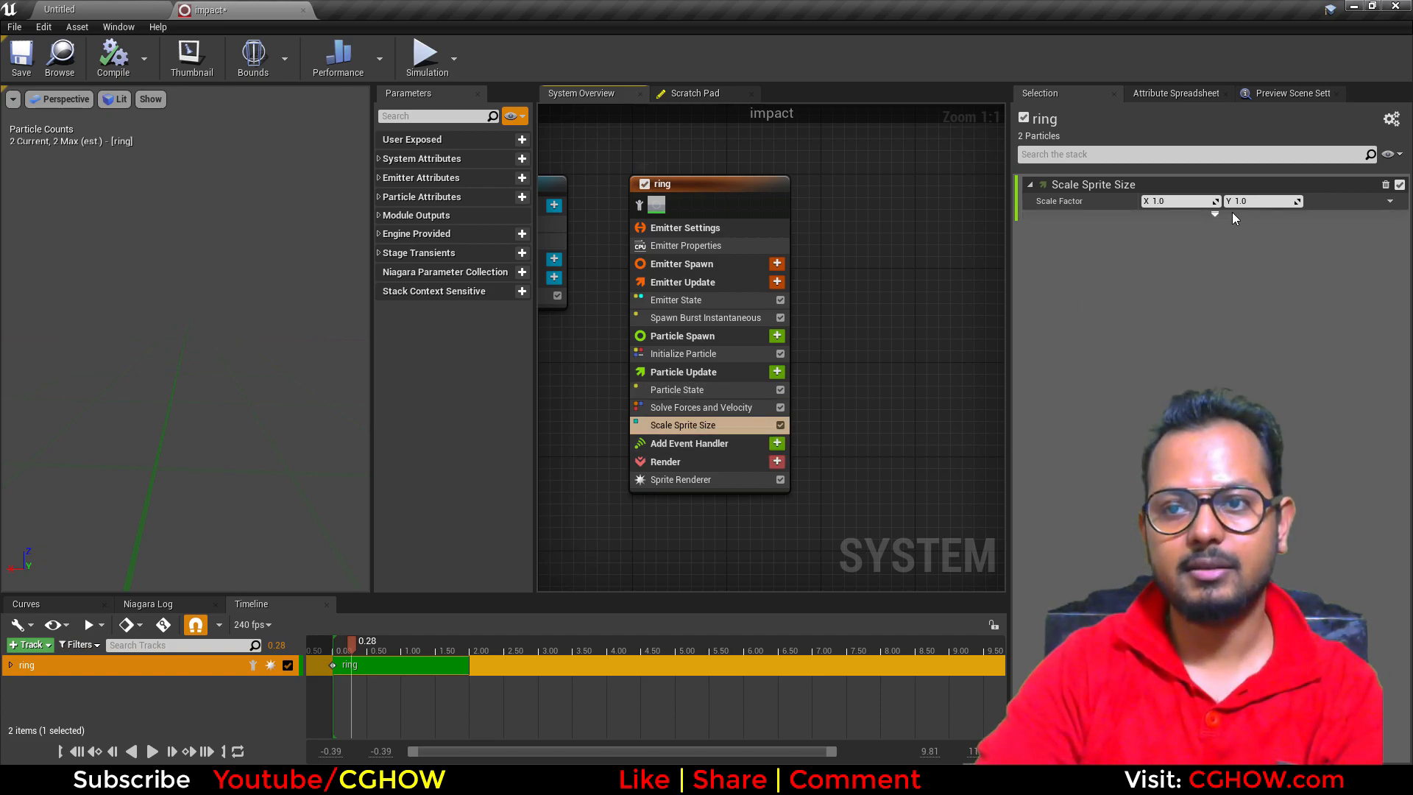
pyautogui.press('Delete')
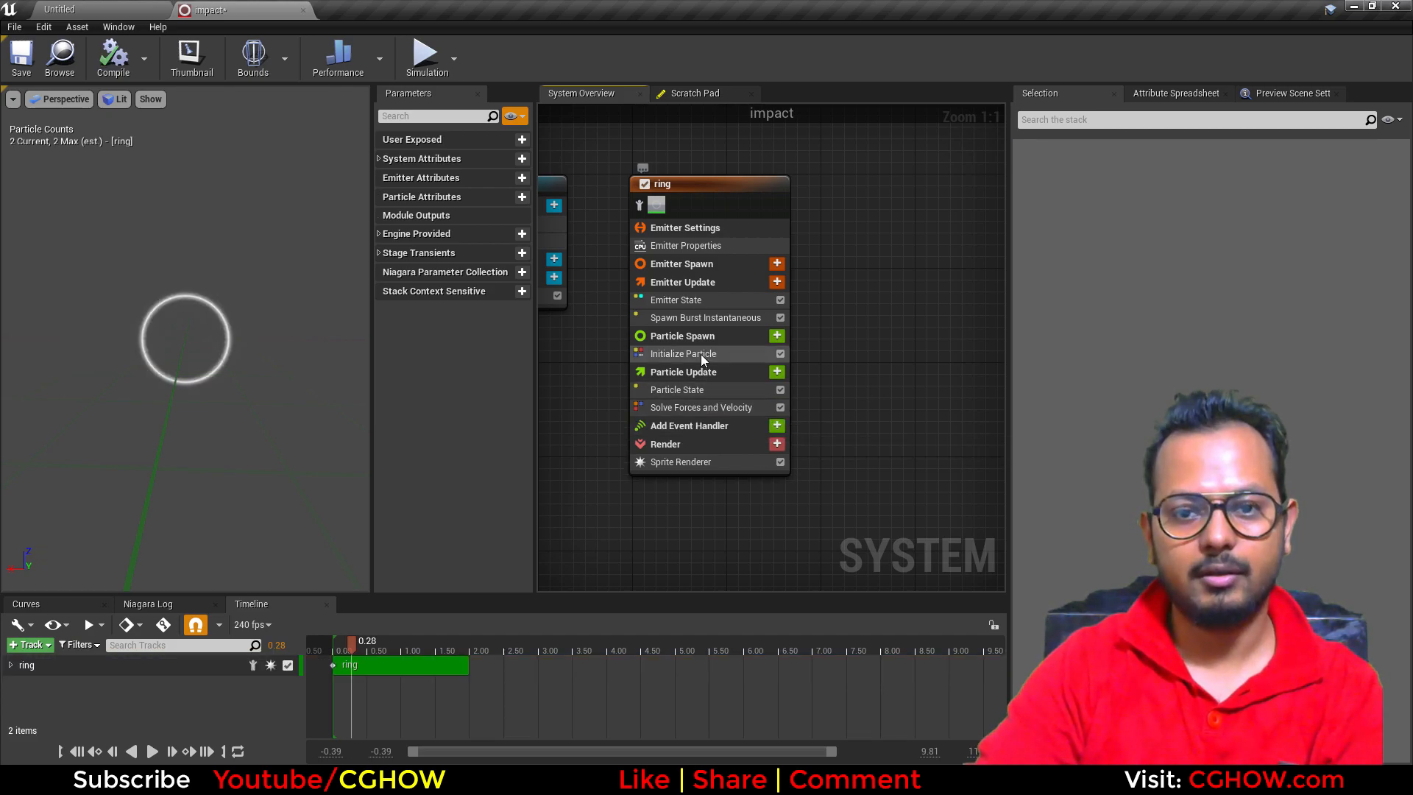
# Step: Add a module to the ring's Particle Spawn group that sets a new or existing parameter directly
pyautogui.click(701, 355)
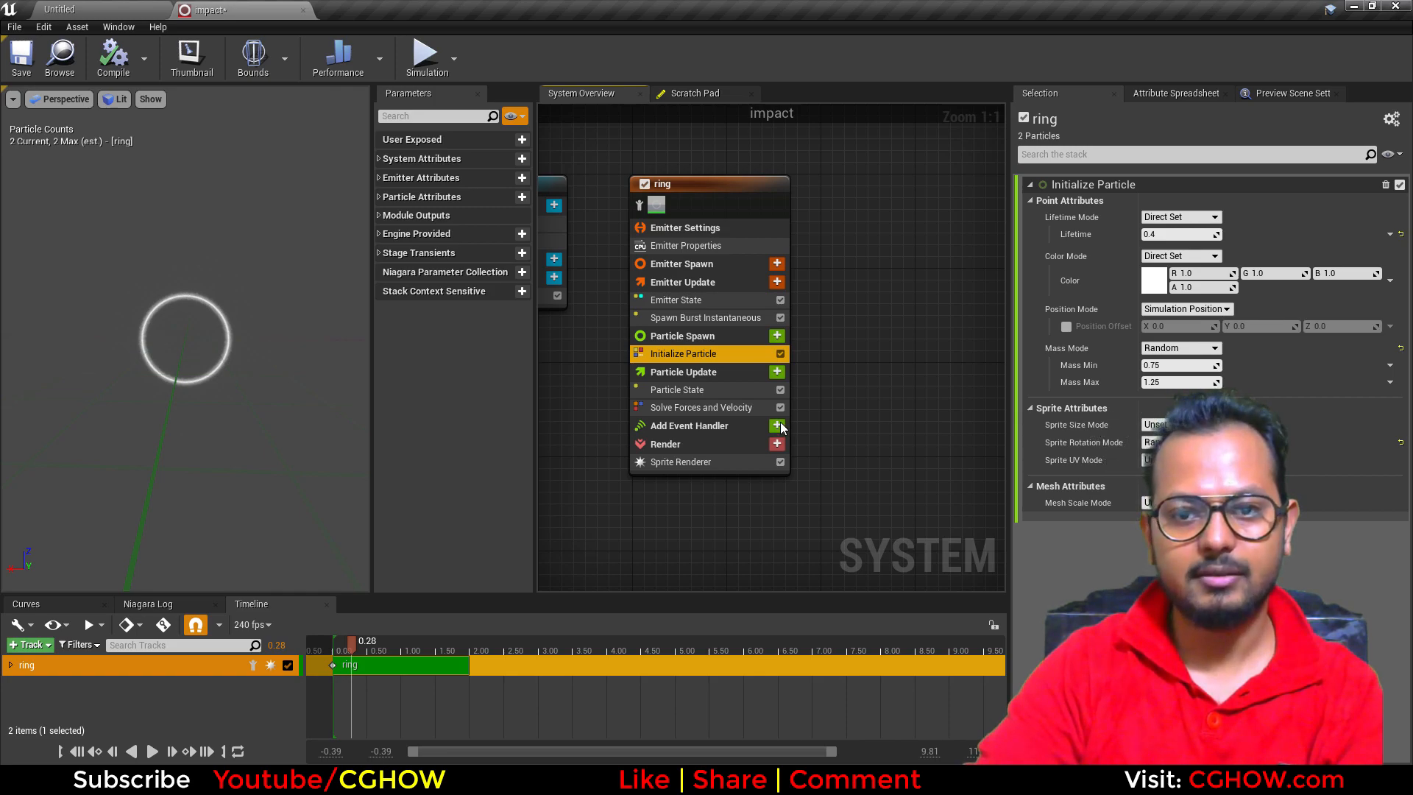
pyautogui.click(776, 336)
pyautogui.scroll(-5, 716, 478)
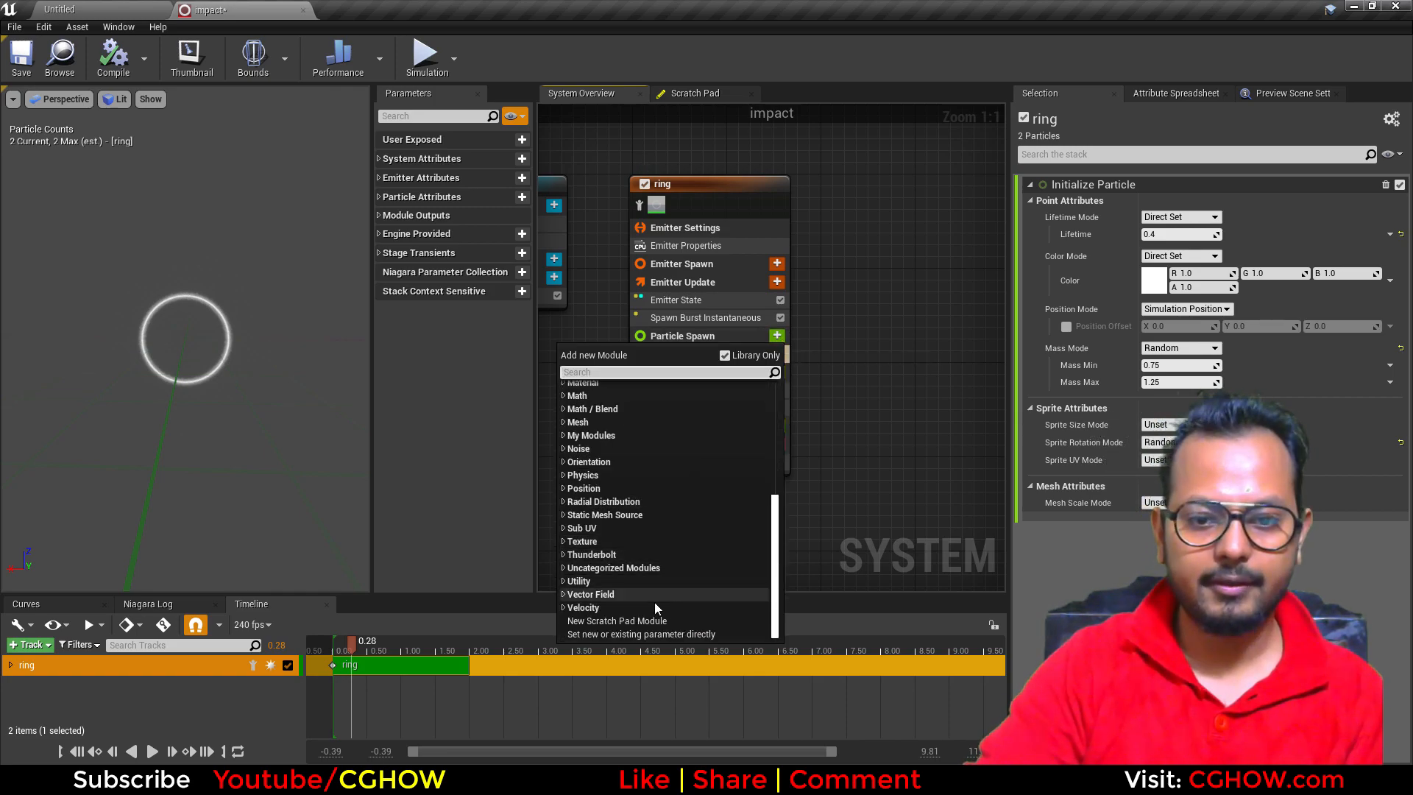
pyautogui.click(656, 633)
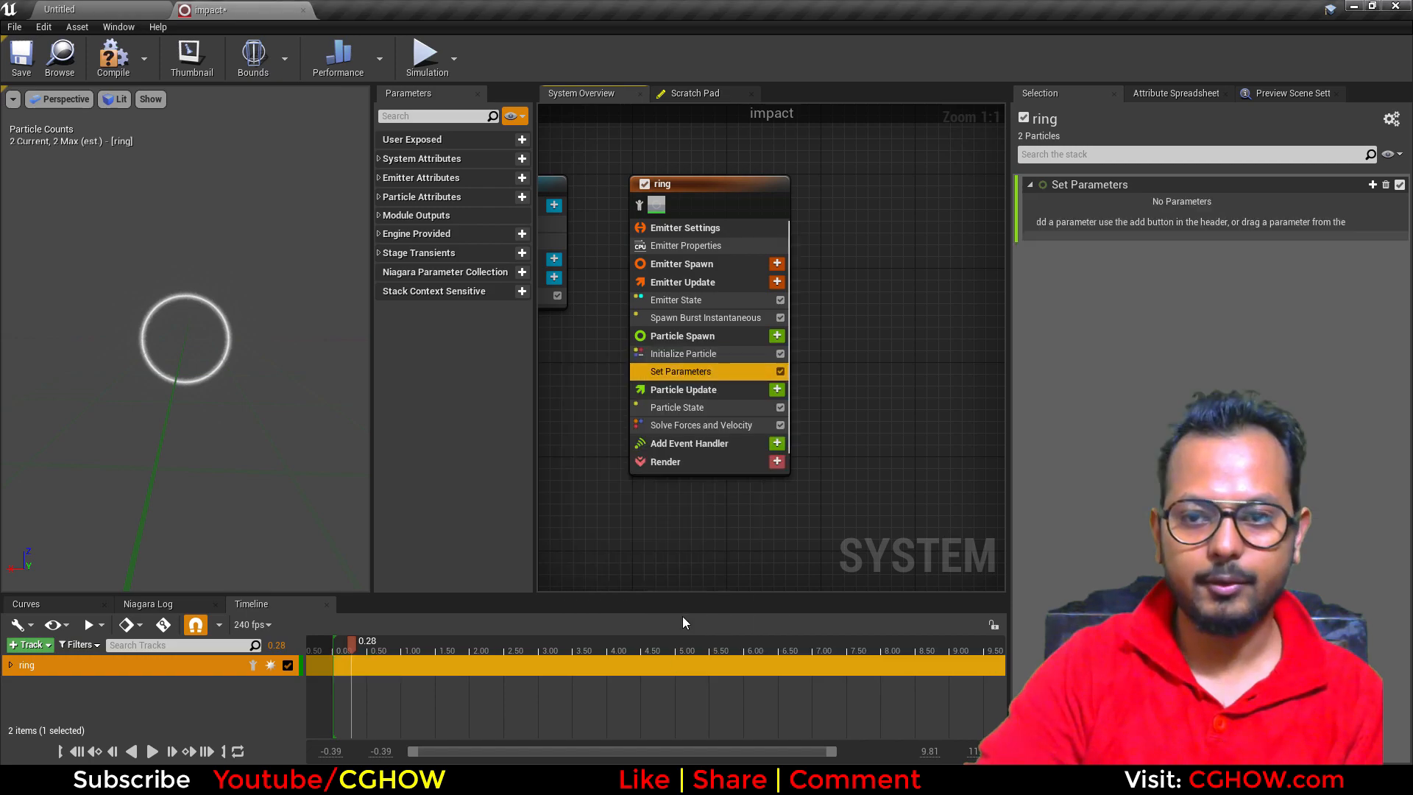
# Step: Add a Vector 2D parameter to the Set Parameters module, name it Size, and correct the name to SpriteSize
pyautogui.click(1372, 185)
pyautogui.click(1314, 216)
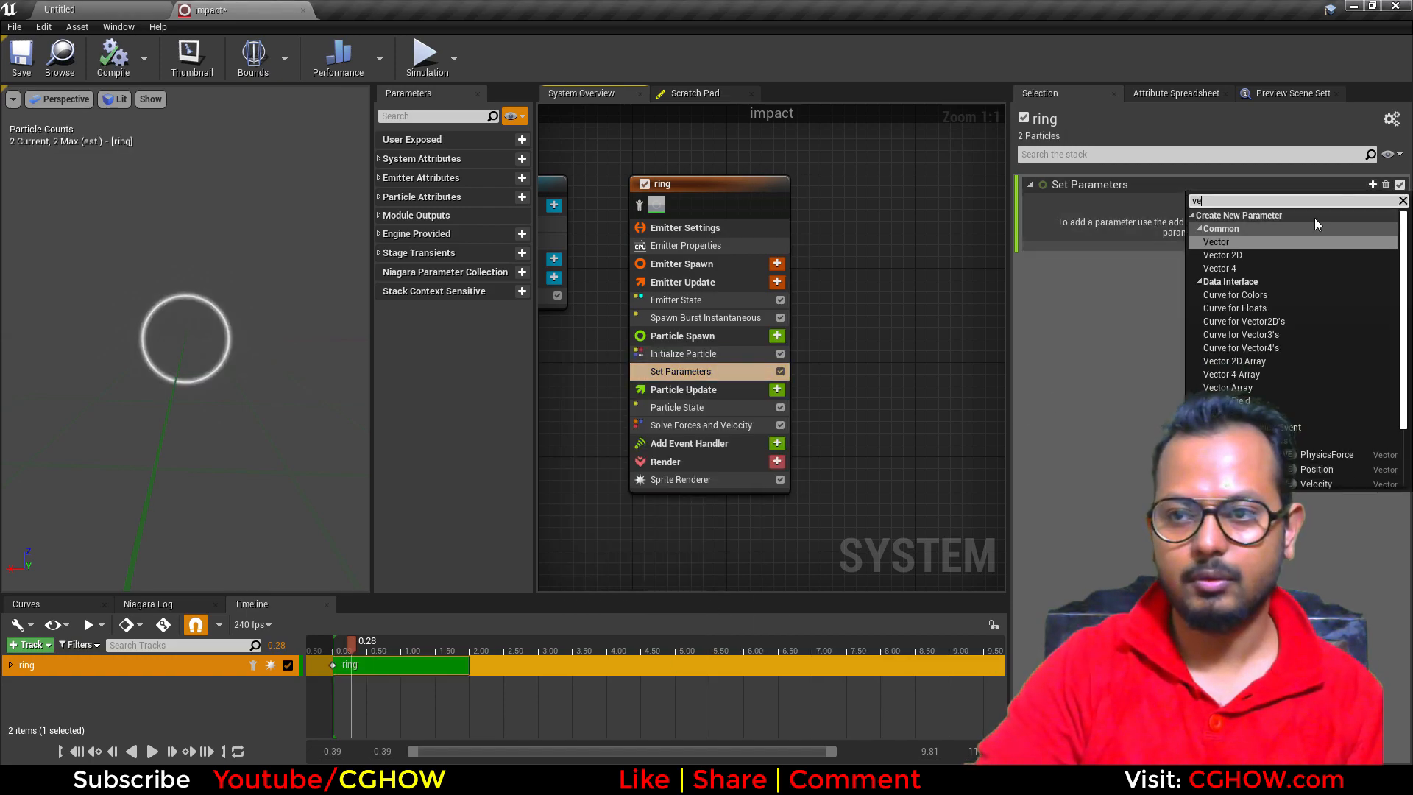
pyautogui.click(1238, 253)
pyautogui.doubleClick(1106, 202)
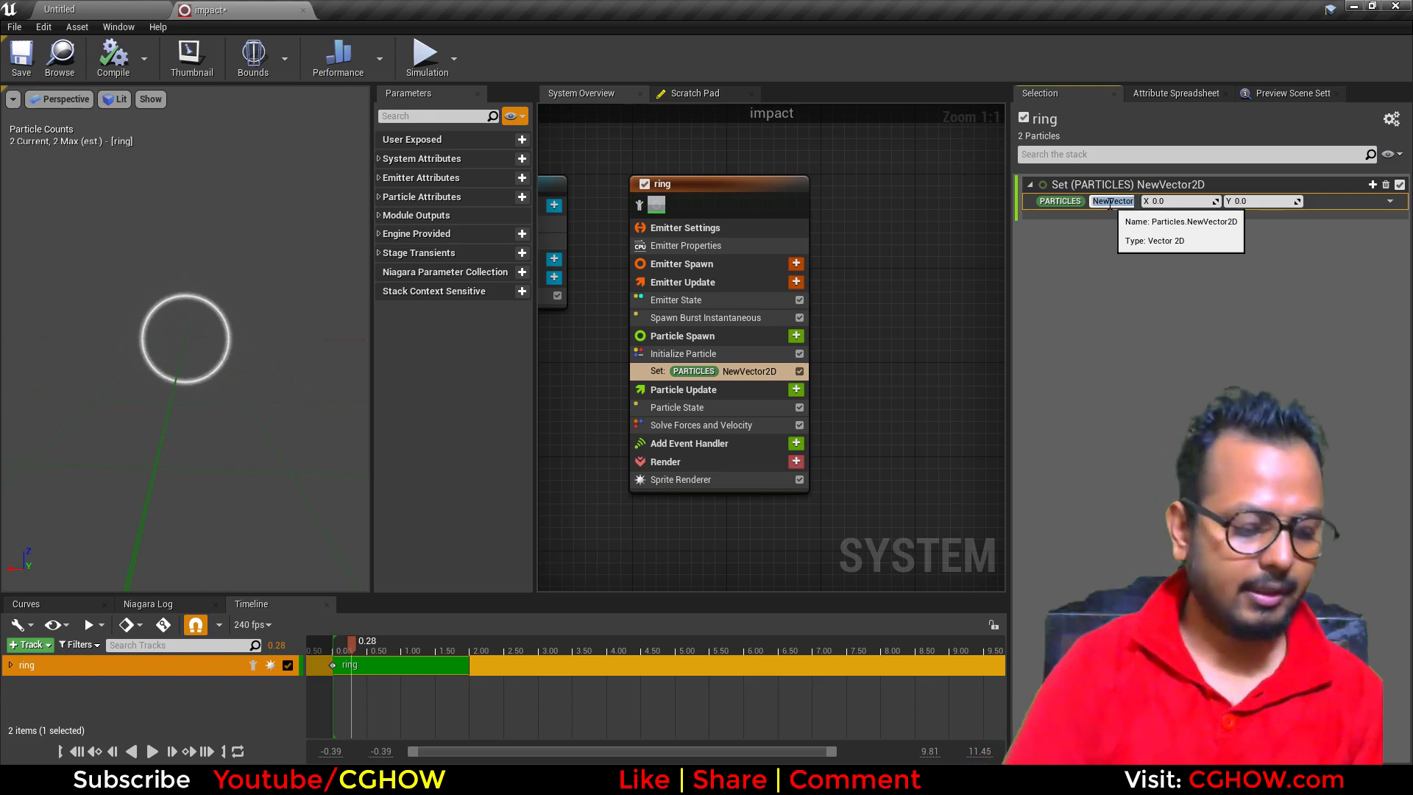
pyautogui.write('Si')
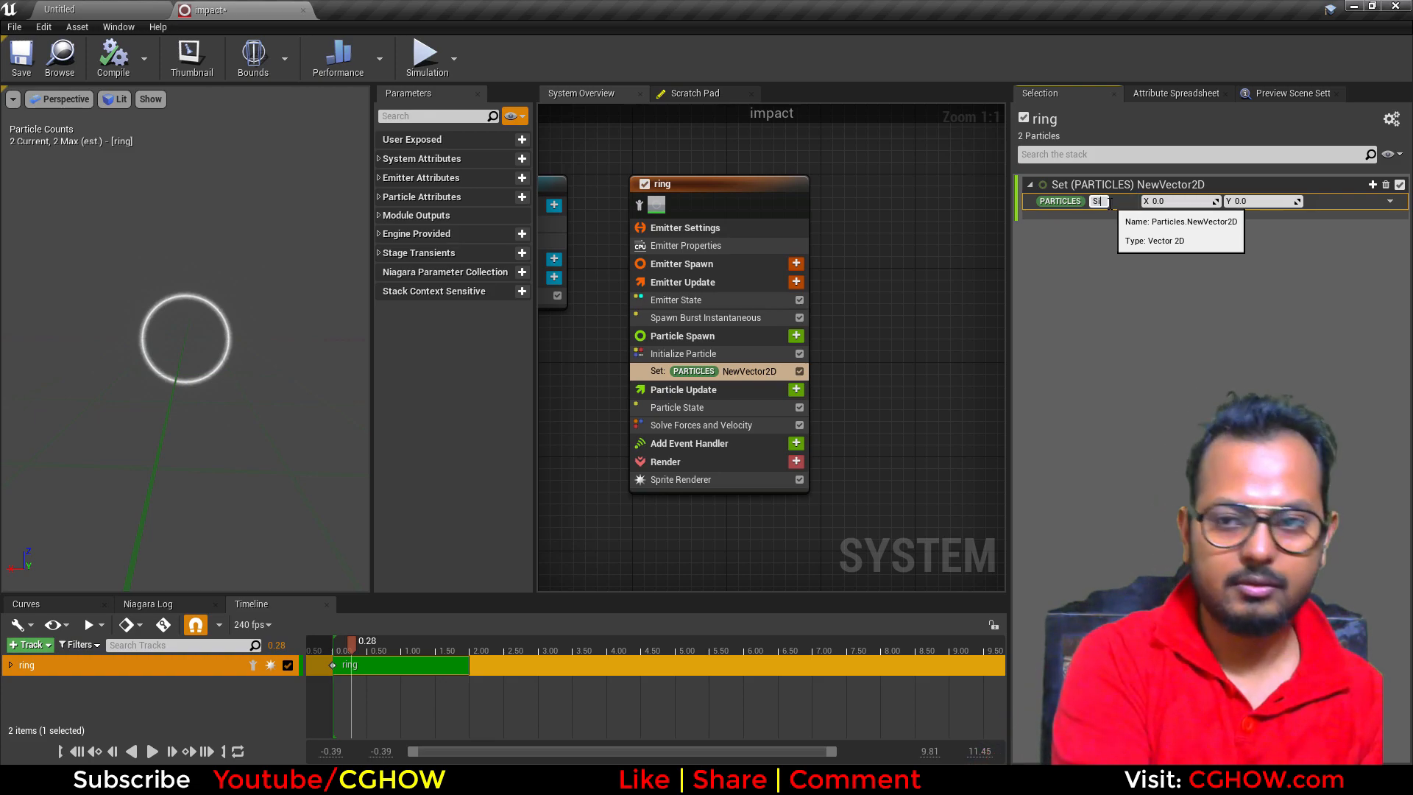
pyautogui.write('ze')
pyautogui.press('Return')
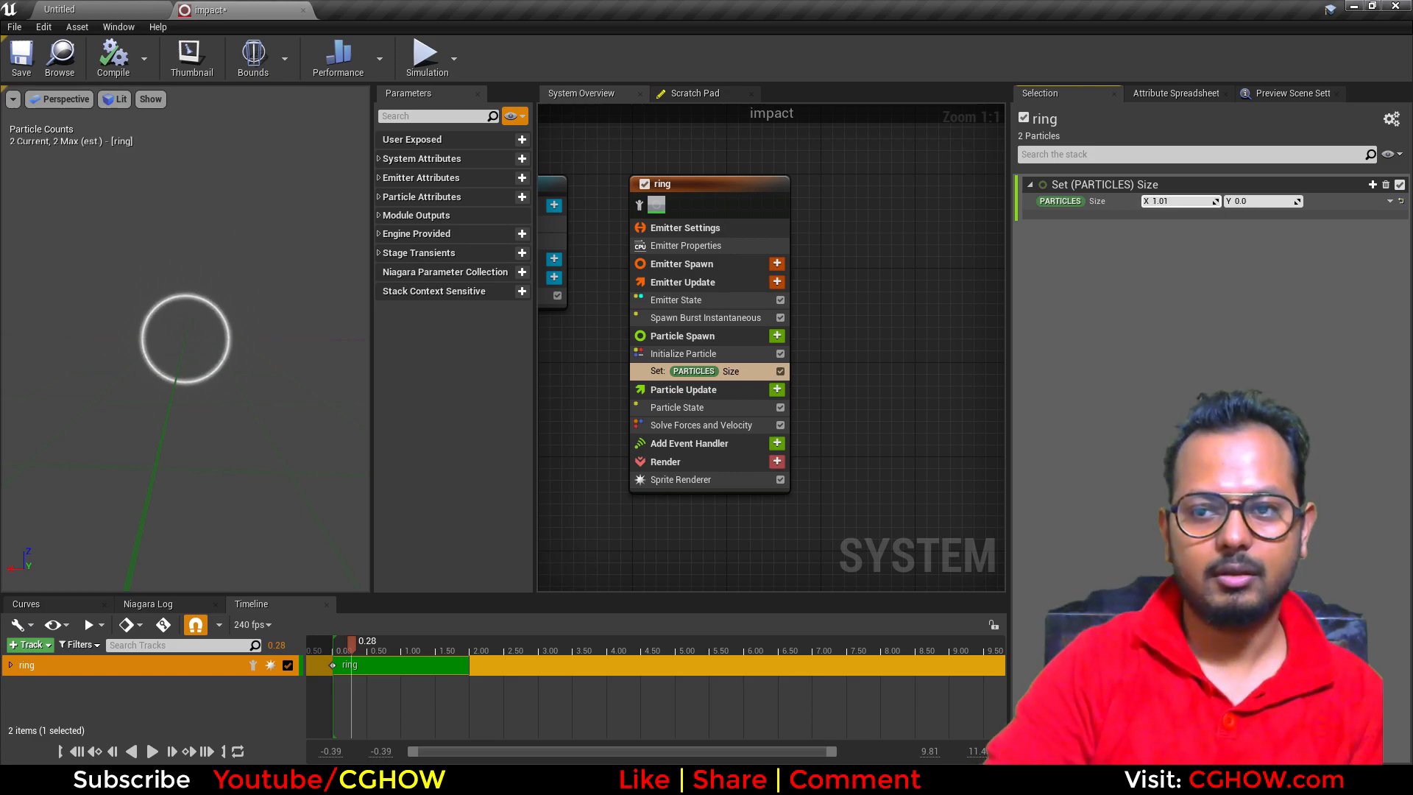
pyautogui.doubleClick(1102, 205)
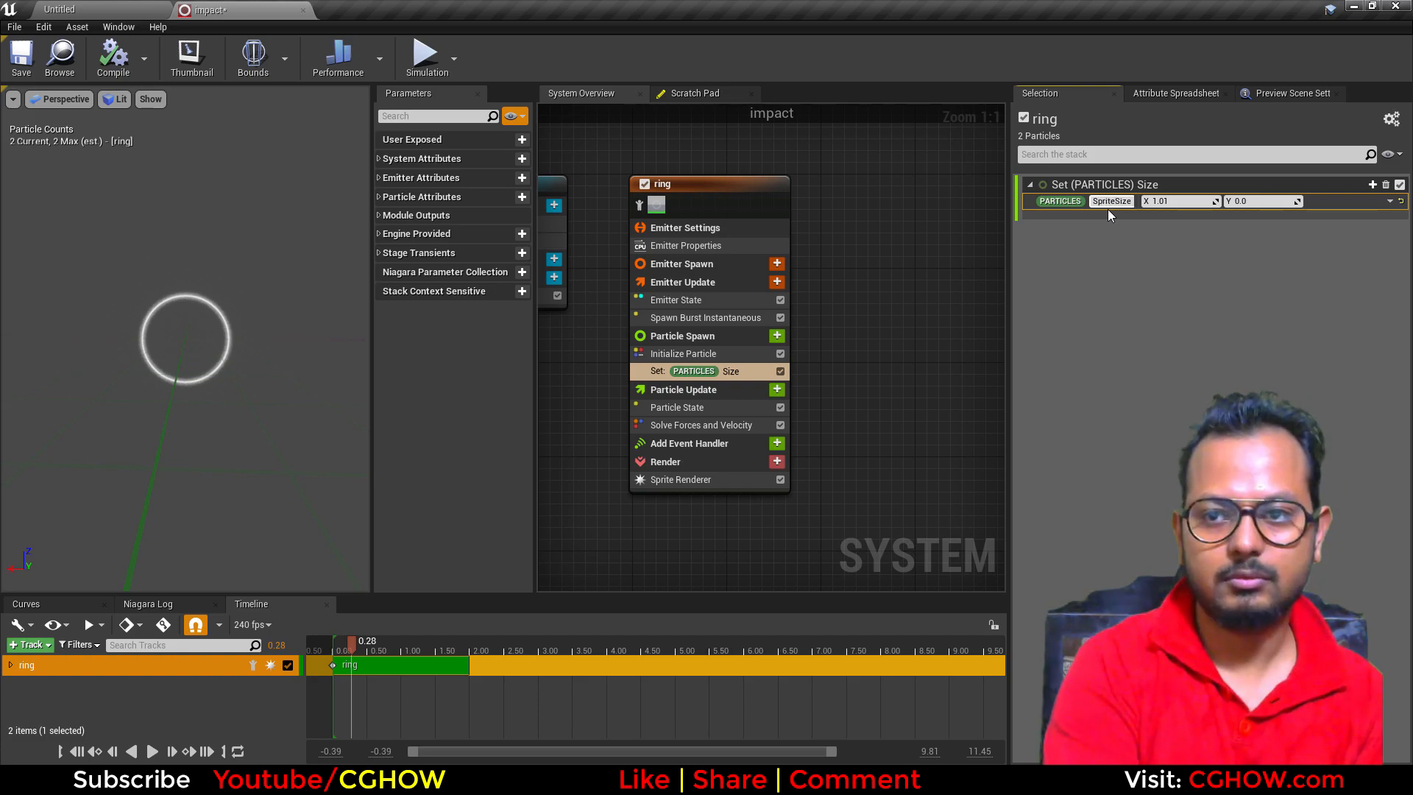
pyautogui.press('Return')
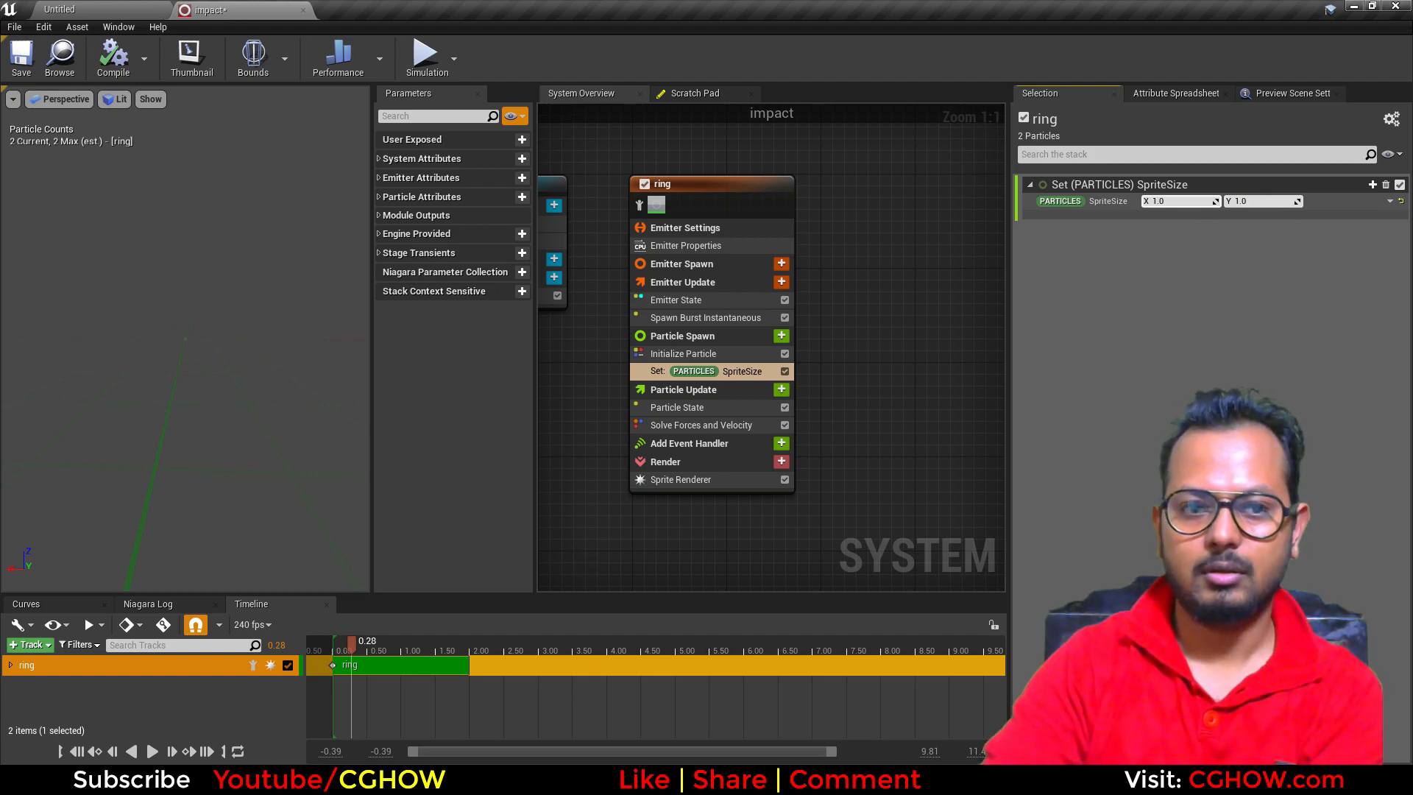
# Step: Set the SpriteSize parameter's X and Y values to 100
pyautogui.moveTo(1177, 201); pyautogui.dragTo(1215, 200)
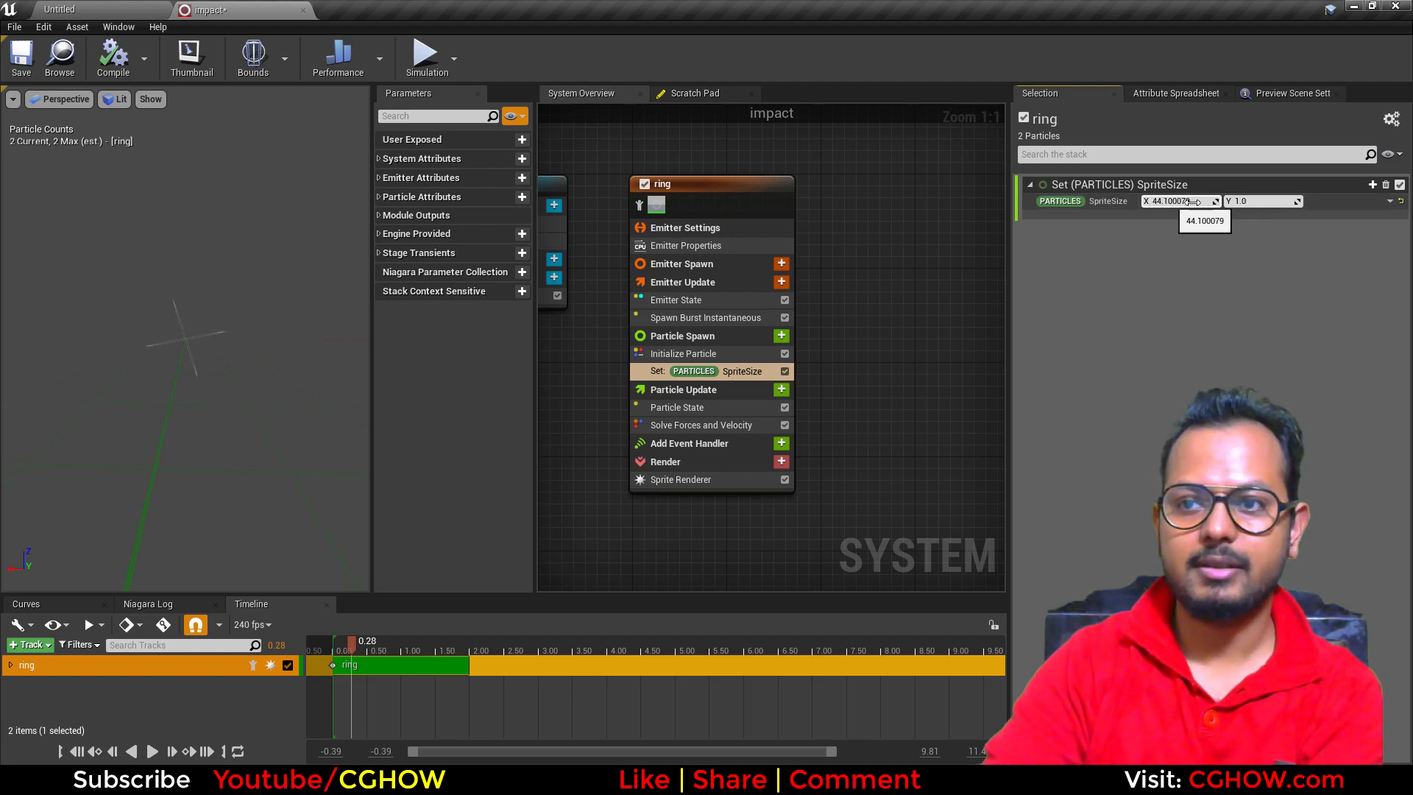
pyautogui.click(1259, 207)
pyautogui.write('100')
pyautogui.press('Return')
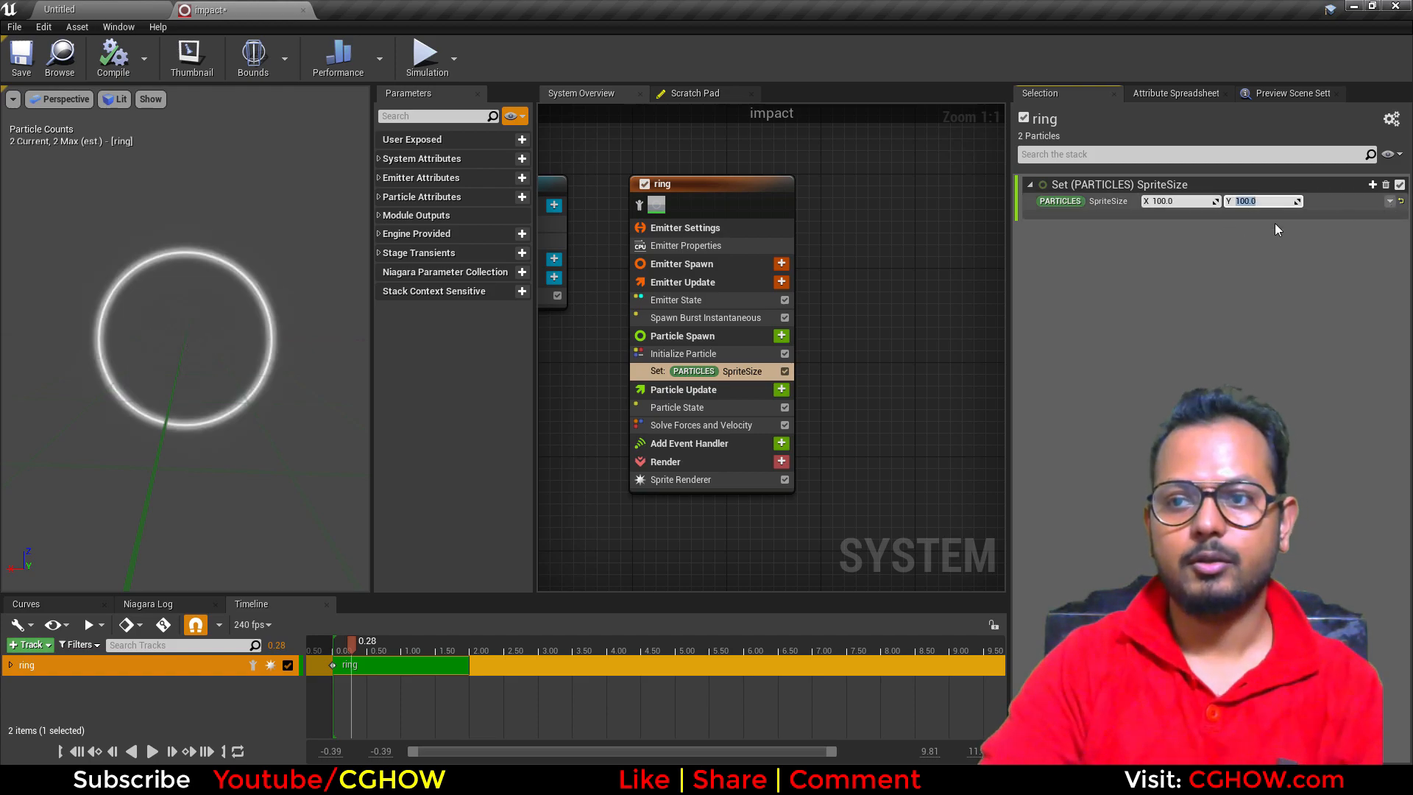
# Step: Drive SpriteSize with the Vector 2D From Float dynamic input and raise its value to about 35
pyautogui.click(1389, 201)
pyautogui.write('flo')
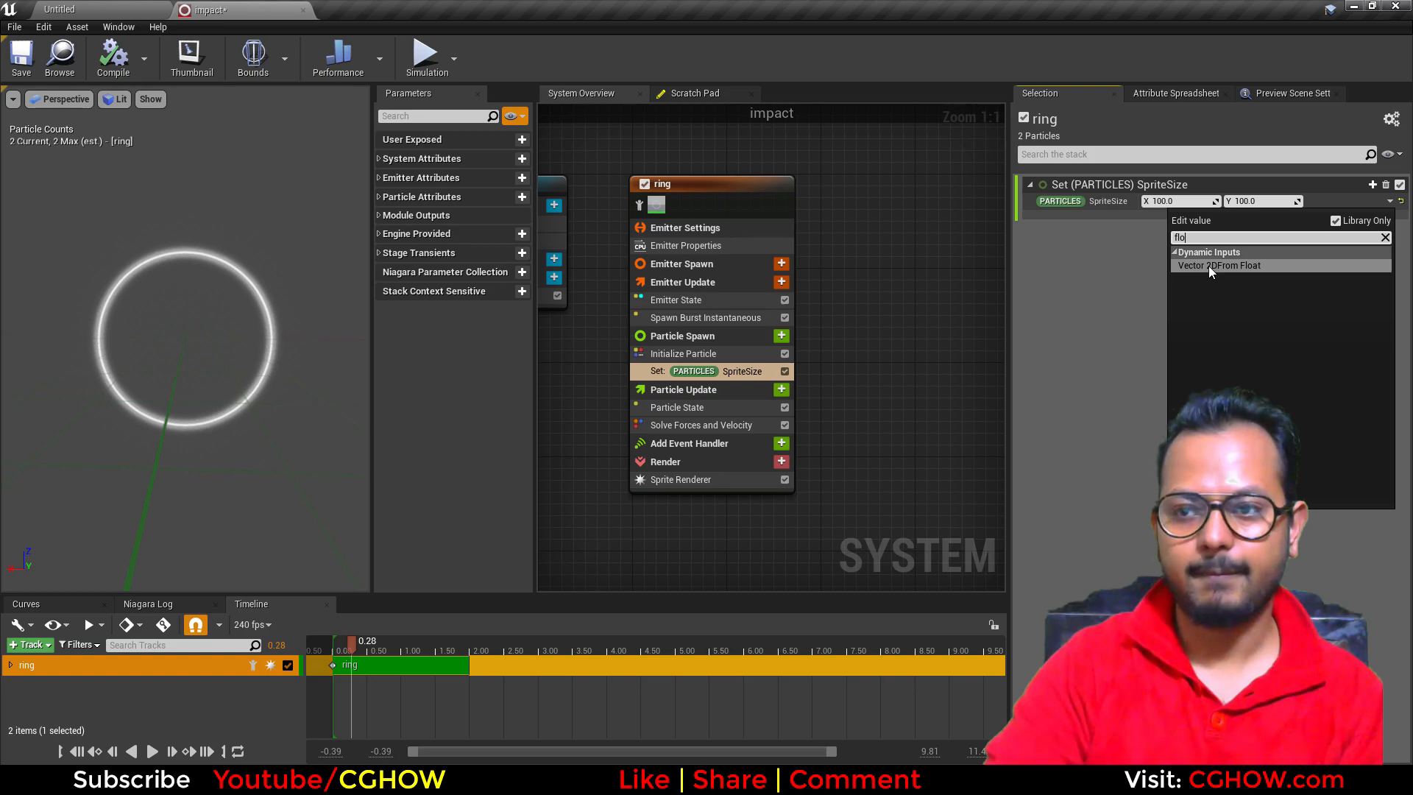
pyautogui.click(1208, 266)
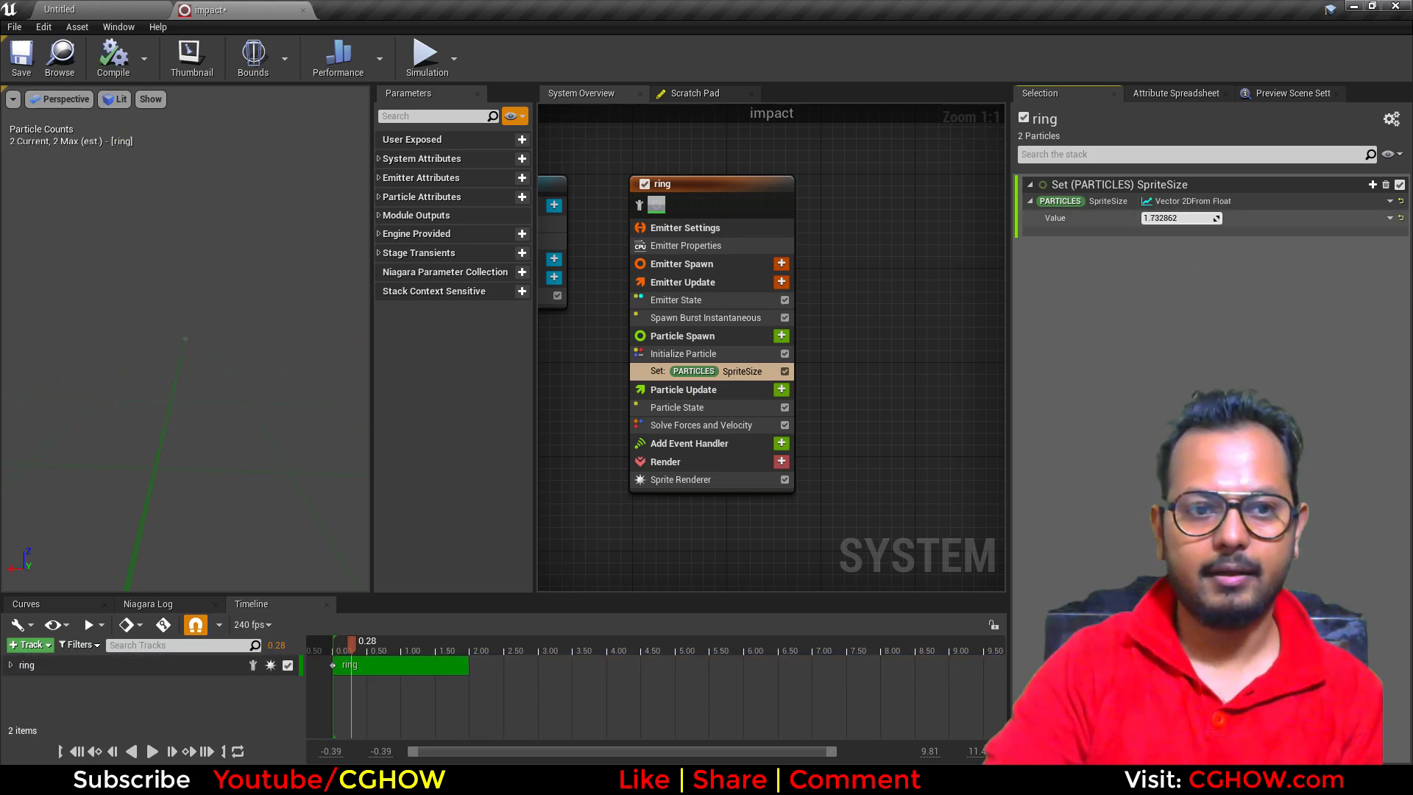
pyautogui.moveTo(1186, 217); pyautogui.dragTo(1207, 218)
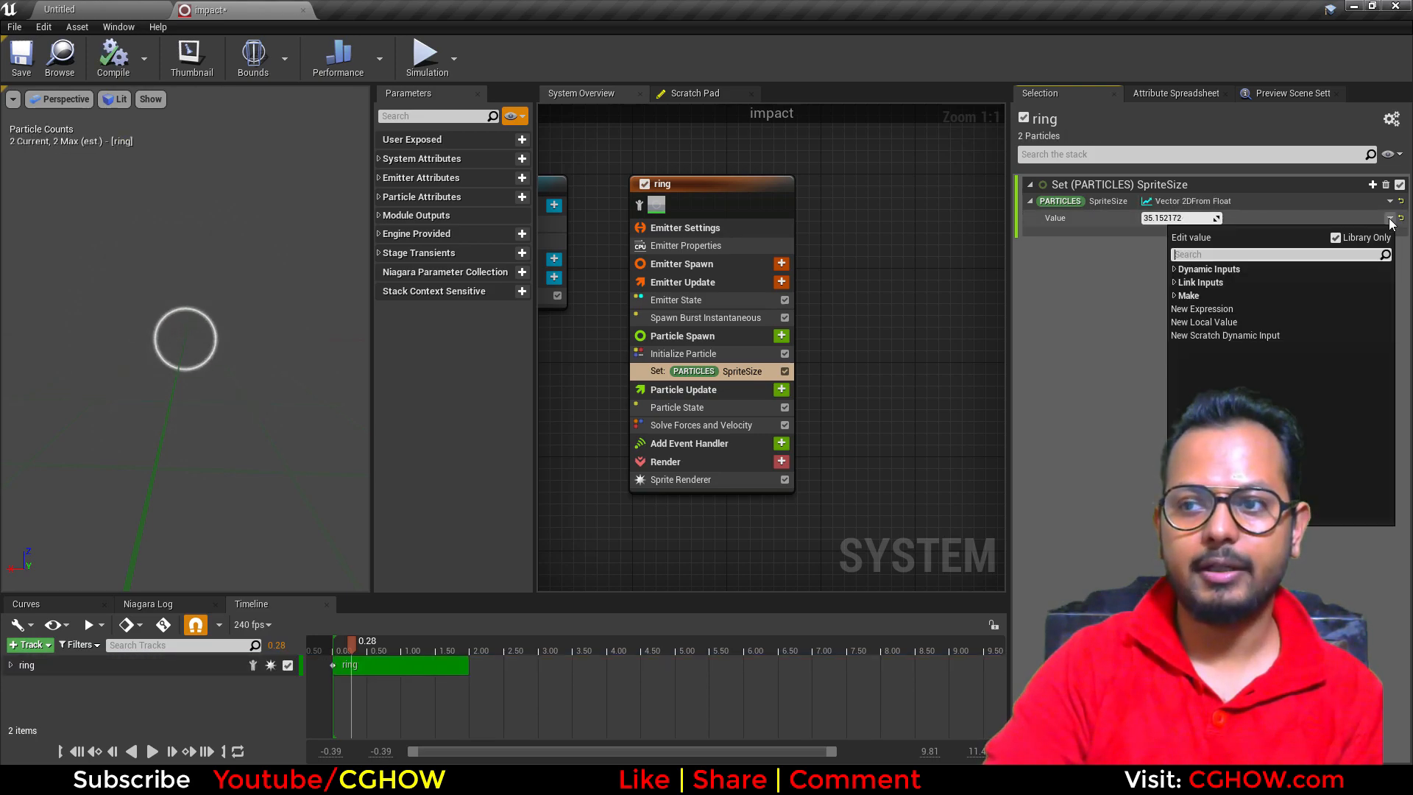
# Step: Drive the ring's SpriteSize value with the Uniform A Or B Float dynamic input
pyautogui.click(717, 355)
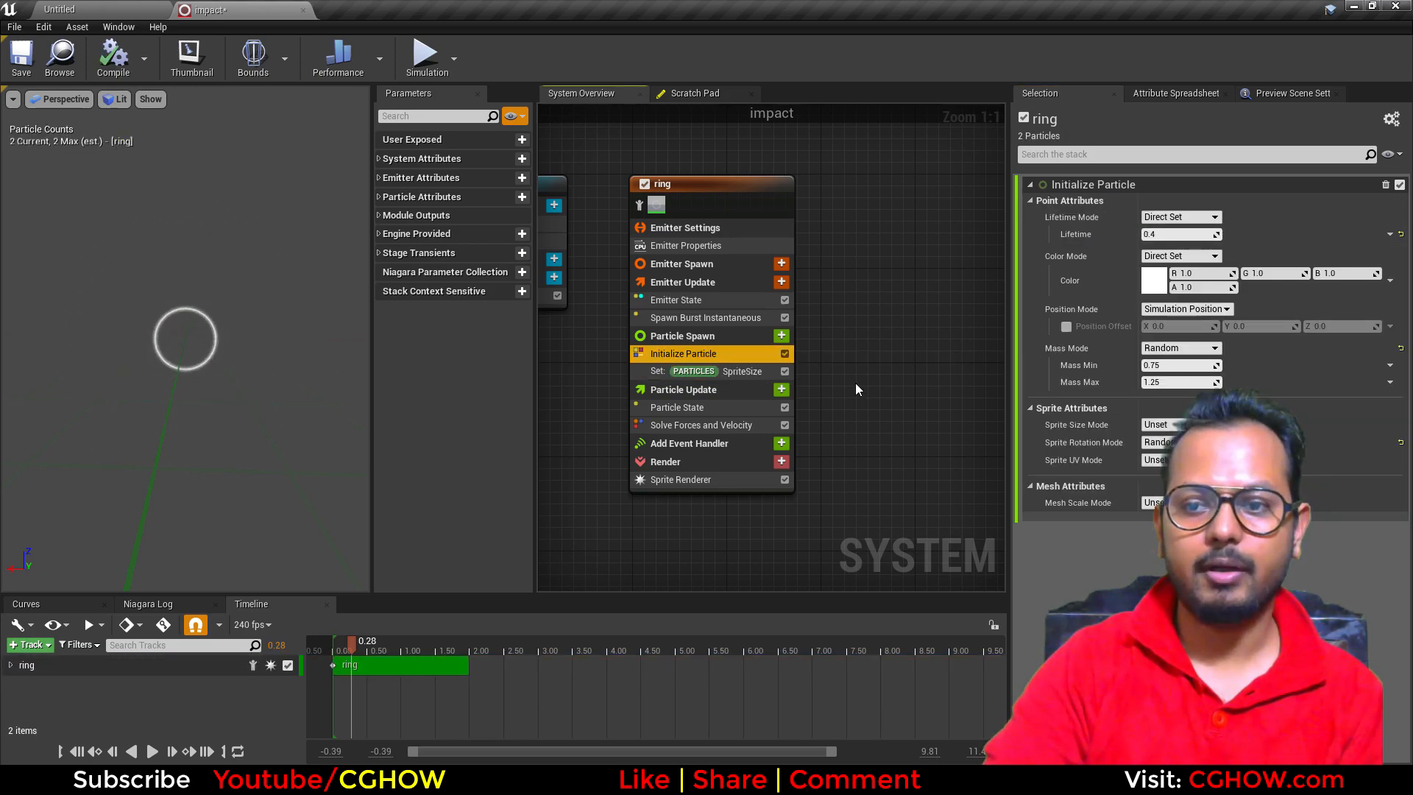
pyautogui.click(740, 374)
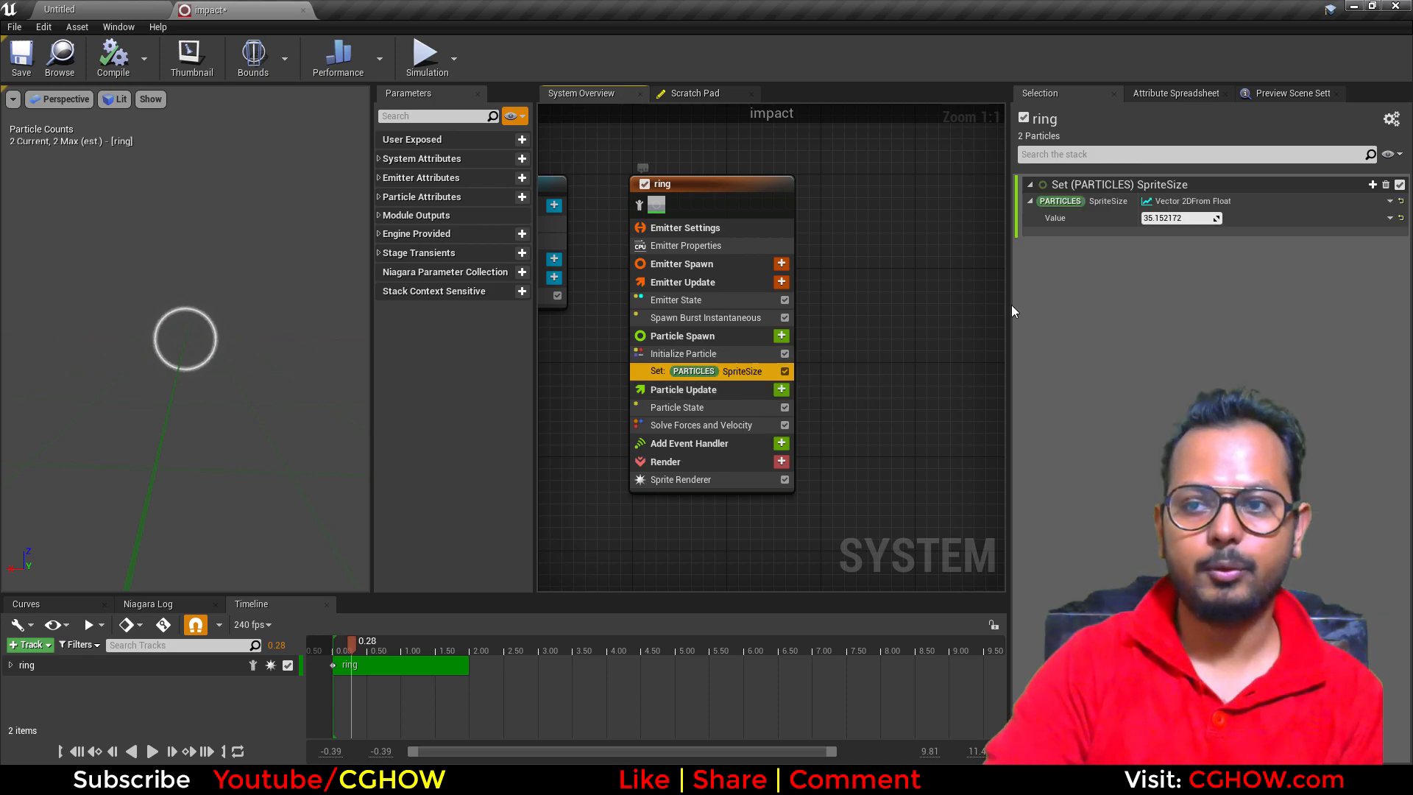
pyautogui.click(1389, 217)
pyautogui.write('uni')
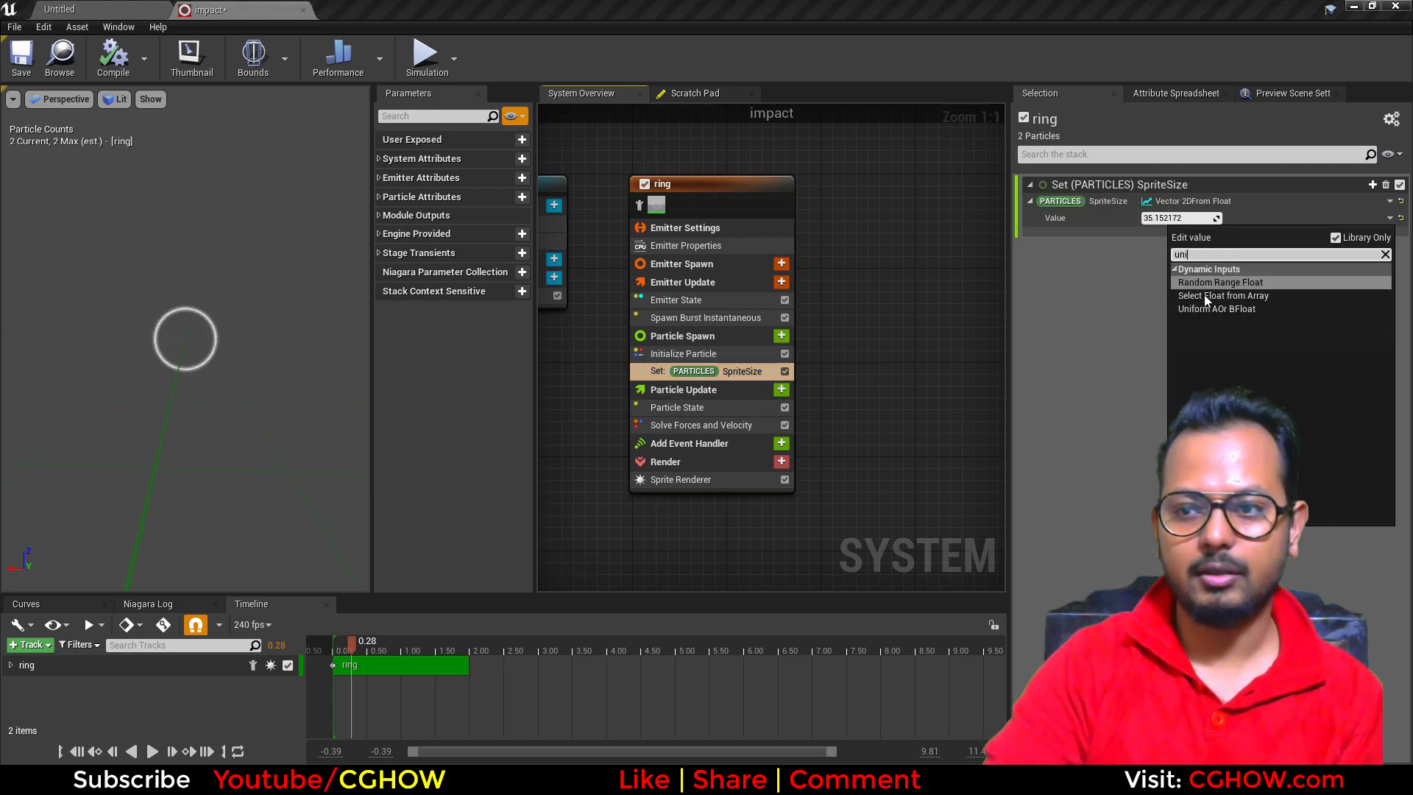
pyautogui.click(1226, 310)
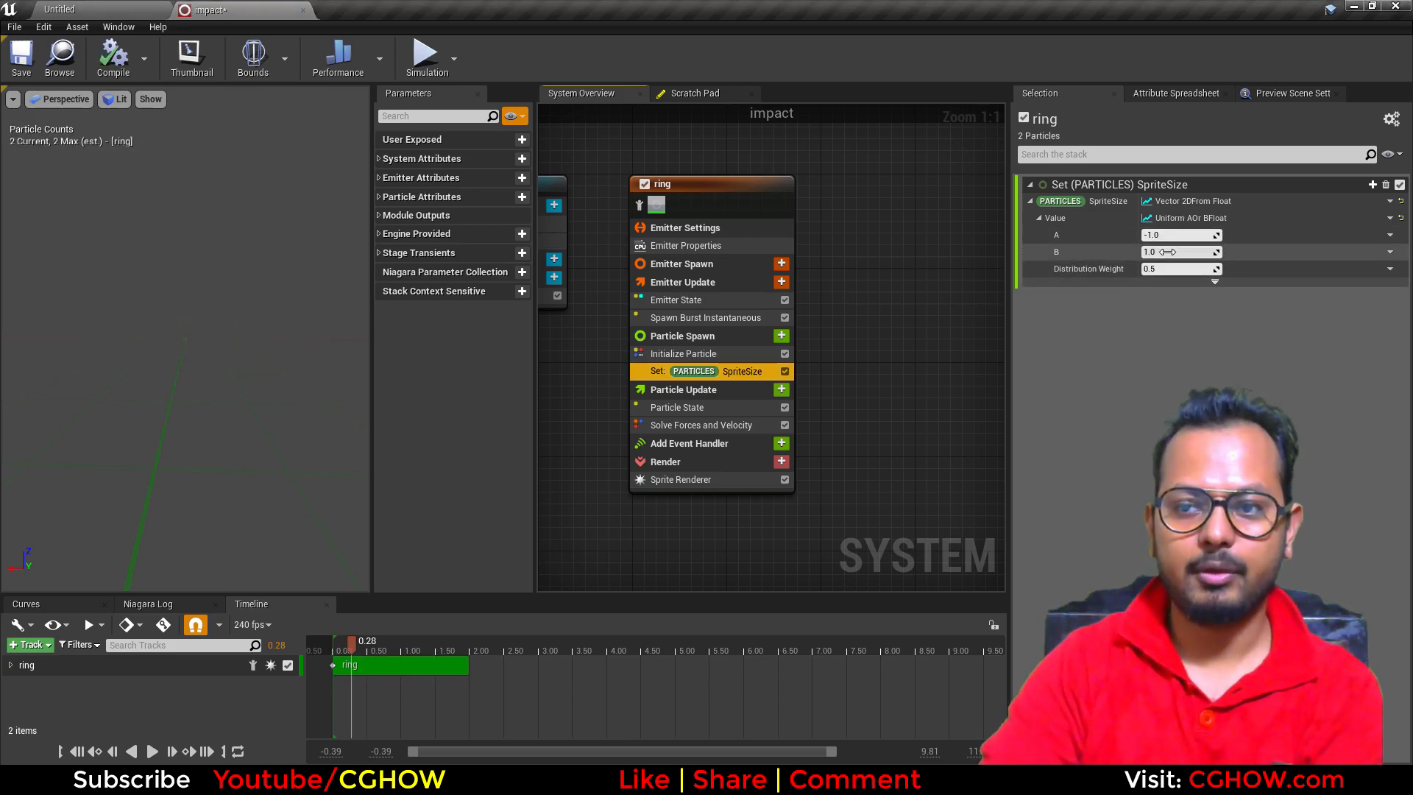
# Step: Set B to 100 and A to 50, and scrub the timeline to preview the two ring sizes
pyautogui.press('Return')
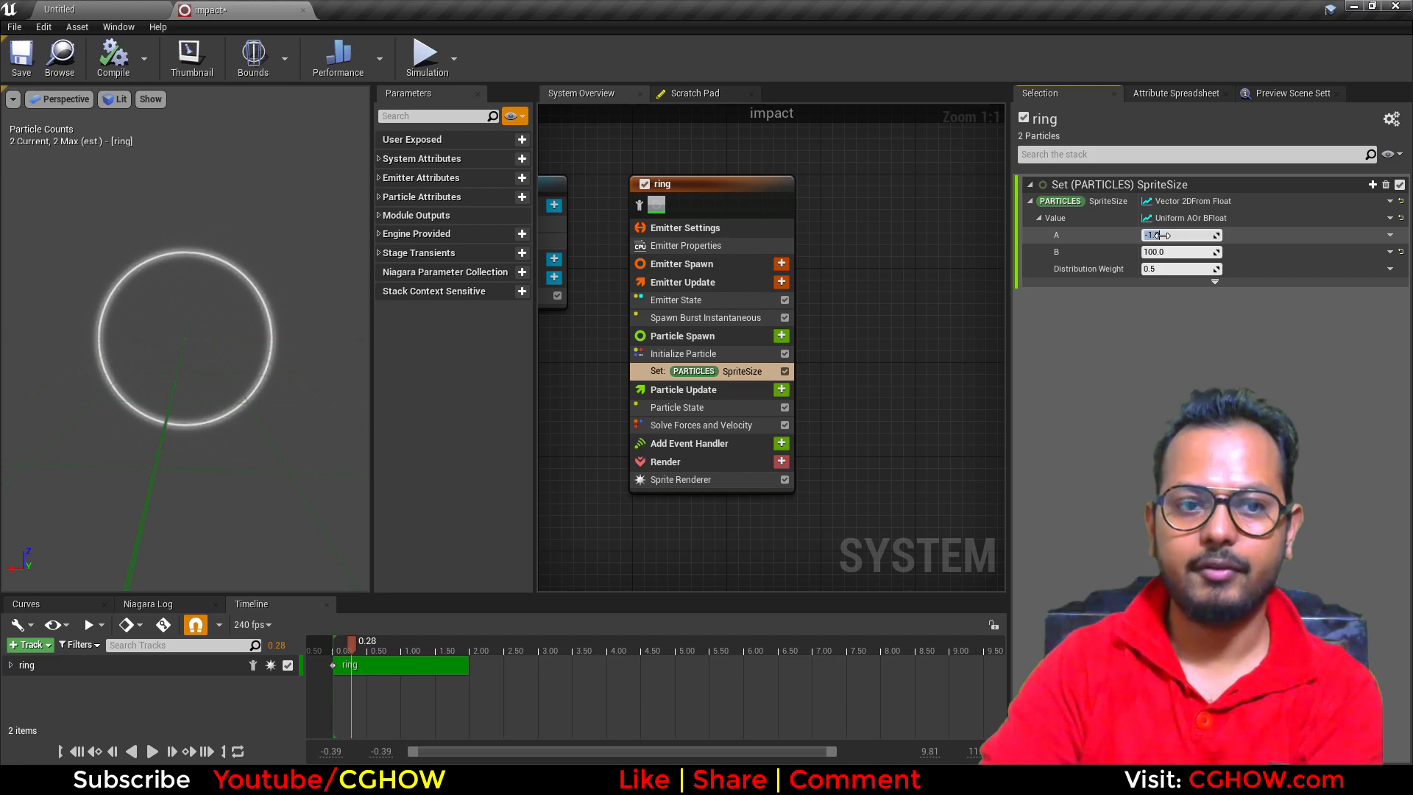
pyautogui.write('50')
pyautogui.press('Return')
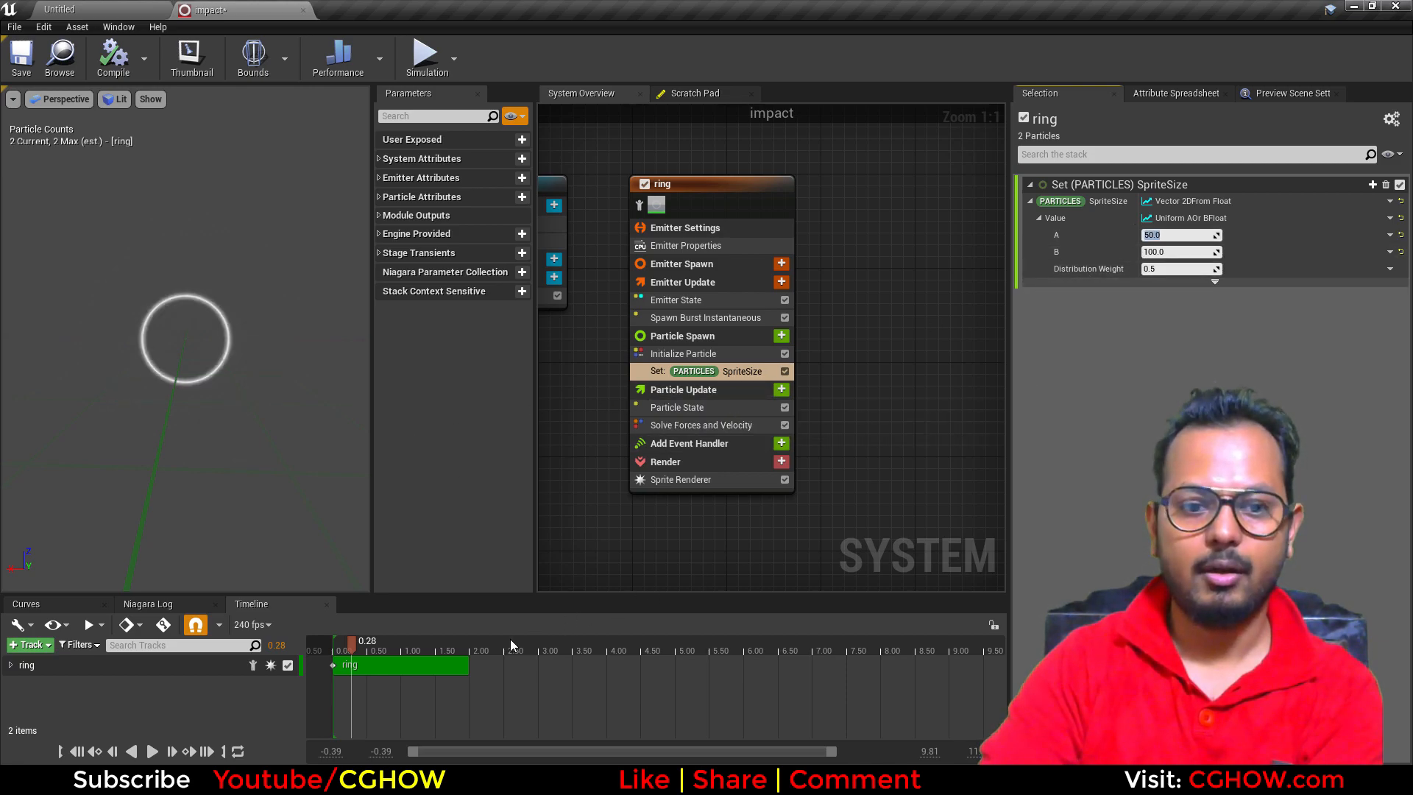
pyautogui.moveTo(510, 644); pyautogui.dragTo(275, 666)
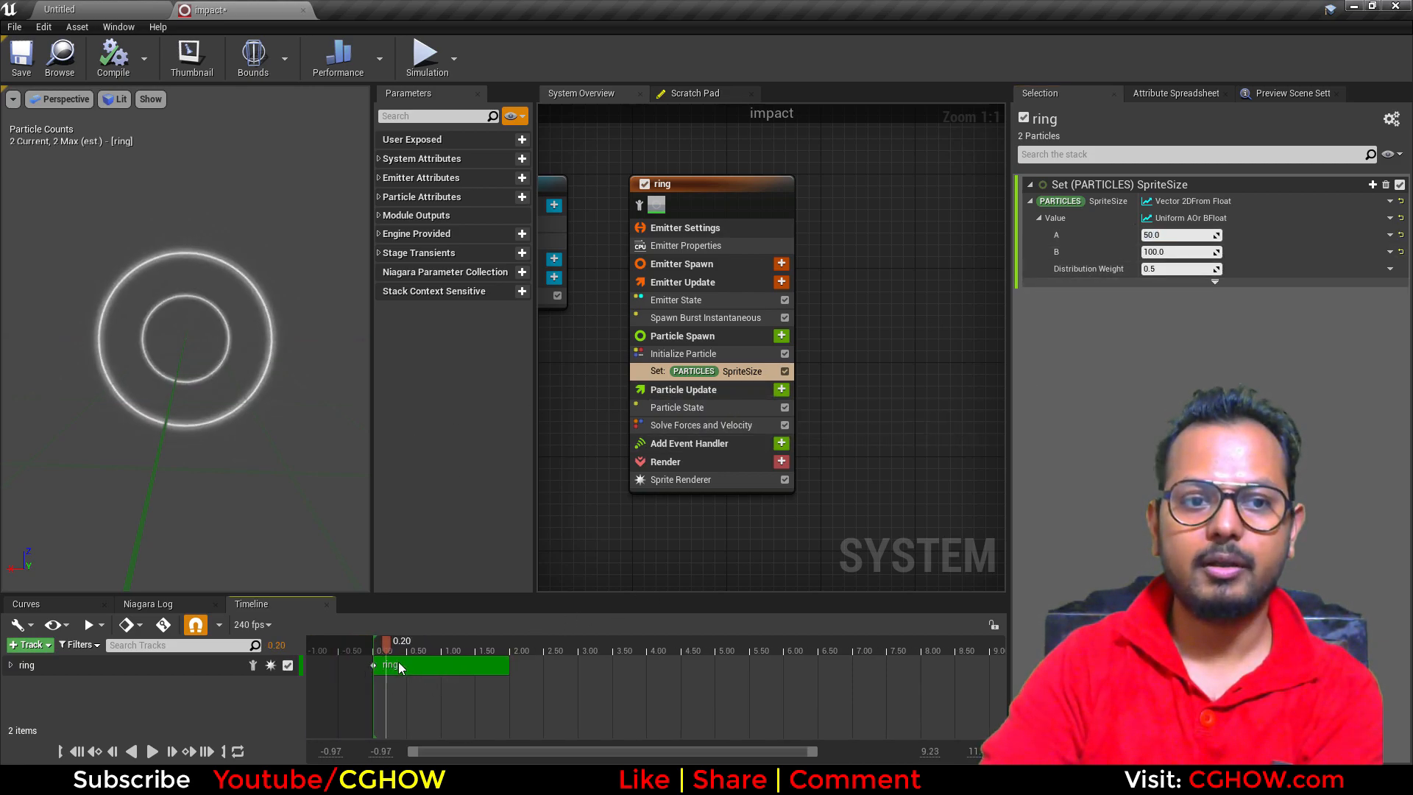
pyautogui.moveTo(435, 665); pyautogui.dragTo(357, 665)
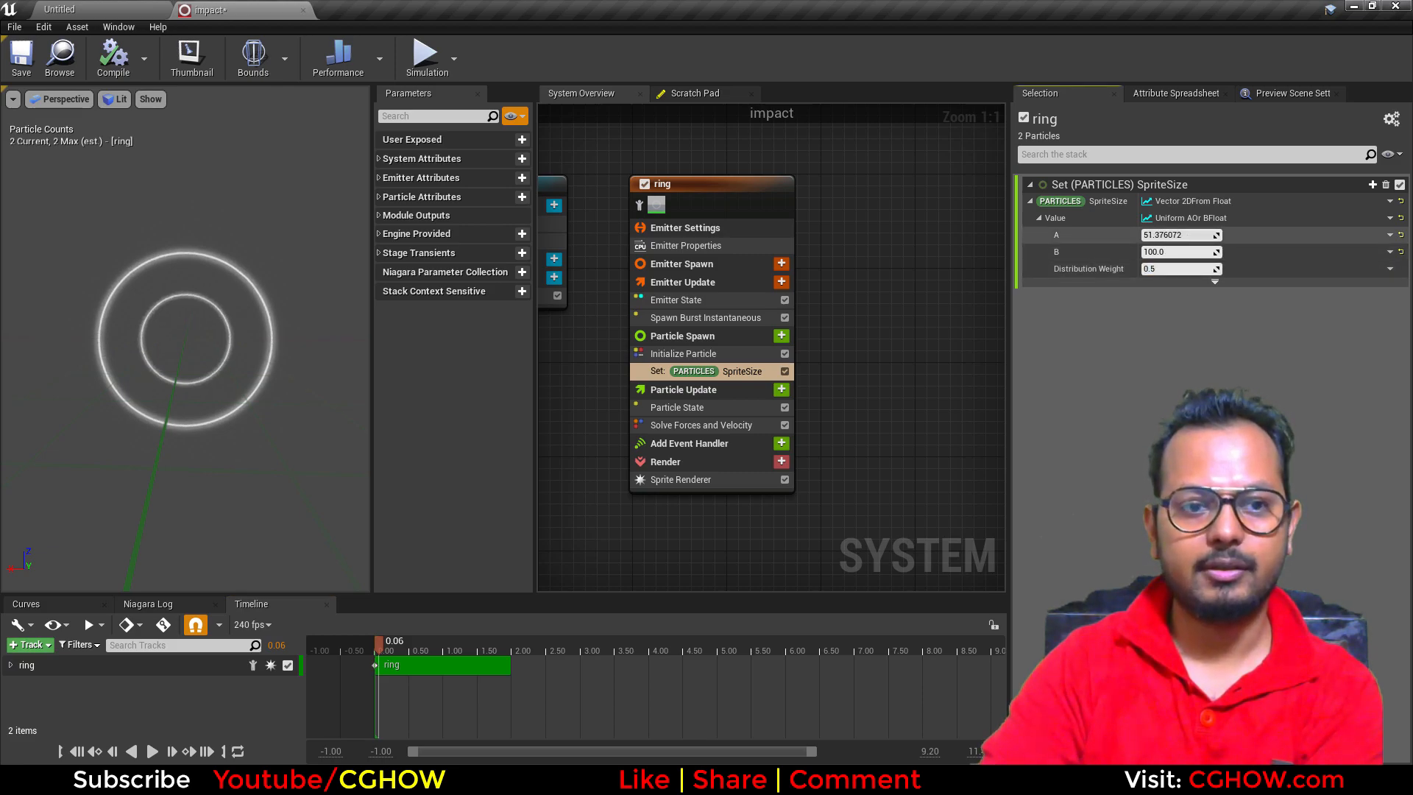
# Step: Raise the smaller ring's A value to about 66 and resume playback of the simulation
pyautogui.moveTo(1177, 235)
pyautogui.mouseDown()
pyautogui.moveTo(1211, 235)
pyautogui.moveTo(1188, 234)
pyautogui.mouseUp()
pyautogui.moveTo(412, 646); pyautogui.dragTo(434, 648, button='right')
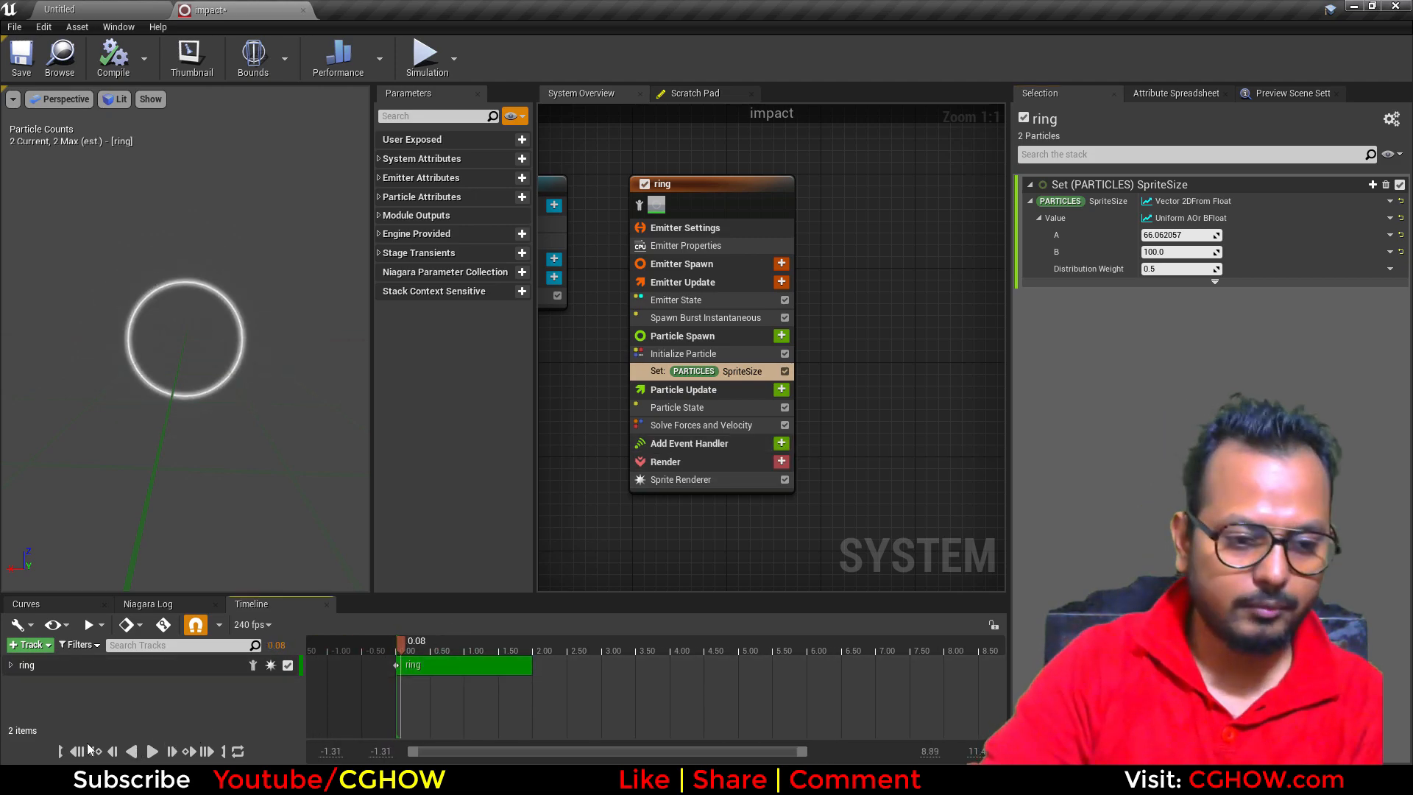
pyautogui.click(151, 751)
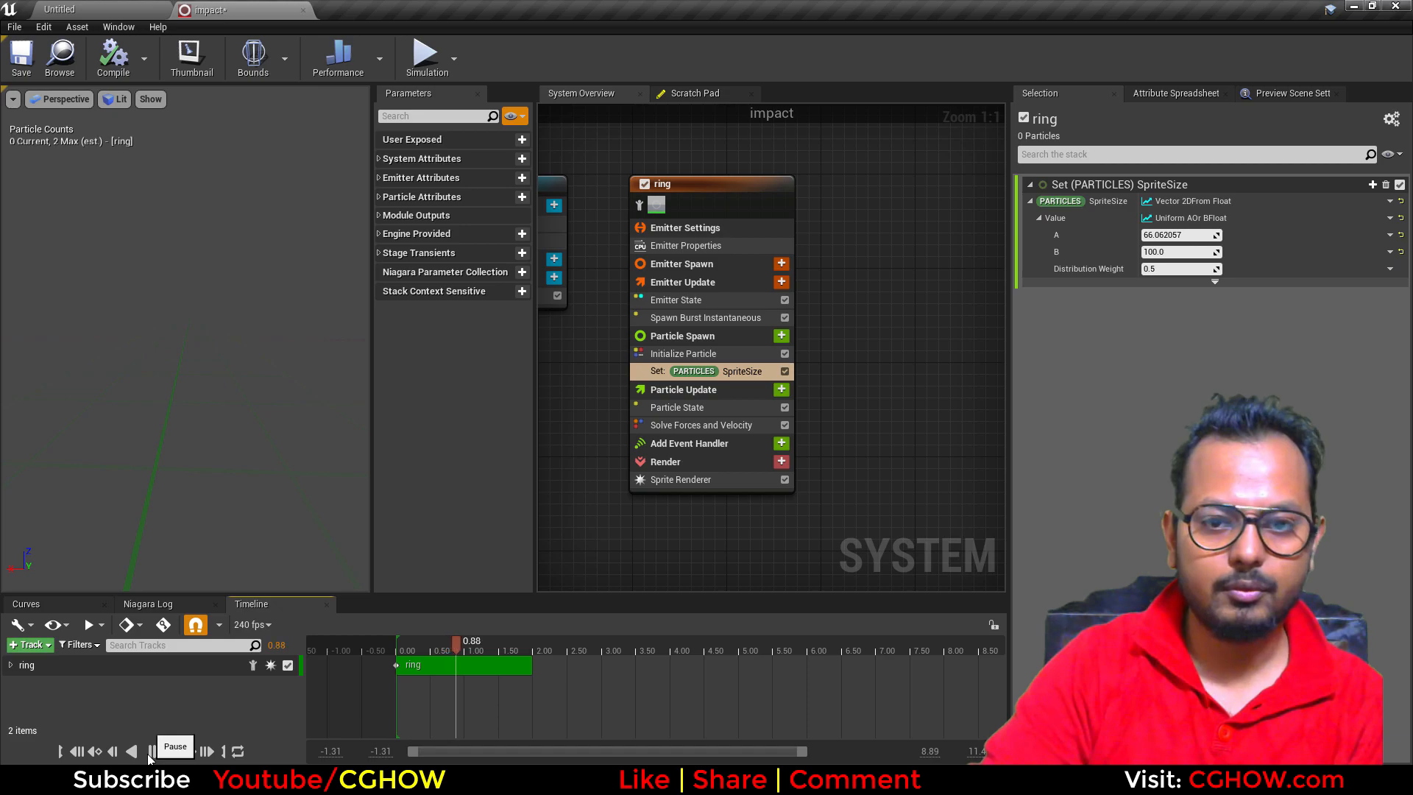
# Step: Add a Scale Sprite Size module to the ring's Particle Update group
pyautogui.click(781, 390)
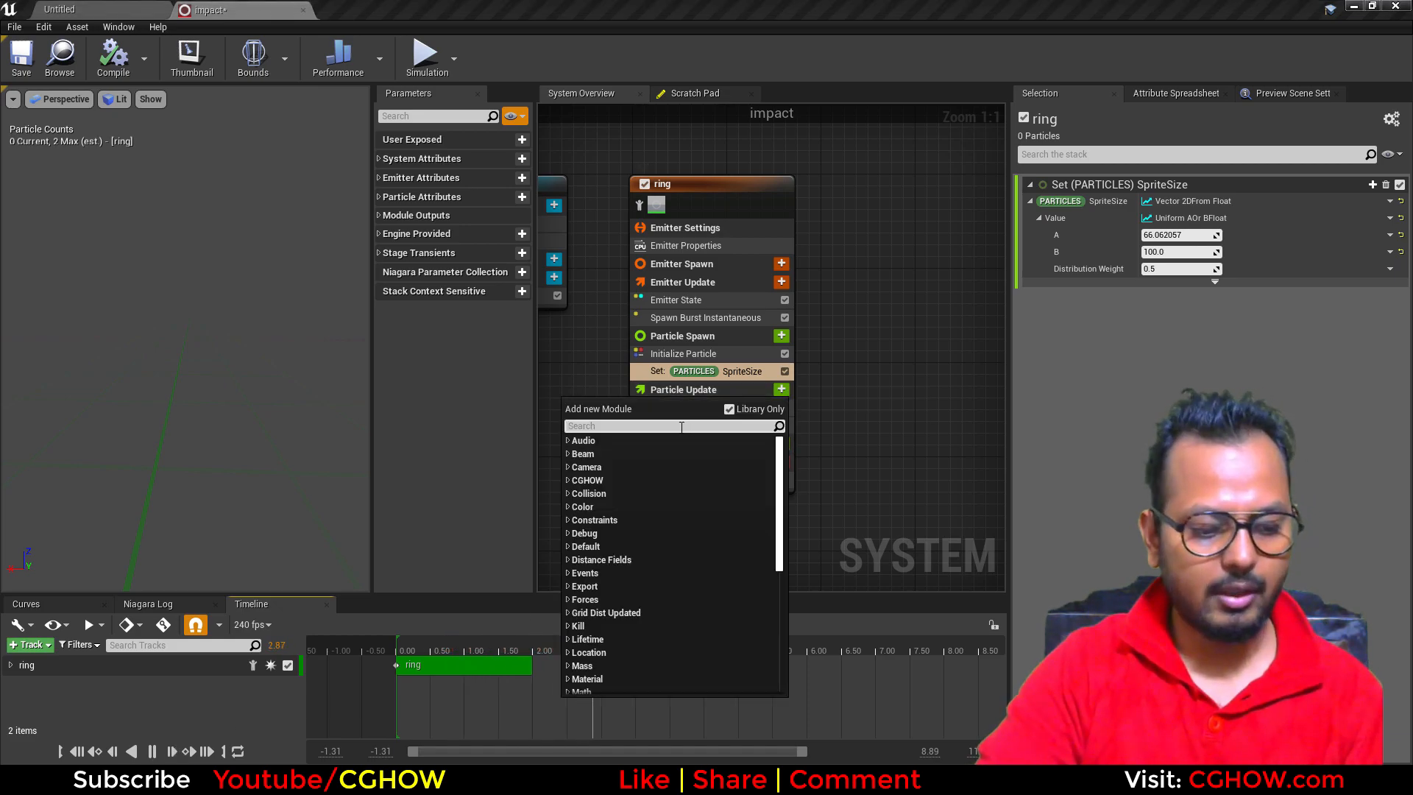
pyautogui.write('size')
pyautogui.click(613, 587)
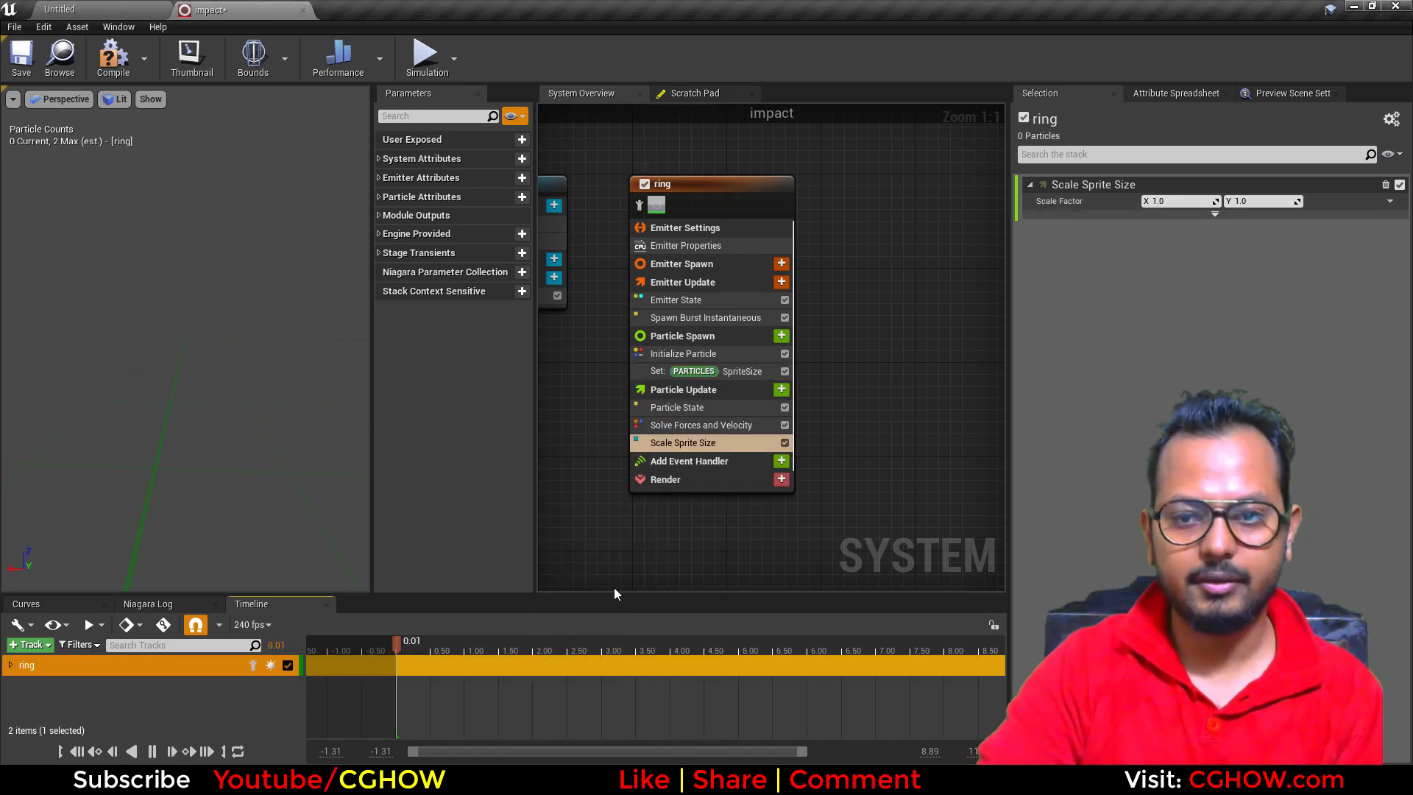
# Step: Drive the Scale Factor with Vector 2D From Float and feed its value from a Float from Curve input
pyautogui.click(1390, 204)
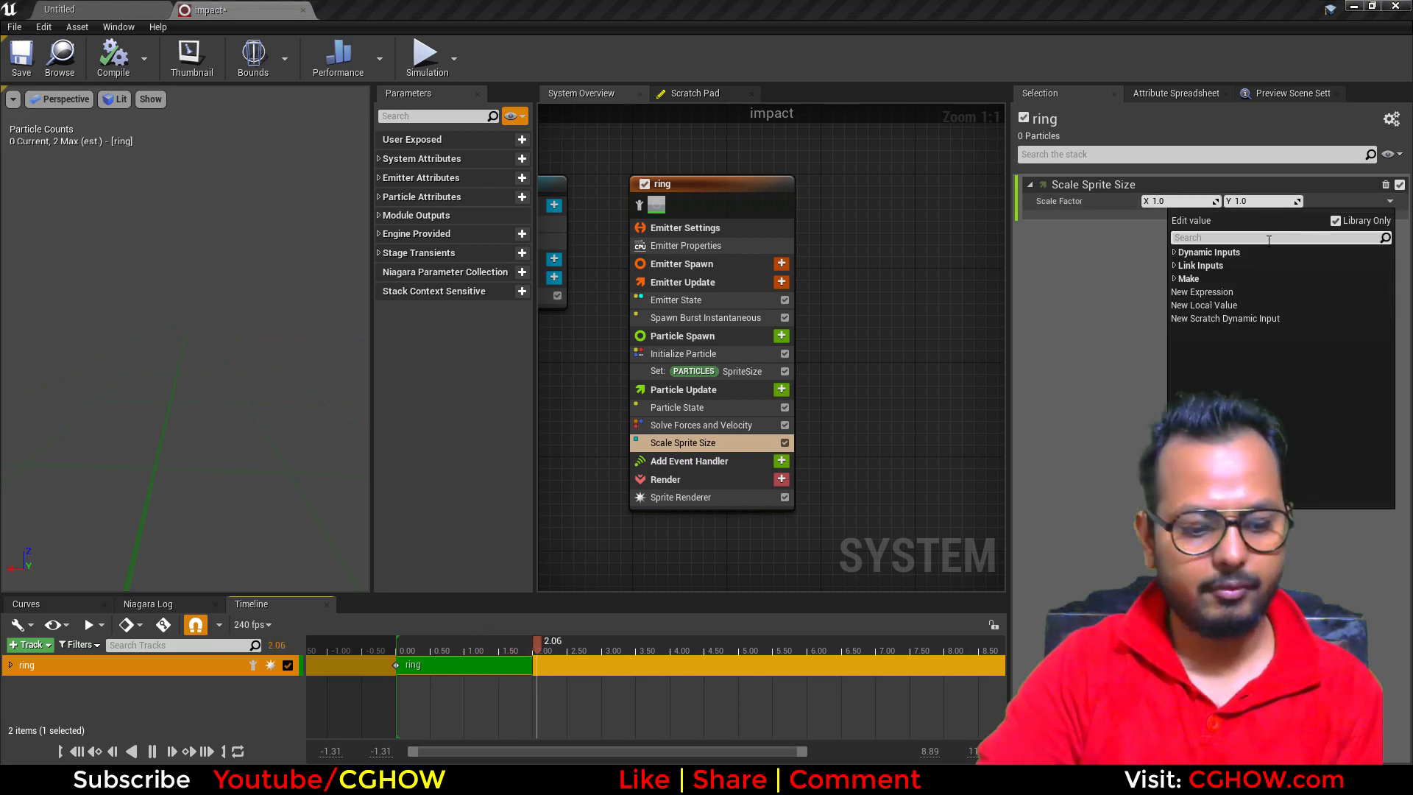
pyautogui.click(1228, 271)
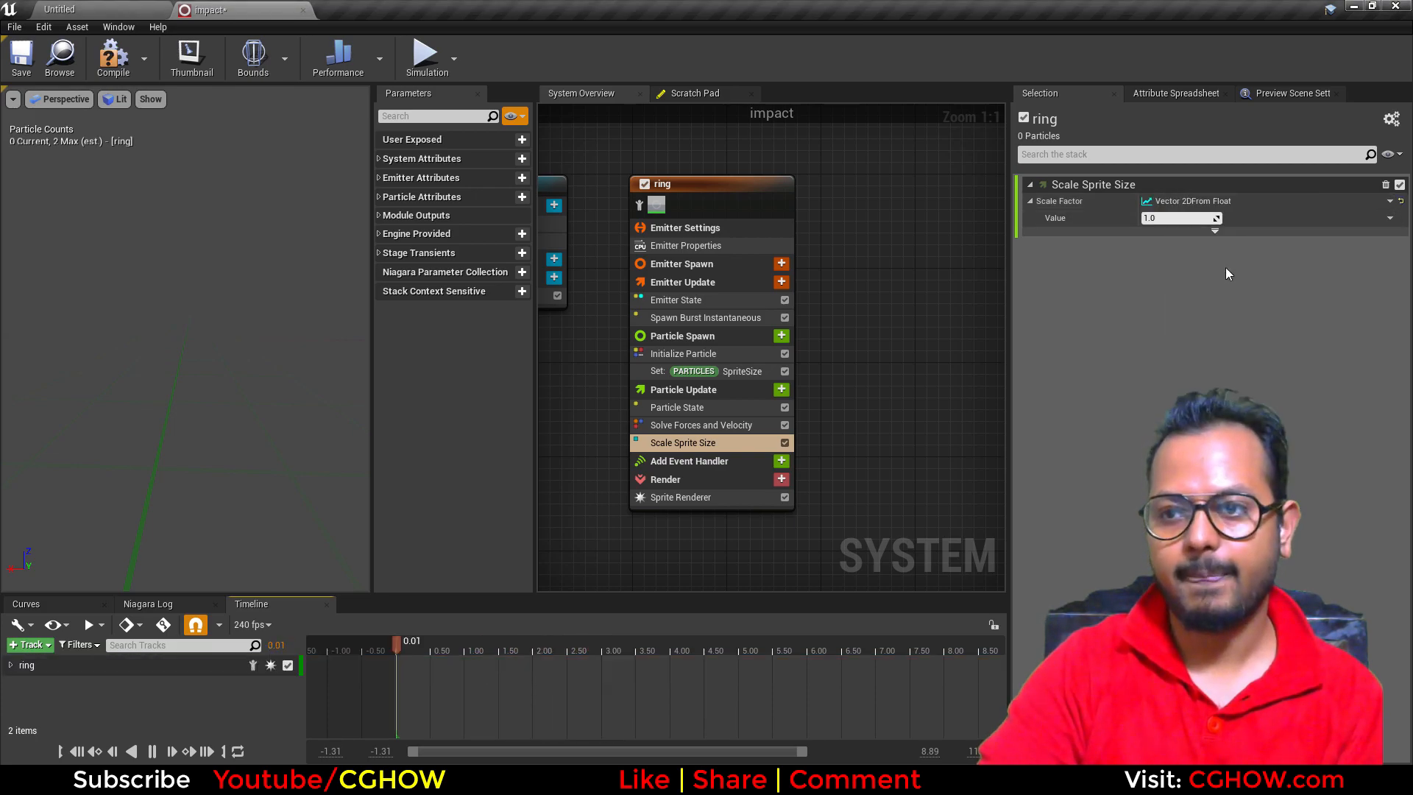
pyautogui.click(1389, 218)
pyautogui.write('curve')
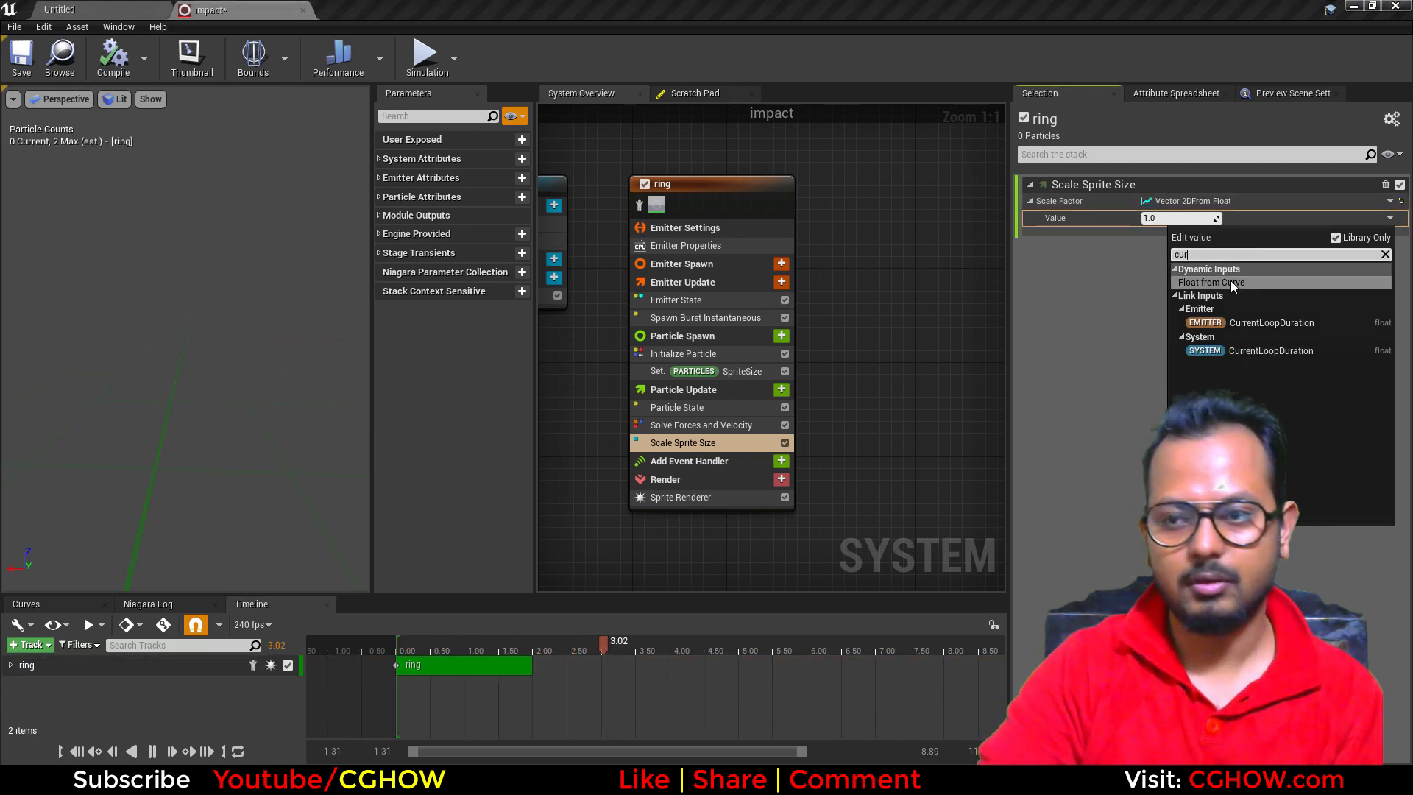
pyautogui.click(1190, 298)
# Step: Set the scale curve's first key to value 0 and its last key to value 1
pyautogui.moveTo(1005, 217); pyautogui.dragTo(1005, 212)
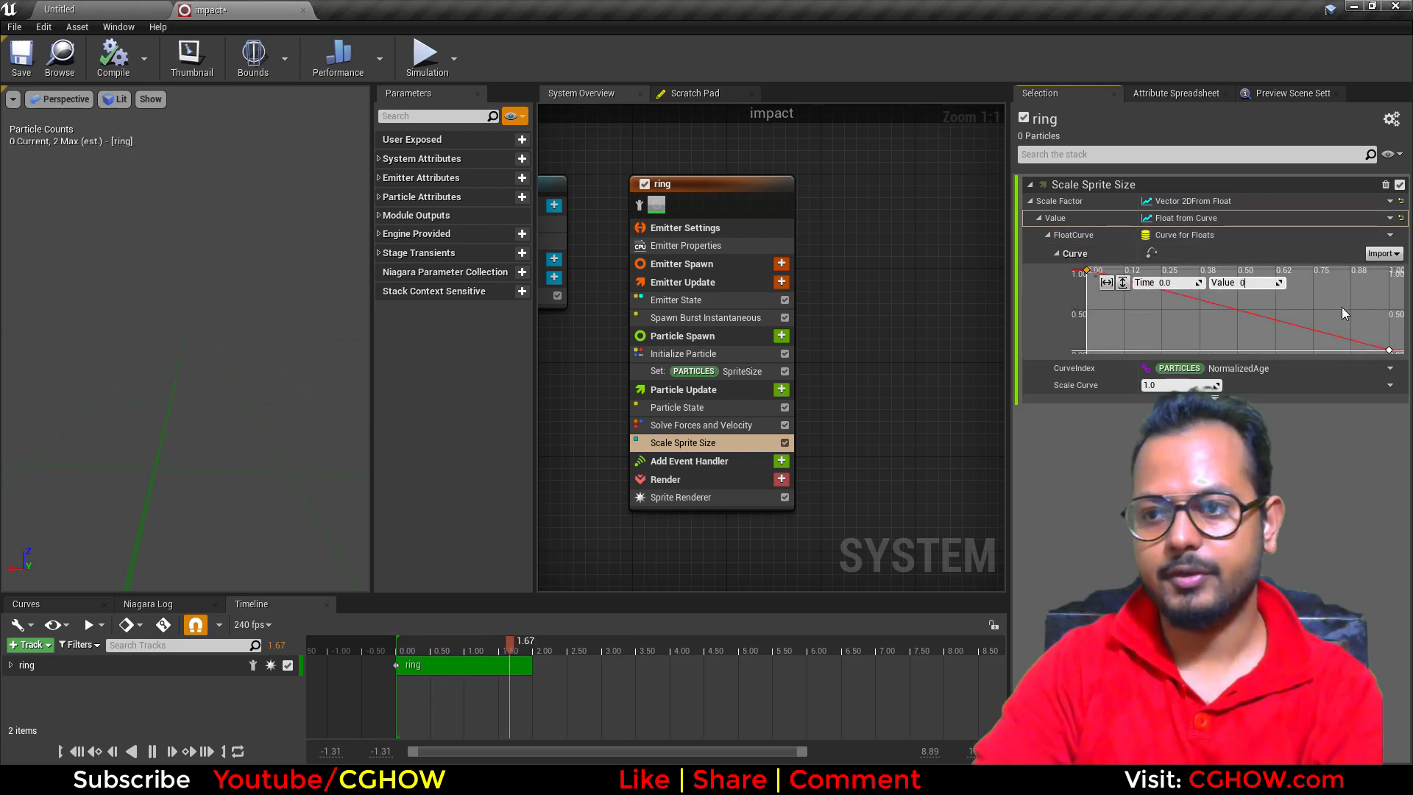
pyautogui.keyDown('shift'); pyautogui.moveTo(1341, 307); pyautogui.dragTo(1405, 371, button='middle'); pyautogui.keyUp('shift')
pyautogui.press('Return')
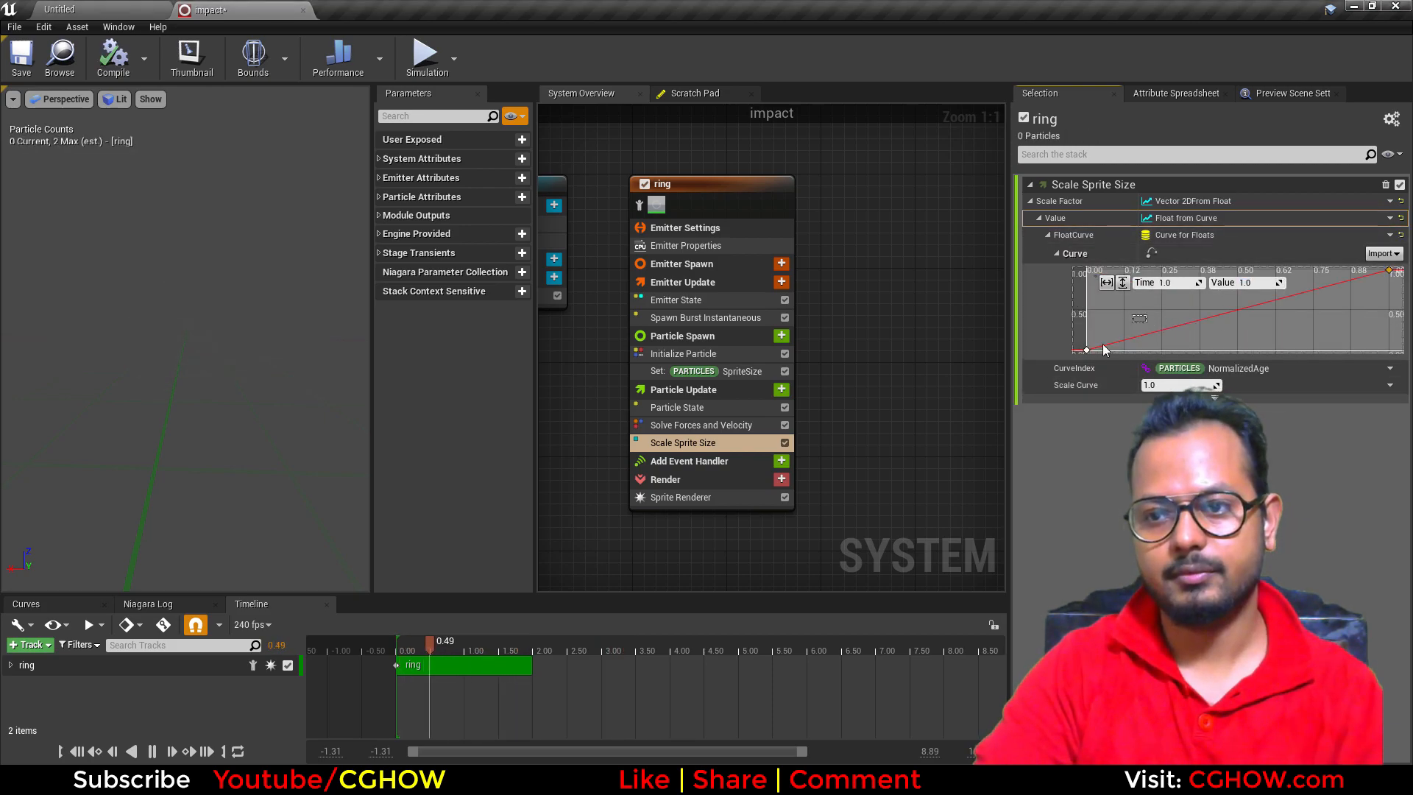
# Step: Steepen the tangent at the scale curve's first key so the ring grows fast and eases out
pyautogui.click(1086, 350)
pyautogui.moveTo(1132, 349); pyautogui.dragTo(1126, 327)
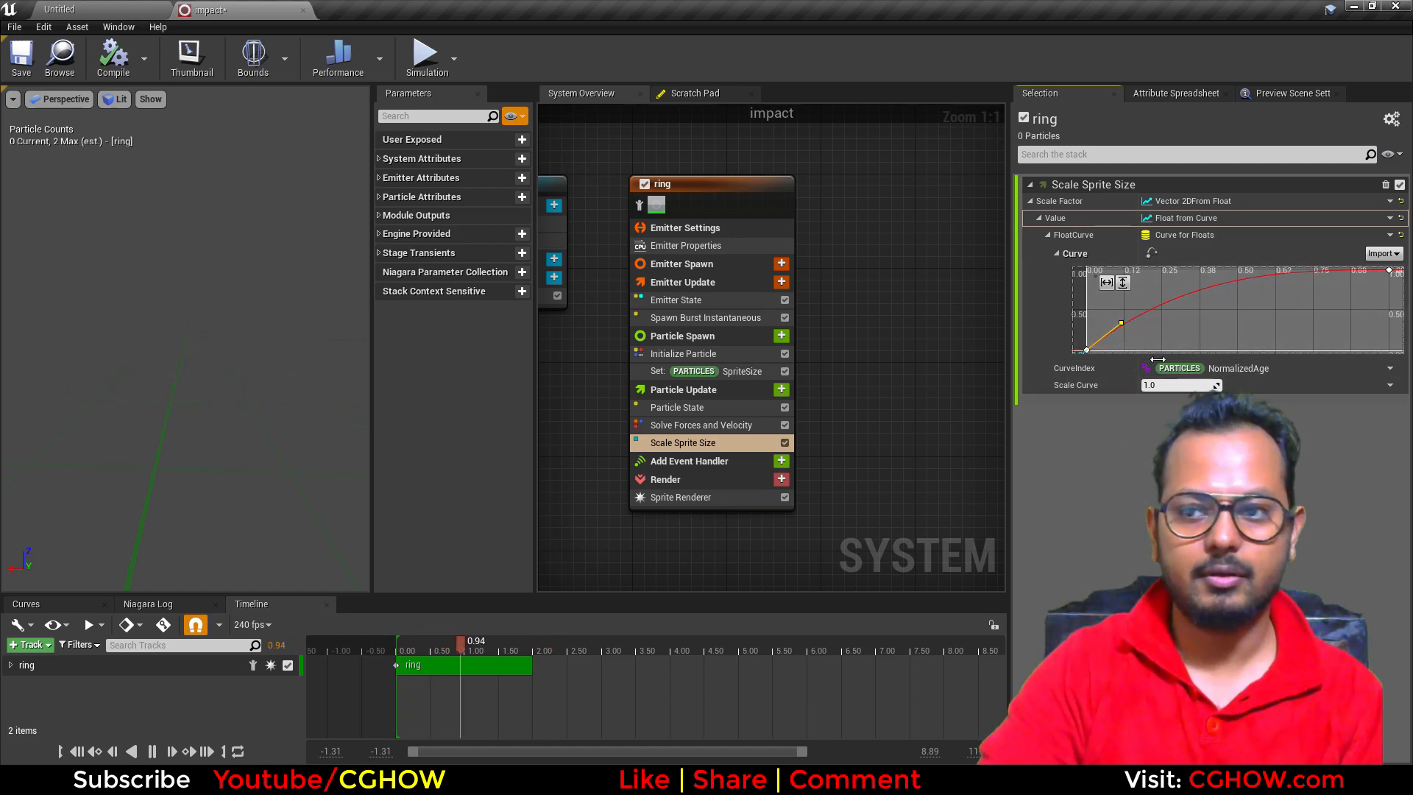
pyautogui.moveTo(1125, 324)
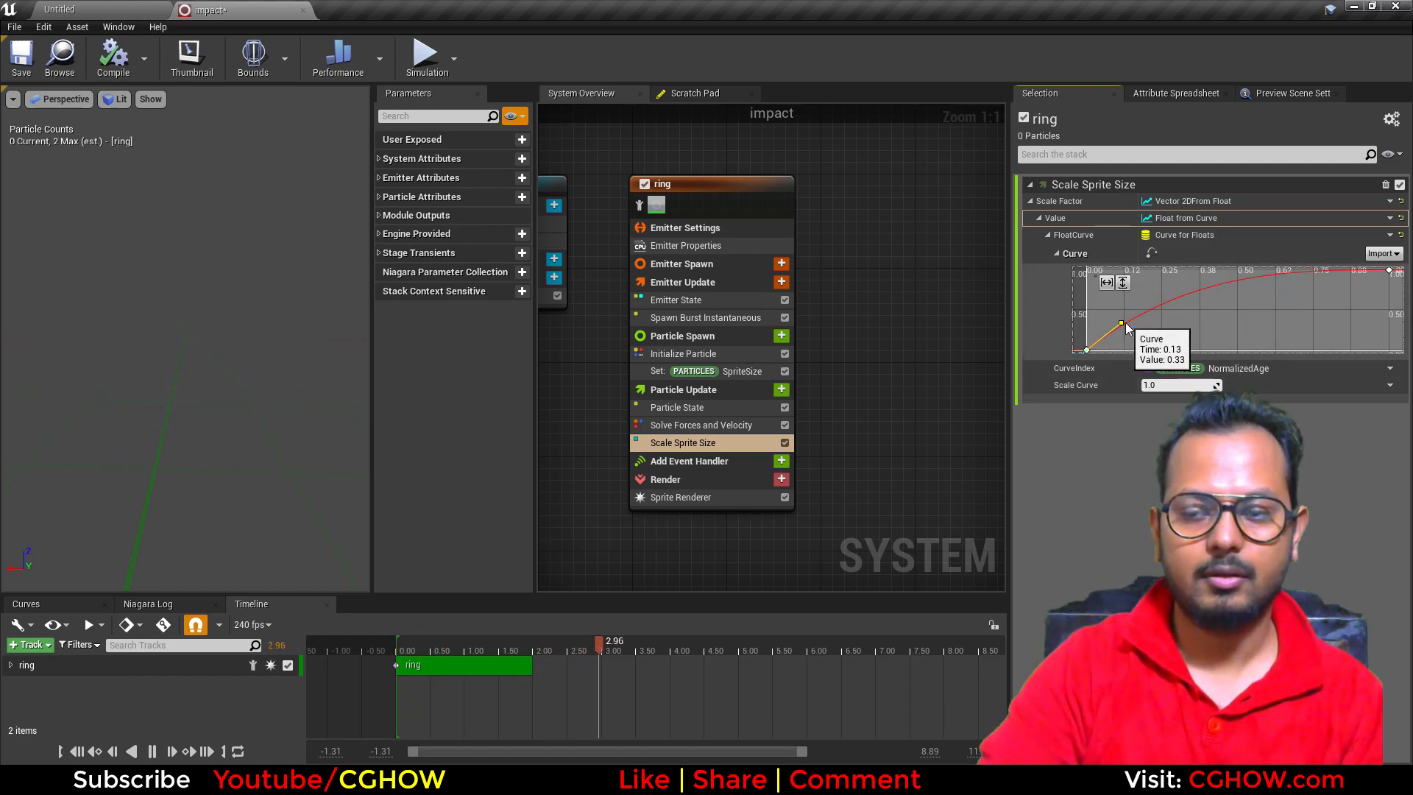
pyautogui.click(1088, 350)
pyautogui.click(1118, 322)
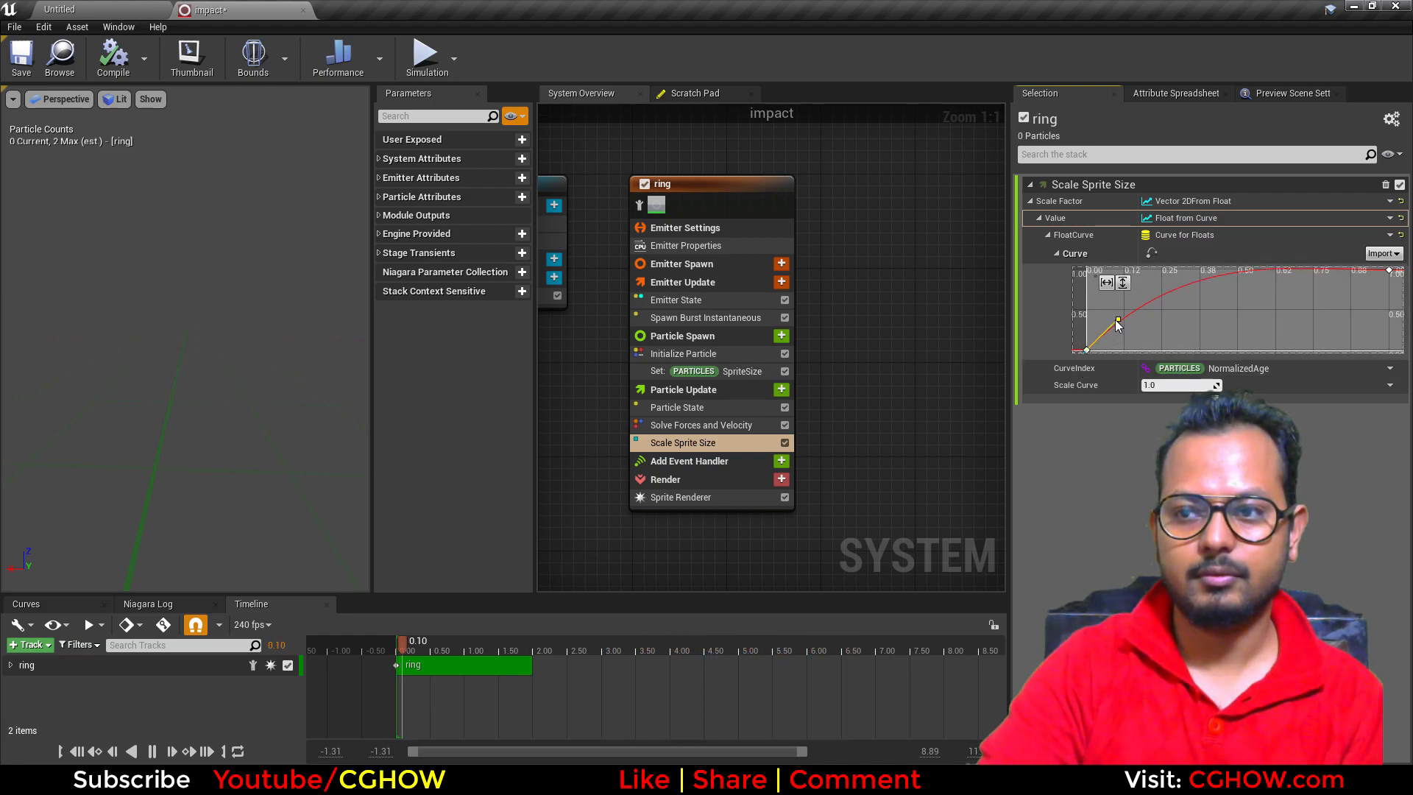
# Step: Try ring particle lifetimes of 0.3 and 0.4 in the Initialize Particle module
pyautogui.click(683, 353)
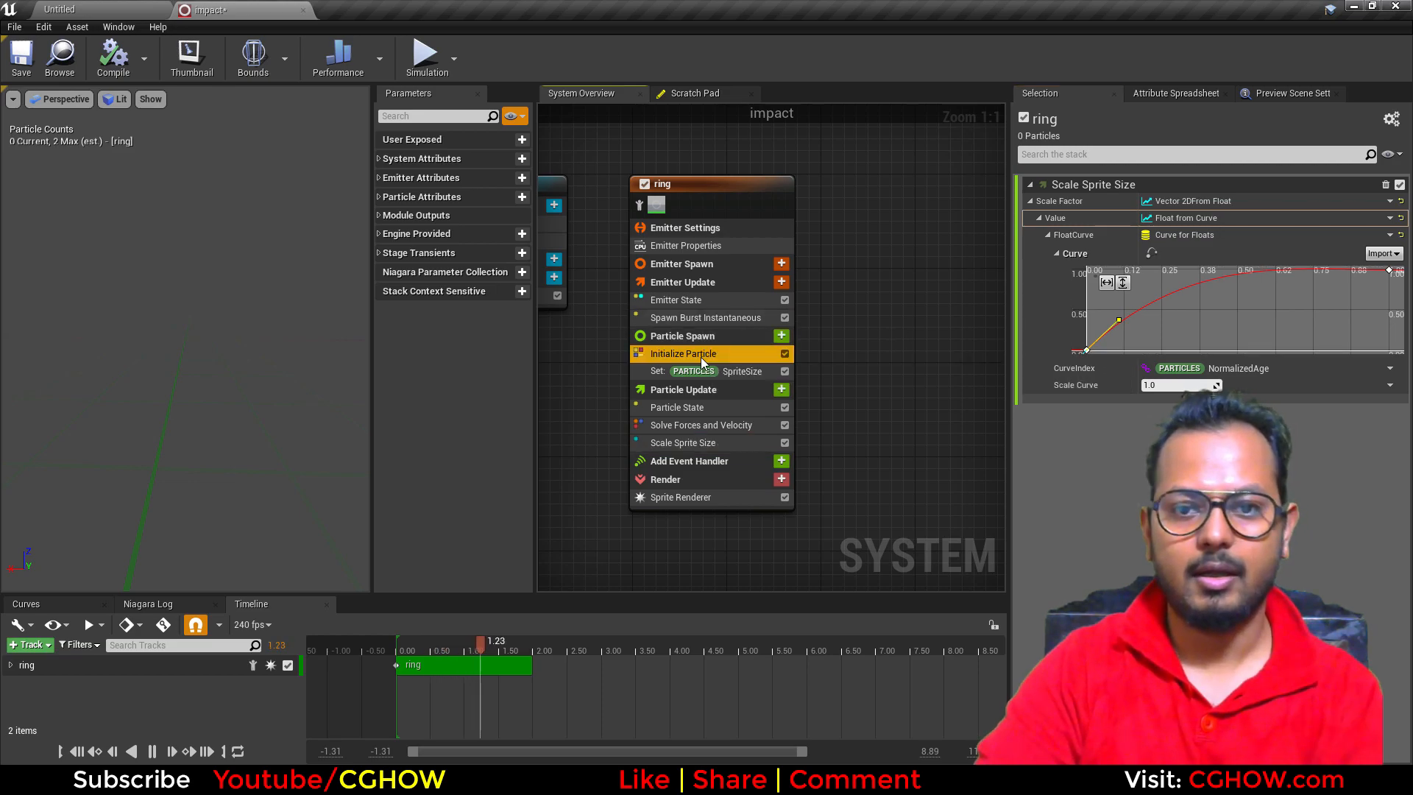
pyautogui.moveTo(1181, 234); pyautogui.dragTo(1175, 235)
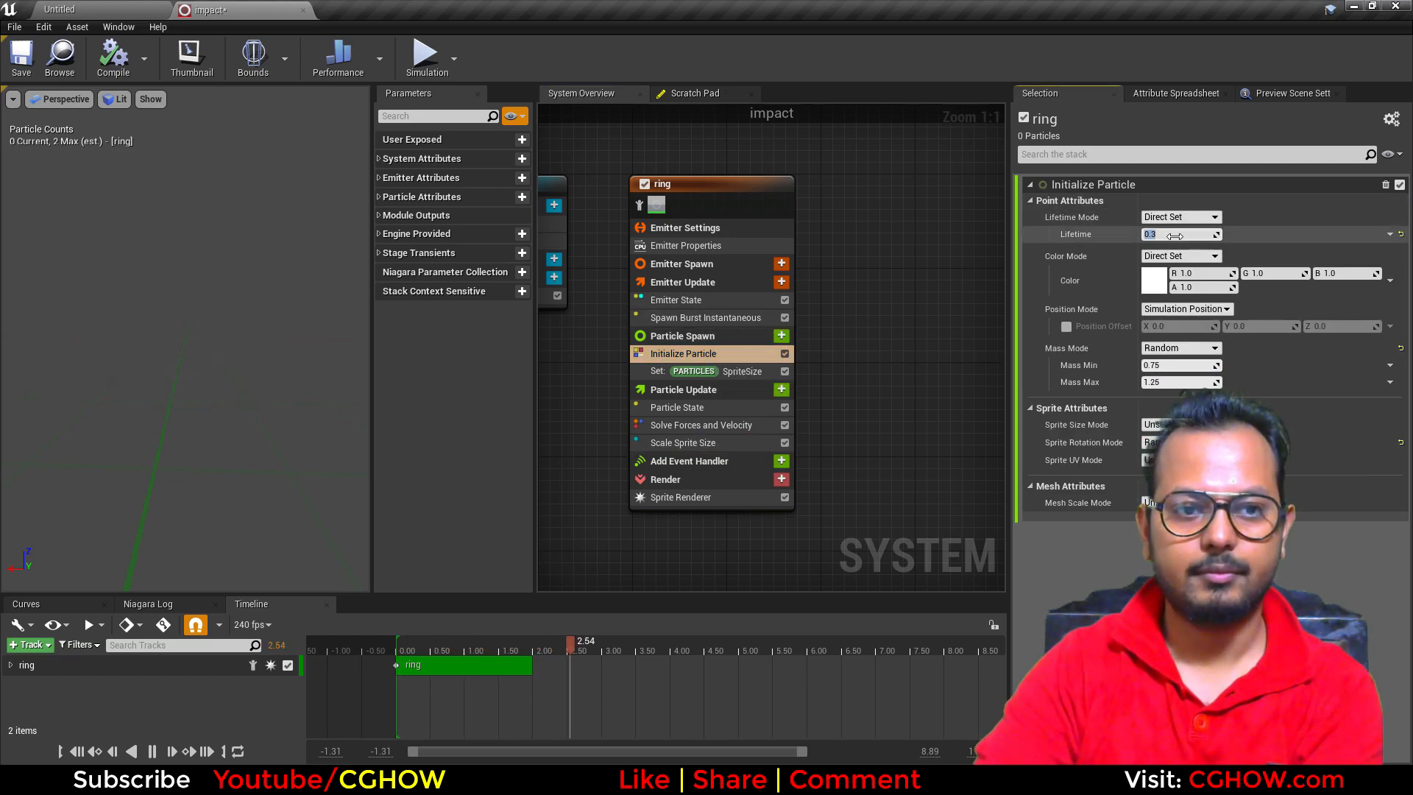
pyautogui.press('Return')
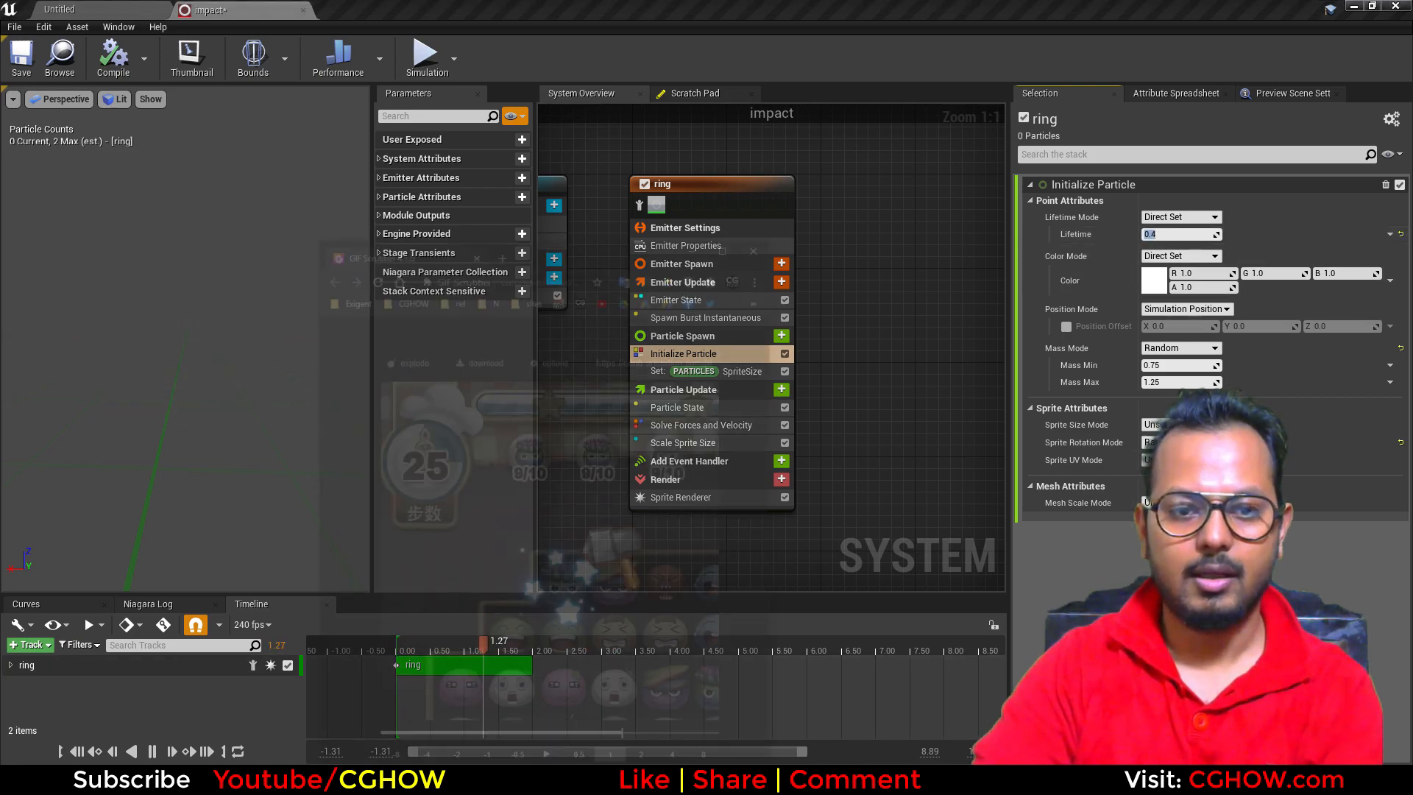
# Step: Replay the hammer impact in the GIF Scrubber browser window, and slightly flatten the start tangent of the ring's Scale Sprite Size curve in Unreal
pyautogui.hotkey('alt', 'Tab')
pyautogui.click(415, 649)
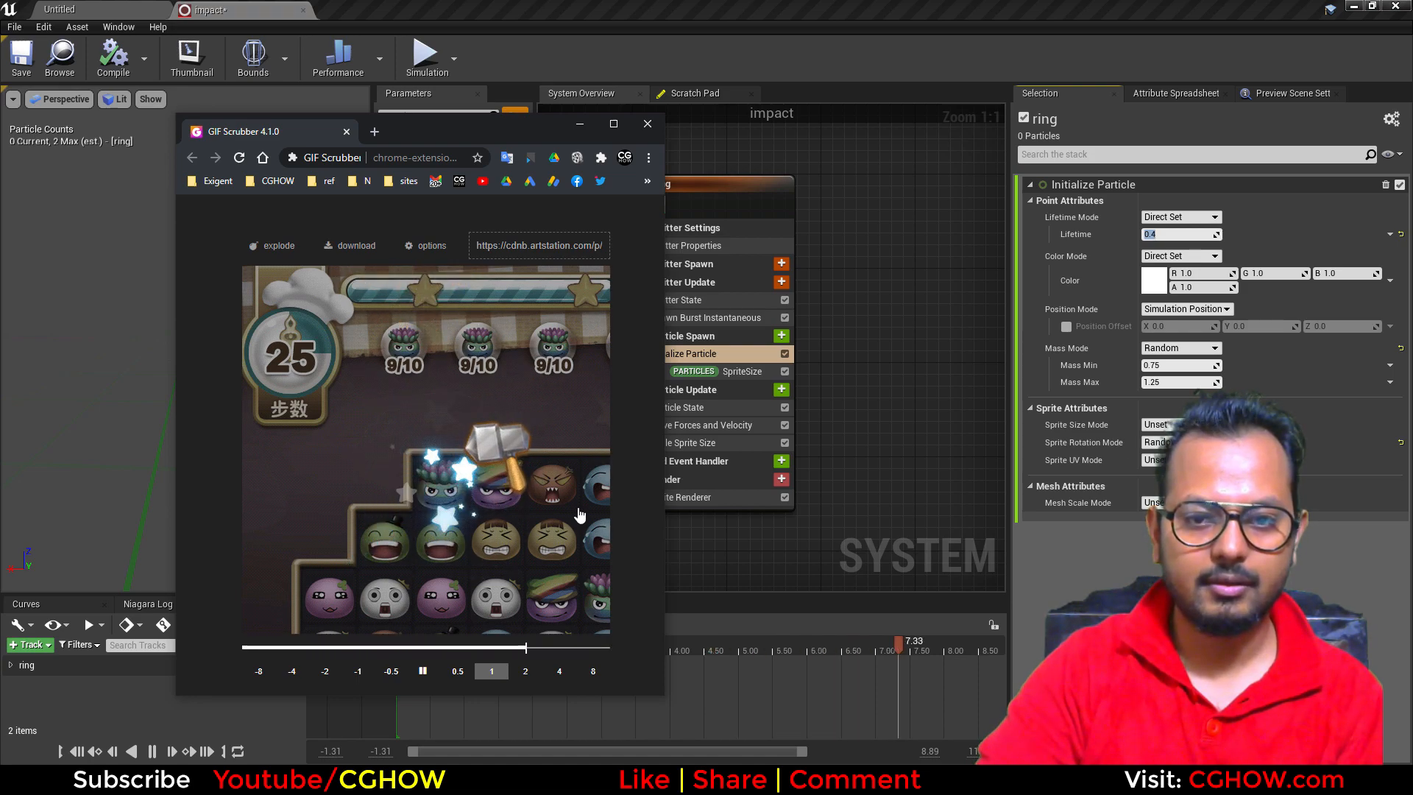
pyautogui.click(880, 346)
pyautogui.click(691, 442)
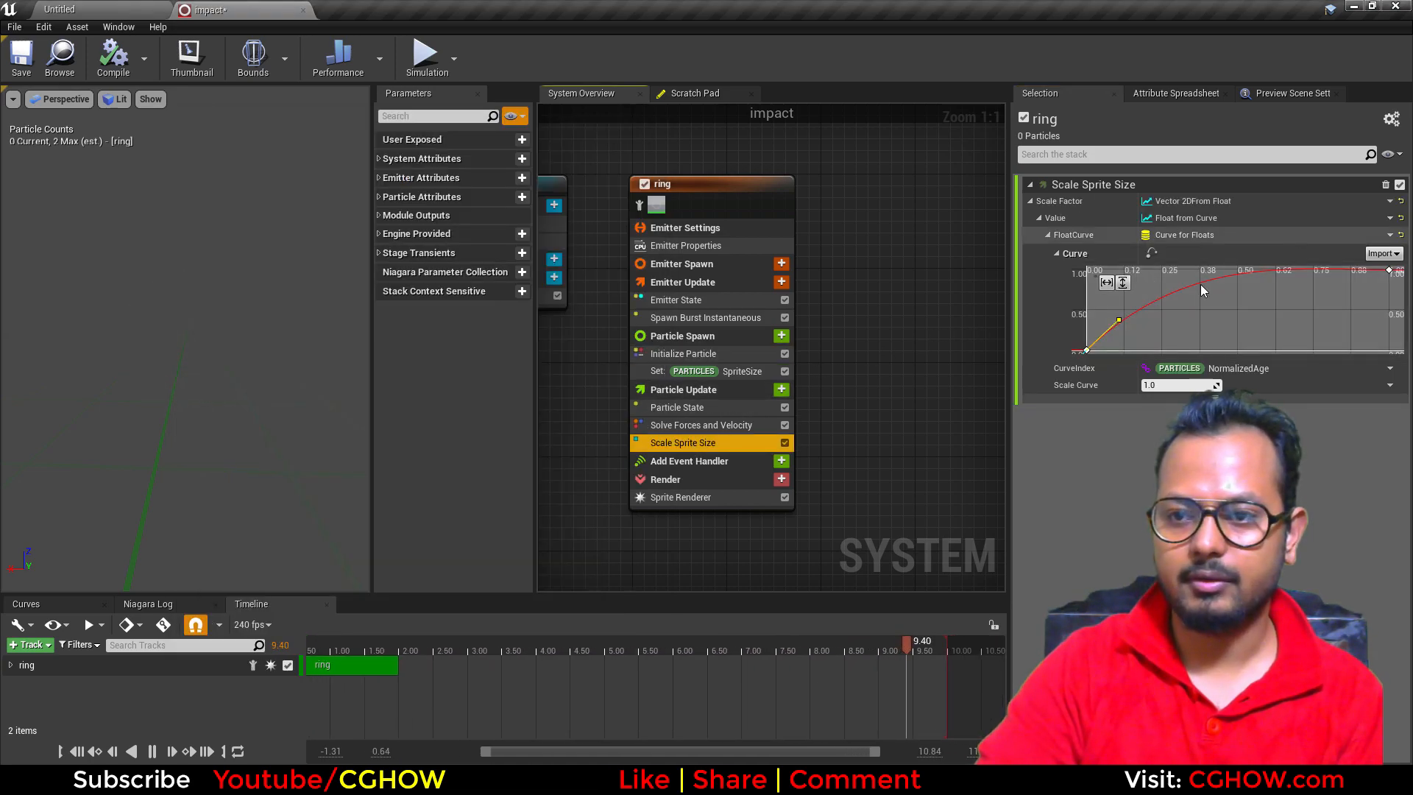
pyautogui.click(1119, 321)
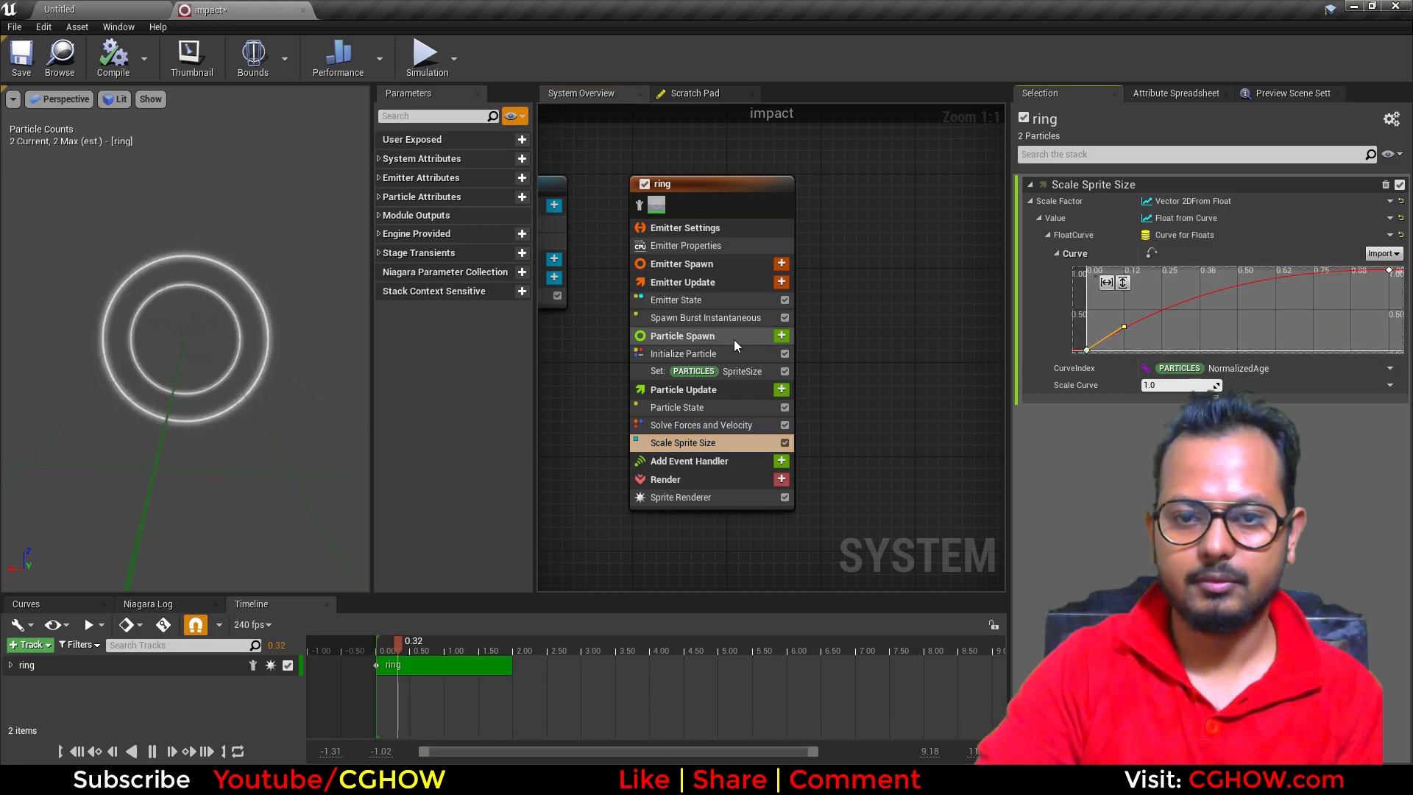
# Step: Set the ring's particle lifetime to 0.7 in the Initialize Particle module
pyautogui.click(717, 356)
pyautogui.click(1172, 234)
pyautogui.press('BackSpace')
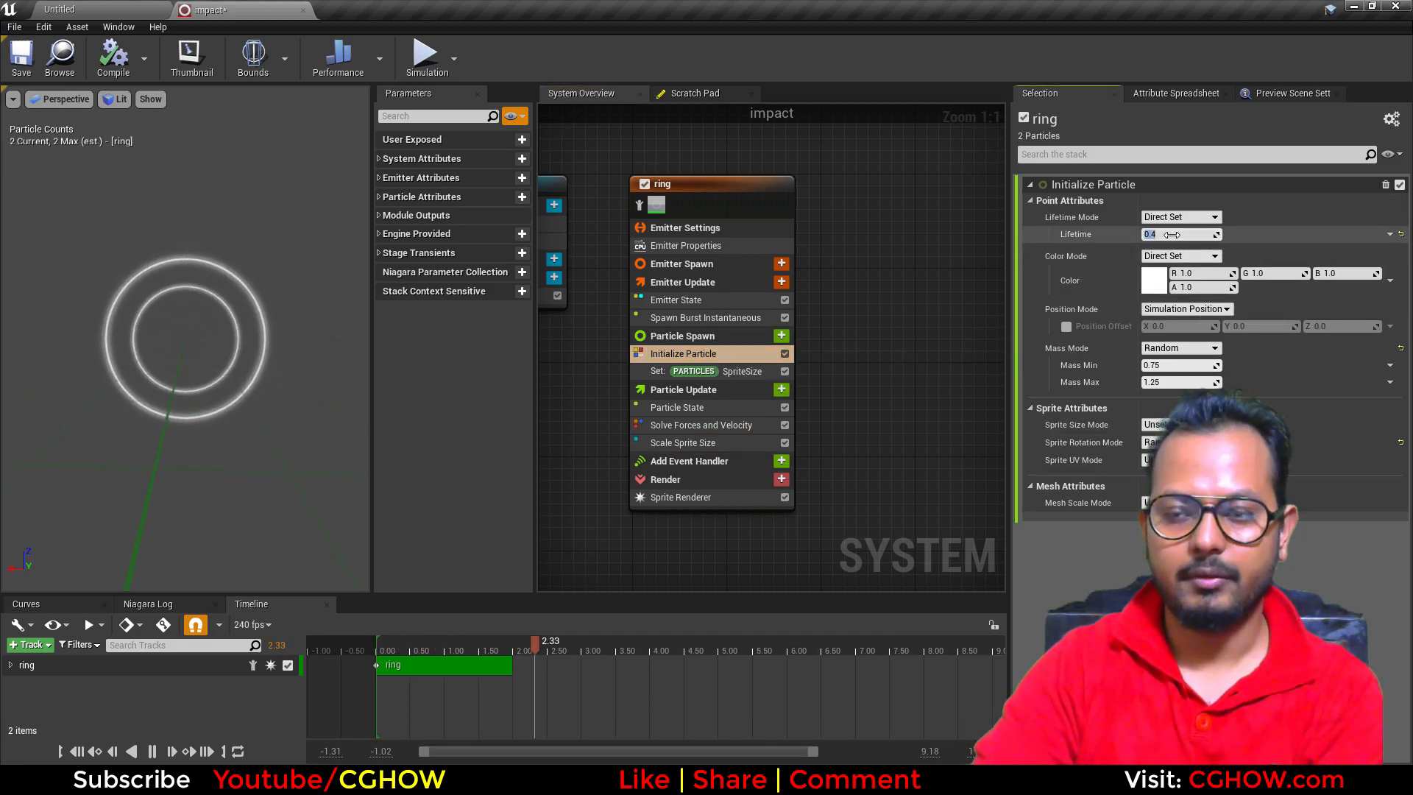
pyautogui.write('.7')
pyautogui.press('Return')
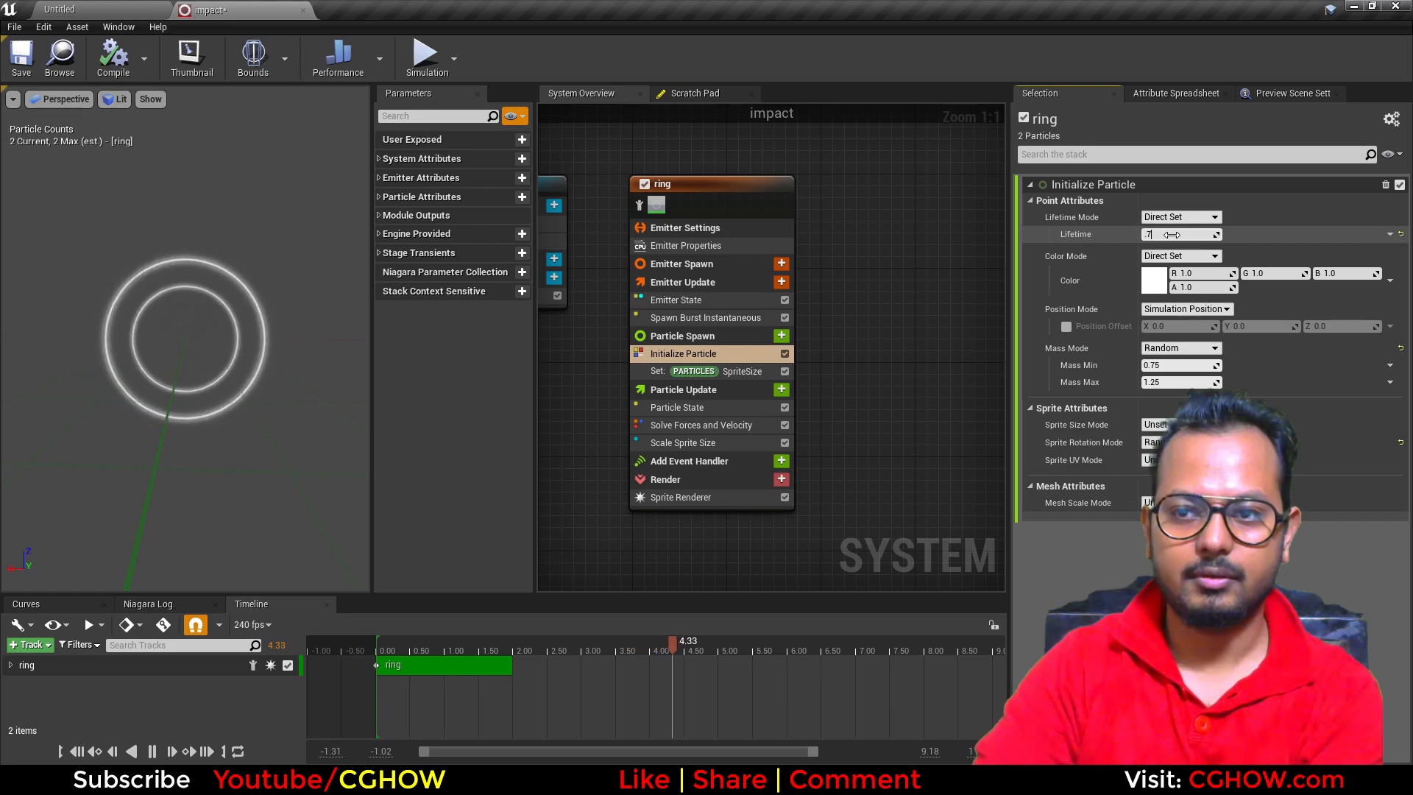
pyautogui.press('BackSpace')
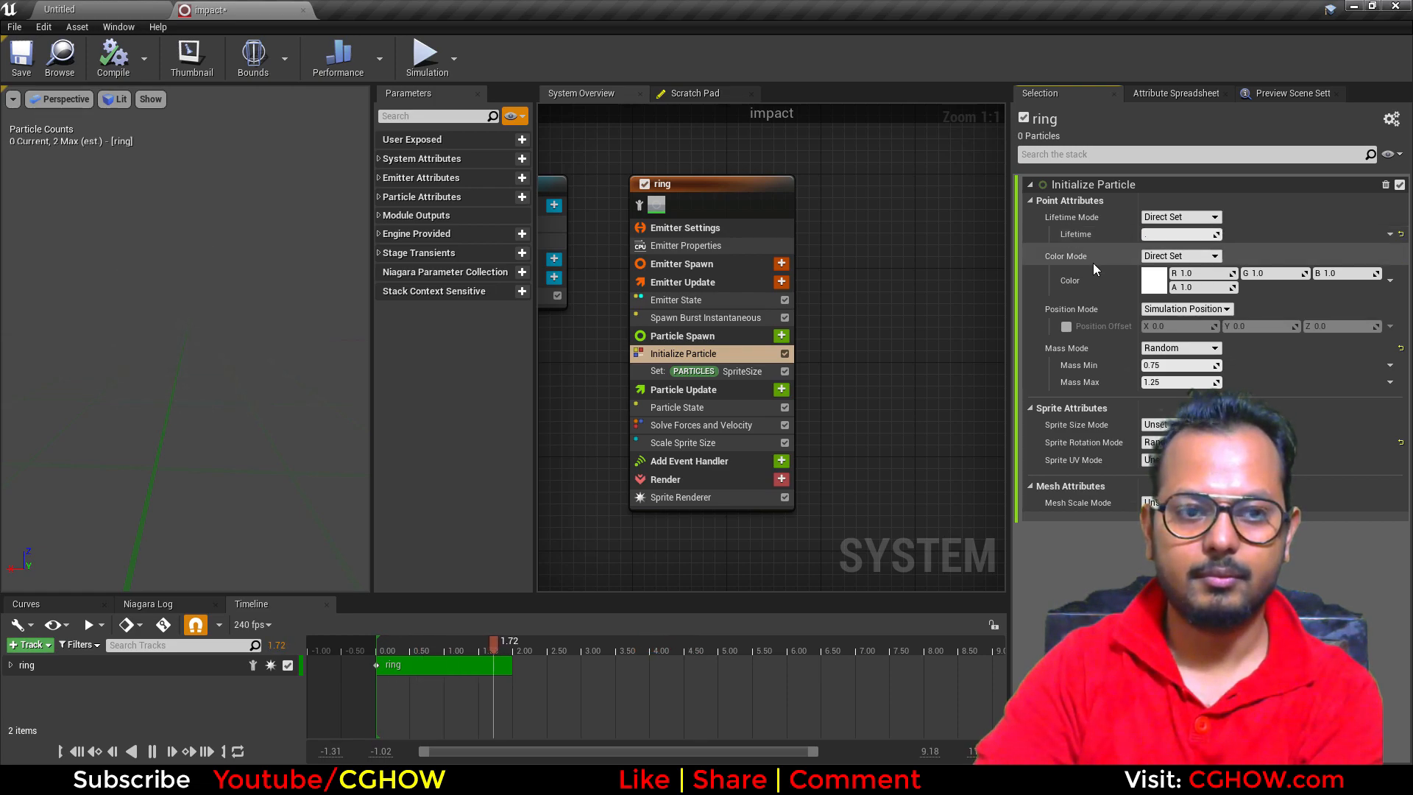
# Step: Add a Color module to the ring's Particle Update group and drive its color with Color from Curve
pyautogui.click(780, 389)
pyautogui.write('color')
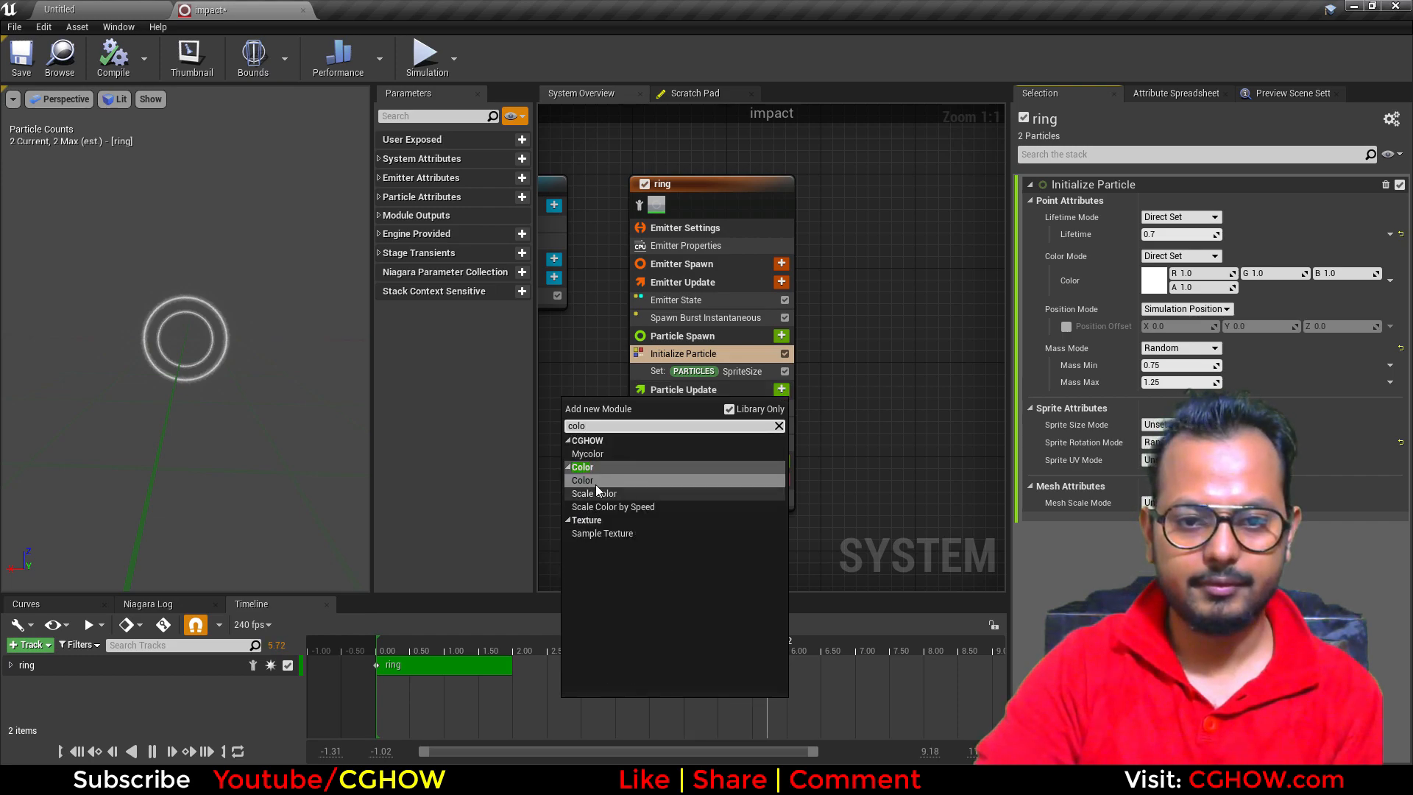
pyautogui.click(595, 481)
pyautogui.click(1391, 208)
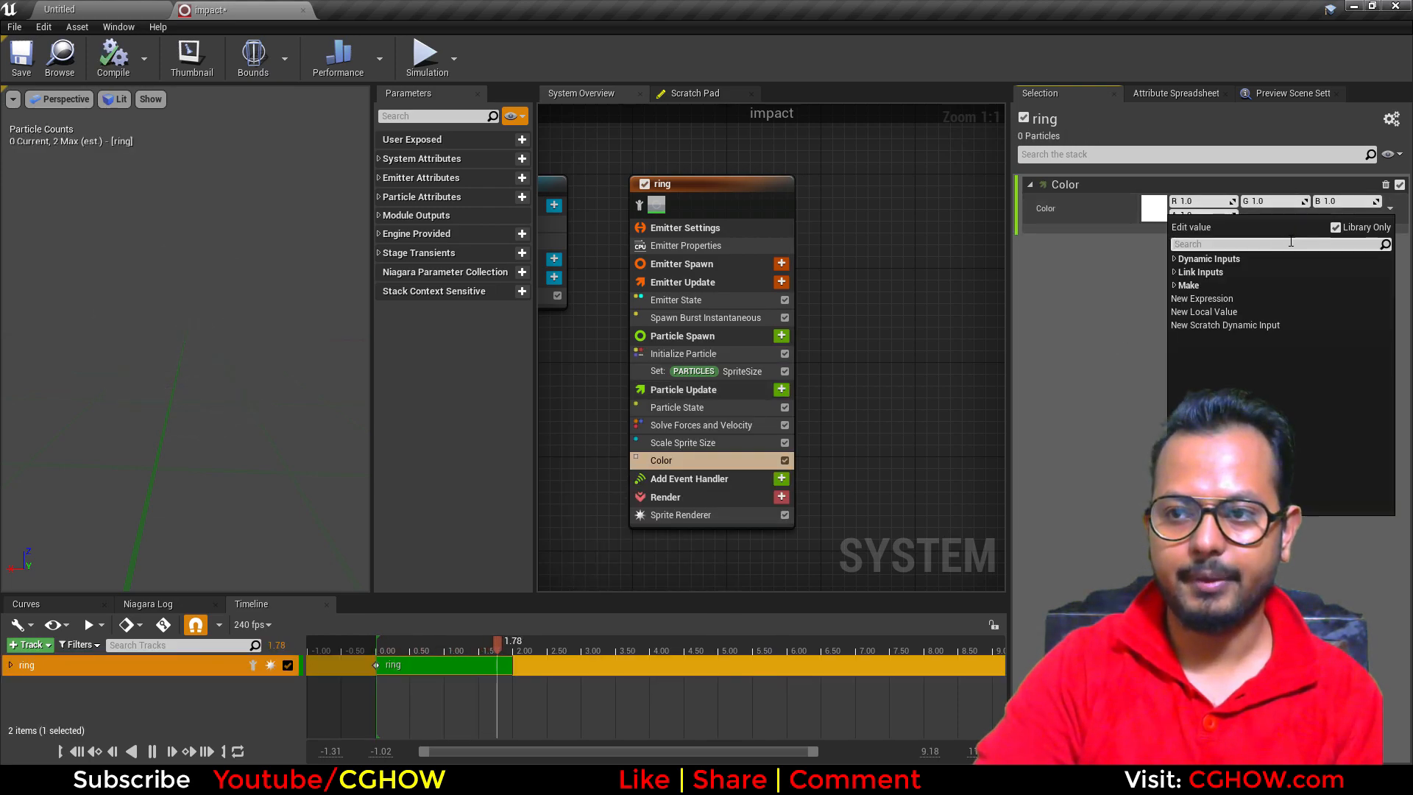
pyautogui.write('cur')
pyautogui.click(1209, 271)
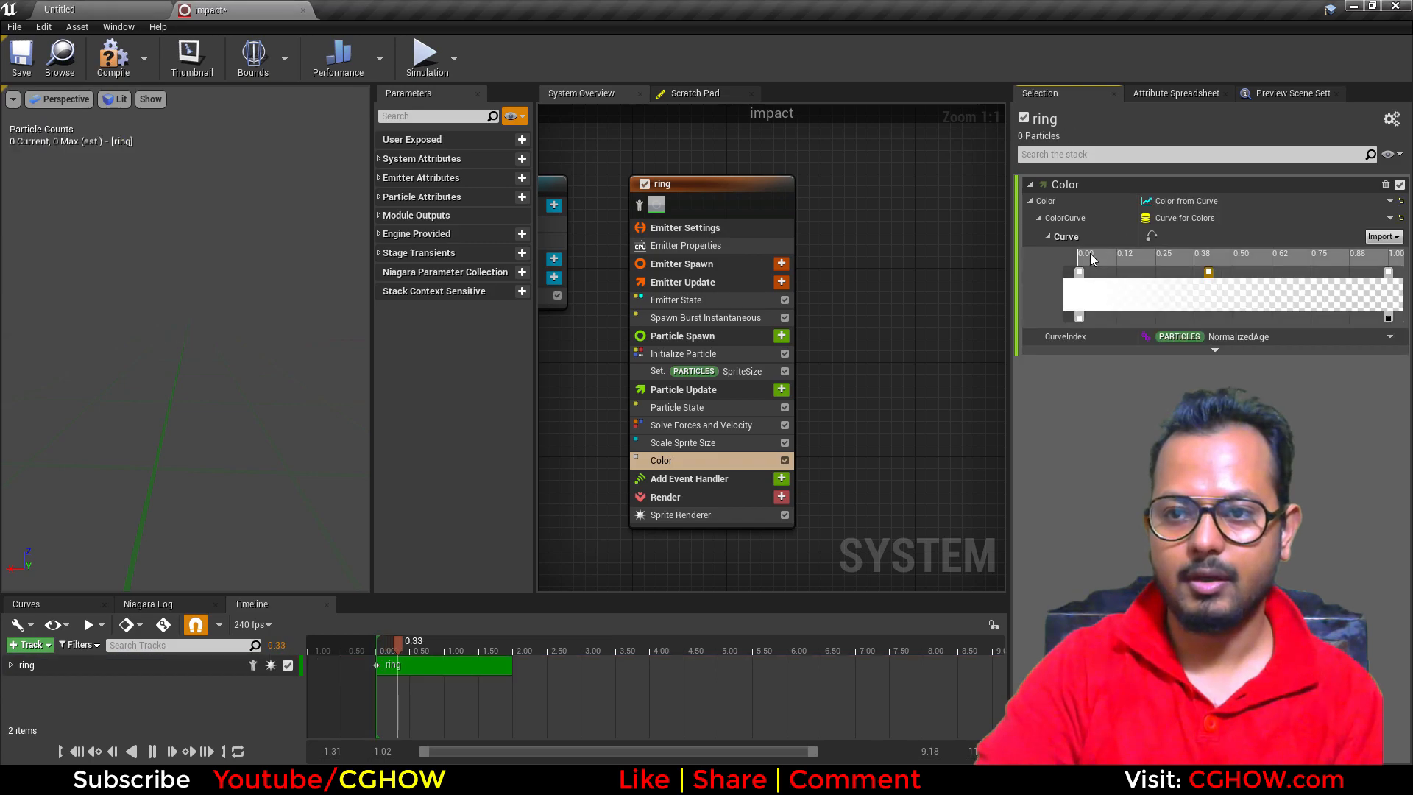
# Step: Set the gradient's first color key to a bright cyan with R 0, G about 3.22 and B 5
pyautogui.doubleClick(1078, 272)
pyautogui.moveTo(1144, 397); pyautogui.dragTo(1109, 368)
pyautogui.press('Return')
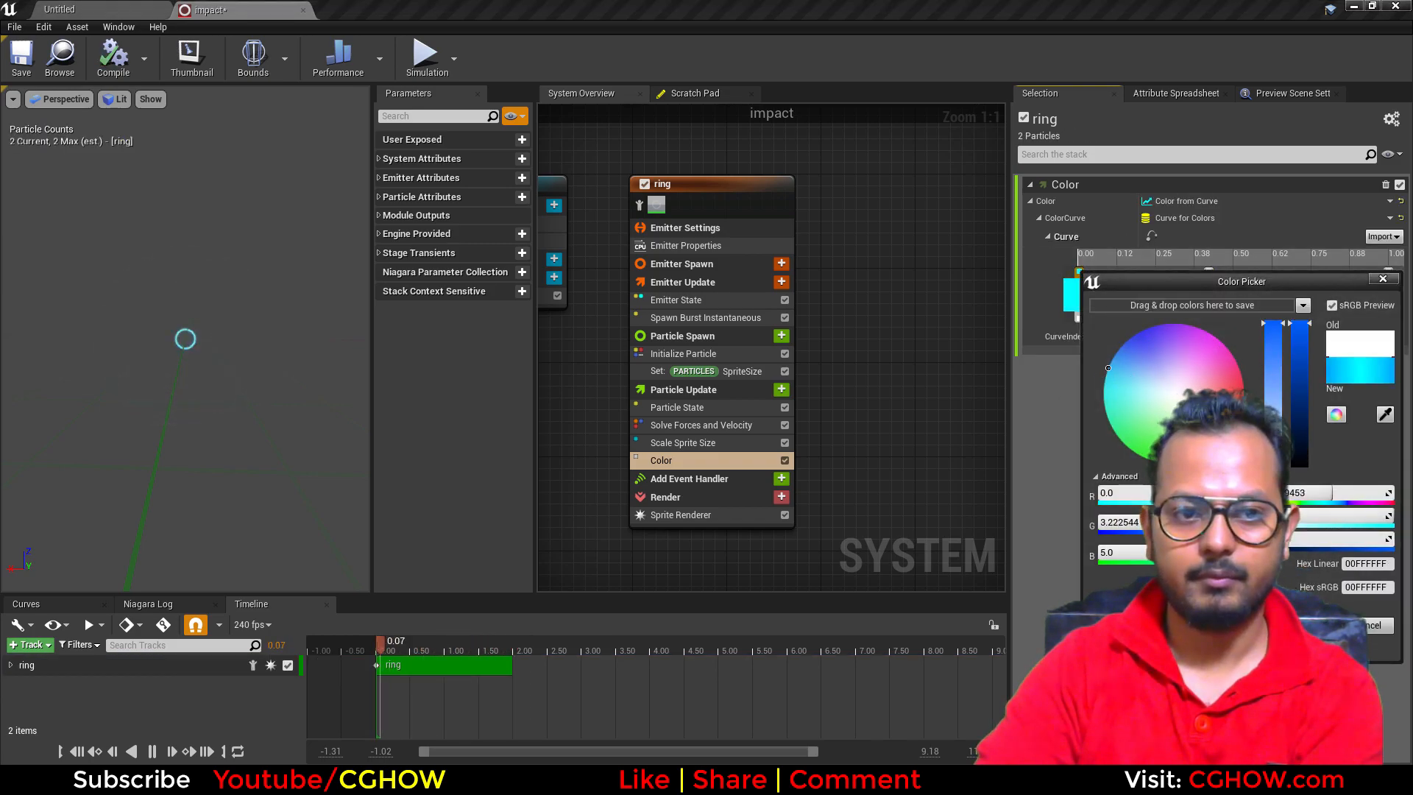
pyautogui.click(1289, 625)
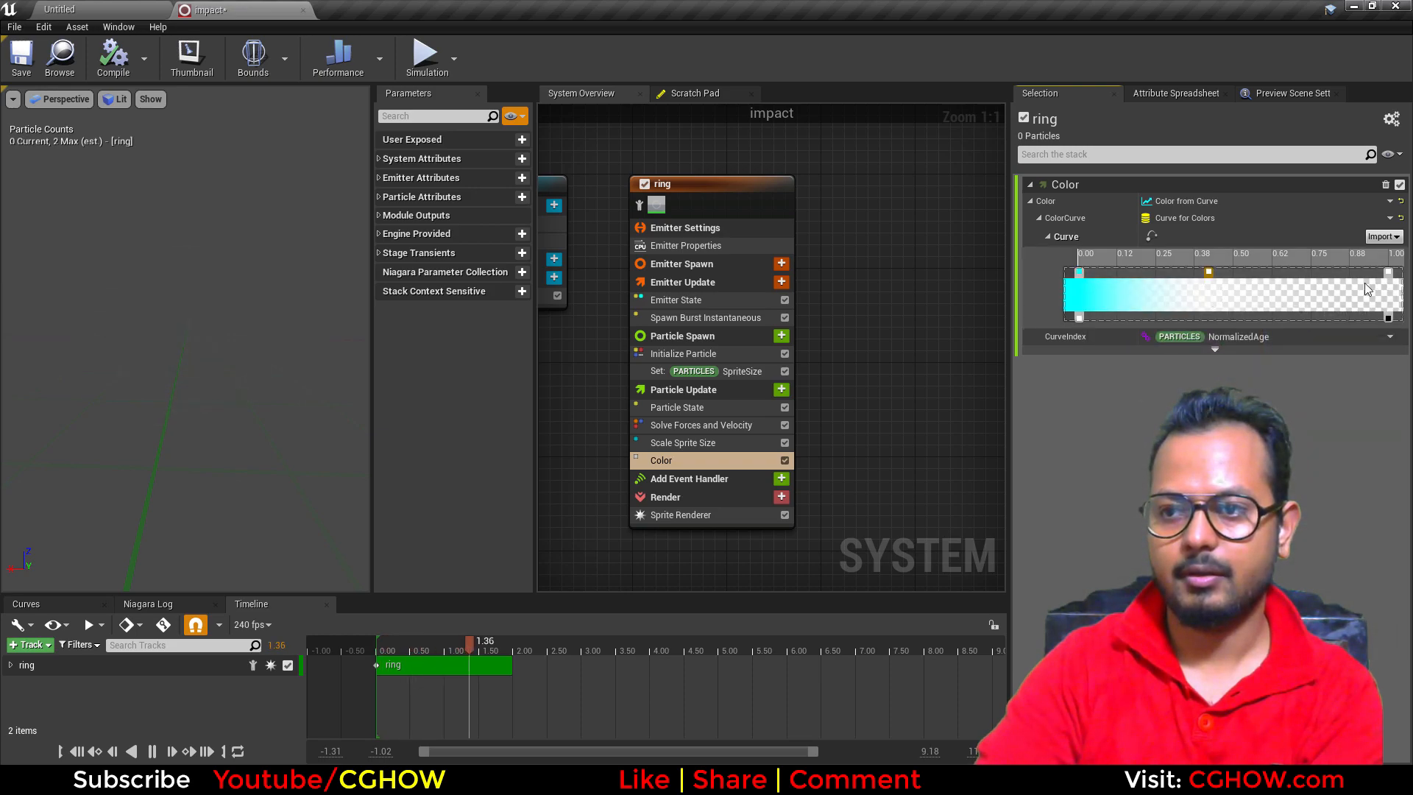
# Step: Delete the middle and end color keys from the ring's color gradient
pyautogui.press('Delete')
pyautogui.click(1387, 273)
pyautogui.press('Delete')
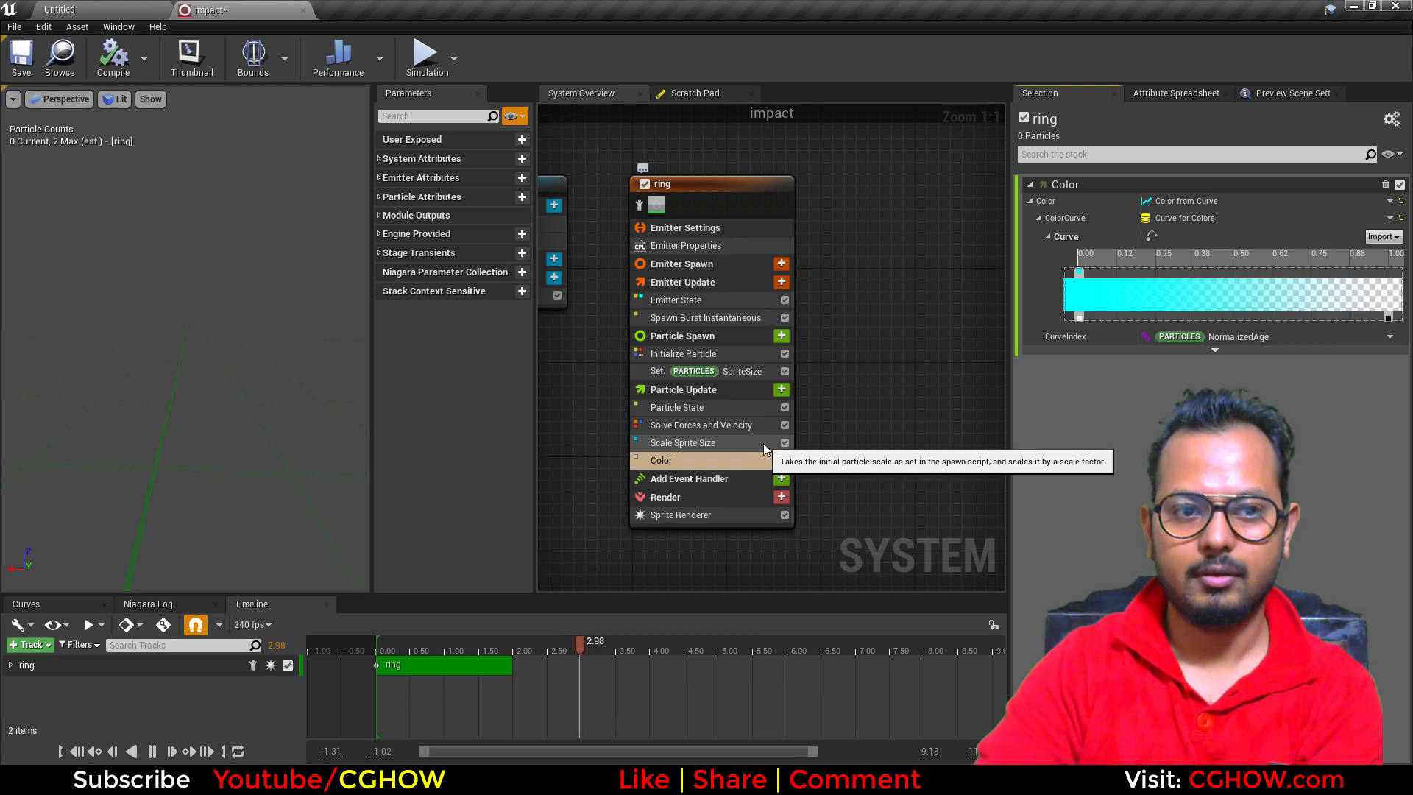
# Step: Steepen the start key's tangent in the ring's Scale Sprite Size curve so the ring grows faster at first
pyautogui.click(688, 445)
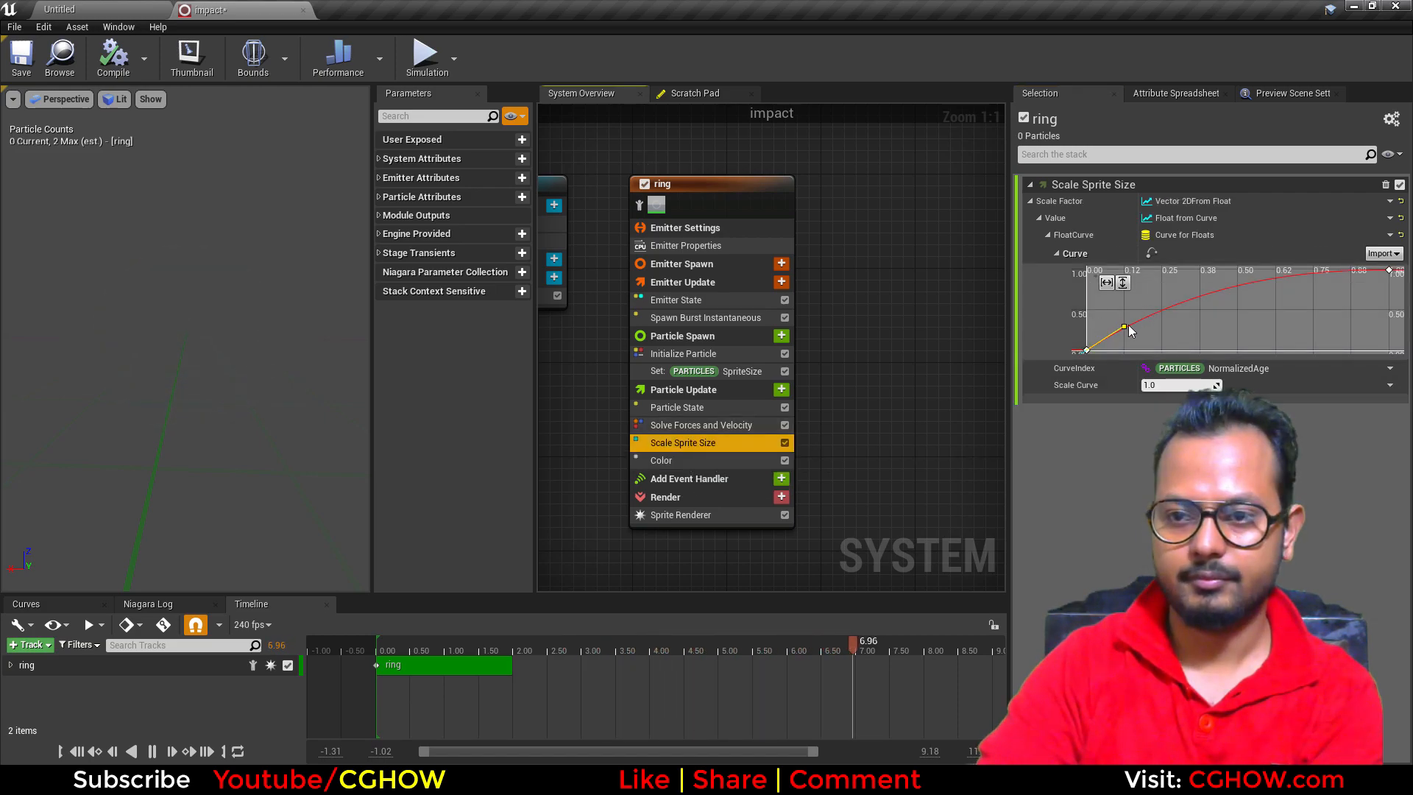
pyautogui.moveTo(1119, 329)
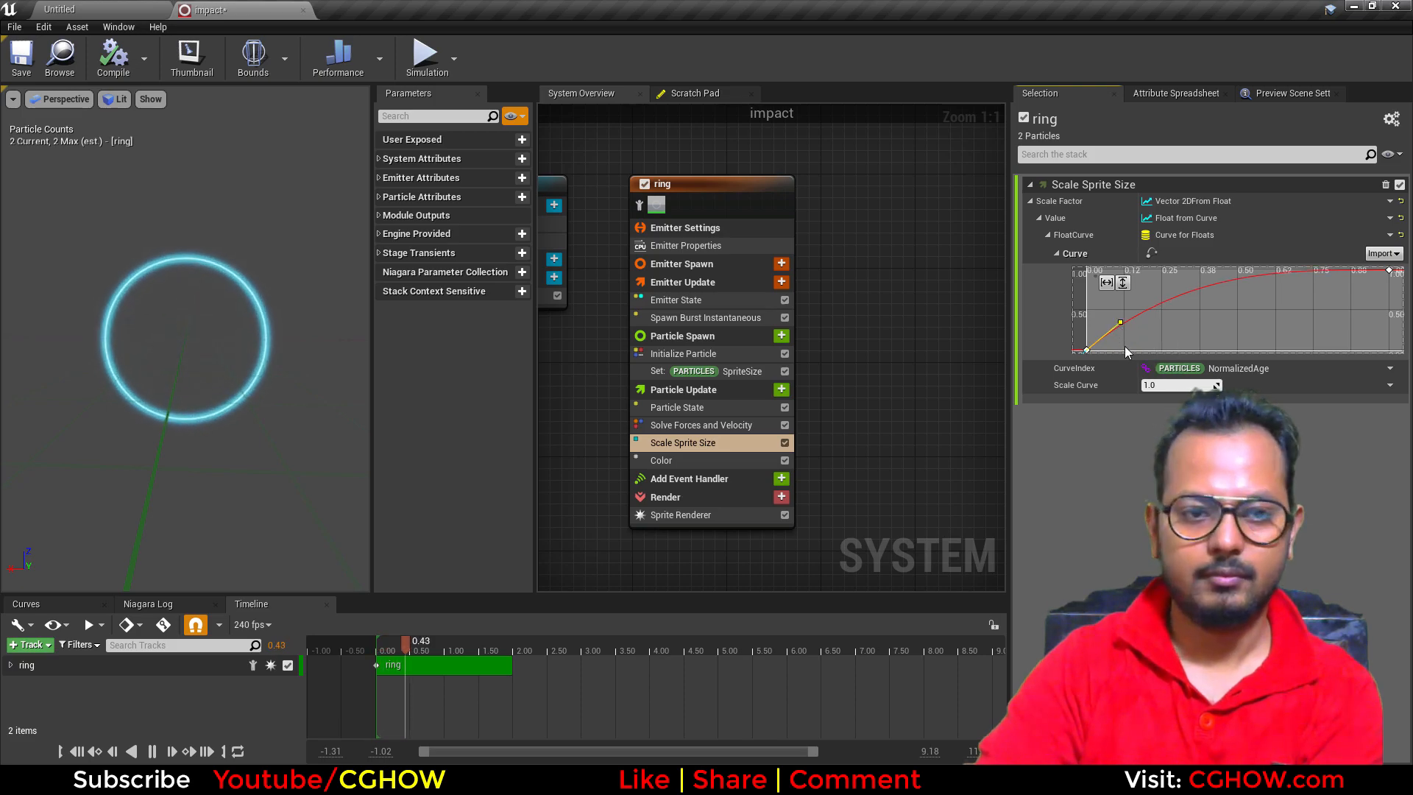
pyautogui.moveTo(1390, 273)
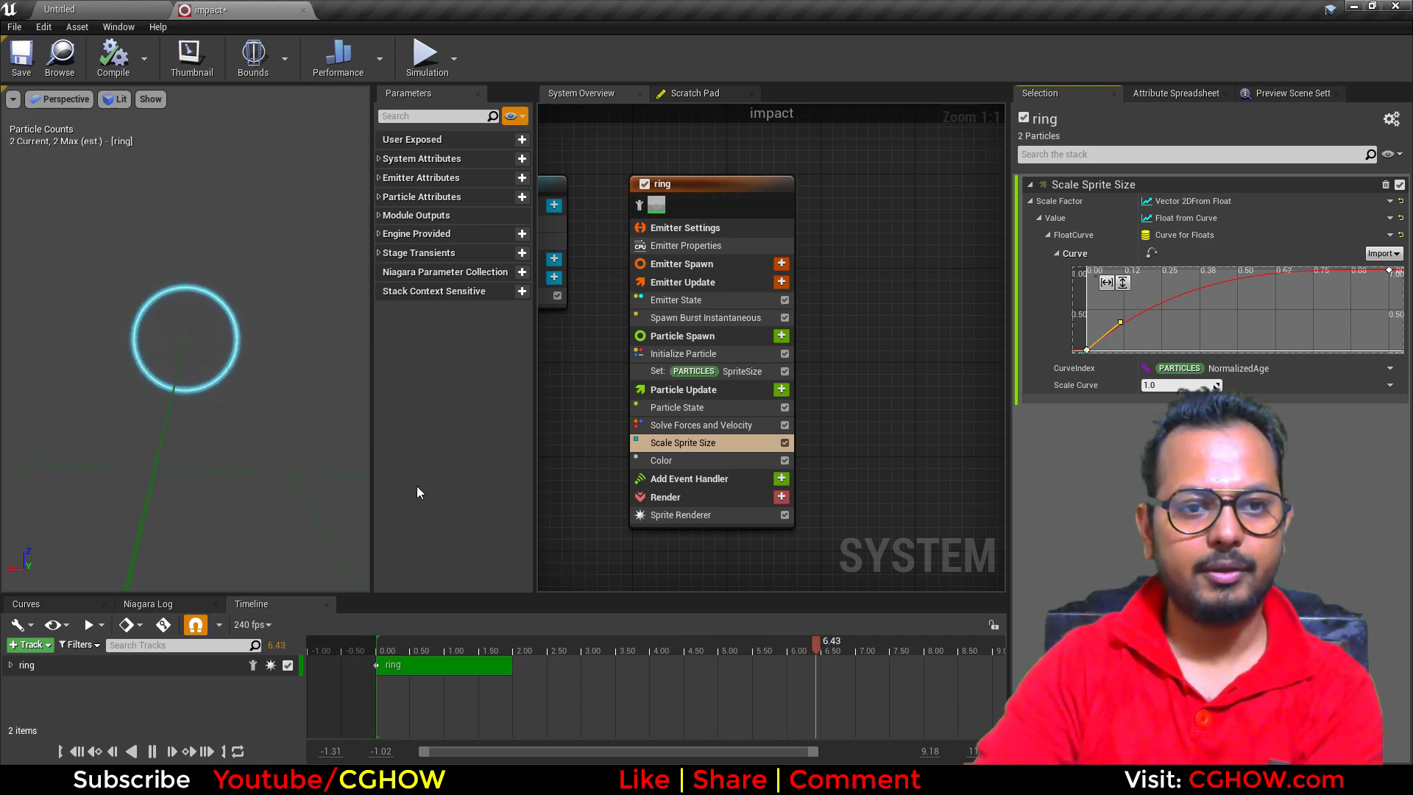
# Step: Review the ring emitter's Spawn Burst Instantaneous, Emitter State, SpriteSize and Initialize Particle settings
pyautogui.click(716, 318)
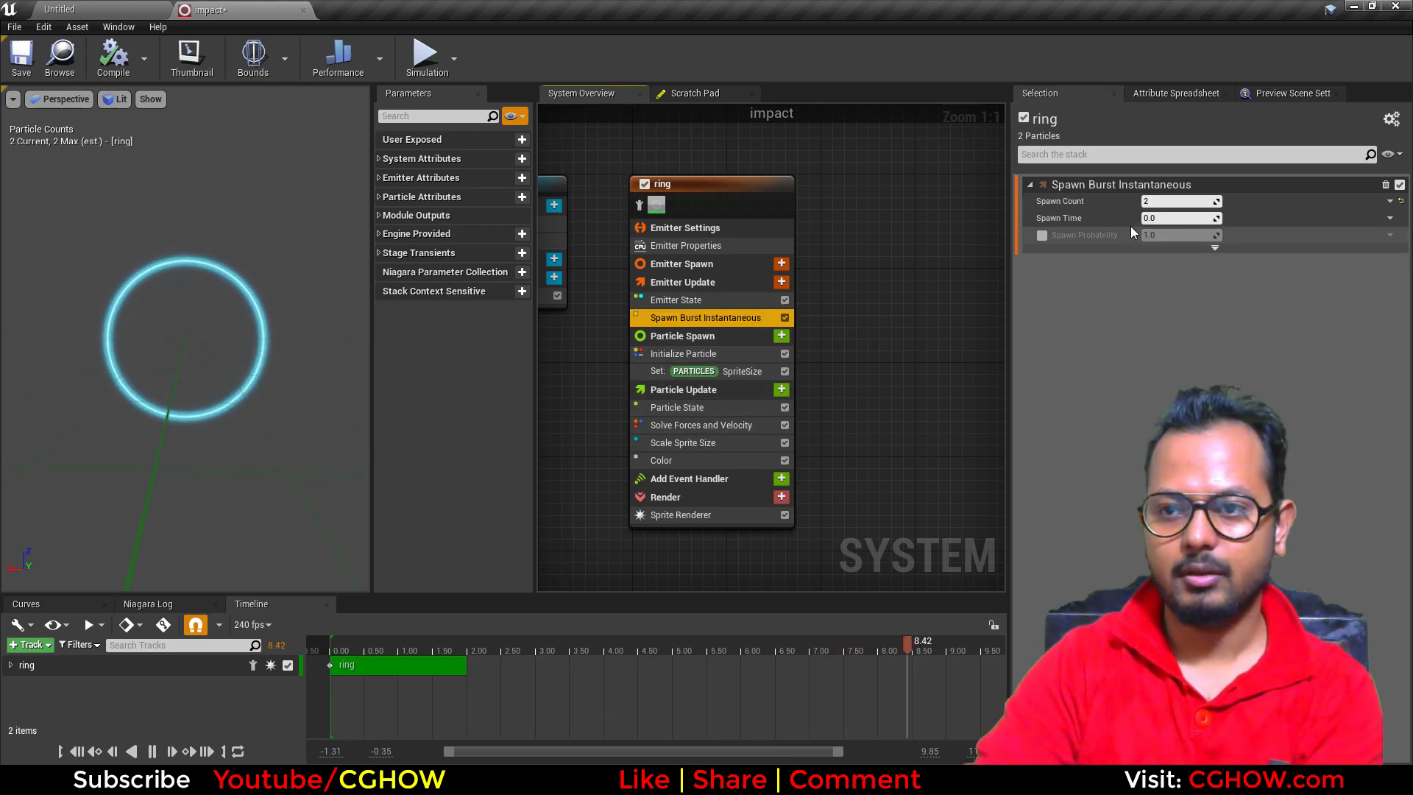
pyautogui.click(709, 302)
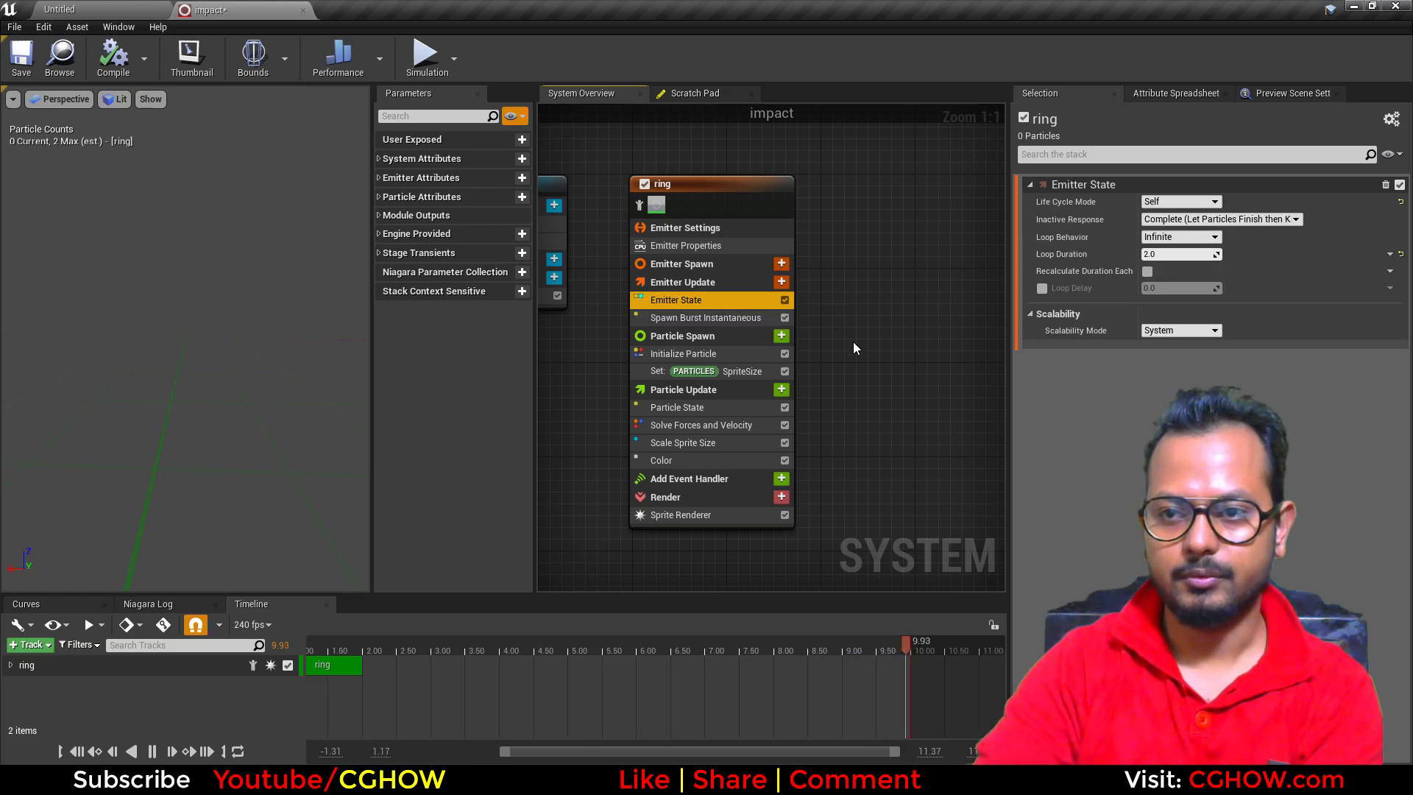
pyautogui.click(732, 371)
pyautogui.click(737, 352)
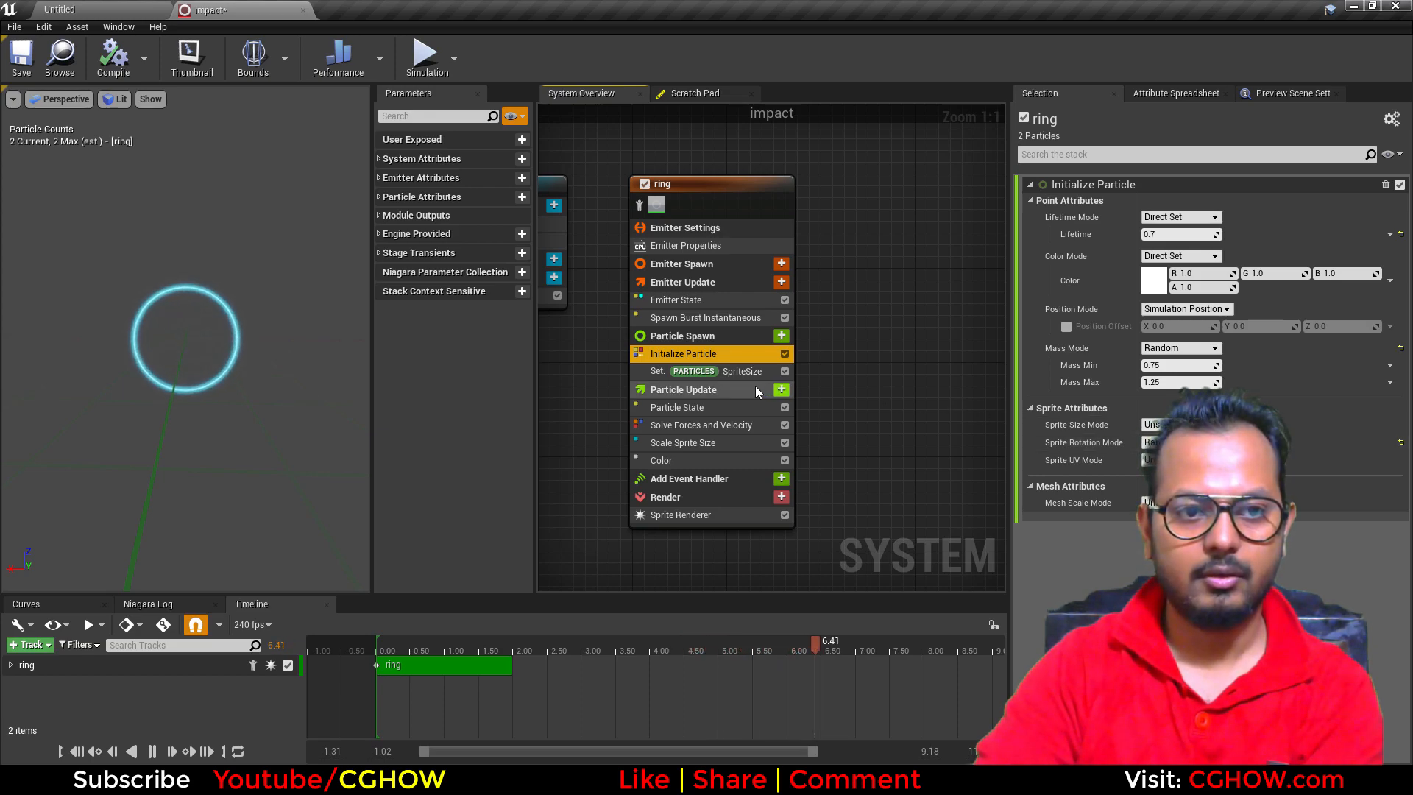
# Step: Scrub the timeline back to before the ring's start and replay the simulation
pyautogui.moveTo(504, 647); pyautogui.dragTo(276, 687)
pyautogui.moveTo(381, 687); pyautogui.dragTo(336, 692)
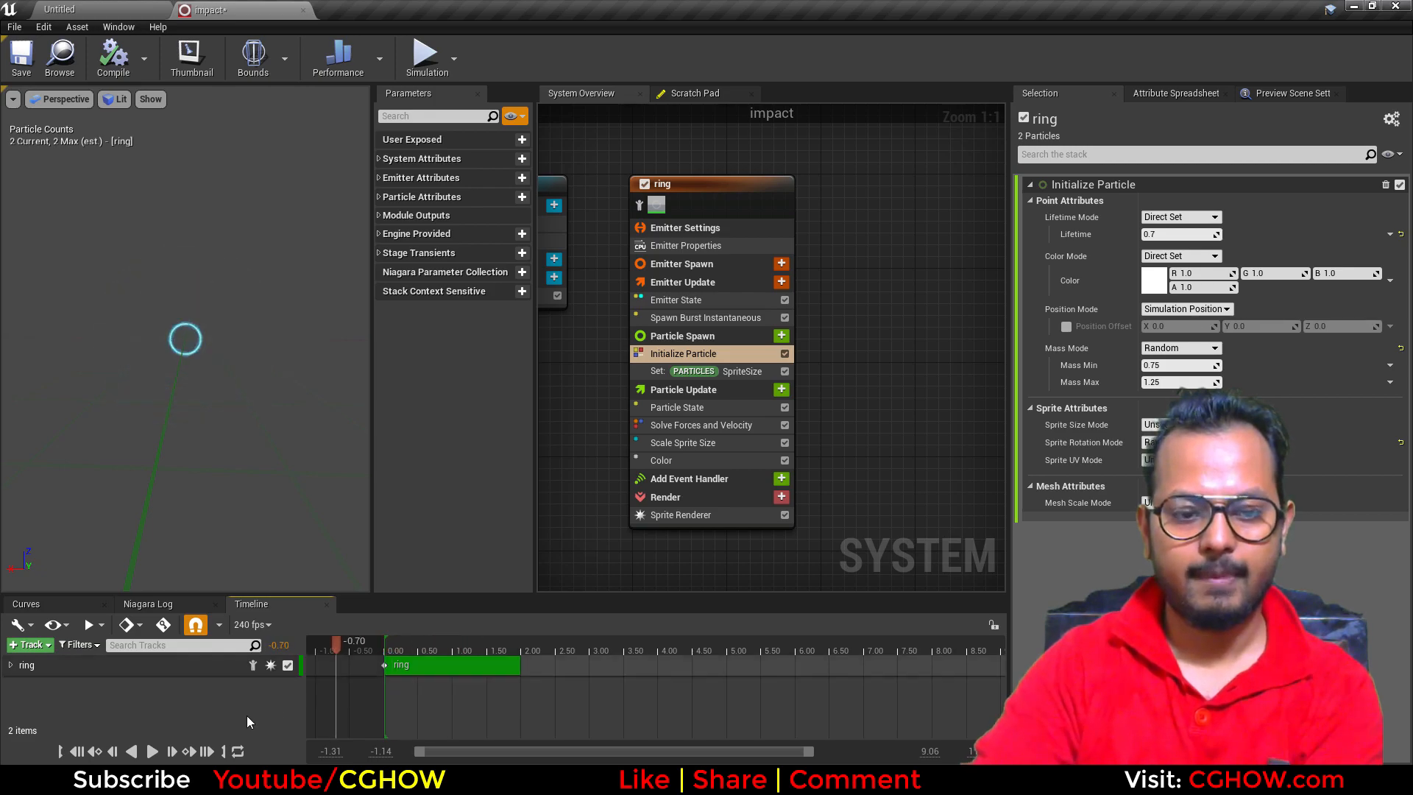
pyautogui.click(152, 750)
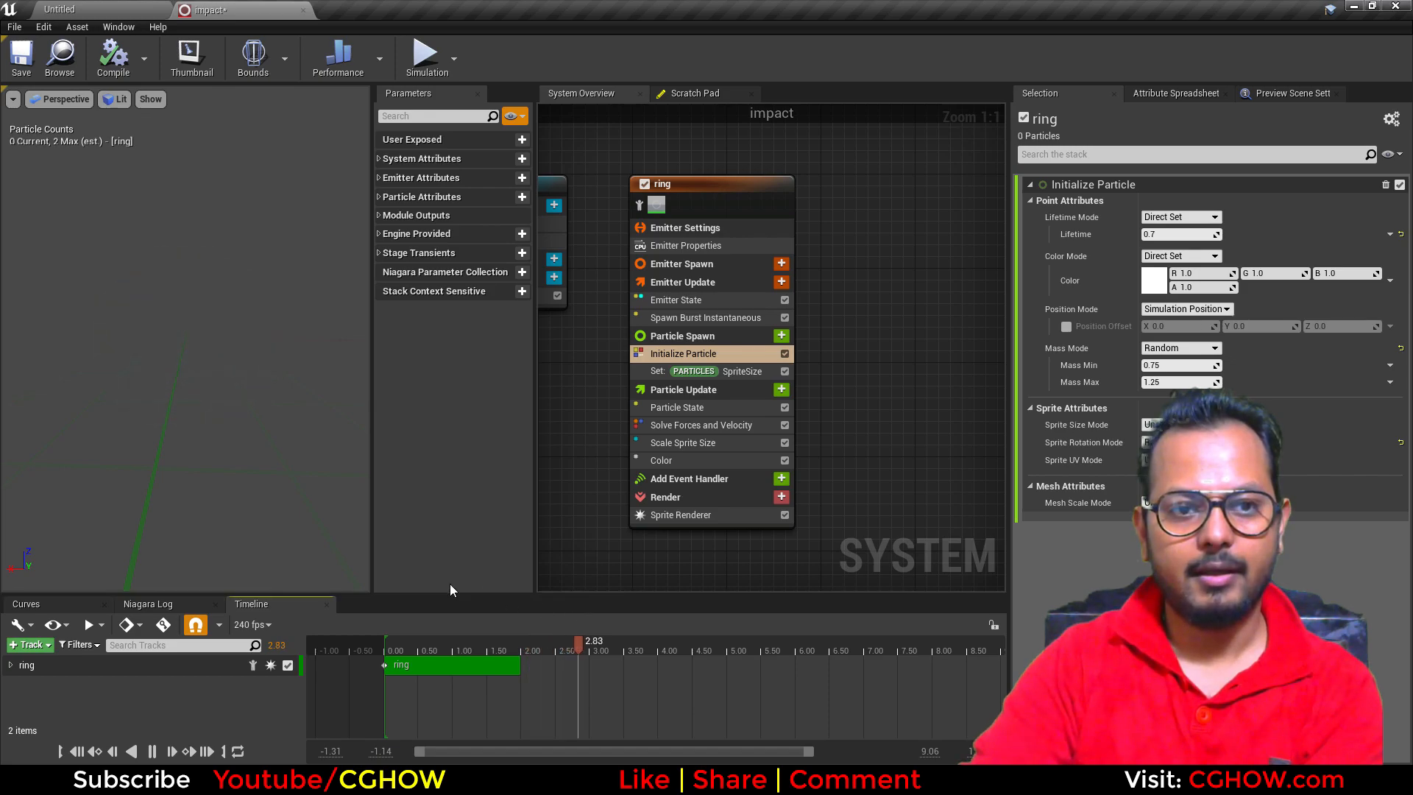
# Step: Drive the ring Color module's Scale Alpha with Float from Curve and bend the curve's start tangent downward
pyautogui.click(666, 463)
pyautogui.click(1216, 351)
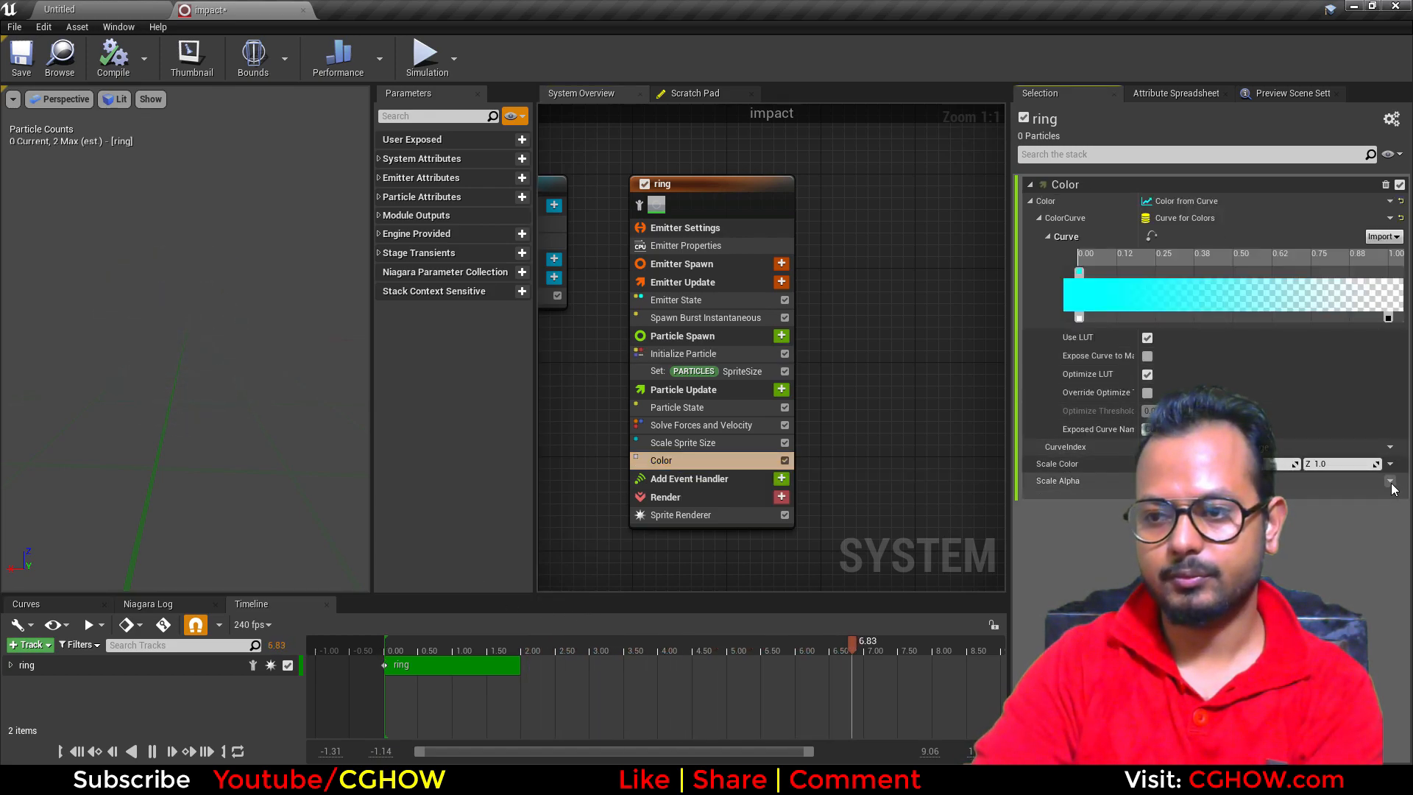
pyautogui.click(1390, 201)
pyautogui.click(1245, 216)
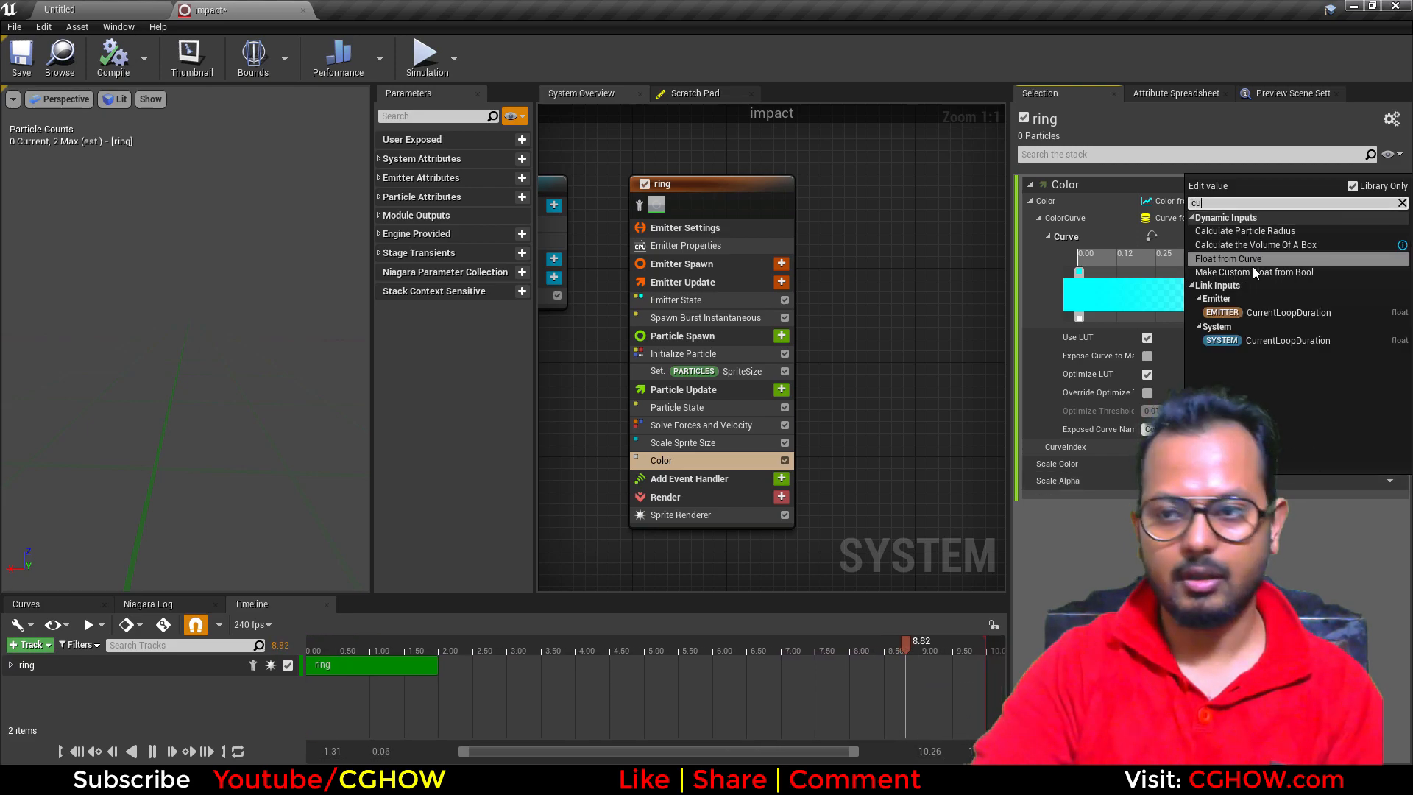
pyautogui.click(1237, 237)
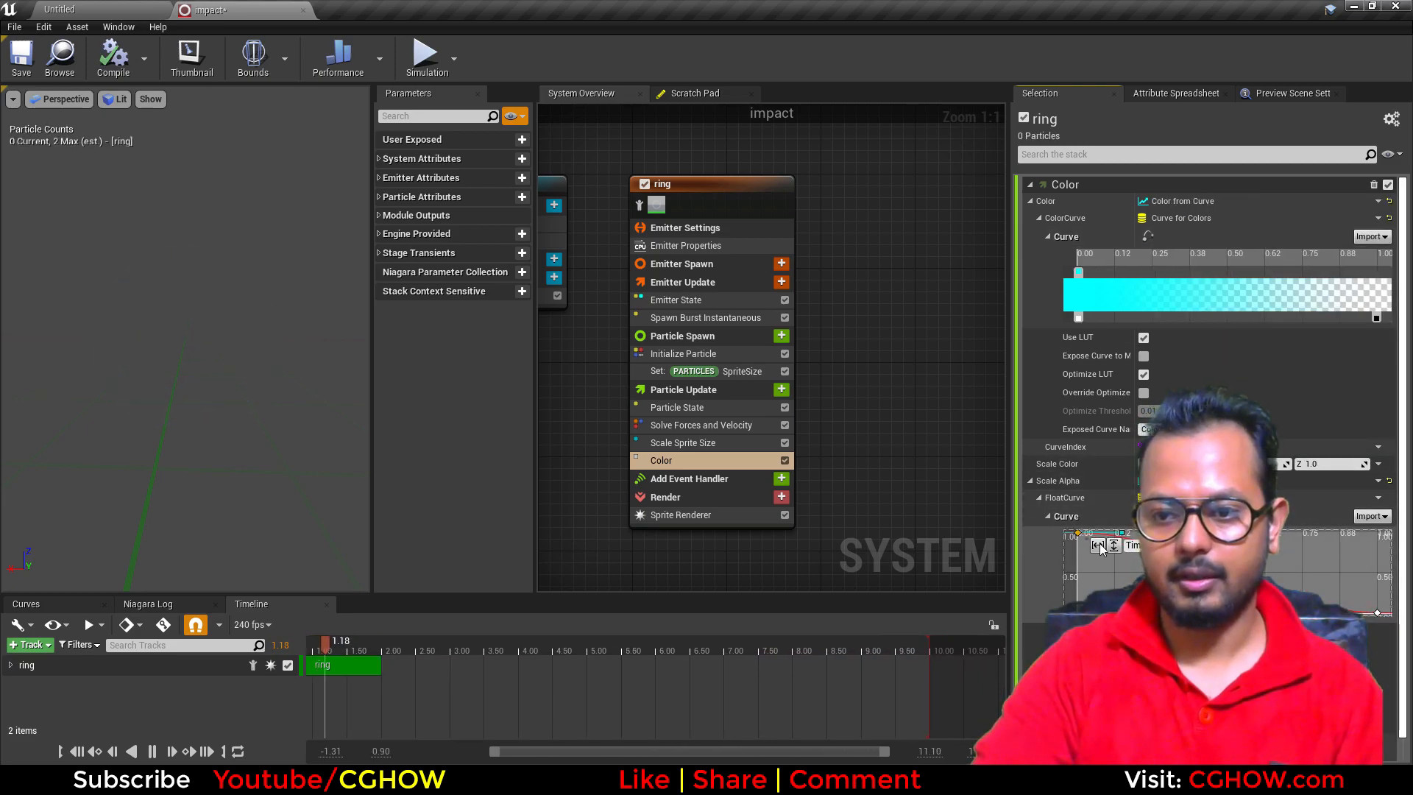
pyautogui.moveTo(1124, 537); pyautogui.dragTo(1120, 560)
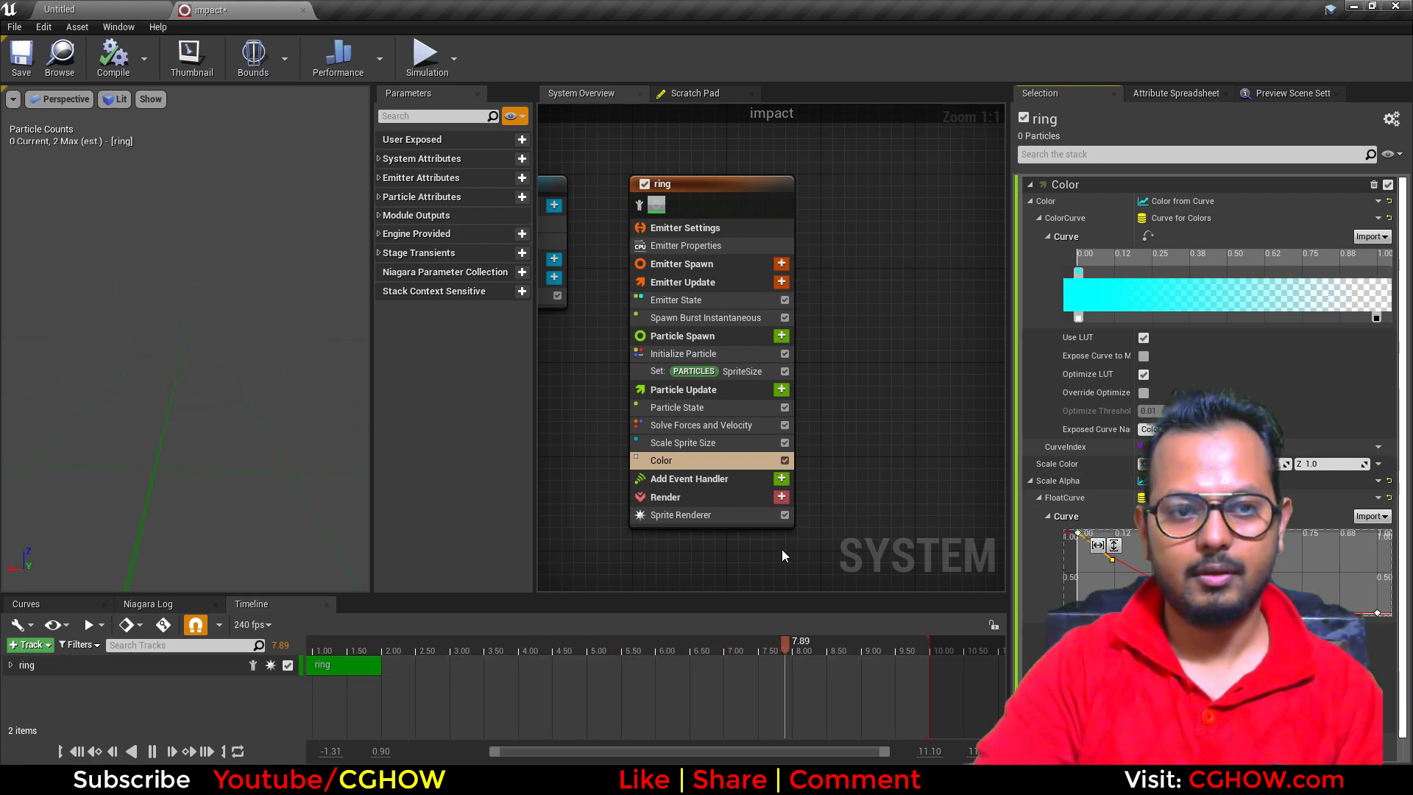
# Step: Set the end key's time to 0.3 in the ring's Scale Sprite Size curve
pyautogui.click(721, 444)
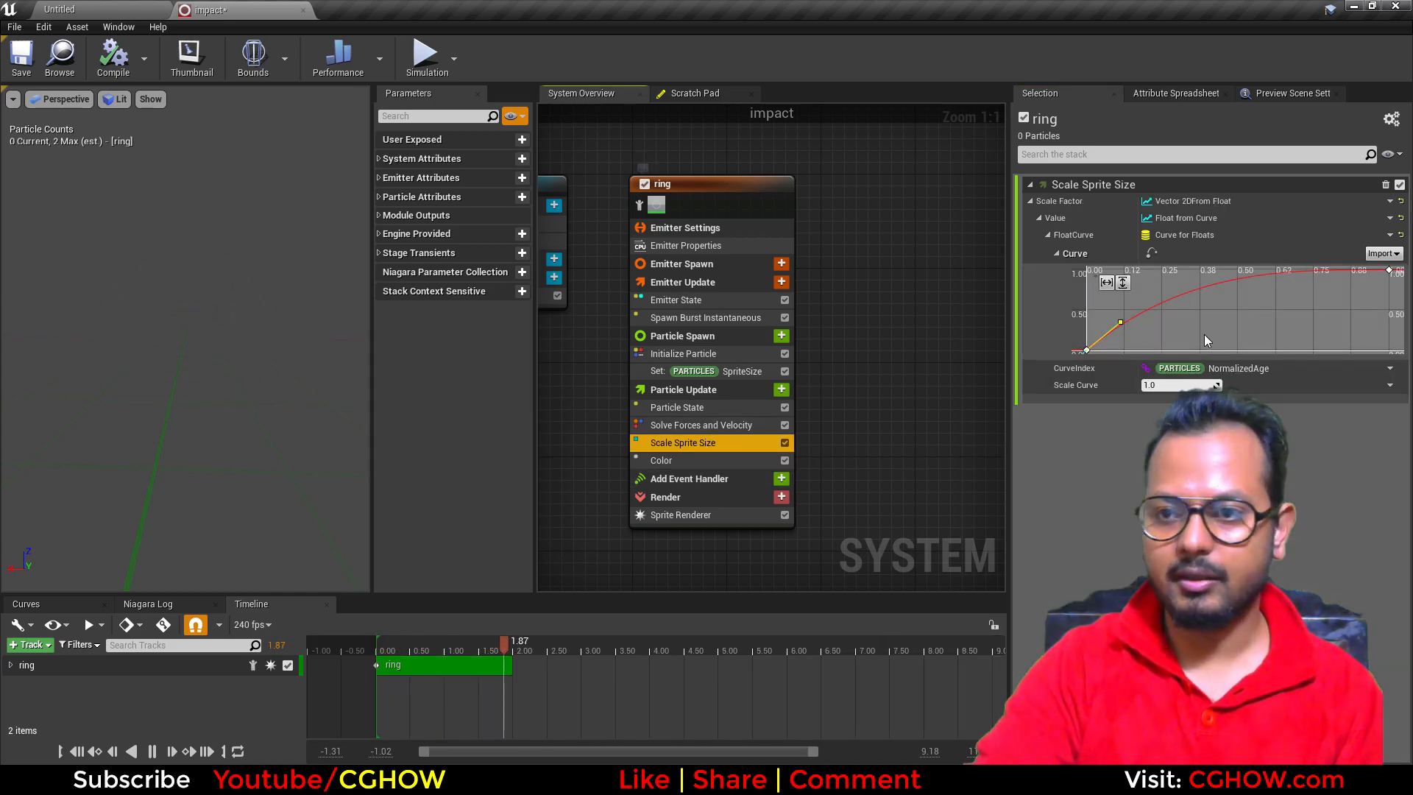
pyautogui.click(1119, 327)
pyautogui.moveTo(1115, 328); pyautogui.dragTo(1119, 330)
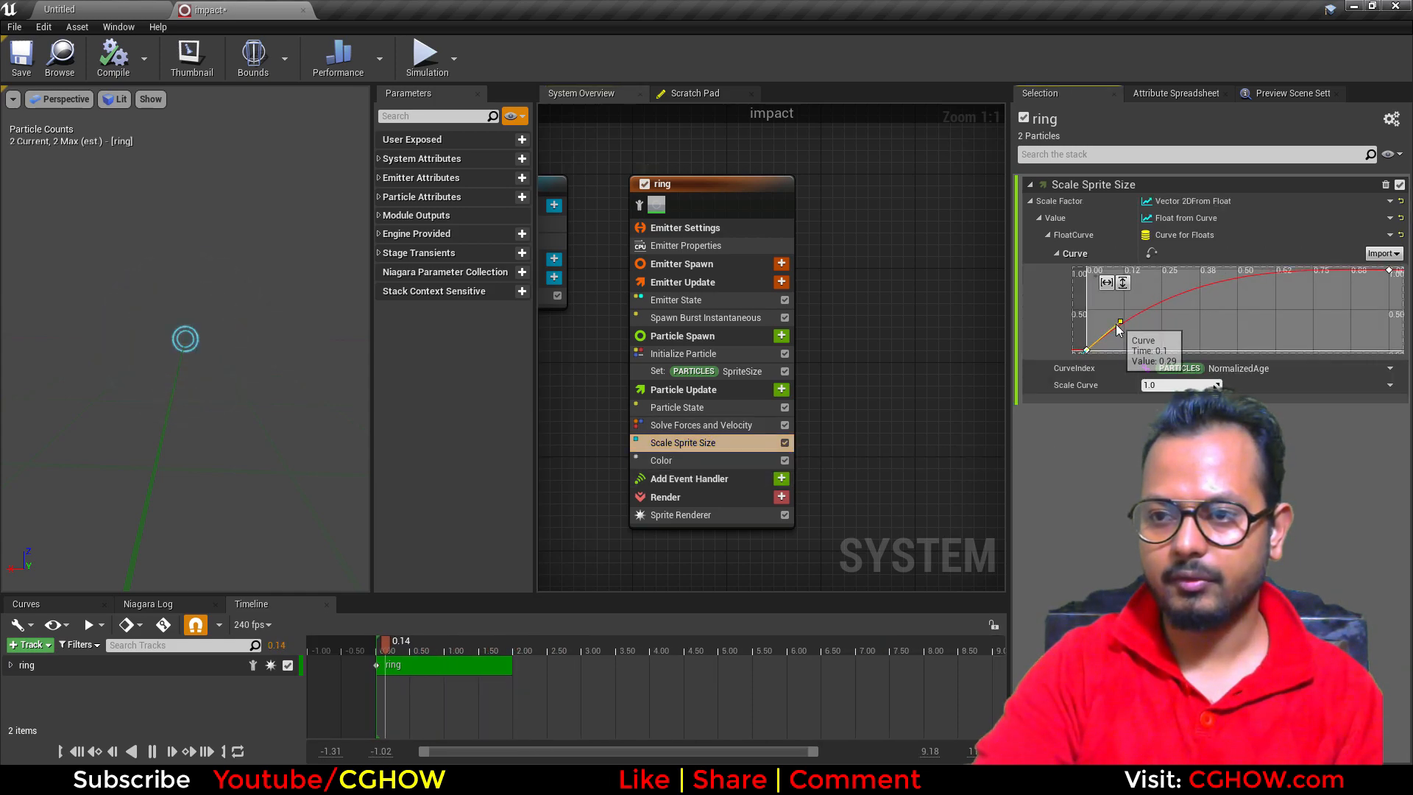
pyautogui.click(1388, 270)
pyautogui.click(1184, 283)
pyautogui.write('0.3')
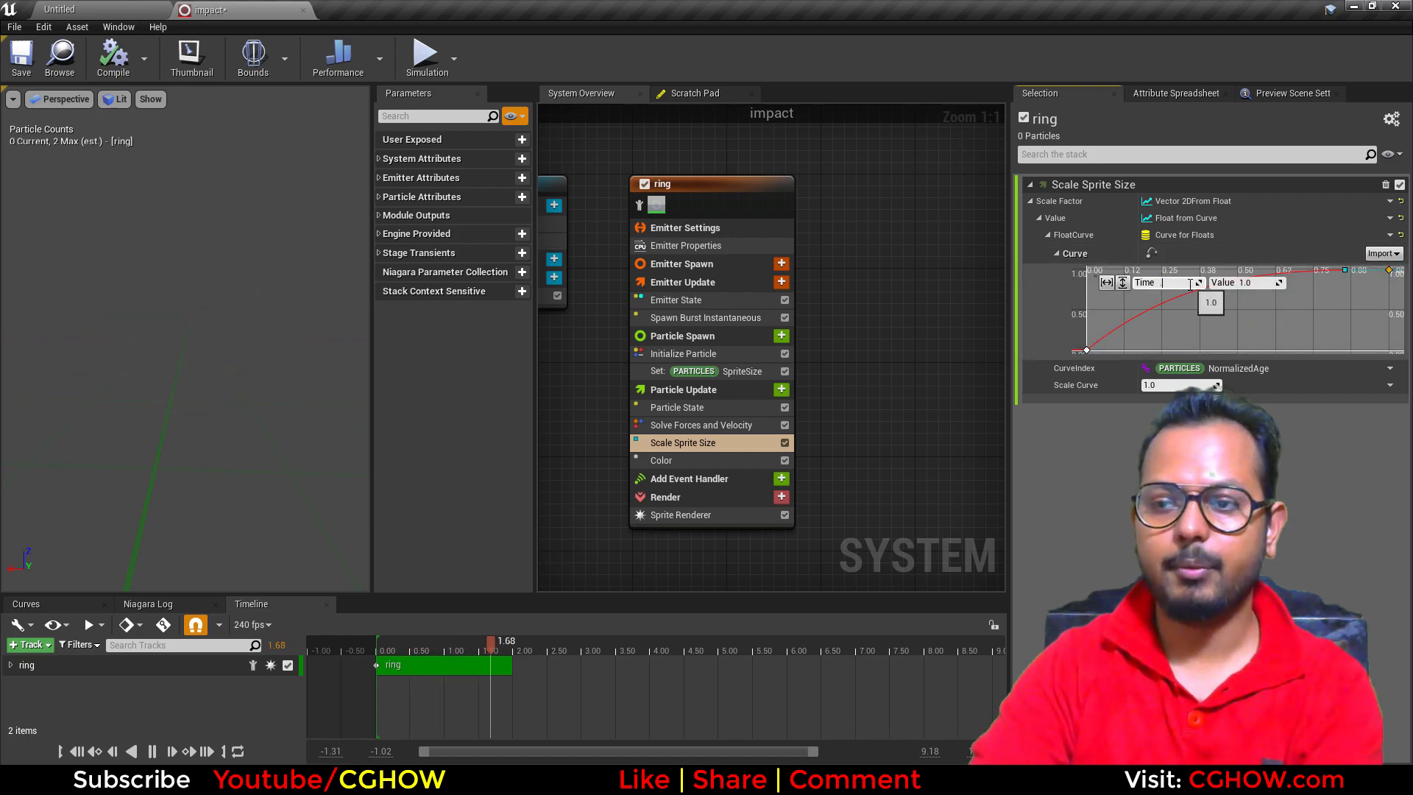
# Step: Set the middle key of the Scale Sprite Size curve to time 0.3 and add an end key at time 1, value 1
pyautogui.press('Return')
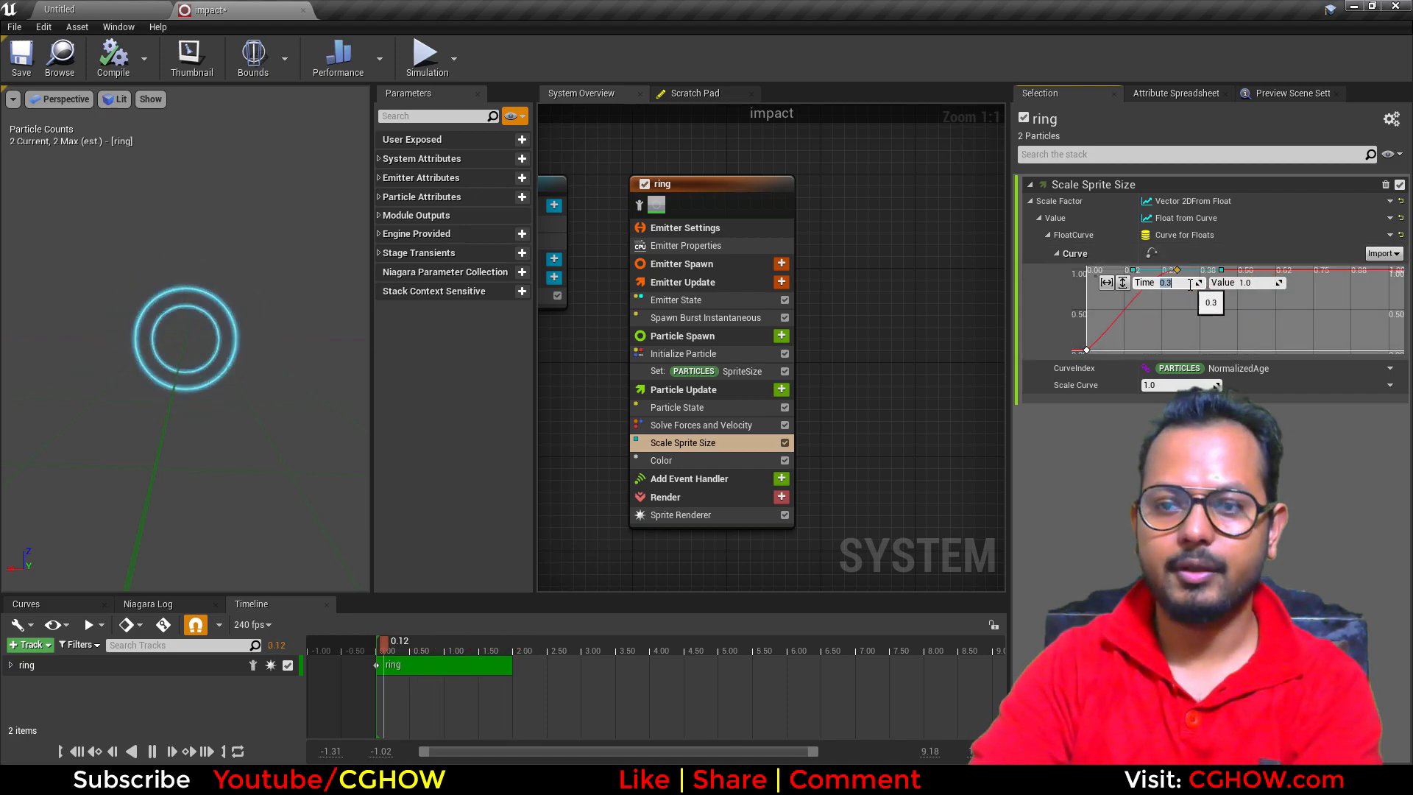
pyautogui.click(1314, 267)
pyautogui.keyDown('shift'); pyautogui.click(1312, 270); pyautogui.keyUp('shift')
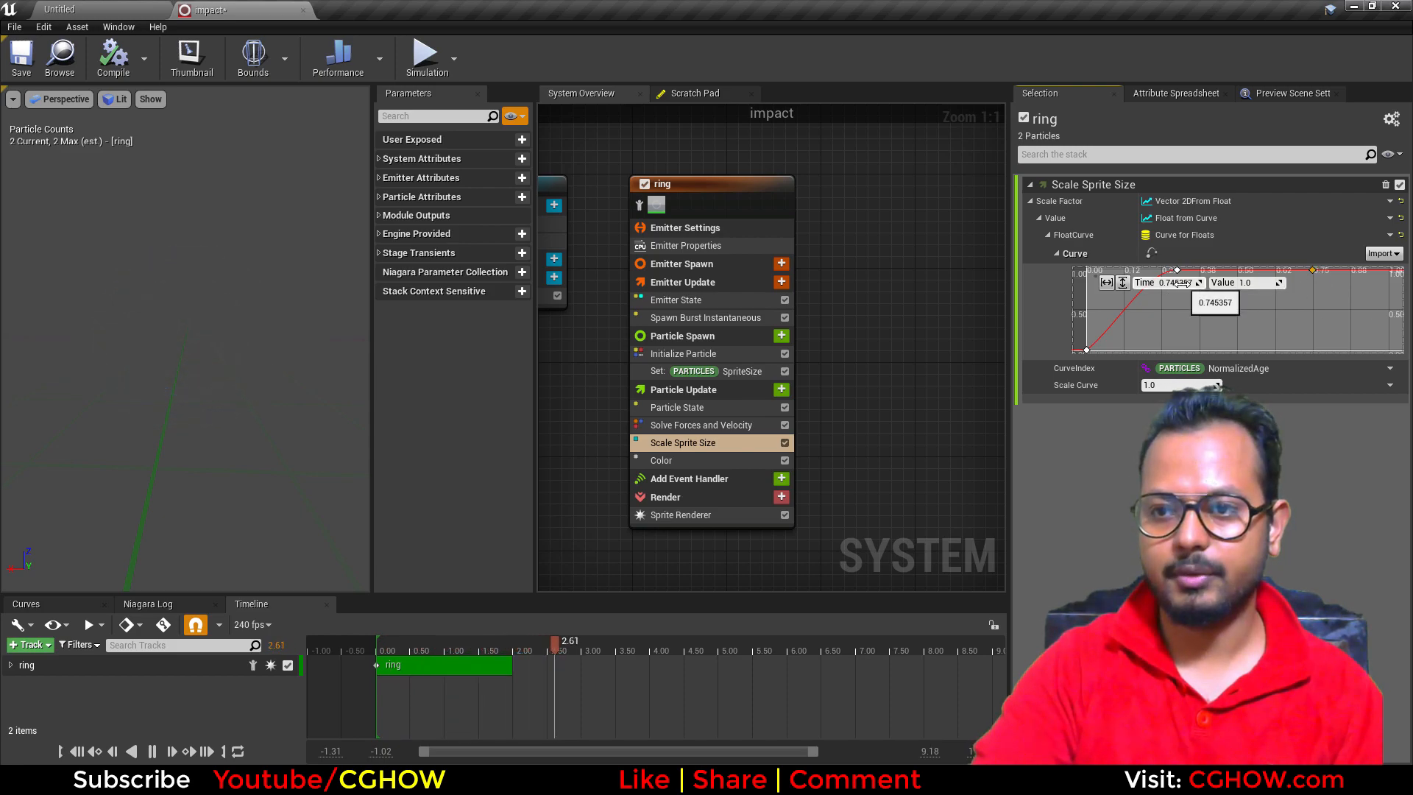
pyautogui.click(1182, 282)
pyautogui.write('1')
pyautogui.press('Return')
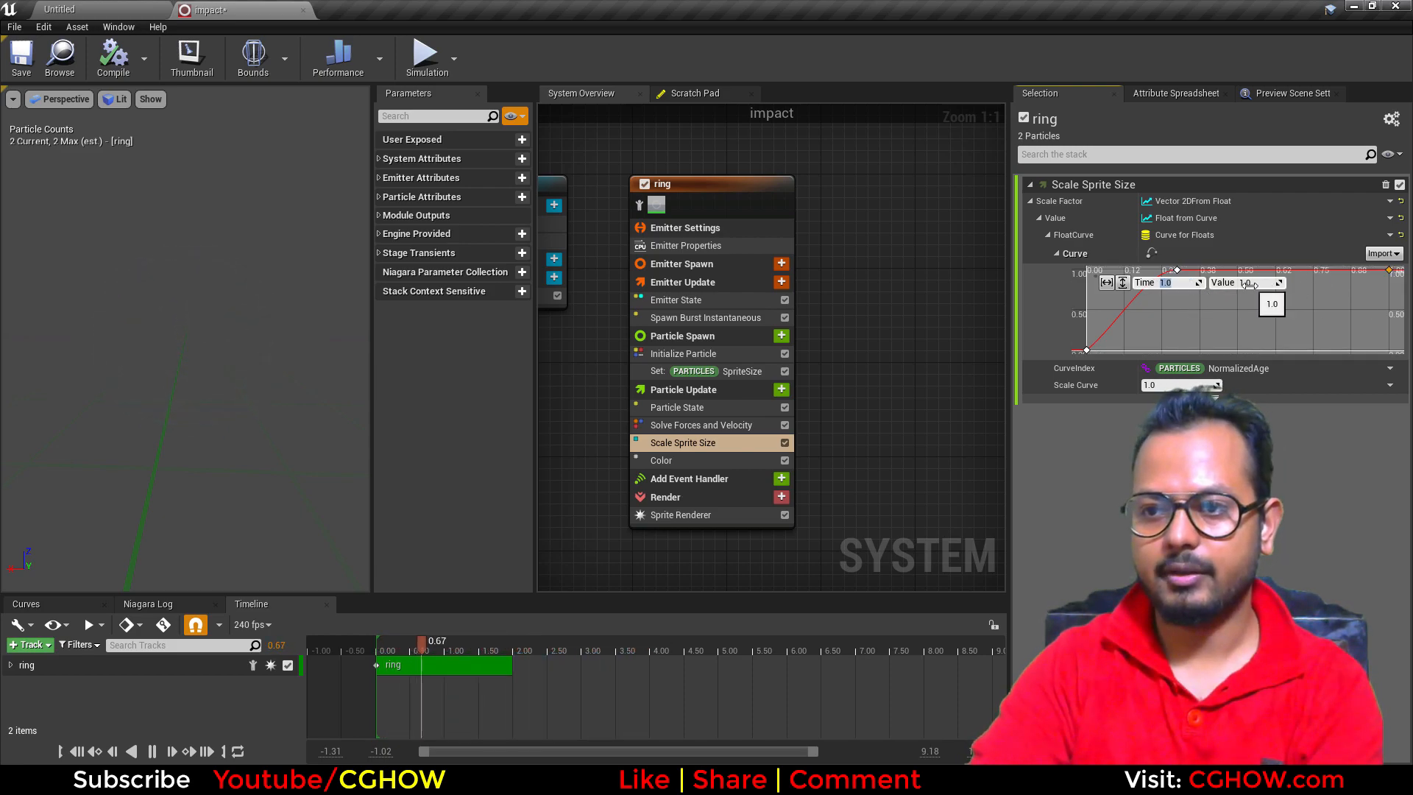
pyautogui.click(1253, 283)
pyautogui.write('1')
pyautogui.press('Return')
pyautogui.click(1174, 311)
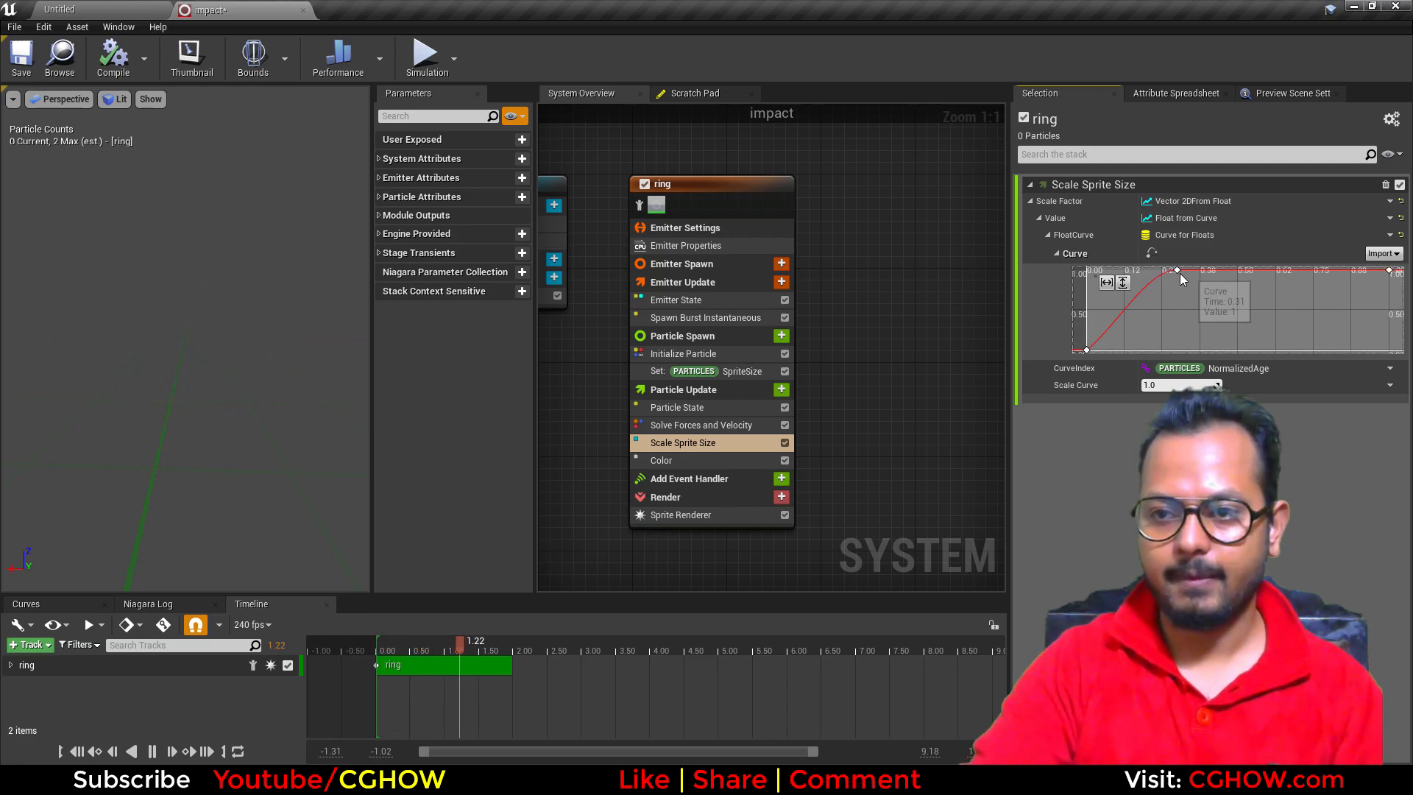
# Step: Set the value of the scale curve's key at time 0.3 to 0.8
pyautogui.click(1178, 271)
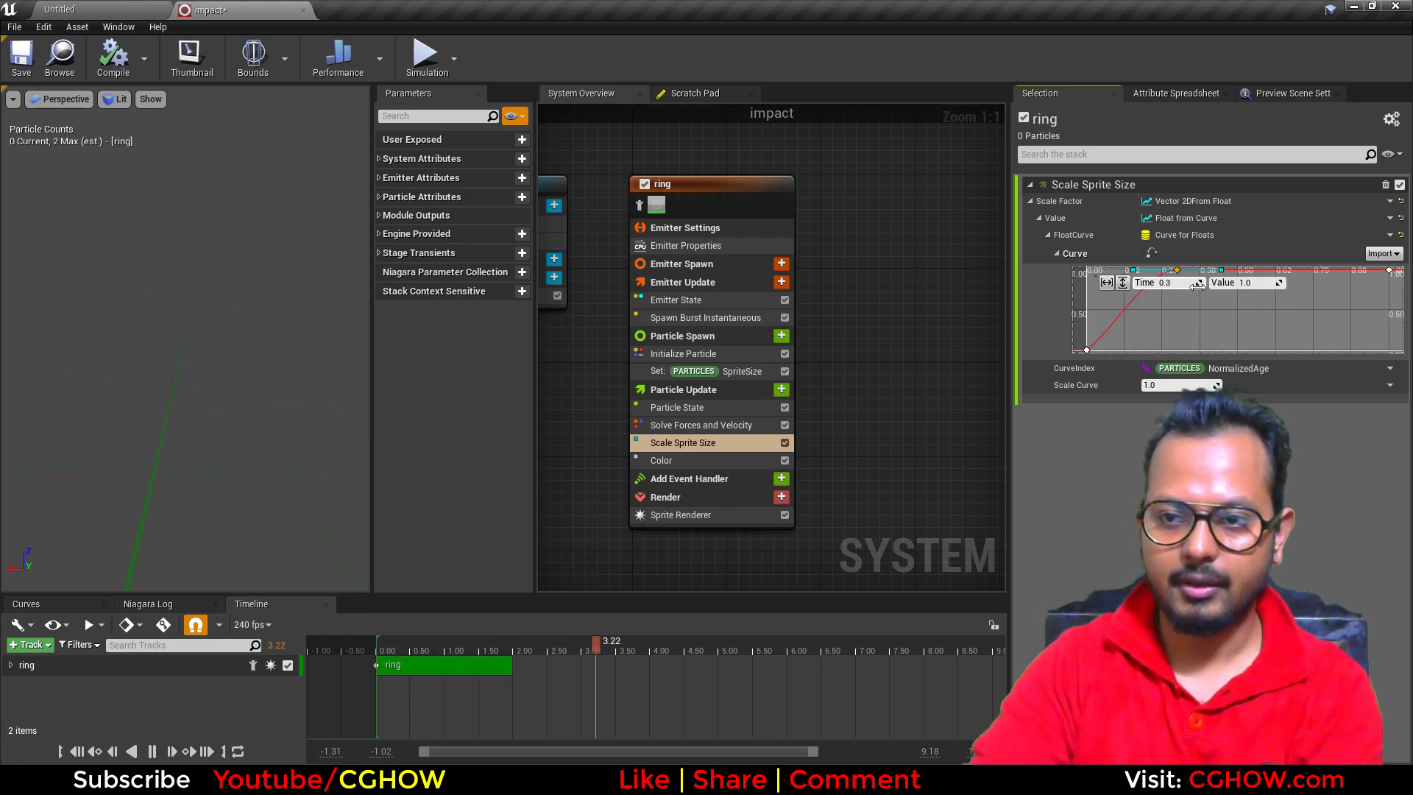
pyautogui.click(1249, 284)
pyautogui.write('0.8')
pyautogui.press('Return')
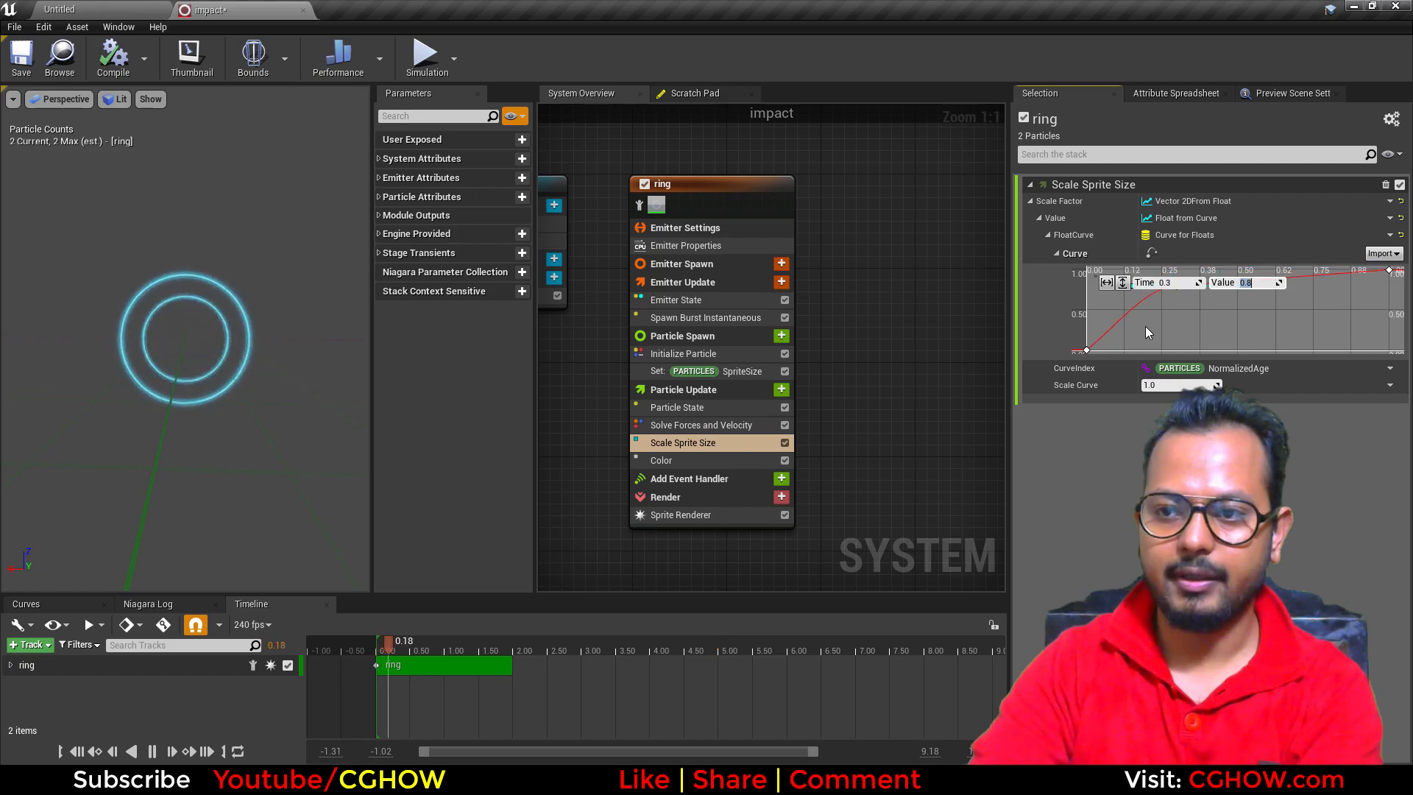
pyautogui.click(1174, 315)
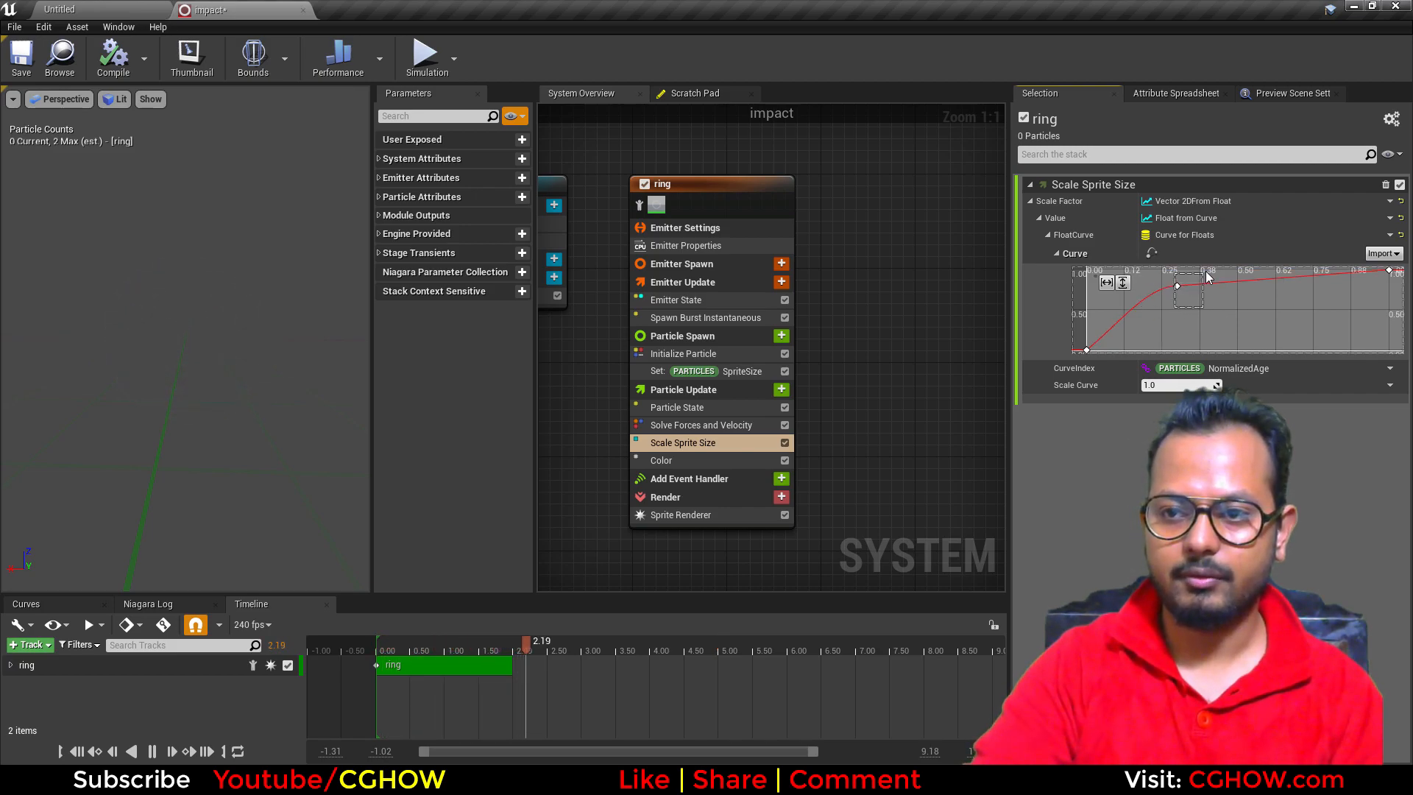
# Step: Smooth the scale curve with automatic cubic interpolation so it eases into its end key, and select the middle key
pyautogui.moveTo(1205, 271); pyautogui.dragTo(1210, 292)
pyautogui.press('1')
pyautogui.click(1206, 313)
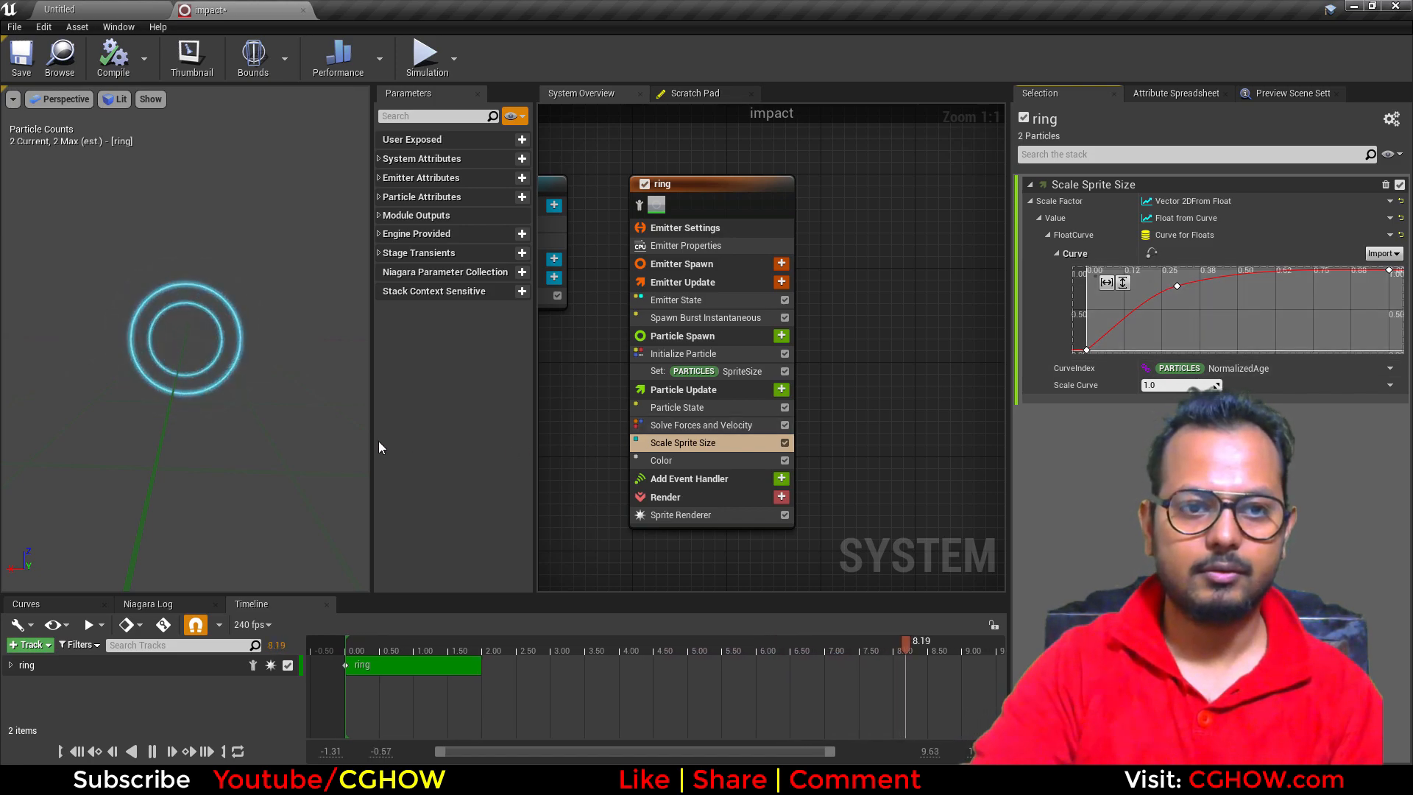
pyautogui.moveTo(1164, 280); pyautogui.dragTo(1244, 339)
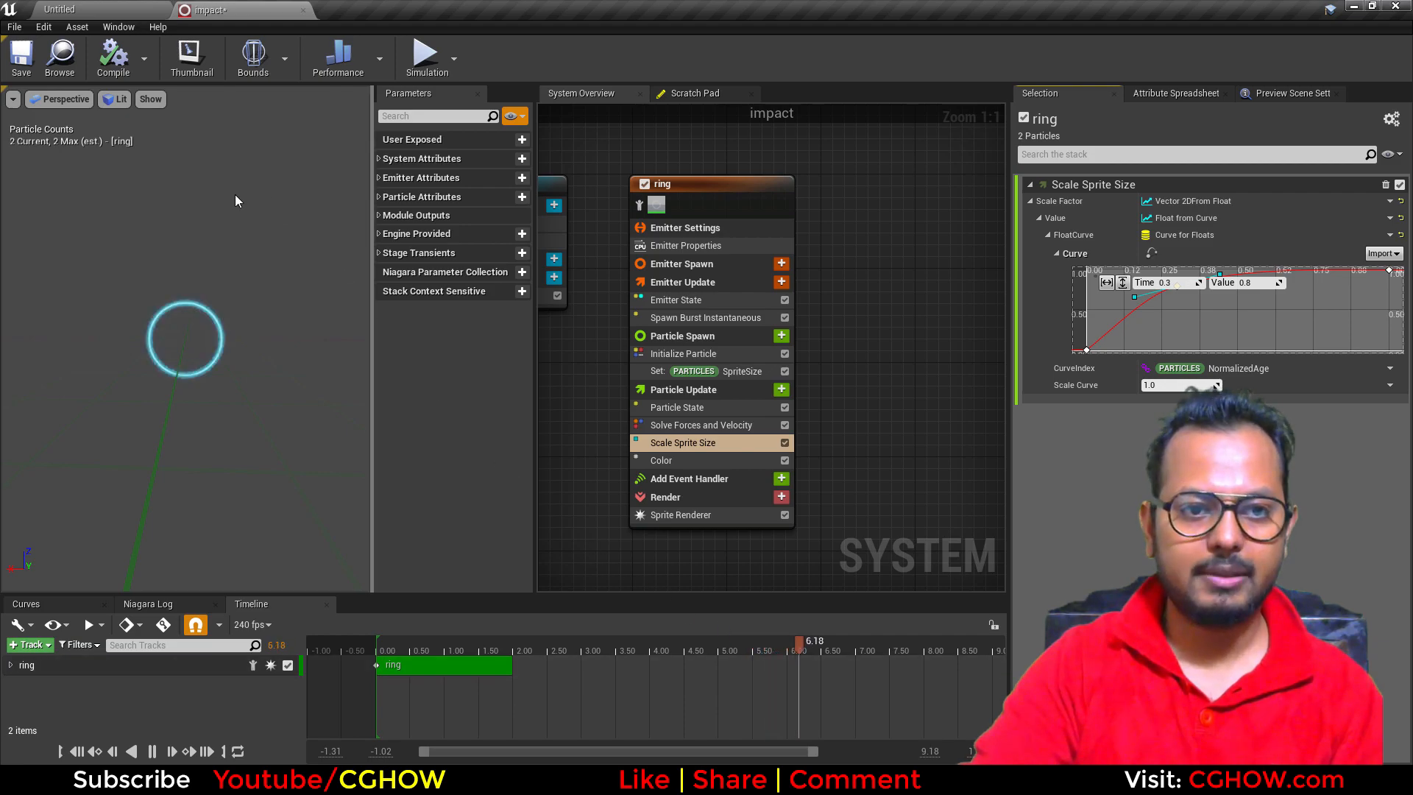
# Step: Locate the impact asset in the content browser, reopen it and enable Local Space in the ring emitter's properties
pyautogui.click(62, 66)
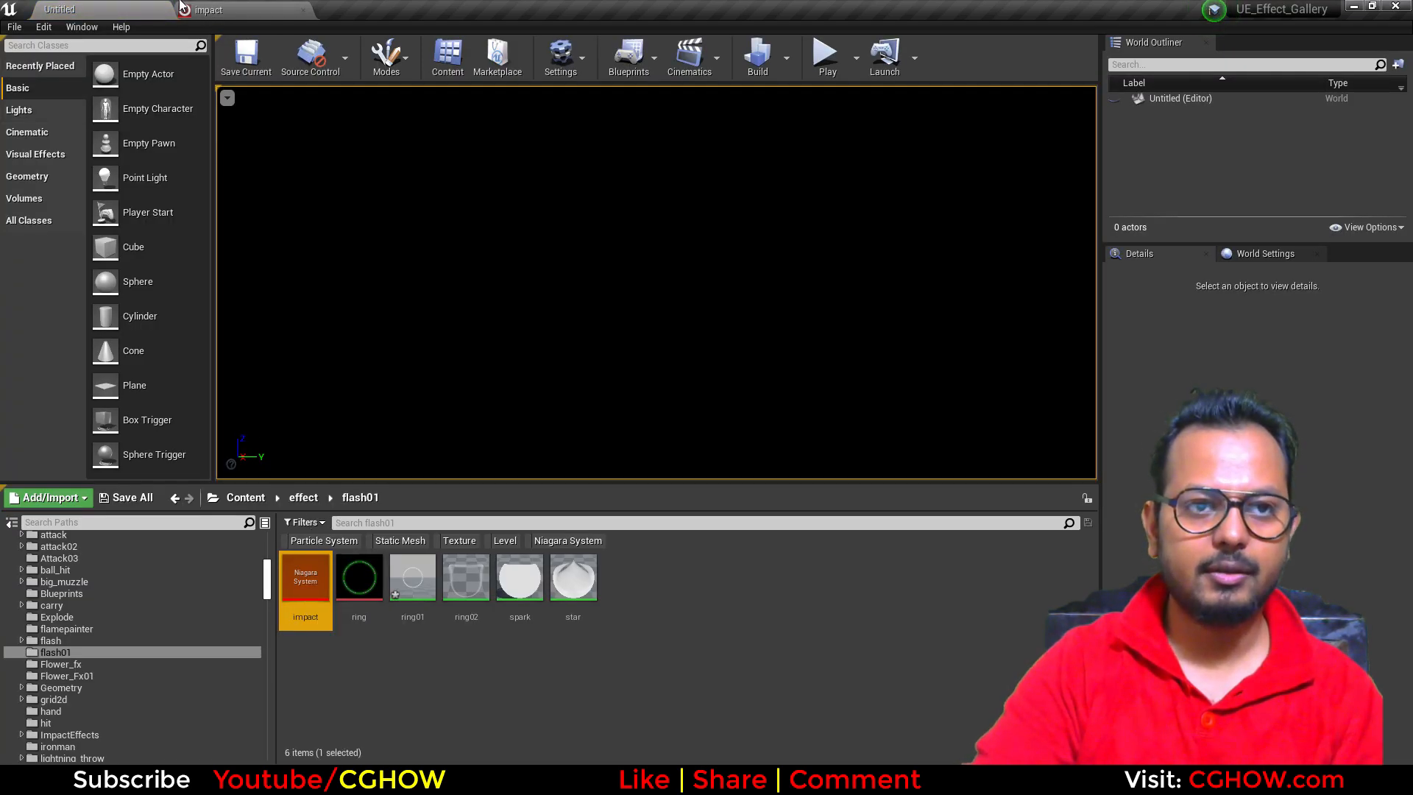
pyautogui.doubleClick(304, 595)
pyautogui.click(699, 247)
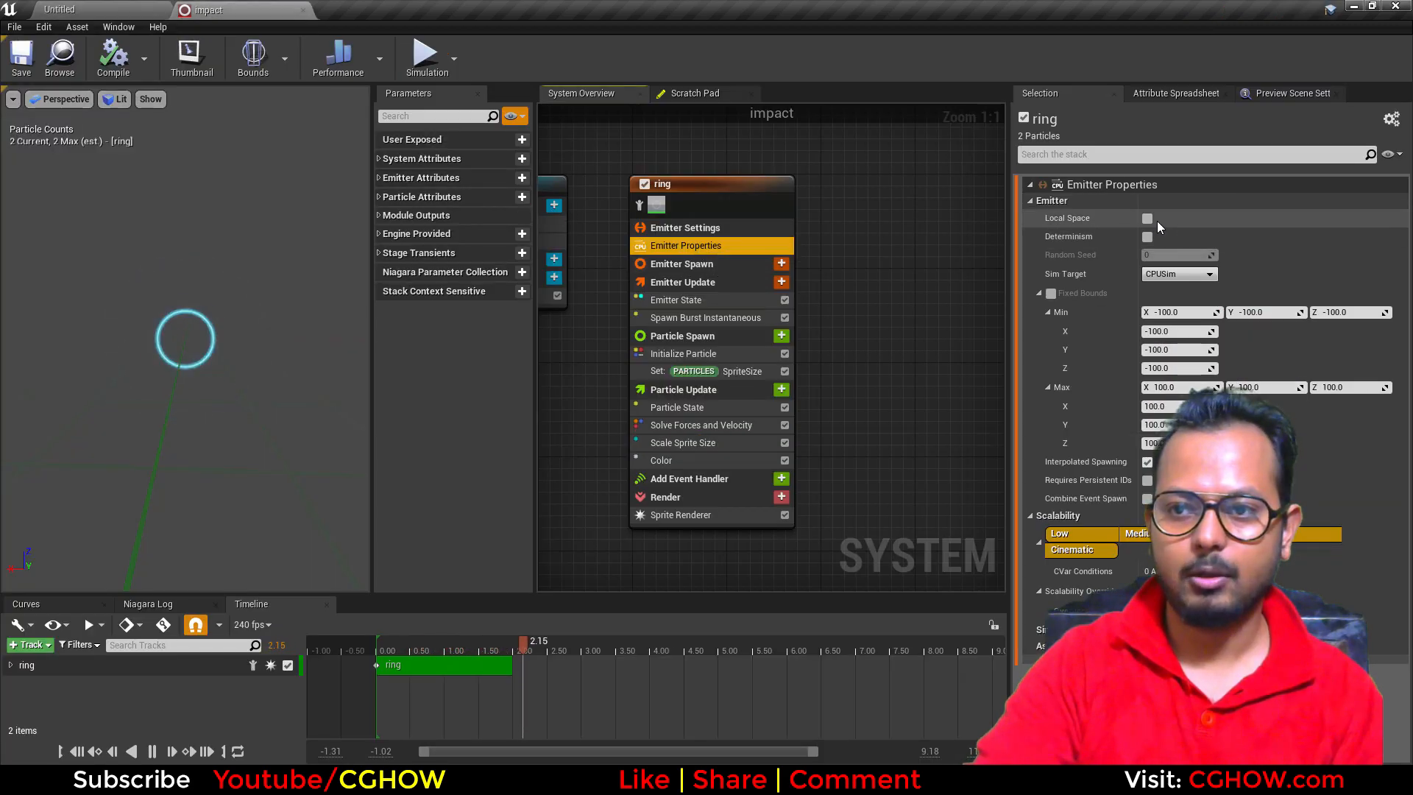
# Step: Place the impact Niagara system in the Untitled level and select its actor
pyautogui.click(151, 9)
pyautogui.moveTo(305, 578); pyautogui.dragTo(576, 364)
pyautogui.click(679, 319)
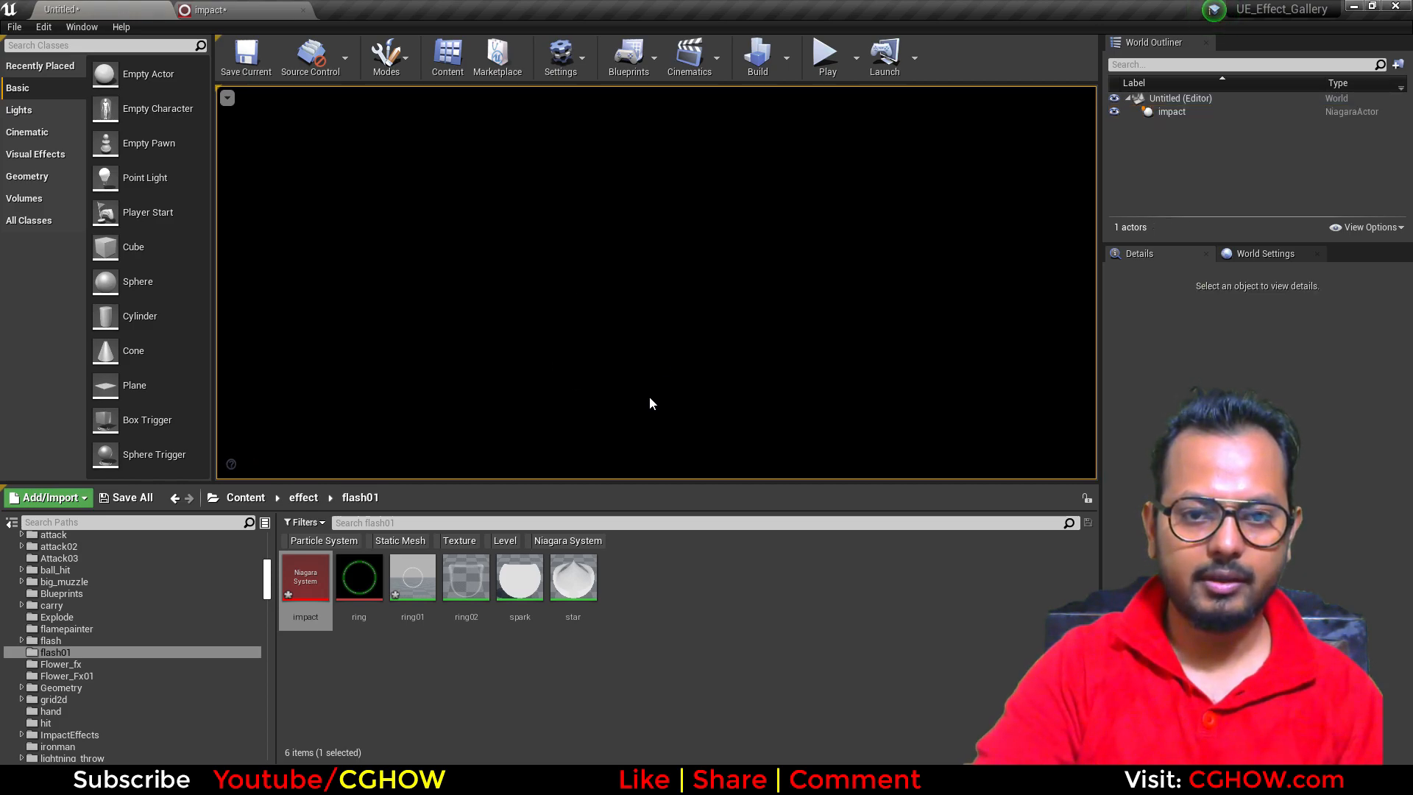
pyautogui.click(1171, 111)
pyautogui.click(845, 315)
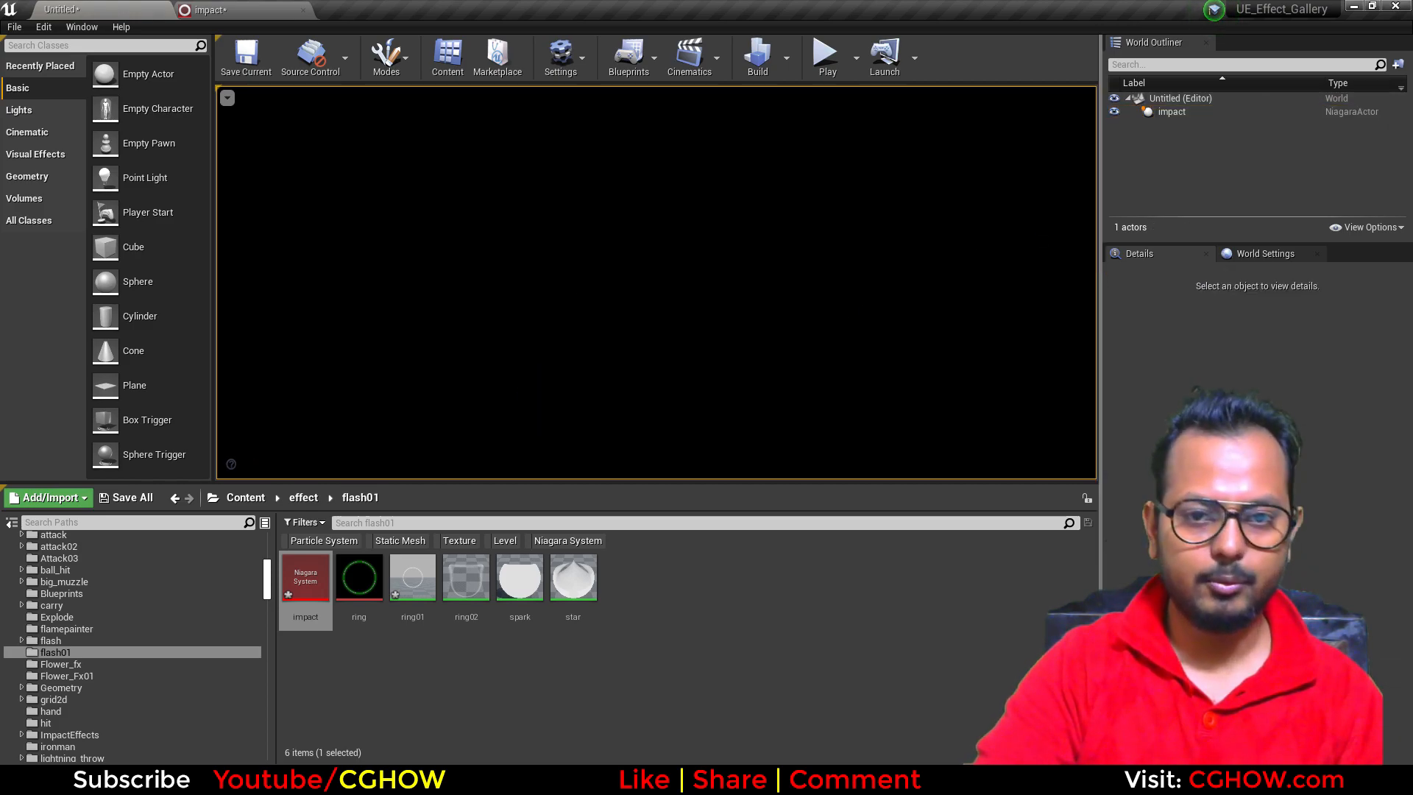
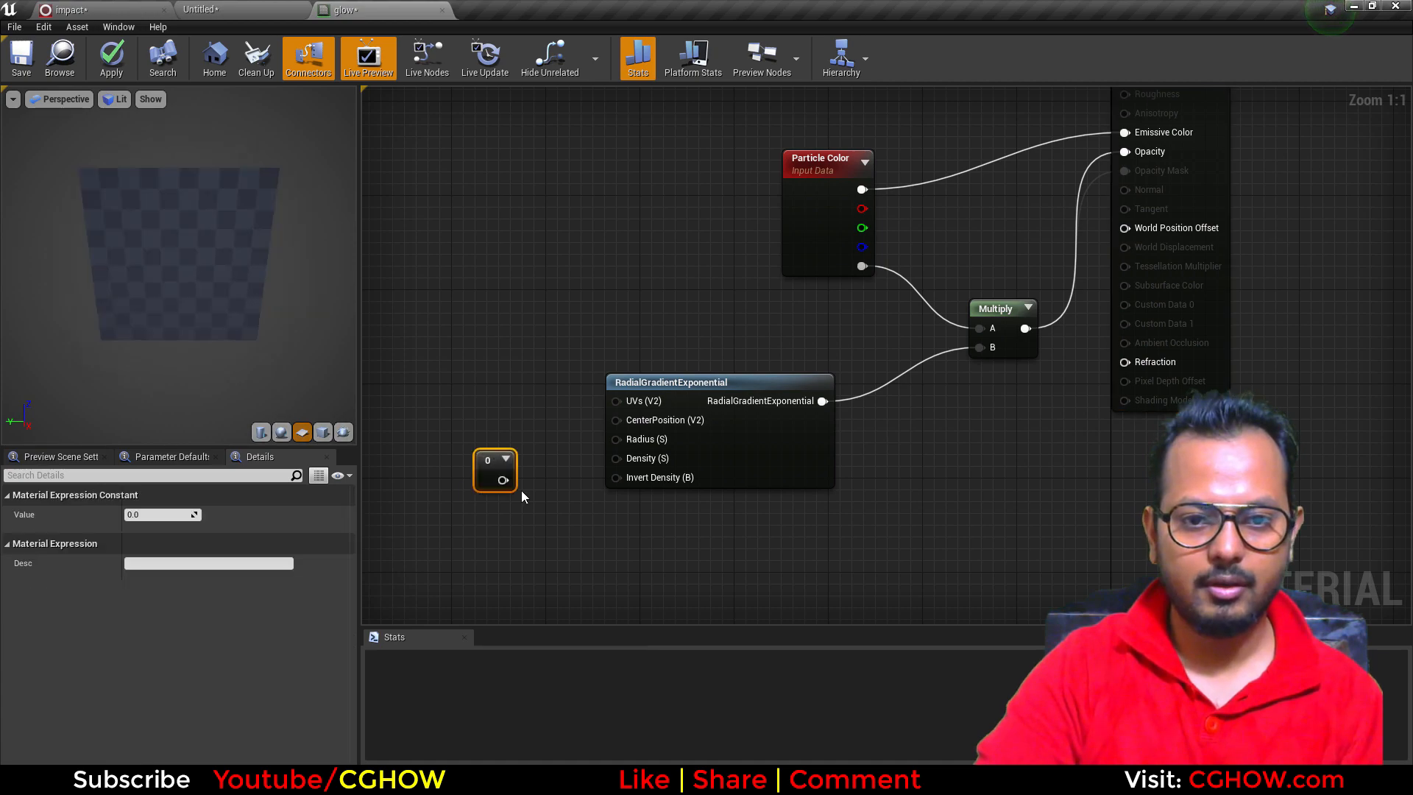
# Step: Connect a constant of 0.5 to the RadialGradientExponential's Density, then save the glow material and locate it in the content browser
pyautogui.moveTo(504, 480); pyautogui.dragTo(616, 458)
pyautogui.click(160, 515)
pyautogui.write('0.5')
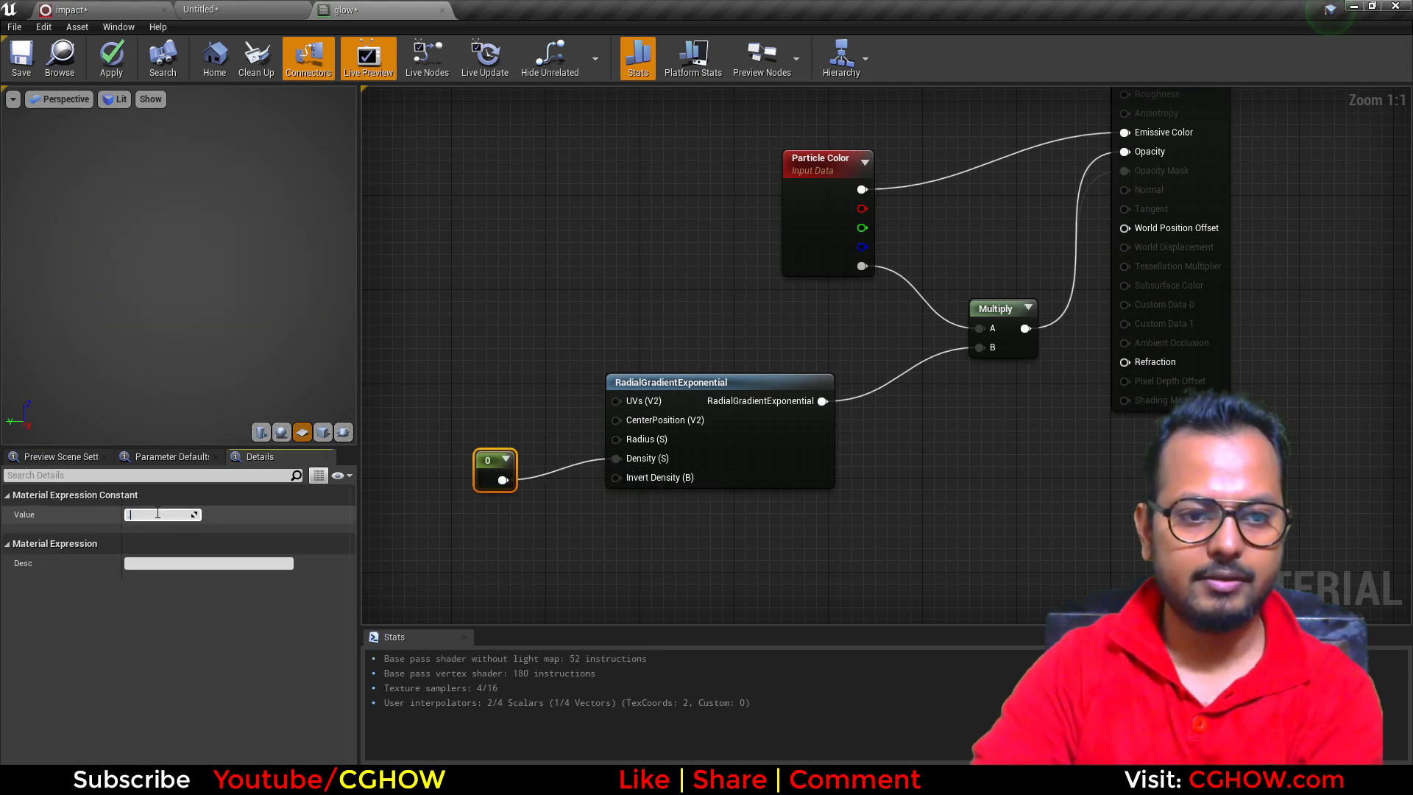
pyautogui.press('Return')
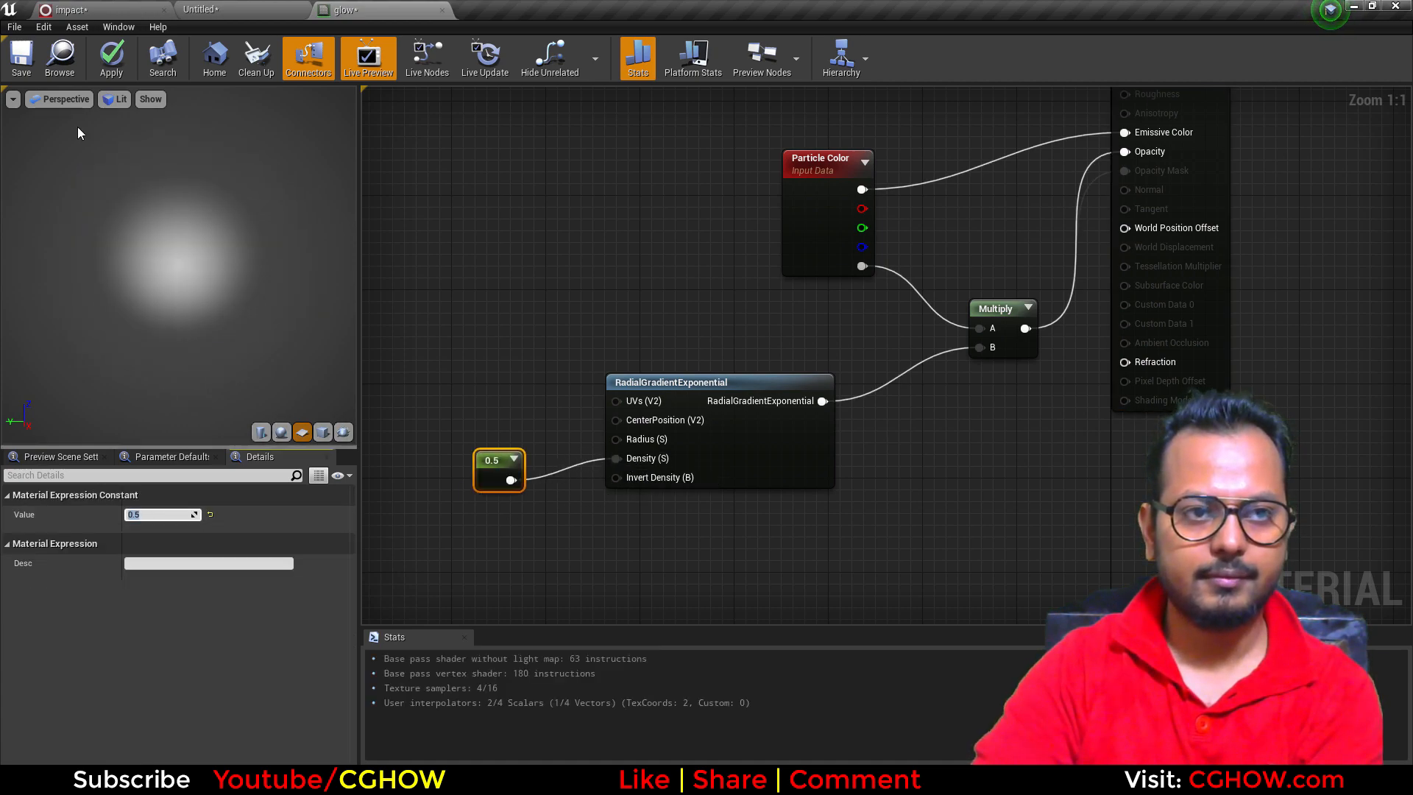
pyautogui.click(21, 58)
pyautogui.click(64, 59)
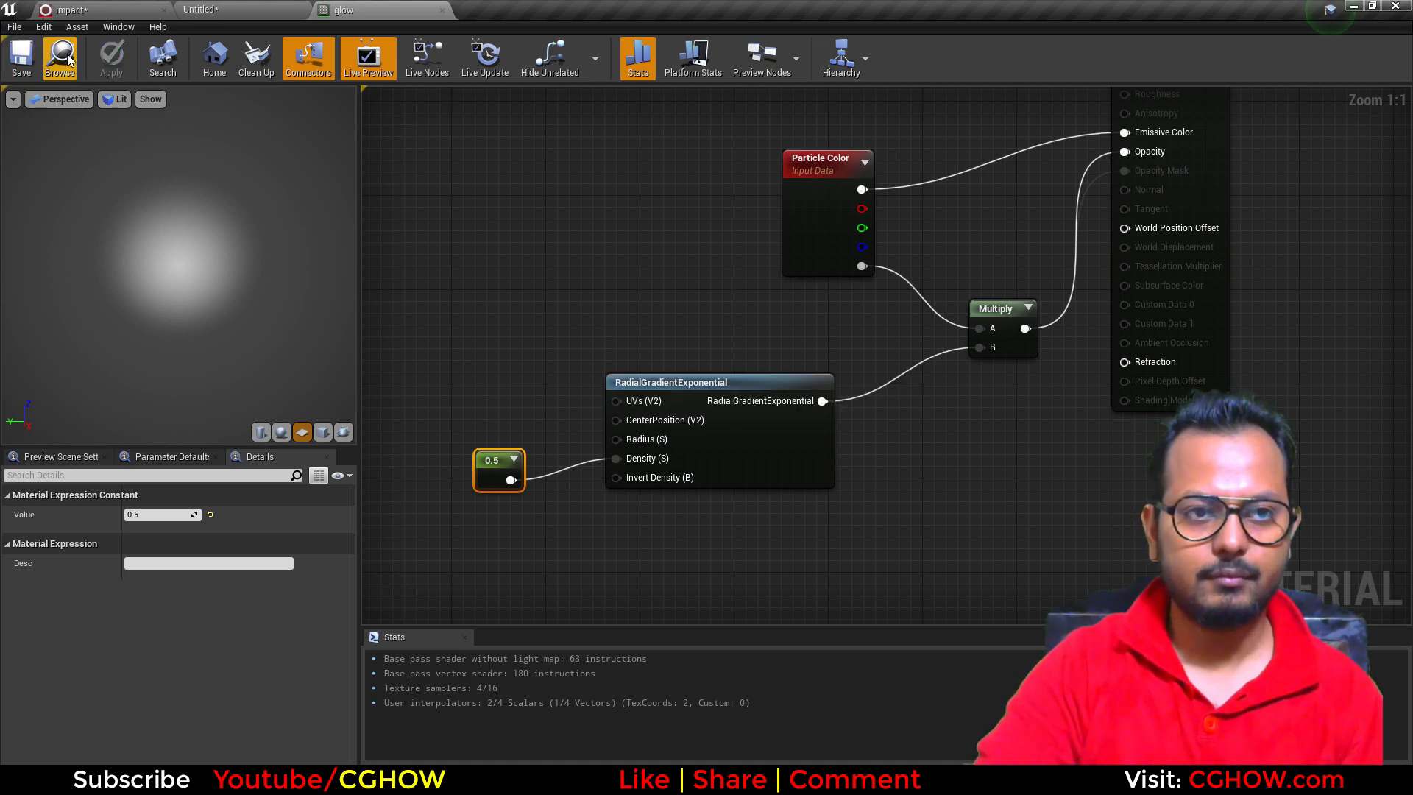
# Step: Duplicate the ring emitter in the impact system and rename the copy glow
pyautogui.click(123, 6)
pyautogui.click(739, 187)
pyautogui.hotkey('ctrl', 'd')
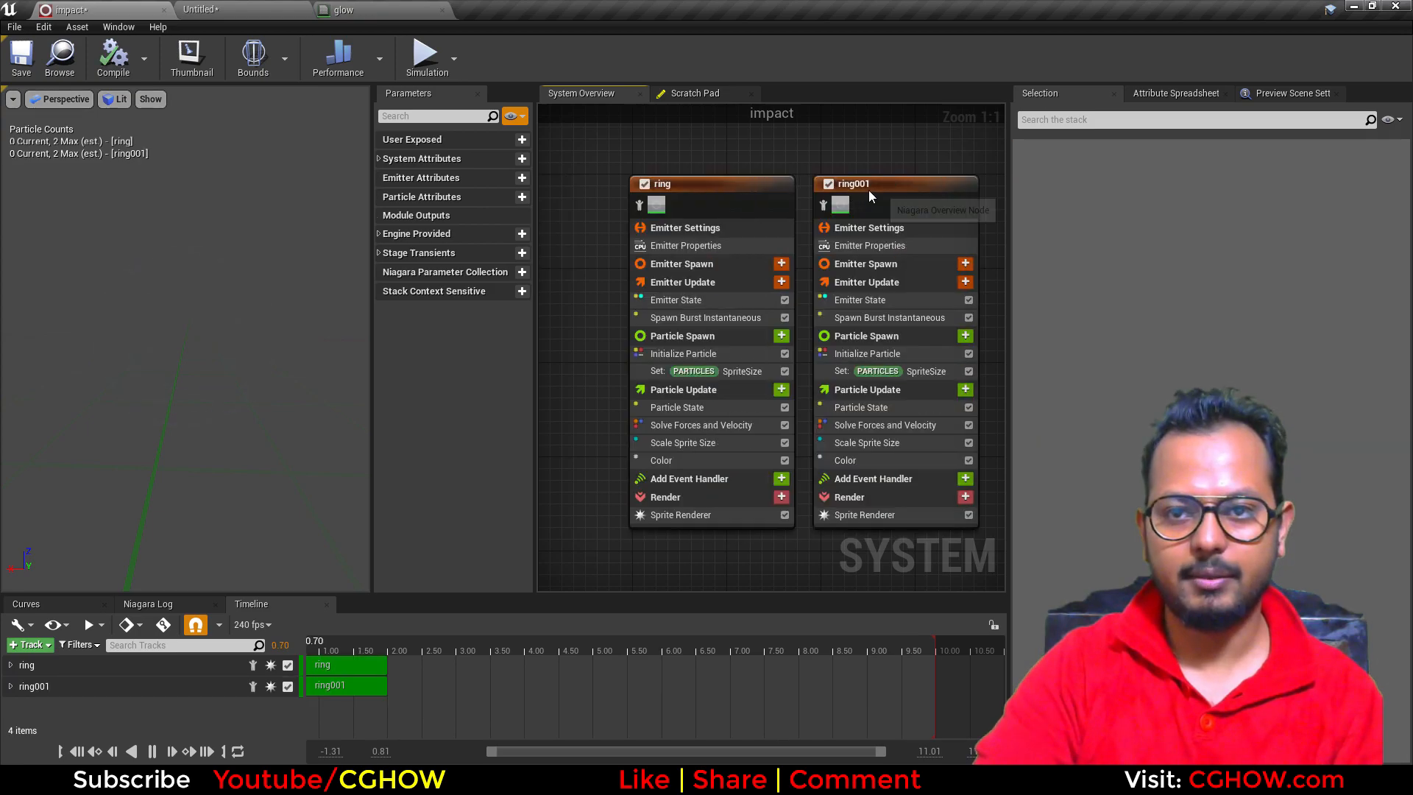
pyautogui.doubleClick(870, 185)
pyautogui.write('glow')
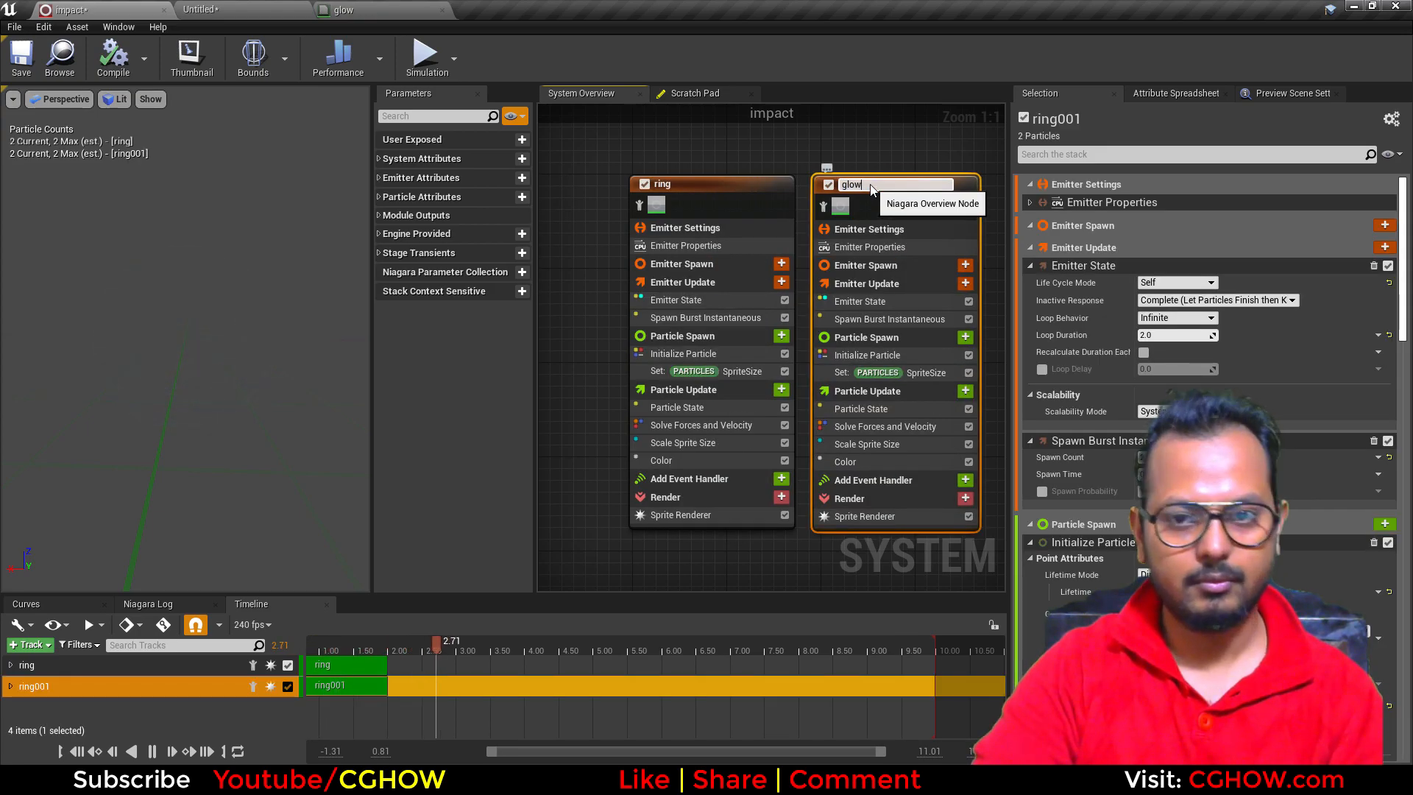
pyautogui.press('Return')
# Step: Assign the glow material to the glow emitter's Sprite Renderer
pyautogui.moveTo(787, 535); pyautogui.dragTo(654, 497, button='right')
pyautogui.click(704, 478)
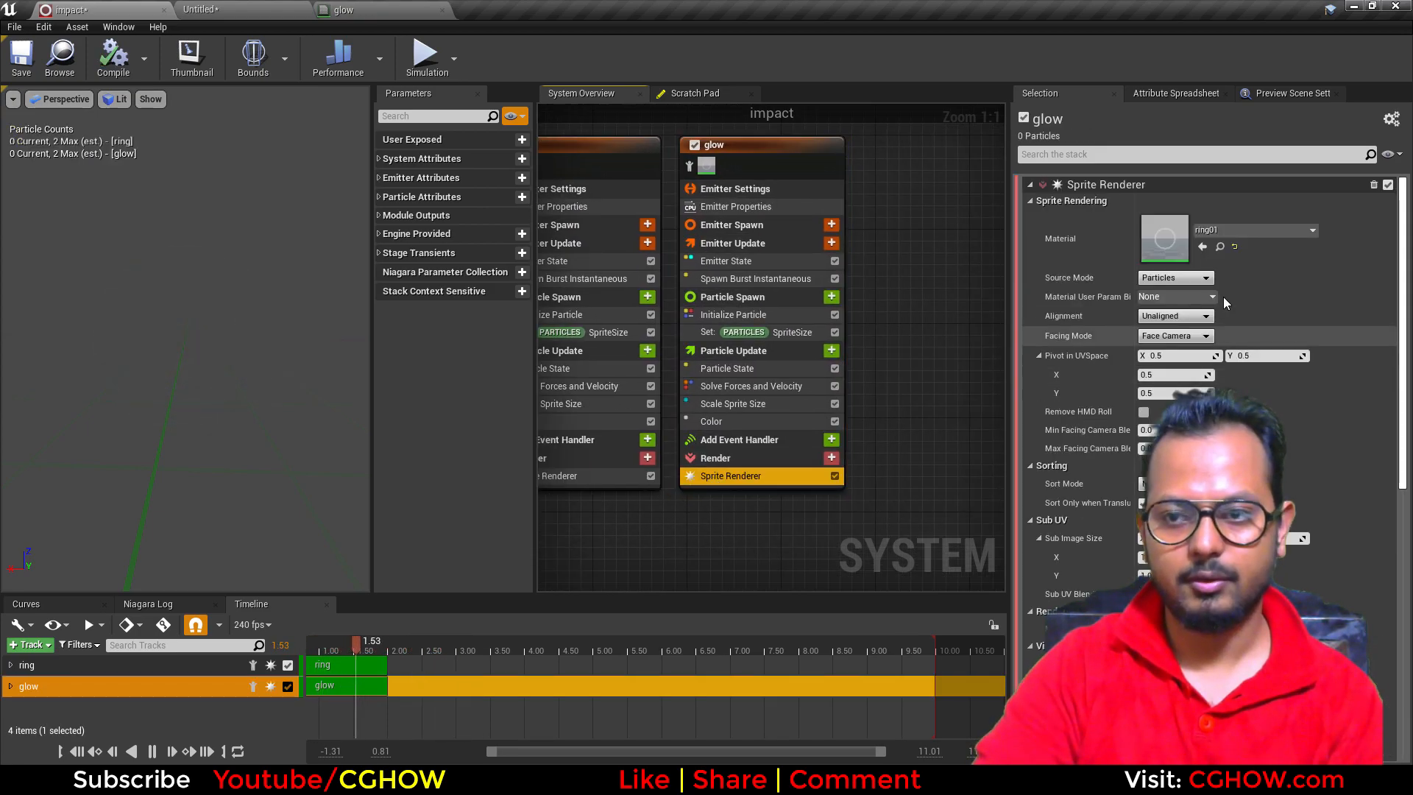
pyautogui.click(1204, 249)
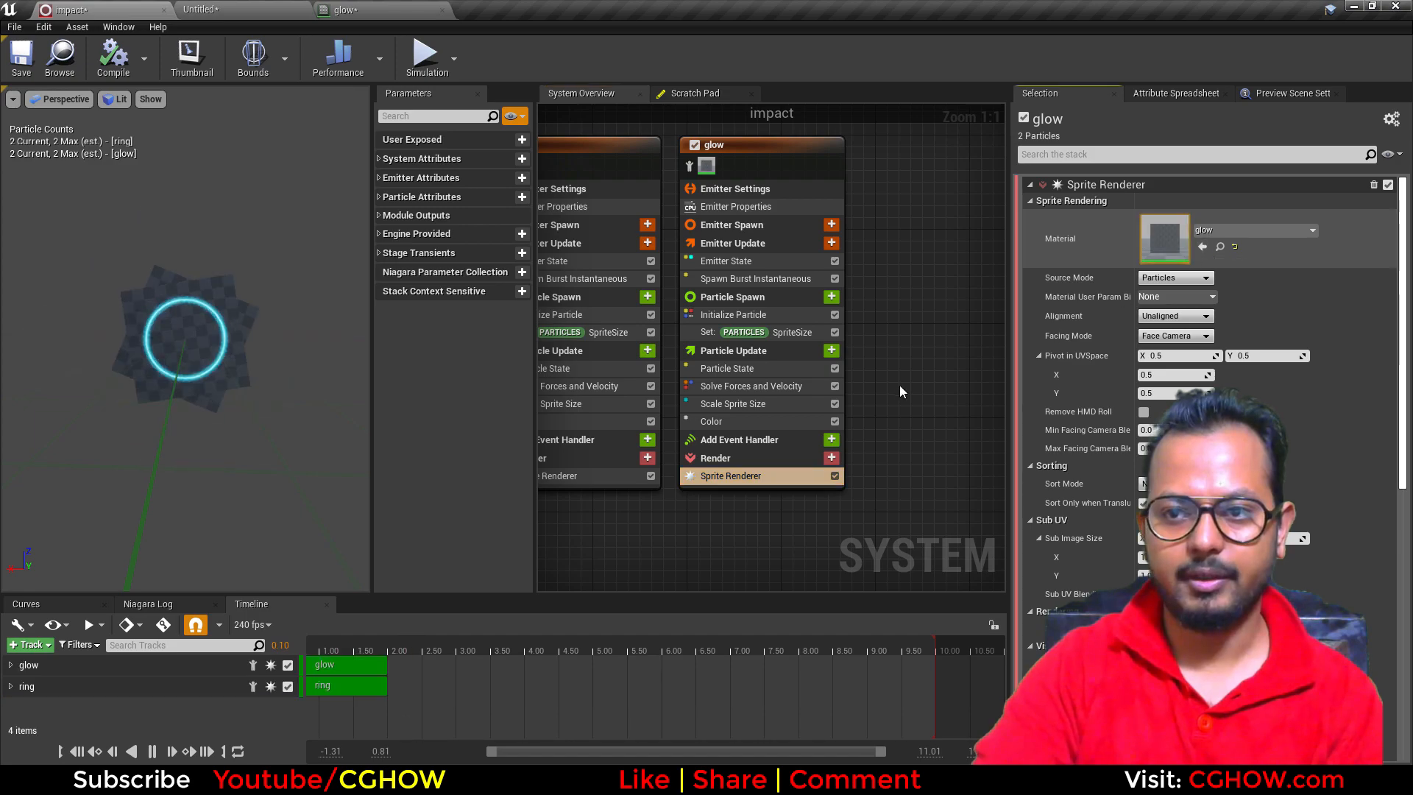
# Step: Check the glow emitter's burst settings and delete its Set SpriteSize module from Particle Spawn
pyautogui.click(750, 278)
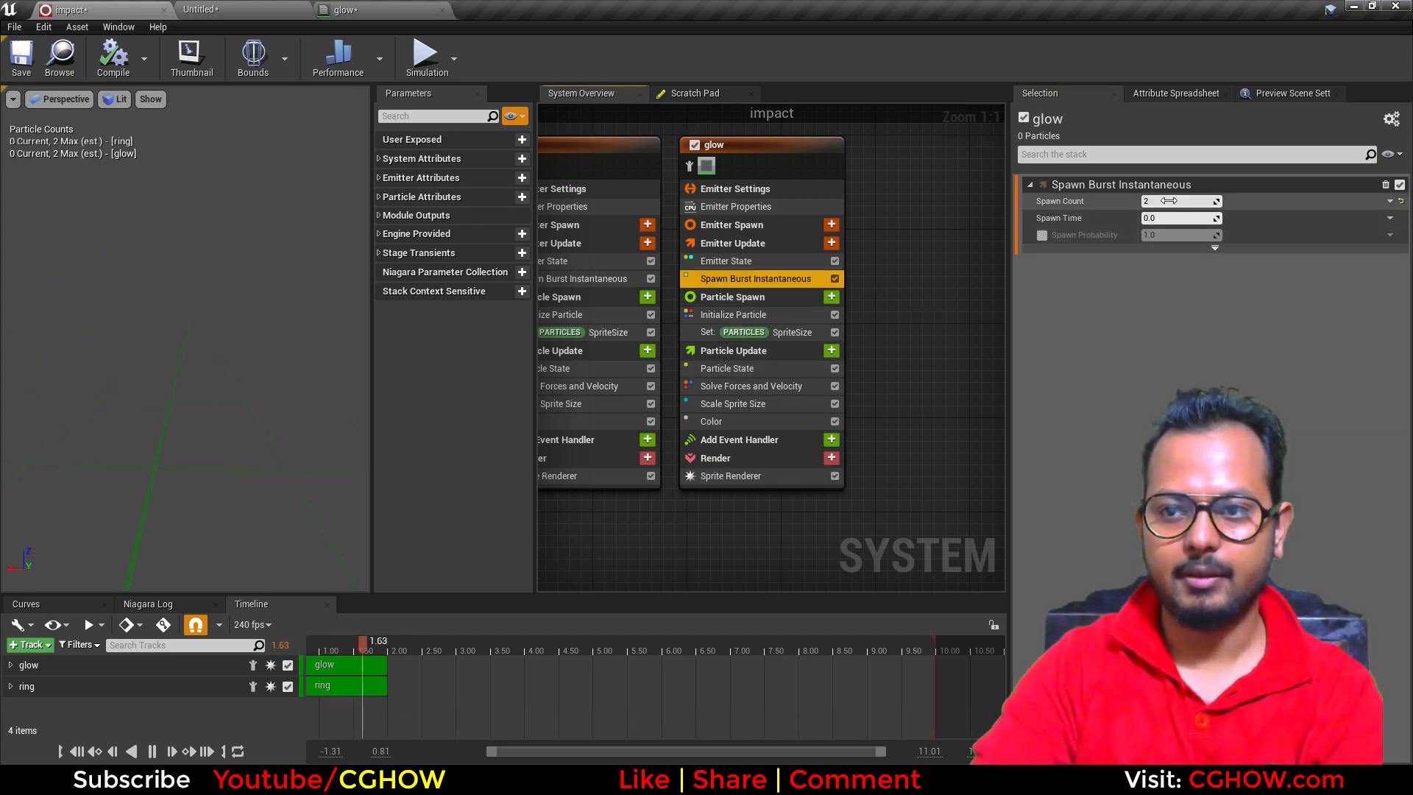
pyautogui.click(792, 334)
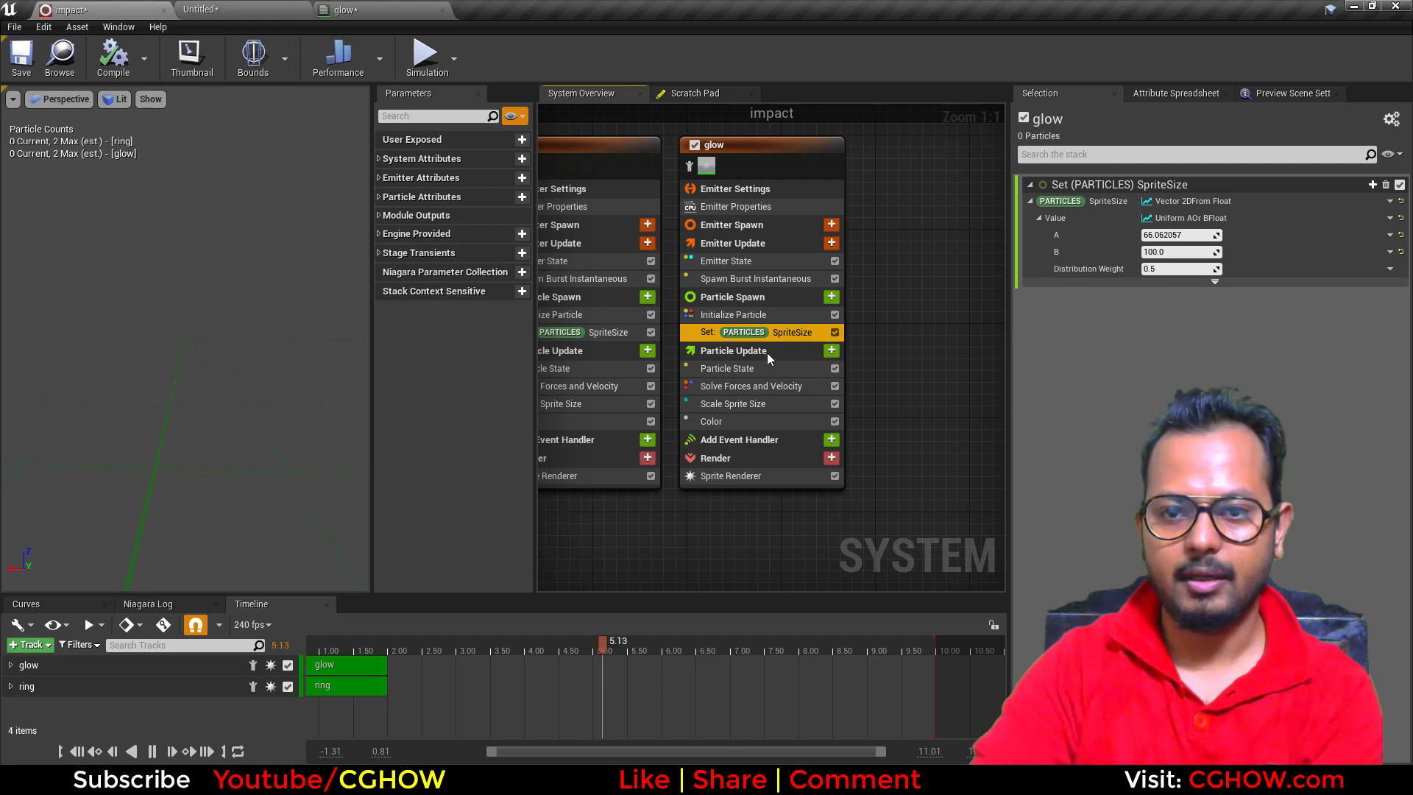
pyautogui.press('Delete')
# Step: Set the sprite size mode in glow's Initialize Particle to Random Uniform and save the impact system
pyautogui.click(776, 316)
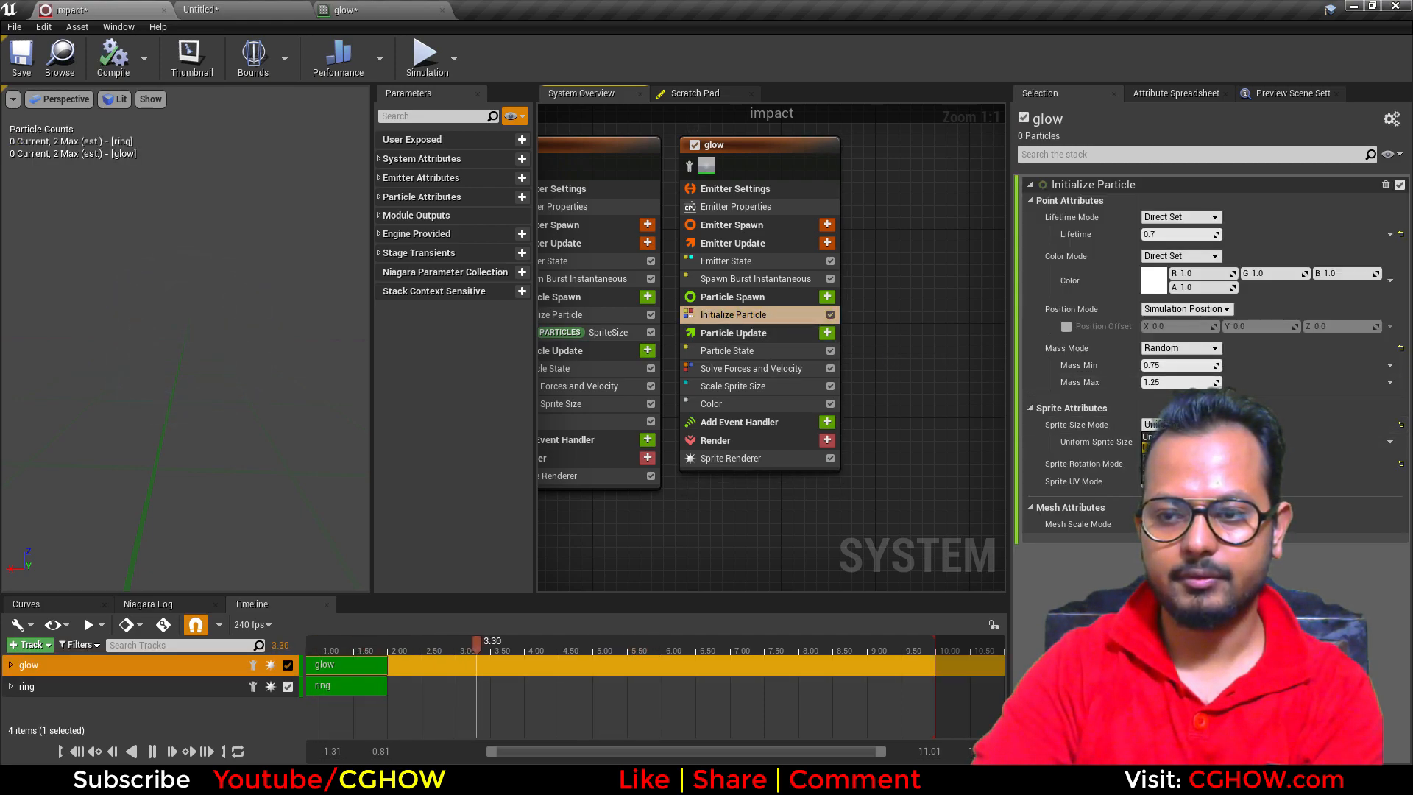
pyautogui.click(1165, 456)
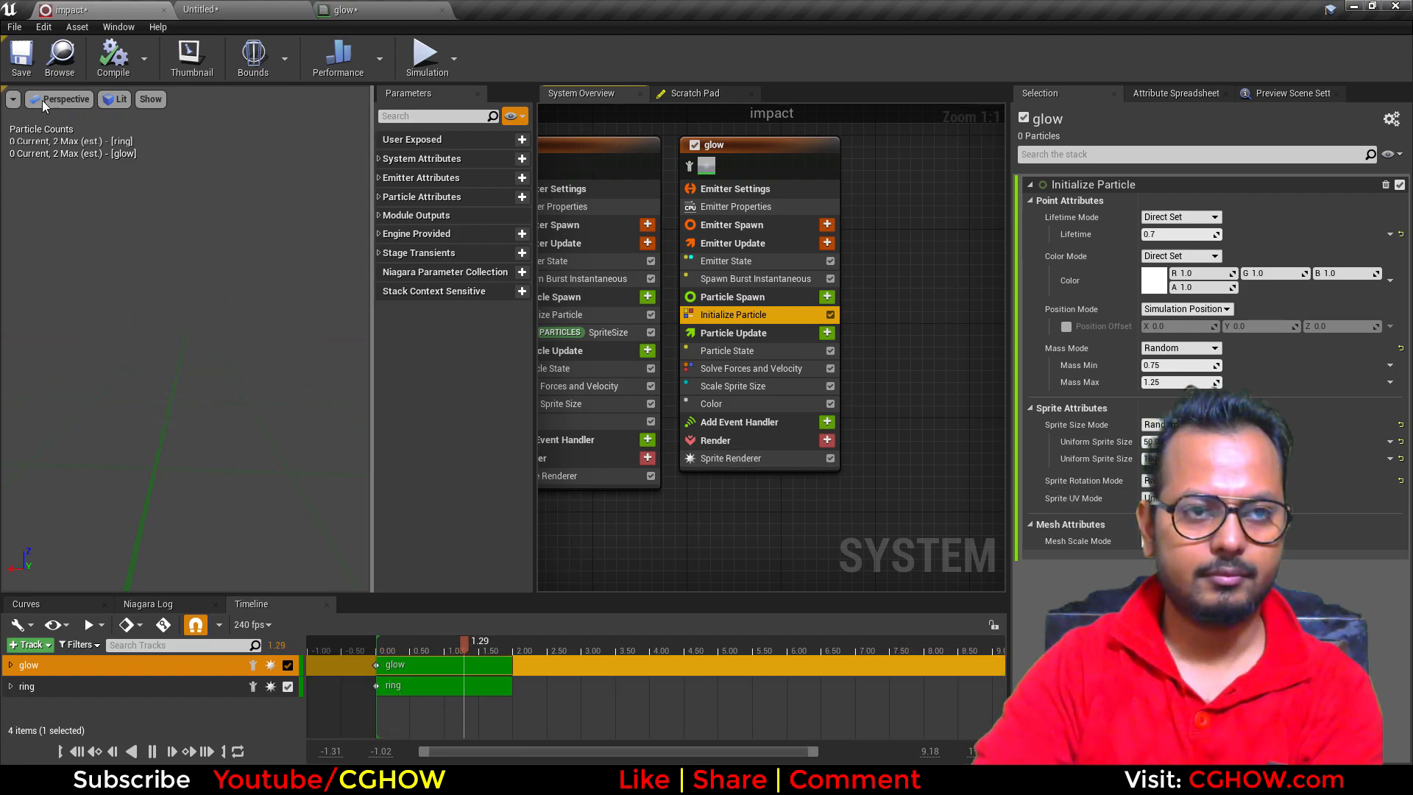
pyautogui.click(28, 76)
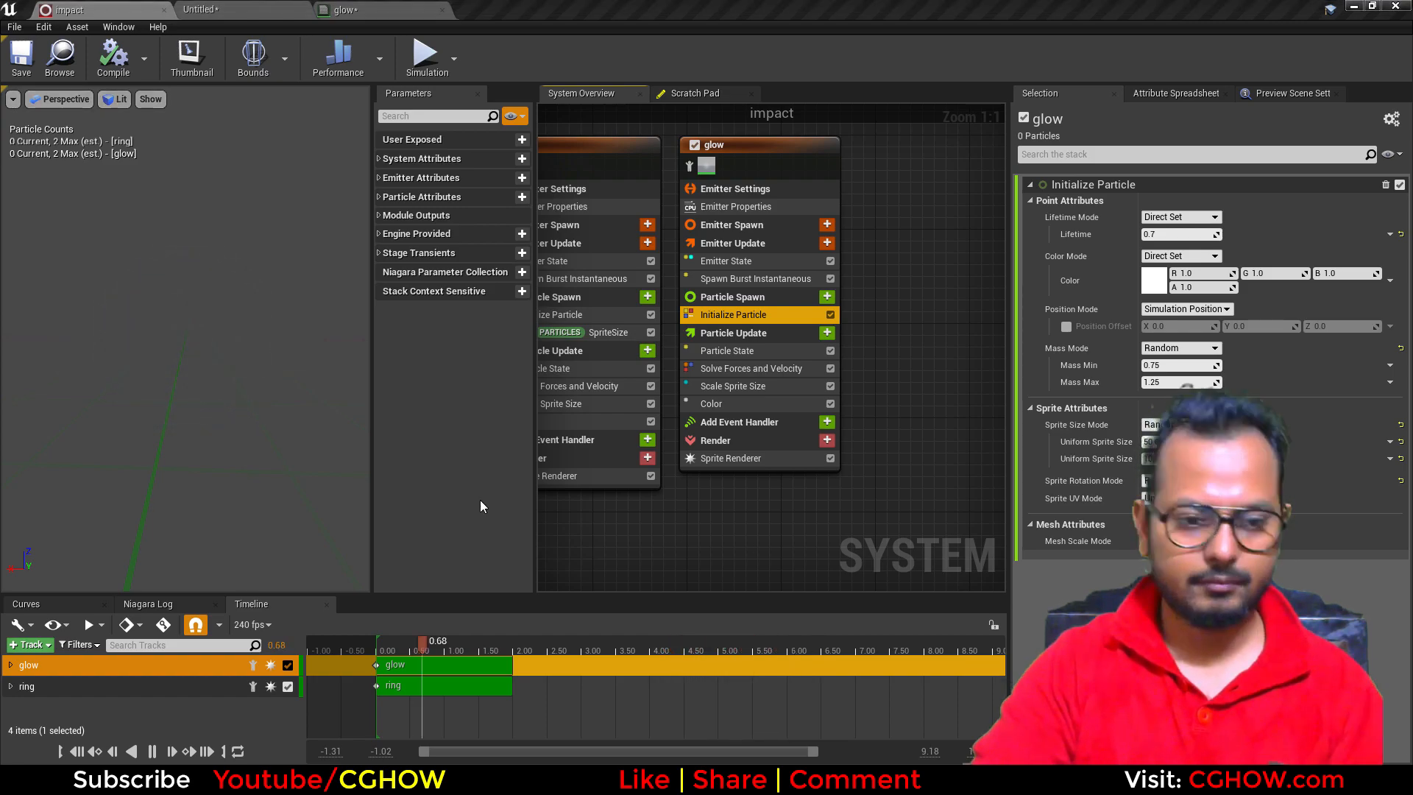
# Step: Rewind the simulation to the start and examine the reference hammer-hit animation in GIF Scrubber
pyautogui.click(271, 570)
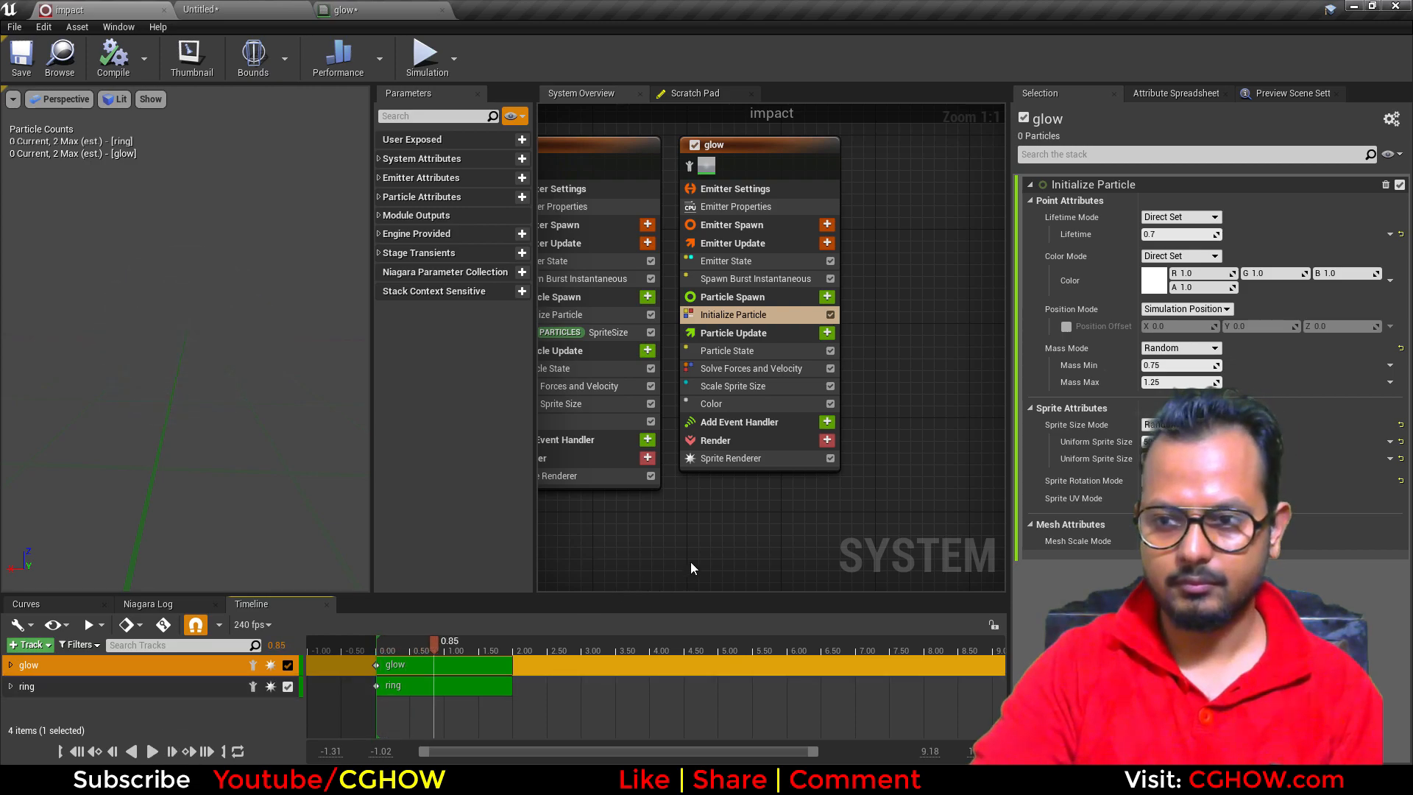
pyautogui.moveTo(691, 568); pyautogui.dragTo(740, 578, button='right')
pyautogui.rightClick(741, 578)
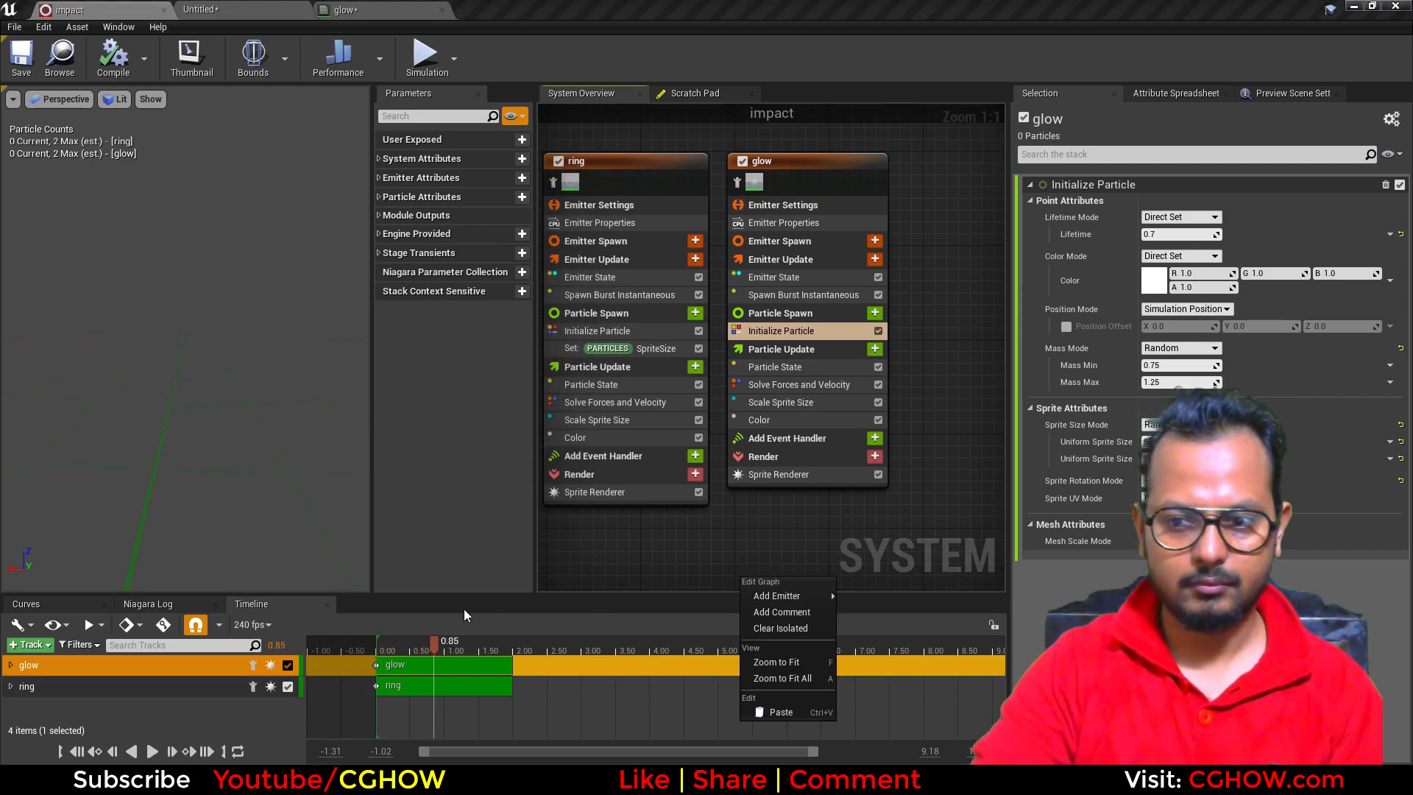
pyautogui.click(77, 755)
pyautogui.hotkey('alt', 'Tab')
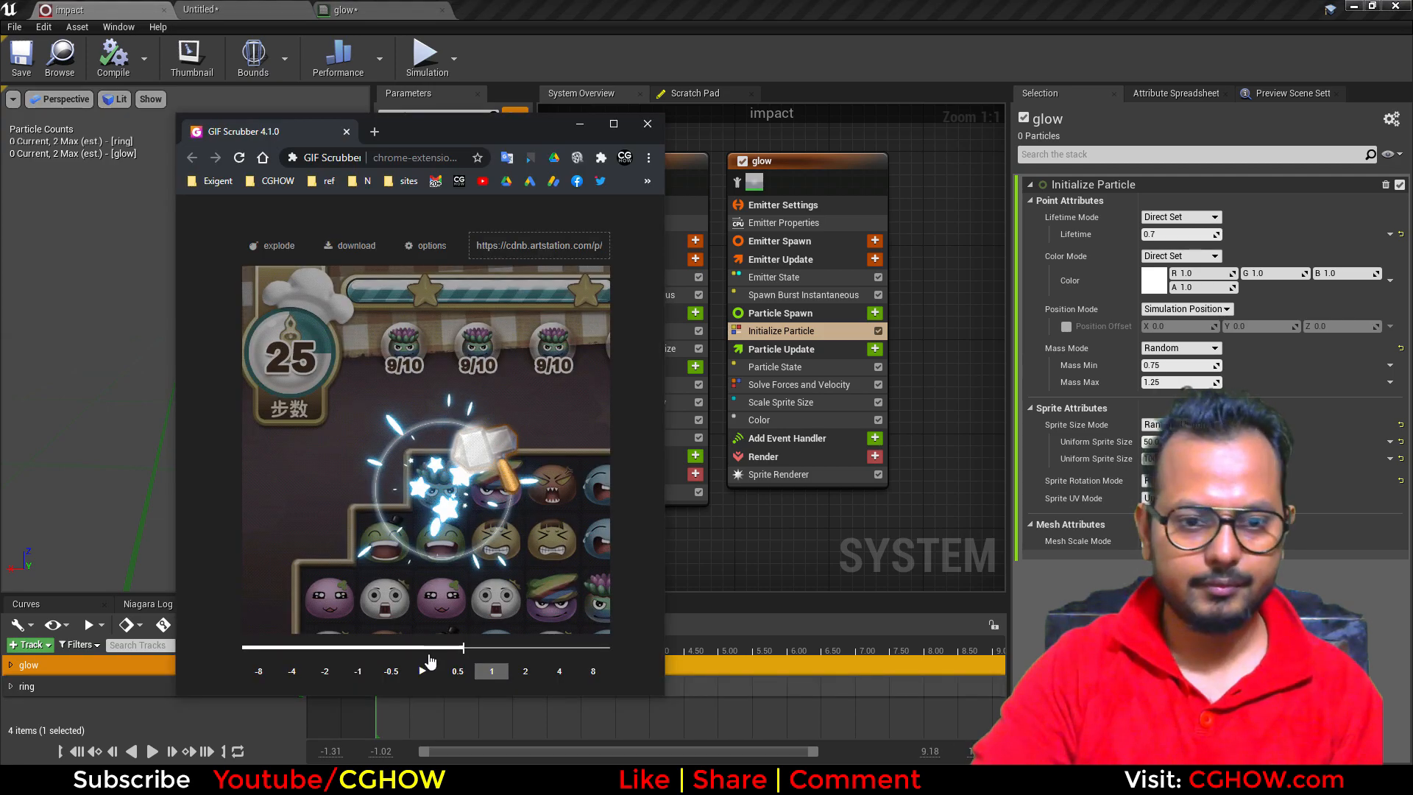
pyautogui.moveTo(385, 653); pyautogui.dragTo(460, 645)
pyautogui.click(789, 535)
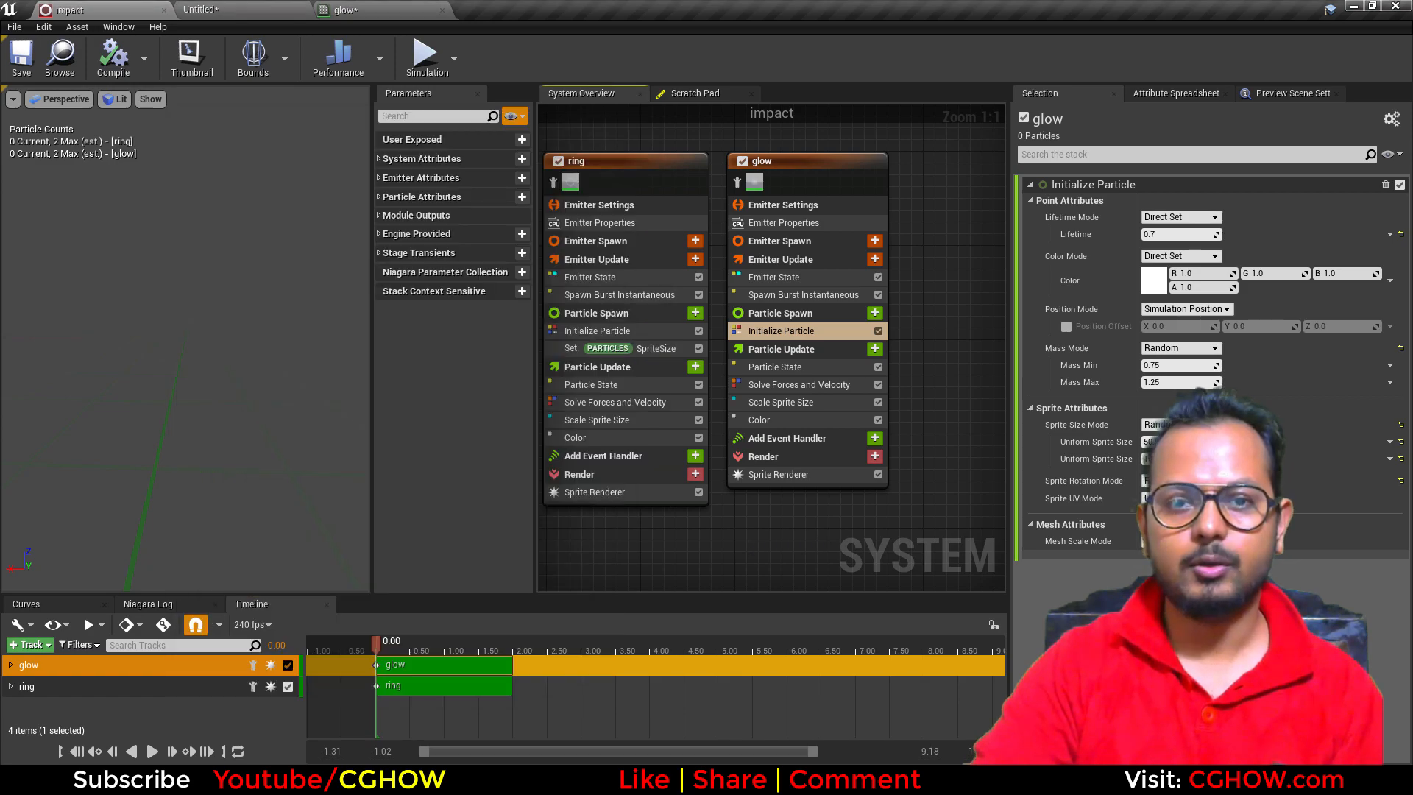
# Step: Copy and paste the ring emitter within the impact system and rename the copy star
pyautogui.scroll(-2, 872, 547)
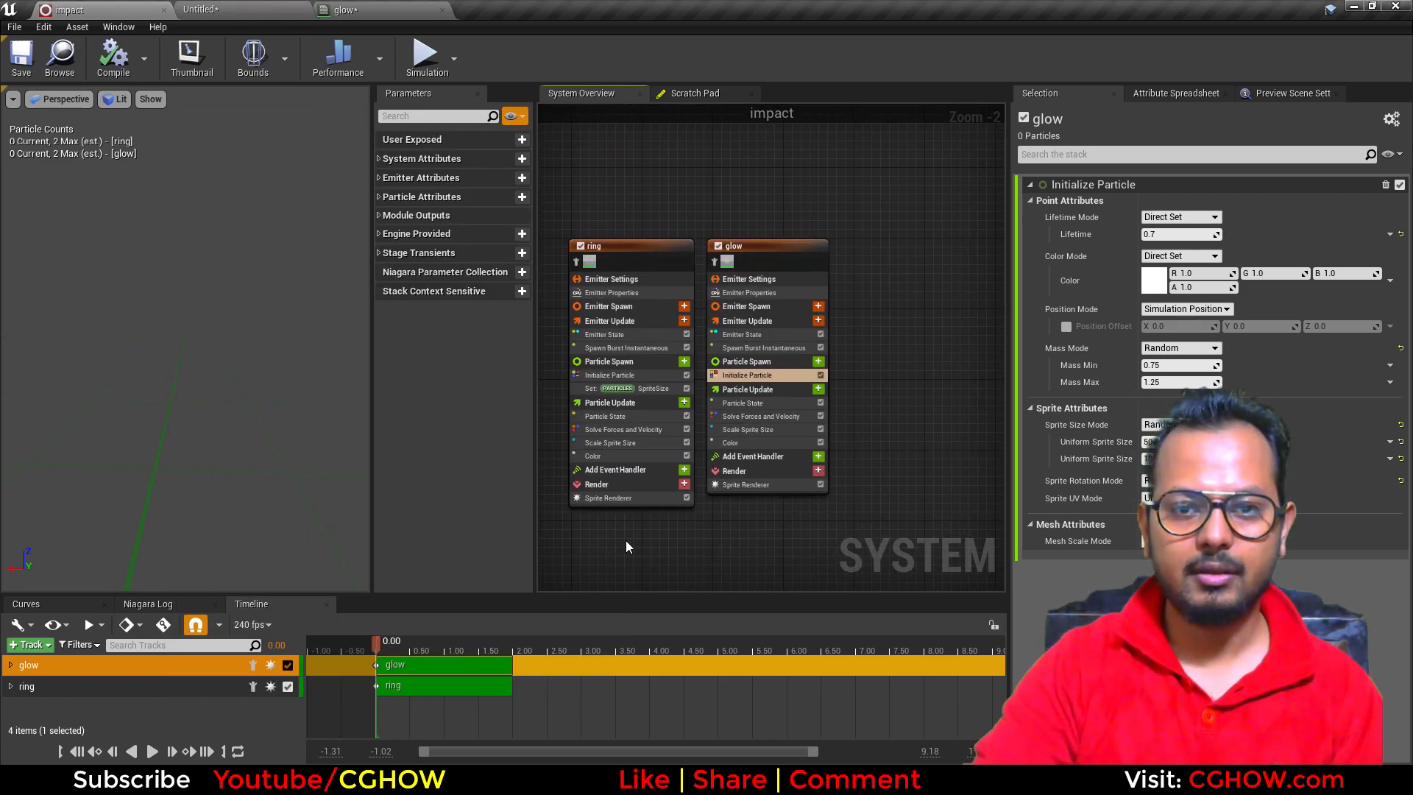
pyautogui.click(626, 255)
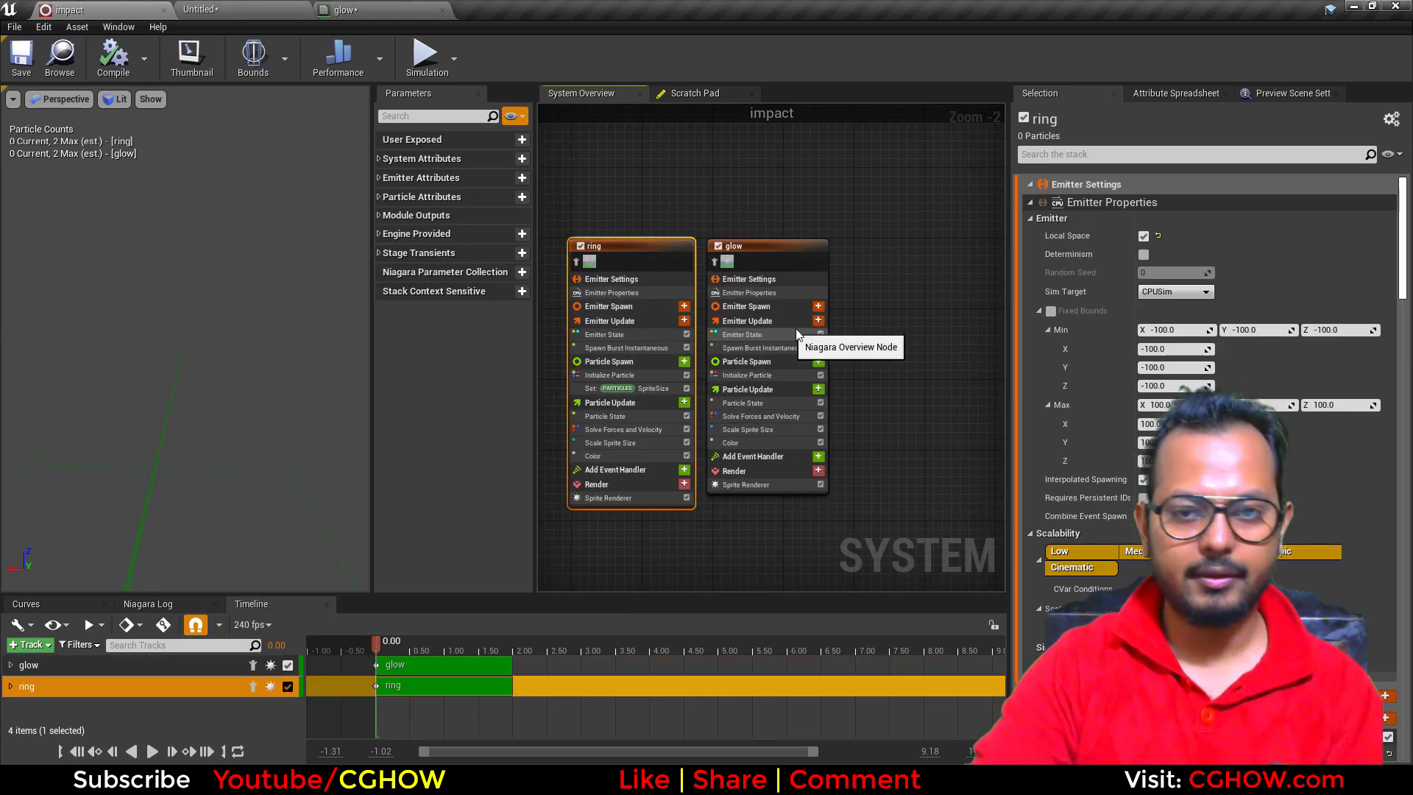
pyautogui.hotkey('ctrl', 'c')
pyautogui.hotkey('ctrl', 'v')
pyautogui.doubleClick(885, 248)
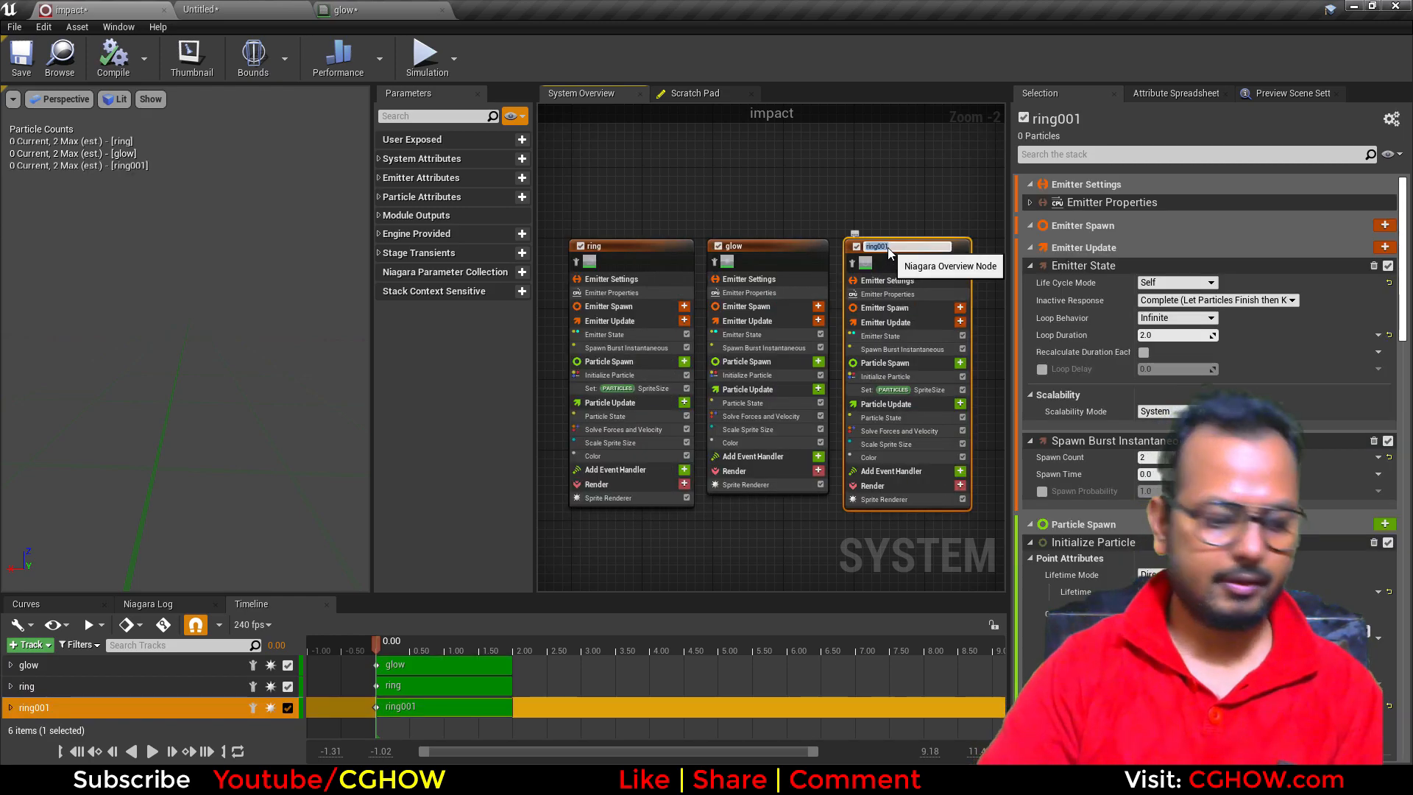
pyautogui.press('Return')
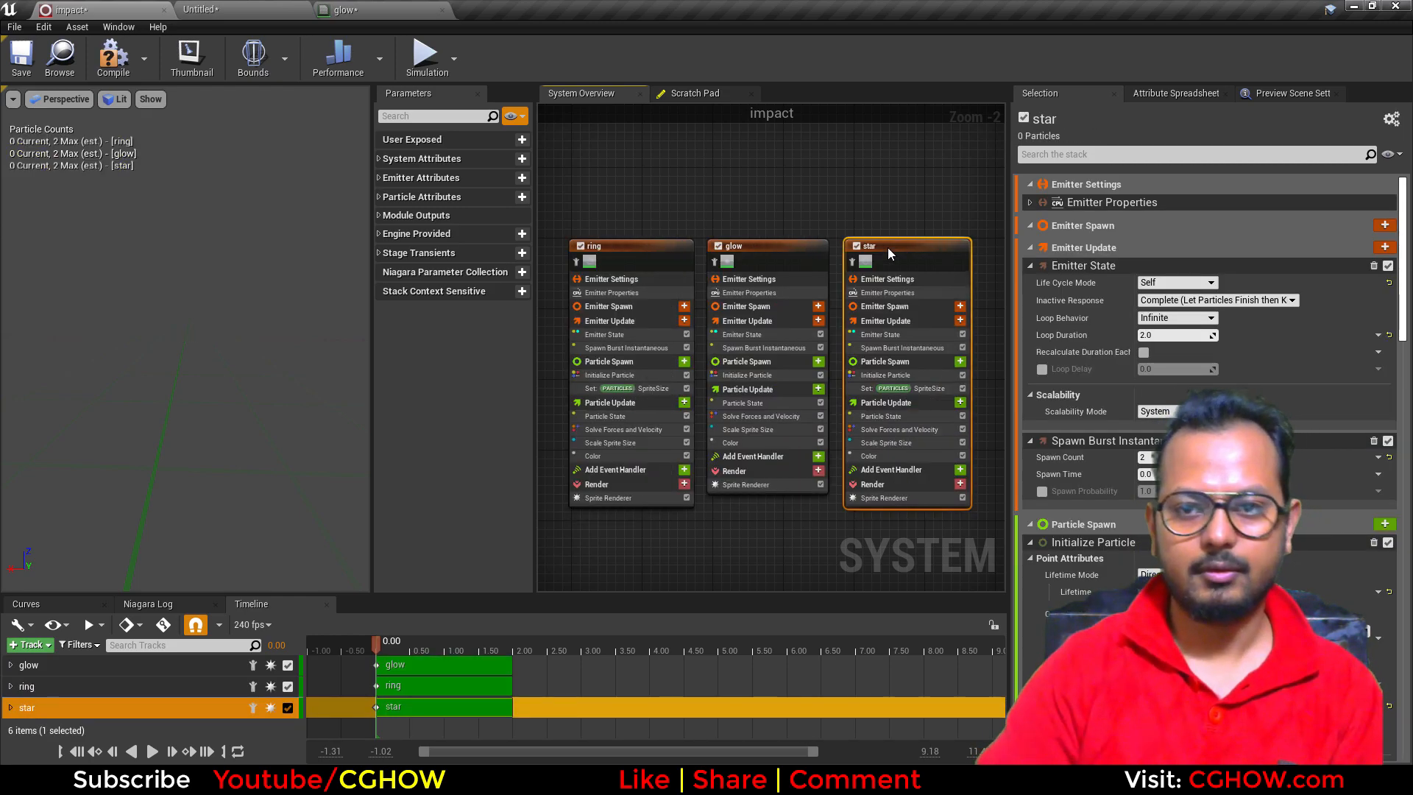
pyautogui.moveTo(812, 497); pyautogui.dragTo(599, 487, button='right')
pyautogui.scroll(1, 625, 504)
pyautogui.scroll(1, 624, 505)
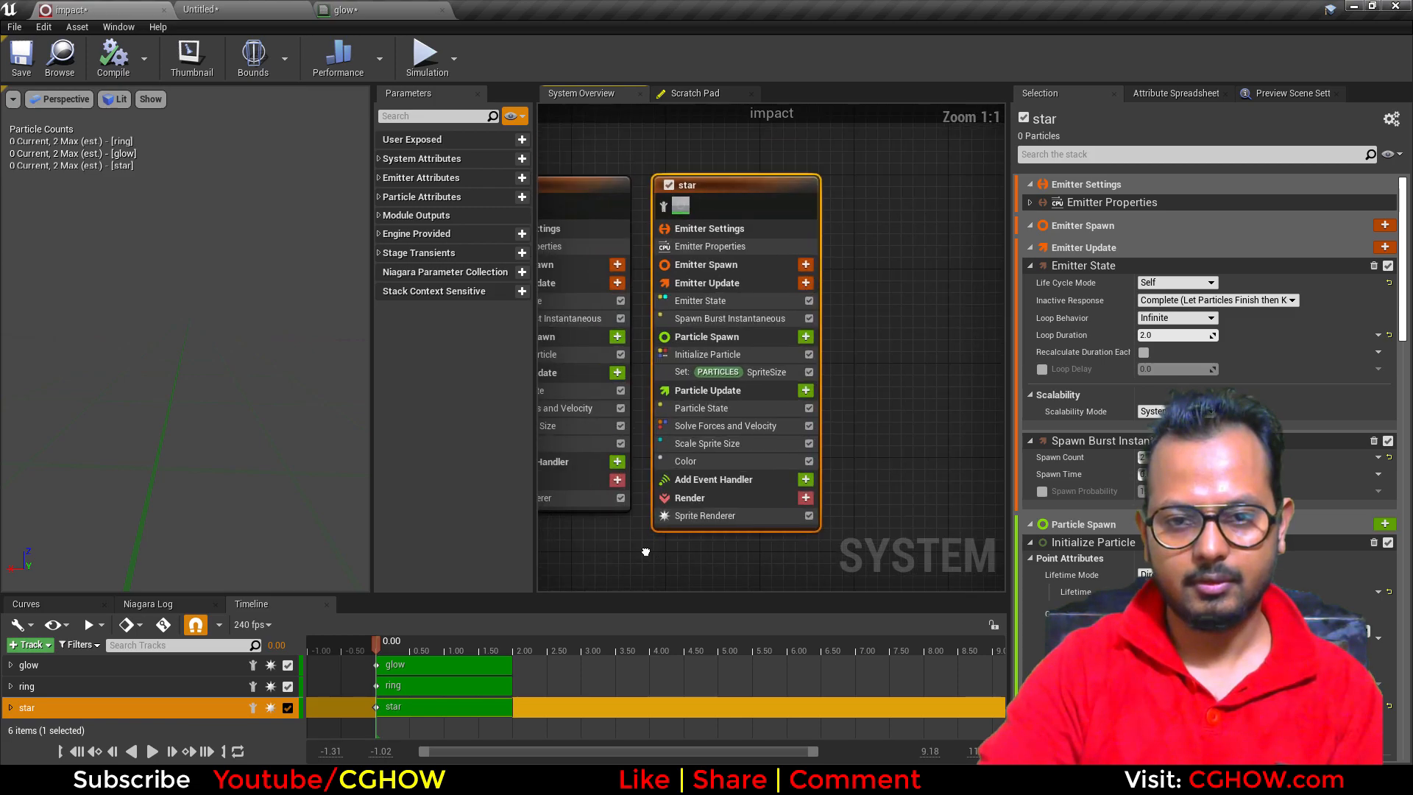
# Step: Disable the Set SpriteSize module in the star emitter's Particle Spawn group and check its Initialize Particle settings
pyautogui.click(787, 397)
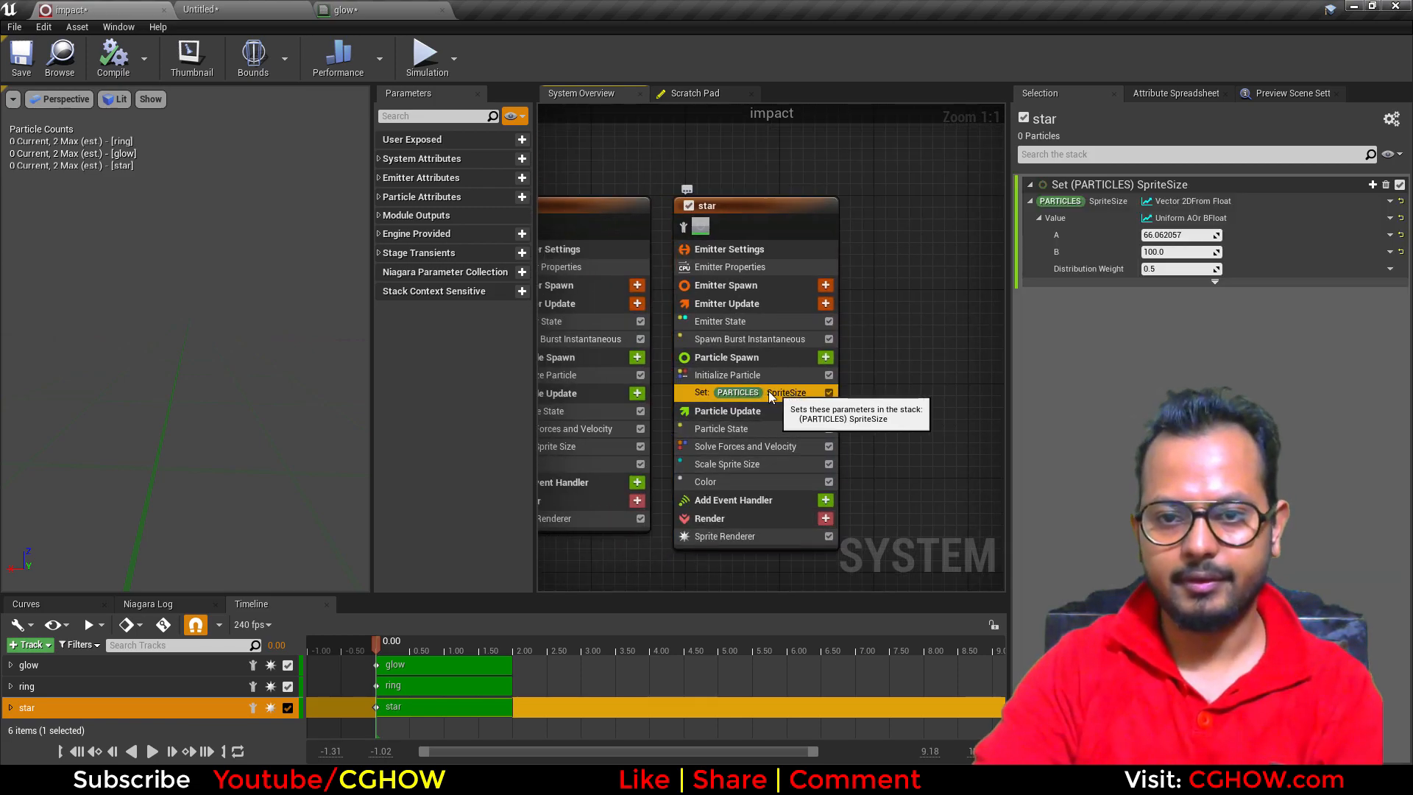
pyautogui.click(829, 393)
pyautogui.click(766, 374)
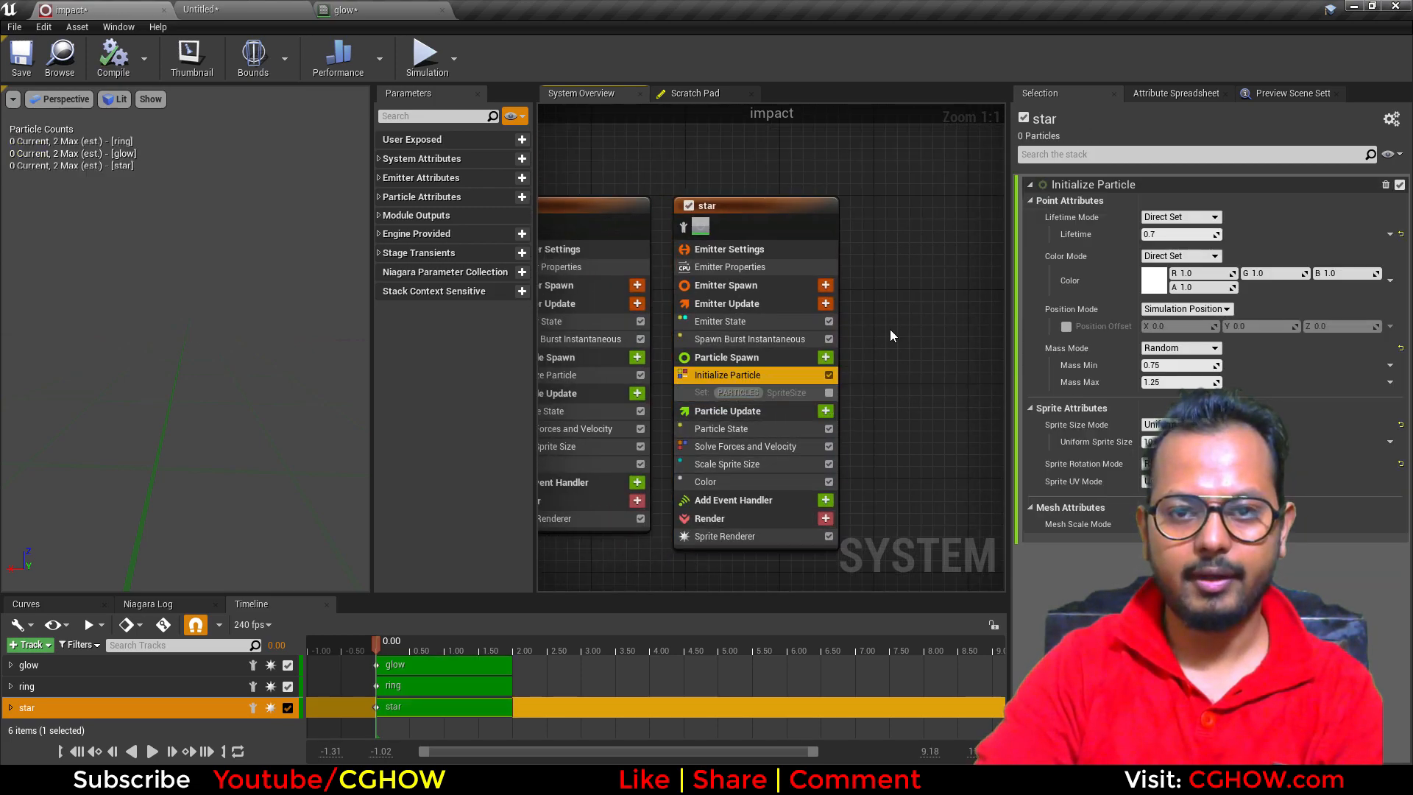
# Step: Assign the star material from the flash01 folder to the star emitter's Sprite Renderer
pyautogui.moveTo(890, 329); pyautogui.dragTo(923, 267, button='right')
pyautogui.click(752, 475)
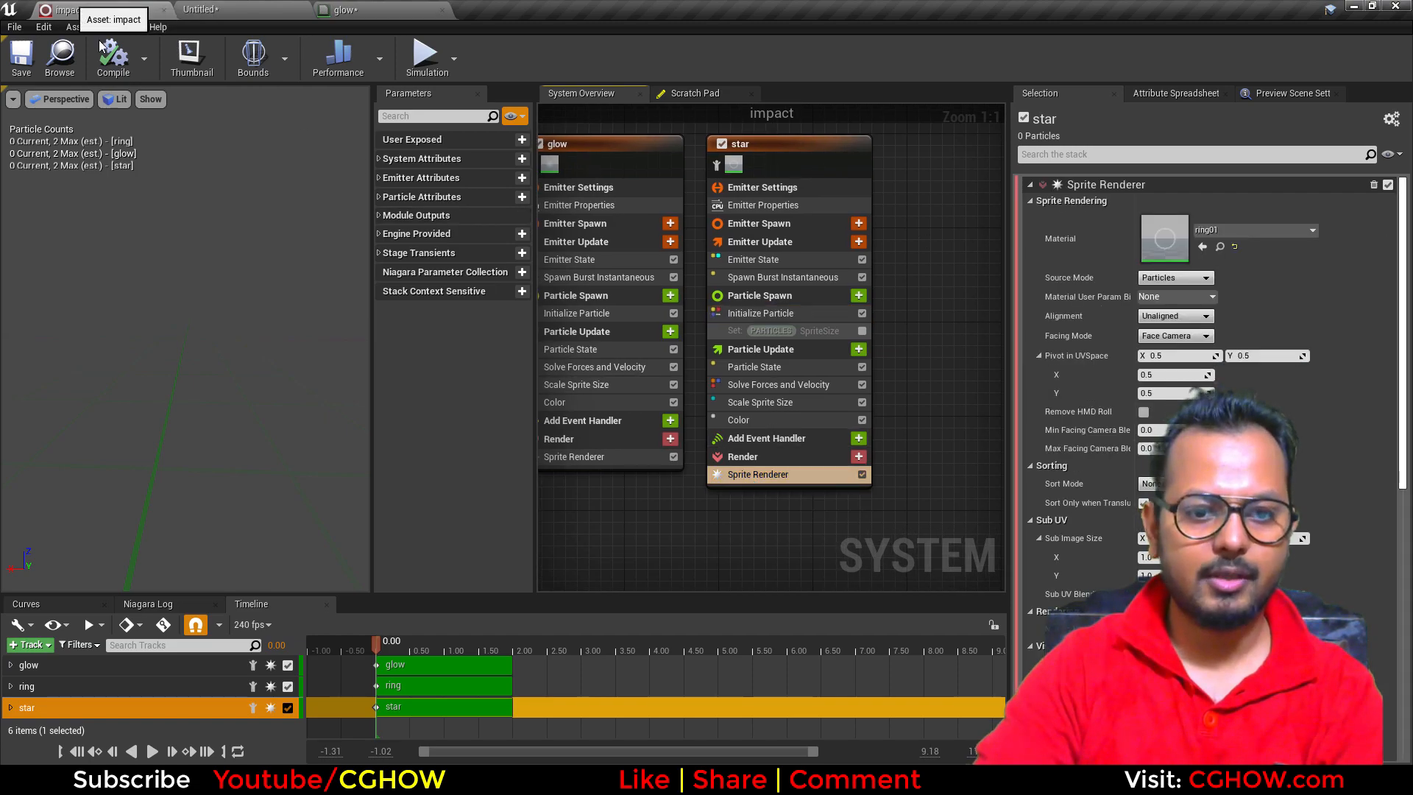
pyautogui.click(255, 7)
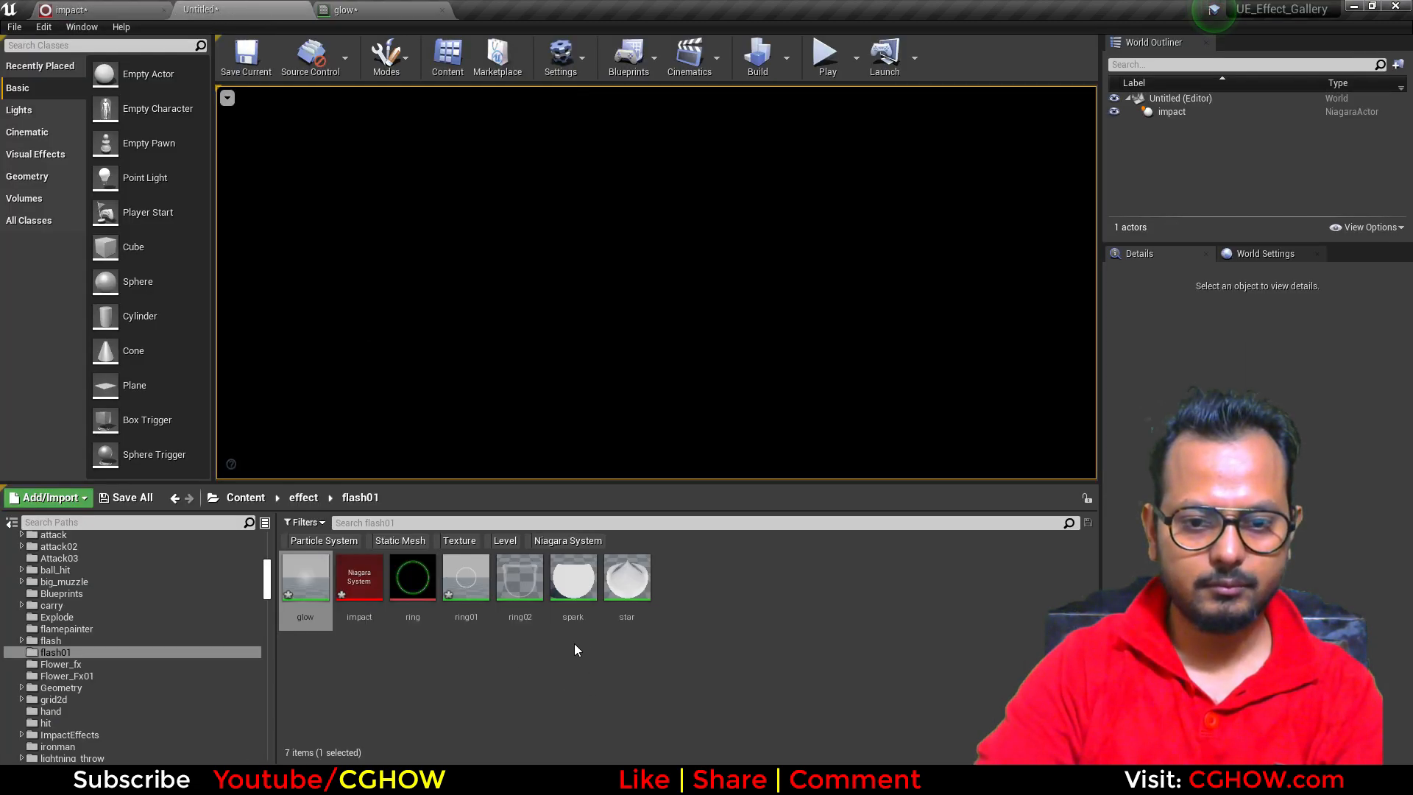
pyautogui.click(625, 585)
pyautogui.click(112, 9)
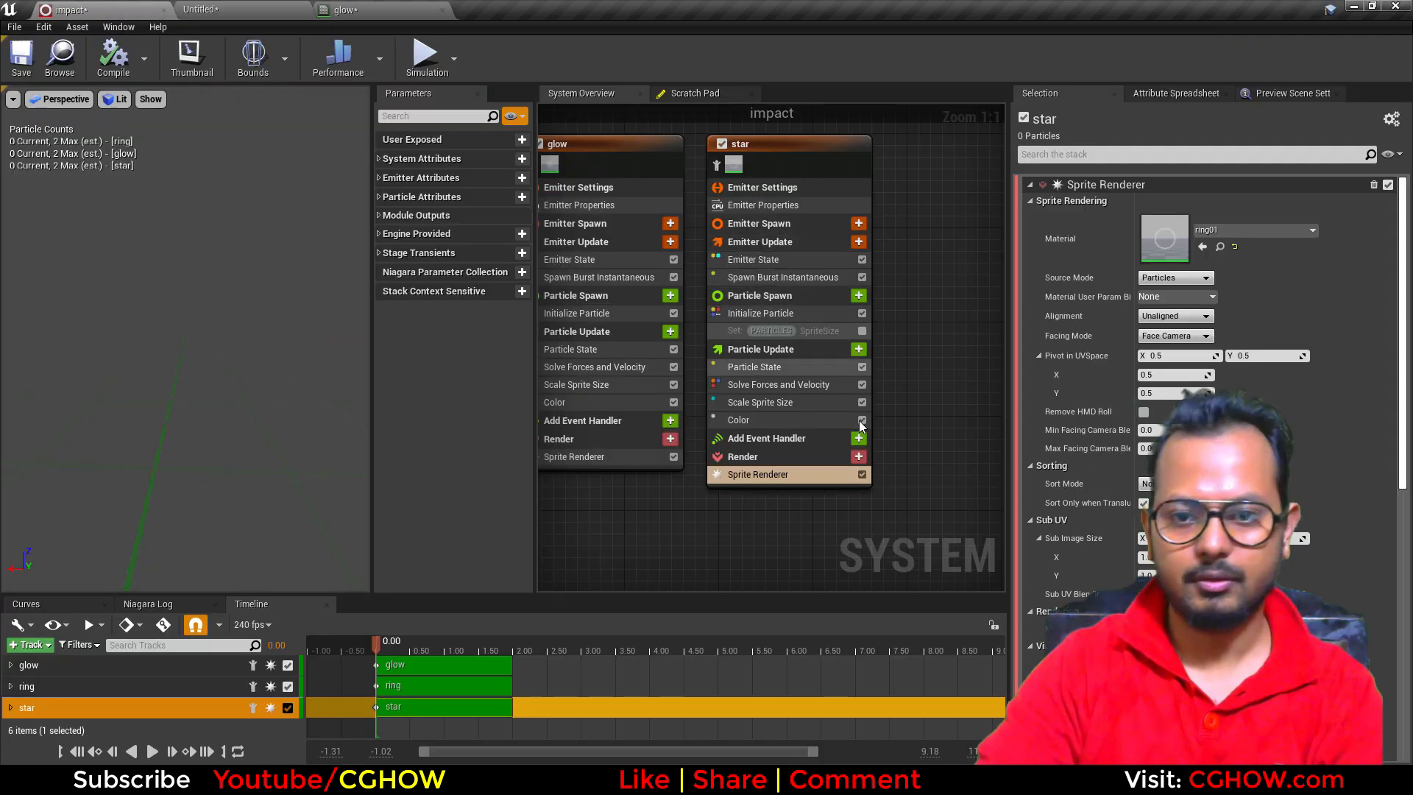
# Step: Set the spawn count of star's Spawn Burst Instantaneous module to 10
pyautogui.click(783, 277)
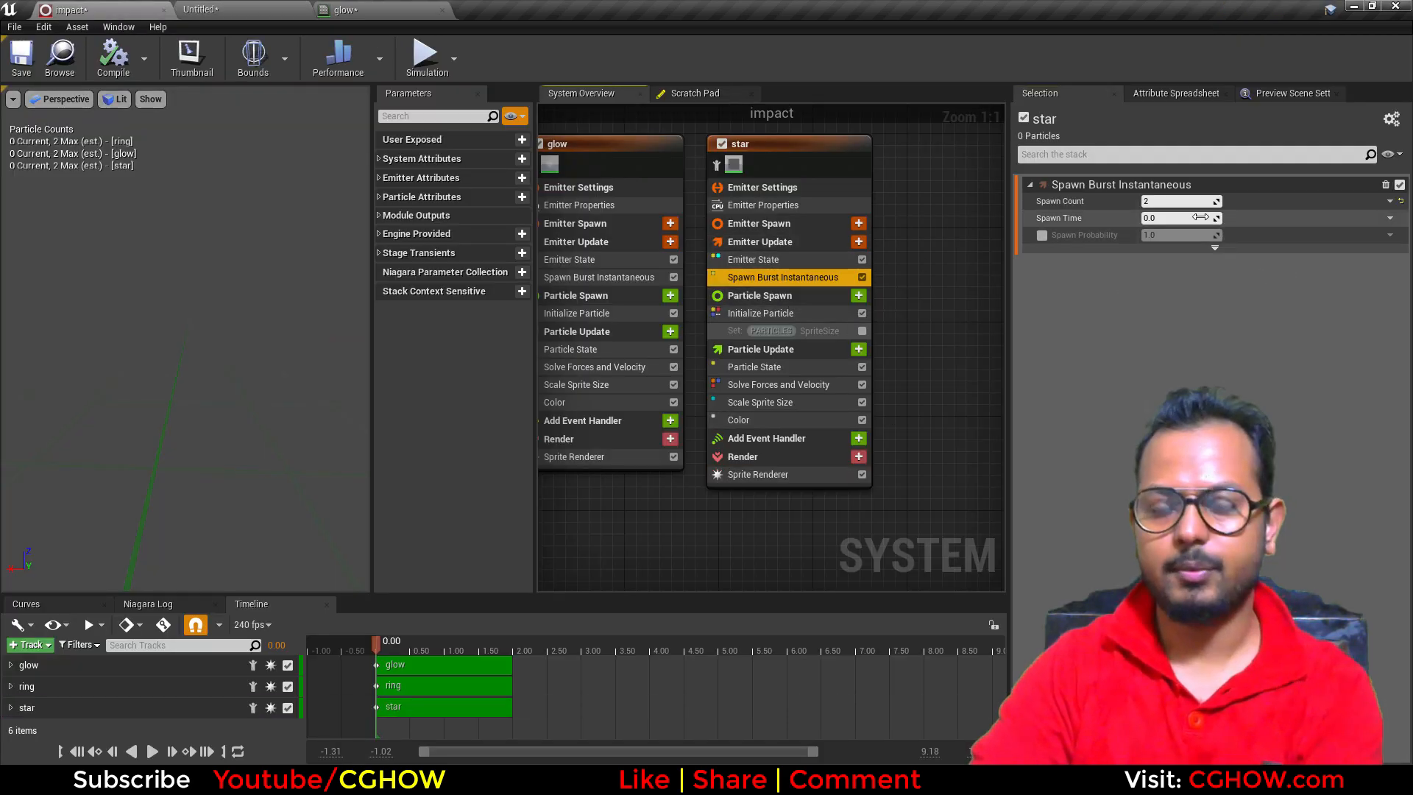
pyautogui.click(1156, 204)
pyautogui.write('8')
pyautogui.press('Return')
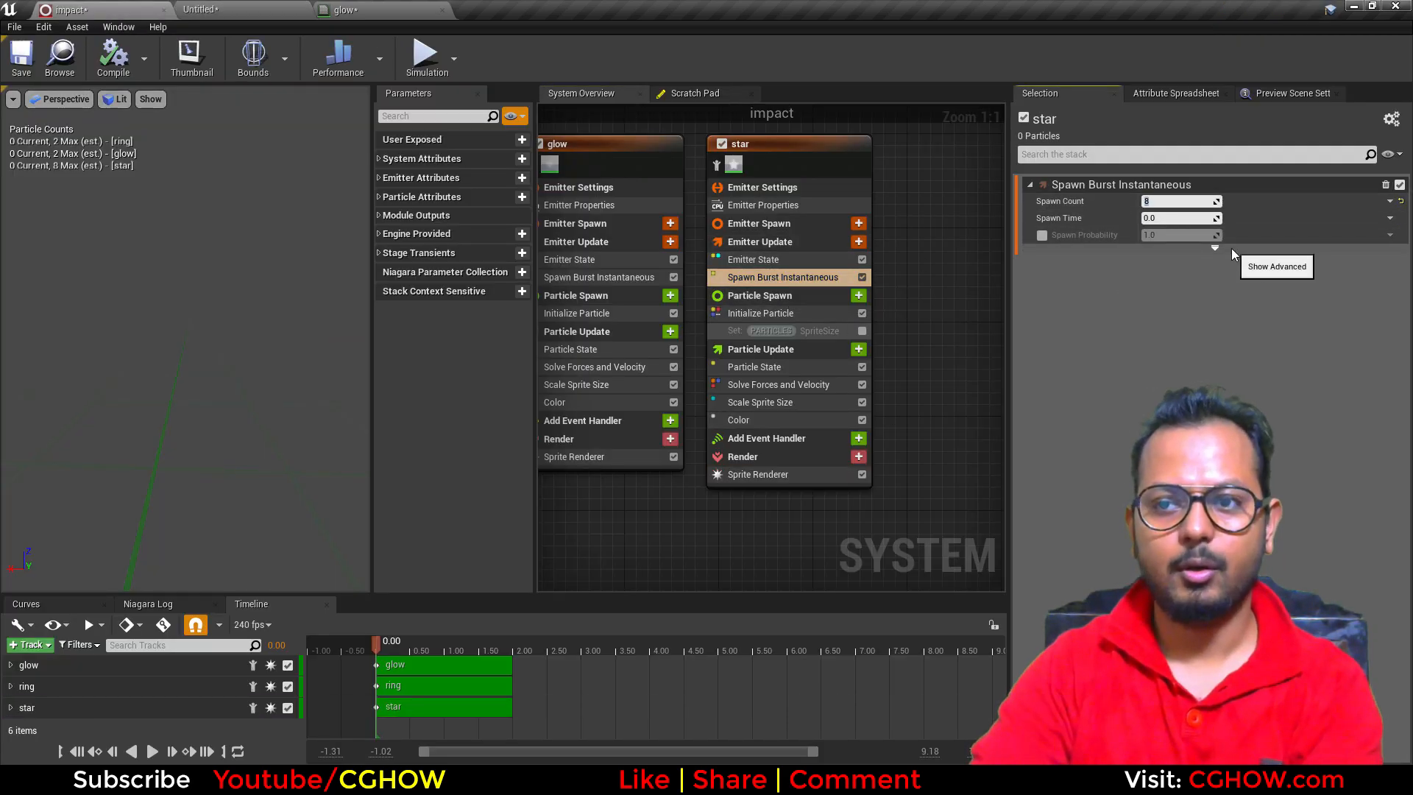
pyautogui.write('10')
pyautogui.press('Return')
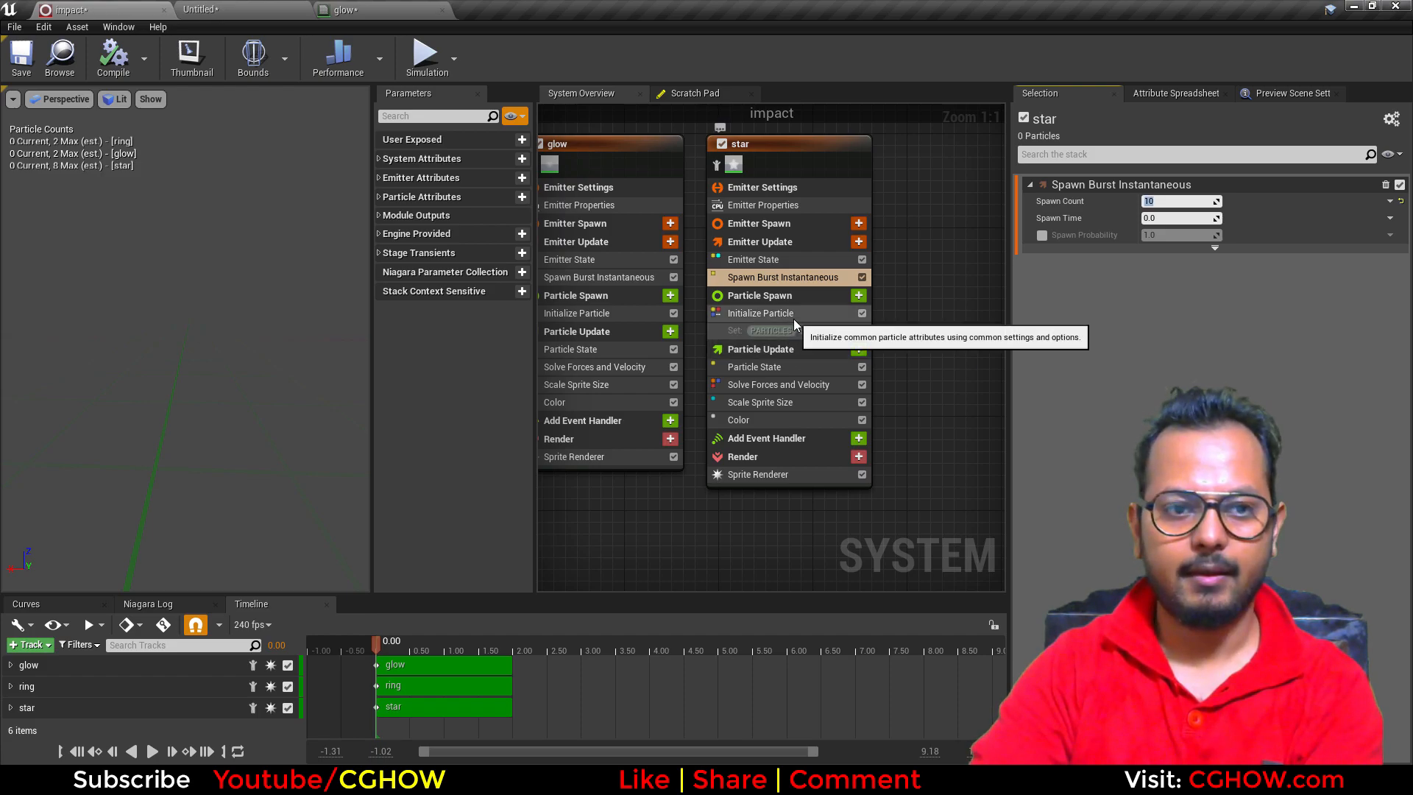
# Step: Delete the Scale Sprite Size module from star's Particle Update group
pyautogui.click(793, 320)
pyautogui.click(800, 402)
pyautogui.press('Delete')
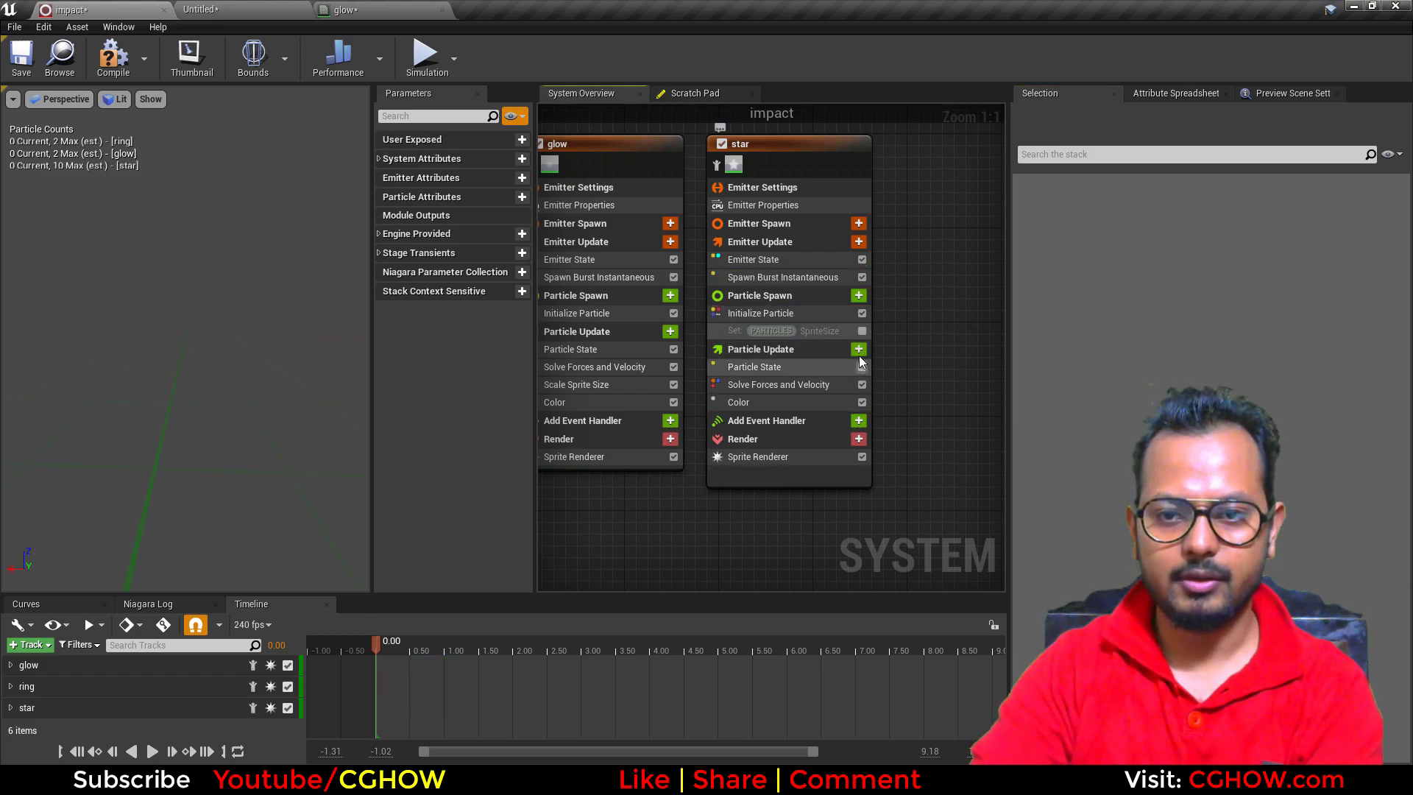
# Step: Add an Add Velocity from Point module to star's Particle Spawn group
pyautogui.click(858, 349)
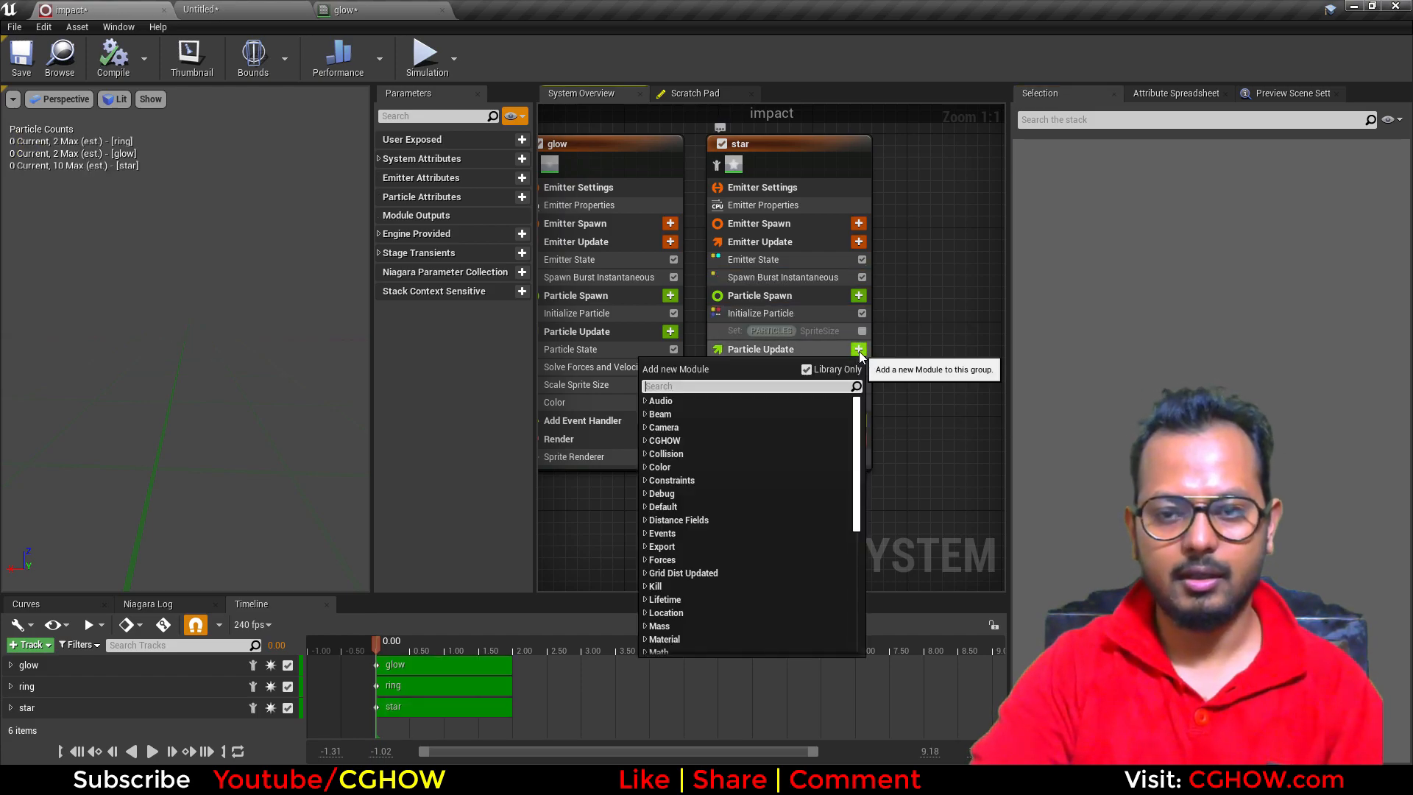
pyautogui.click(858, 295)
pyautogui.write('velo')
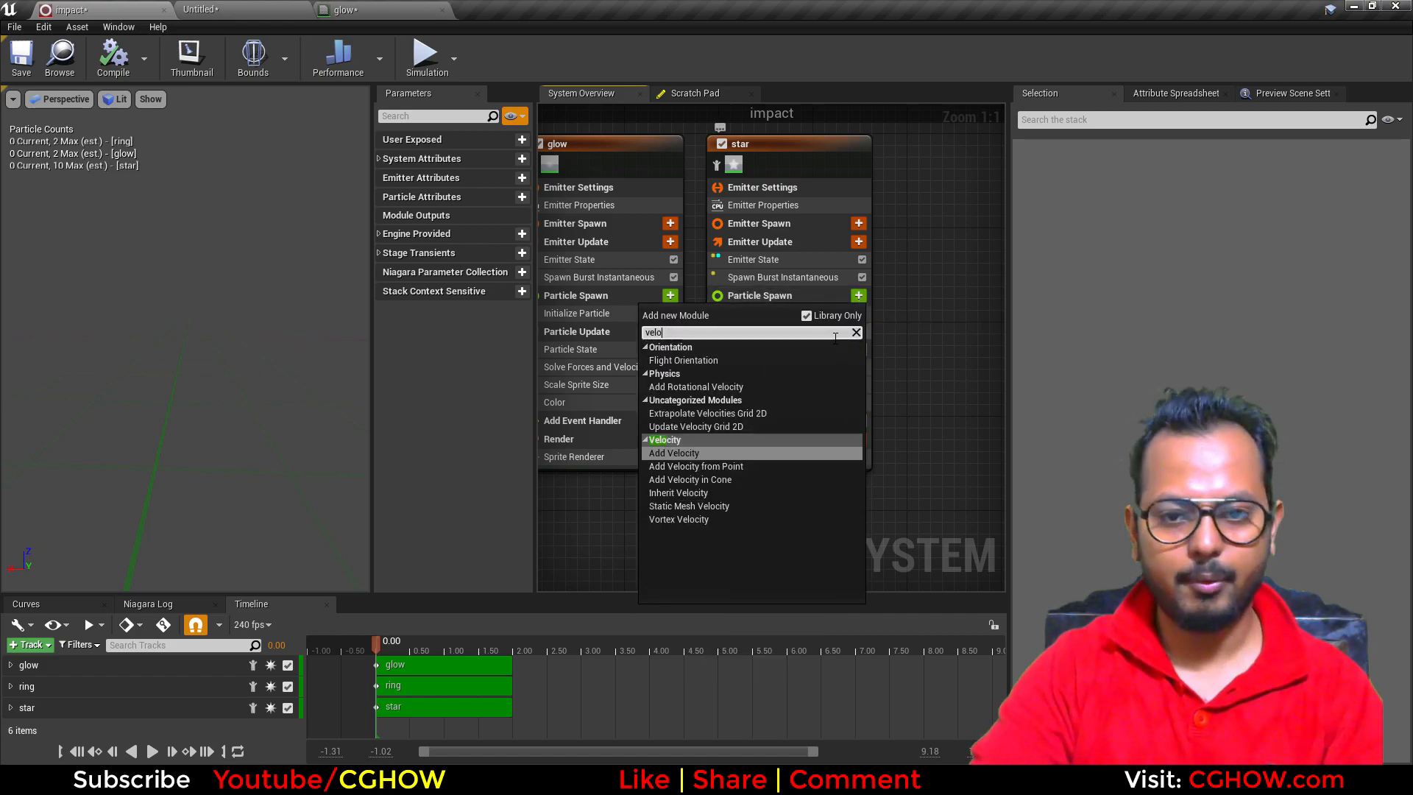
pyautogui.click(684, 466)
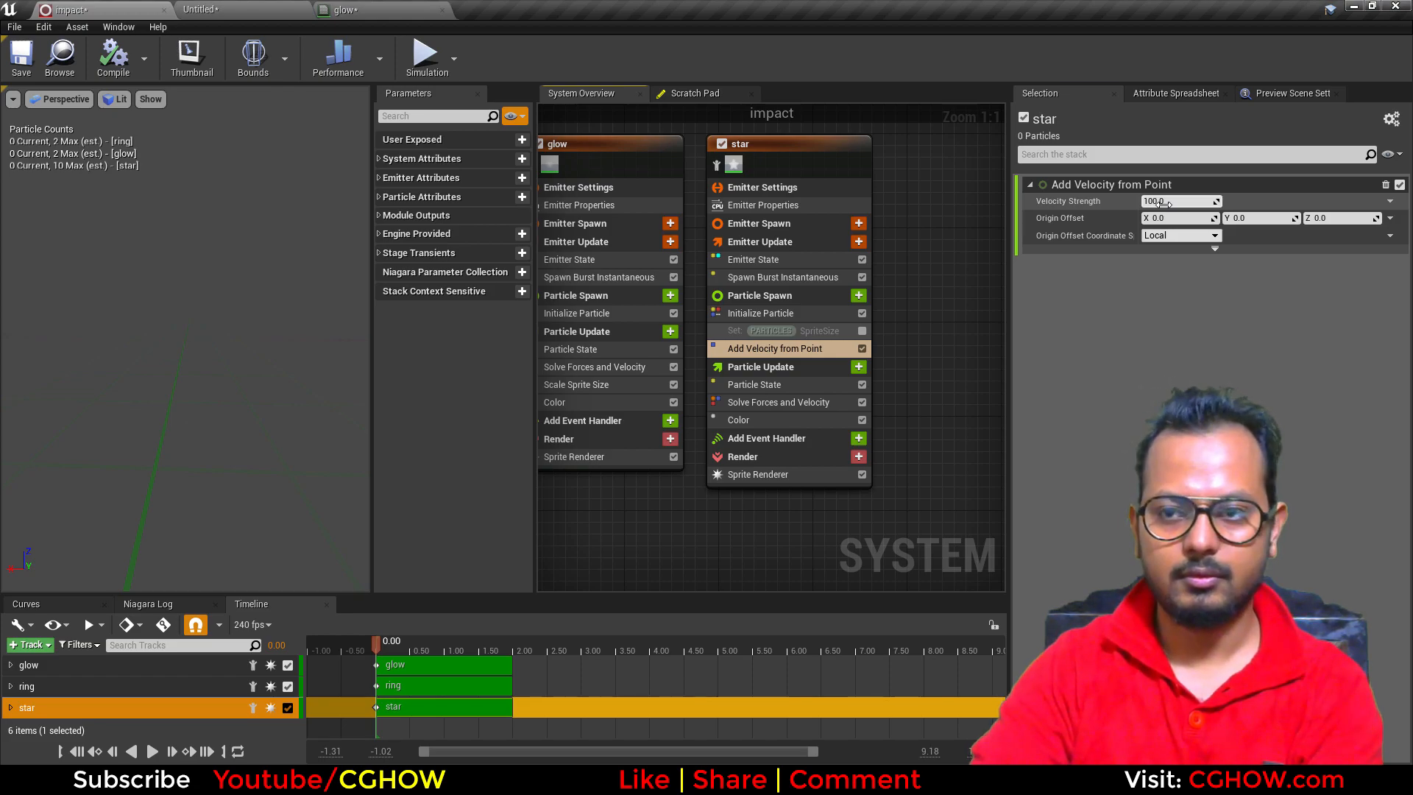
# Step: Play the impact simulation and review star's Initialize Particle and Spawn Burst Instantaneous settings
pyautogui.click(810, 313)
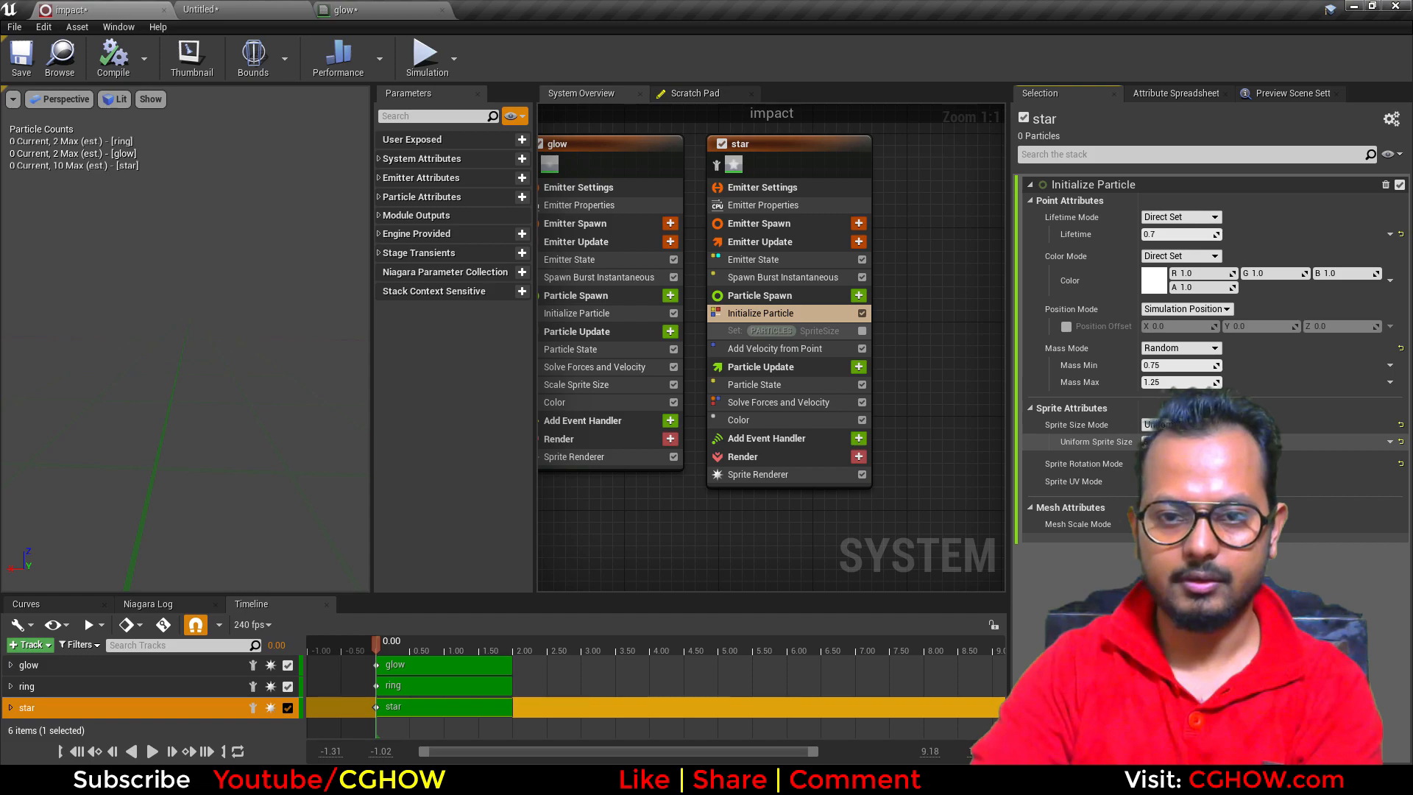
pyautogui.click(802, 308)
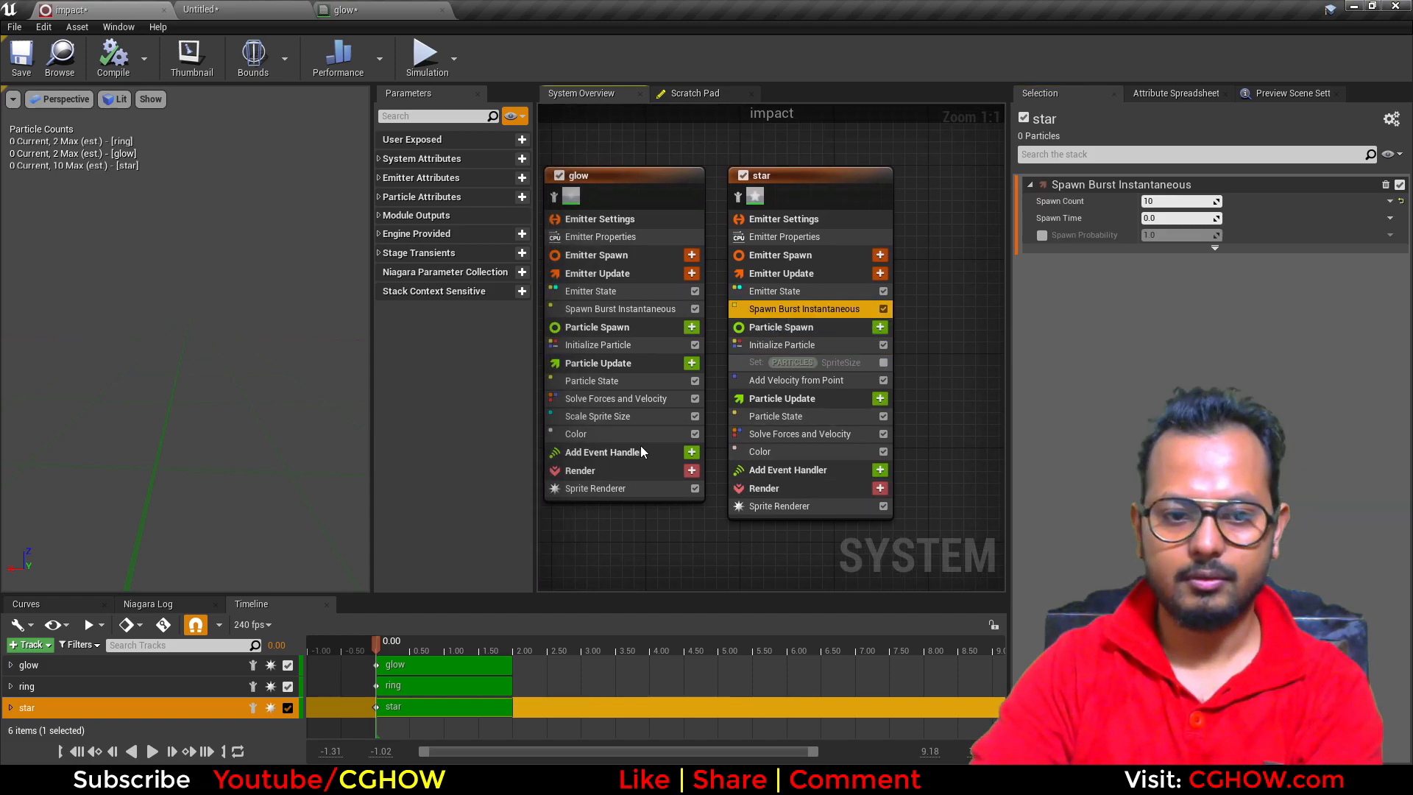
pyautogui.click(161, 752)
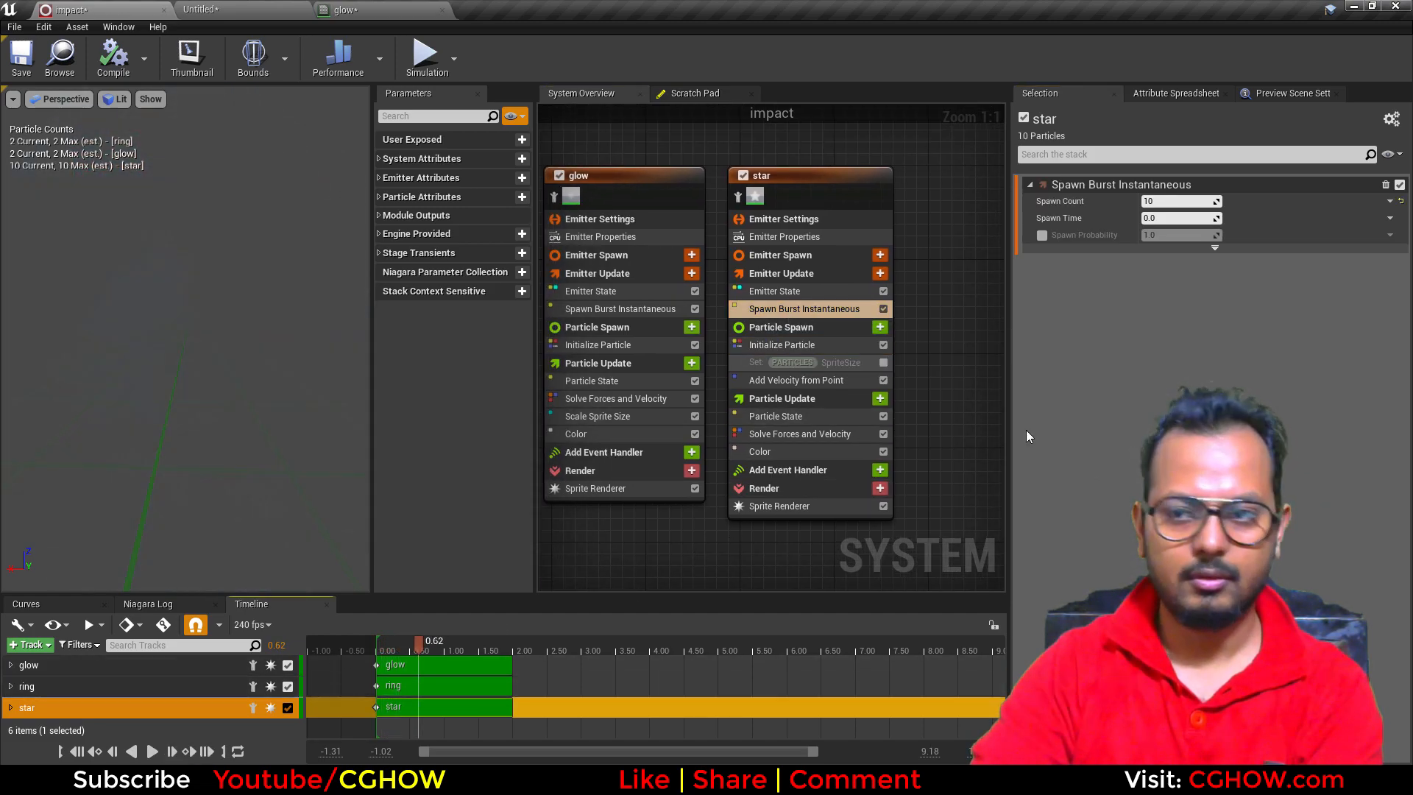
pyautogui.click(809, 344)
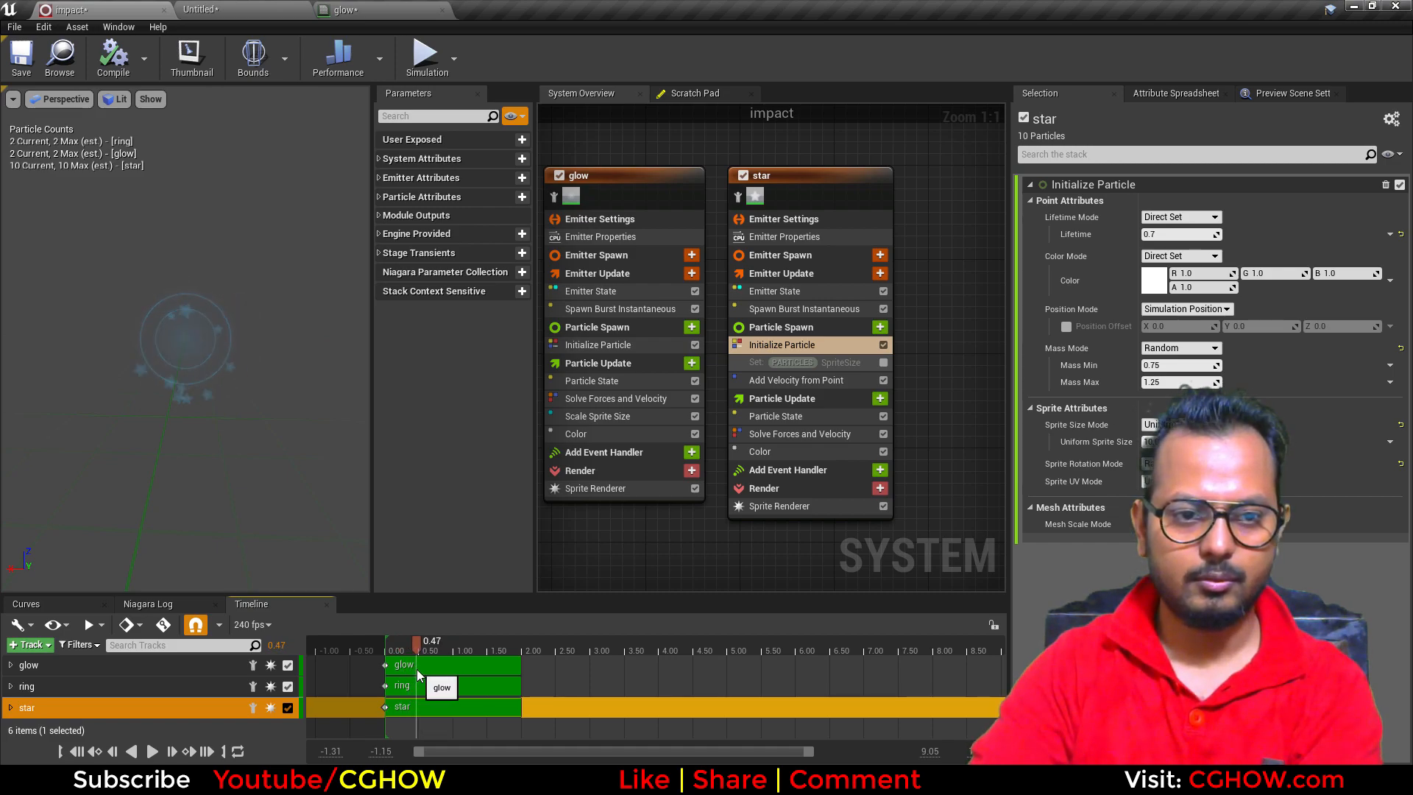
# Step: Make the velocity strength of star's Add Velocity from Point a Random Range Float with minimum 20 and maximum 50
pyautogui.click(837, 381)
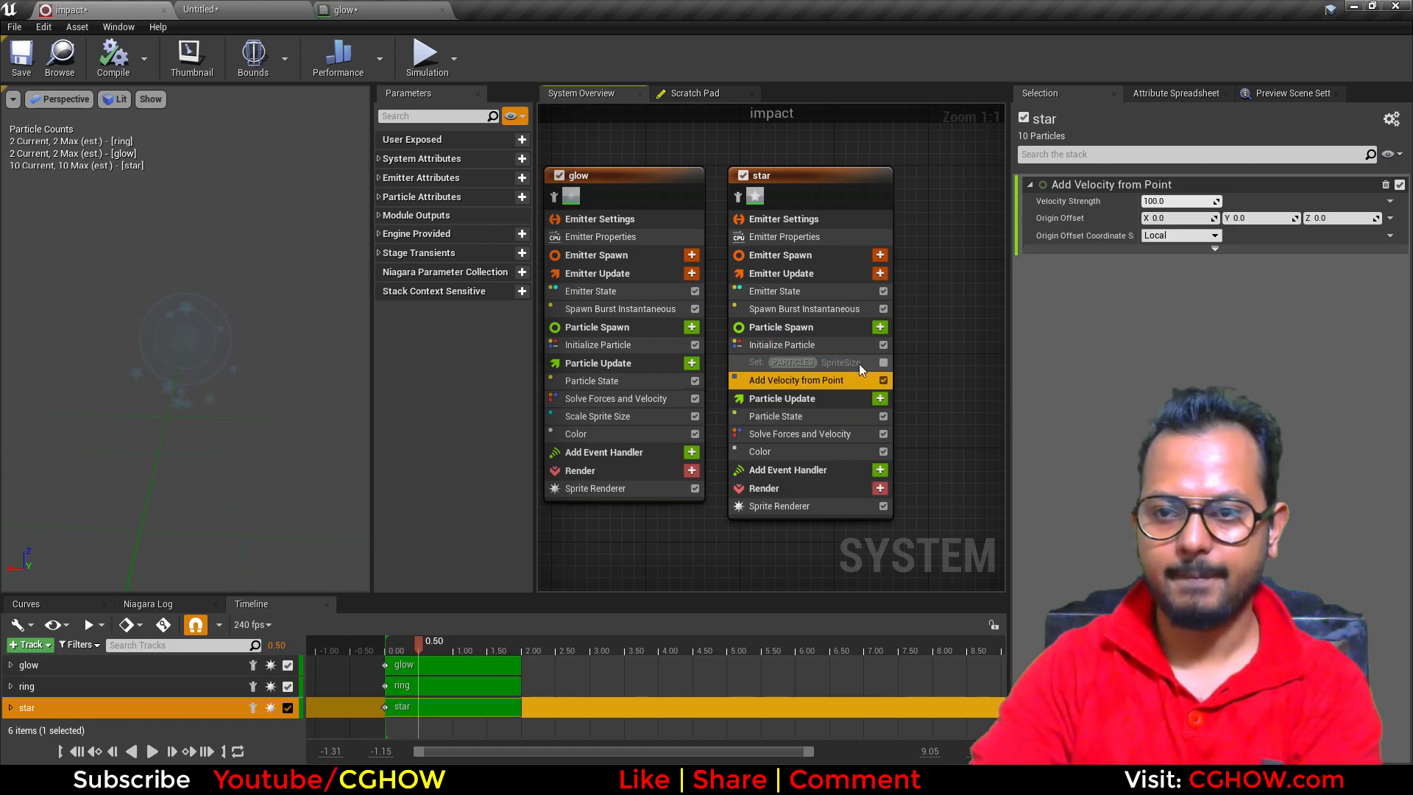
pyautogui.click(1389, 218)
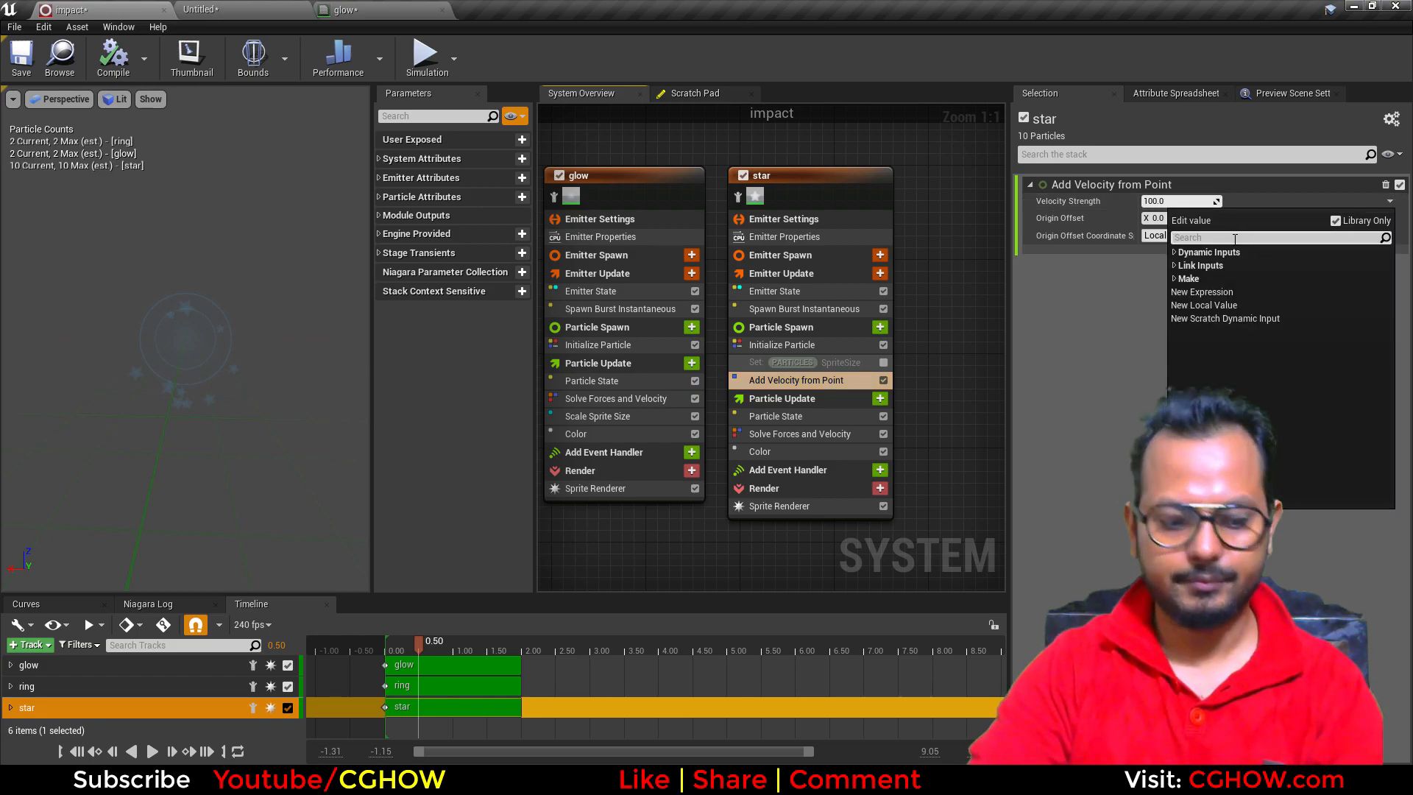
pyautogui.write('uni')
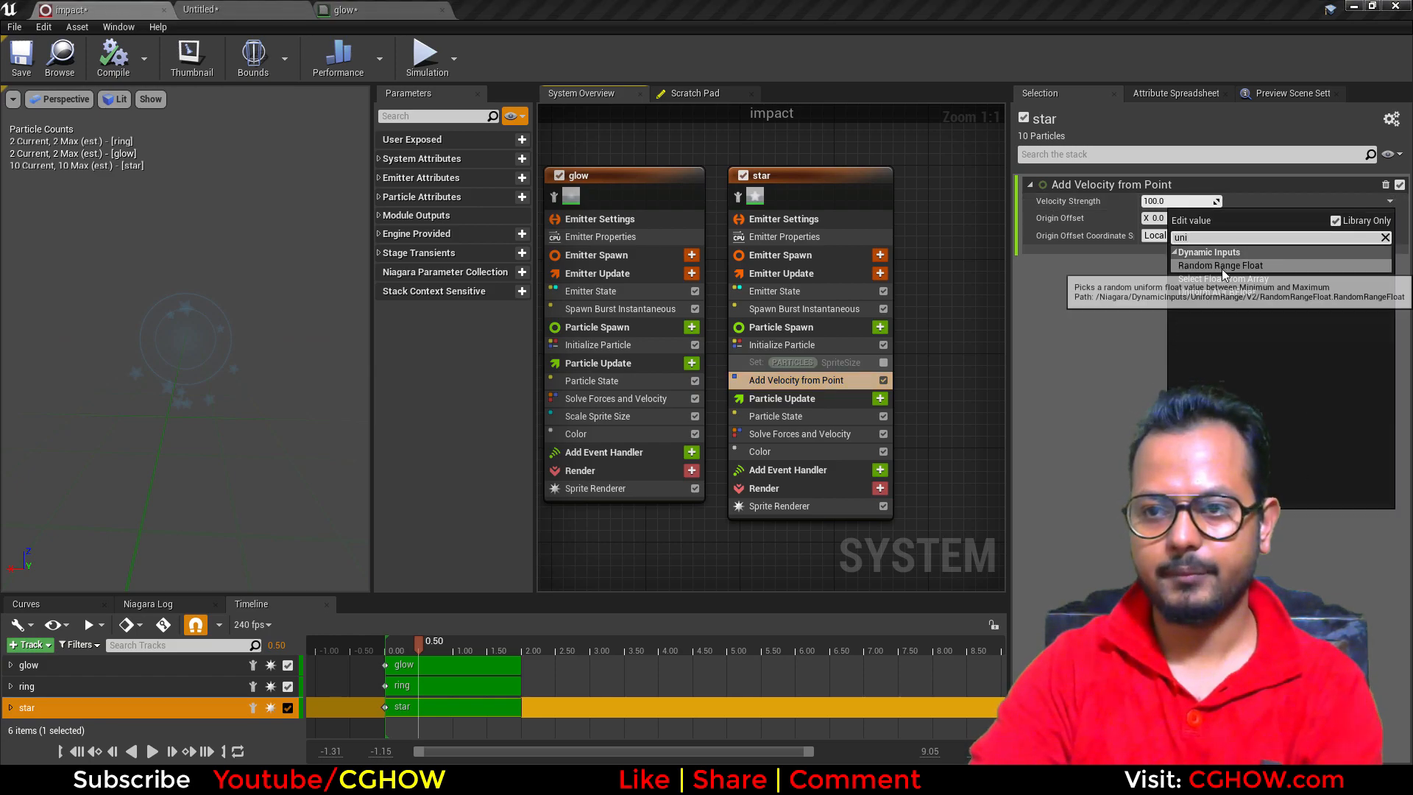
pyautogui.click(1221, 266)
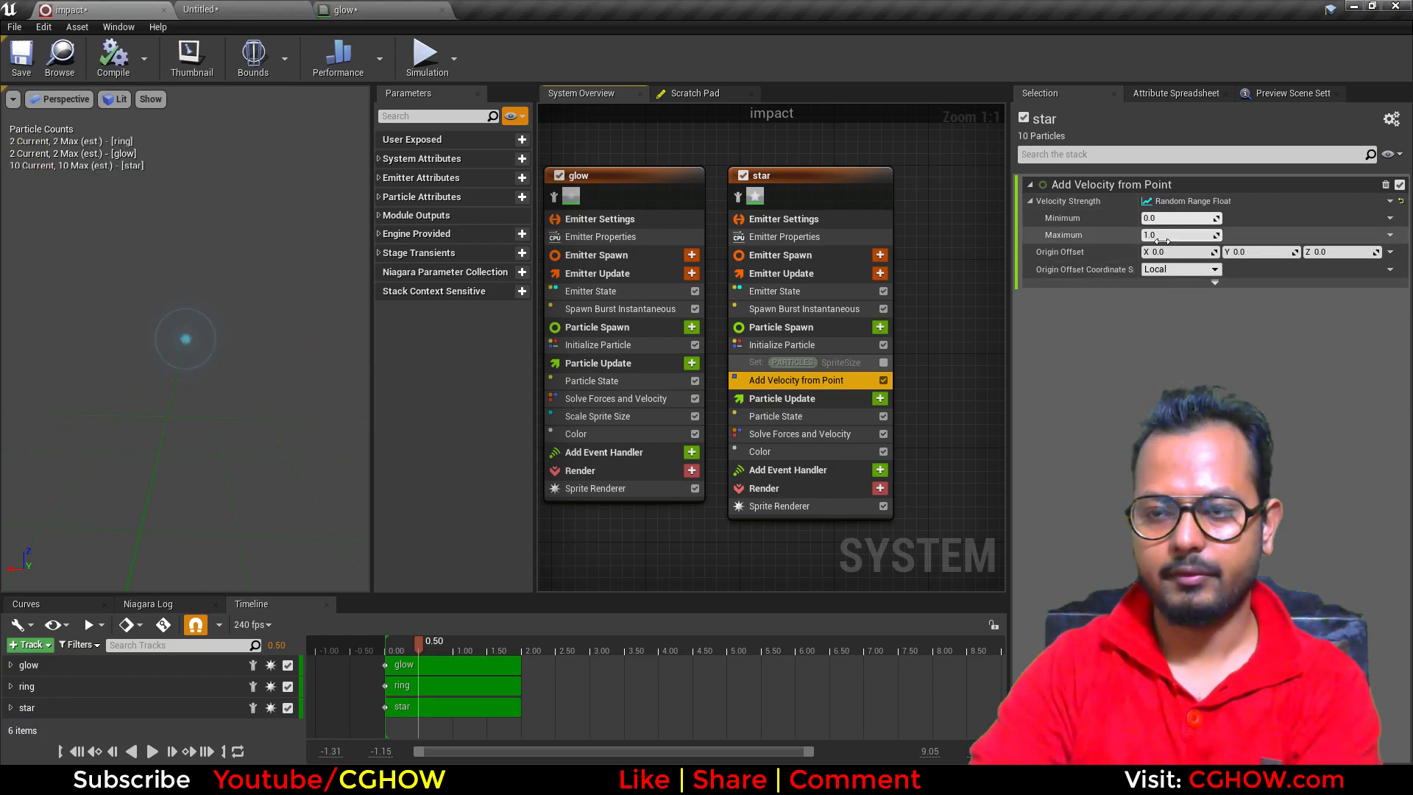
pyautogui.click(1162, 234)
pyautogui.write('50')
pyautogui.click(1163, 218)
pyautogui.write('20')
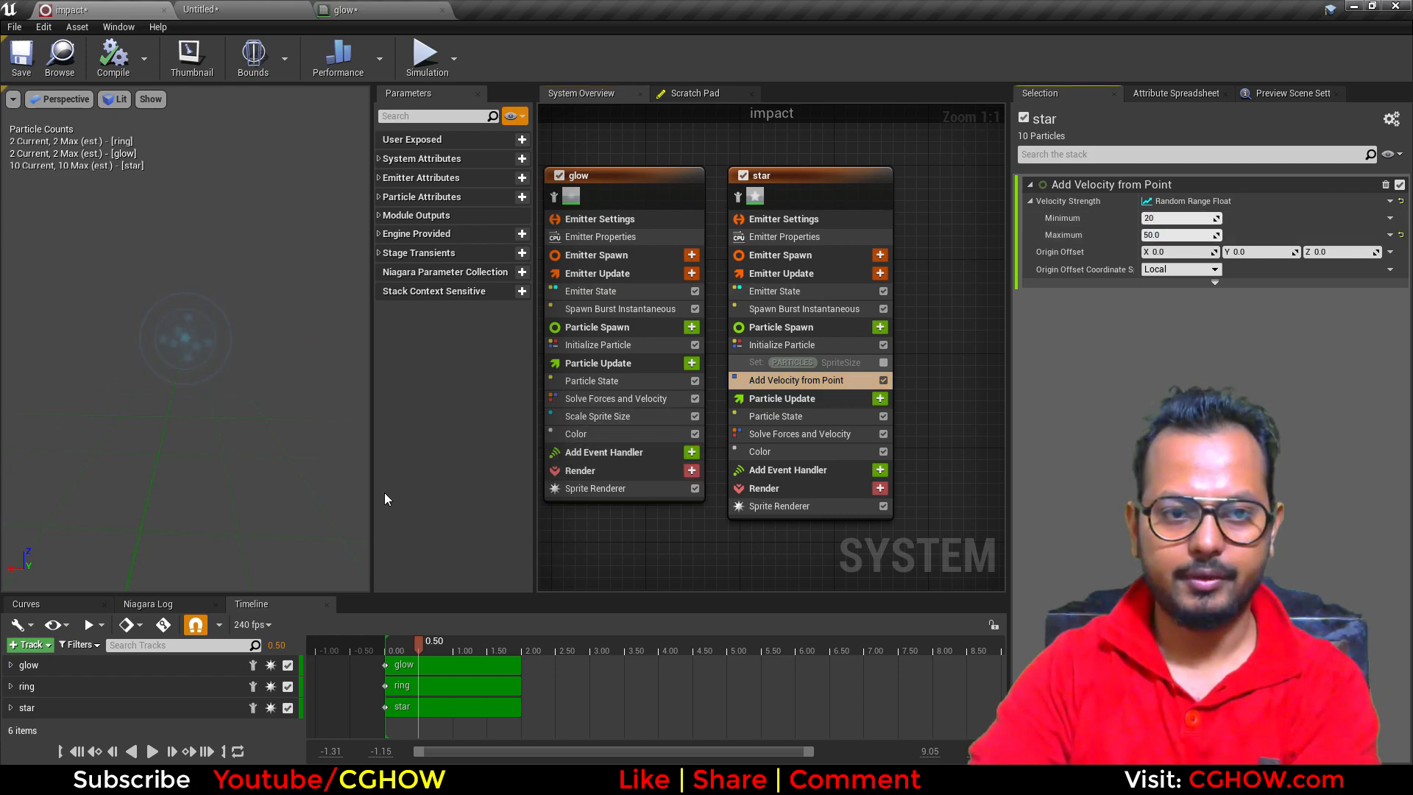
# Step: Delete the transparent end key from the color curve in star's Color module
pyautogui.moveTo(294, 471); pyautogui.dragTo(264, 434, button='right')
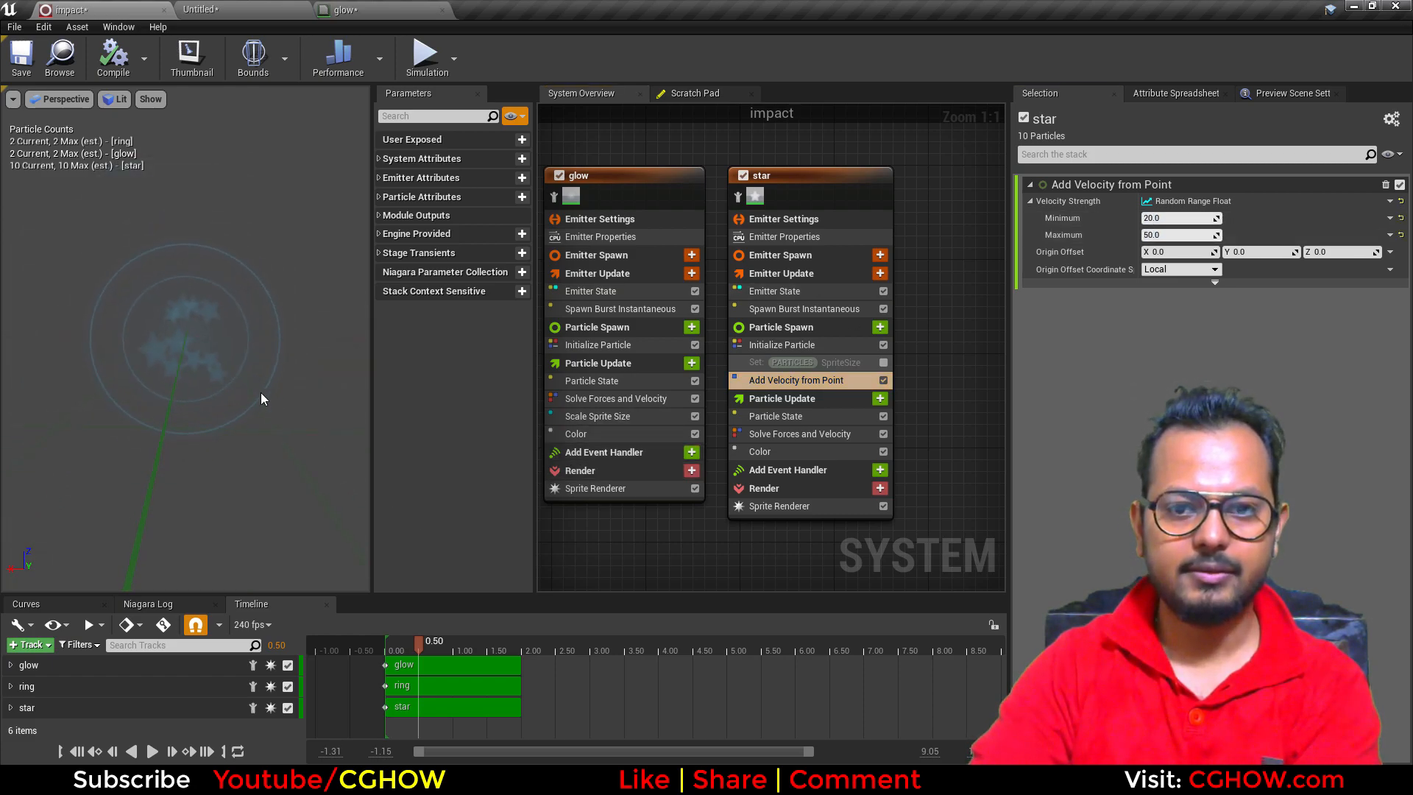
pyautogui.click(812, 455)
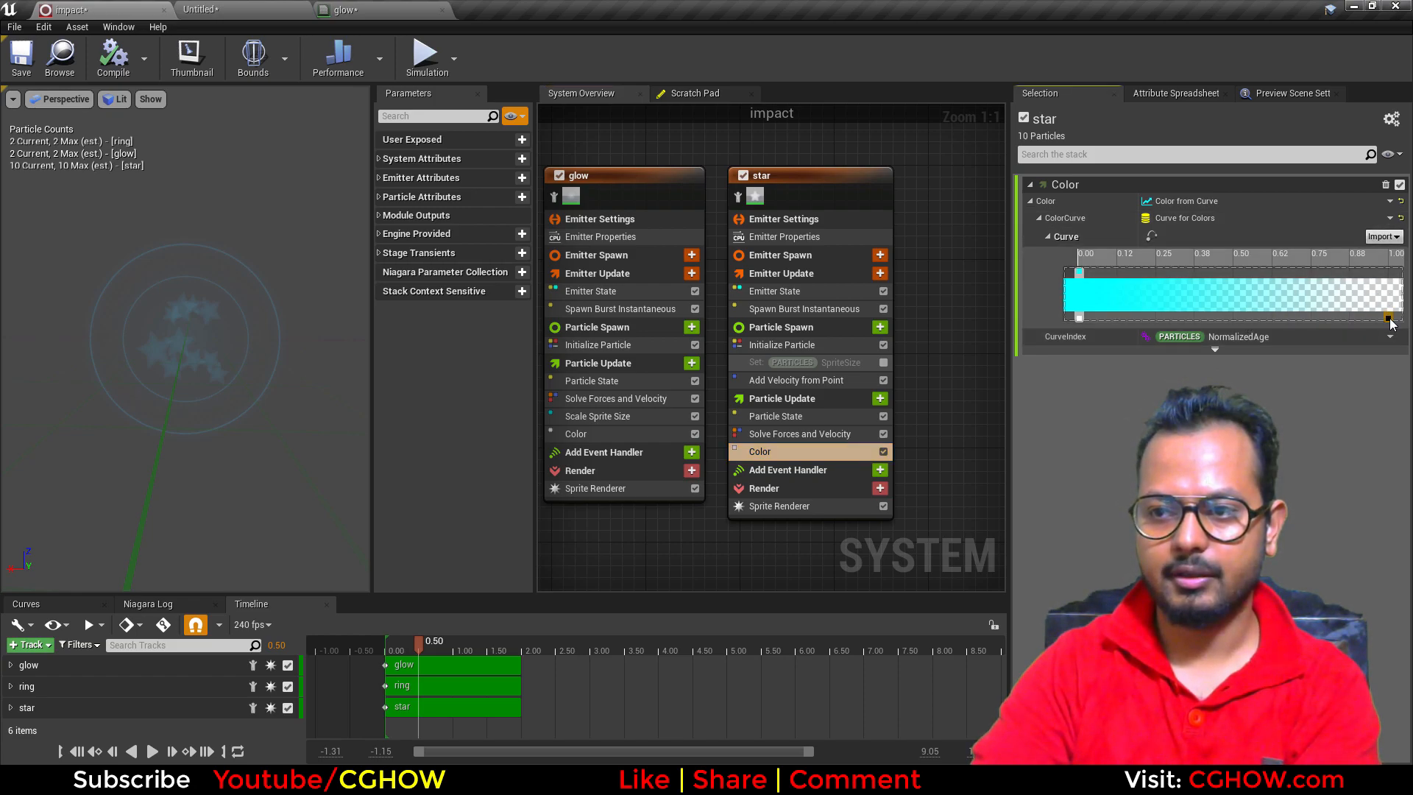
pyautogui.press('Delete')
# Step: Open the star material from the flash01 folder and preview it on a plane seen from the front
pyautogui.click(353, 7)
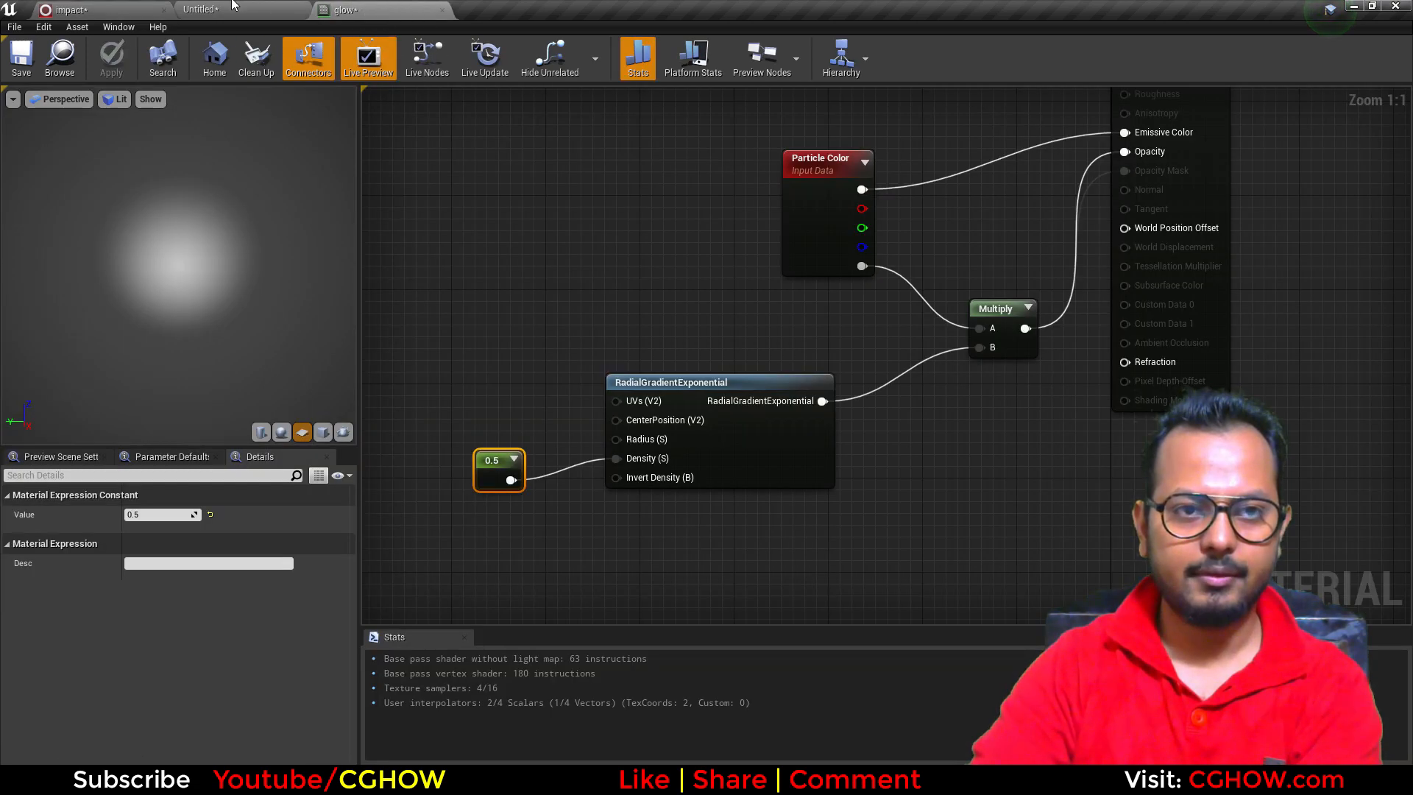
pyautogui.click(103, 9)
pyautogui.click(221, 9)
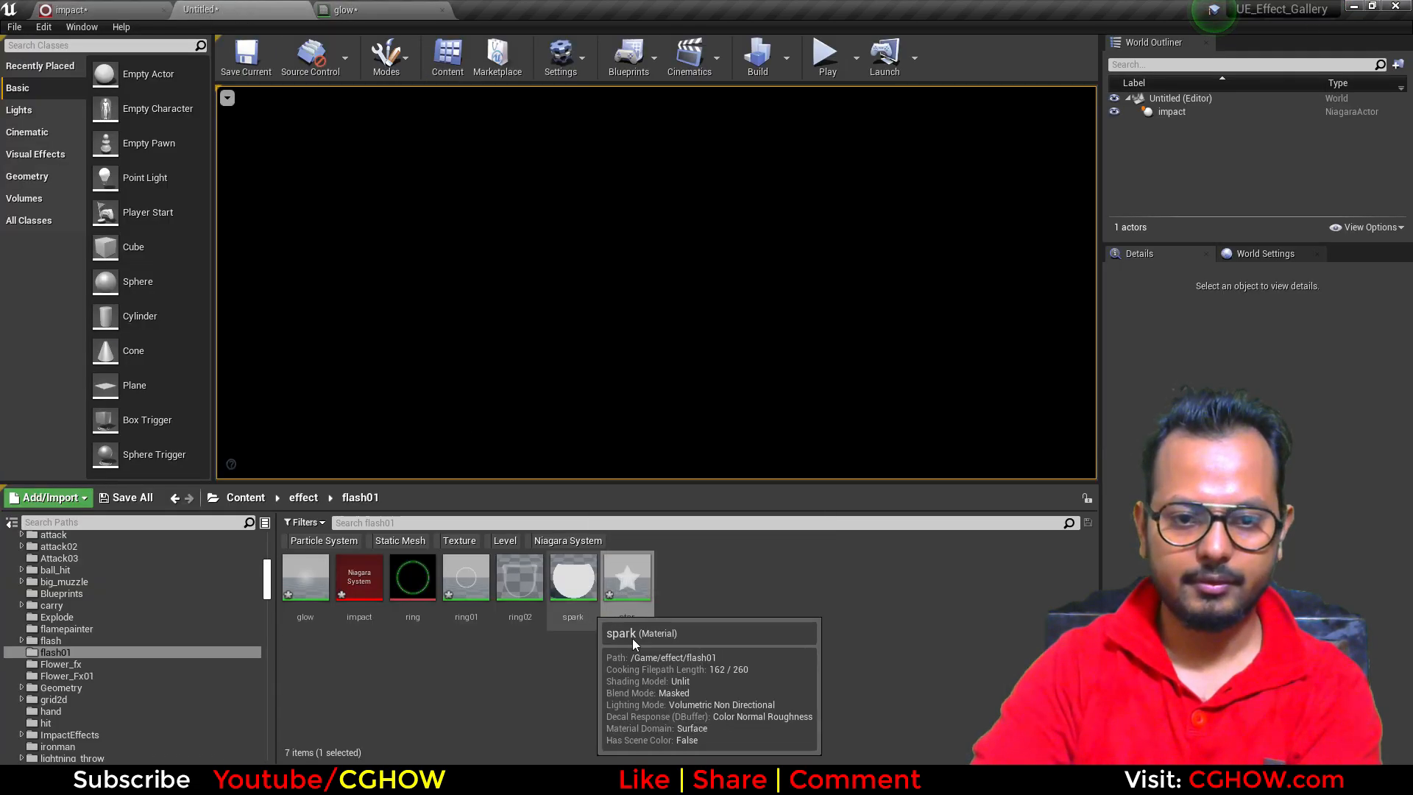
pyautogui.doubleClick(627, 581)
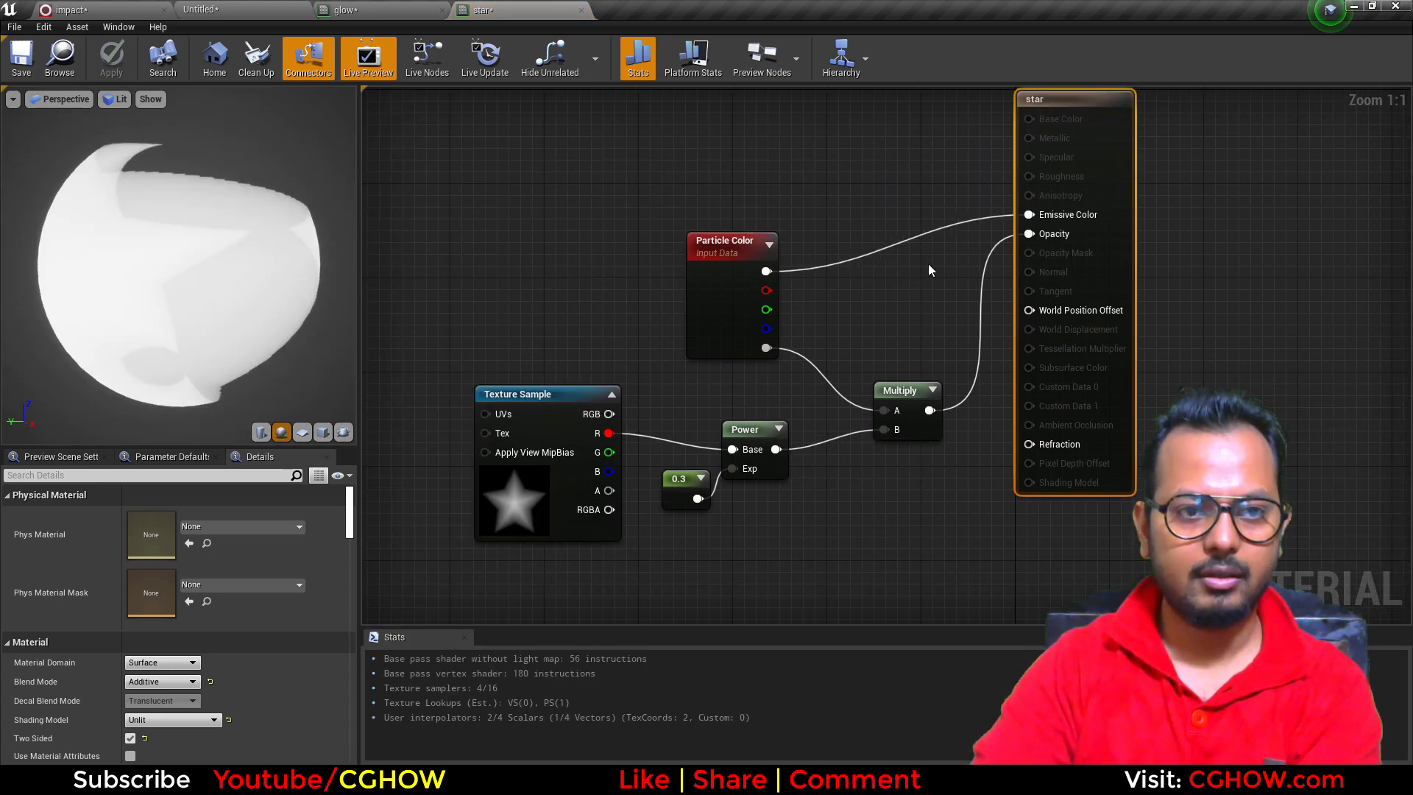
pyautogui.click(301, 432)
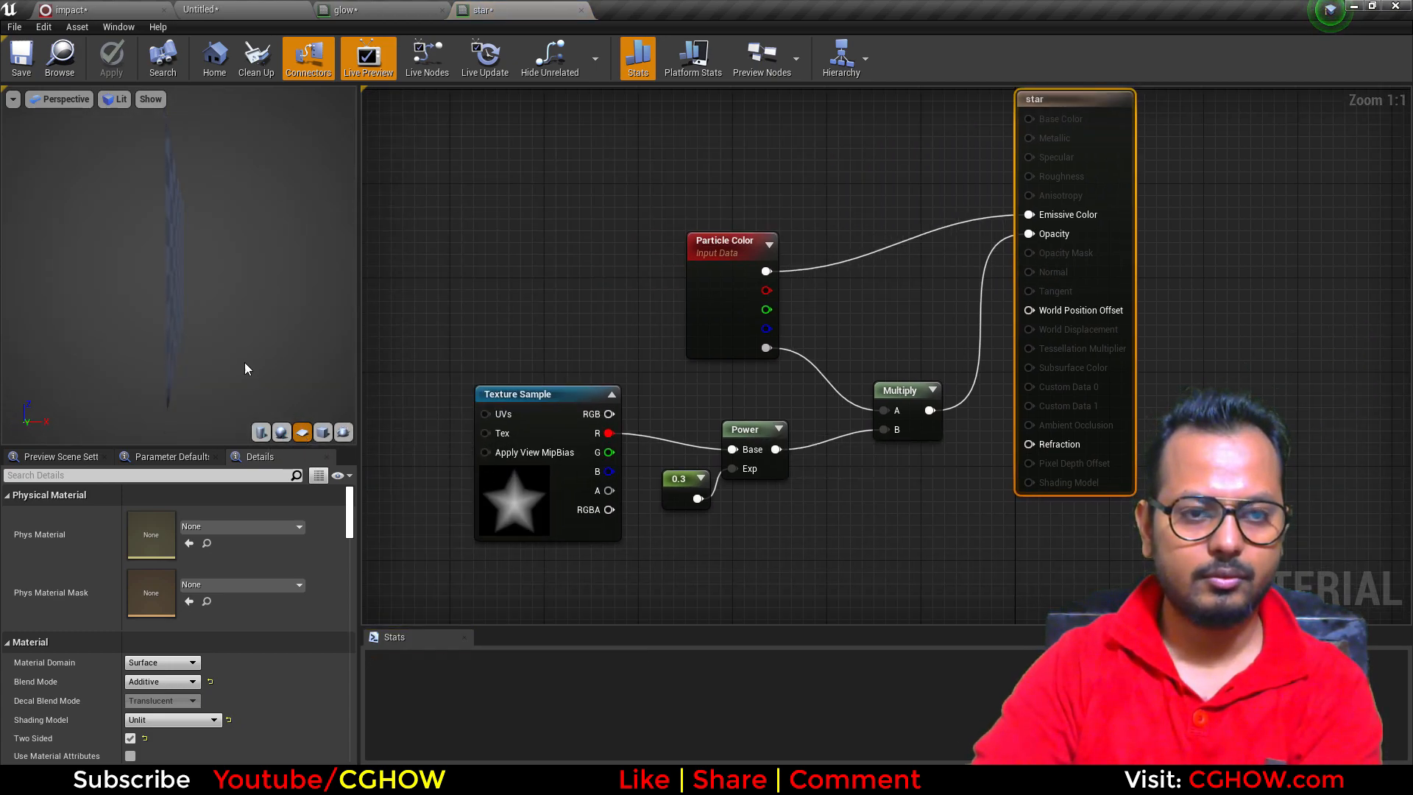
pyautogui.moveTo(245, 368); pyautogui.dragTo(309, 367)
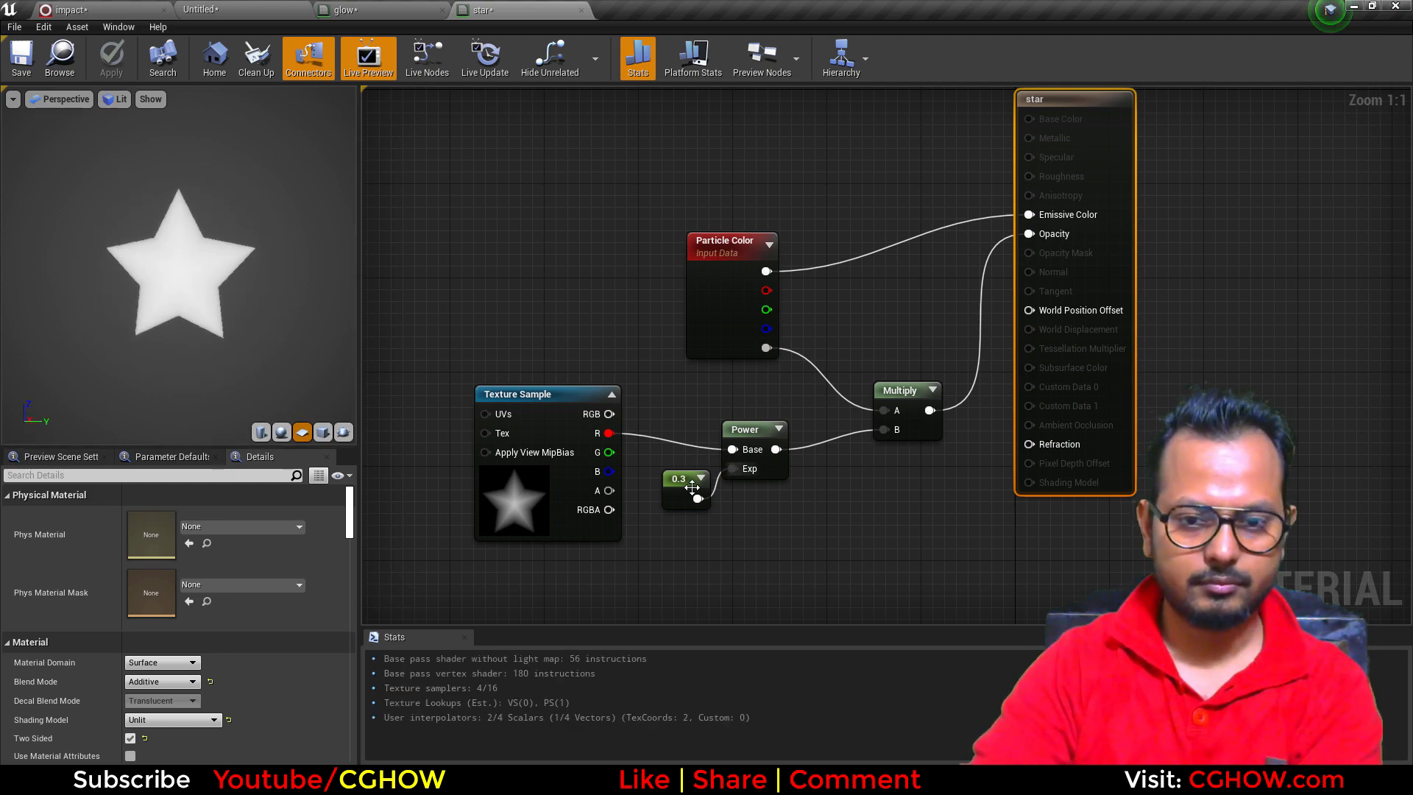
# Step: Set the constant feeding the Power node's exponent to 0.1 in the star material
pyautogui.click(680, 484)
pyautogui.click(177, 514)
pyautogui.write('.1')
pyautogui.press('Return')
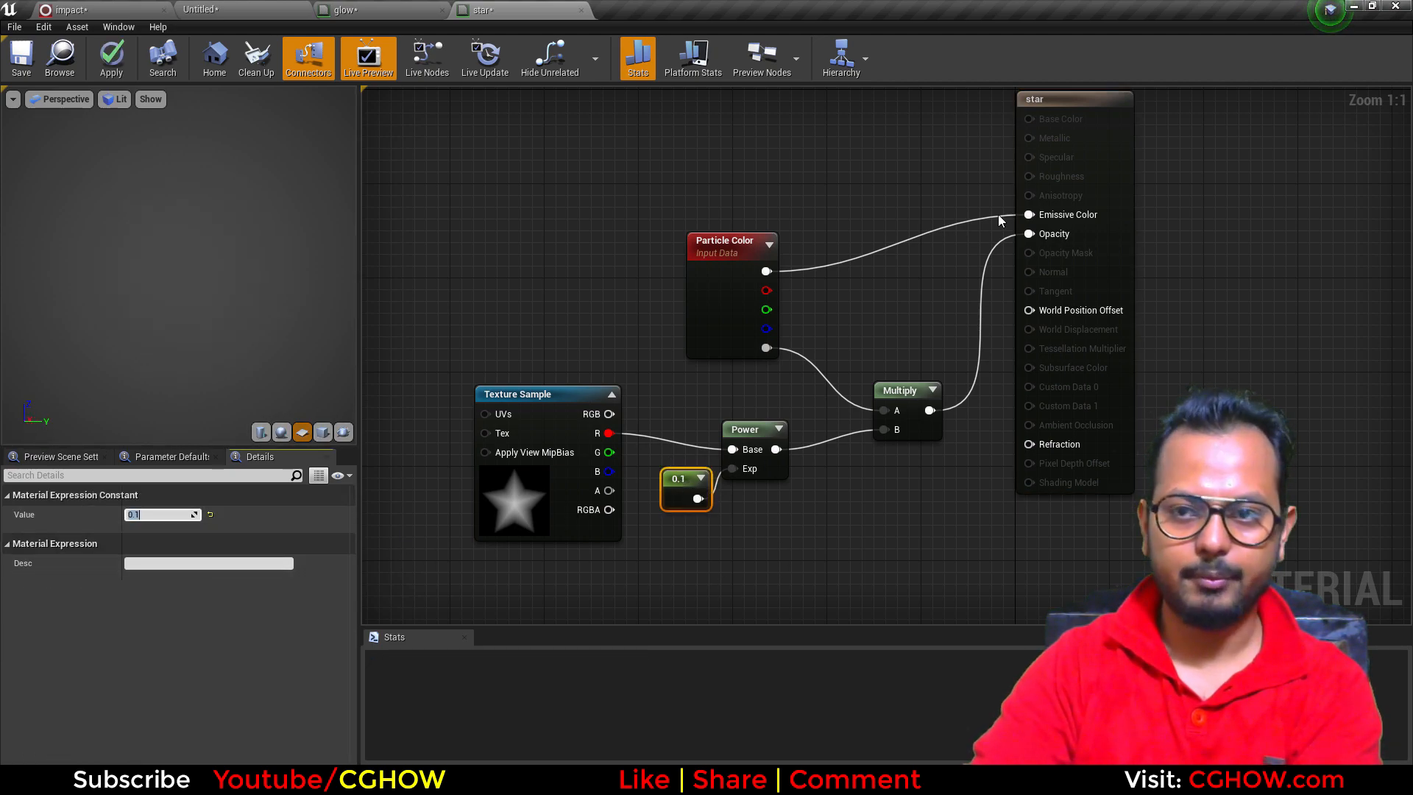
# Step: Change the star material's blend mode to Masked, connect the Multiply output to Opacity Mask and save the material
pyautogui.click(1098, 154)
pyautogui.click(161, 681)
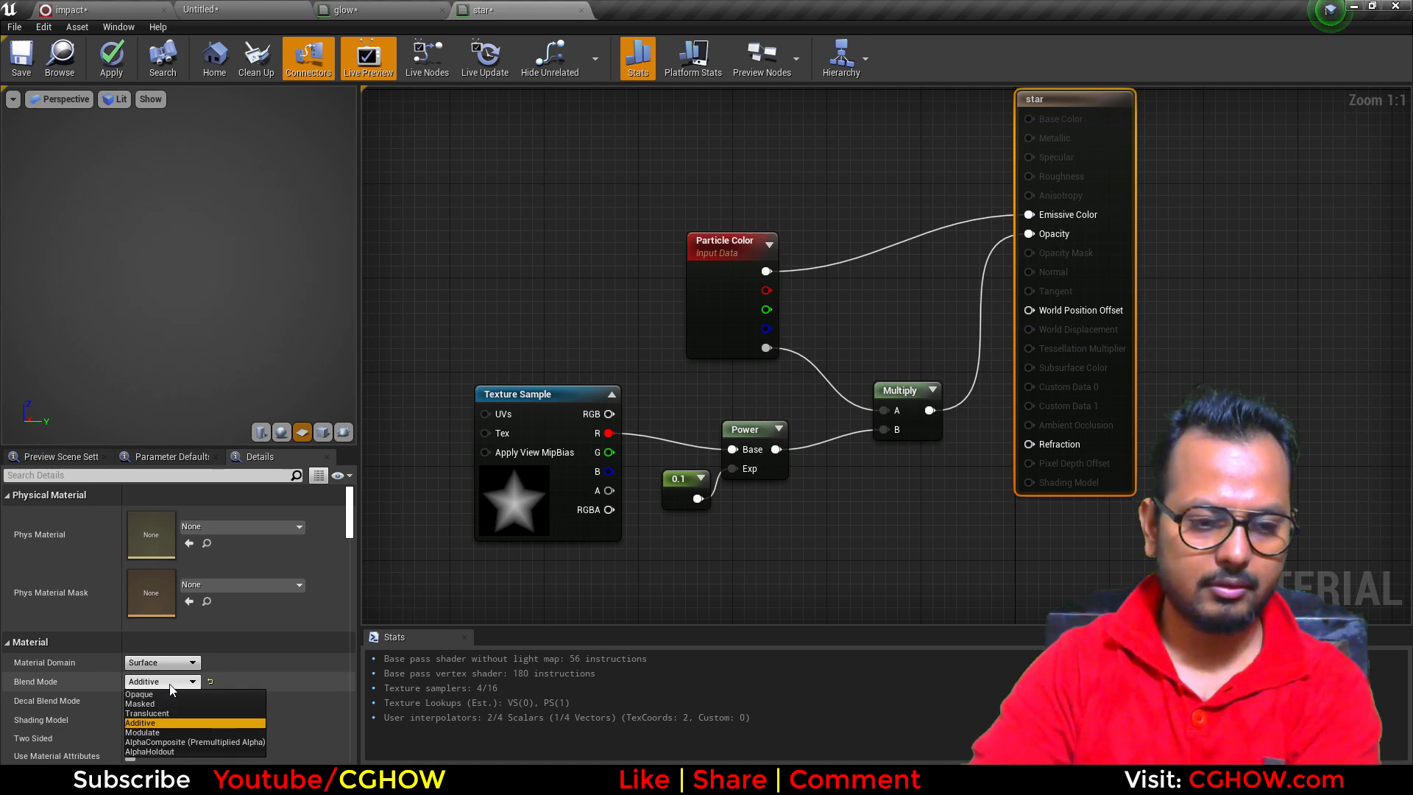
pyautogui.click(143, 703)
pyautogui.moveTo(929, 410); pyautogui.dragTo(1029, 252)
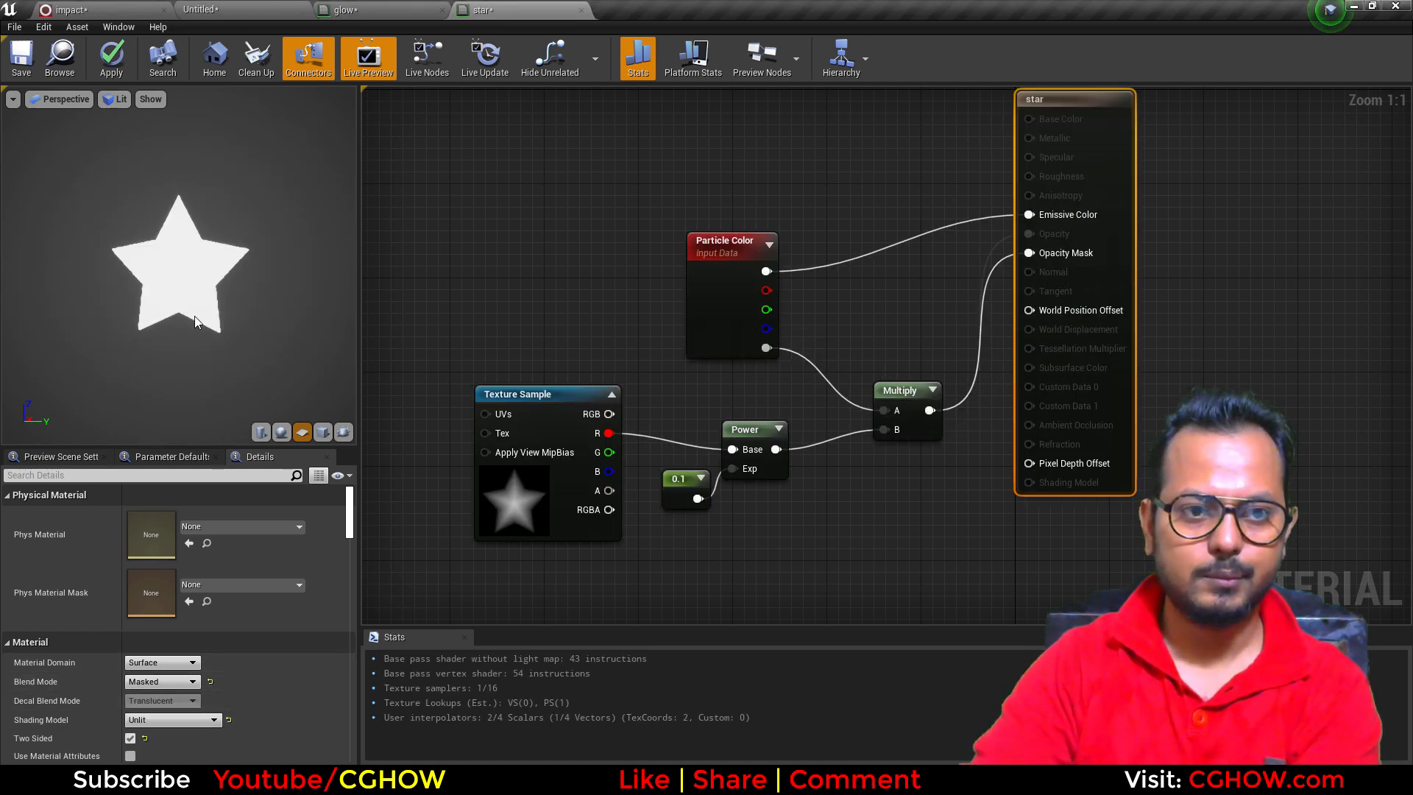
pyautogui.click(34, 62)
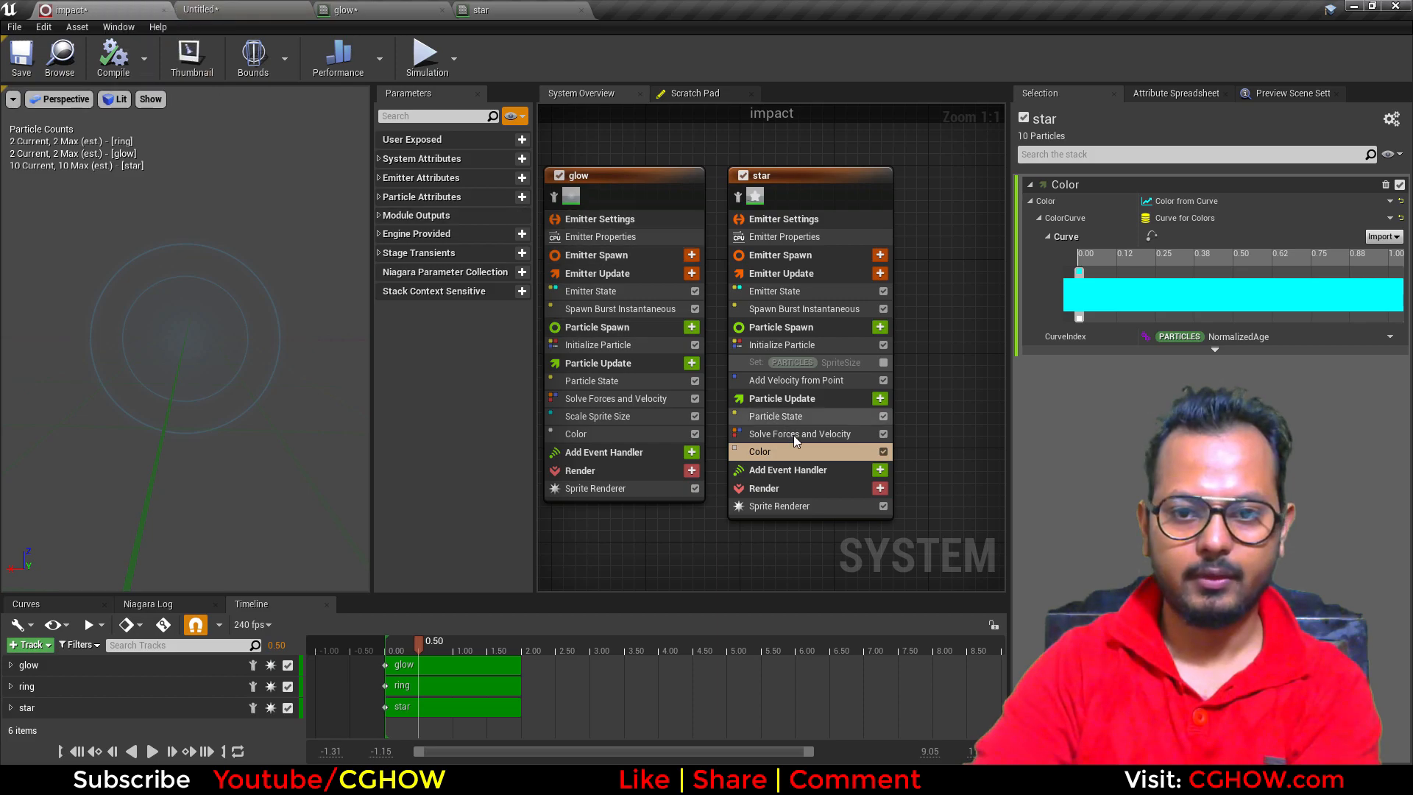
# Step: Check star's Sprite Renderer material and set the lifetime mode in its Initialize Particle to Random
pyautogui.click(779, 507)
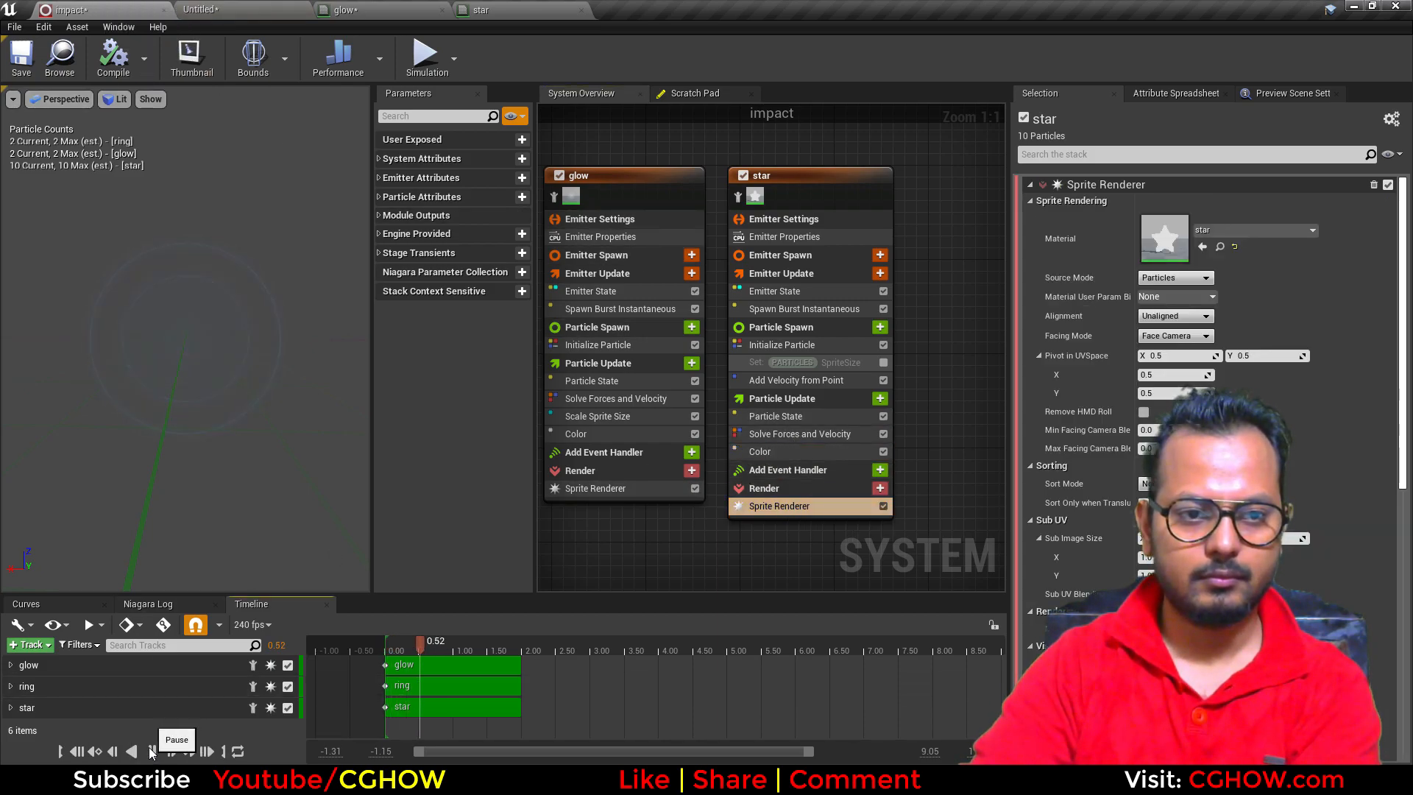
pyautogui.click(782, 344)
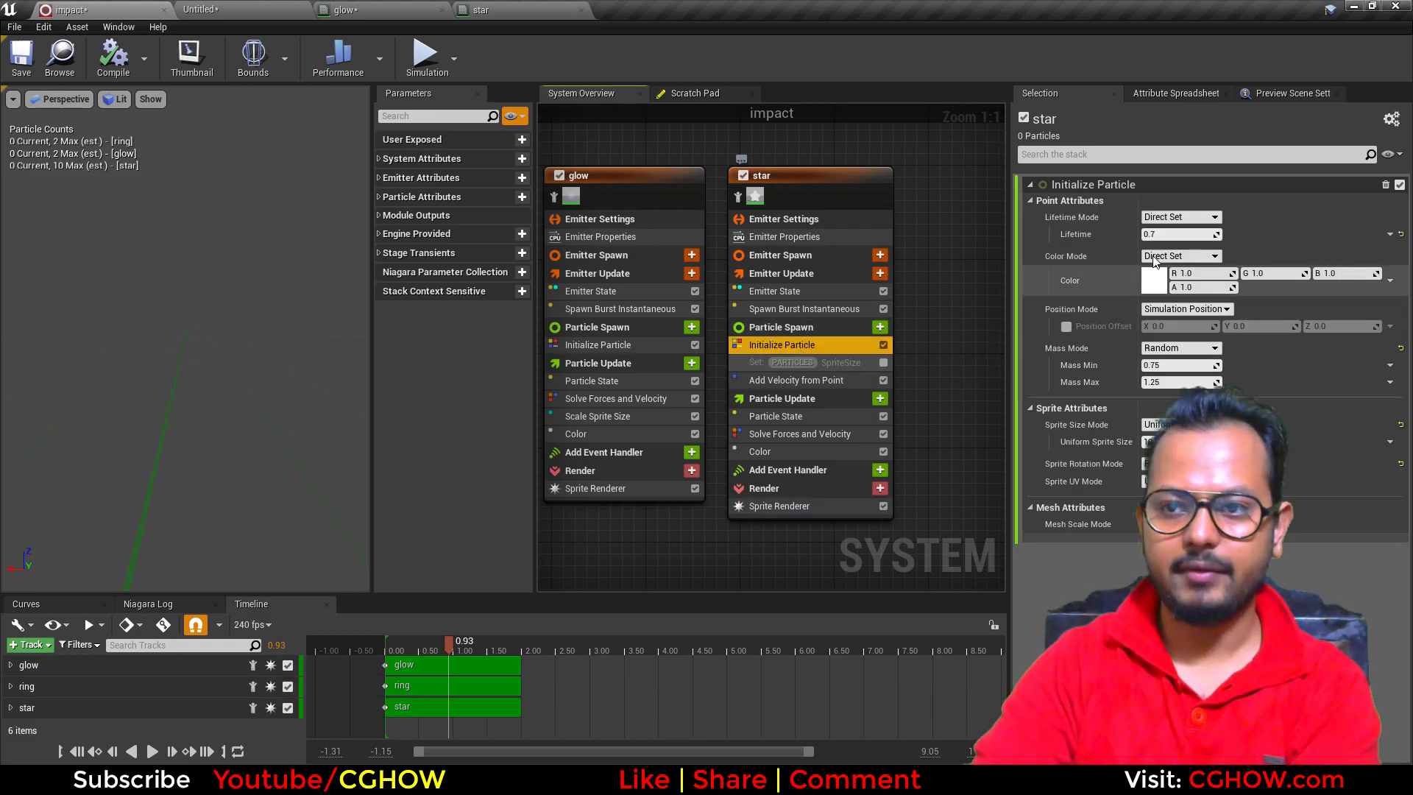
pyautogui.click(1180, 217)
pyautogui.click(1166, 243)
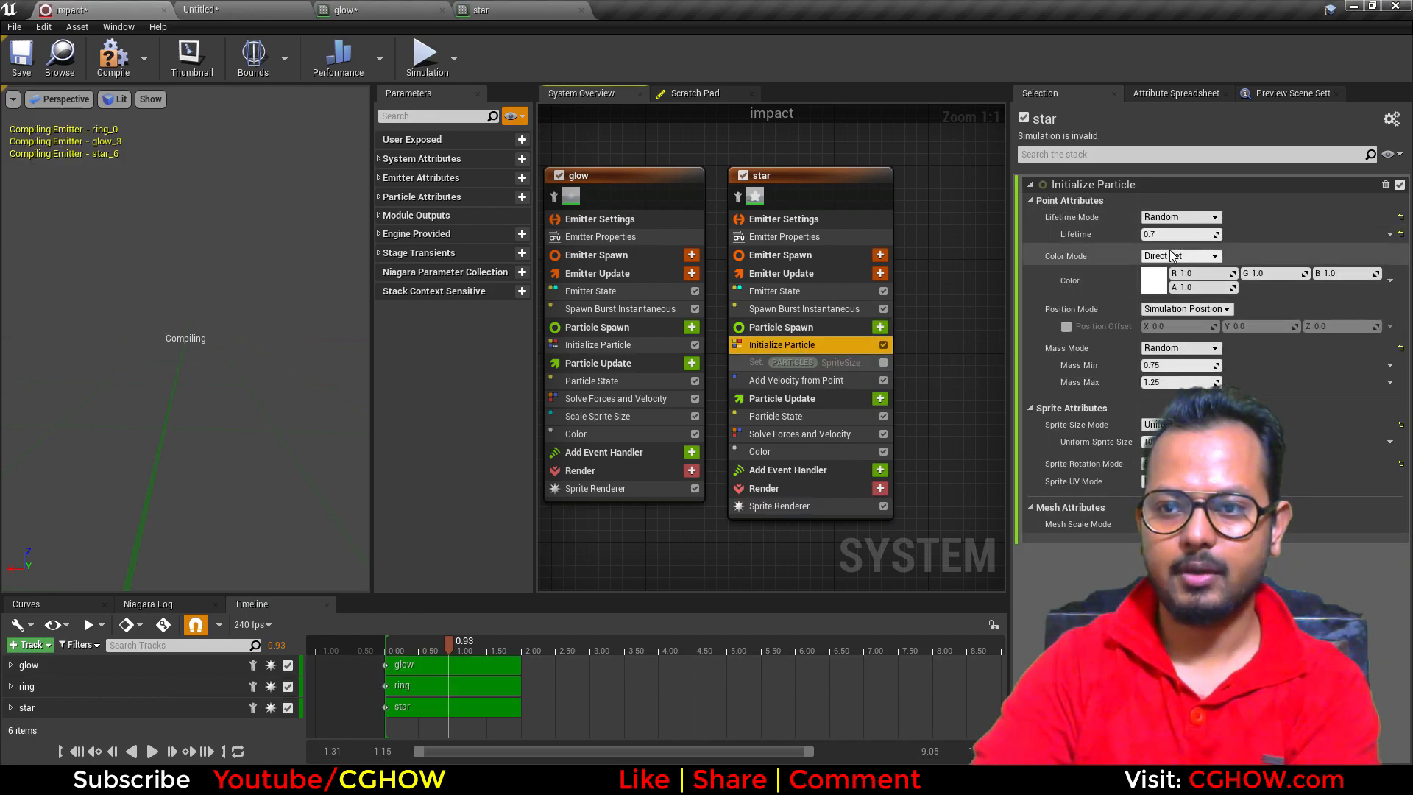
# Step: Set star's random particle lifetime to a minimum of 0.5 and a maximum of 1.2, and replay the effect
pyautogui.write('1.2')
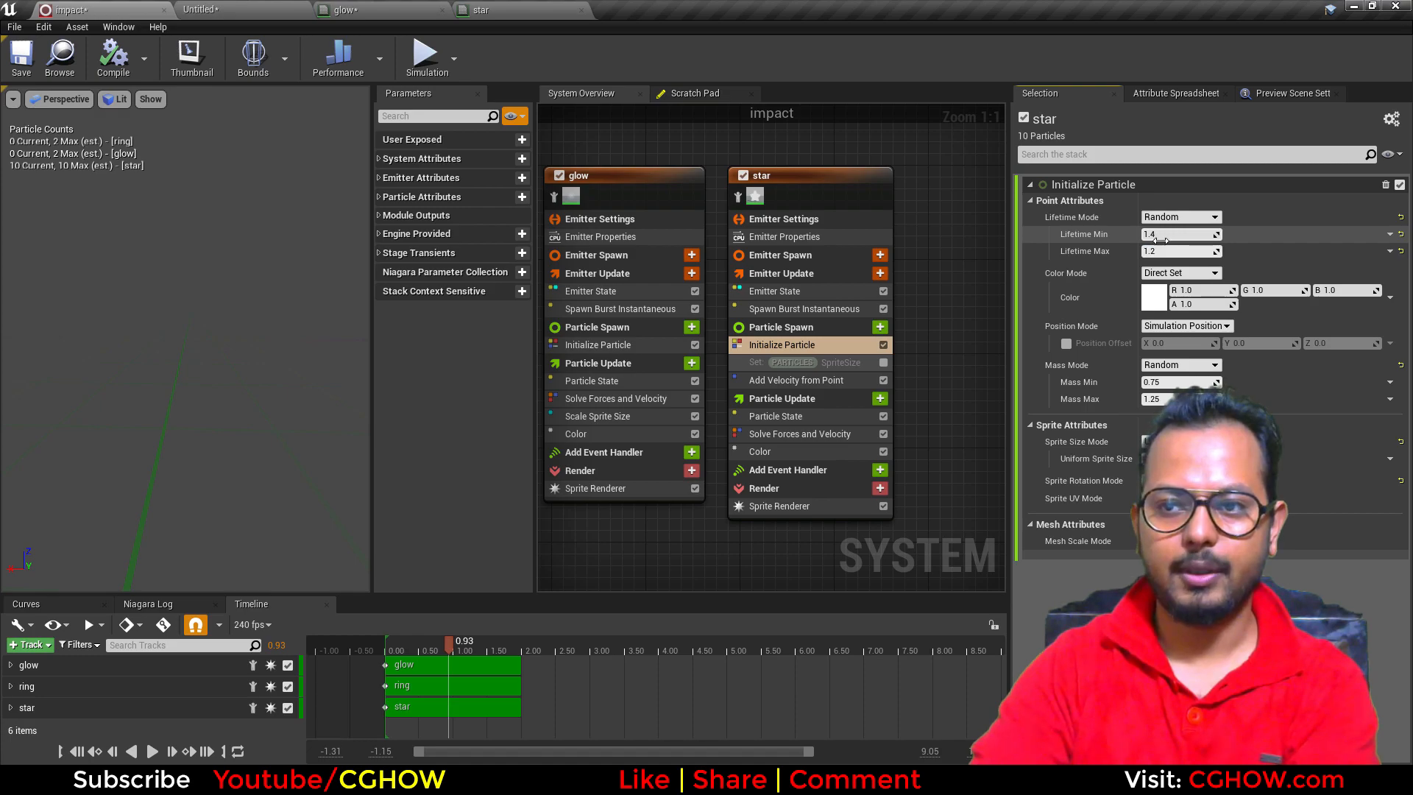
pyautogui.click(1160, 237)
pyautogui.write('.5')
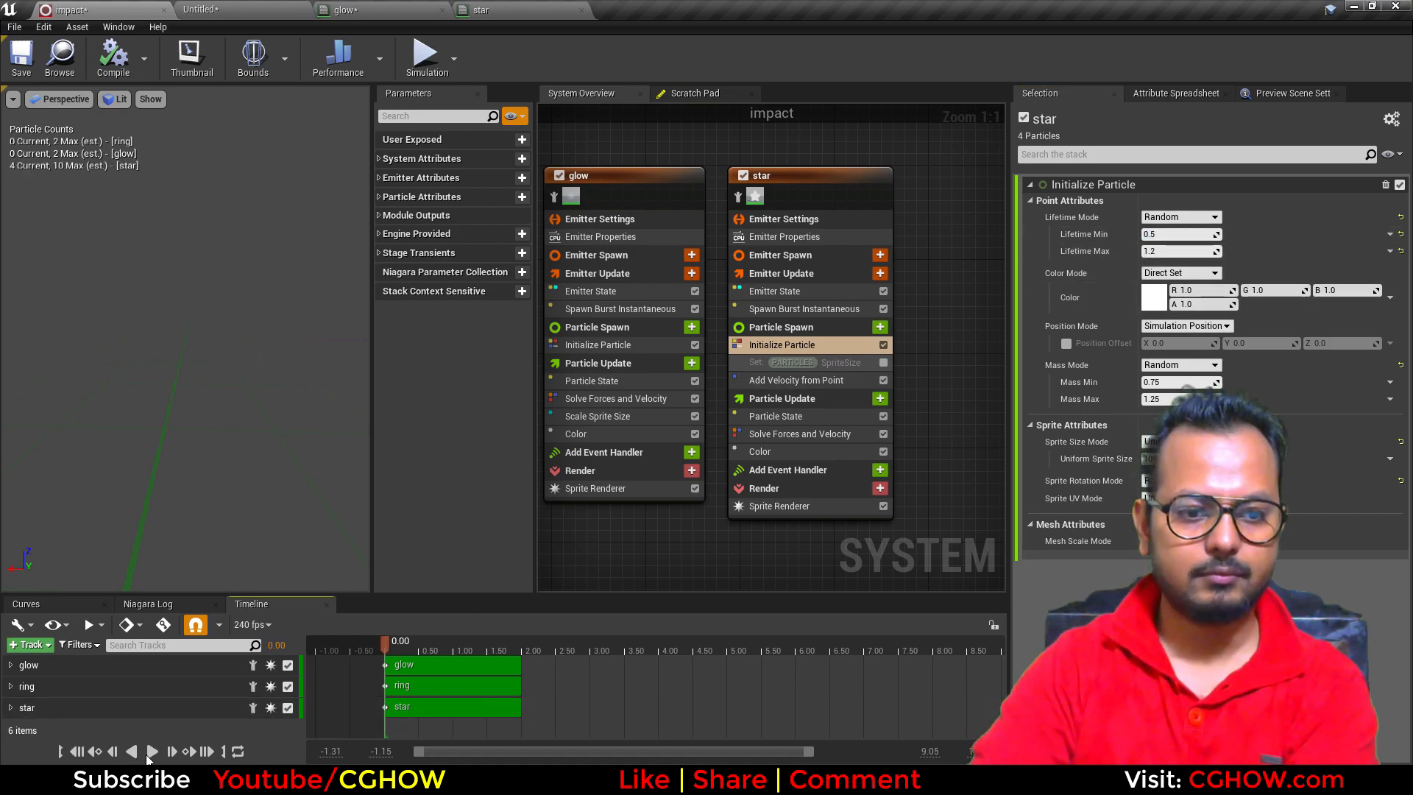
pyautogui.click(151, 751)
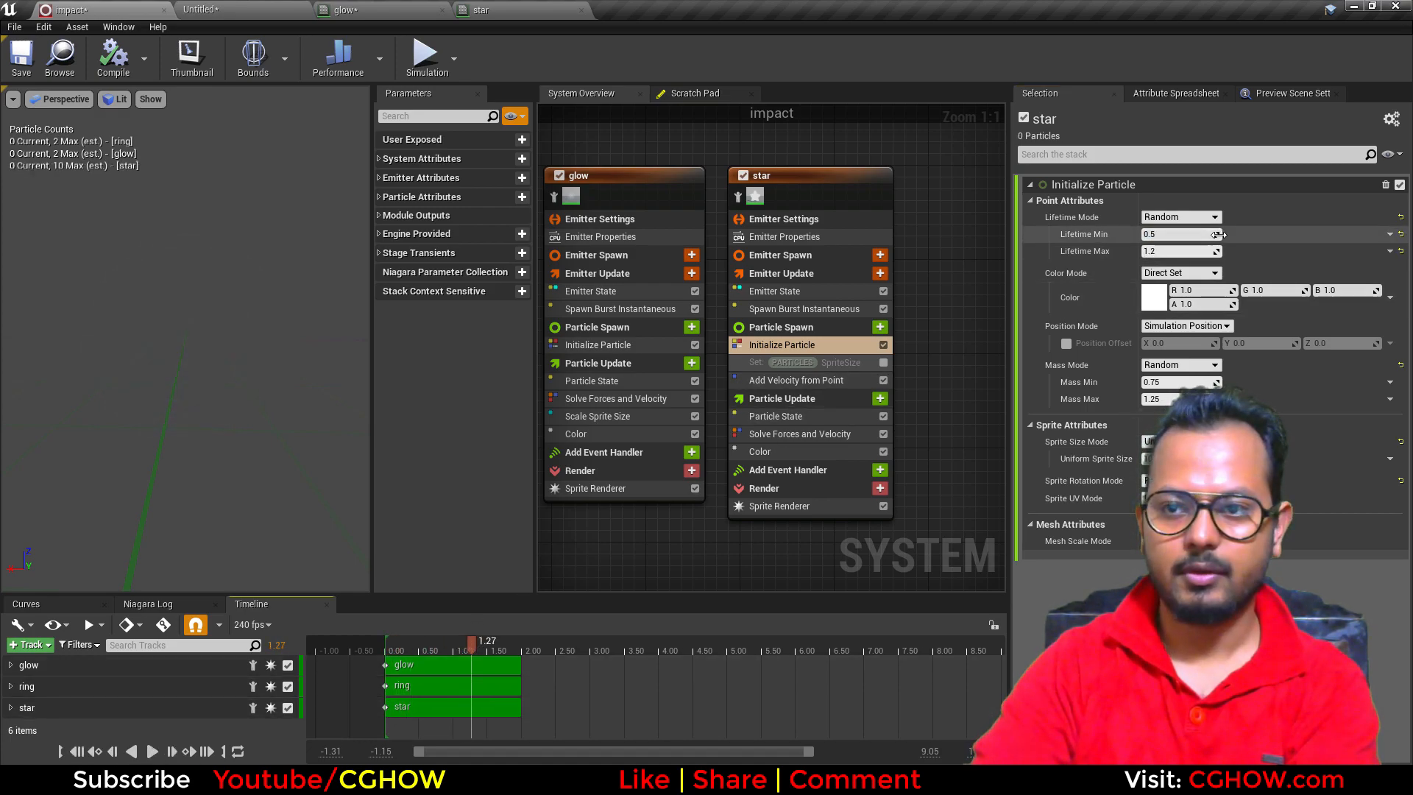
# Step: Set star's maximum lifetime to 2.0, then play the effect and scrub back to the burst
pyautogui.click(1159, 250)
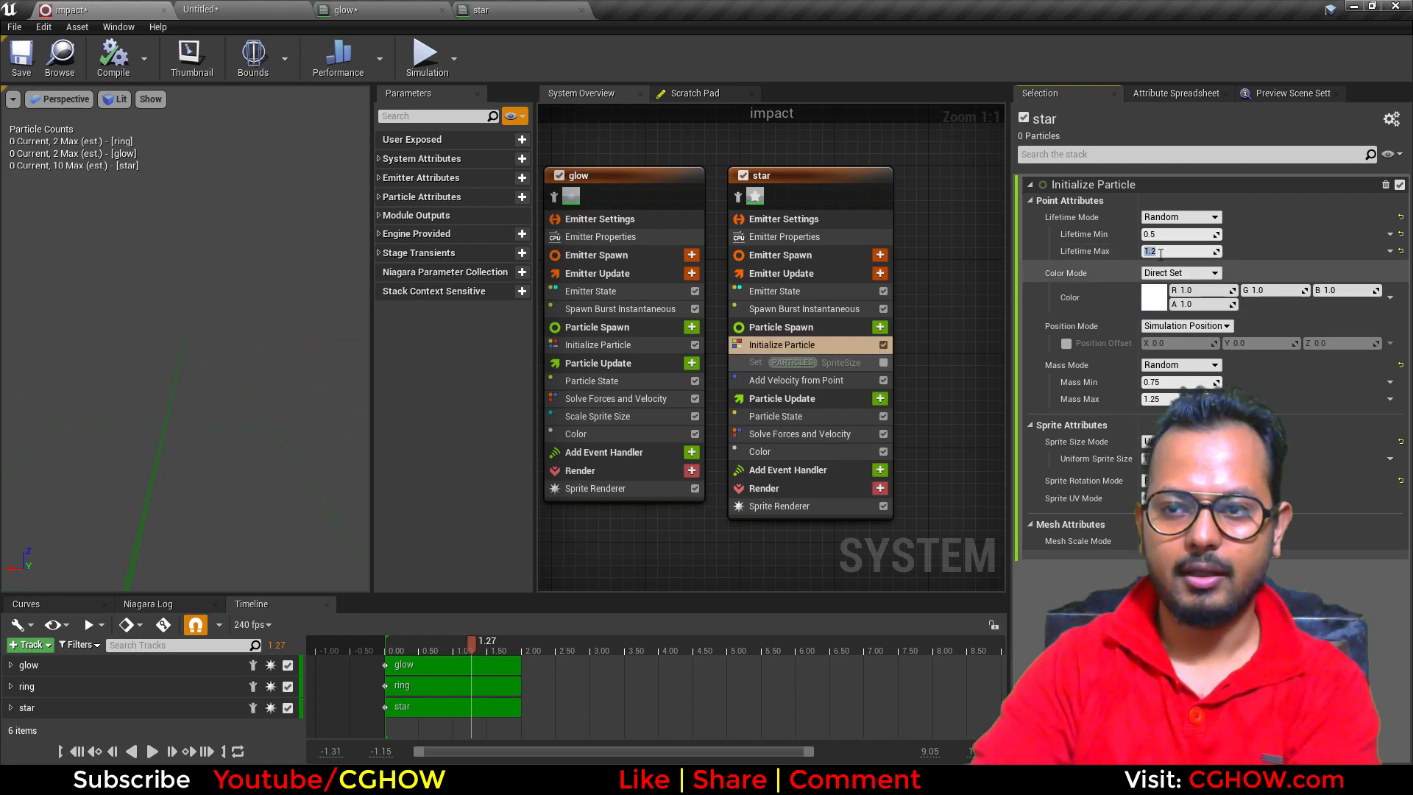
pyautogui.write('2')
pyautogui.click(1161, 234)
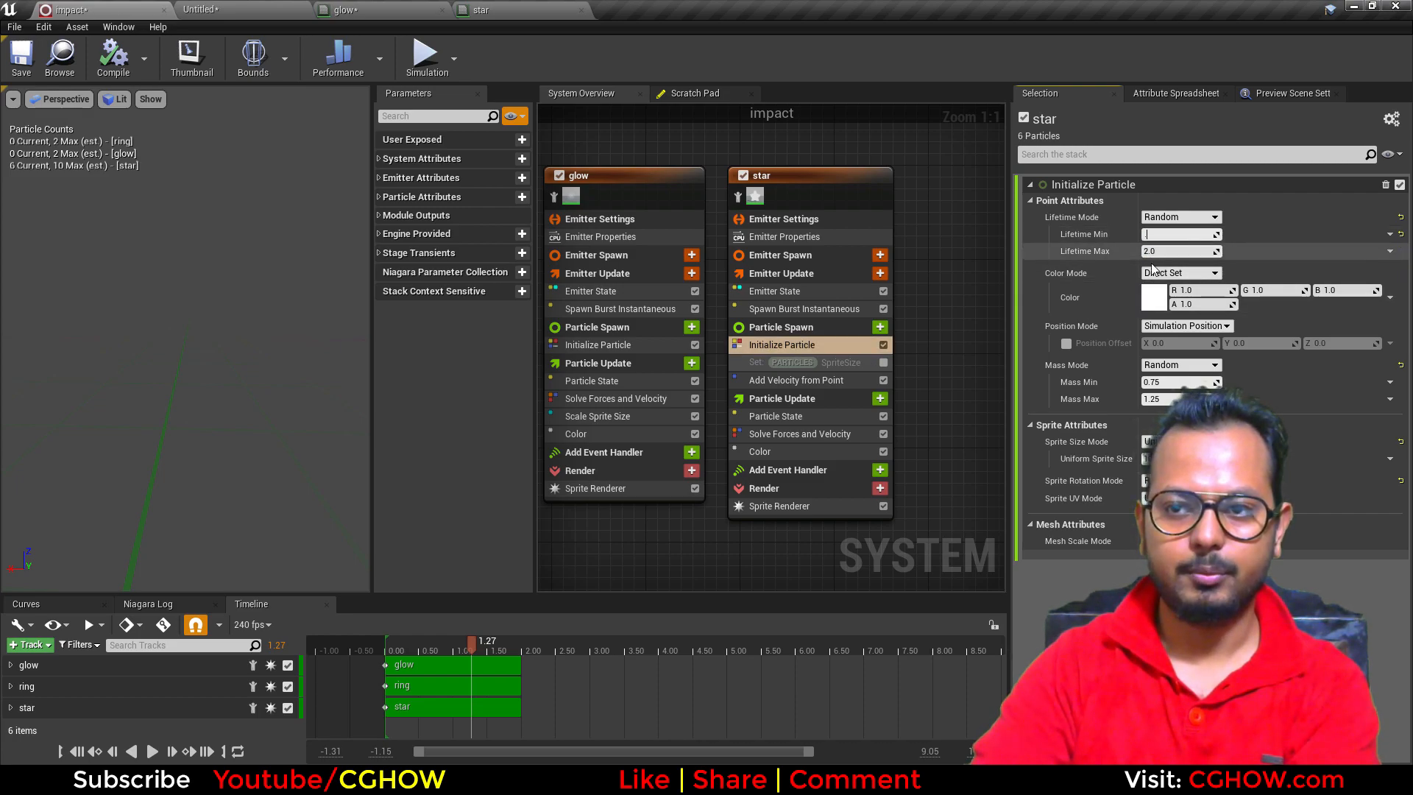
pyautogui.click(151, 751)
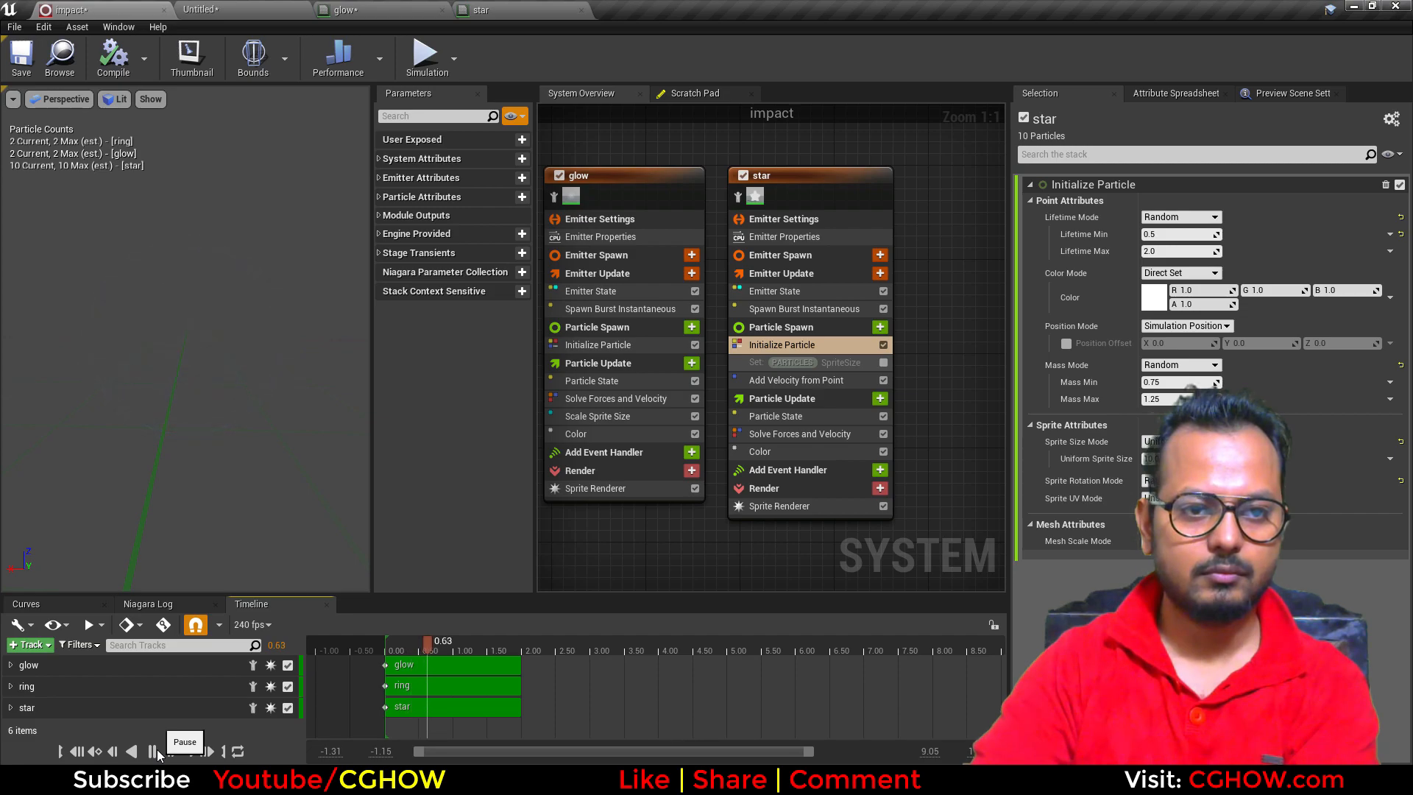
pyautogui.moveTo(447, 639)
pyautogui.mouseDown()
pyautogui.moveTo(386, 655)
pyautogui.moveTo(433, 660)
pyautogui.mouseUp()
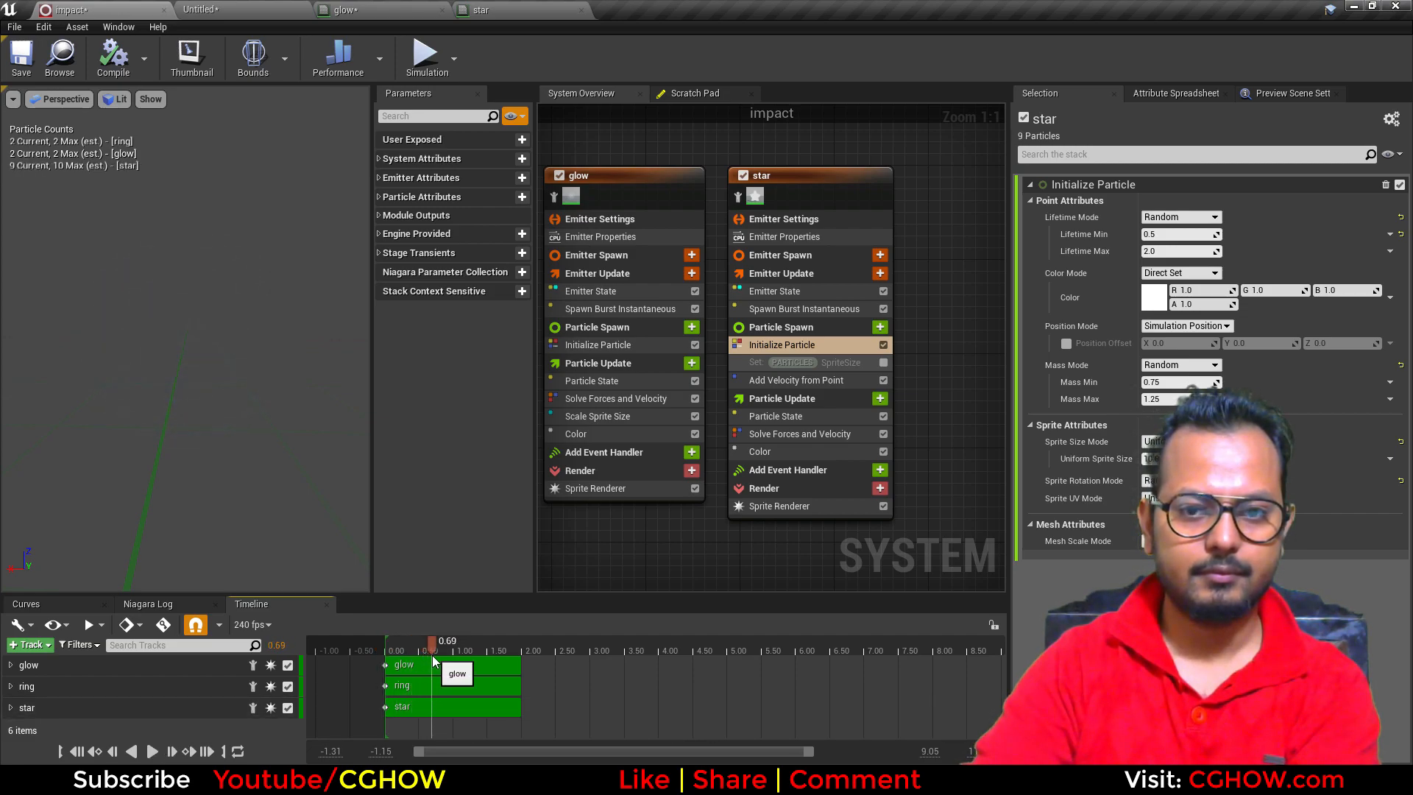
# Step: Add a Drag module to star's Particle Update and resolve its dependency by moving it before Solve Forces and Velocity
pyautogui.click(880, 398)
pyautogui.write('drag')
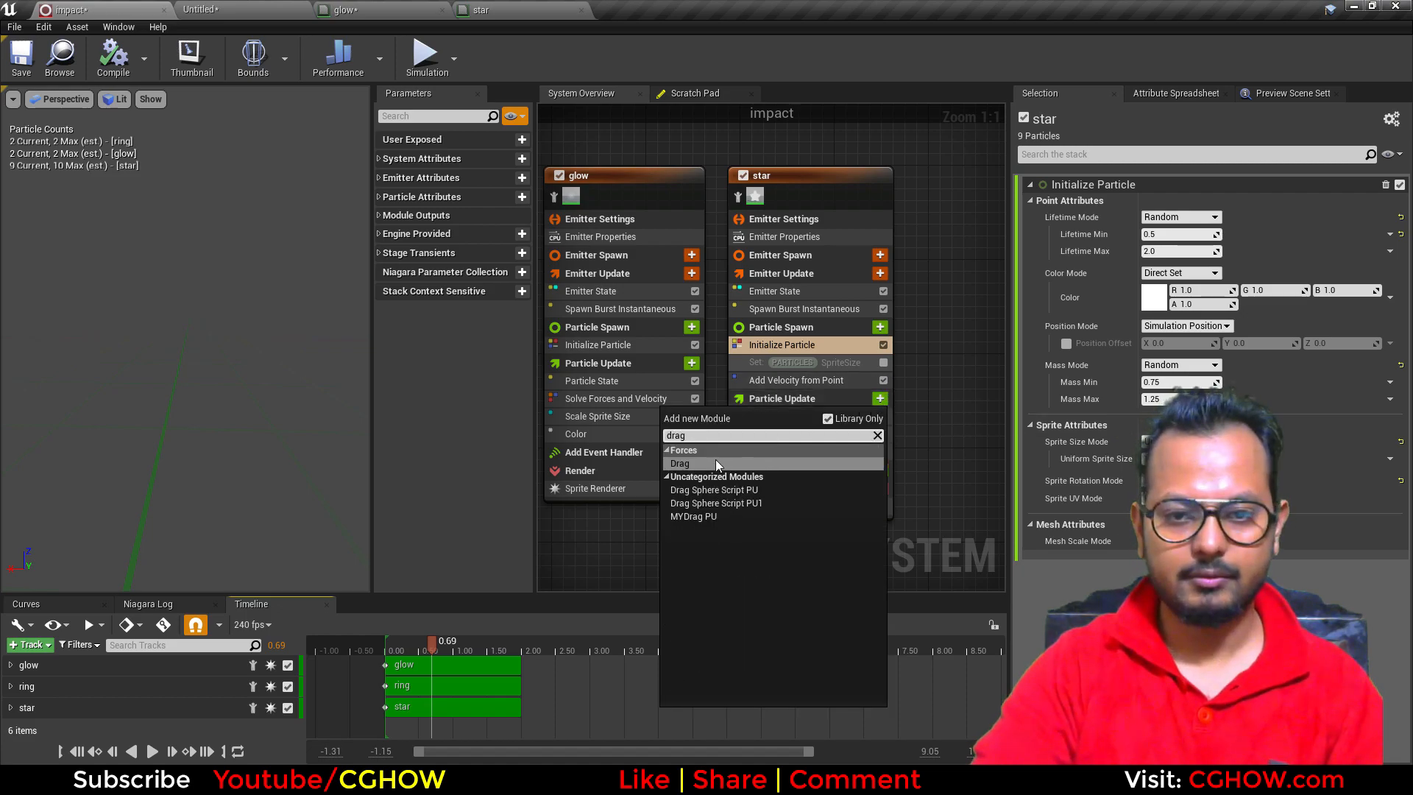
pyautogui.click(715, 463)
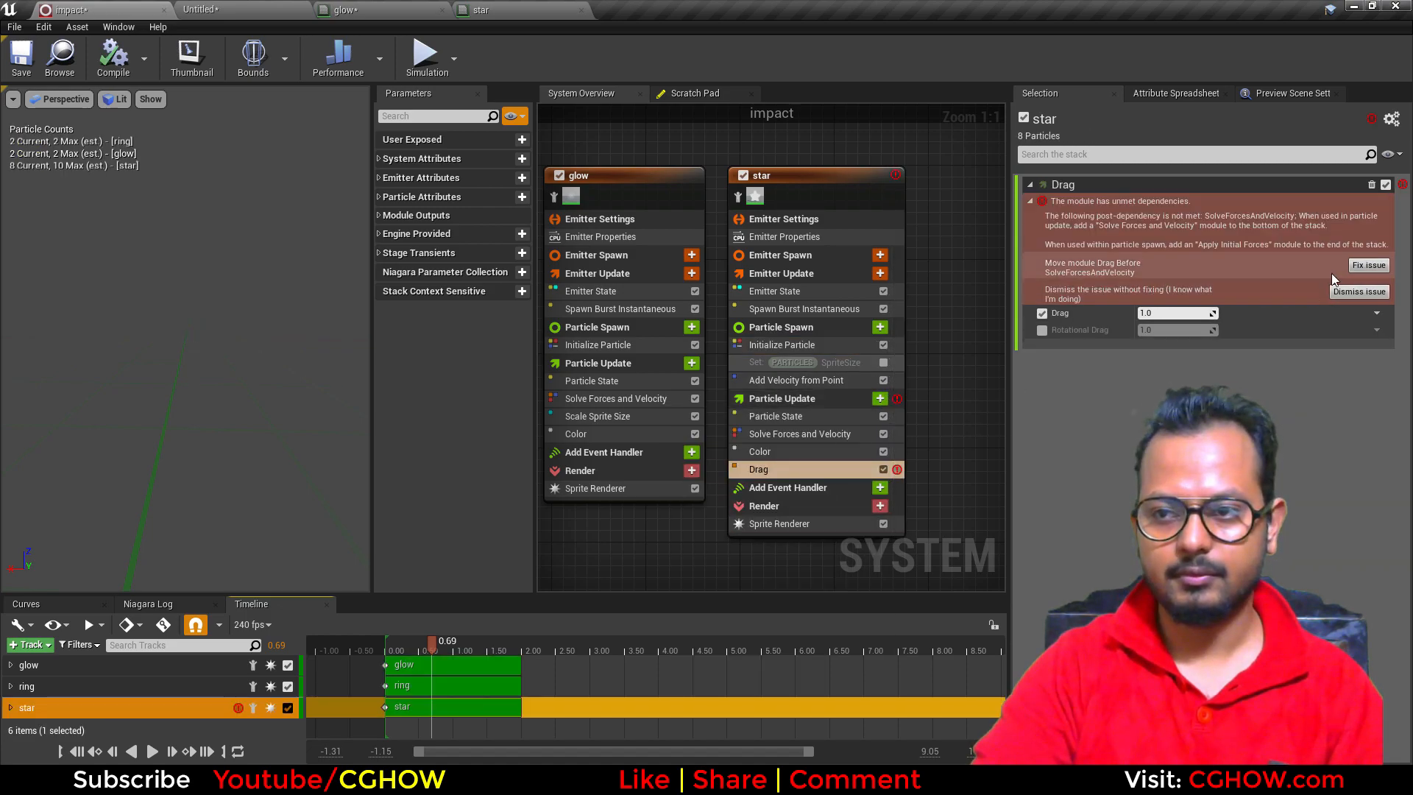
pyautogui.click(1348, 267)
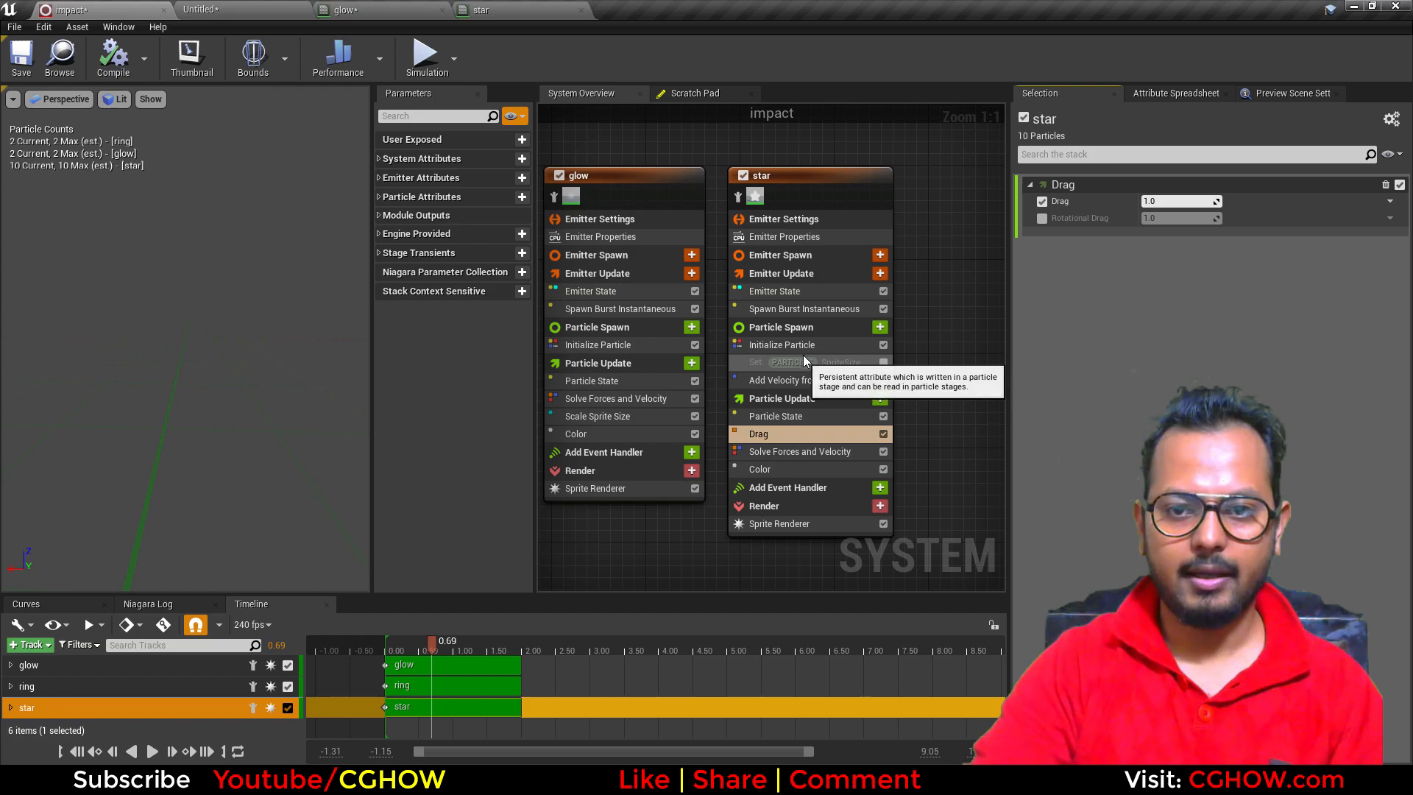
# Step: Add a Sphere Location module with a sphere radius of 10 to star's Particle Spawn and play the effect
pyautogui.click(880, 327)
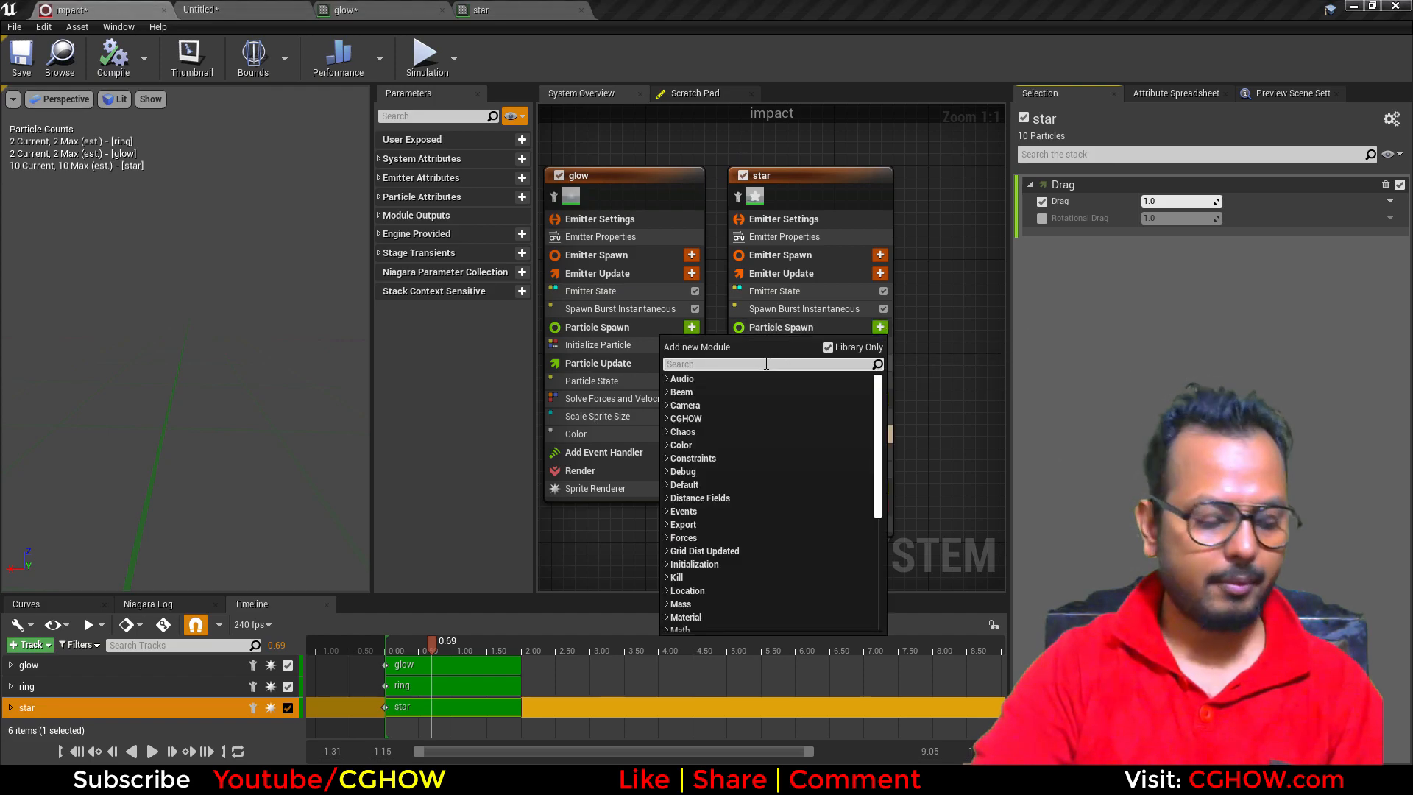
pyautogui.write('sp')
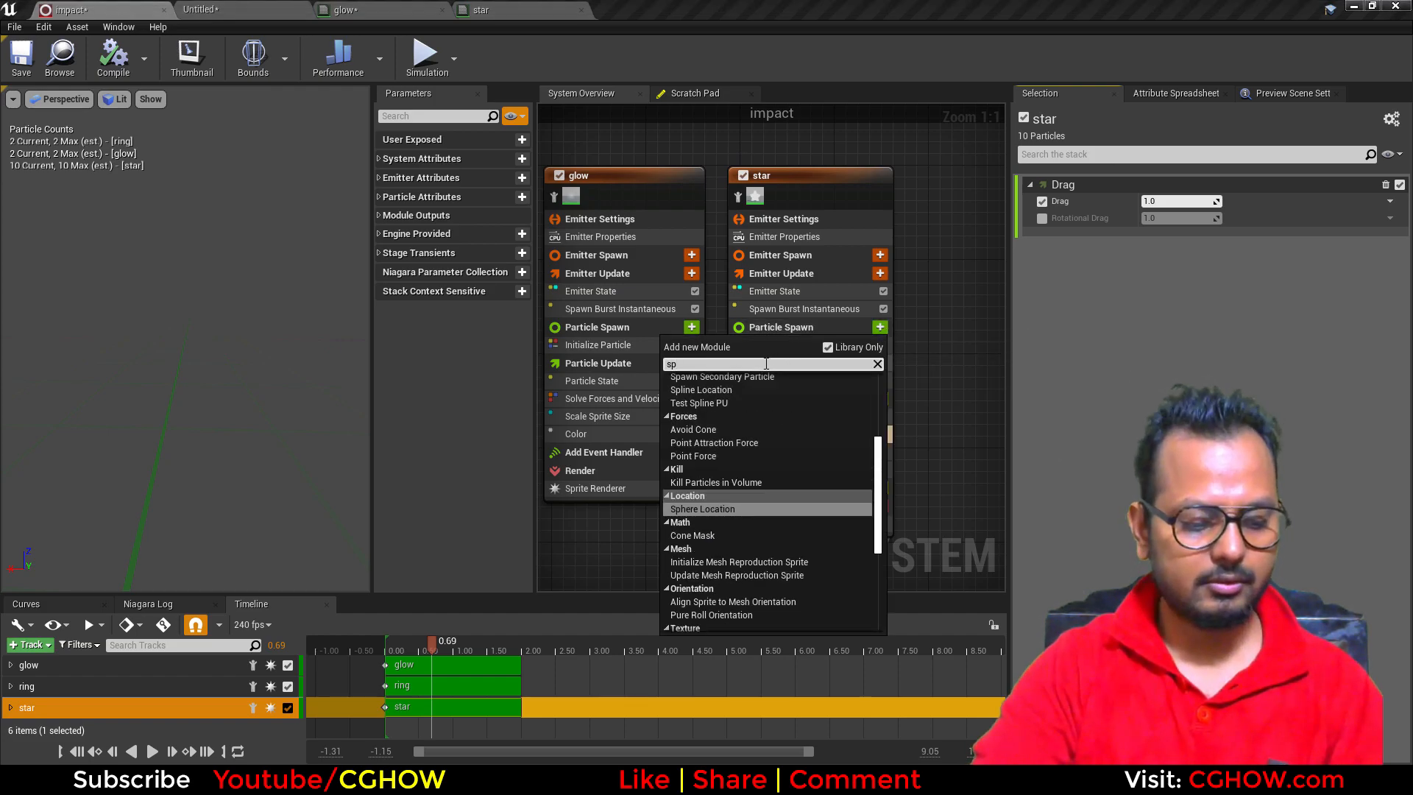
pyautogui.write('a')
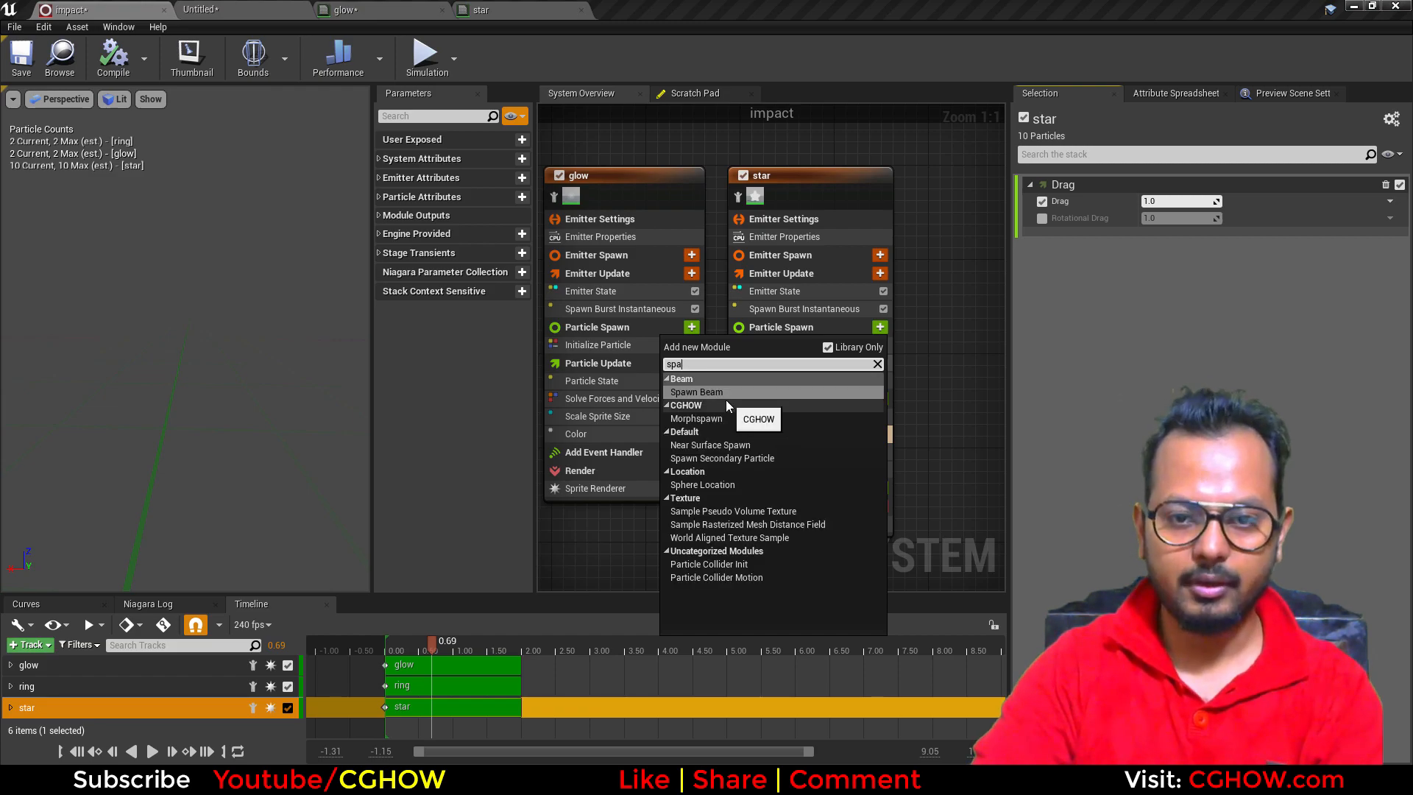
pyautogui.click(743, 486)
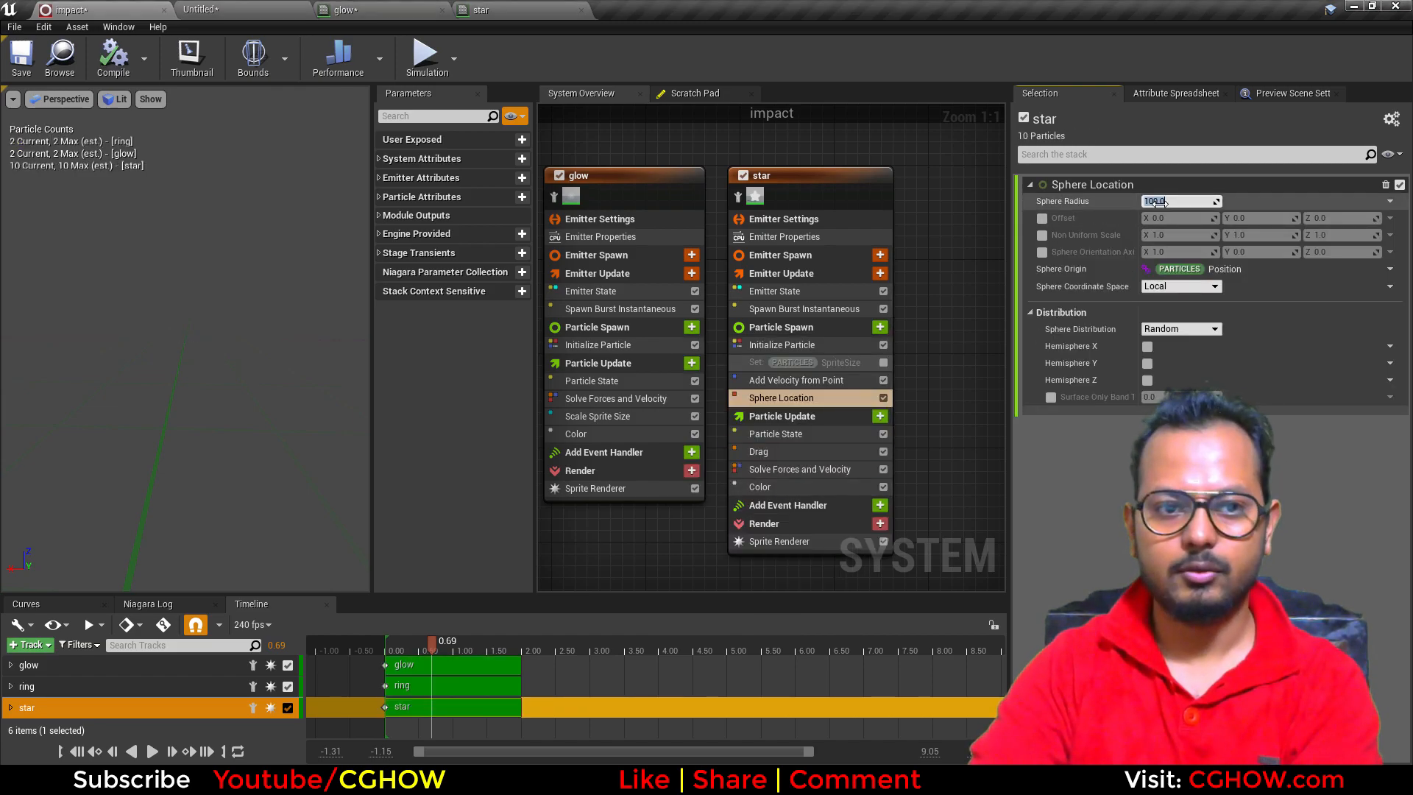
pyautogui.write('10')
pyautogui.press('Return')
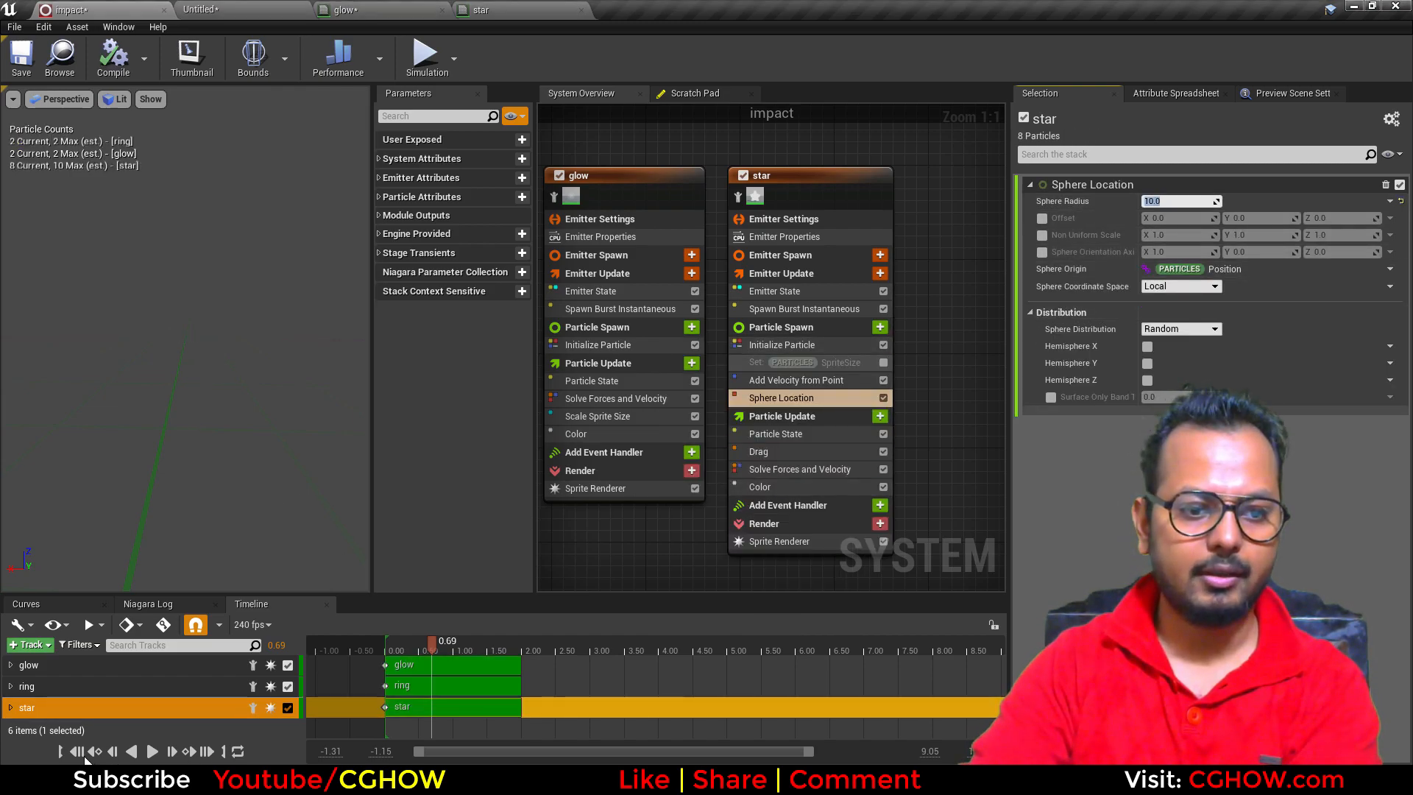
pyautogui.click(152, 751)
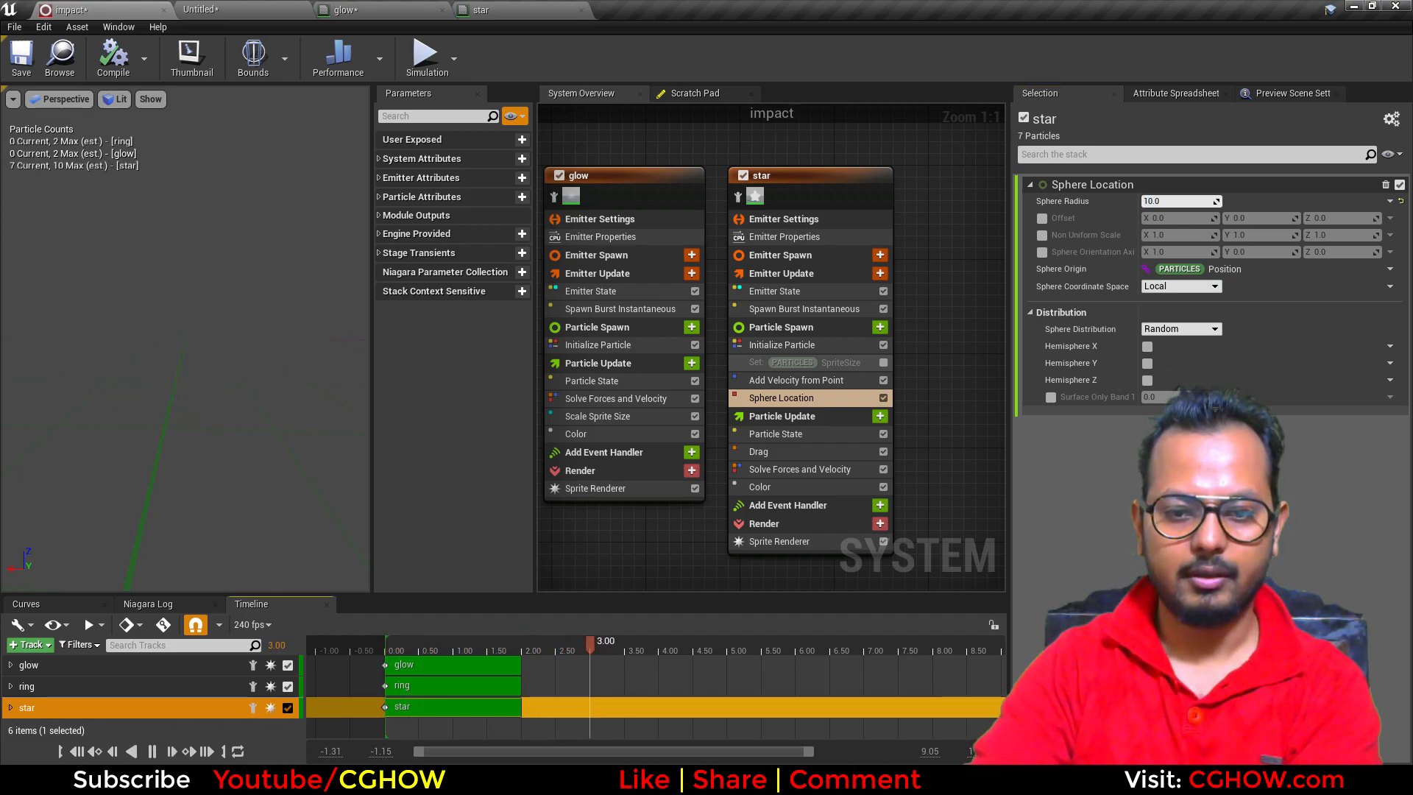
# Step: Scrub the reference hammer-hit GIF in the browser, then return to Unreal Engine and replay the effect for comparison
pyautogui.hotkey('alt', 'Tab')
pyautogui.moveTo(398, 650); pyautogui.dragTo(506, 650)
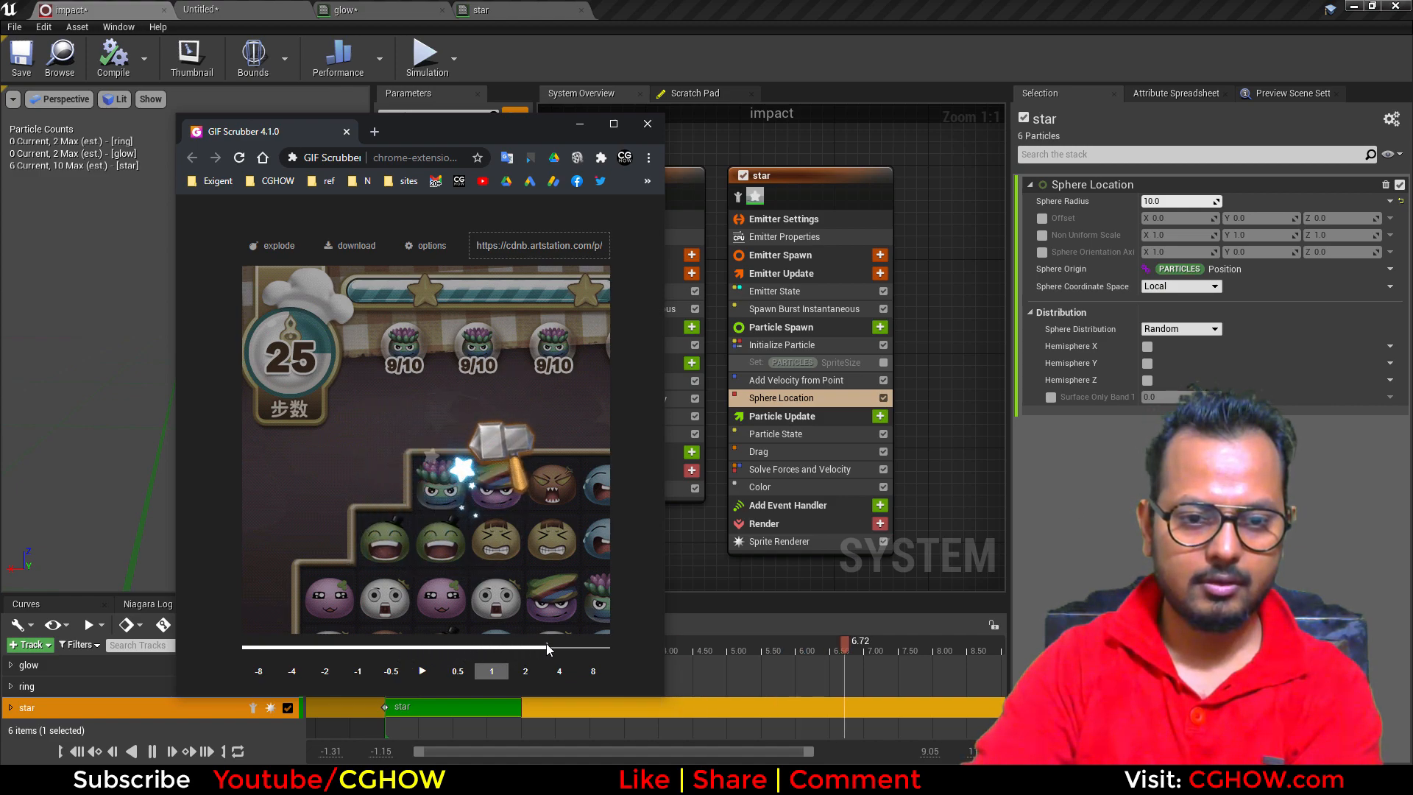
pyautogui.click(580, 125)
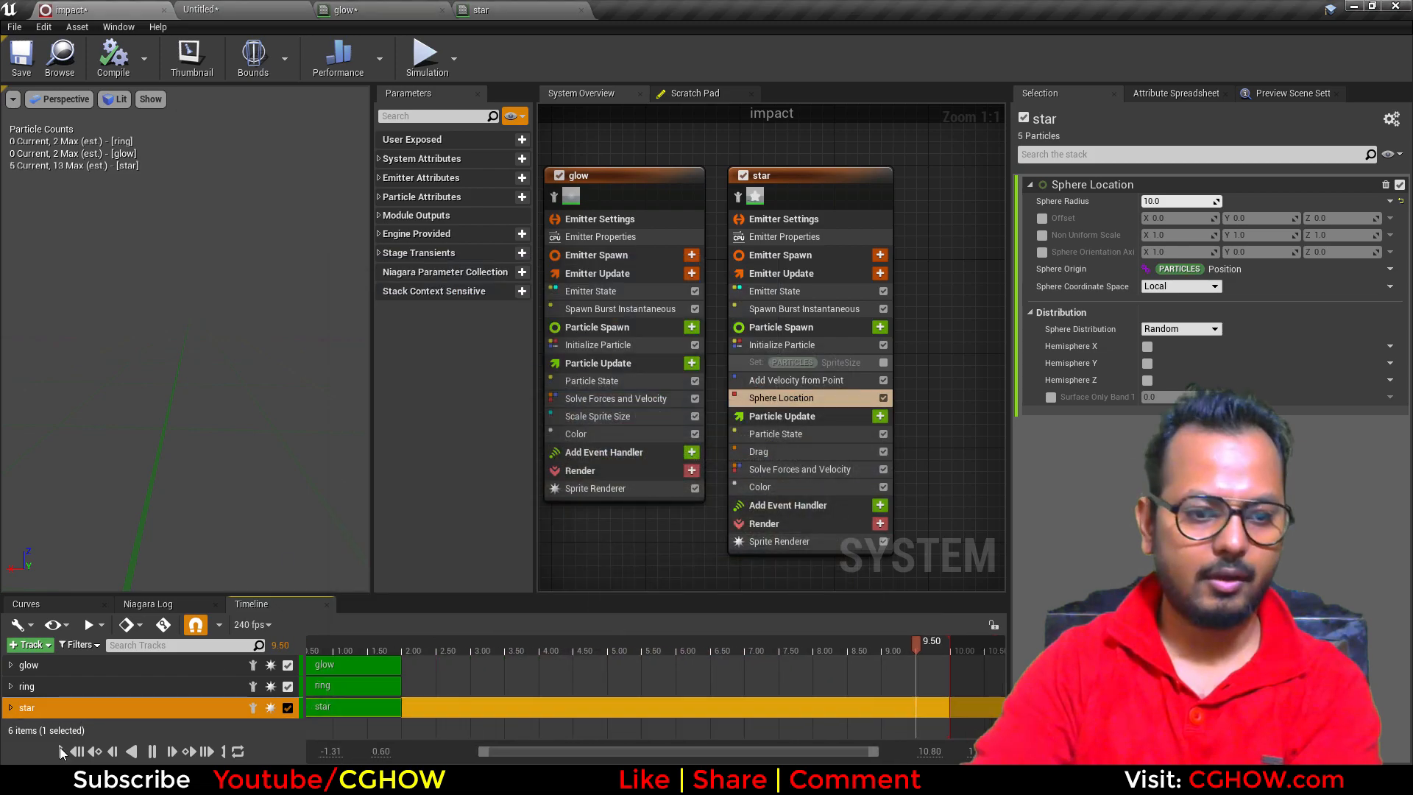
pyautogui.click(147, 751)
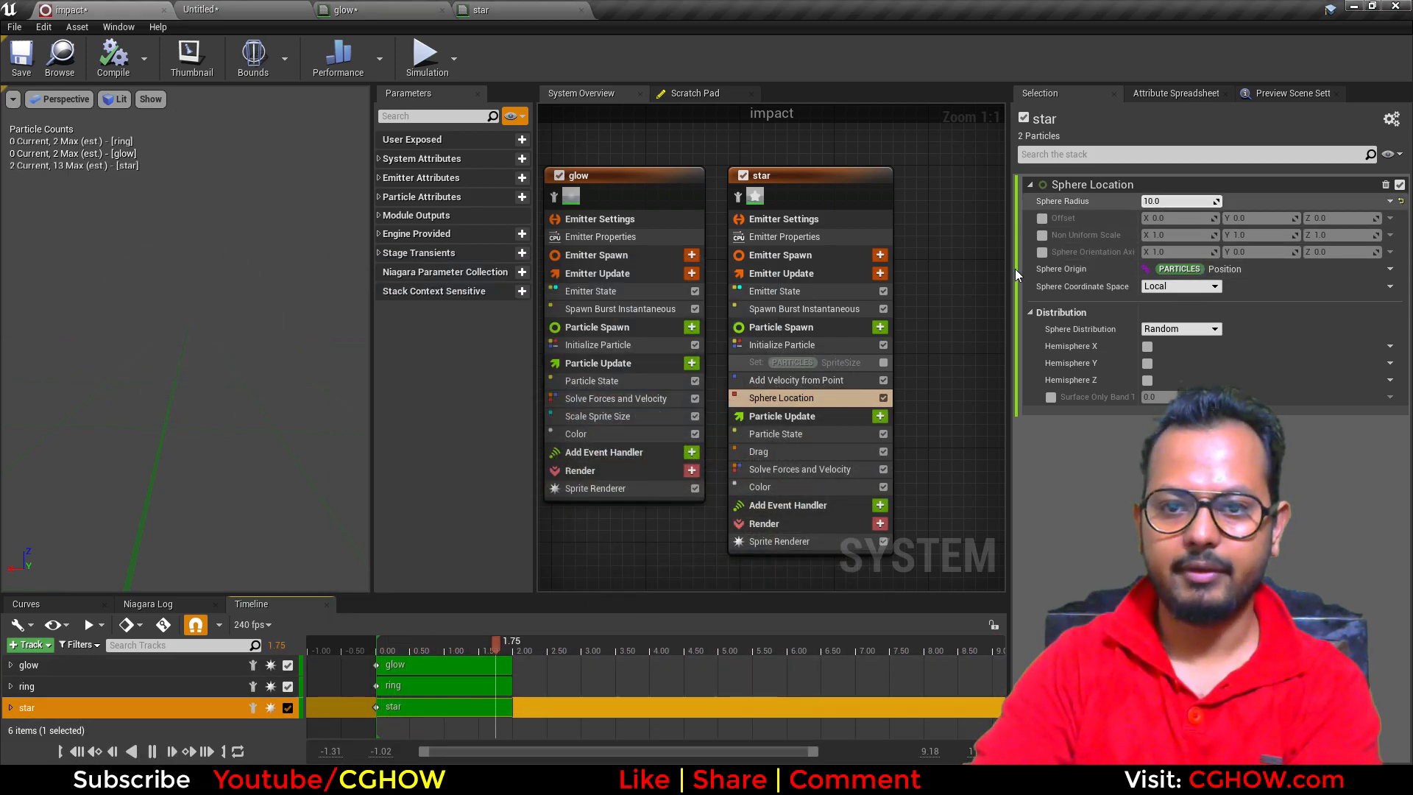
# Step: Set star's random lifetime in Initialize Particle to a maximum of 3.0 and a minimum of 1.0, trying a 2.0 minimum first
pyautogui.click(782, 345)
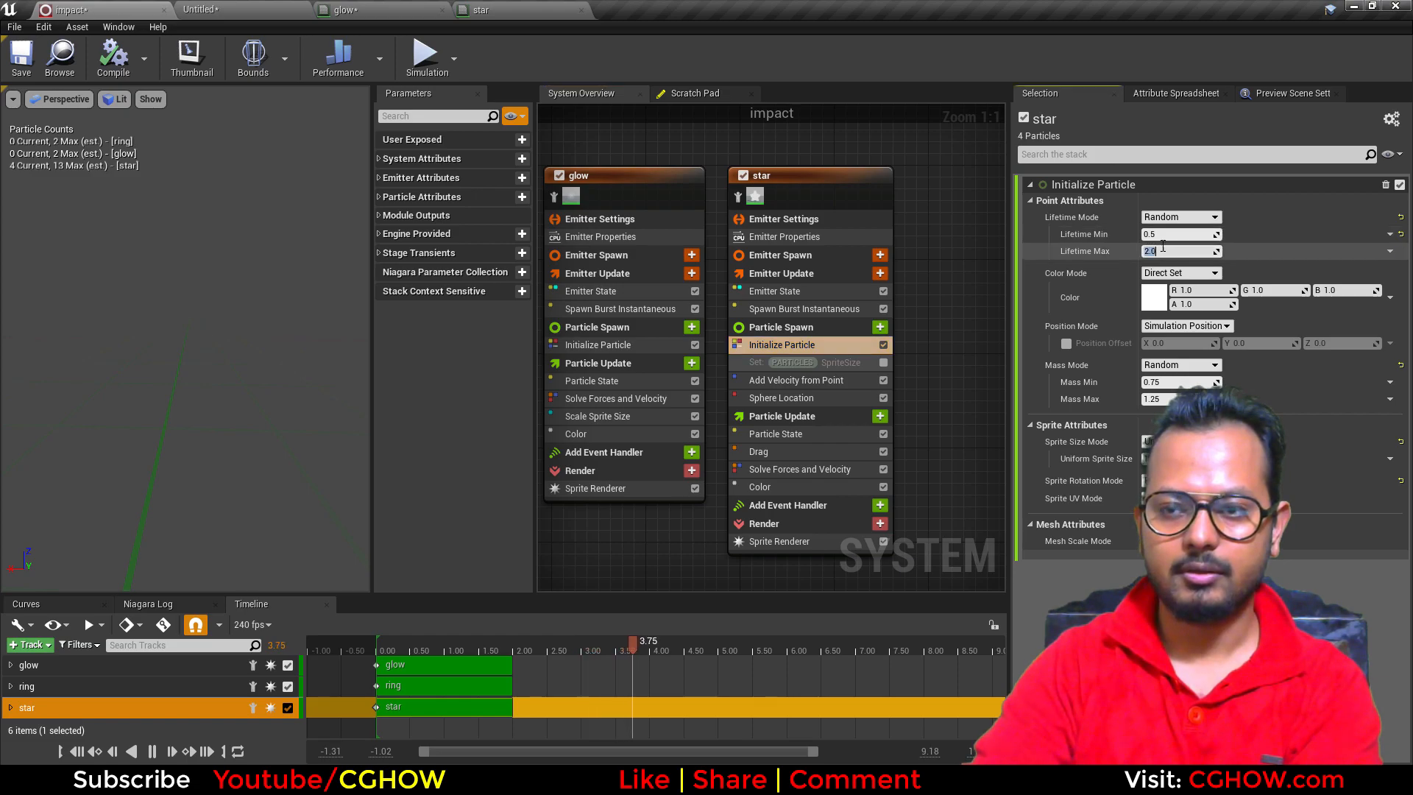
pyautogui.write('3')
pyautogui.click(1170, 234)
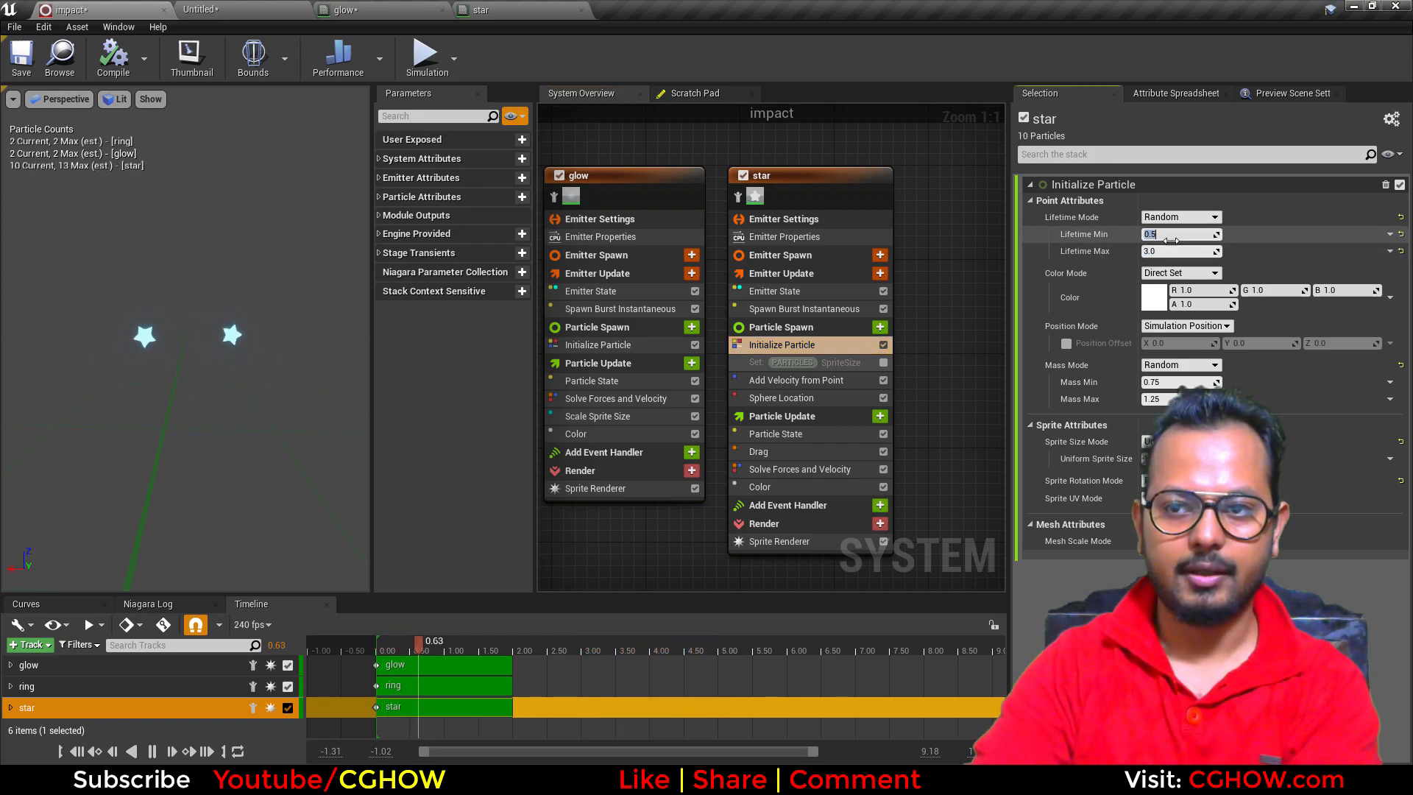
pyautogui.write('2')
pyautogui.press('Return')
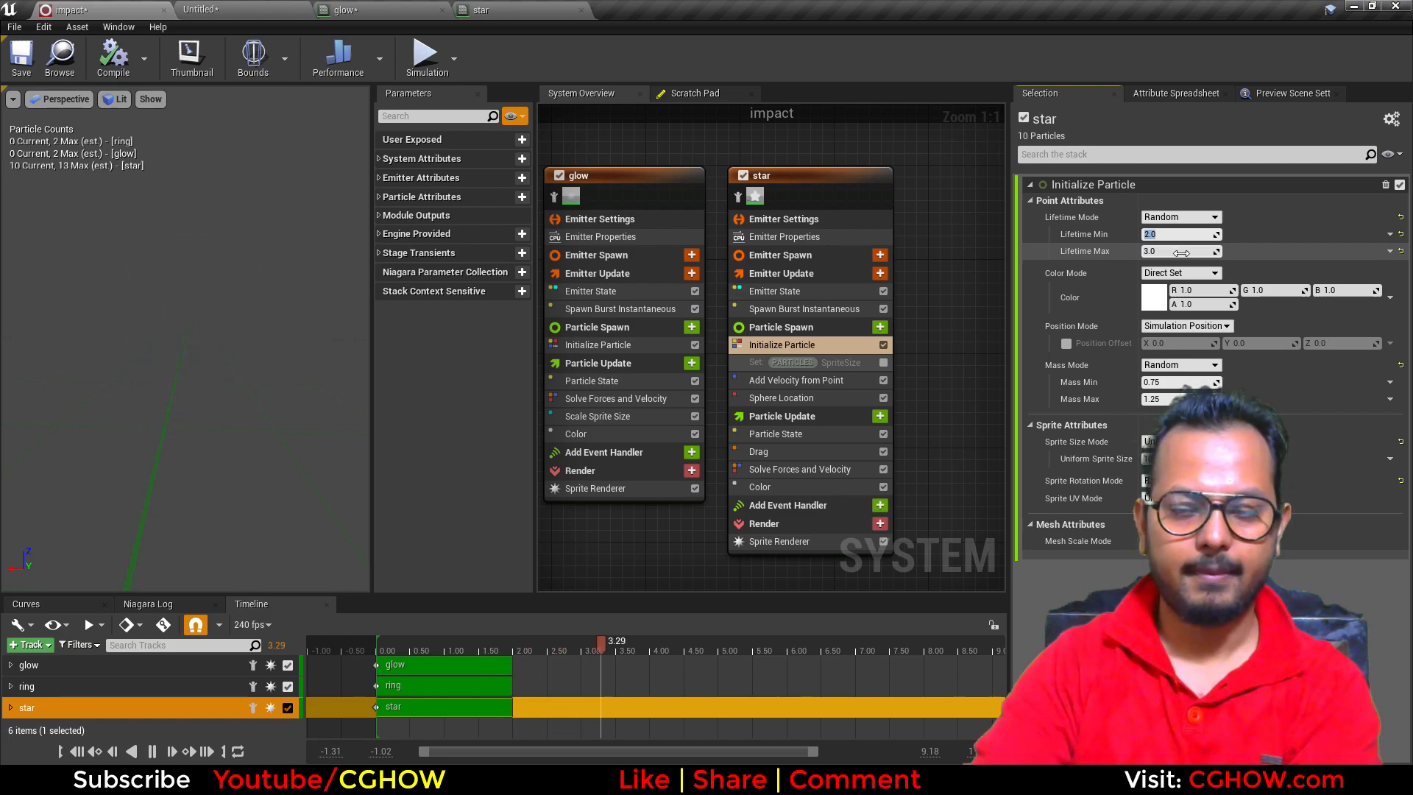
pyautogui.write('1')
pyautogui.press('Return')
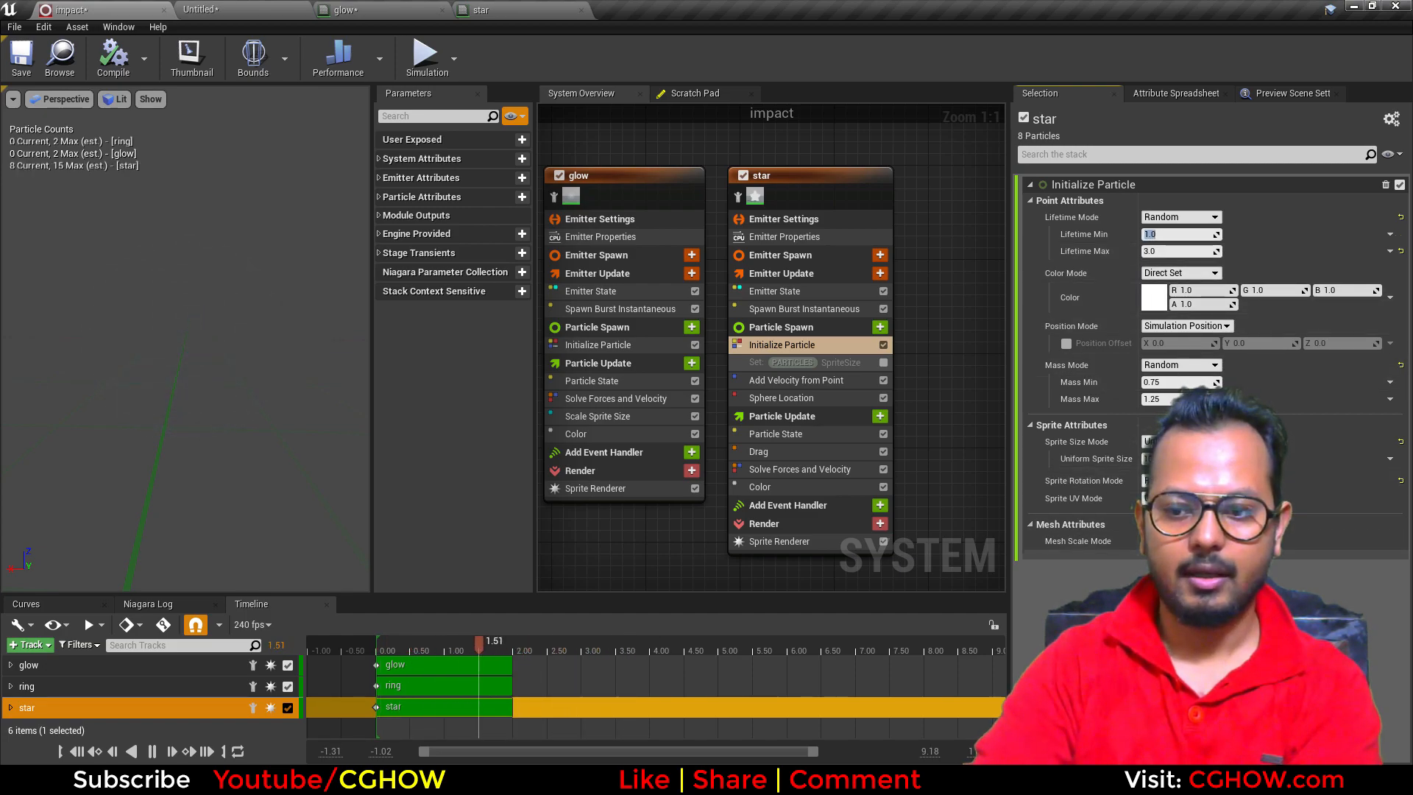
# Step: Switch to the GIF Scrubber window, examine the stars in the reference animation, and return to Unreal Engine
pyautogui.hotkey('alt', 'Tab')
pyautogui.moveTo(413, 648); pyautogui.dragTo(512, 641)
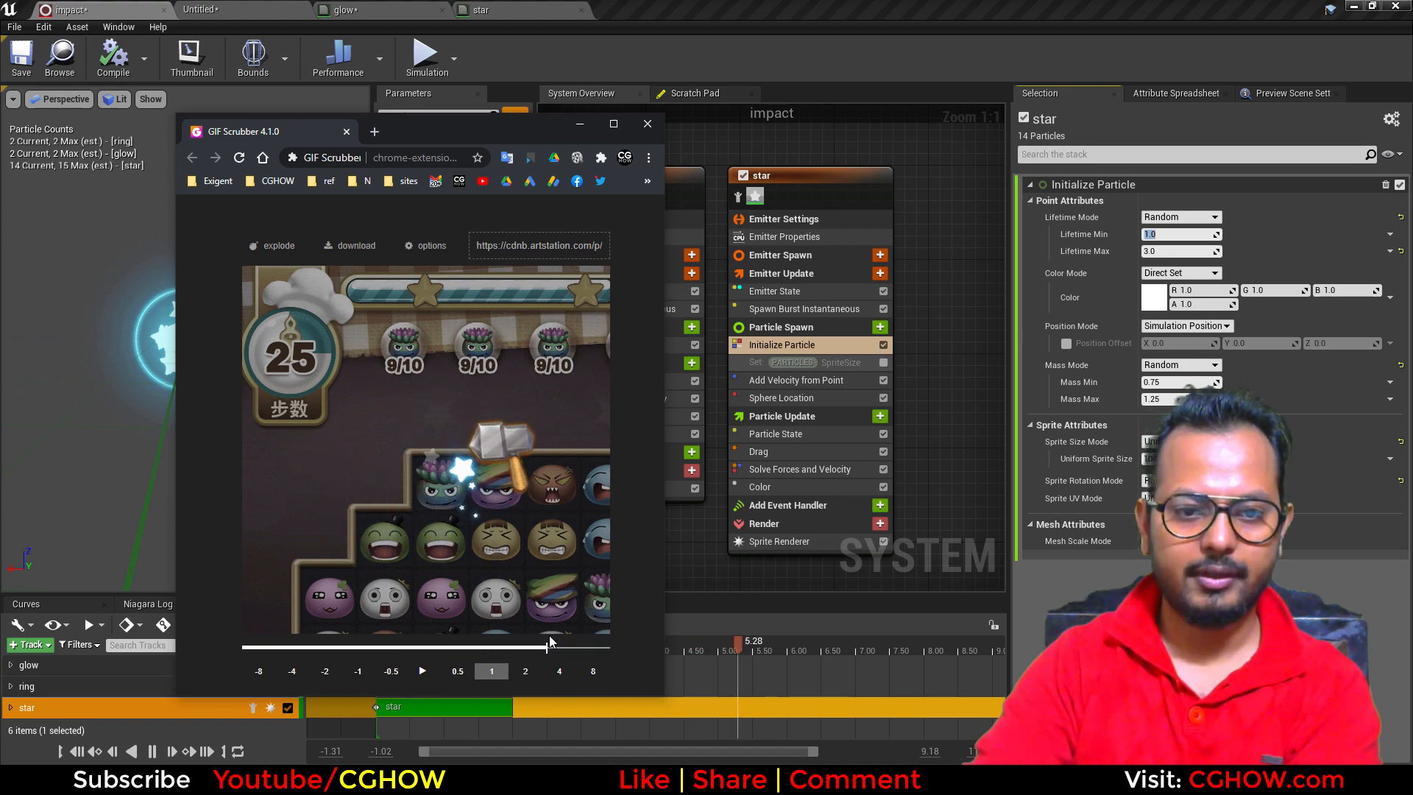
pyautogui.click(758, 150)
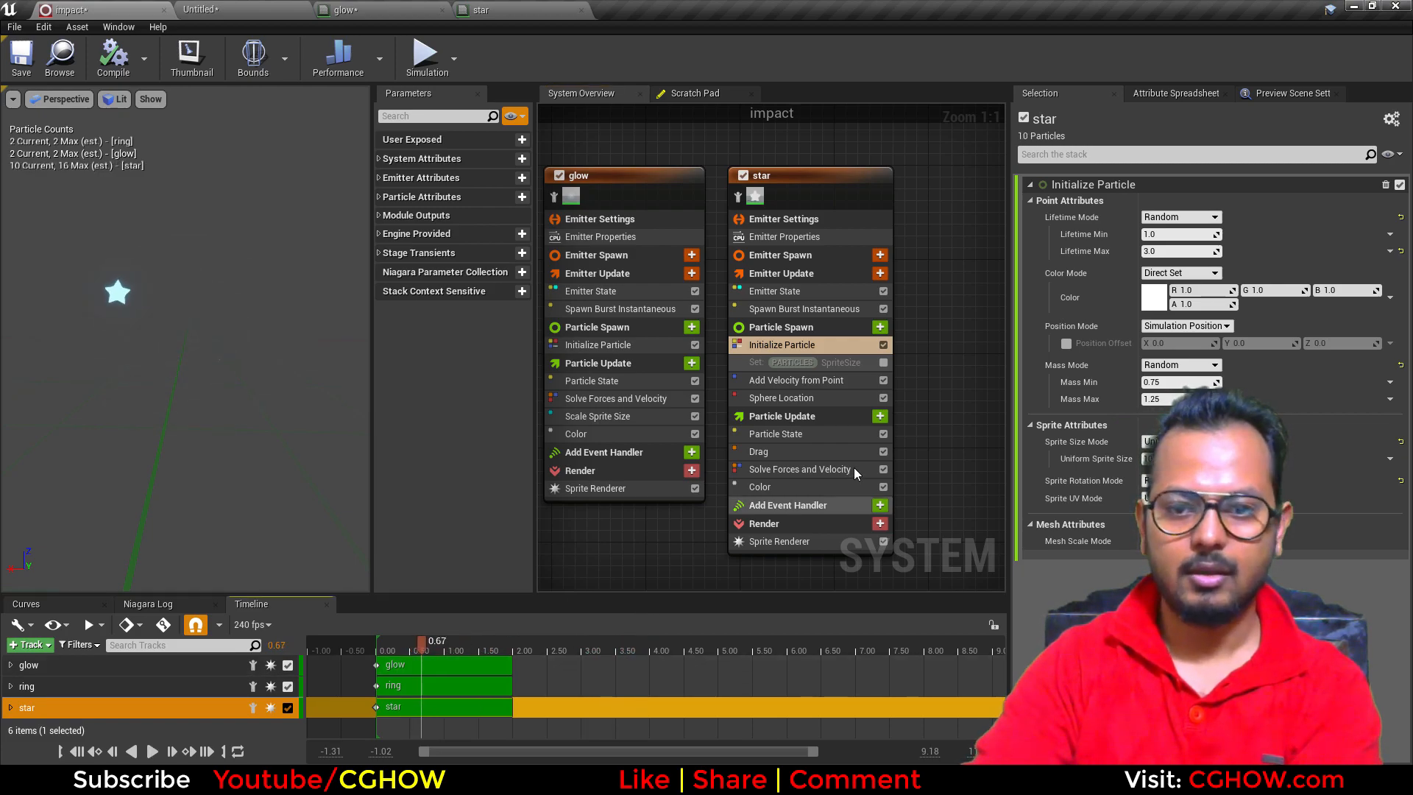
# Step: Set the end opacity key of star's Color curve to 0 and replay the effect to check the fade
pyautogui.click(780, 486)
pyautogui.click(1380, 319)
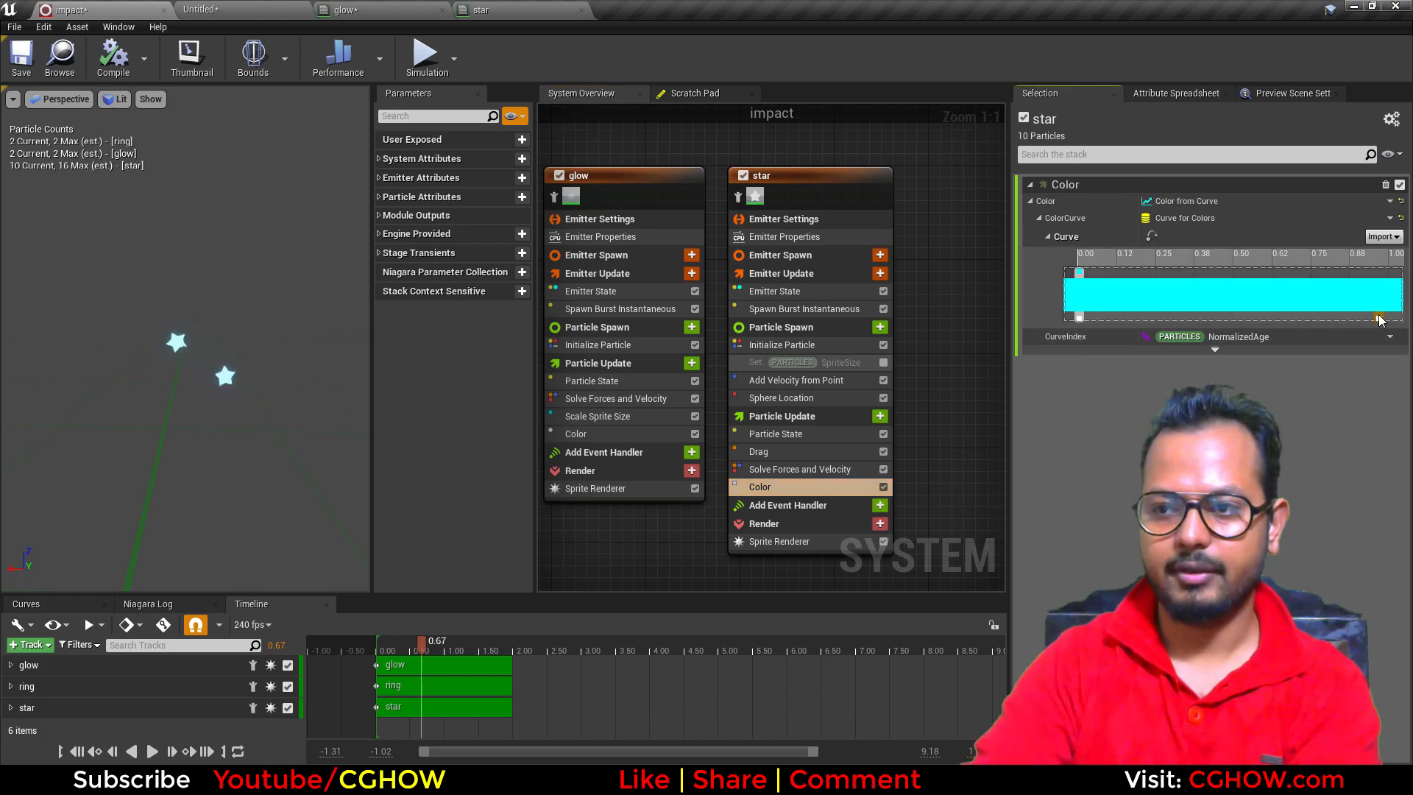
pyautogui.doubleClick(1380, 321)
pyautogui.write('0')
pyautogui.press('Return')
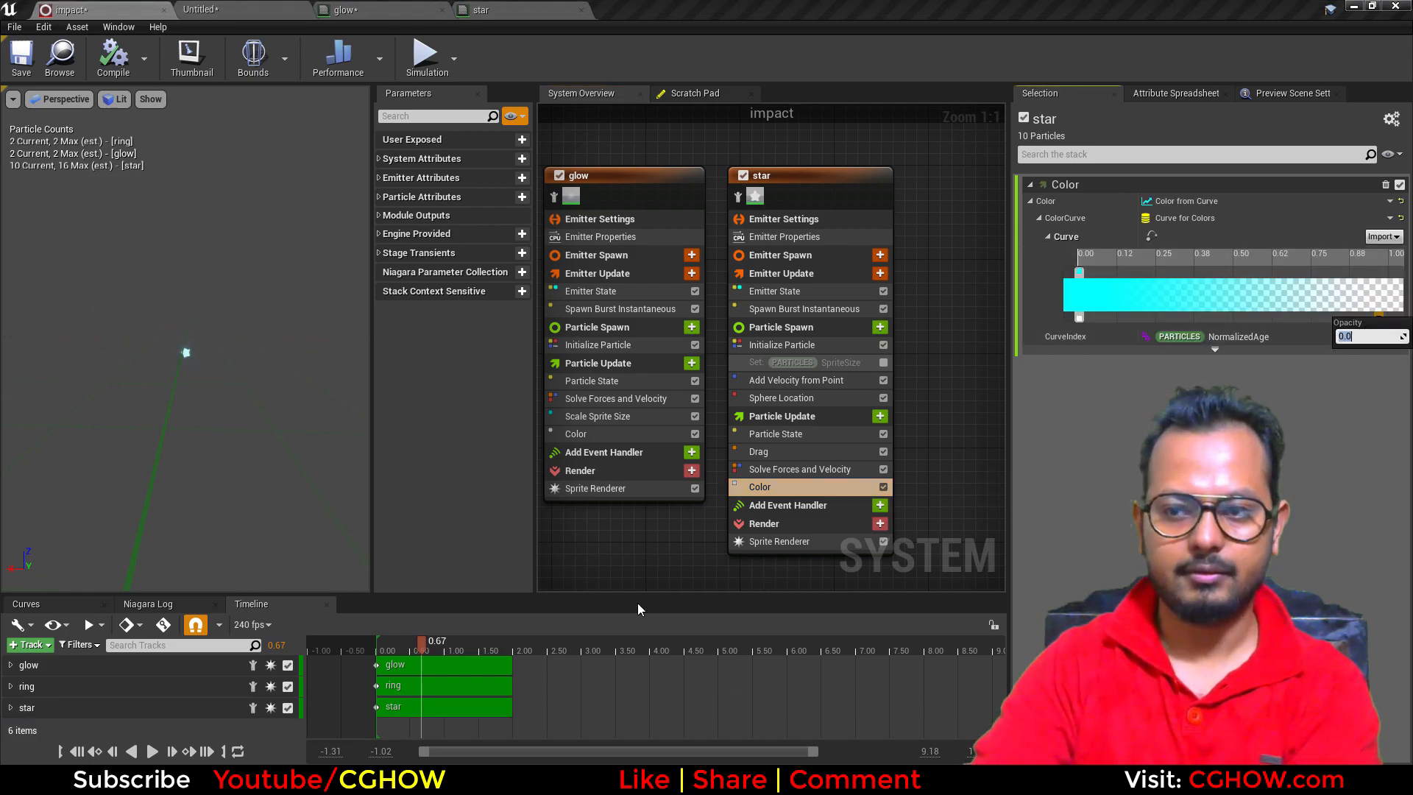
pyautogui.click(151, 751)
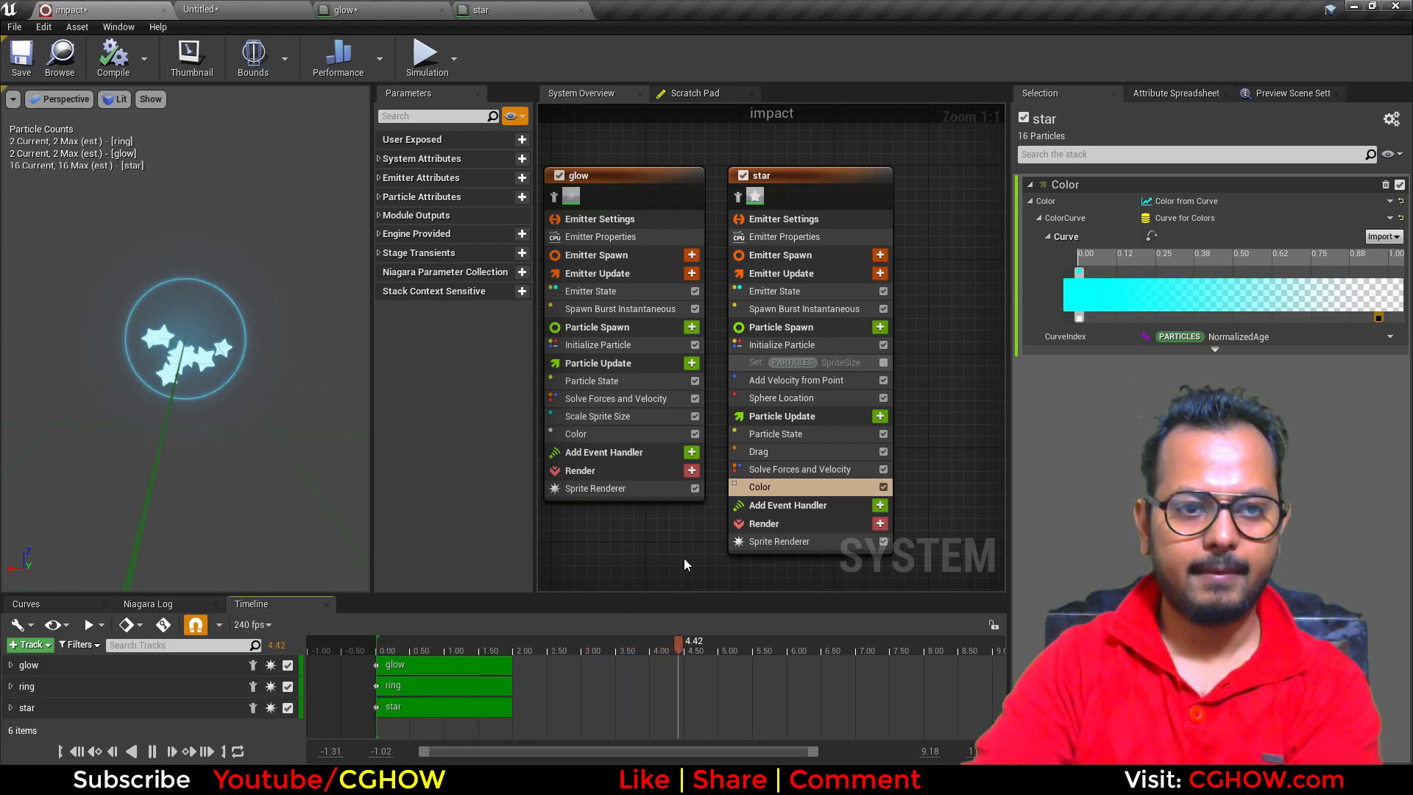
# Step: Open the star material from star's Sprite Renderer, reposition its output node and set the blend mode to Translucent
pyautogui.moveTo(790, 561); pyautogui.dragTo(793, 517, button='right')
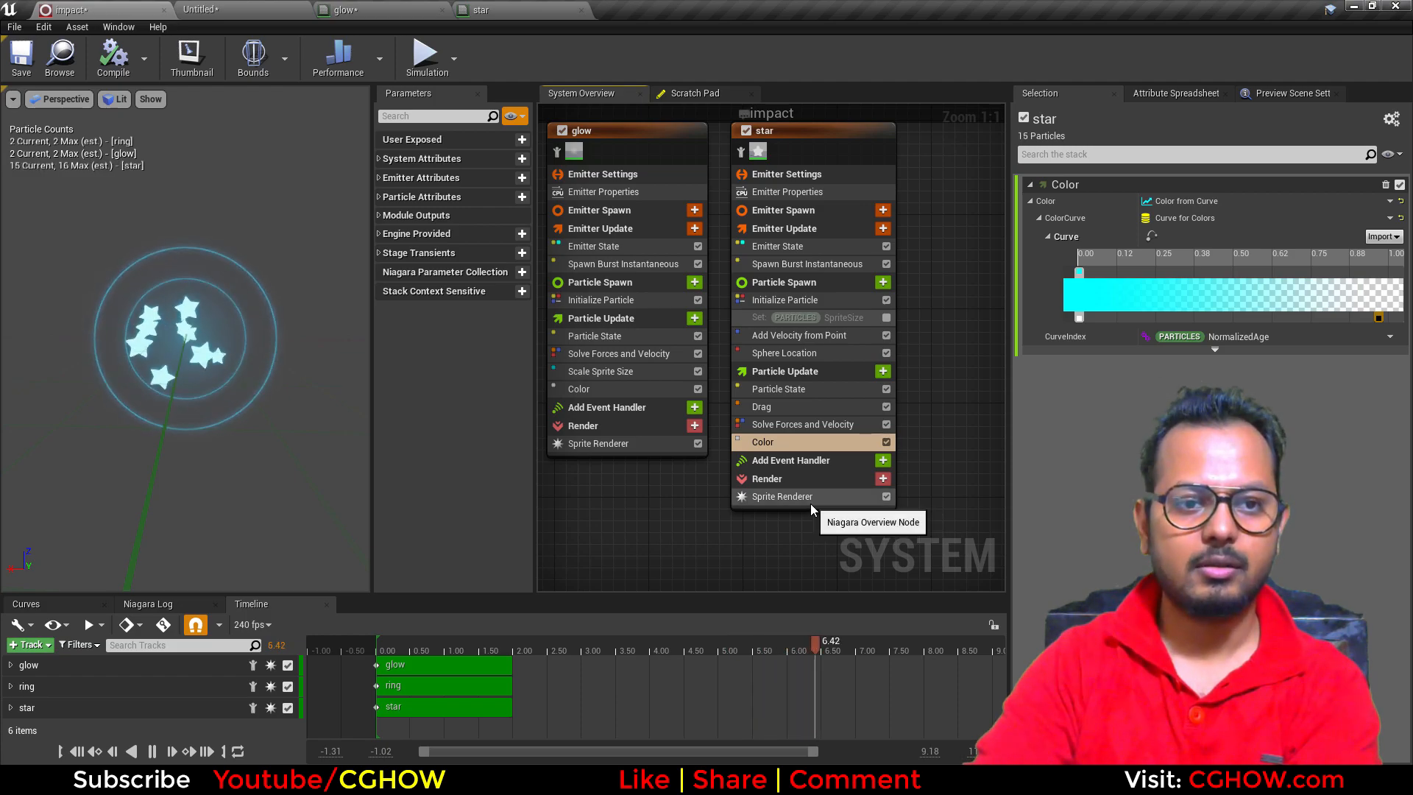
pyautogui.click(810, 504)
pyautogui.doubleClick(1166, 237)
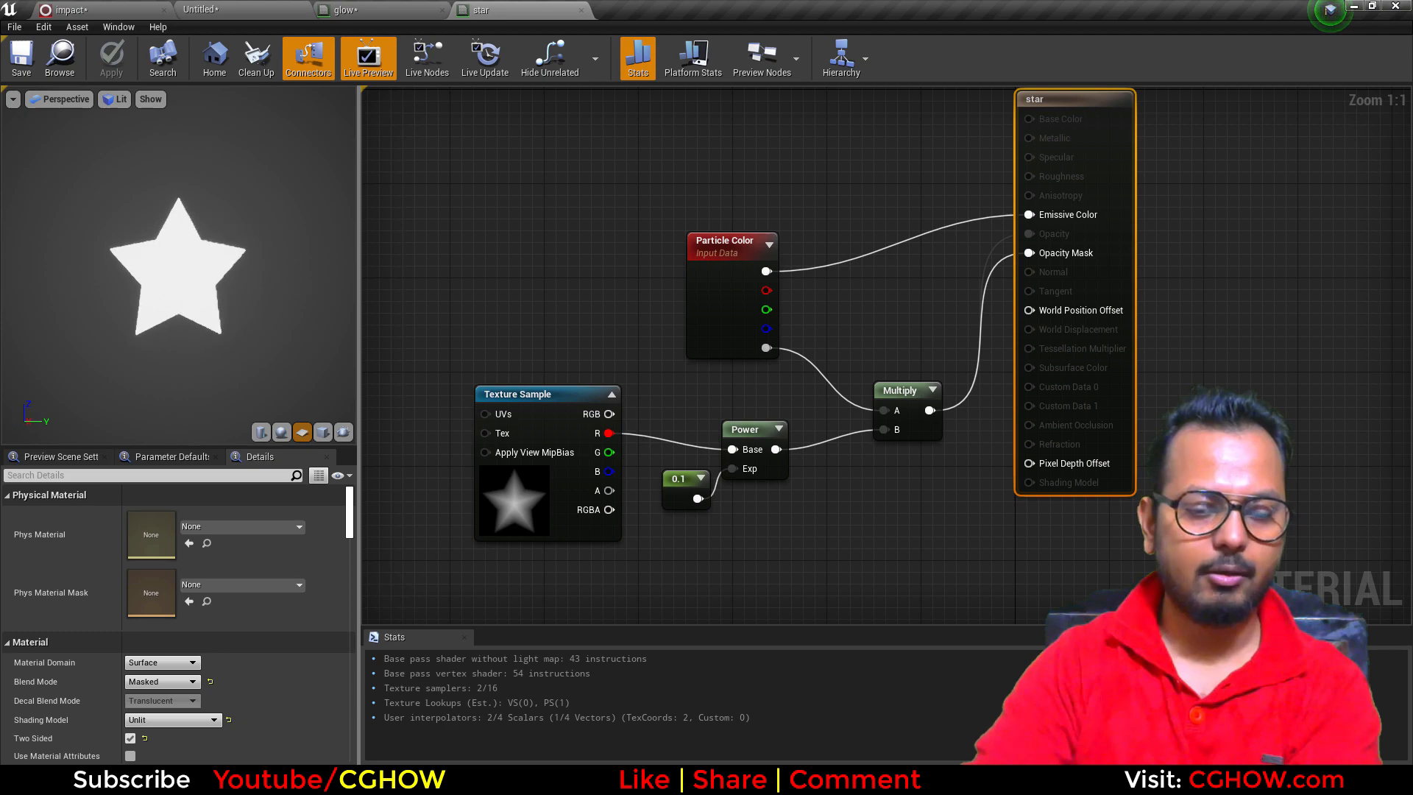
pyautogui.moveTo(1097, 253); pyautogui.dragTo(1063, 307)
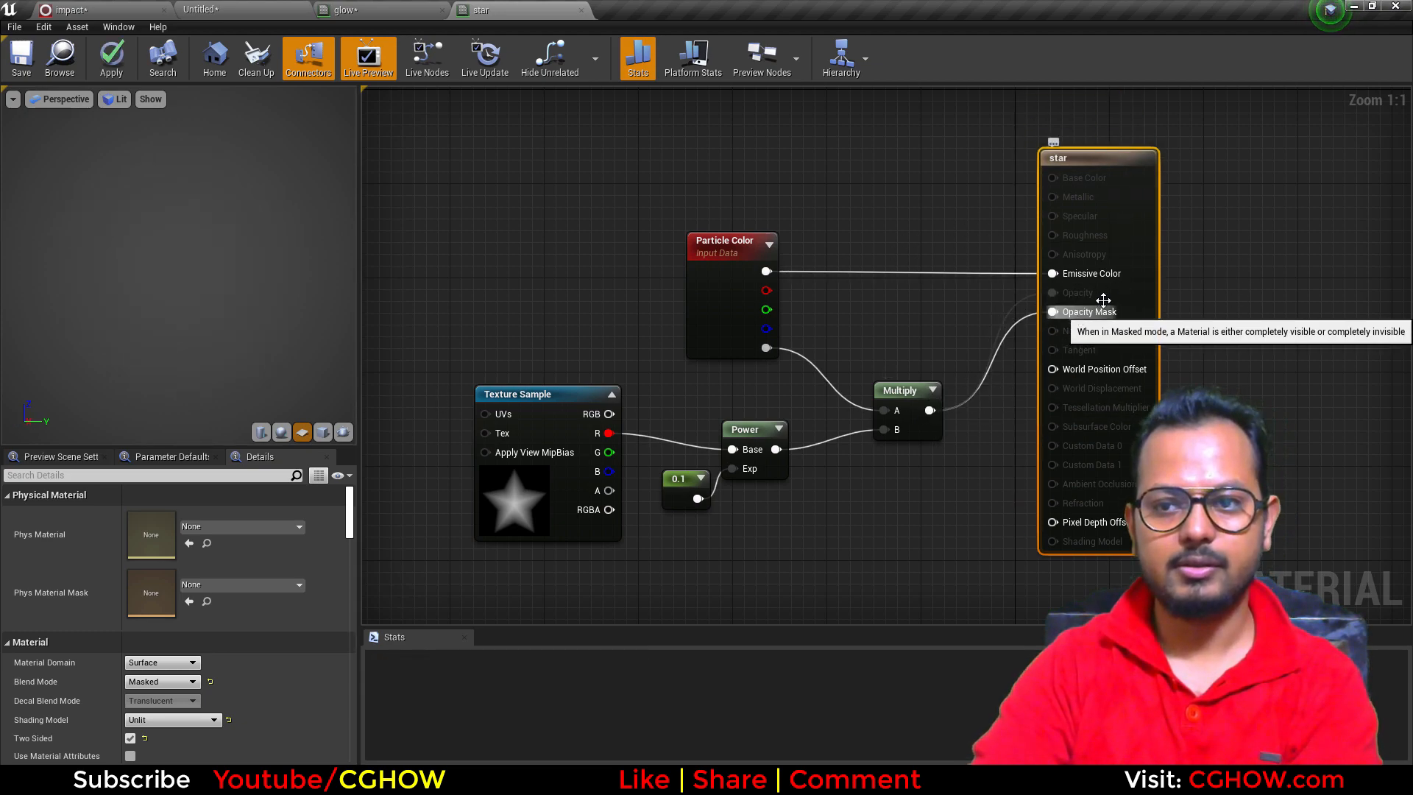
pyautogui.click(176, 681)
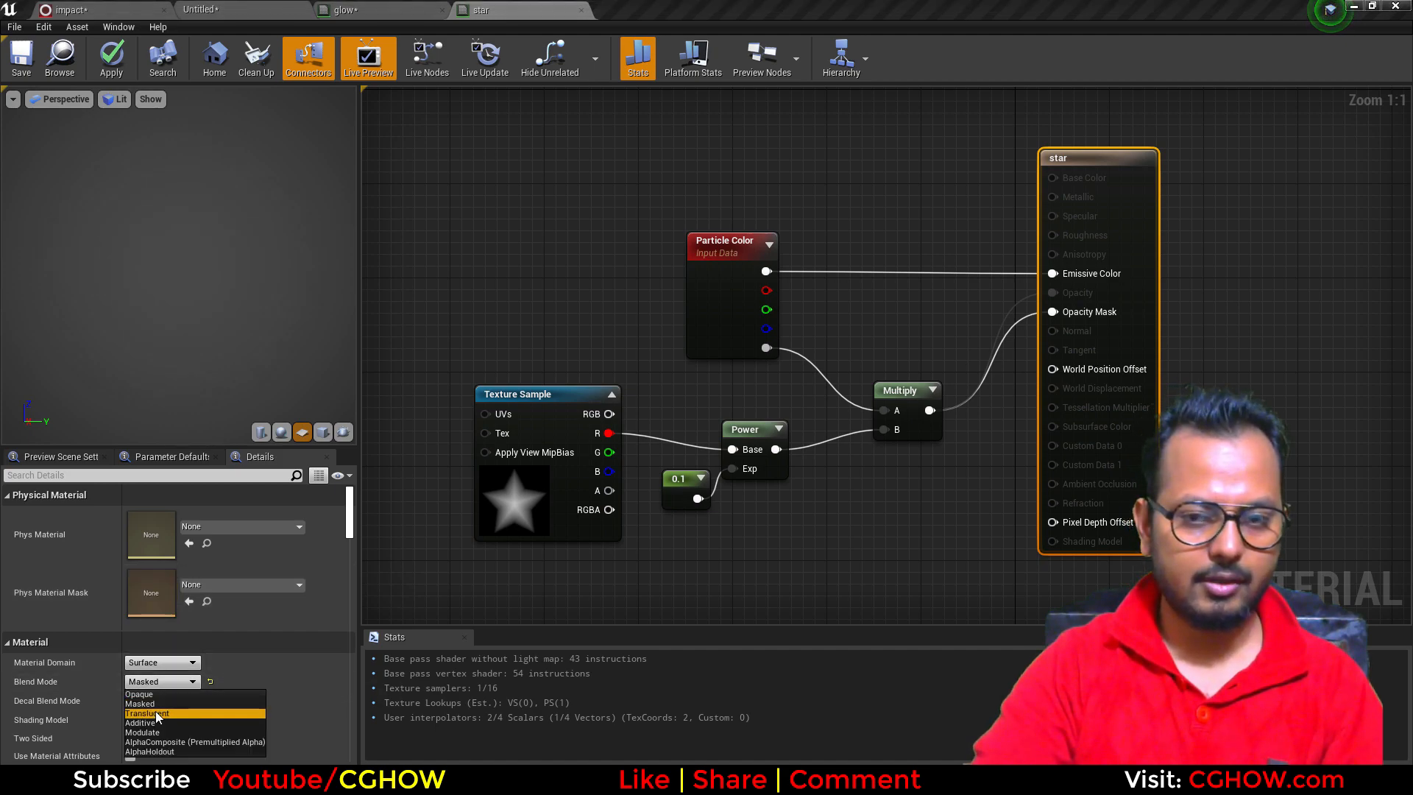
pyautogui.click(158, 705)
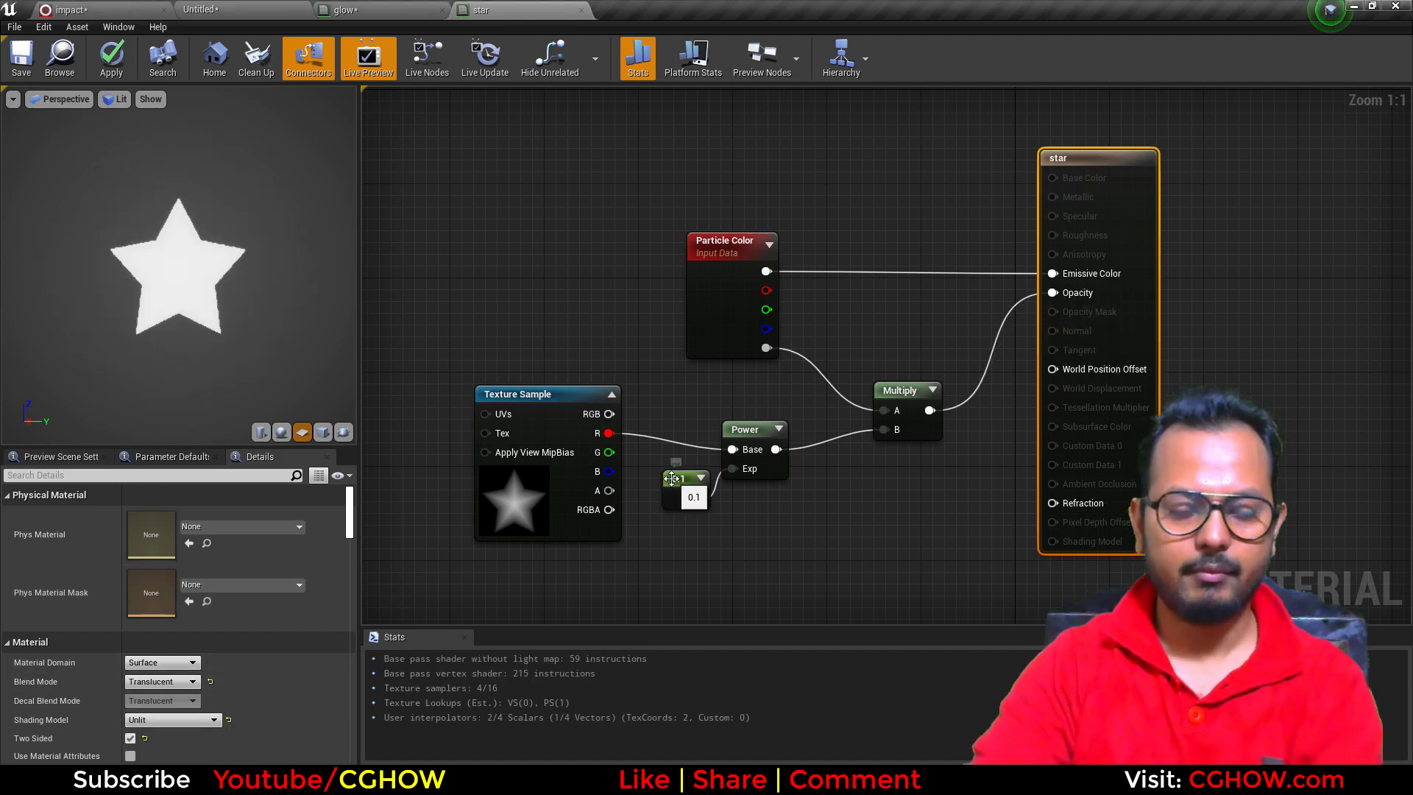
# Step: Insert a Multiply node with Const B set to 10 between the Power node and the final Multiply's B input
pyautogui.click(681, 482)
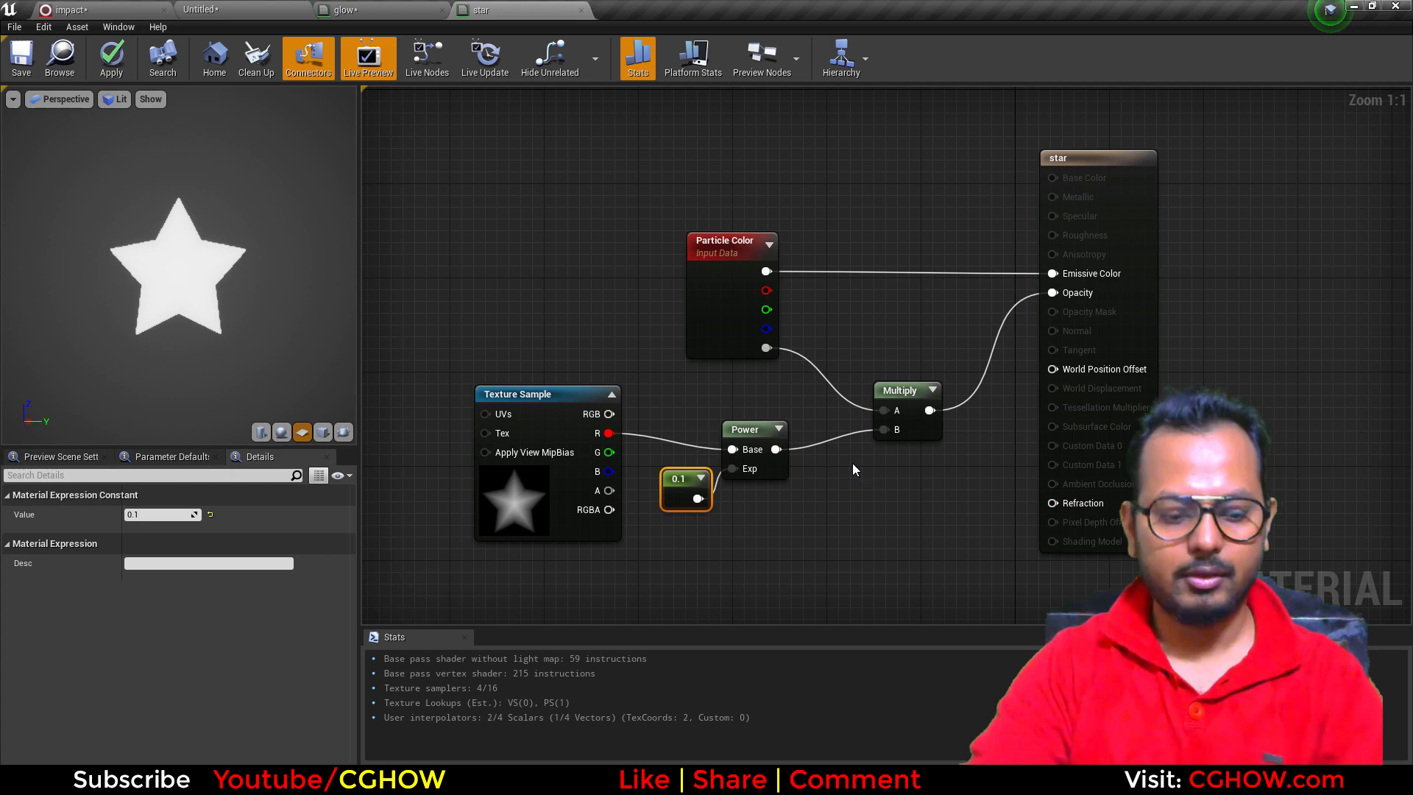
pyautogui.click(833, 467)
pyautogui.moveTo(776, 449); pyautogui.dragTo(883, 430)
pyautogui.click(158, 532)
pyautogui.write('10')
pyautogui.press('Return')
pyautogui.moveTo(889, 516); pyautogui.dragTo(864, 512)
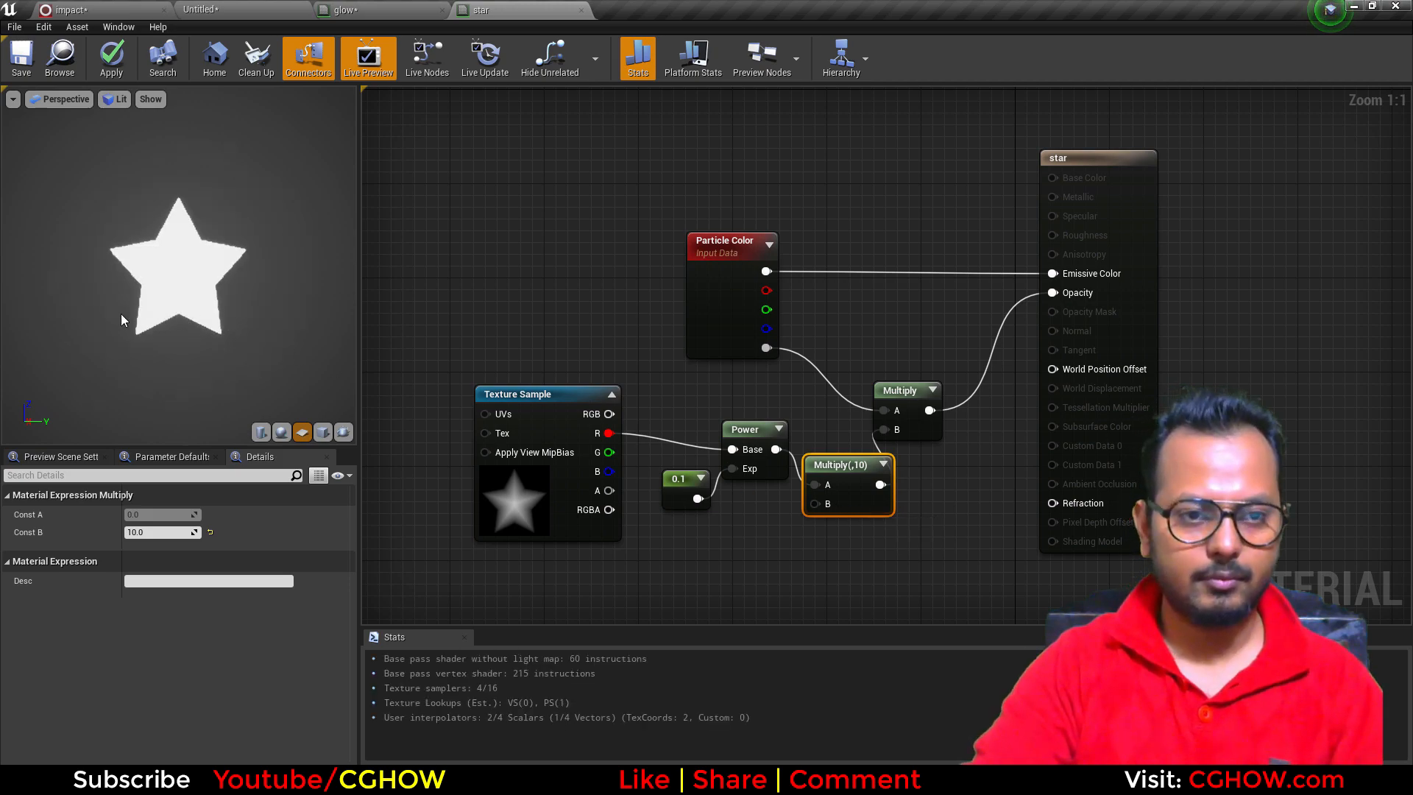
# Step: Check the star material in the preview, save it, and return to the impact Niagara system
pyautogui.scroll(3, 122, 320)
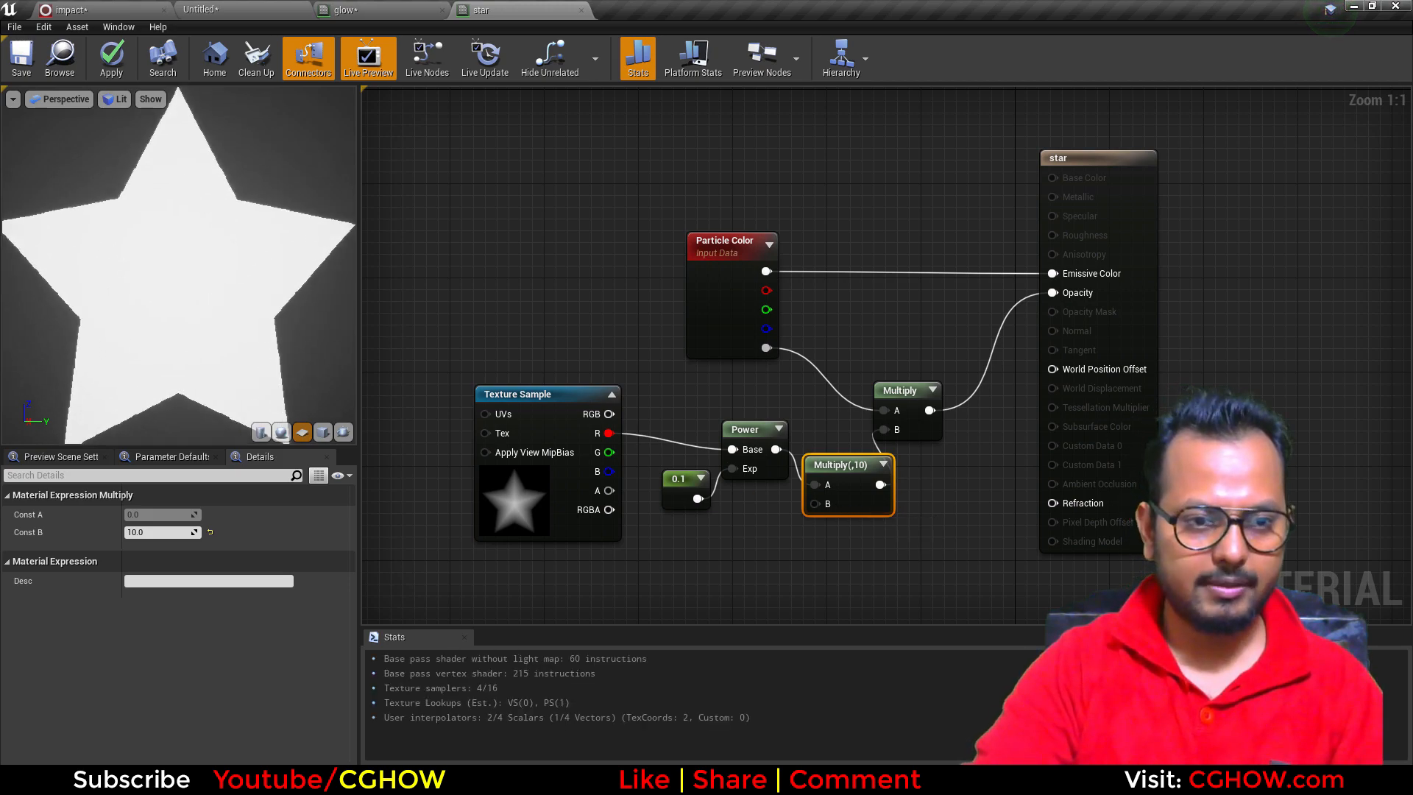
pyautogui.click(34, 78)
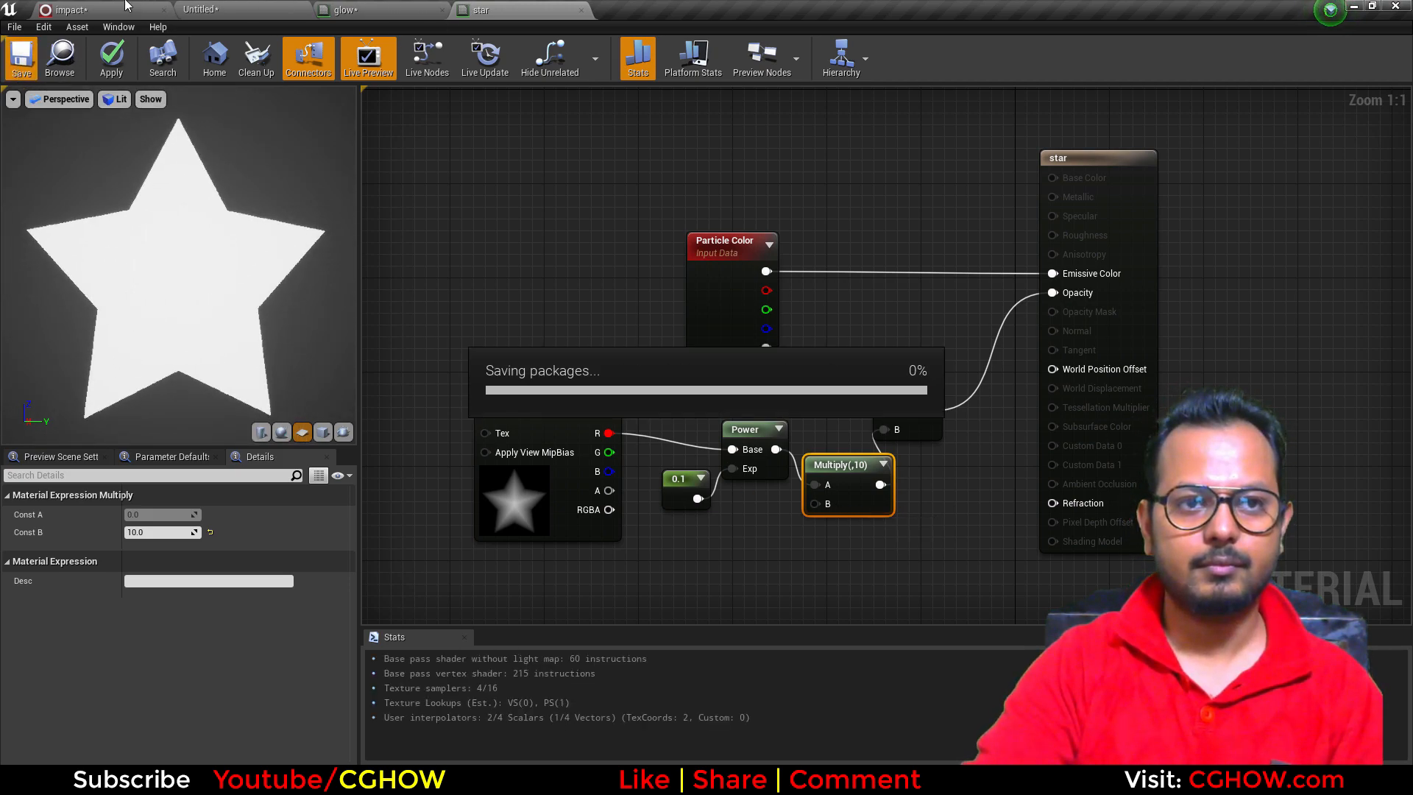
pyautogui.click(125, 9)
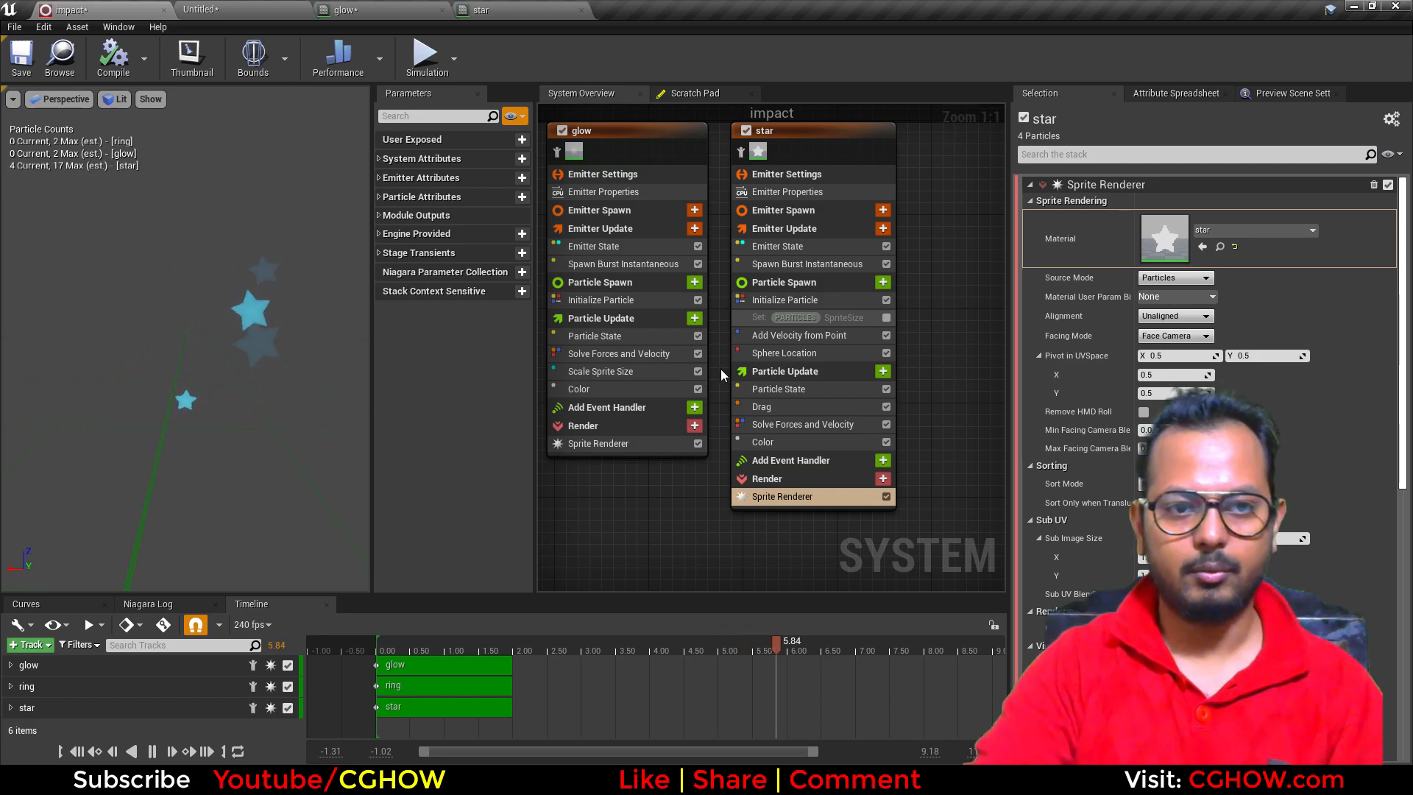
# Step: Set star's sprite size mode to random uniform sizing in its Initialize Particle module
pyautogui.click(802, 300)
pyautogui.click(1168, 251)
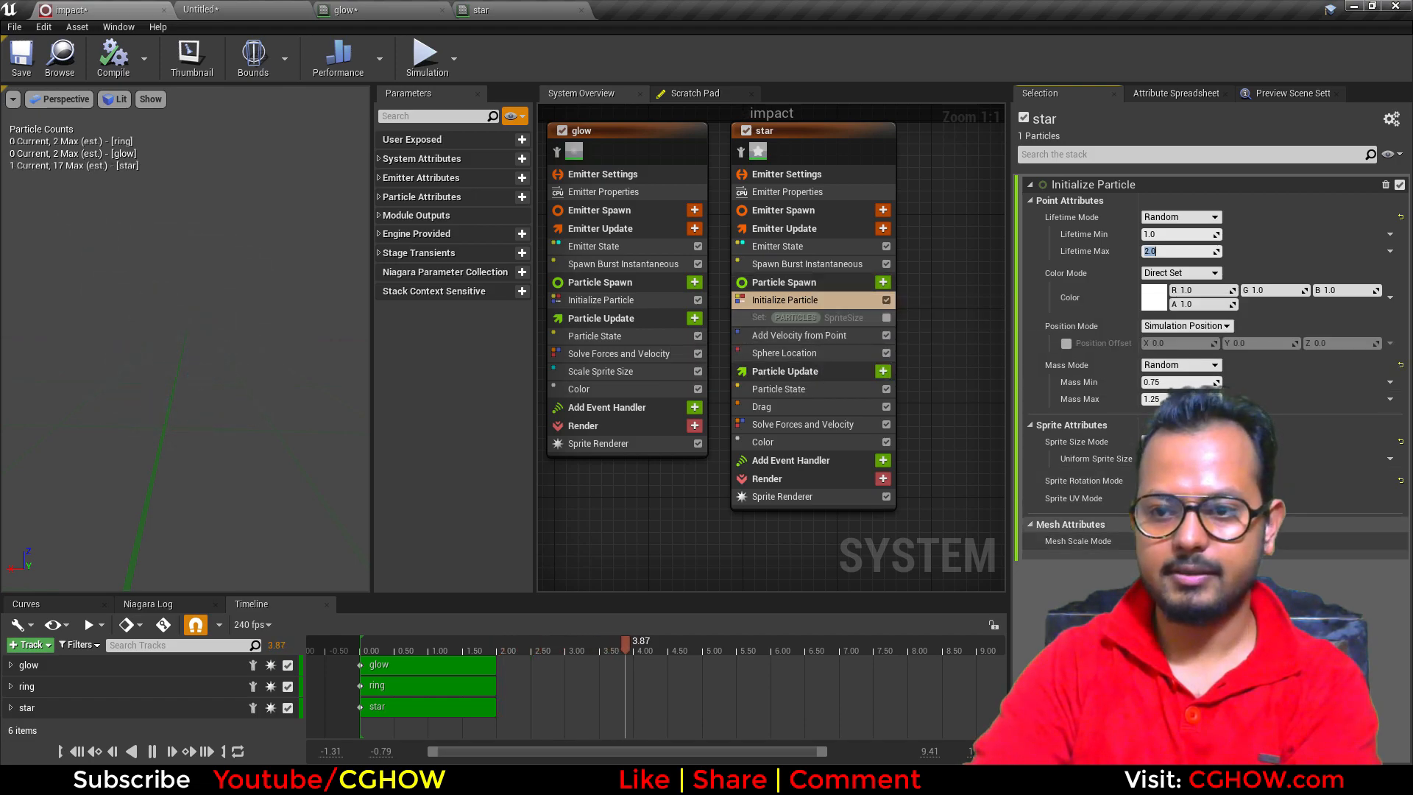
pyautogui.click(1179, 441)
pyautogui.click(1177, 467)
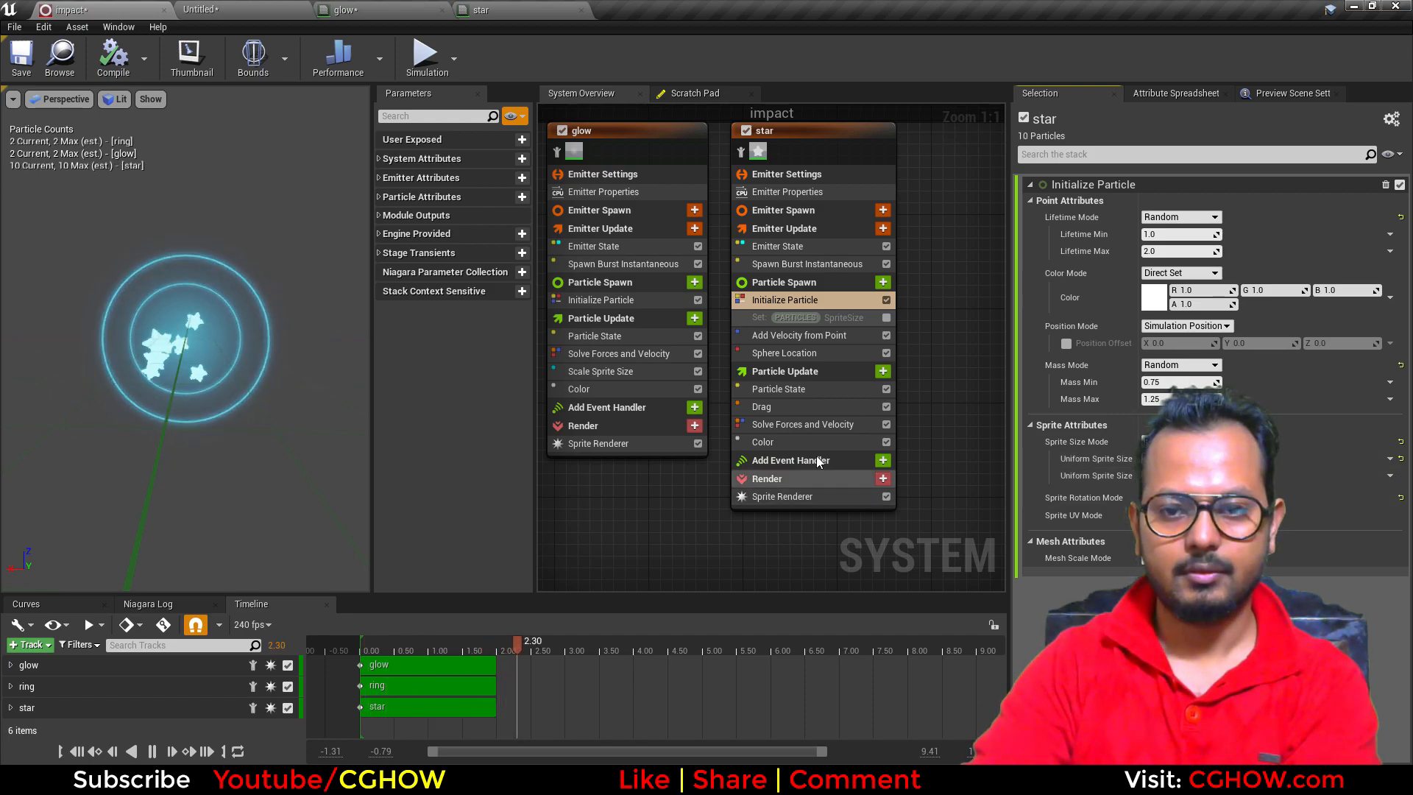
# Step: Set the Drag value in star's Drag module to 5
pyautogui.click(801, 407)
pyautogui.click(1182, 202)
pyautogui.write('5')
pyautogui.press('Return')
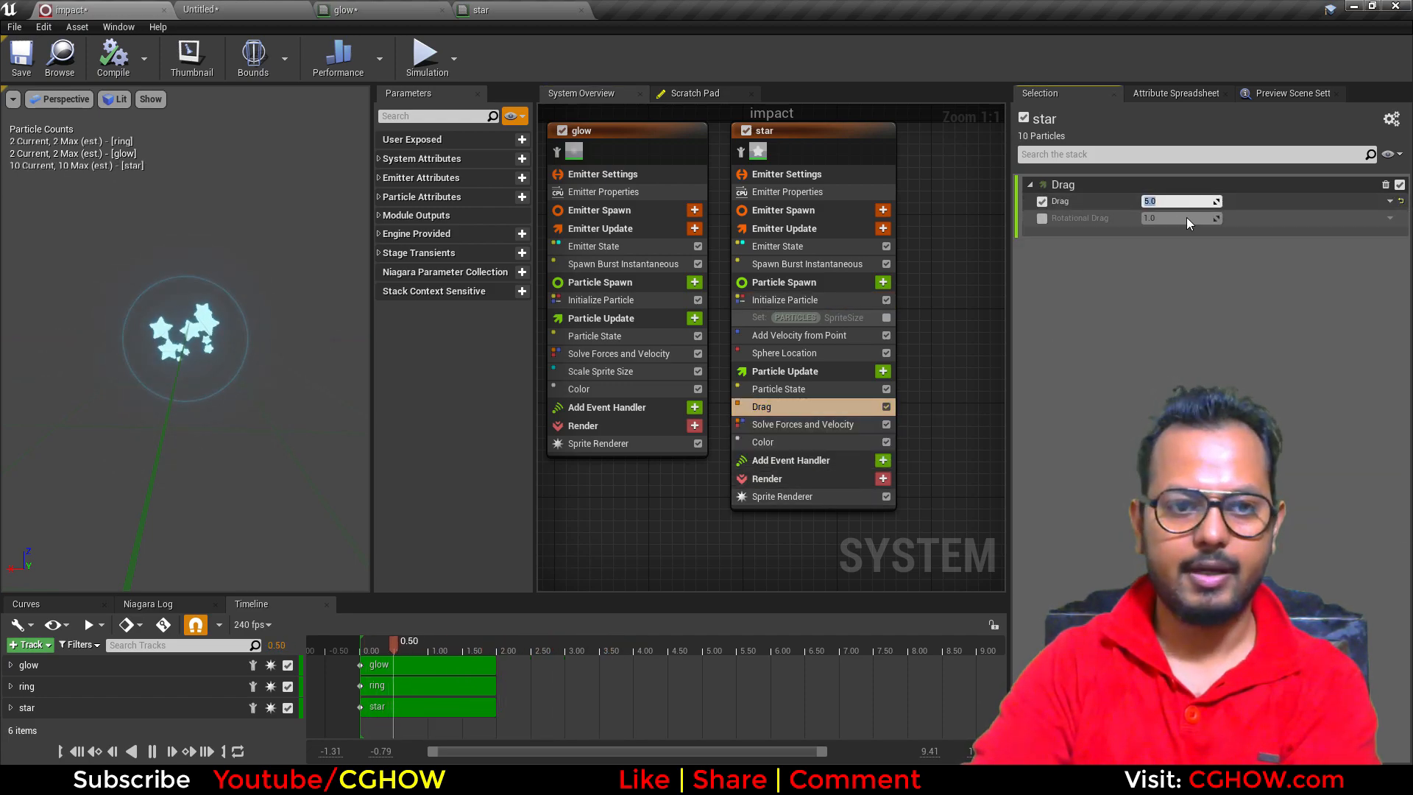
# Step: Drive star's Drag with a Random Range Float using a minimum of 1.0 and a maximum of 2.0
pyautogui.click(1389, 201)
pyautogui.write('ran')
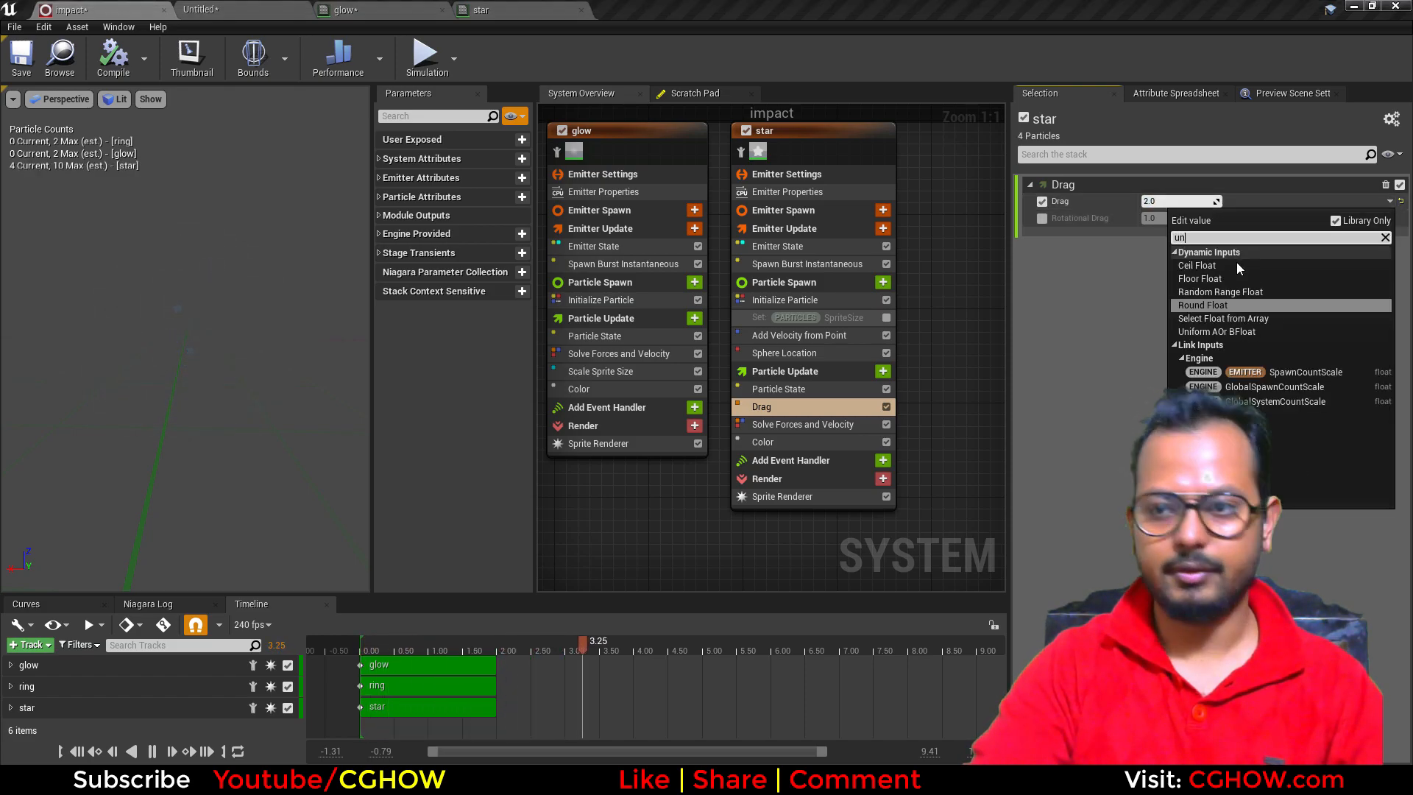
pyautogui.click(1226, 267)
pyautogui.press('Return')
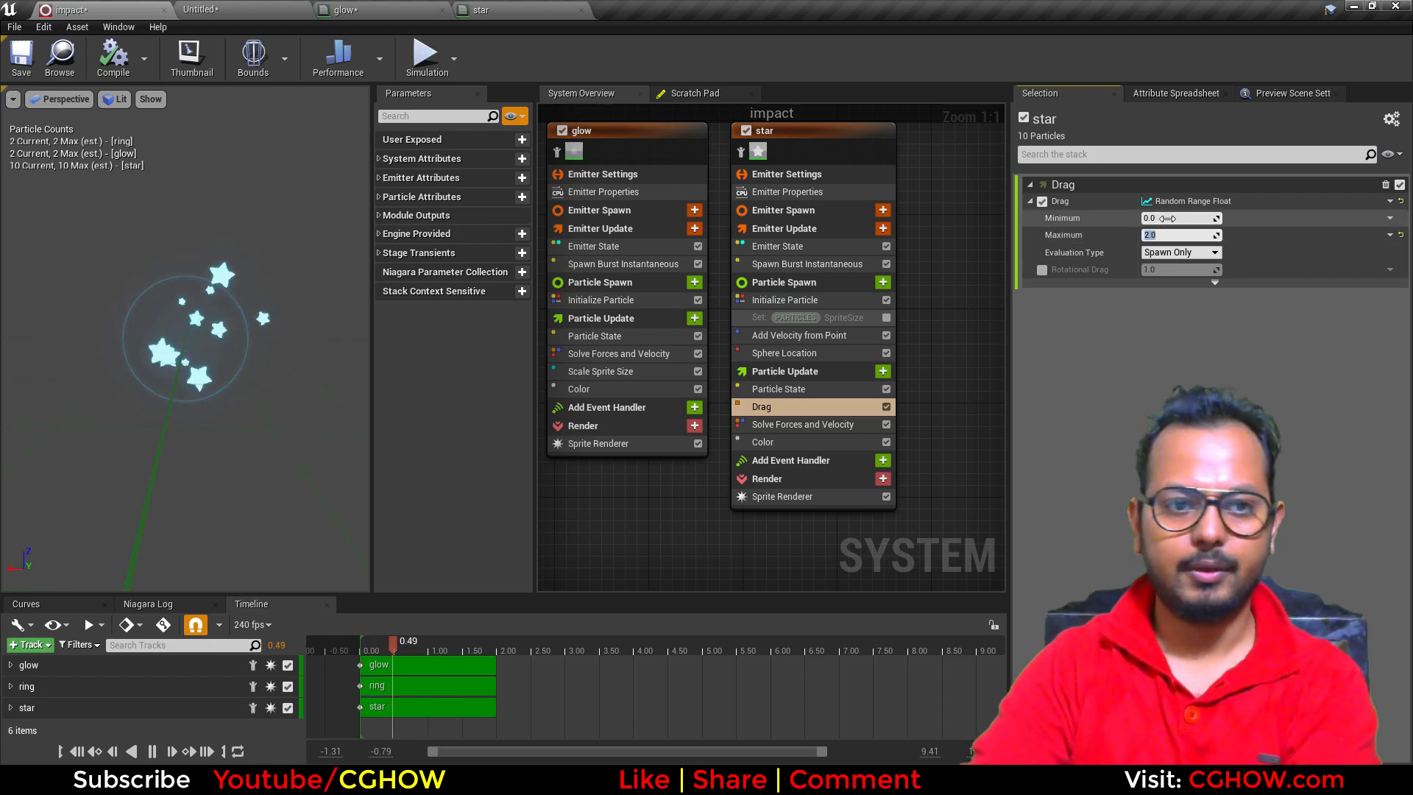
pyautogui.write('0.2')
pyautogui.press('Return')
pyautogui.write('0.5')
pyautogui.press('Return')
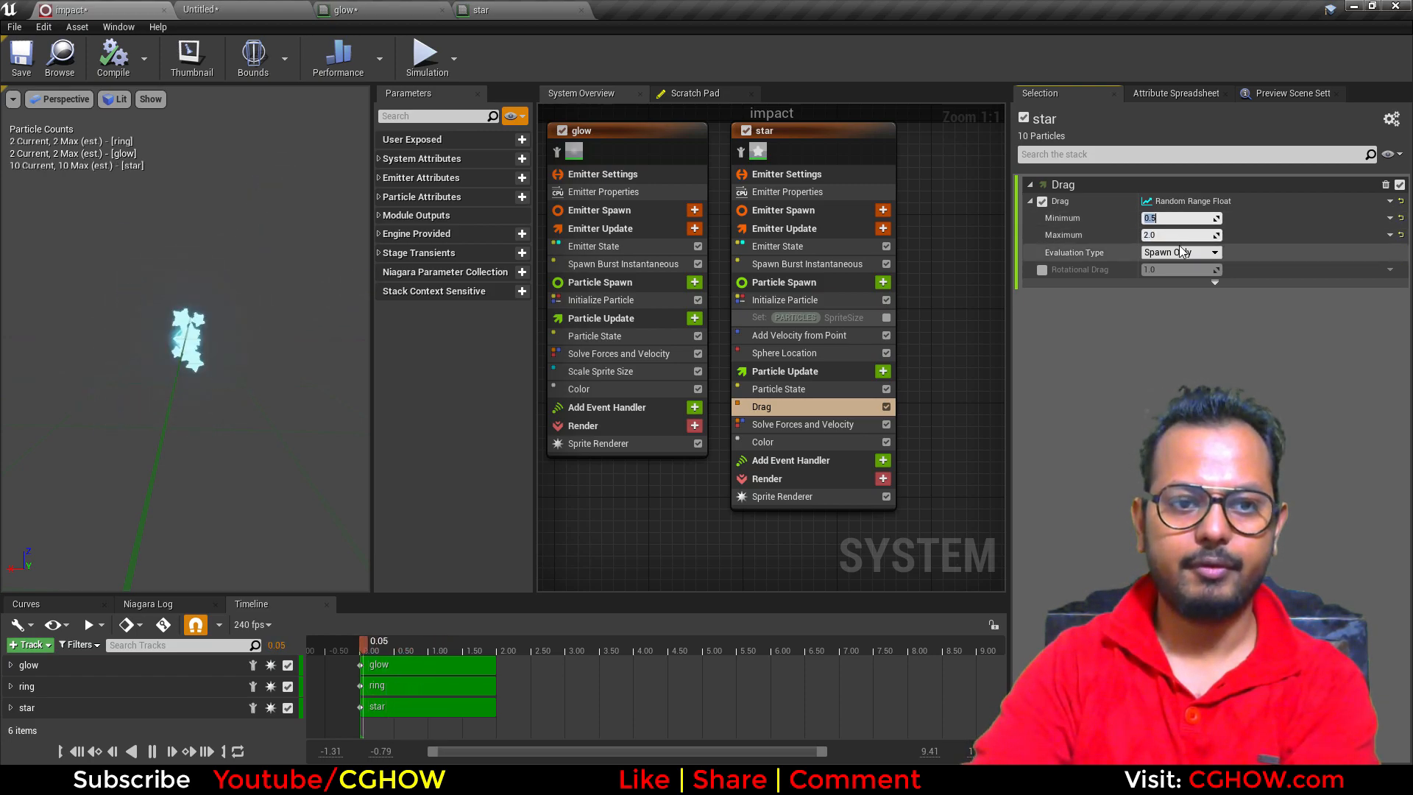
pyautogui.write('1.0')
pyautogui.press('Return')
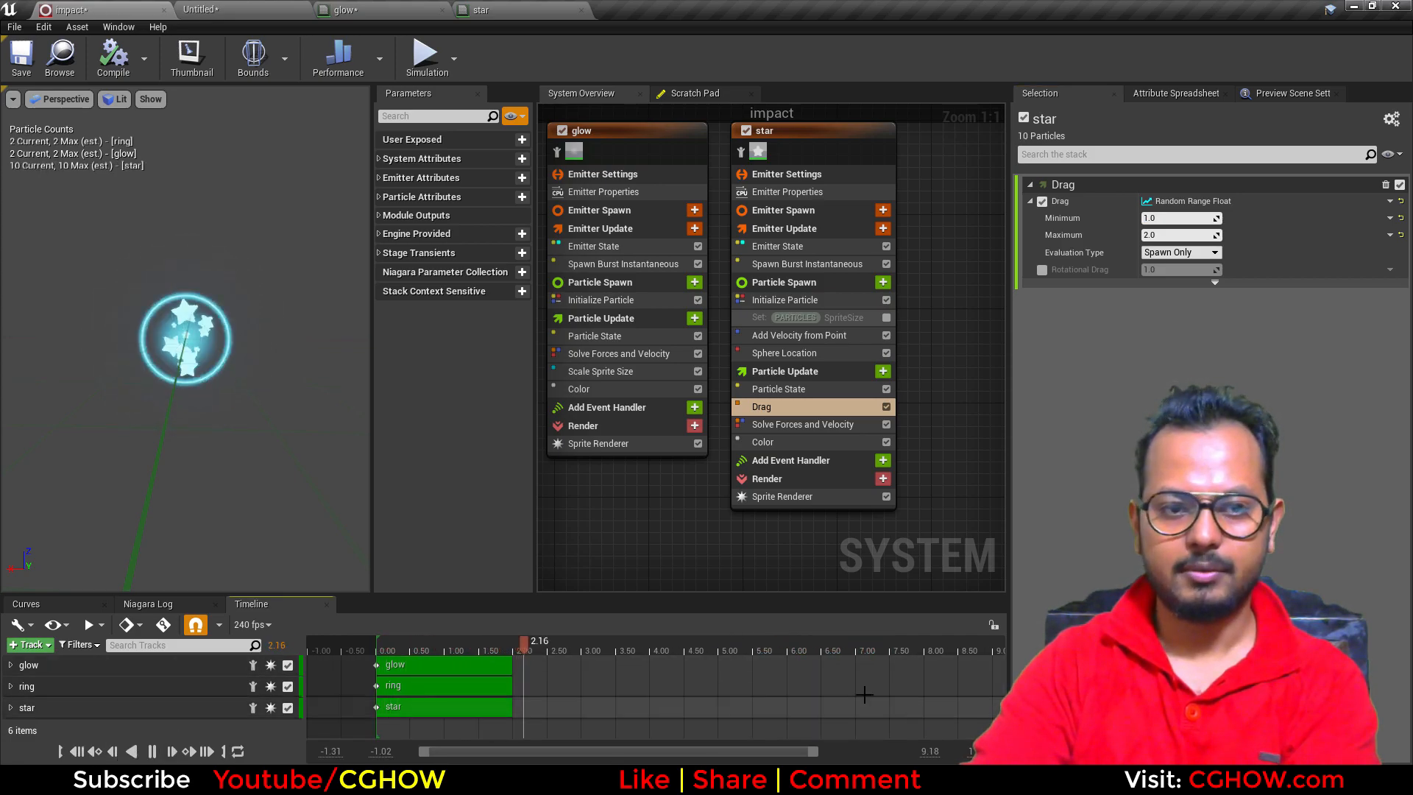
# Step: Switch to the GIF Scrubber window and play and scrub the hammer hit to examine its small sparks
pyautogui.hotkey('alt', 'Tab')
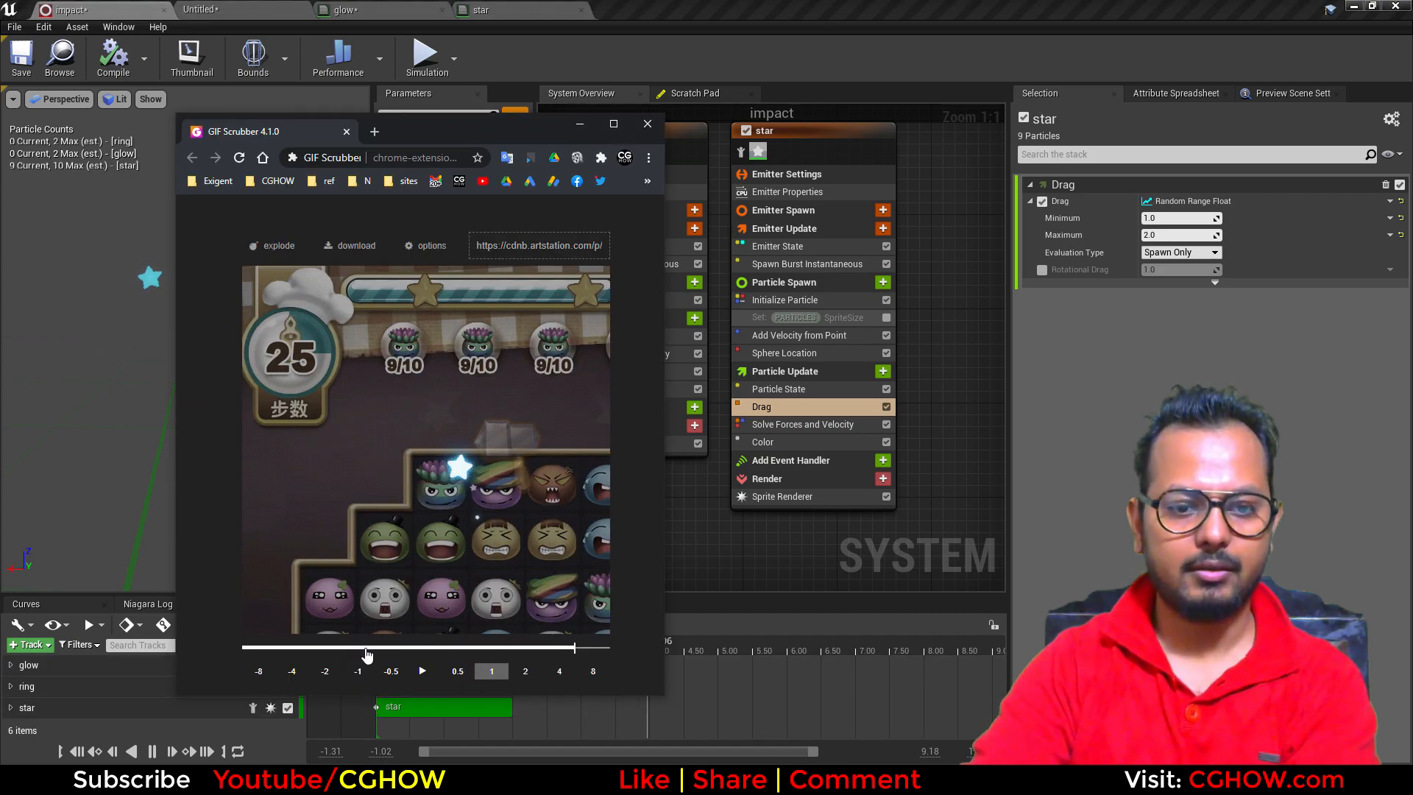
pyautogui.click(422, 671)
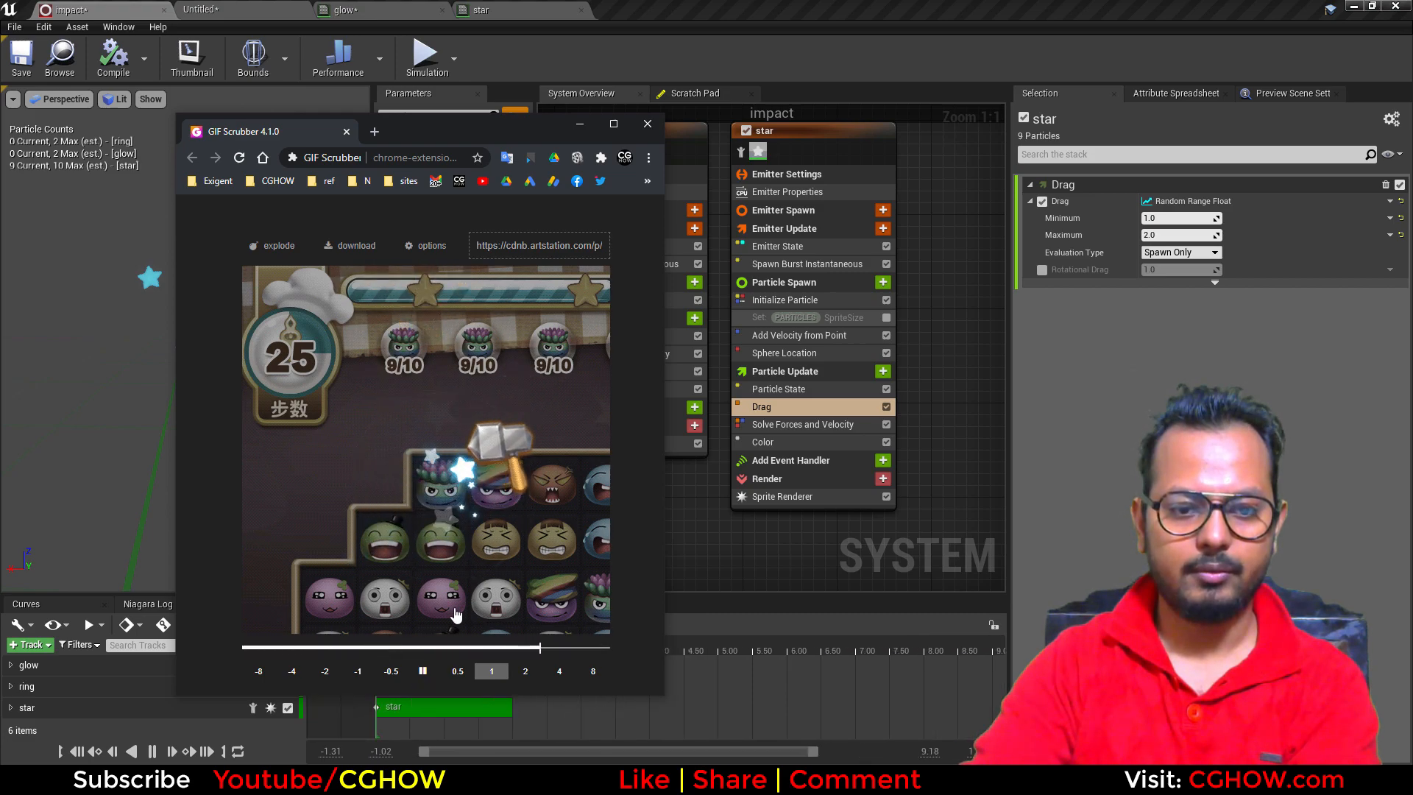
pyautogui.moveTo(367, 659); pyautogui.dragTo(502, 652)
# Step: Return to Unreal Engine, duplicate the star emitter and rename the copy spark
pyautogui.click(813, 131)
pyautogui.moveTo(844, 164); pyautogui.dragTo(687, 245, button='right')
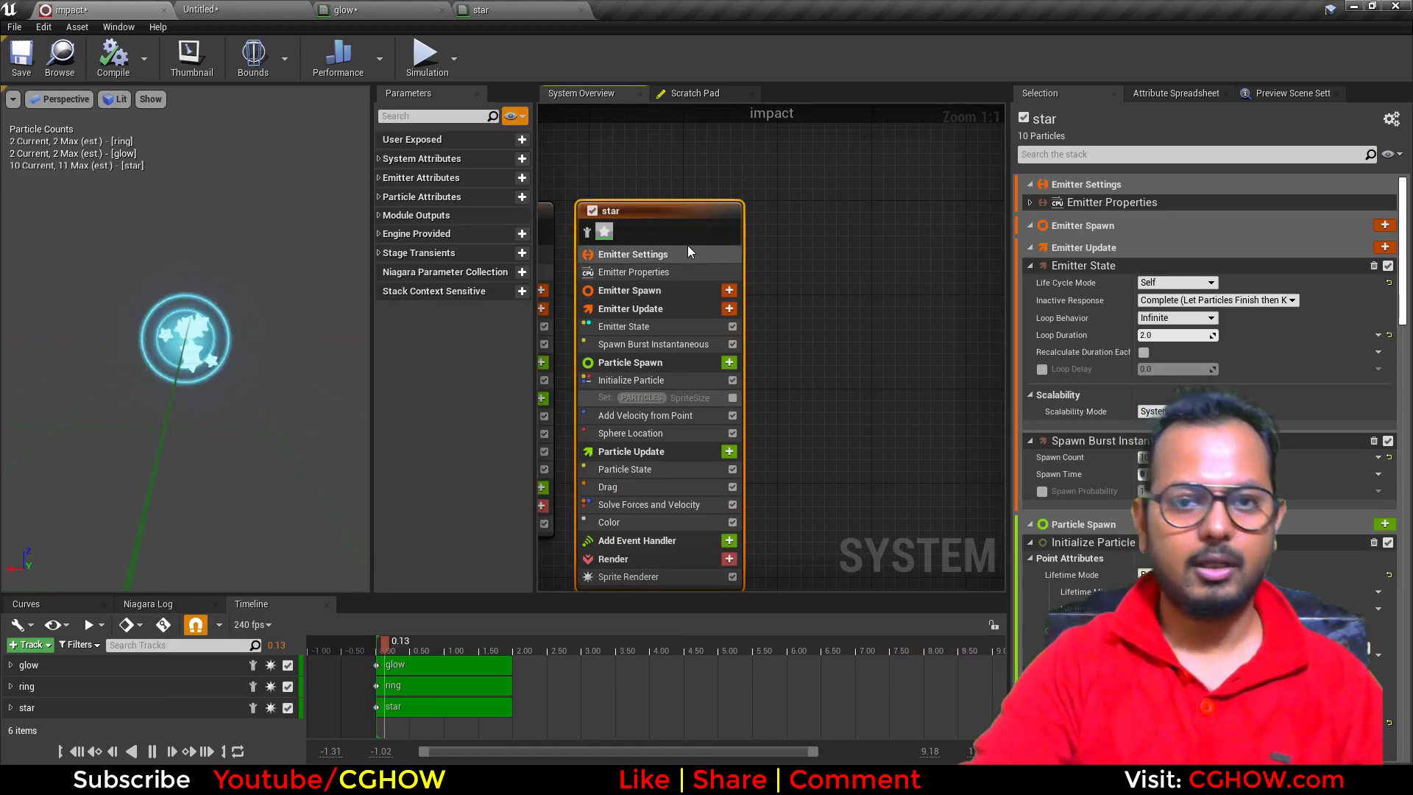
pyautogui.hotkey('ctrl', 'd')
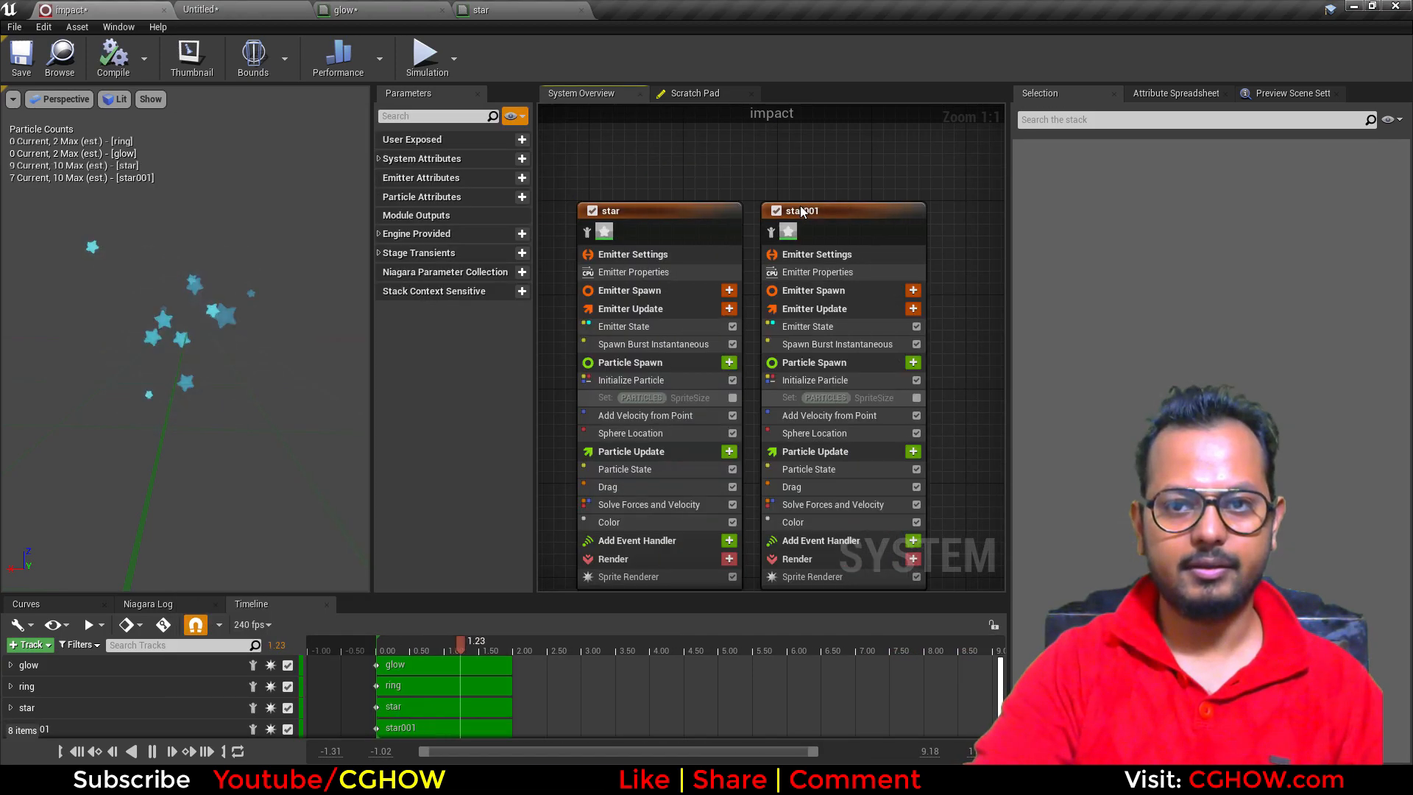
pyautogui.write('spark')
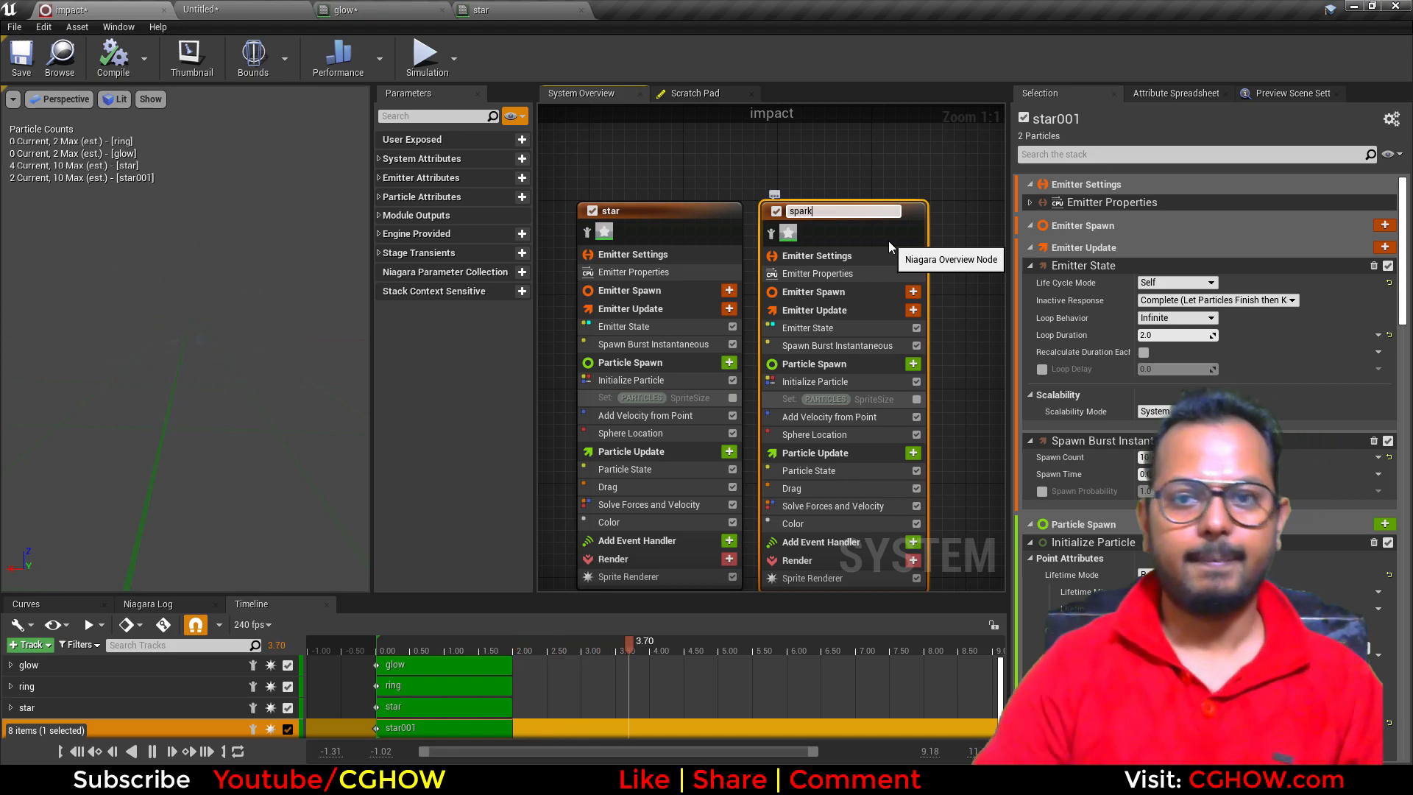
pyautogui.press('Return')
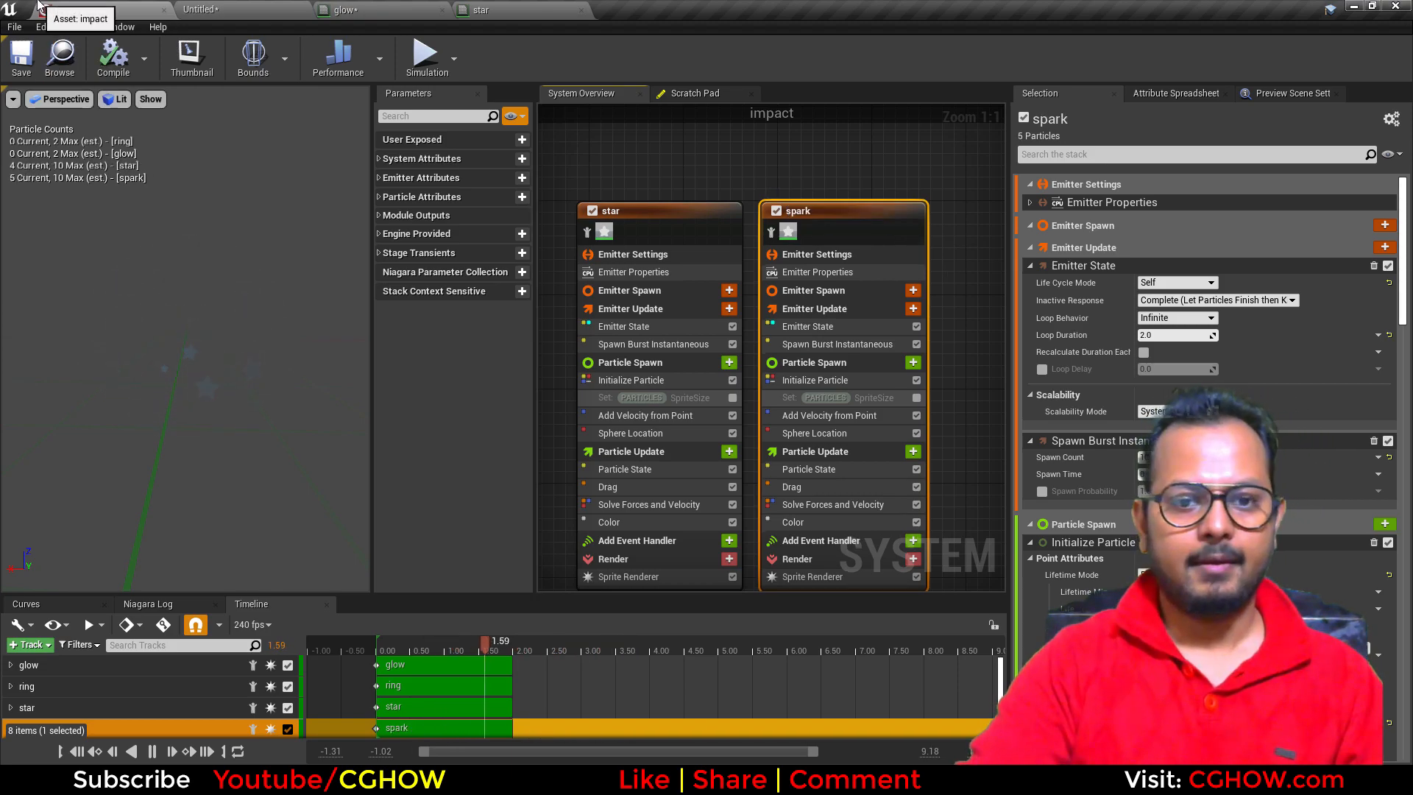
# Step: Select the spark material in the flash01 folder and assign it to the spark emitter's Sprite Renderer
pyautogui.click(250, 10)
pyautogui.click(572, 589)
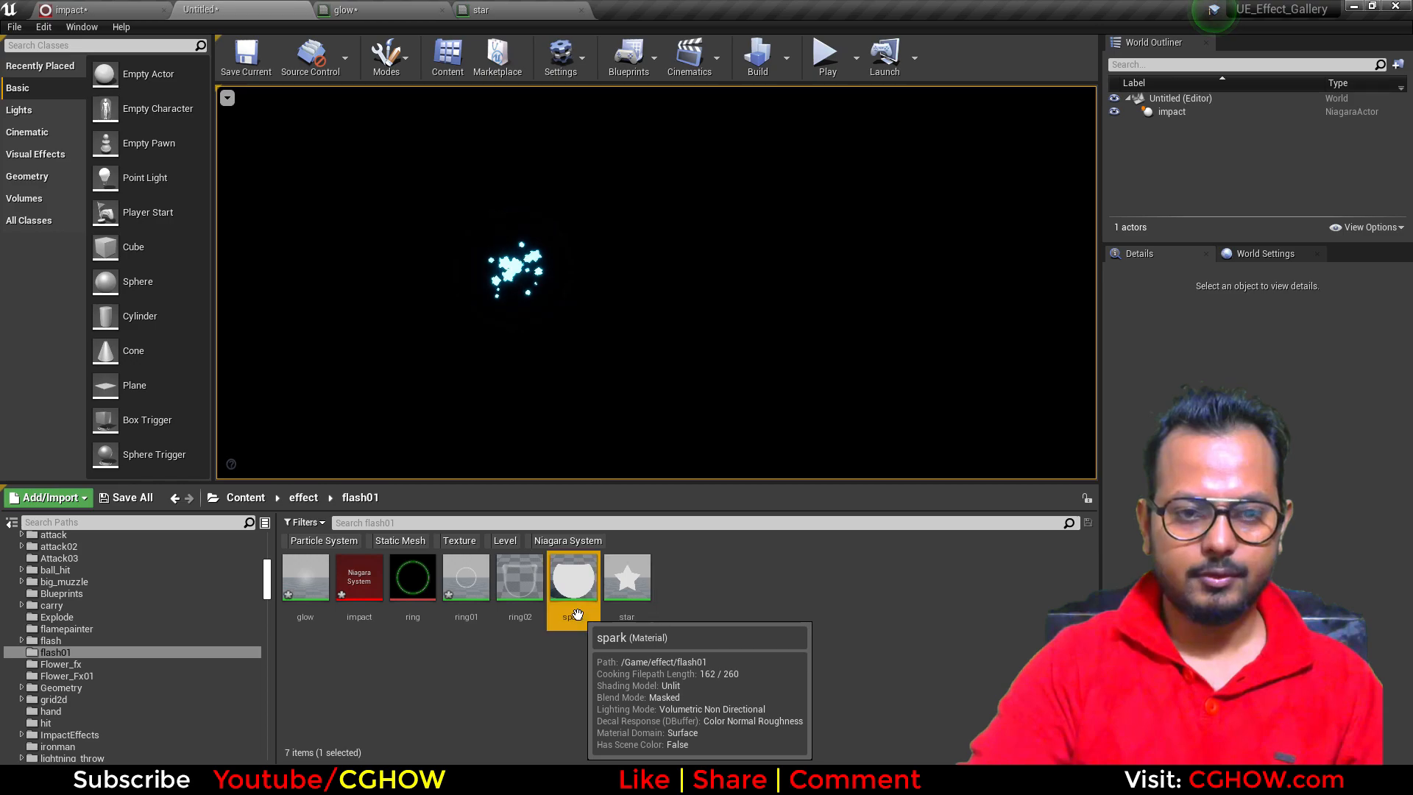
pyautogui.click(96, 10)
pyautogui.moveTo(824, 215); pyautogui.dragTo(798, 133)
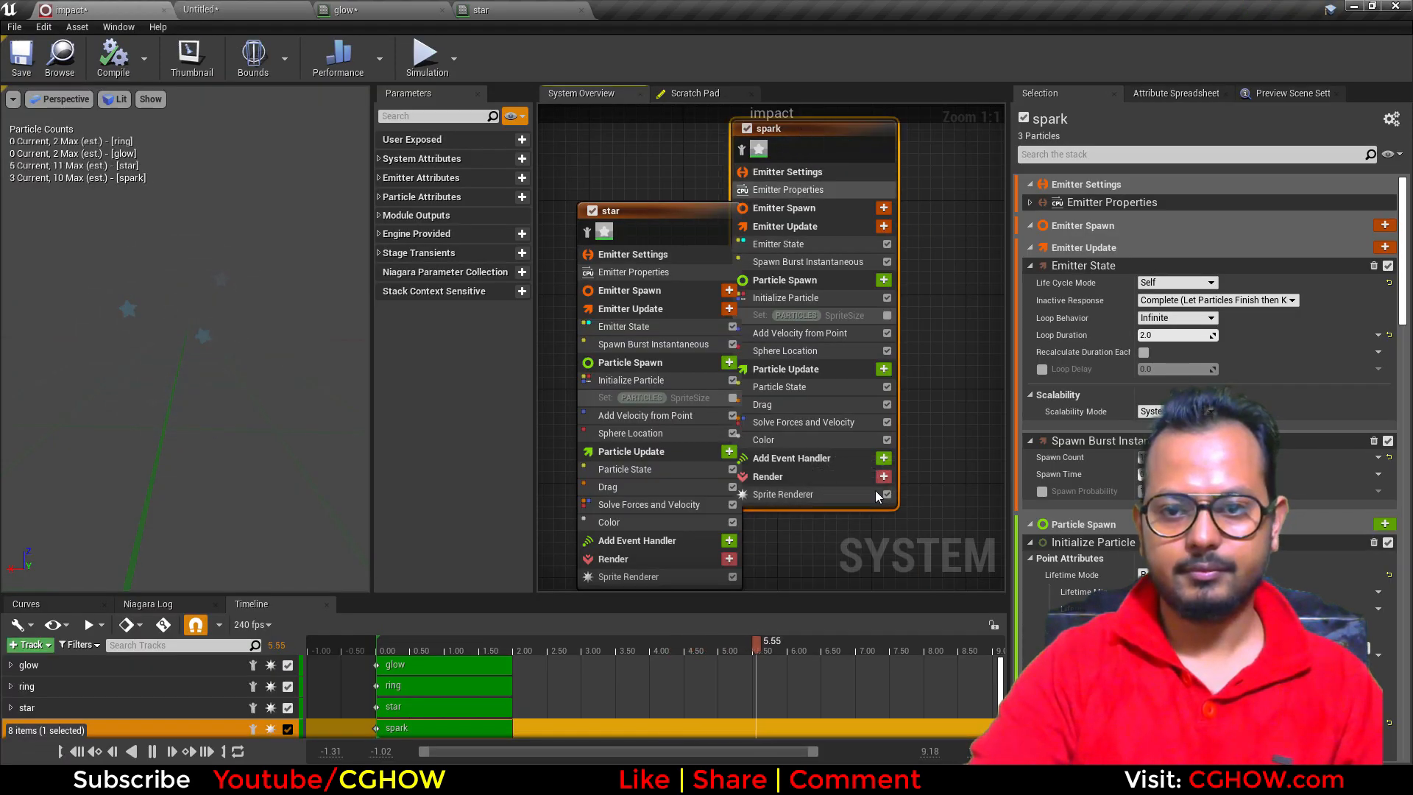
pyautogui.click(838, 497)
pyautogui.click(1202, 246)
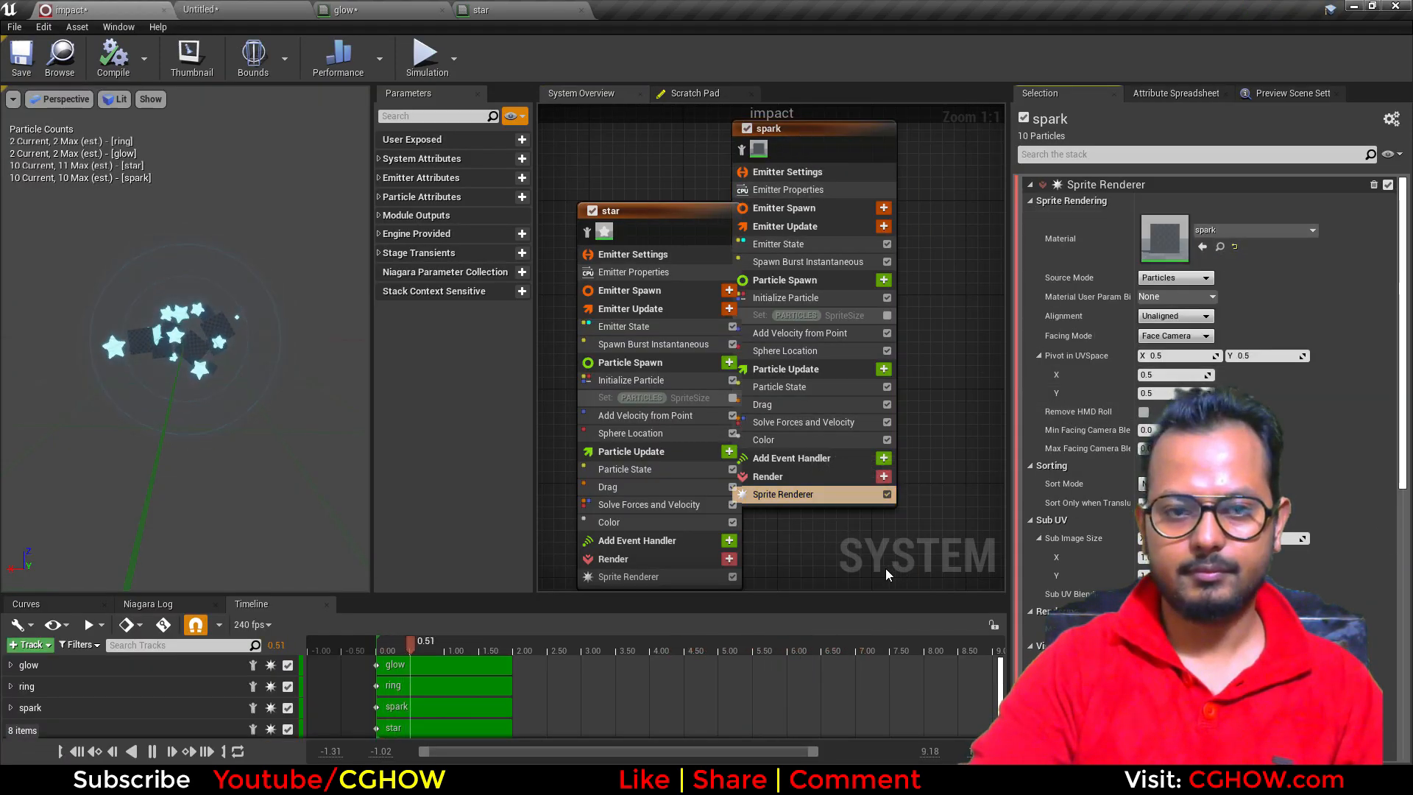
# Step: Move the spark emitter clear of star and align its sprites to their velocity in the Sprite Renderer
pyautogui.moveTo(864, 388); pyautogui.dragTo(744, 395, button='right')
pyautogui.moveTo(700, 146); pyautogui.dragTo(781, 192)
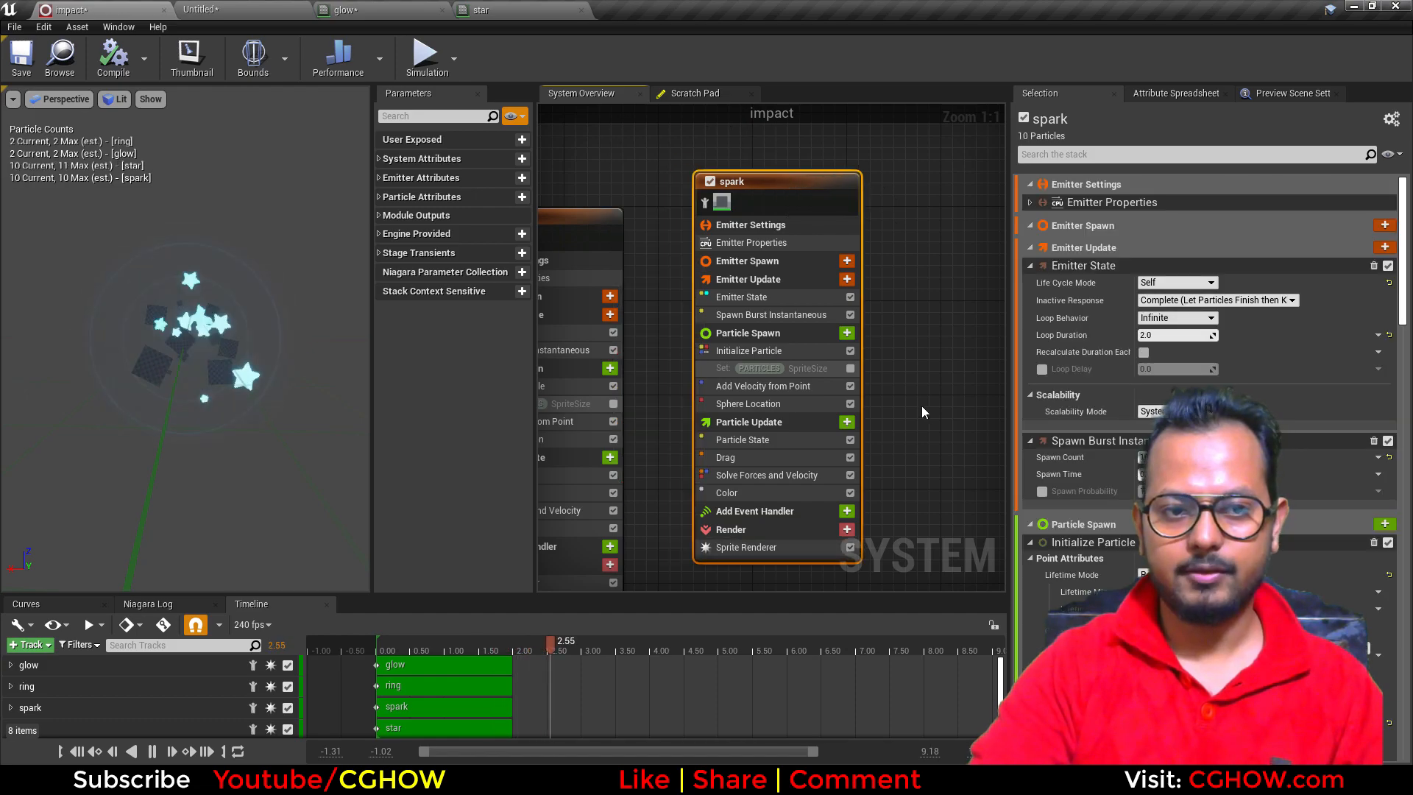
pyautogui.moveTo(921, 406); pyautogui.dragTo(891, 338, button='right')
pyautogui.click(736, 474)
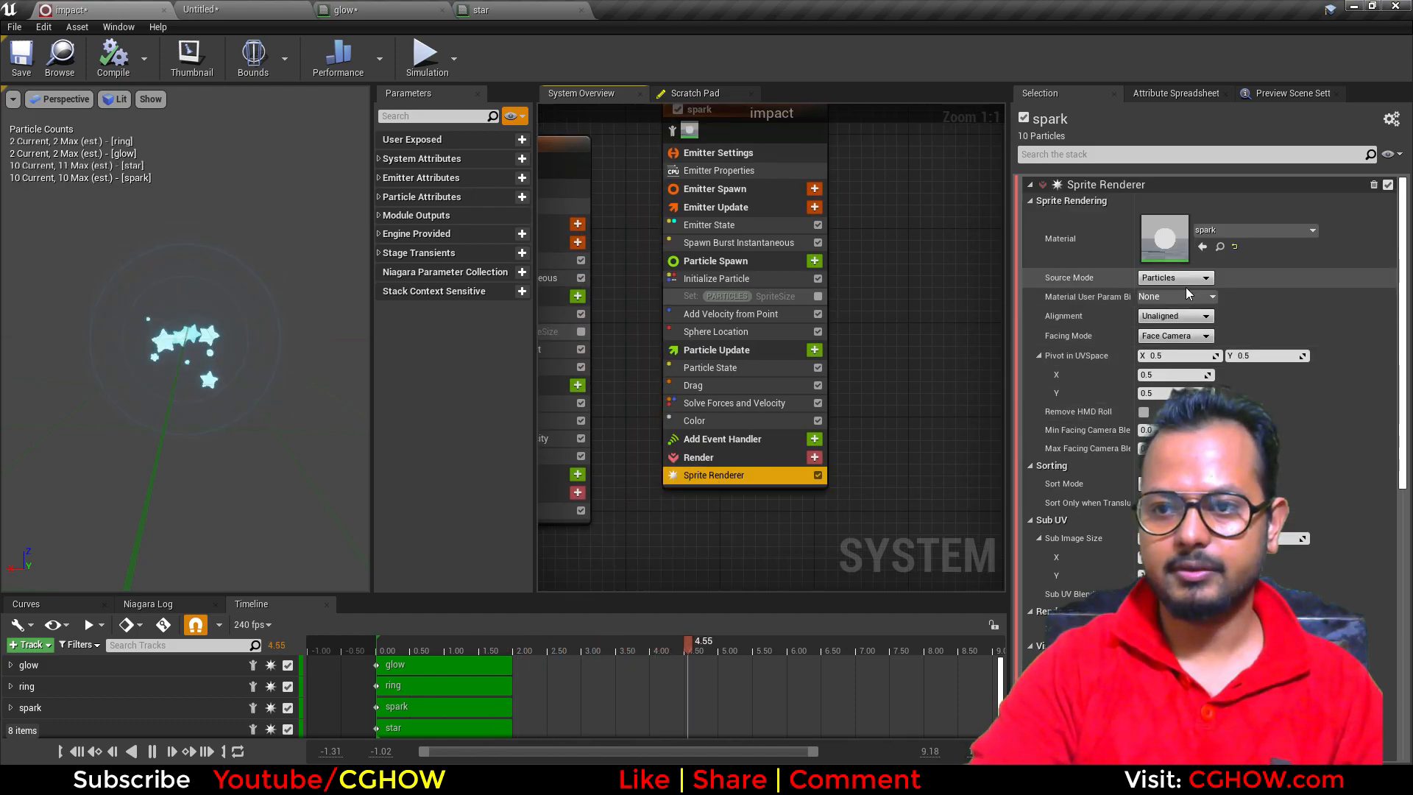
pyautogui.click(1181, 278)
pyautogui.click(1203, 320)
pyautogui.click(1167, 340)
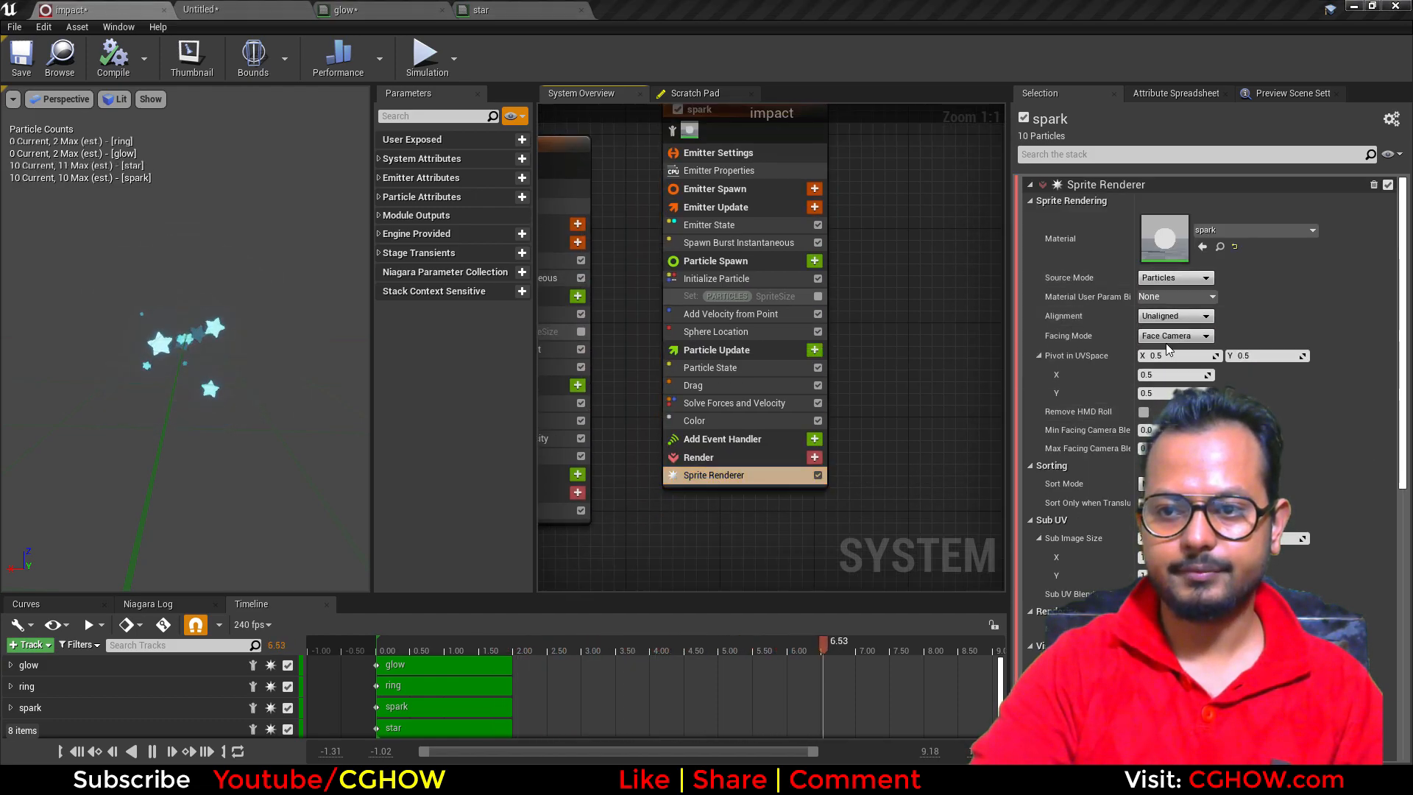
# Step: Add a Scale Sprite Size module to spark's Particle Update stage
pyautogui.moveTo(847, 338); pyautogui.dragTo(852, 410, button='right')
pyautogui.click(736, 351)
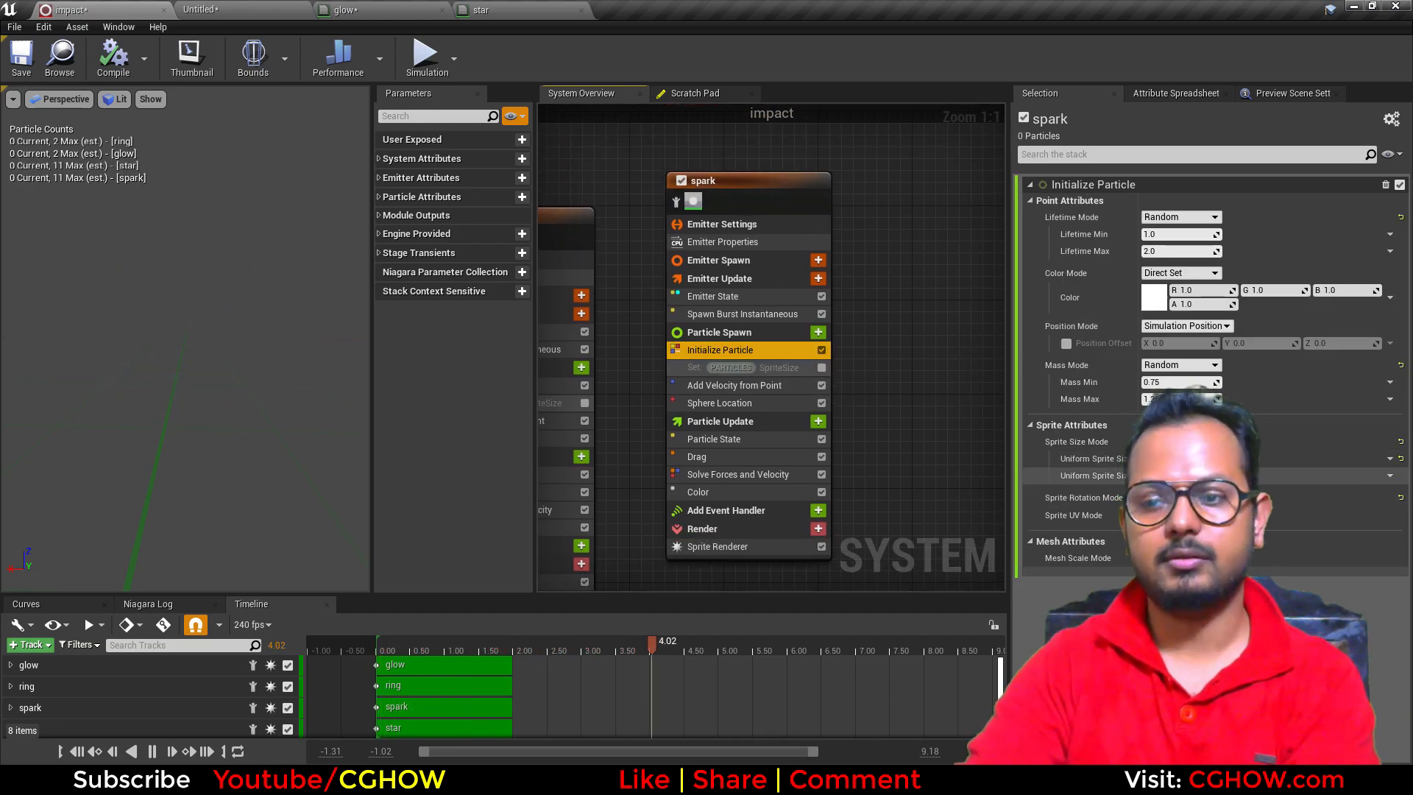
pyautogui.click(817, 421)
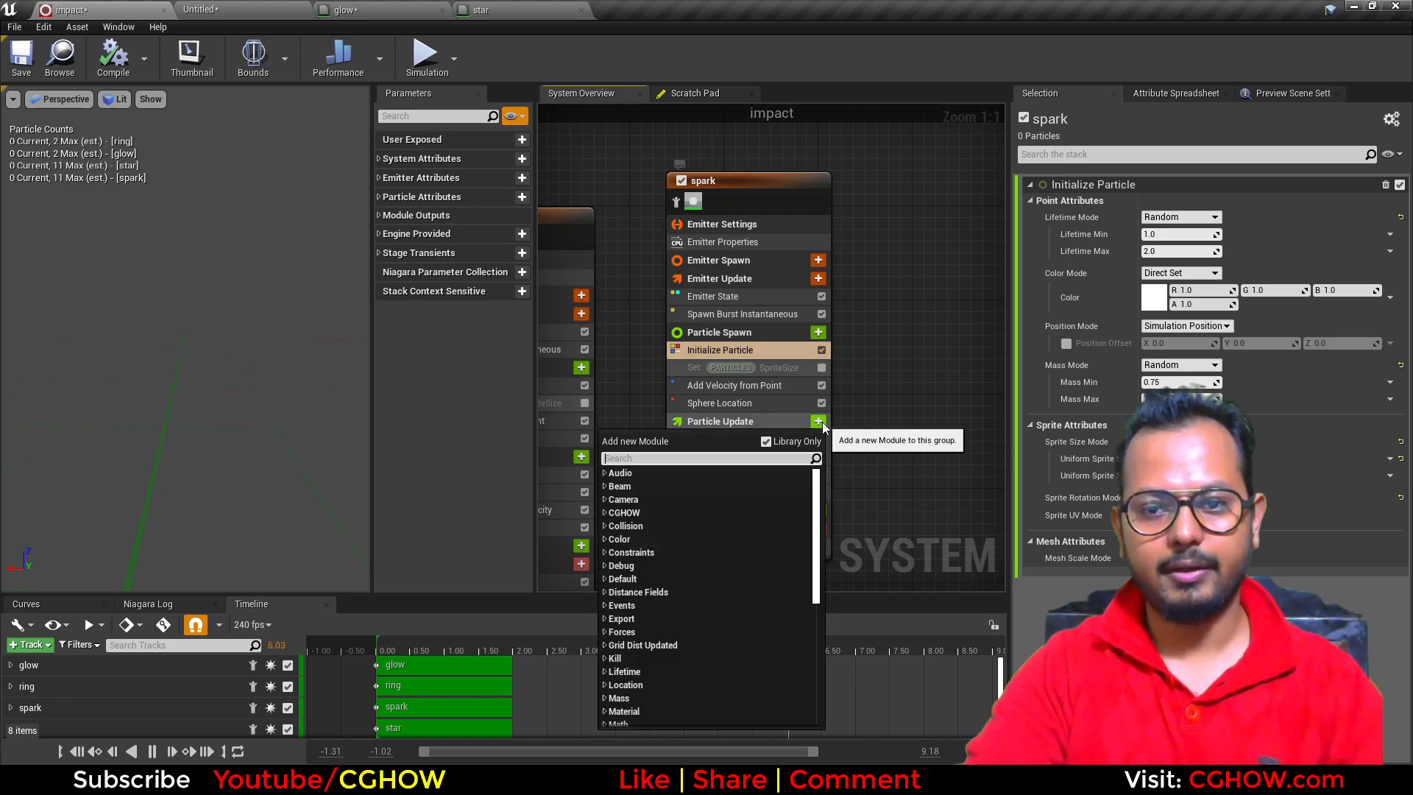
pyautogui.write('size')
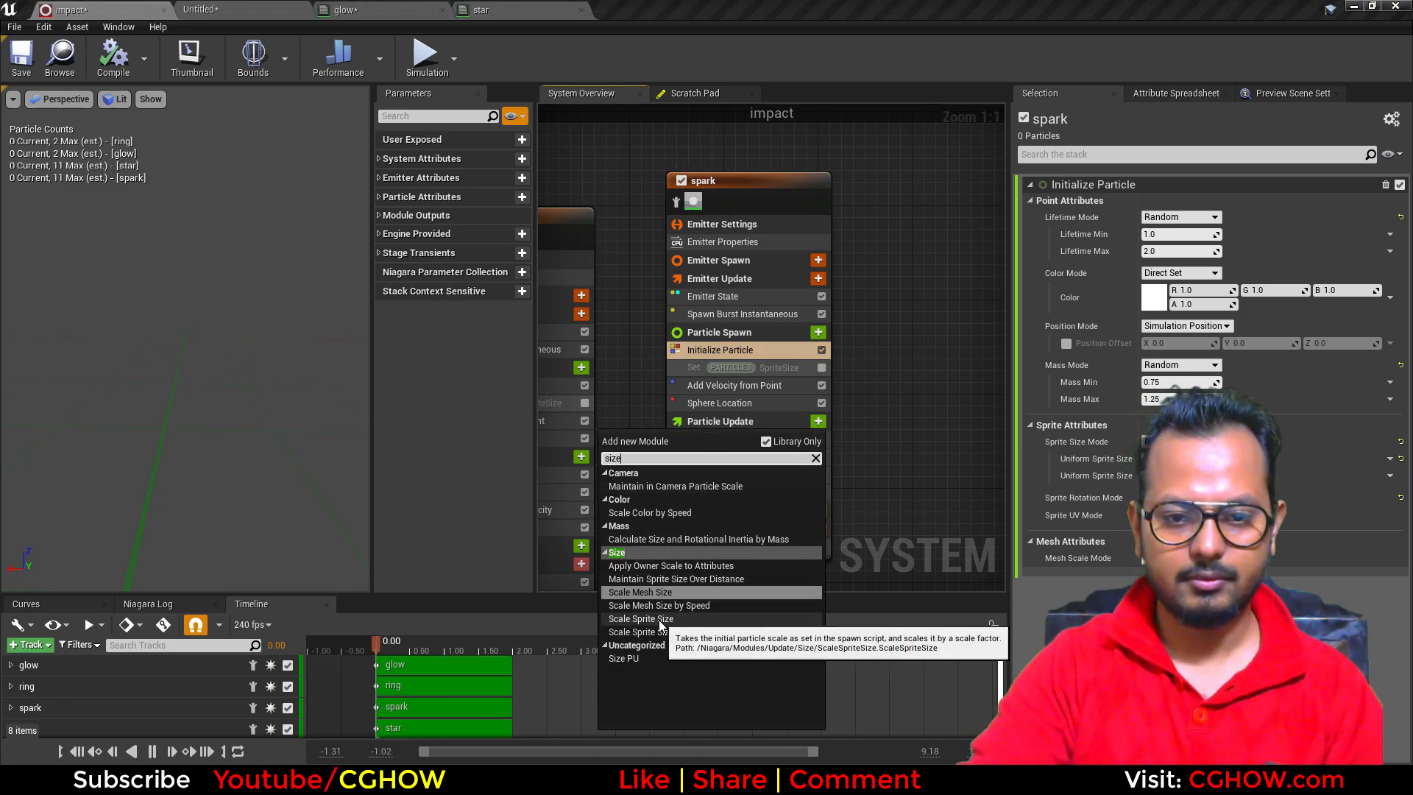
pyautogui.click(659, 620)
# Step: Drive spark's Scale Factor with Vector 2D From Curve and raise ScaleCurve Y to about 12.6
pyautogui.click(1389, 201)
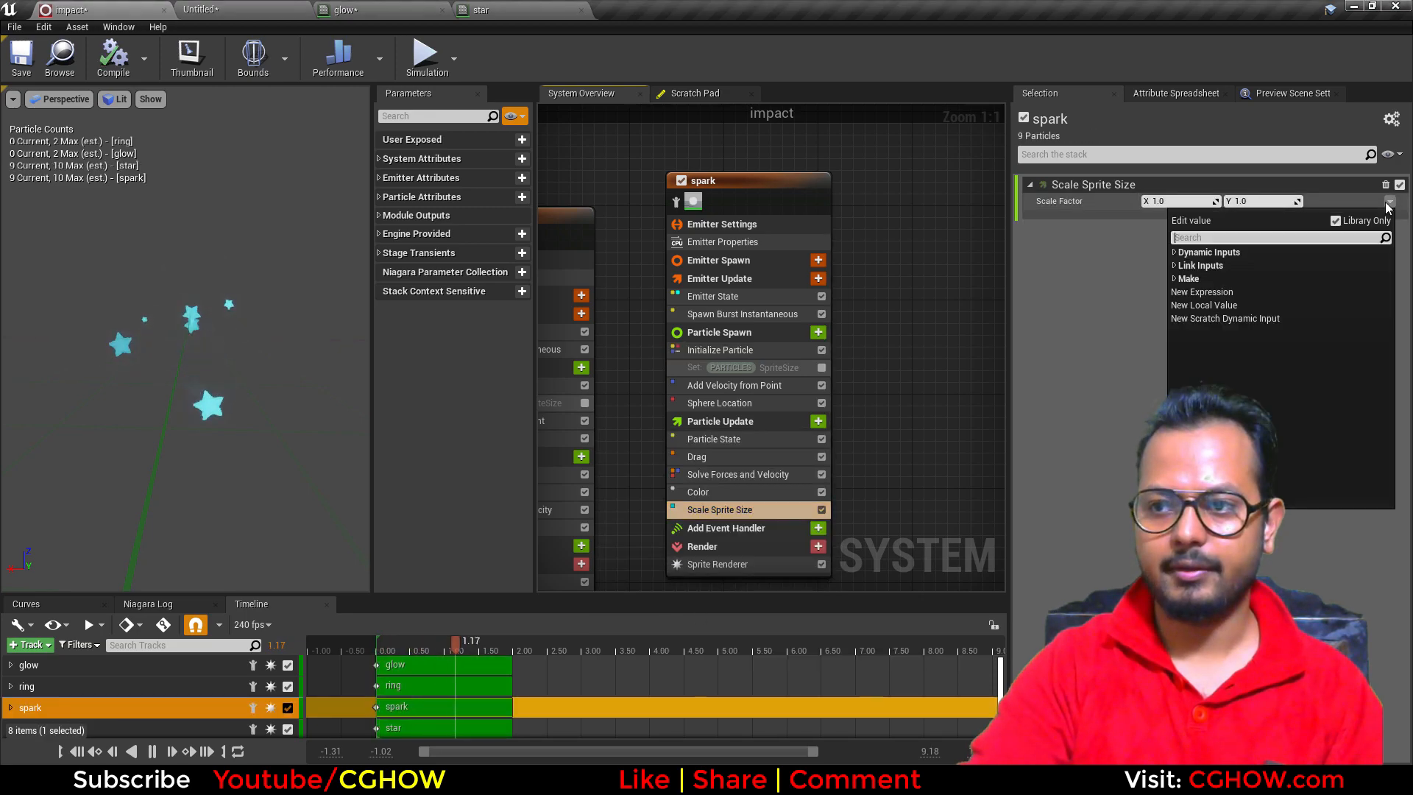
pyautogui.write('cur')
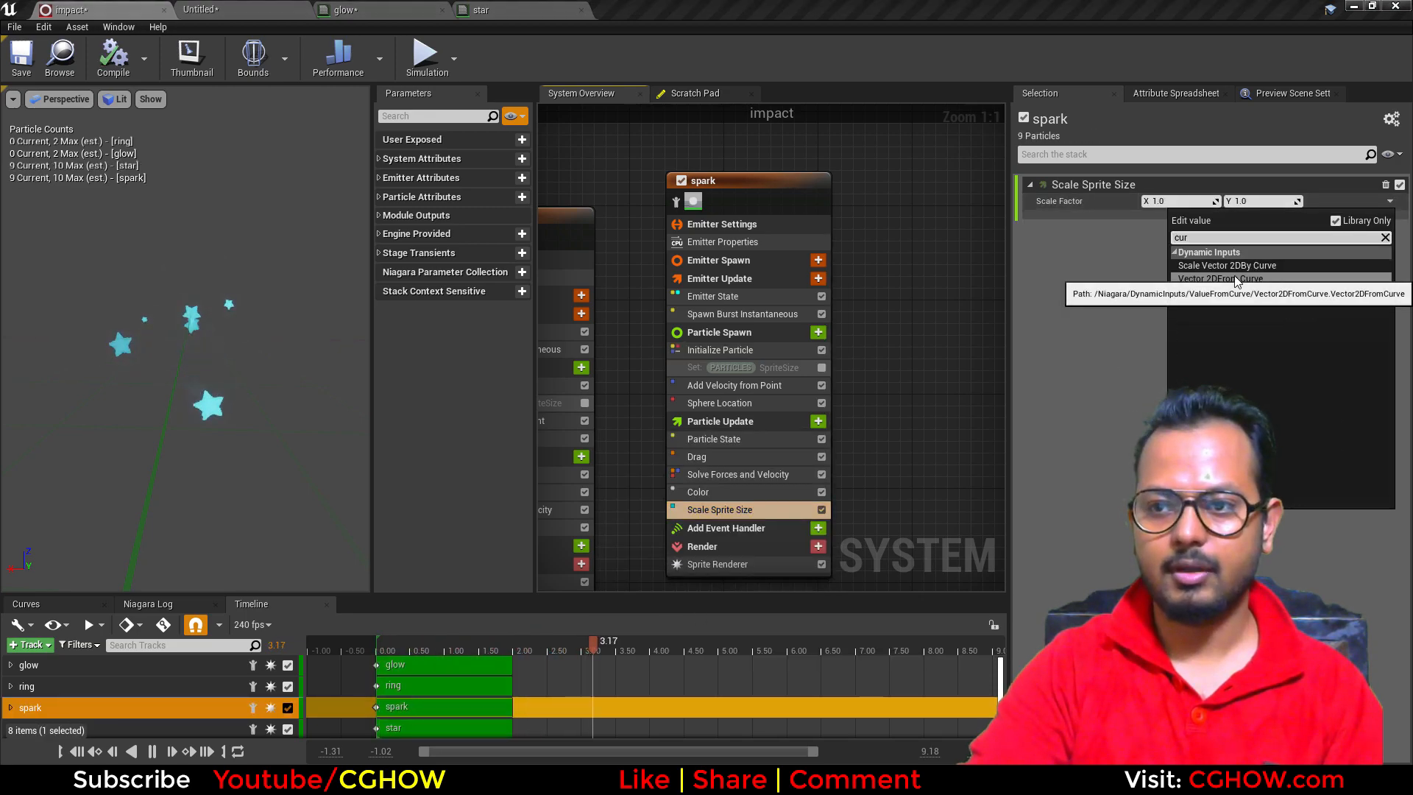
pyautogui.click(1248, 279)
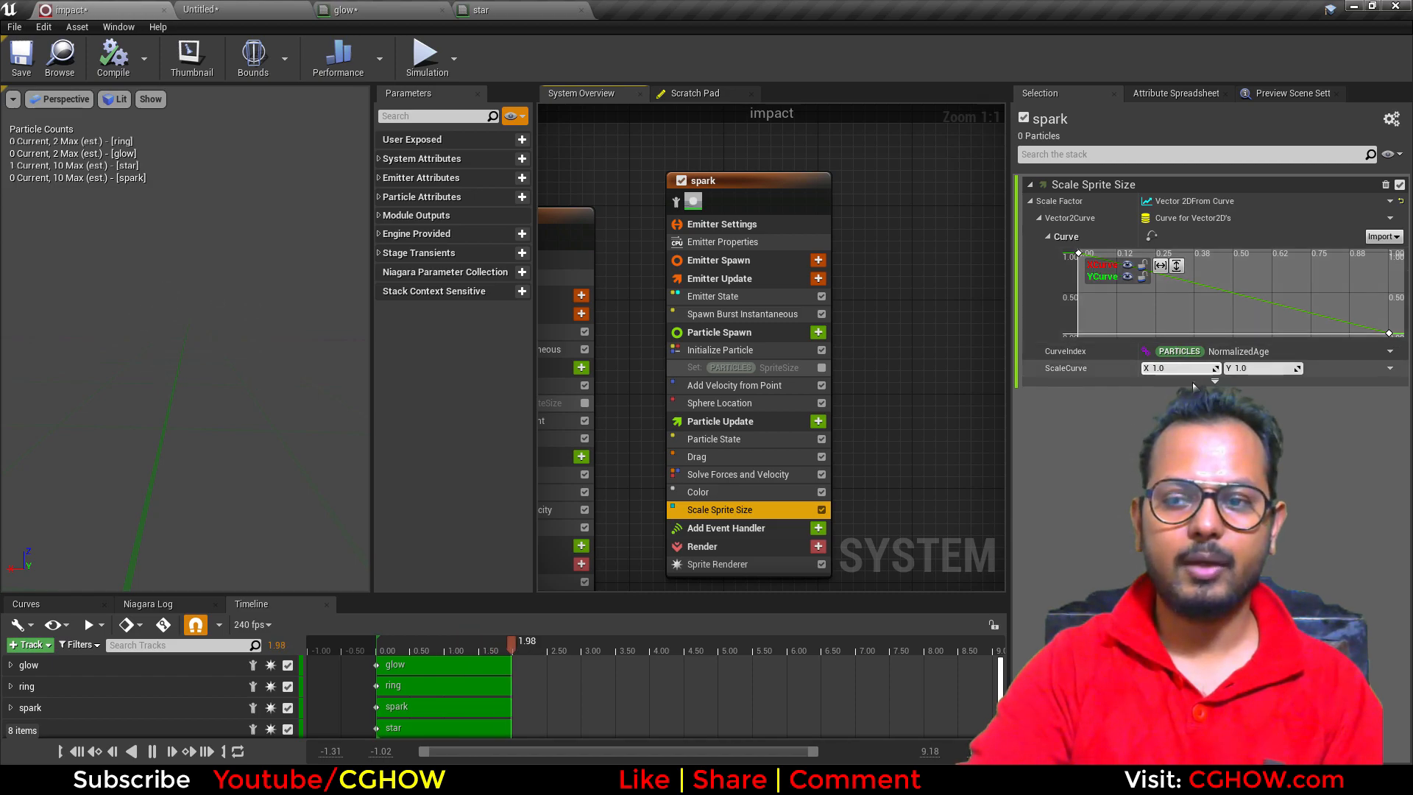
pyautogui.moveTo(1255, 368); pyautogui.dragTo(1310, 368)
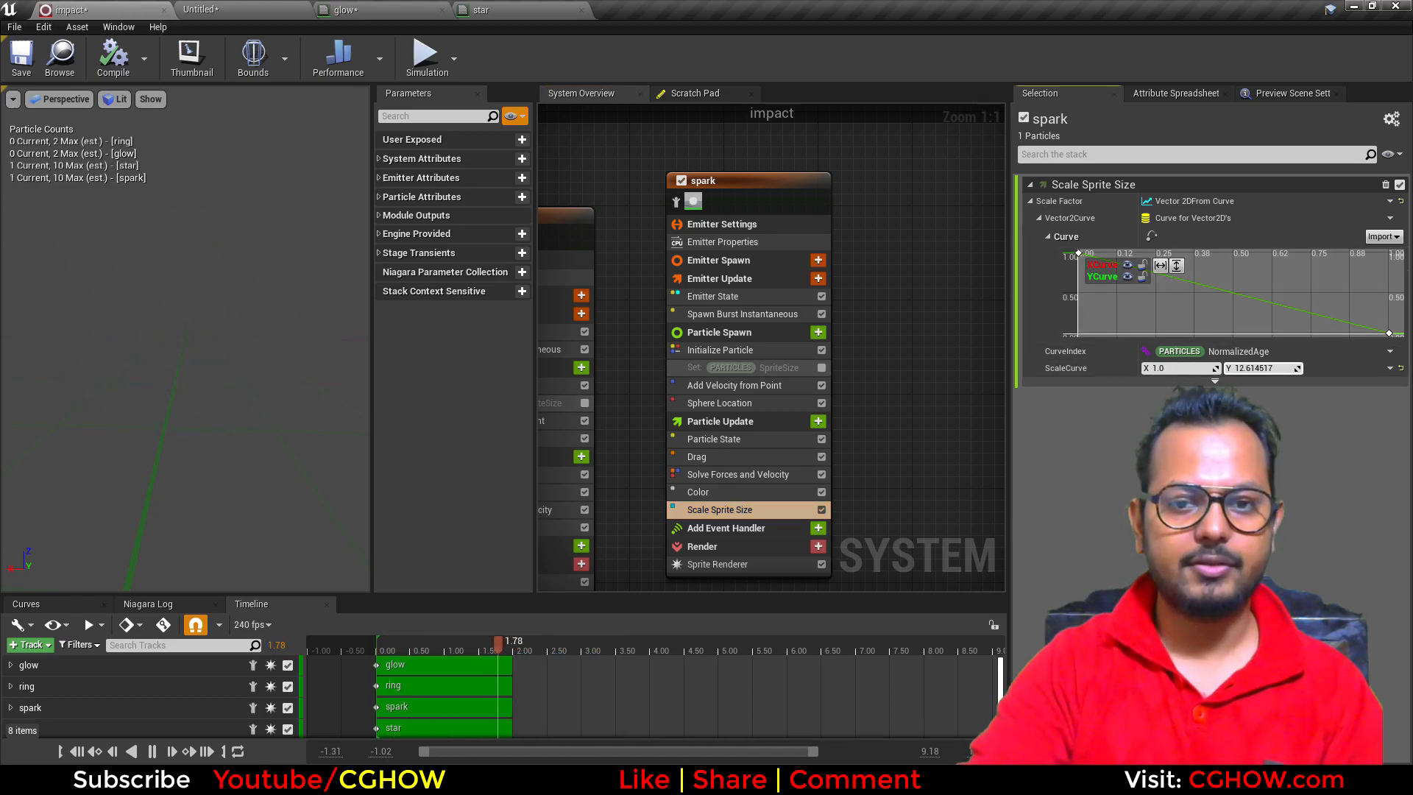
# Step: Set spark's random Drag range to a minimum of 0.2 and a maximum of 1
pyautogui.click(729, 457)
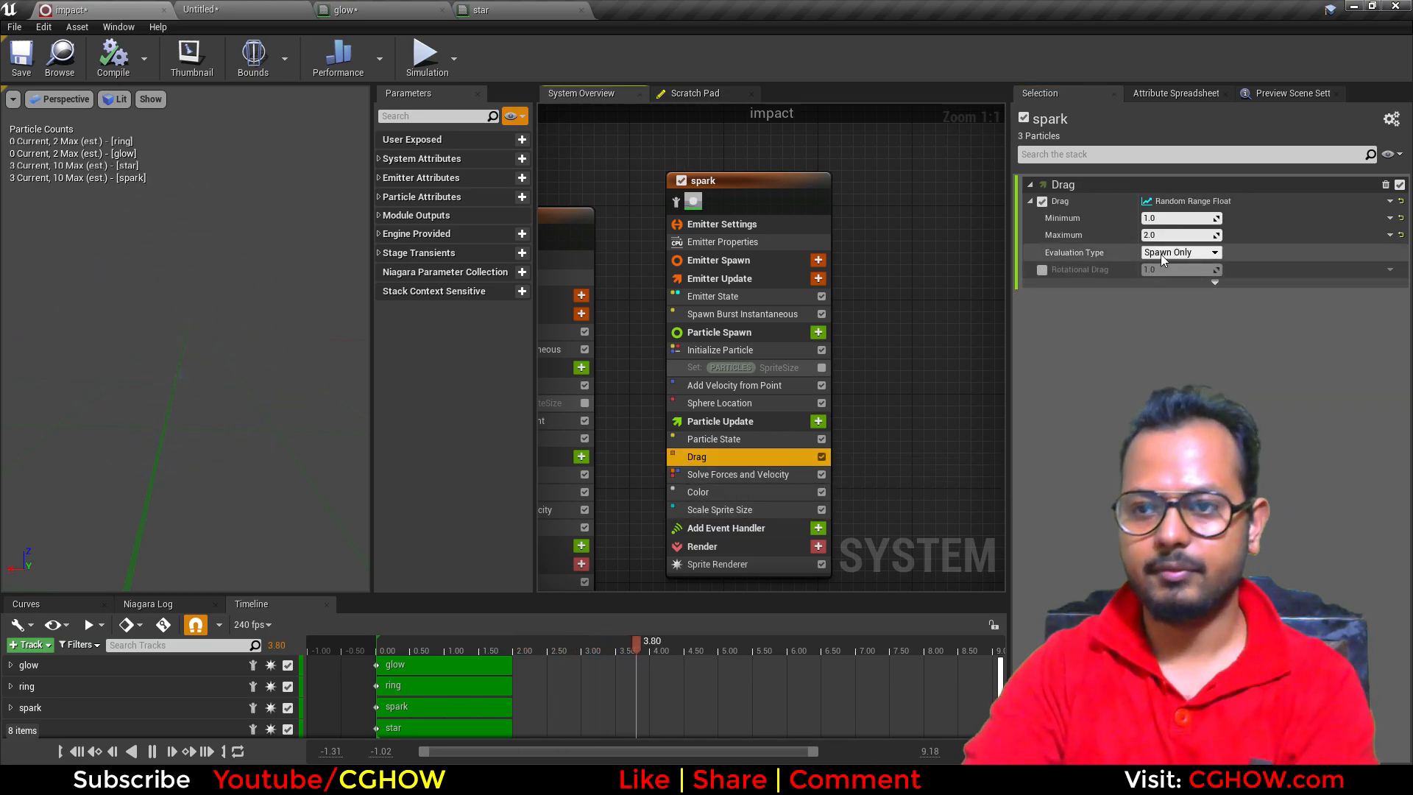
pyautogui.click(1168, 235)
pyautogui.write('1')
pyautogui.press('Return')
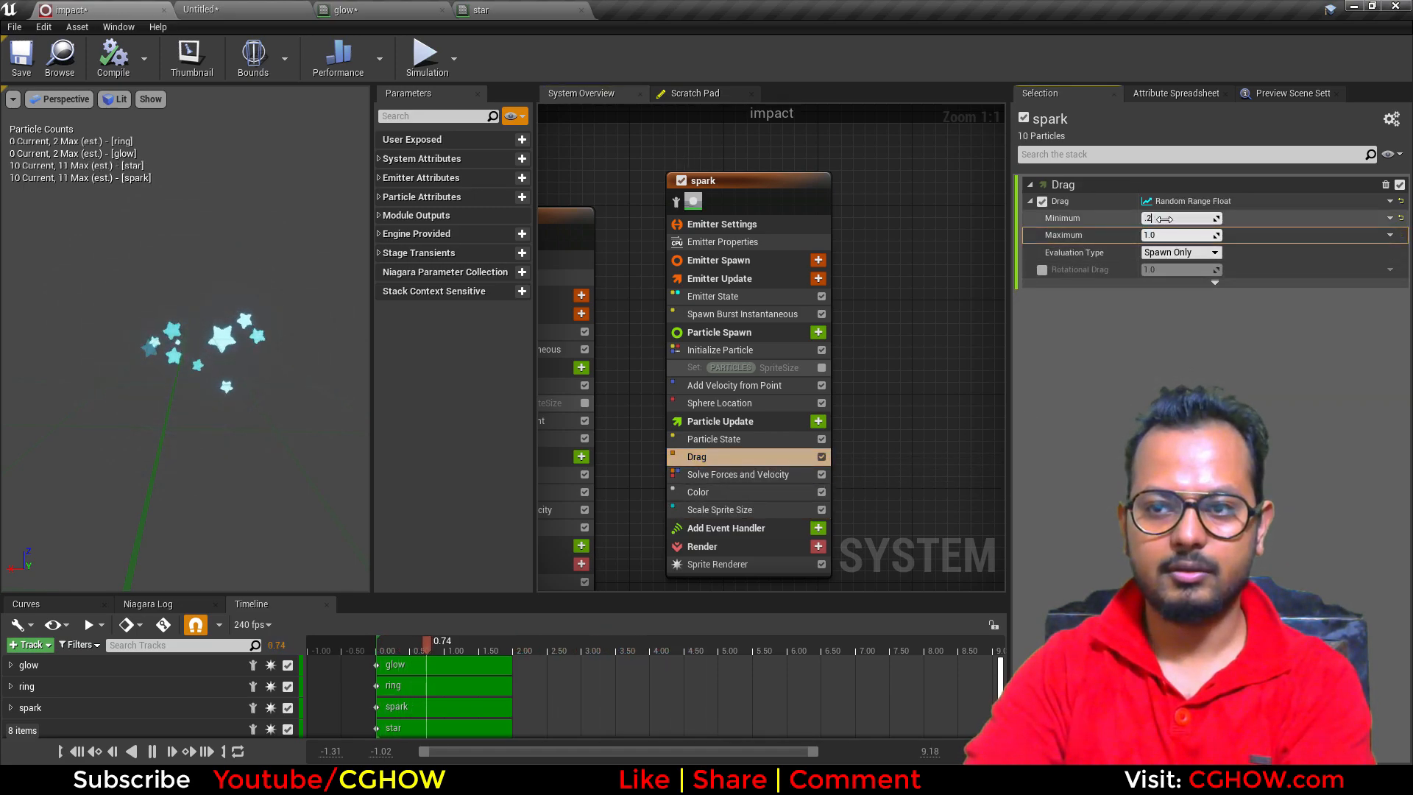
pyautogui.click(1164, 219)
pyautogui.write('0.2')
pyautogui.press('Return')
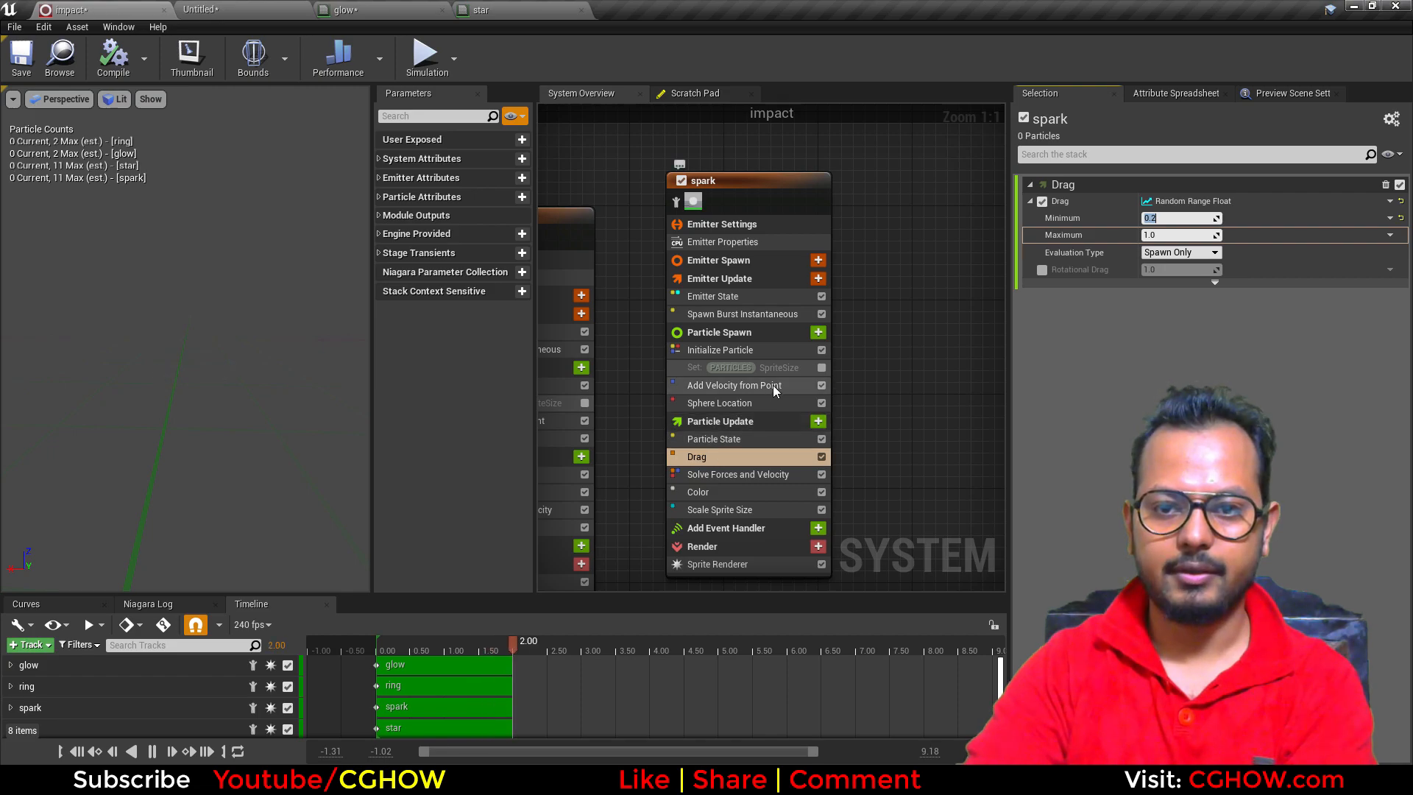
# Step: Set spark's Add Velocity from Point strength to a minimum of 50 and a maximum of 100
pyautogui.click(735, 386)
pyautogui.click(1170, 235)
pyautogui.write('100')
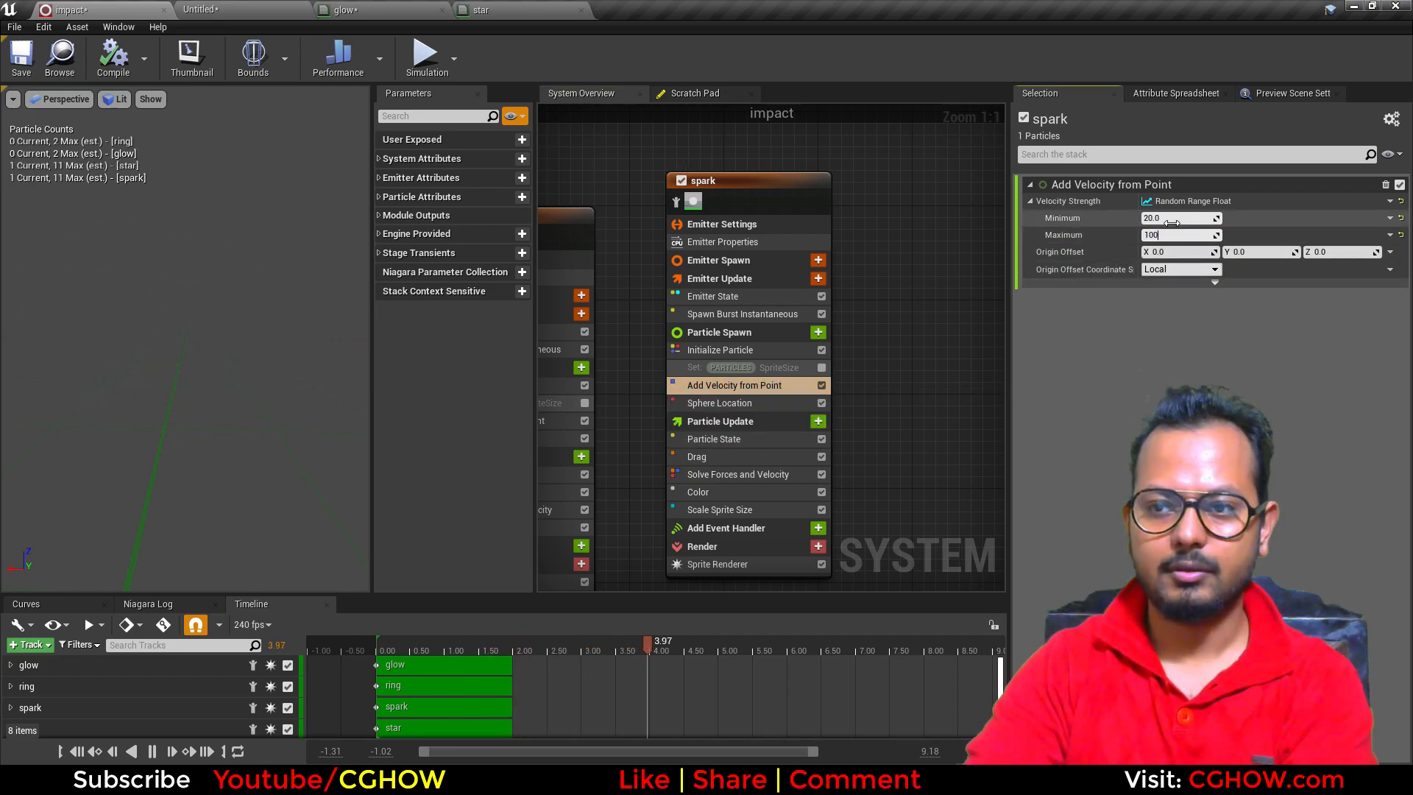
pyautogui.press('Return')
pyautogui.click(1163, 217)
pyautogui.write('50')
pyautogui.press('Return')
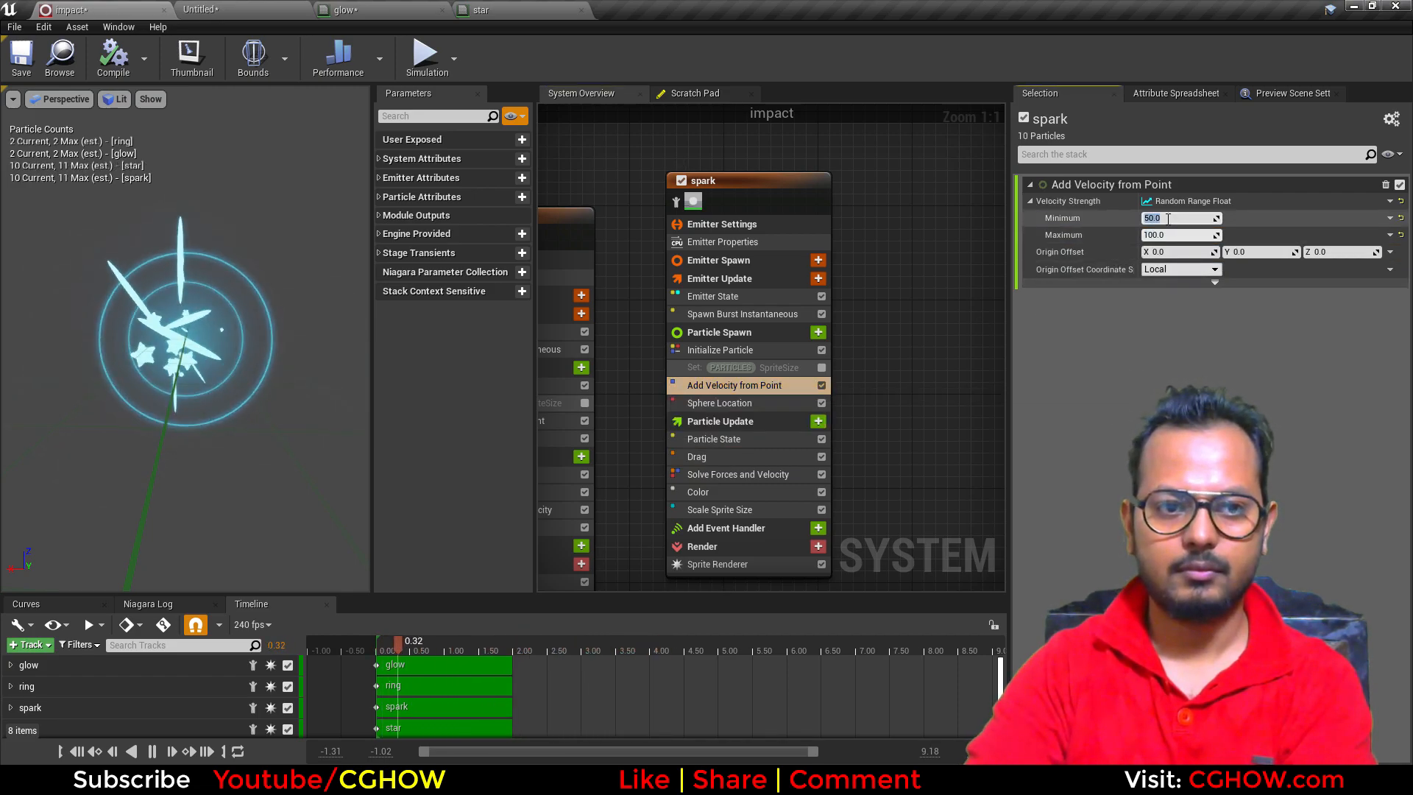
# Step: In spark's Scale Sprite Size module, reset ScaleCurve Y to 1 and set the YCurve's first key value to 5
pyautogui.click(726, 511)
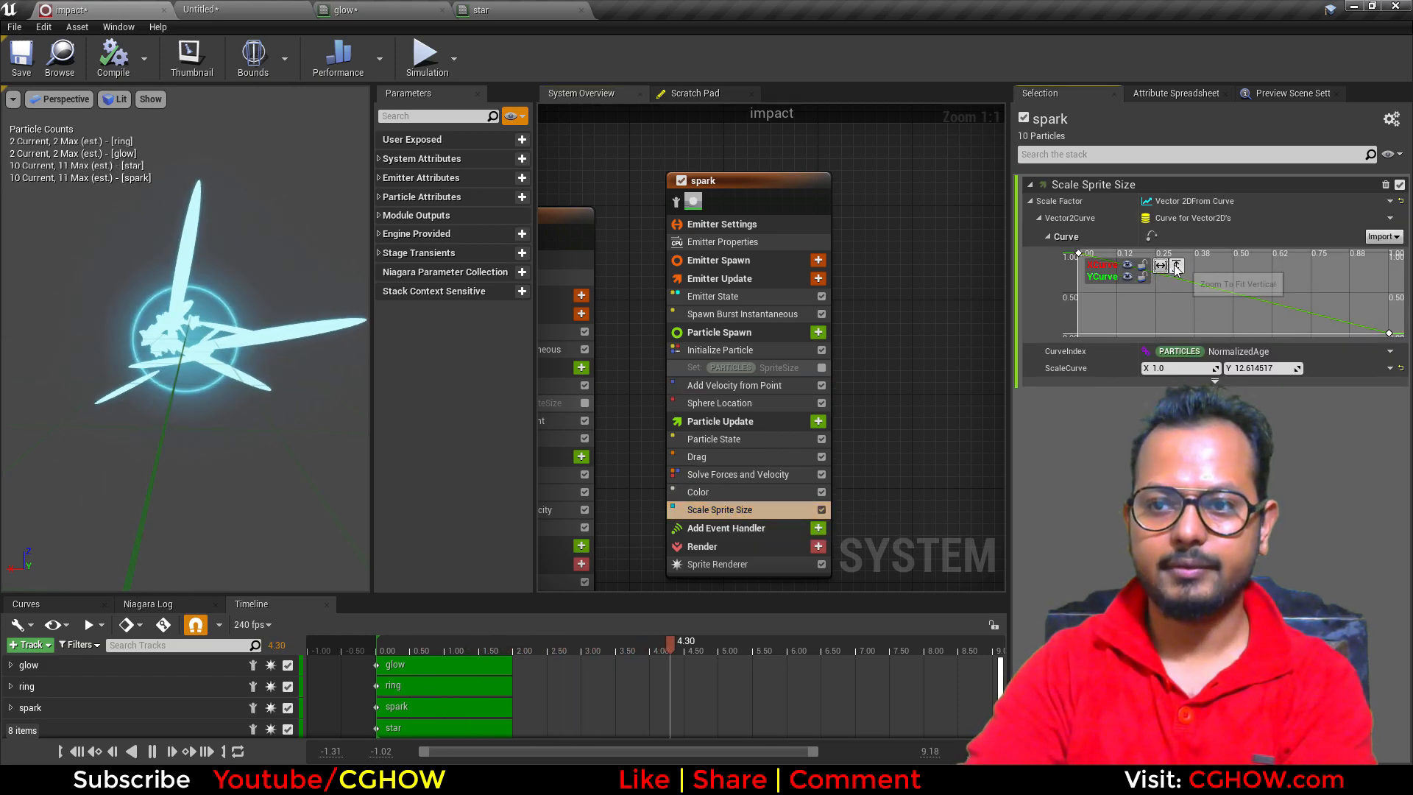
pyautogui.click(1128, 271)
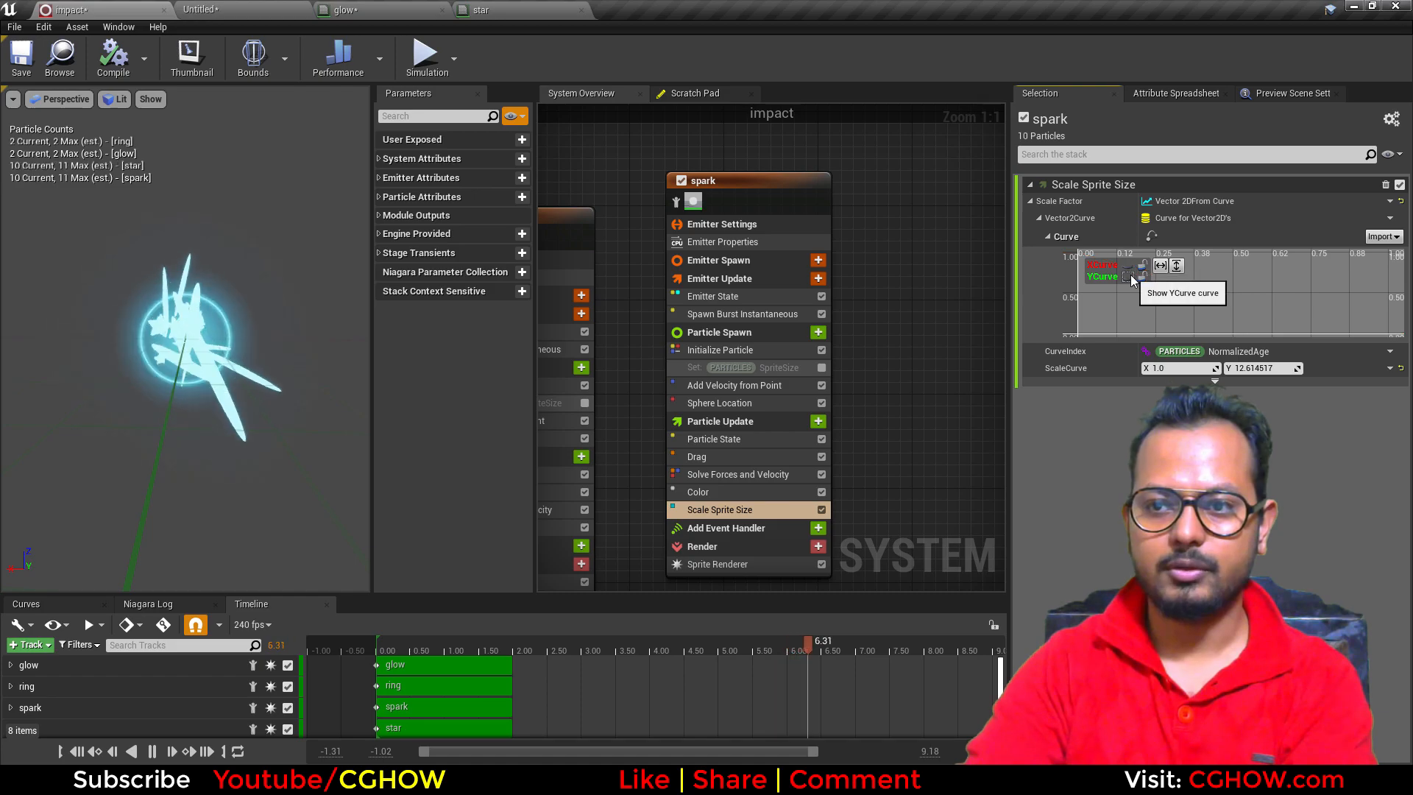
pyautogui.click(1079, 254)
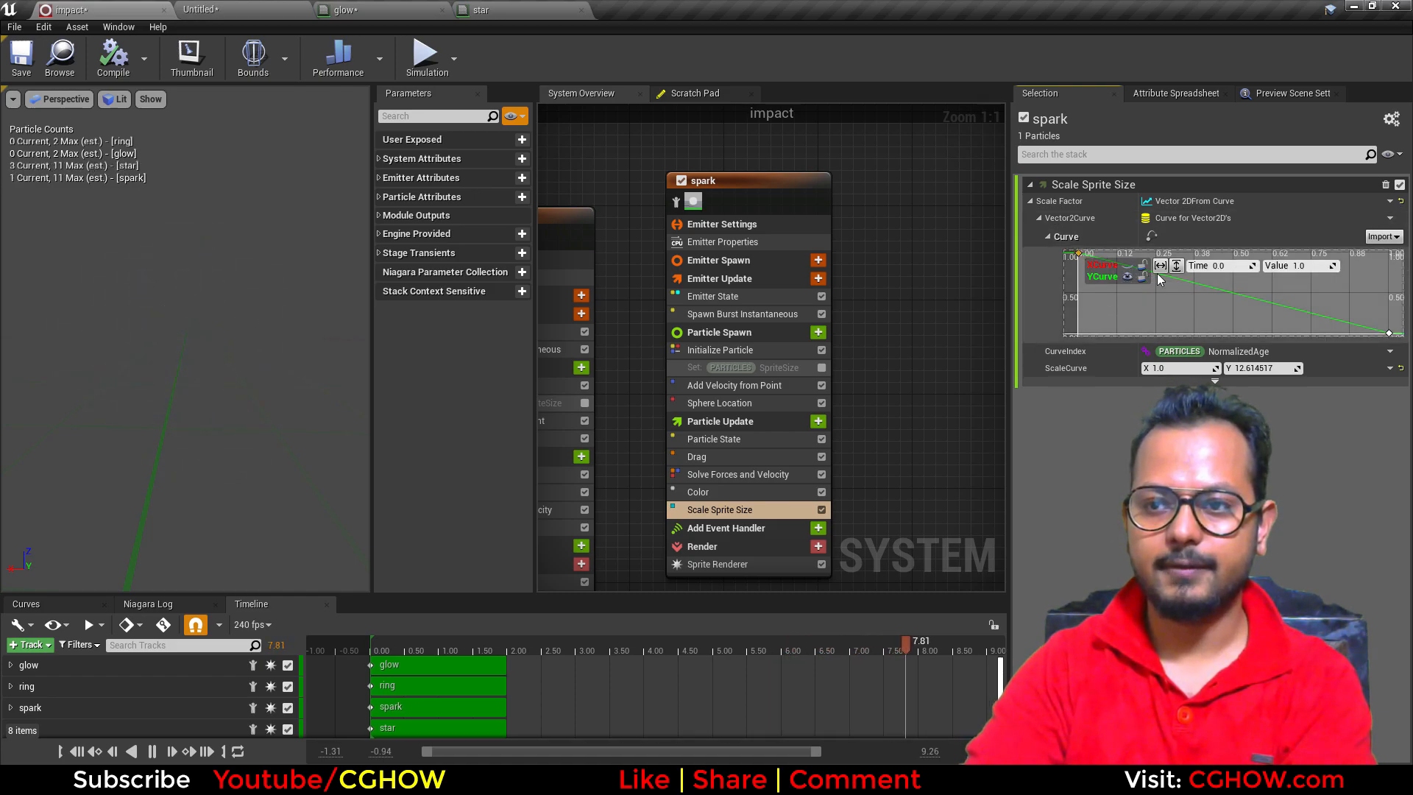
pyautogui.click(1303, 267)
pyautogui.press('Return')
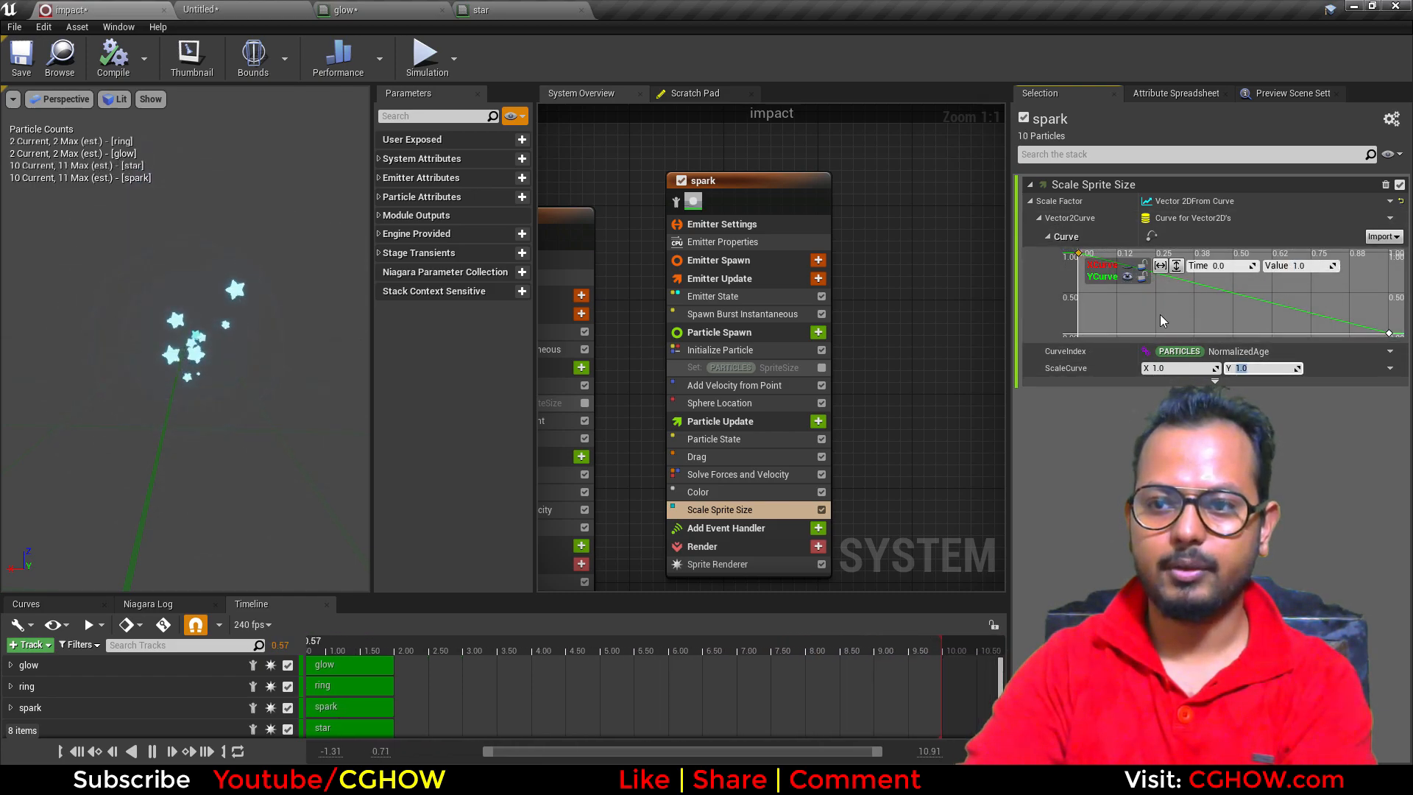
pyautogui.write('5')
pyautogui.press('Return')
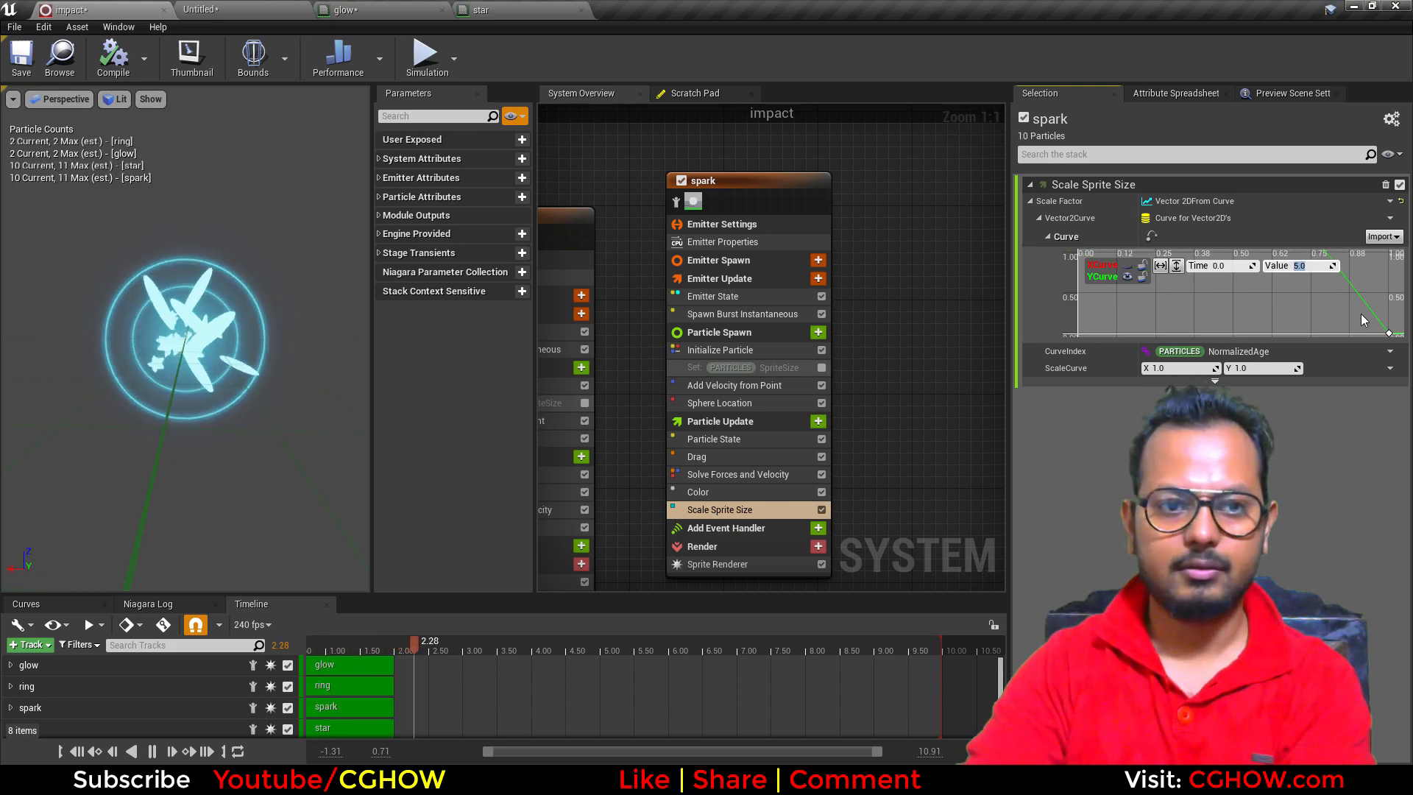
# Step: Set the YCurve's end key to time 0.5 and value 1
pyautogui.click(1194, 306)
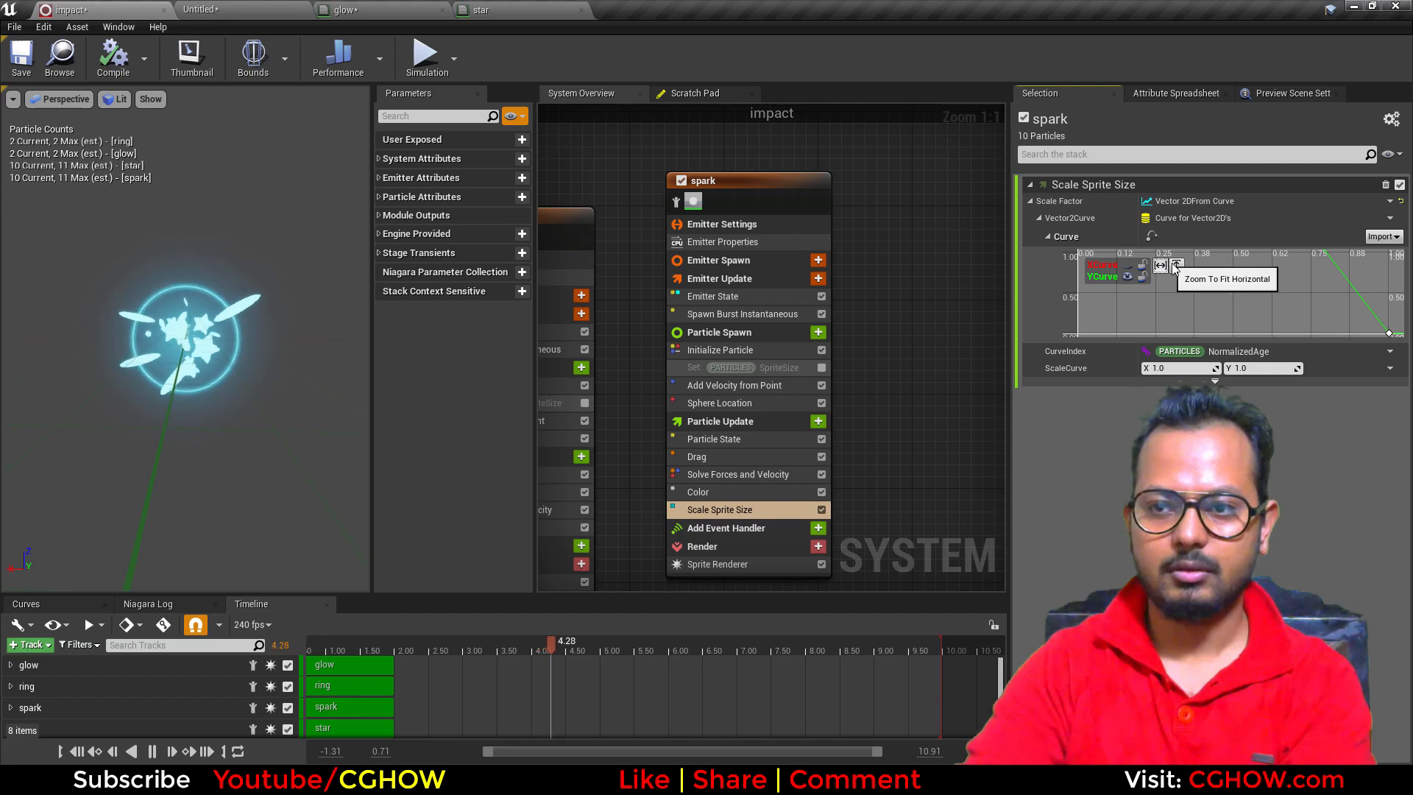
pyautogui.click(1389, 333)
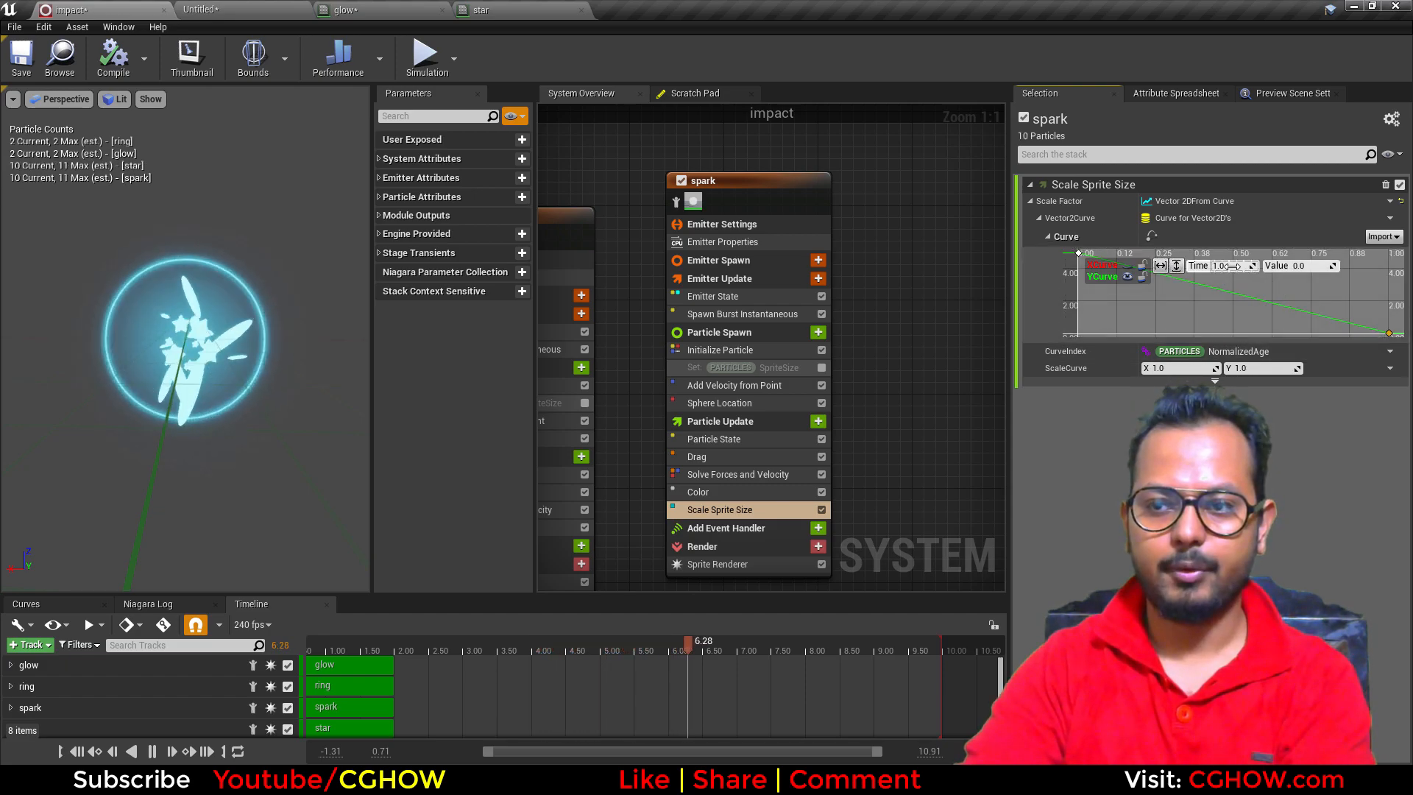
pyautogui.click(1306, 265)
pyautogui.write('1')
pyautogui.press('Return')
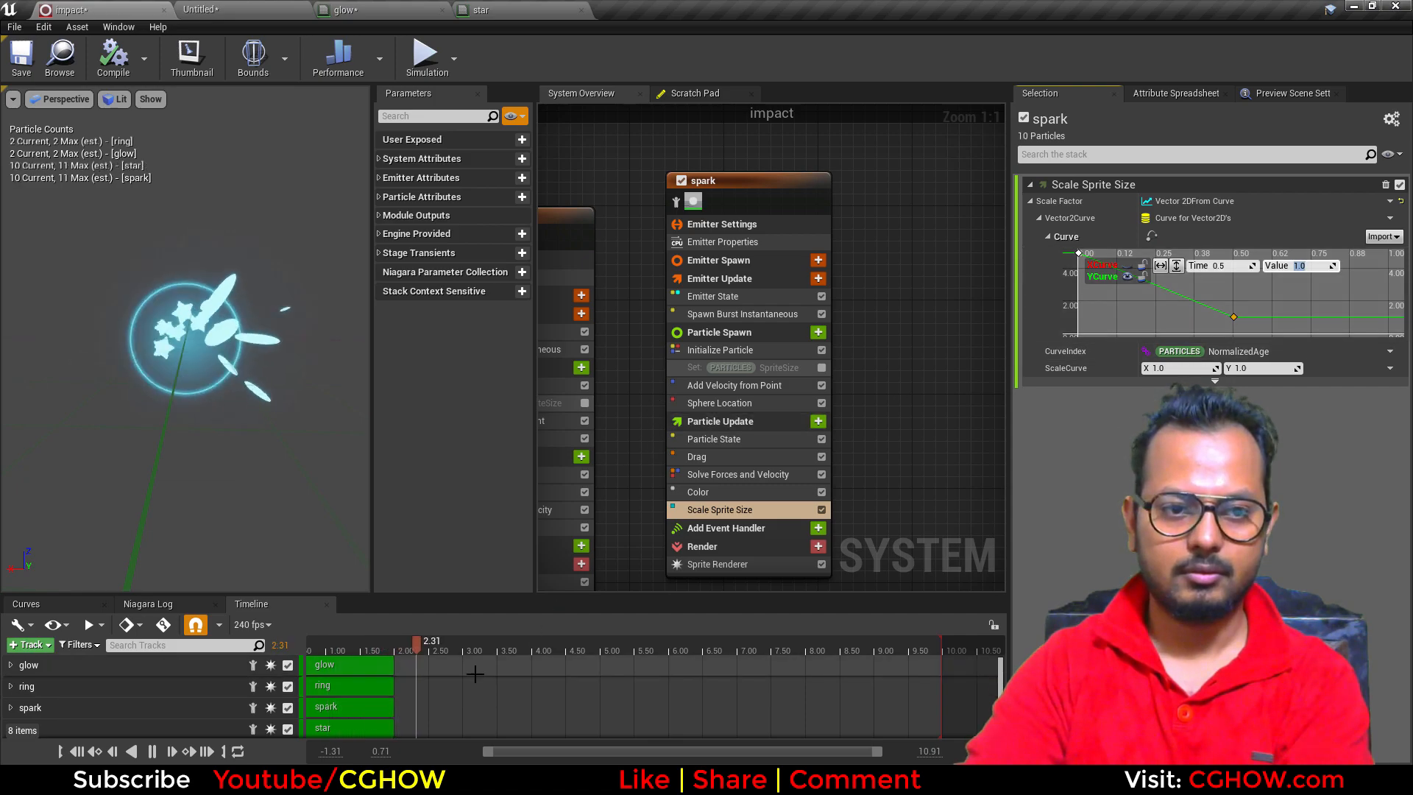
# Step: Move Sphere Location above Add Velocity from Point in spark's Particle Spawn stage and scrub the timeline to preview the burst
pyautogui.moveTo(718, 404); pyautogui.dragTo(758, 383)
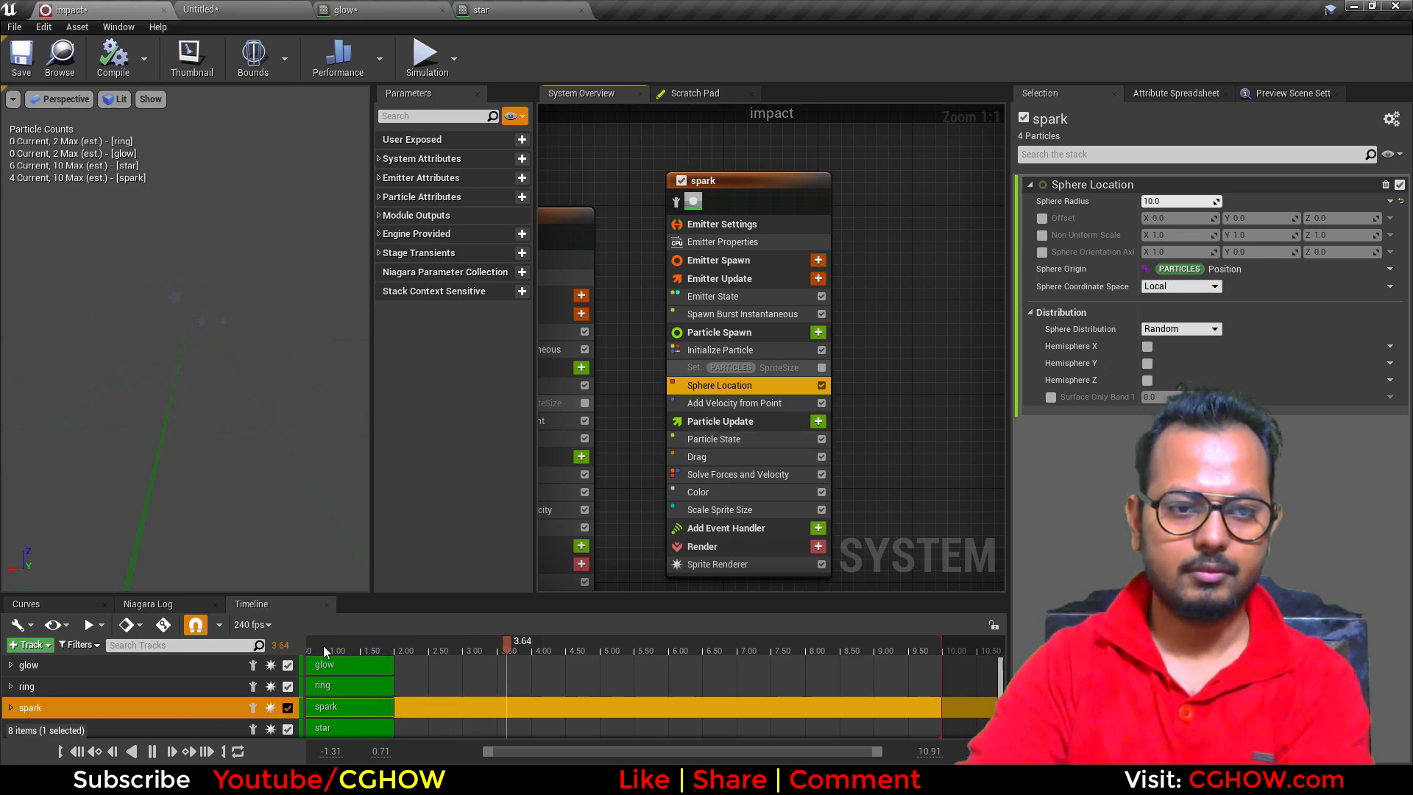
pyautogui.moveTo(323, 646); pyautogui.dragTo(390, 664)
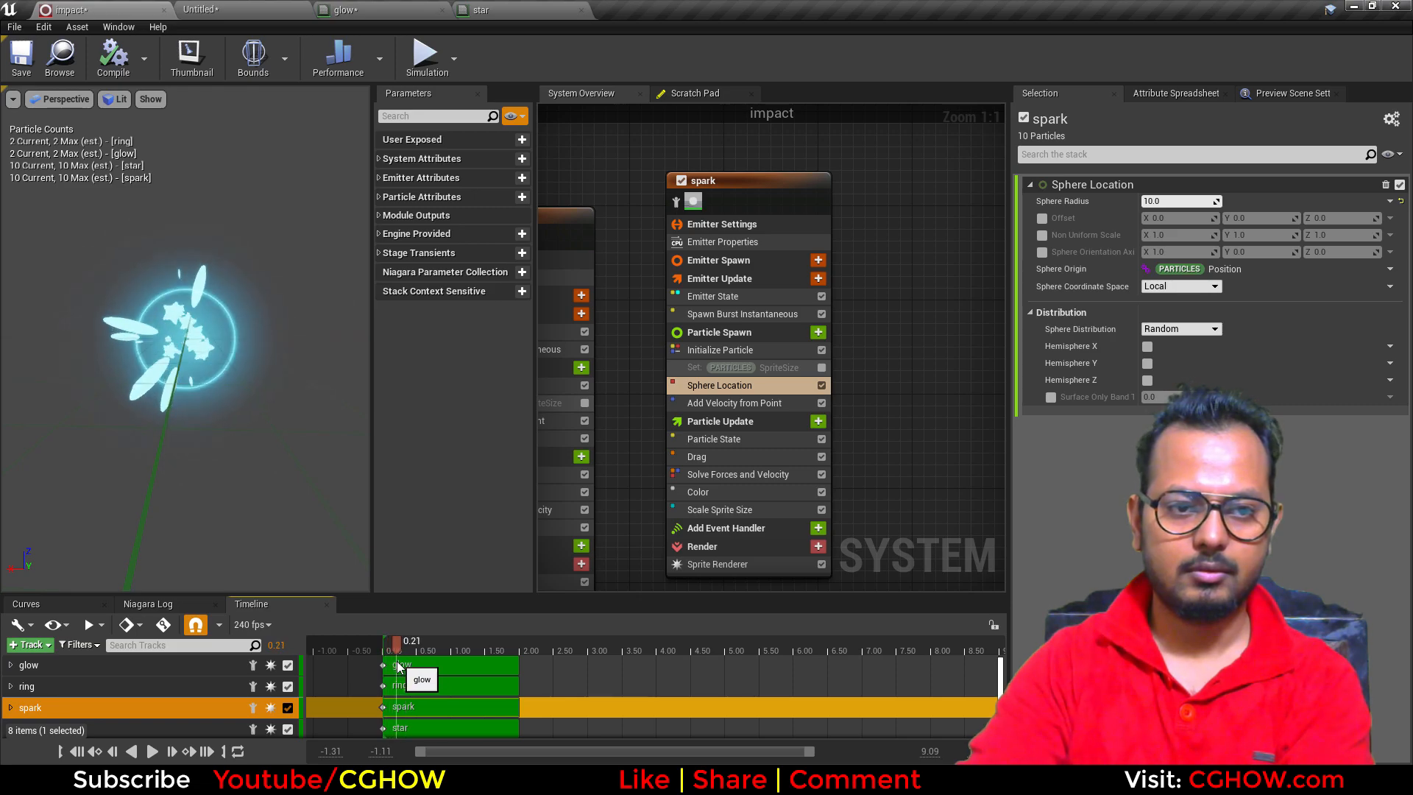
# Step: Raise the value of the YCurve's first key in spark's Scale Sprite Size module to about 19.6
pyautogui.click(740, 350)
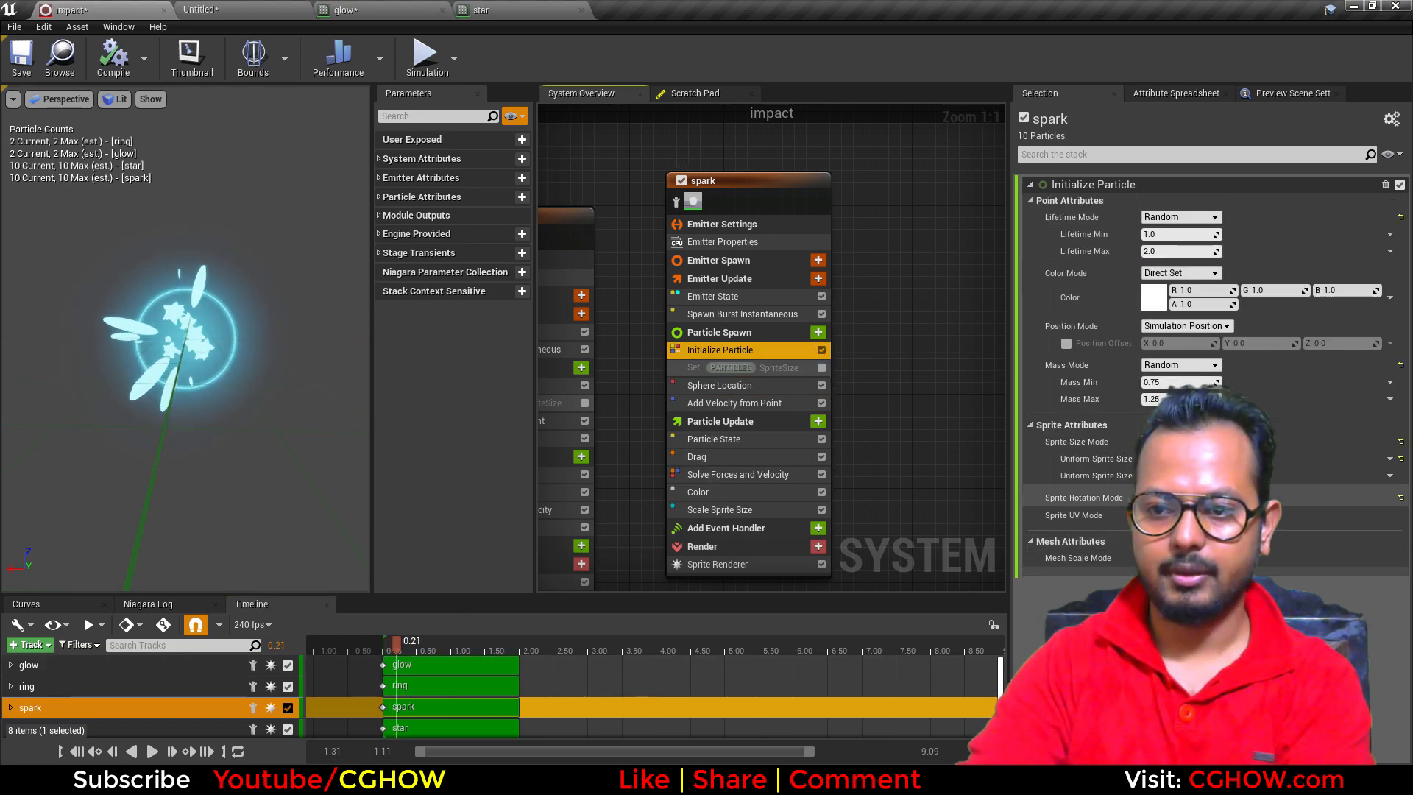
pyautogui.click(743, 508)
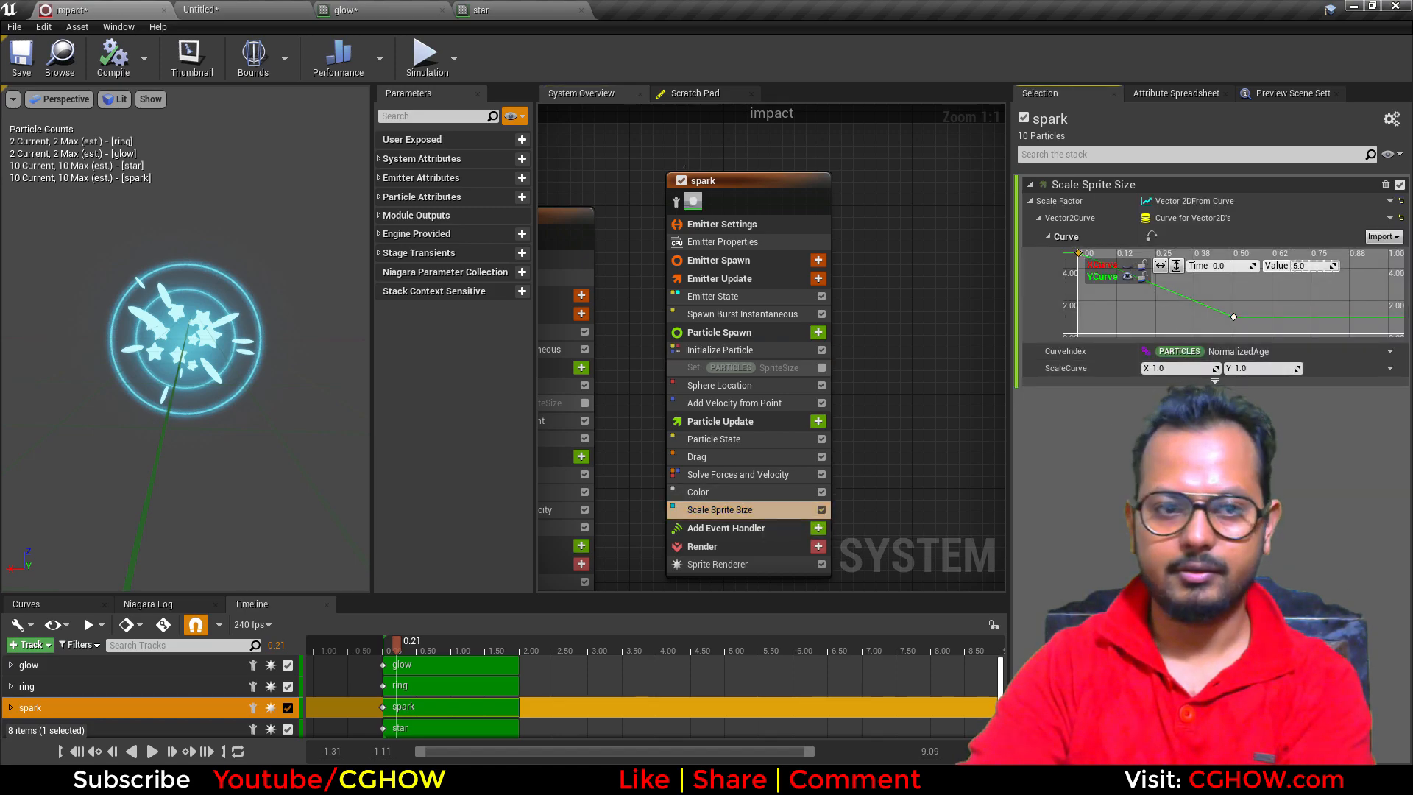
pyautogui.moveTo(1310, 266); pyautogui.dragTo(1365, 266)
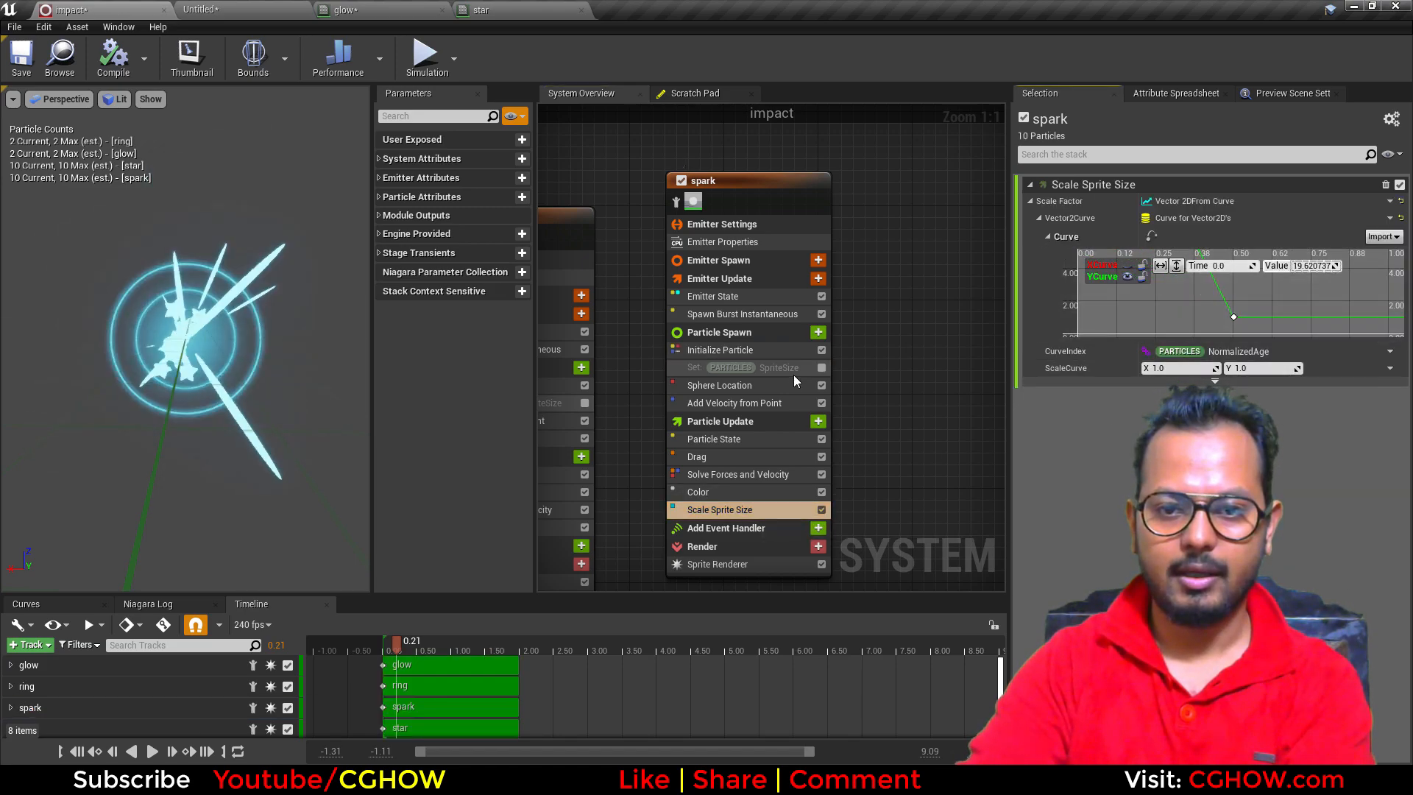
# Step: Brighten the starting cyan colour key in spark's Color curve
pyautogui.click(715, 492)
pyautogui.doubleClick(1077, 271)
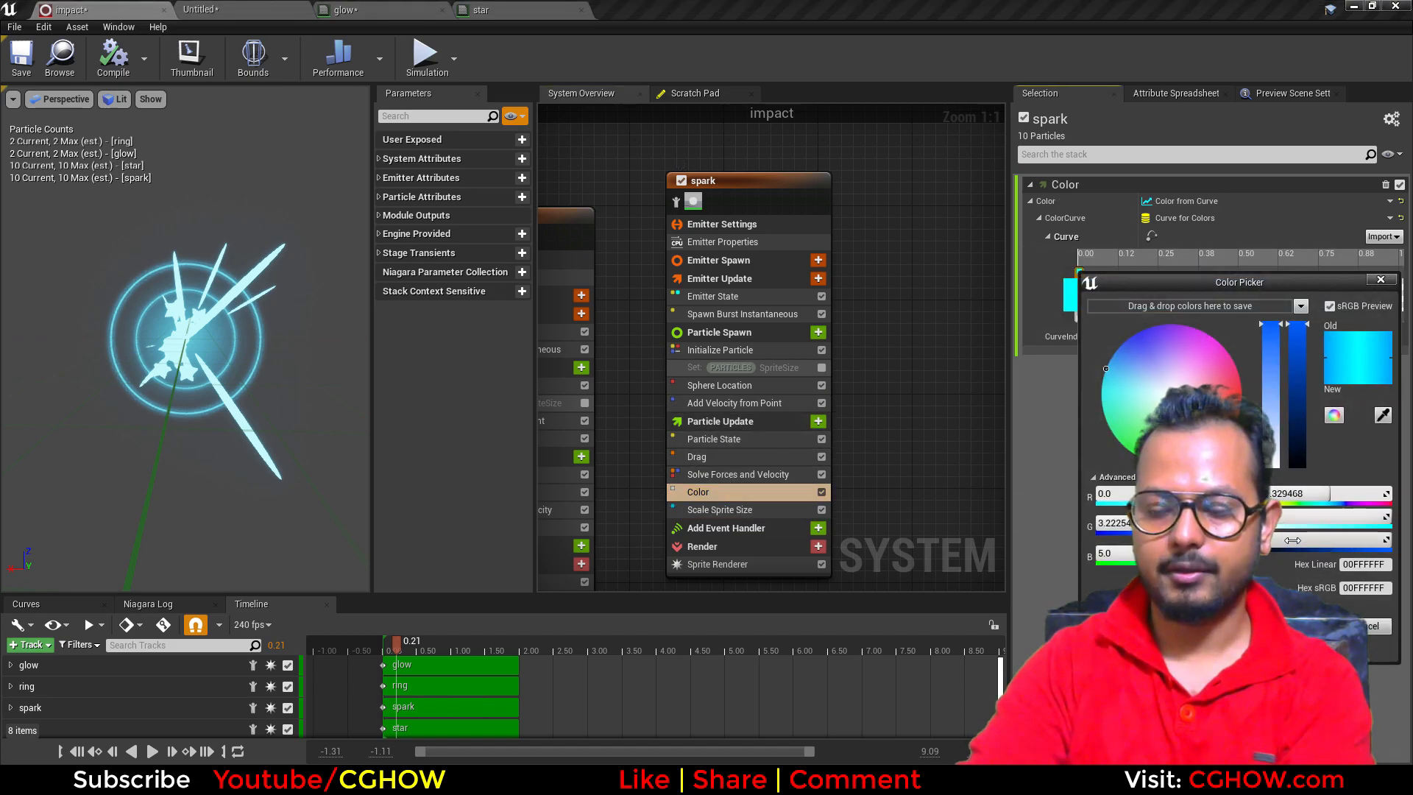
pyautogui.moveTo(1292, 540); pyautogui.dragTo(1325, 540)
pyautogui.click(1316, 625)
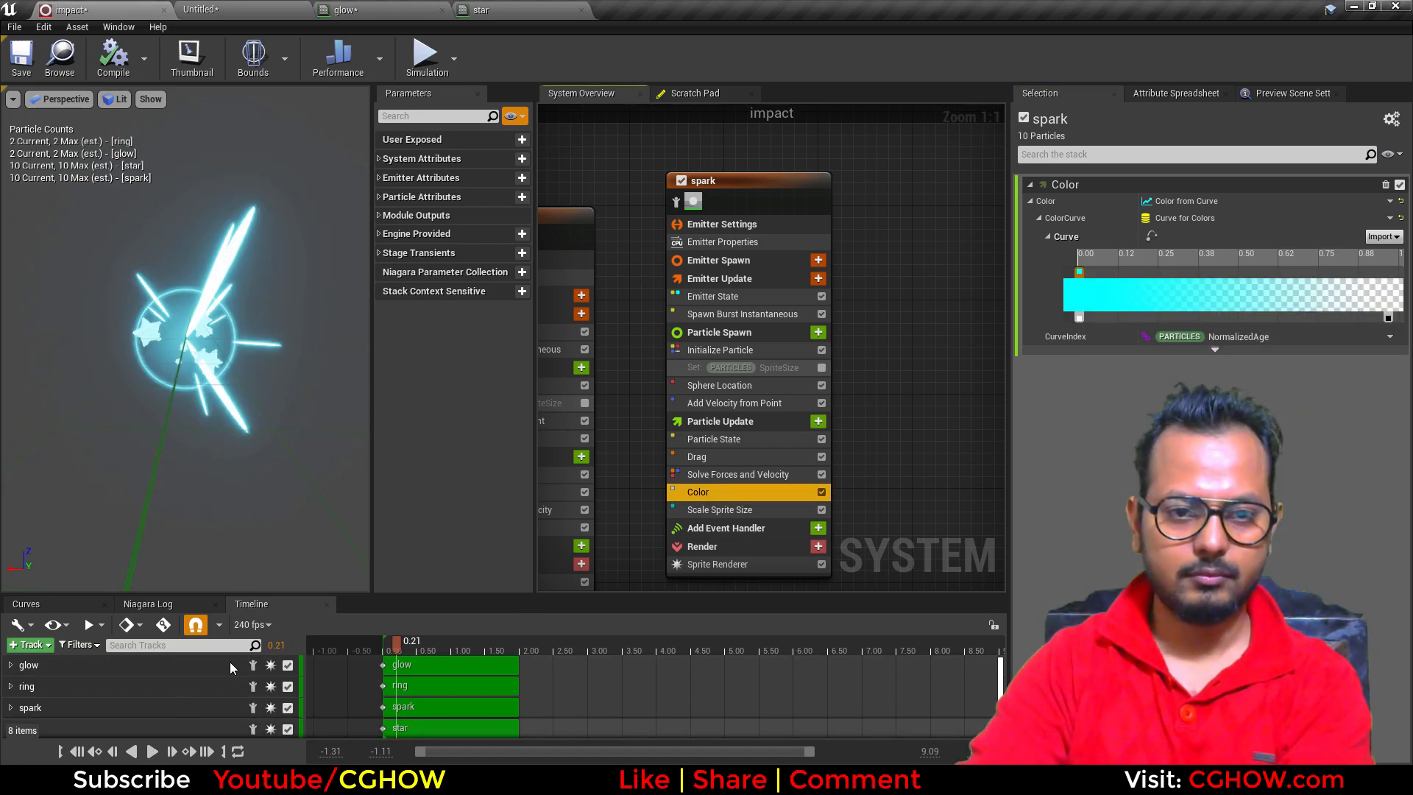
# Step: Play the simulation and set spark's random particle lifetime to a minimum of 0.5 and a maximum of 0.6
pyautogui.click(731, 353)
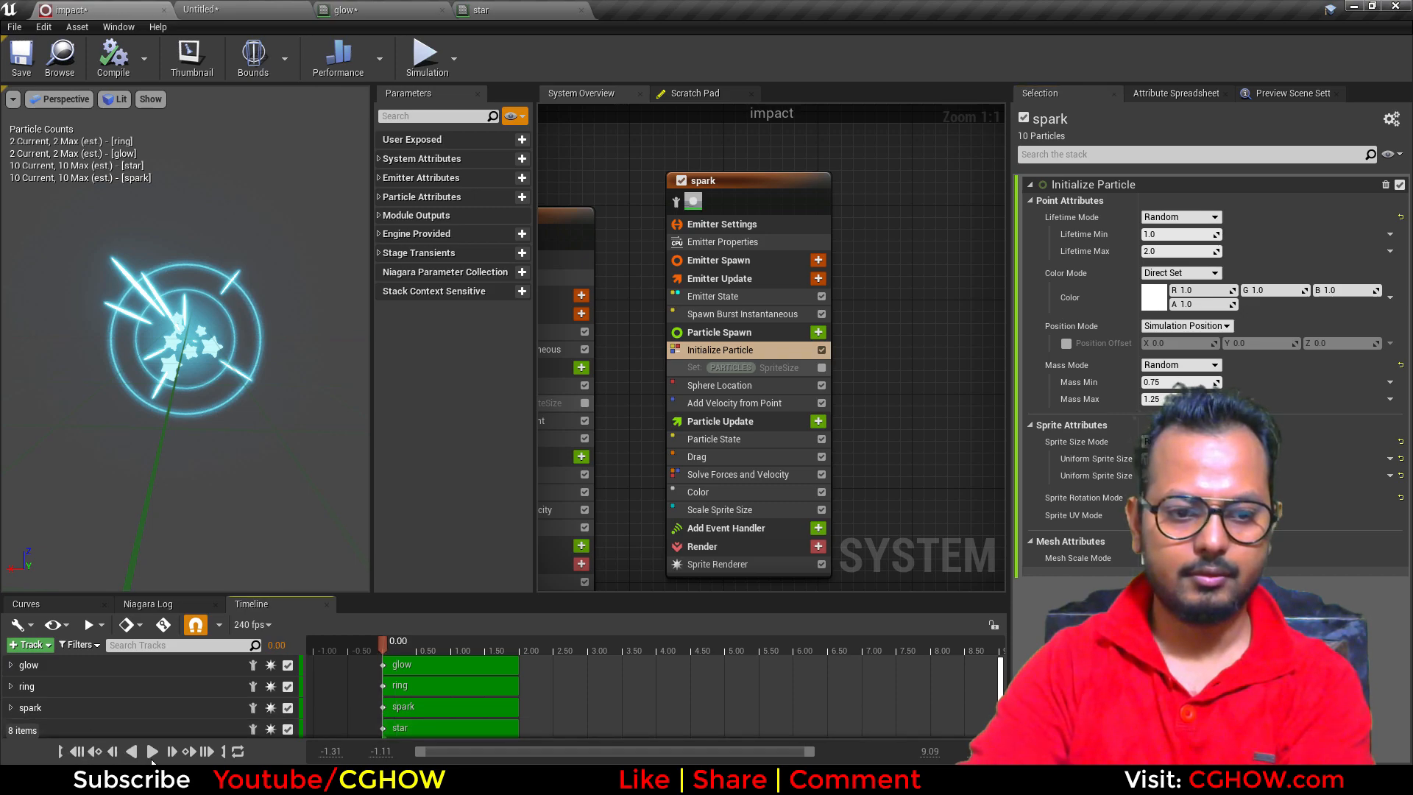
pyautogui.click(152, 751)
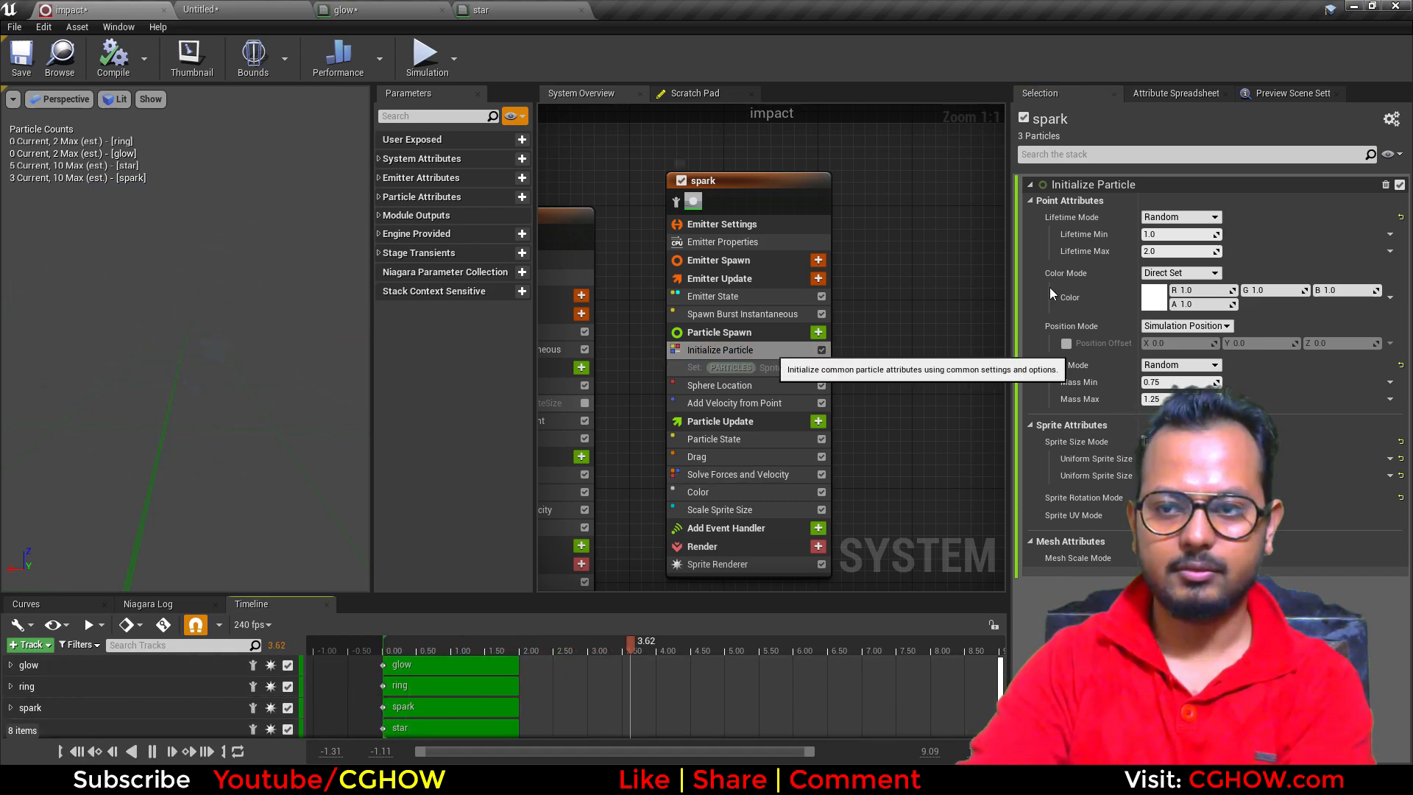
pyautogui.click(1179, 252)
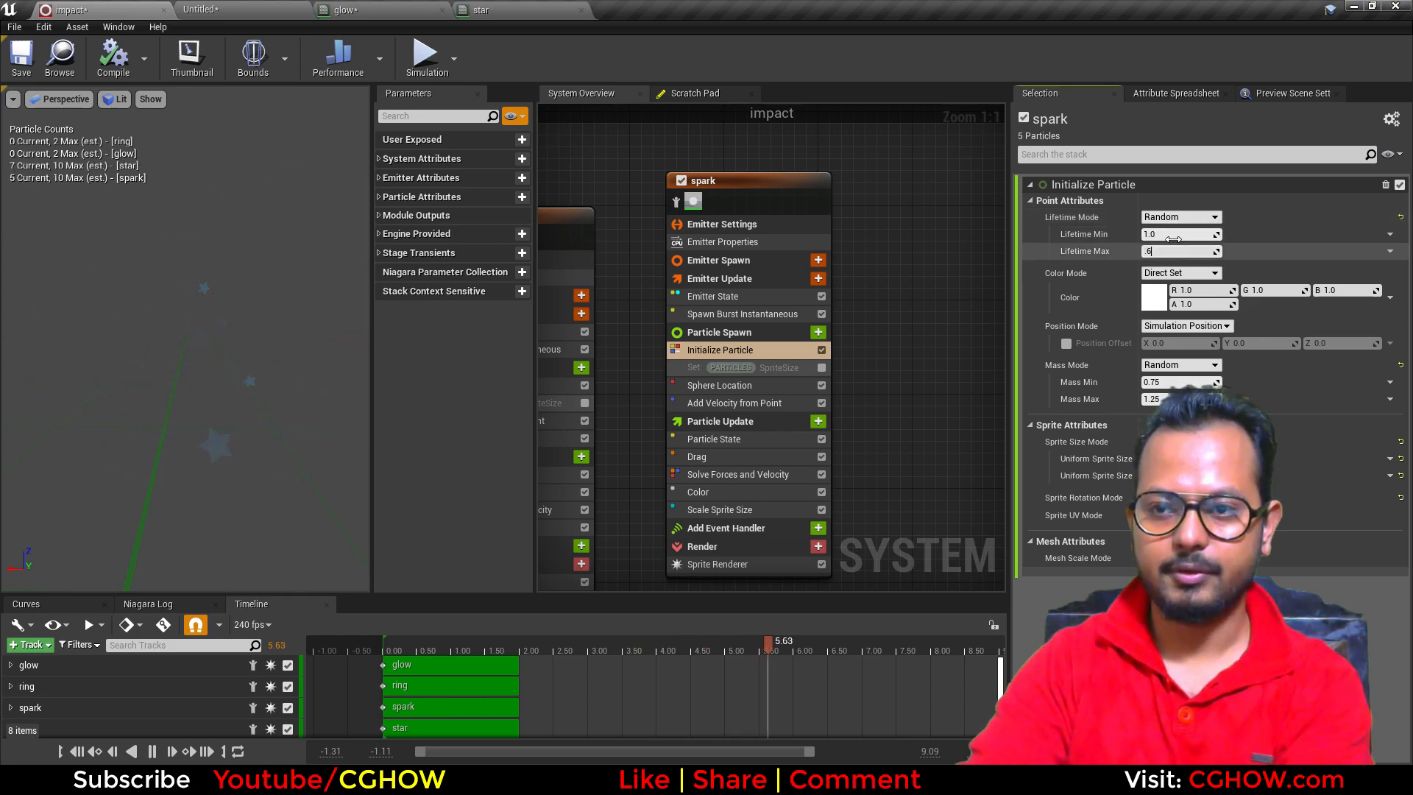
pyautogui.press('Return')
pyautogui.click(1162, 236)
pyautogui.write('.5')
pyautogui.press('Return')
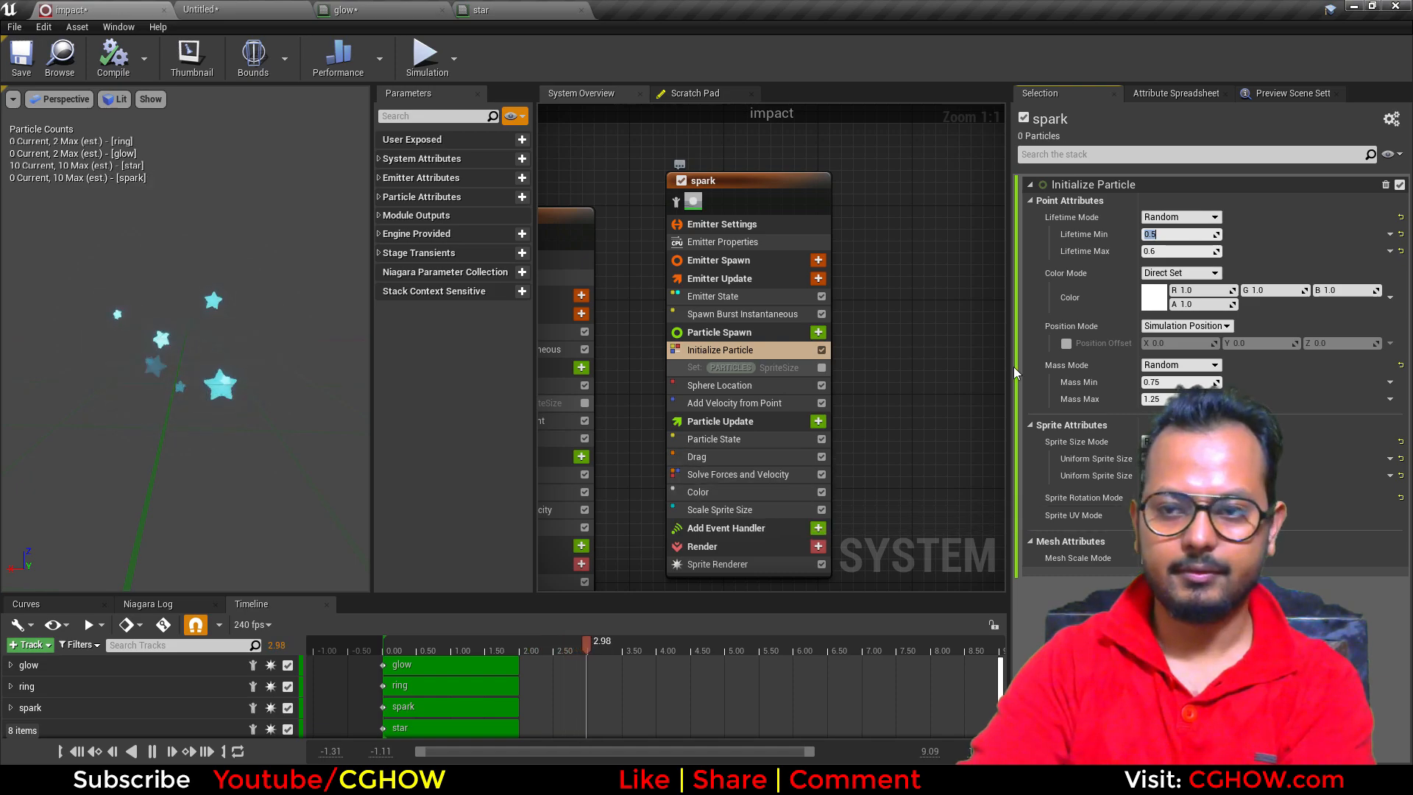
# Step: Set spark's random particle lifetime to a minimum of 0.8 and a maximum of 1
pyautogui.click(1172, 251)
pyautogui.write('1')
pyautogui.press('Return')
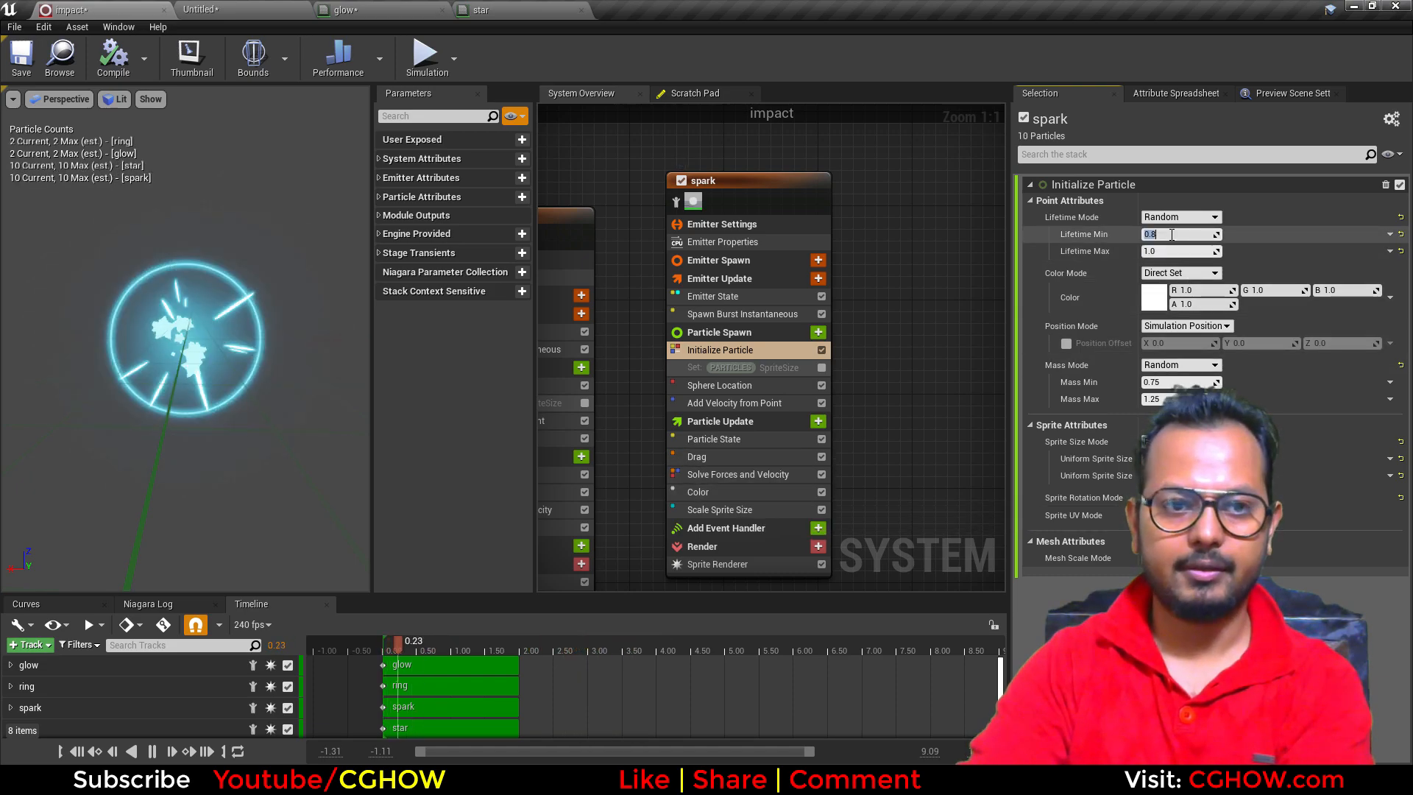
# Step: Raise spark's velocity strength range to about 70.4 to 160.6, and set its random particle lifetime range to 1 to 1.5
pyautogui.click(728, 402)
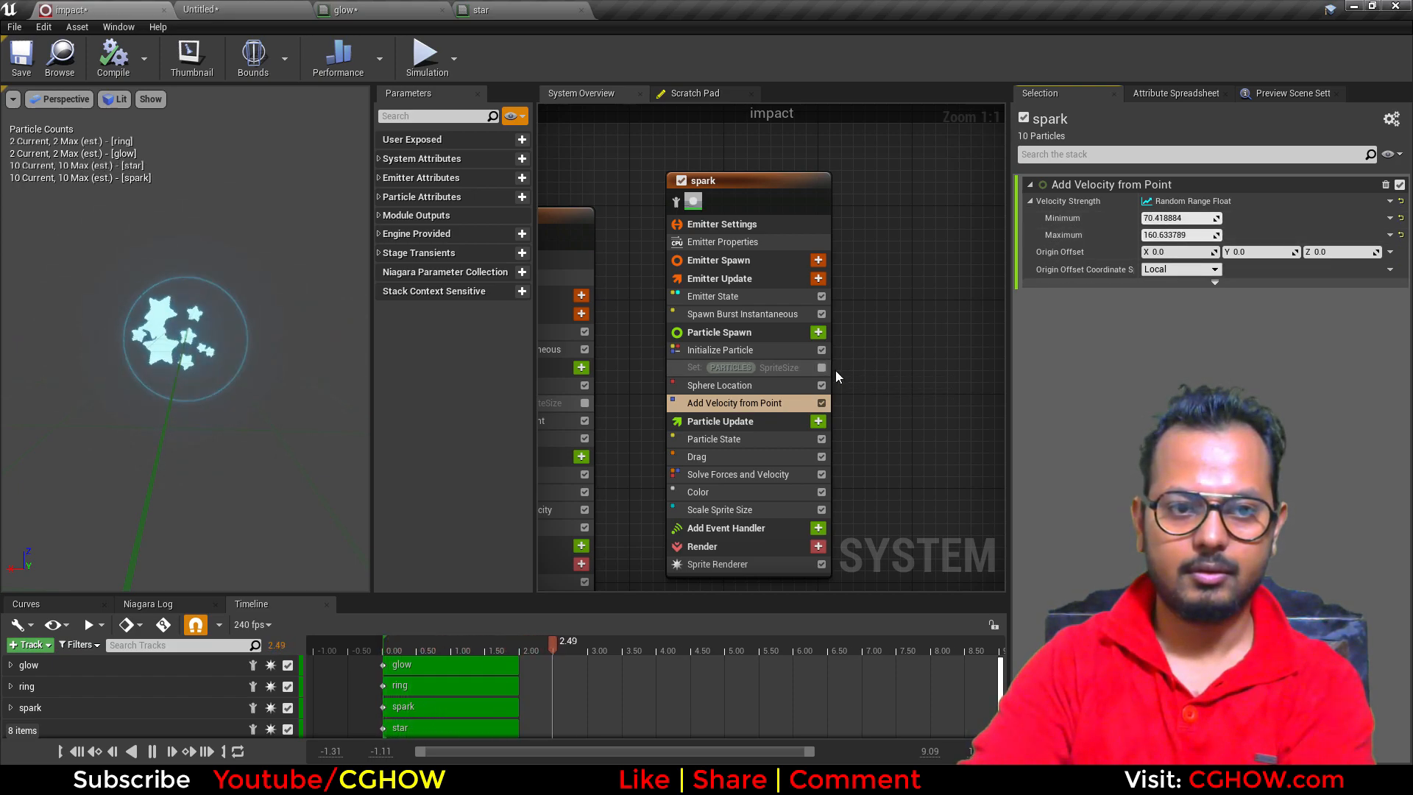
pyautogui.click(766, 349)
pyautogui.click(1176, 251)
pyautogui.write('1.5')
pyautogui.press('Return')
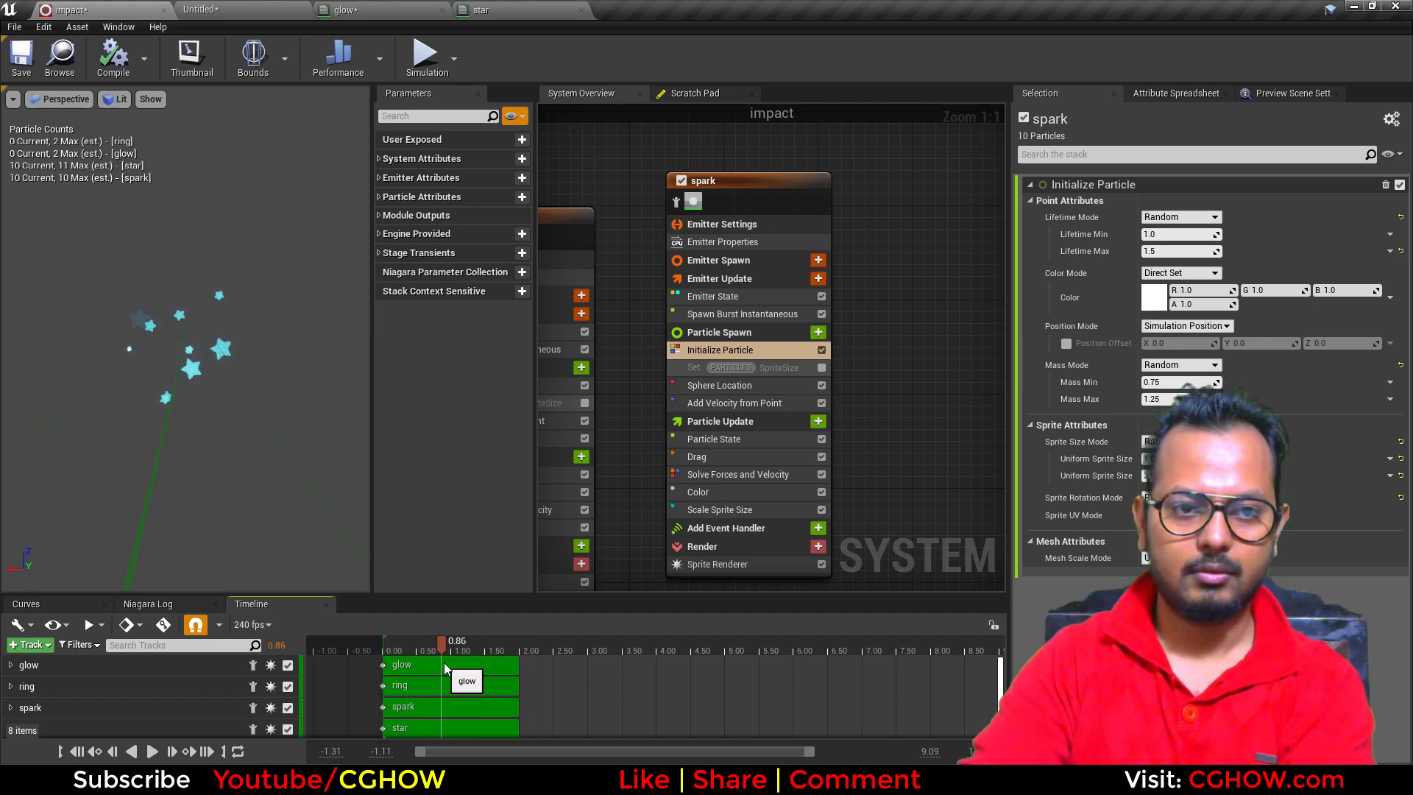
pyautogui.moveTo(501, 665); pyautogui.dragTo(542, 673)
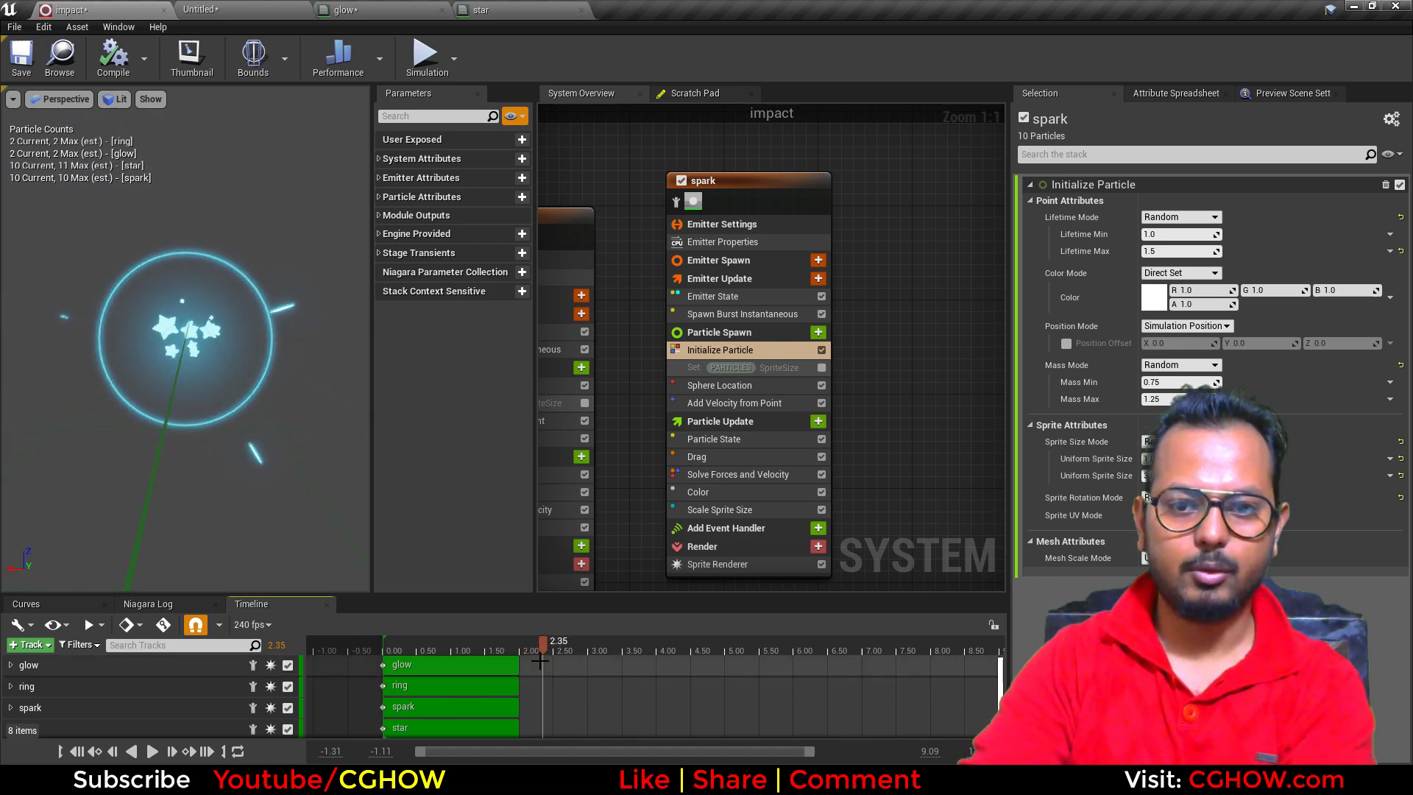
# Step: Set the value of the YCurve key at time 0.5 in spark's Scale Sprite Size module to 0.2
pyautogui.click(758, 509)
pyautogui.click(1177, 285)
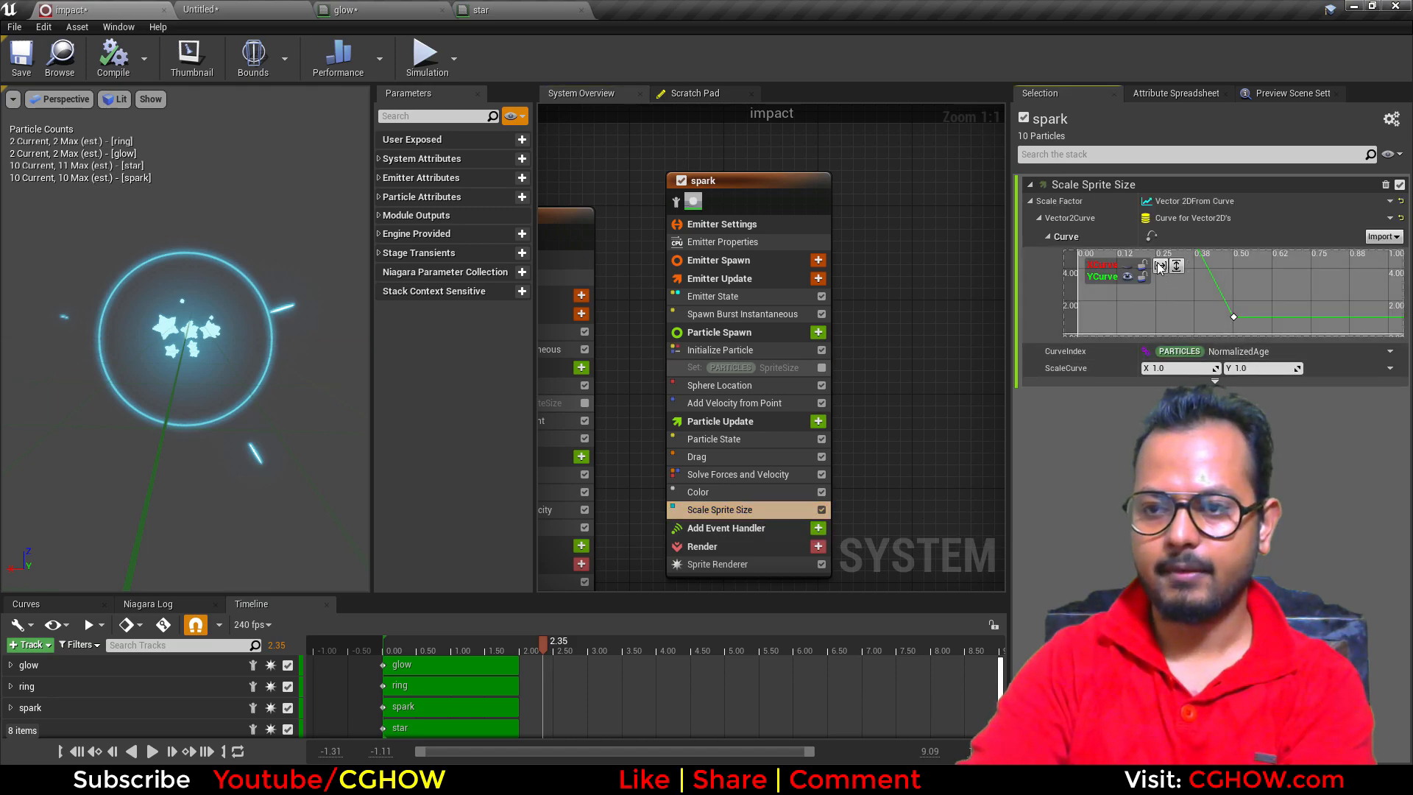
pyautogui.click(1161, 266)
pyautogui.click(1176, 266)
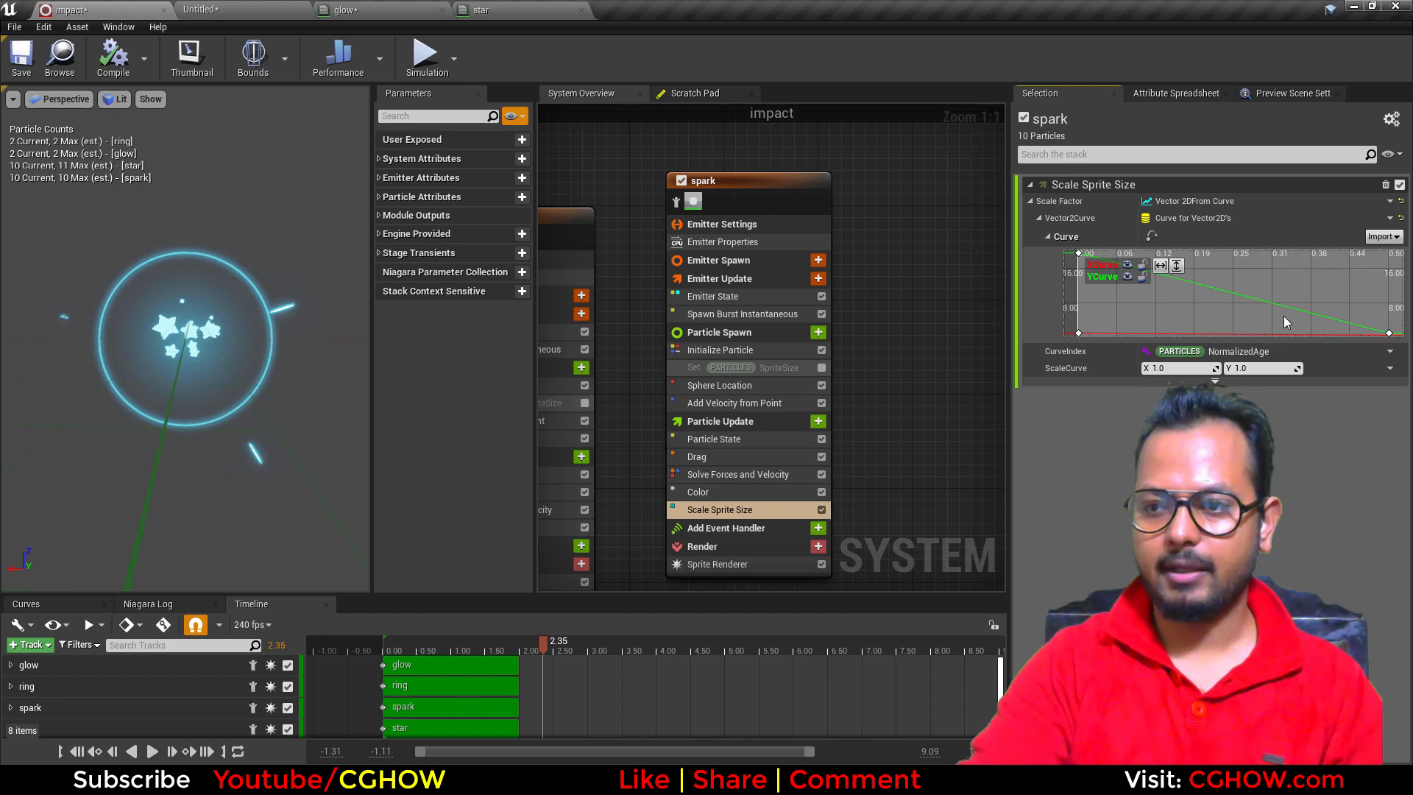
pyautogui.scroll(-1, 1317, 324)
pyautogui.click(1350, 323)
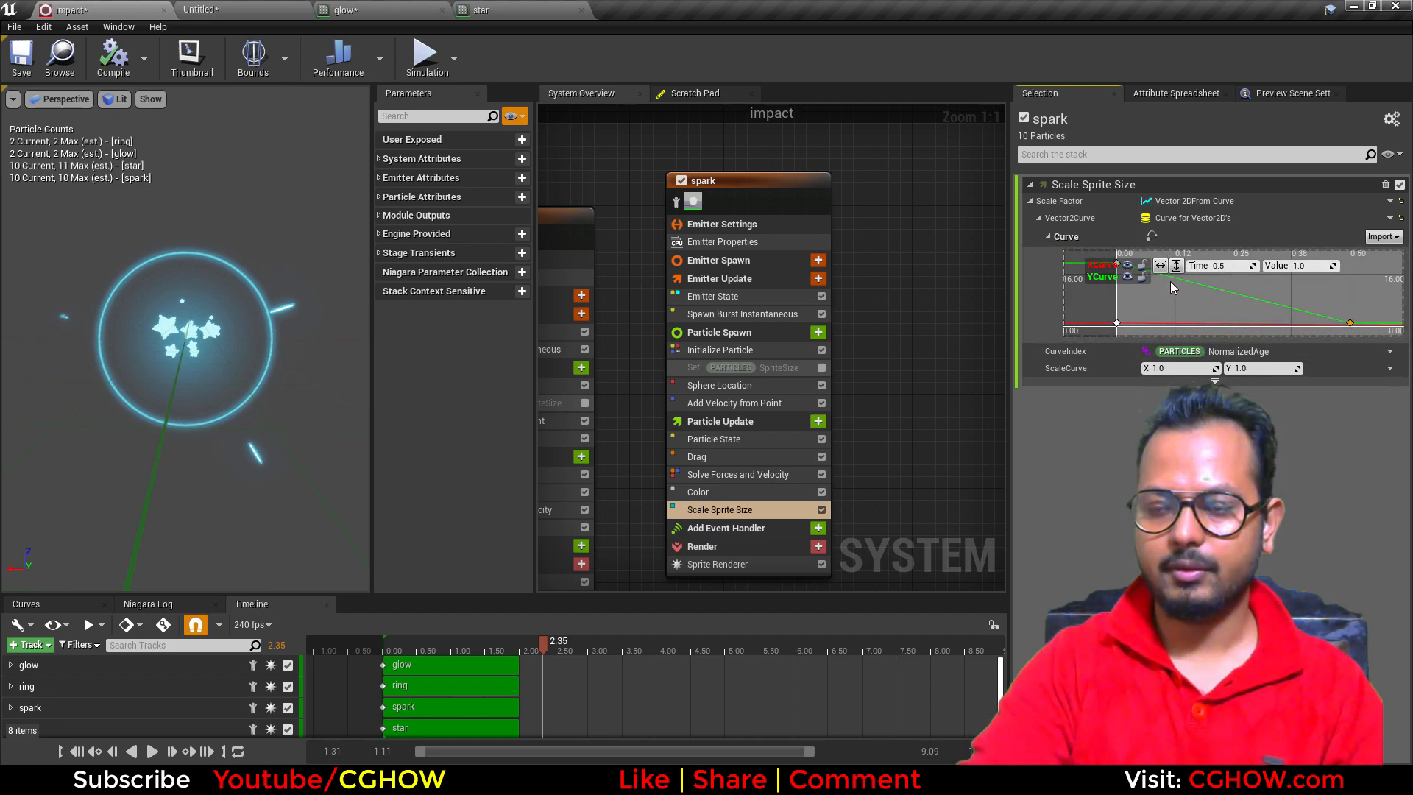
pyautogui.click(1116, 322)
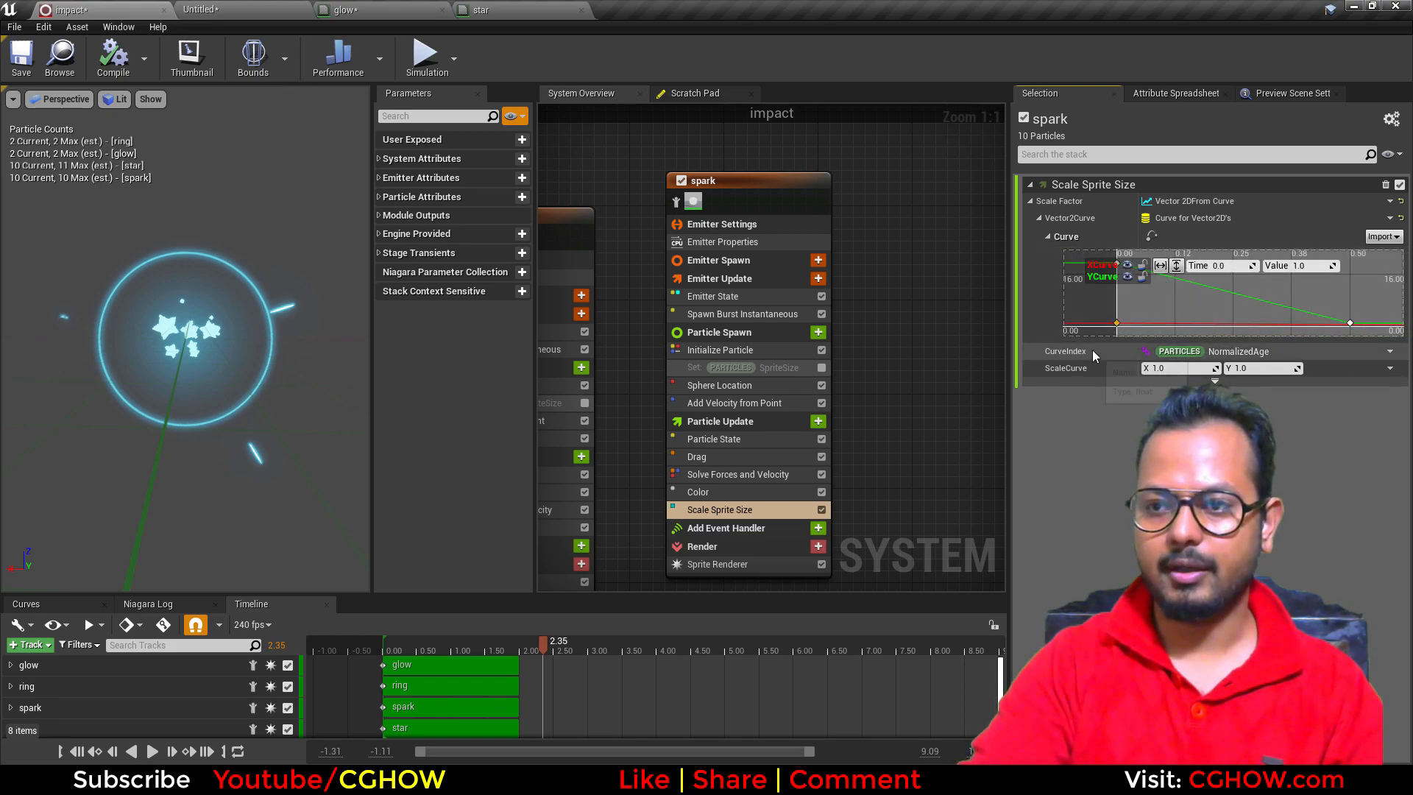
pyautogui.click(1350, 323)
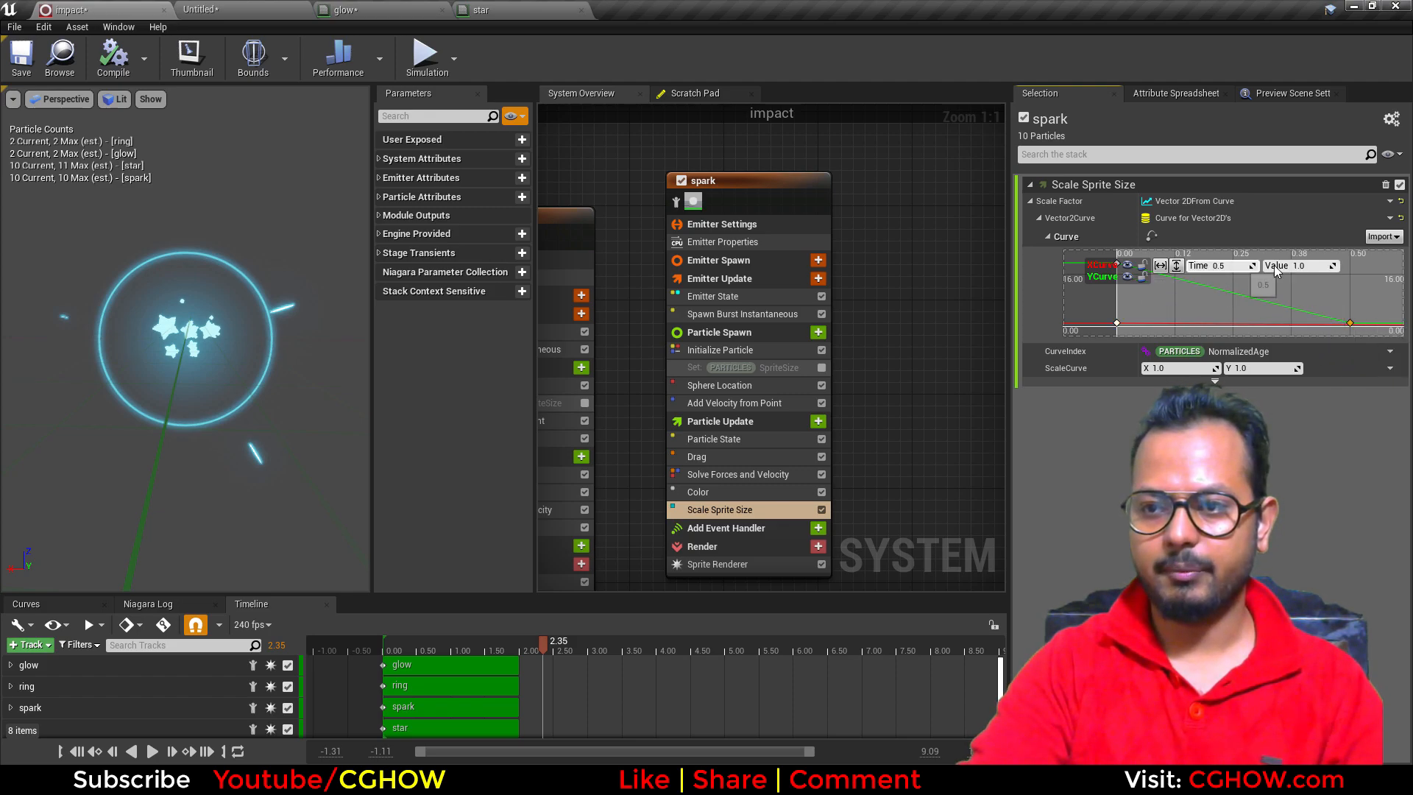
pyautogui.click(1325, 268)
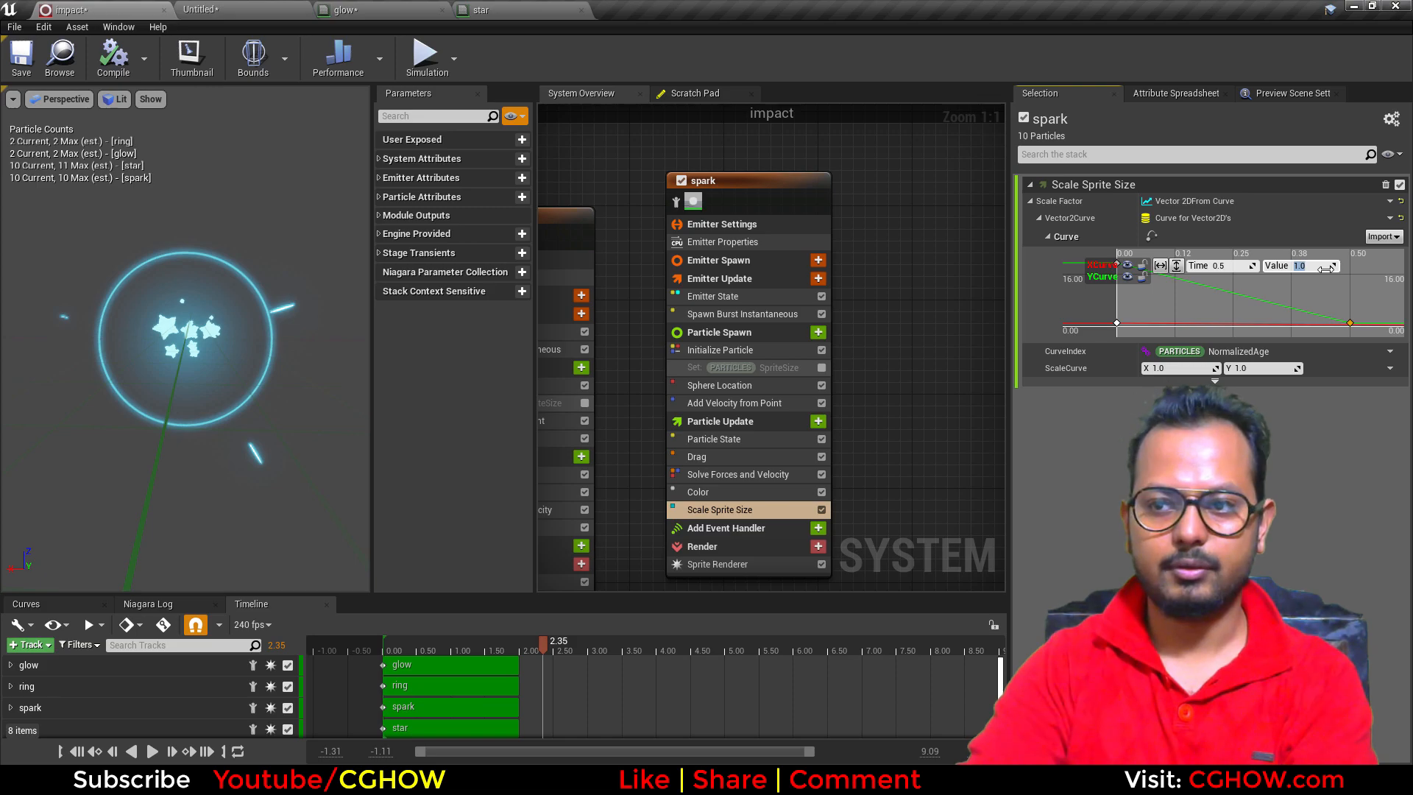
pyautogui.write('.2')
pyautogui.press('Return')
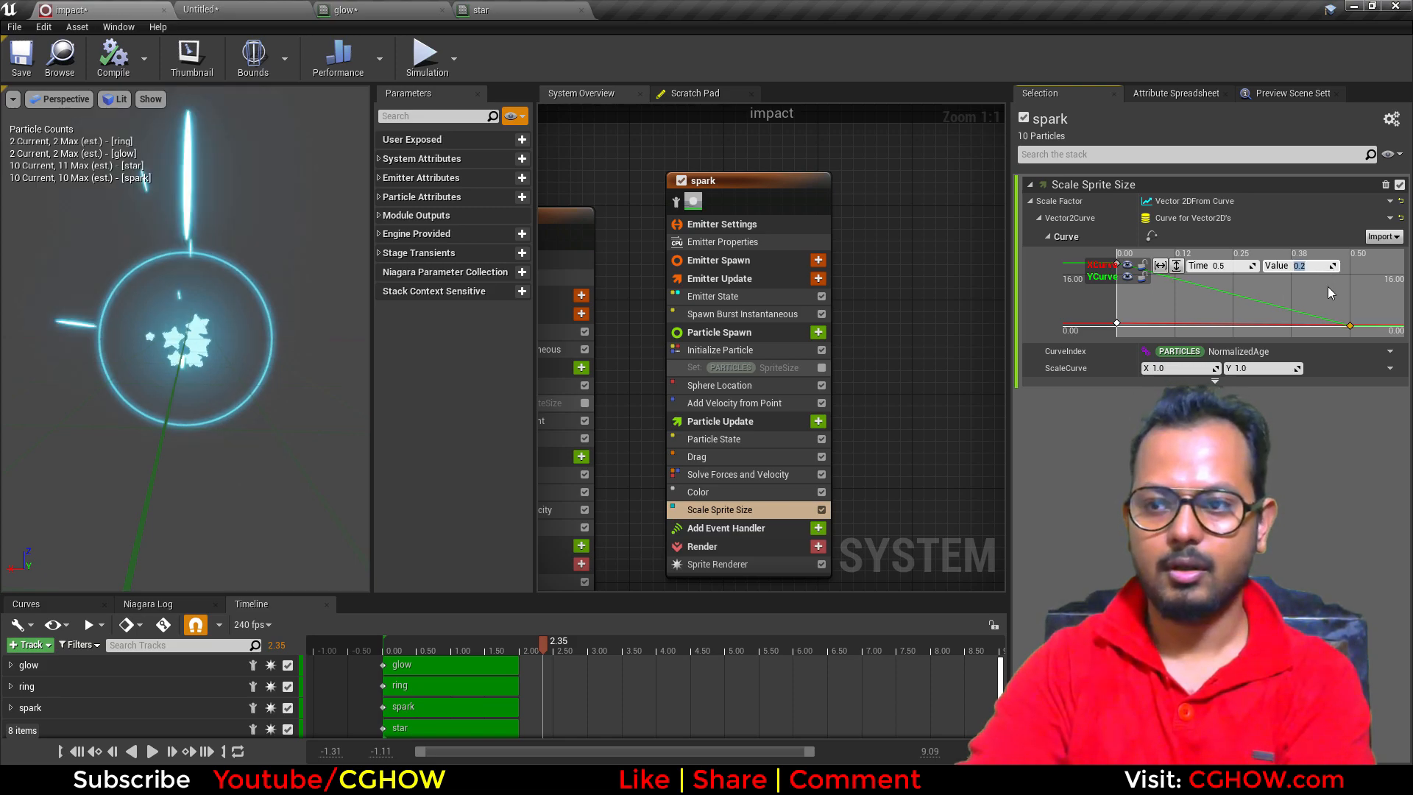
# Step: Switch the YCurve's first key to cubic interpolation and play the simulation
pyautogui.click(1160, 266)
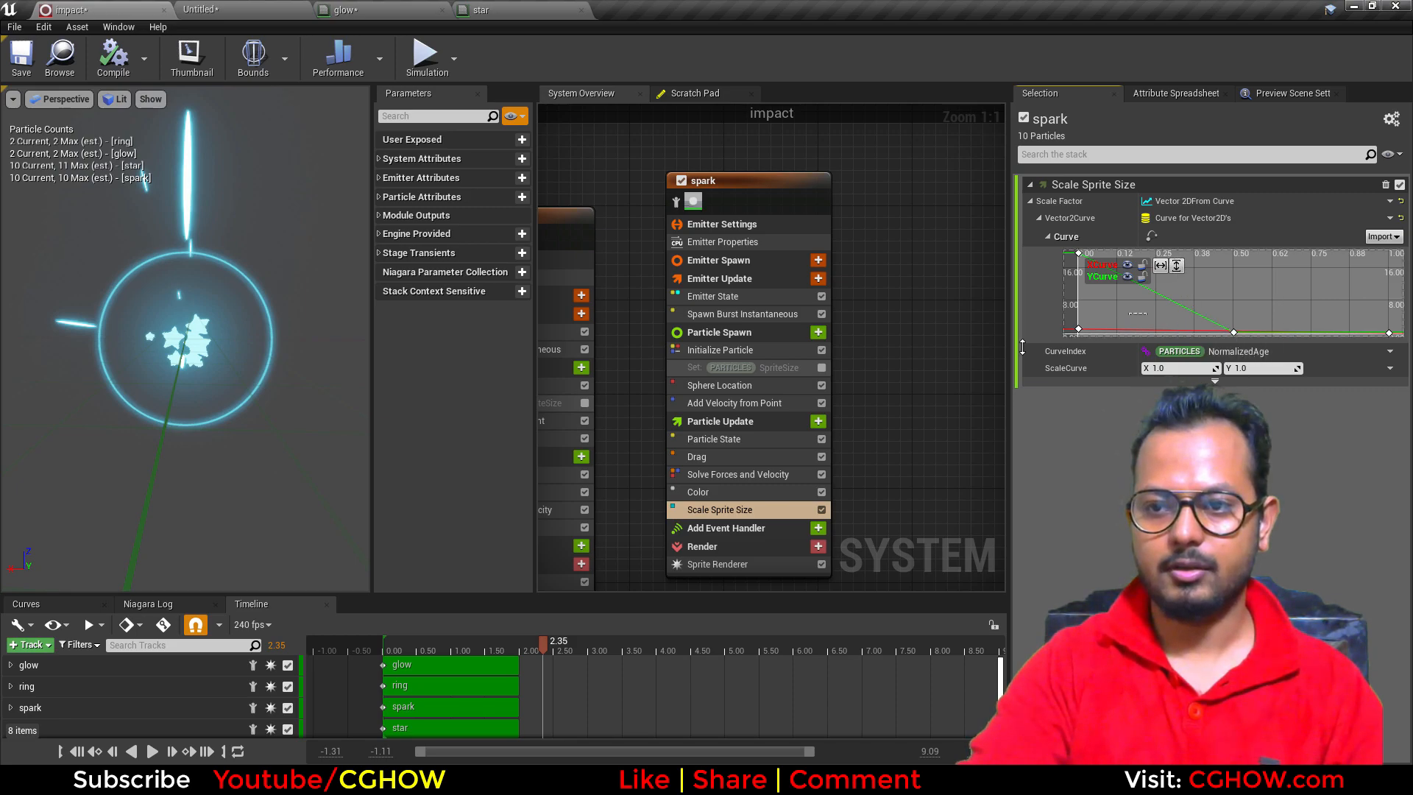
pyautogui.click(1078, 253)
pyautogui.press('1')
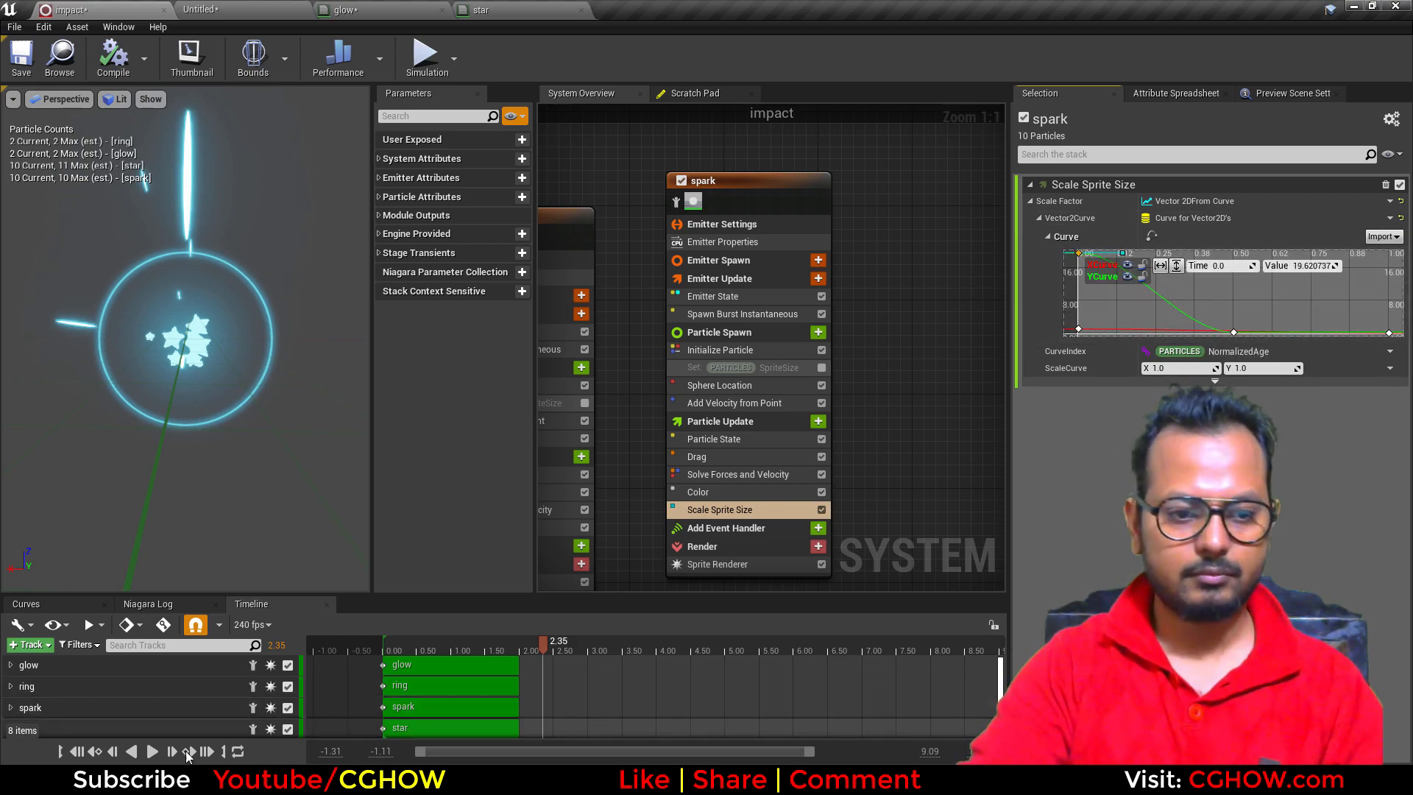
pyautogui.click(151, 751)
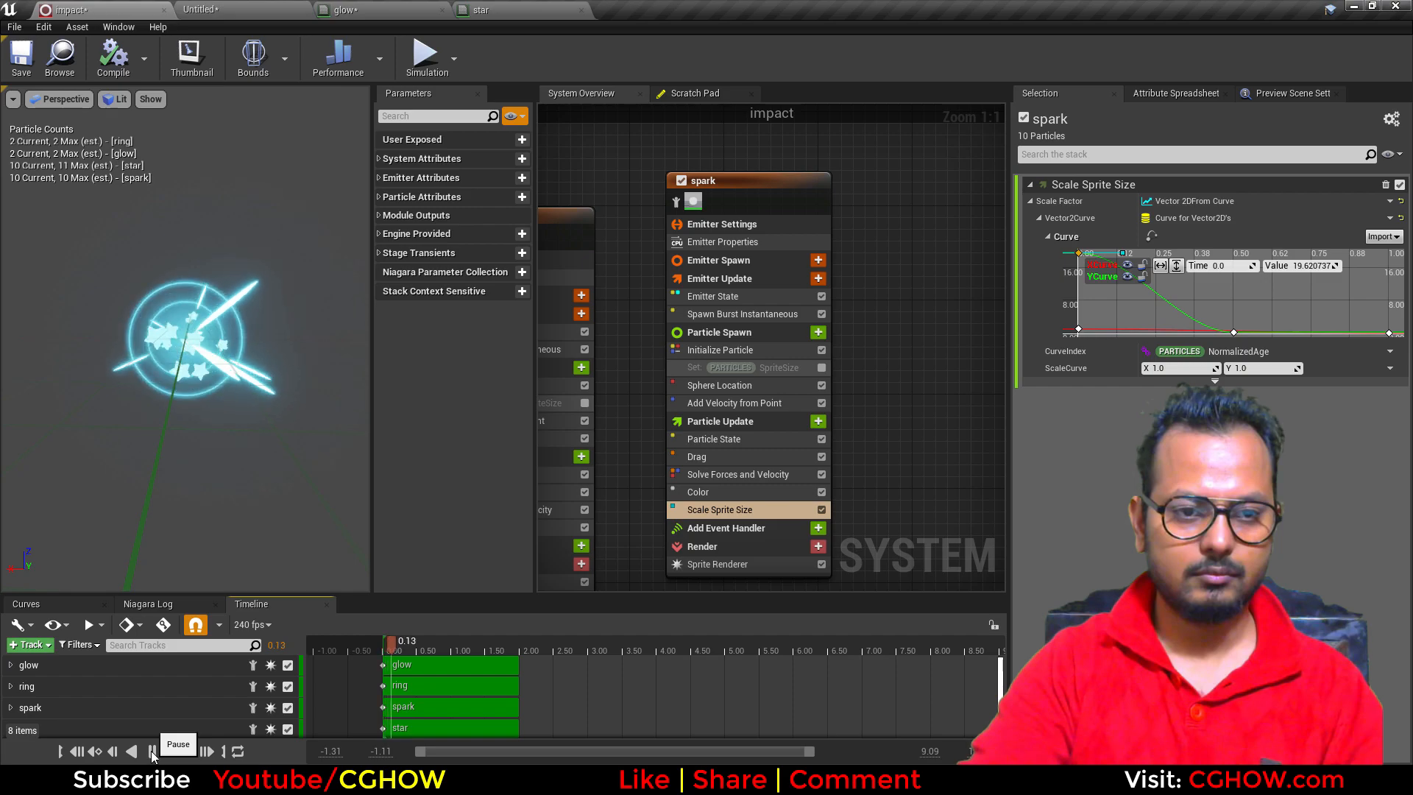
# Step: Shift the YCurve's middle key to time 0.2
pyautogui.click(1234, 333)
pyautogui.click(1236, 265)
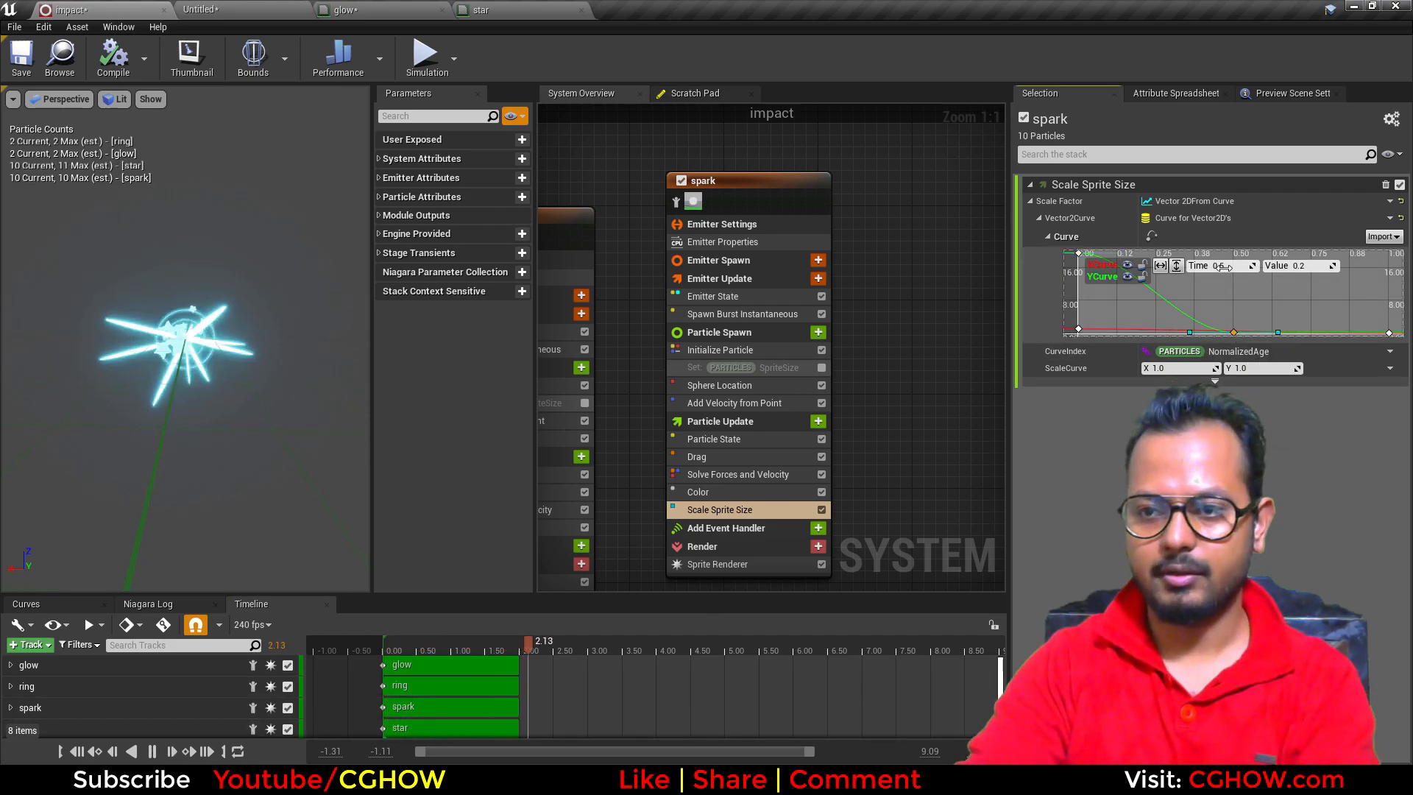
pyautogui.write('.2')
pyautogui.press('Return')
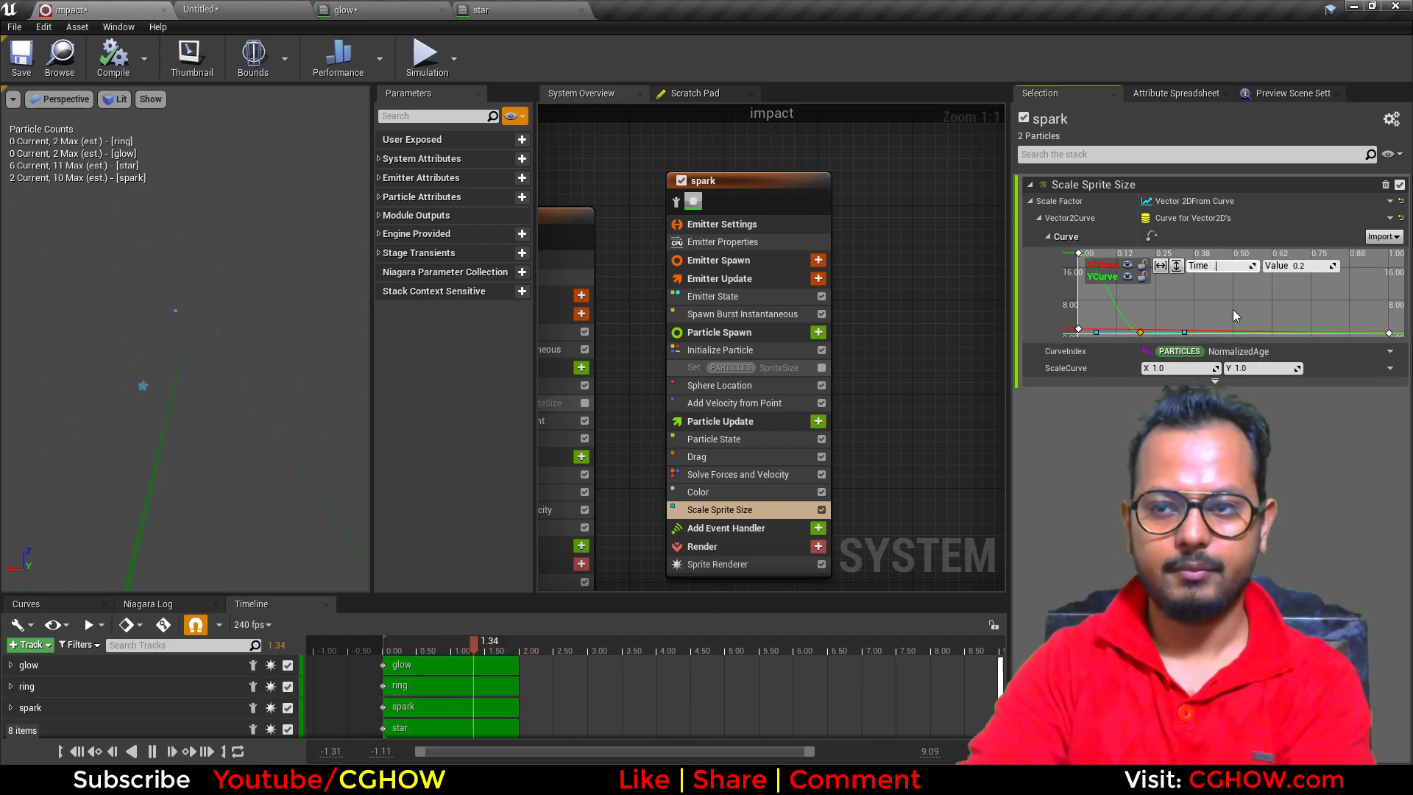
# Step: Set the time of the YCurve's middle key to 0.3 in spark's Scale Sprite Size module
pyautogui.write('.3')
pyautogui.press('Return')
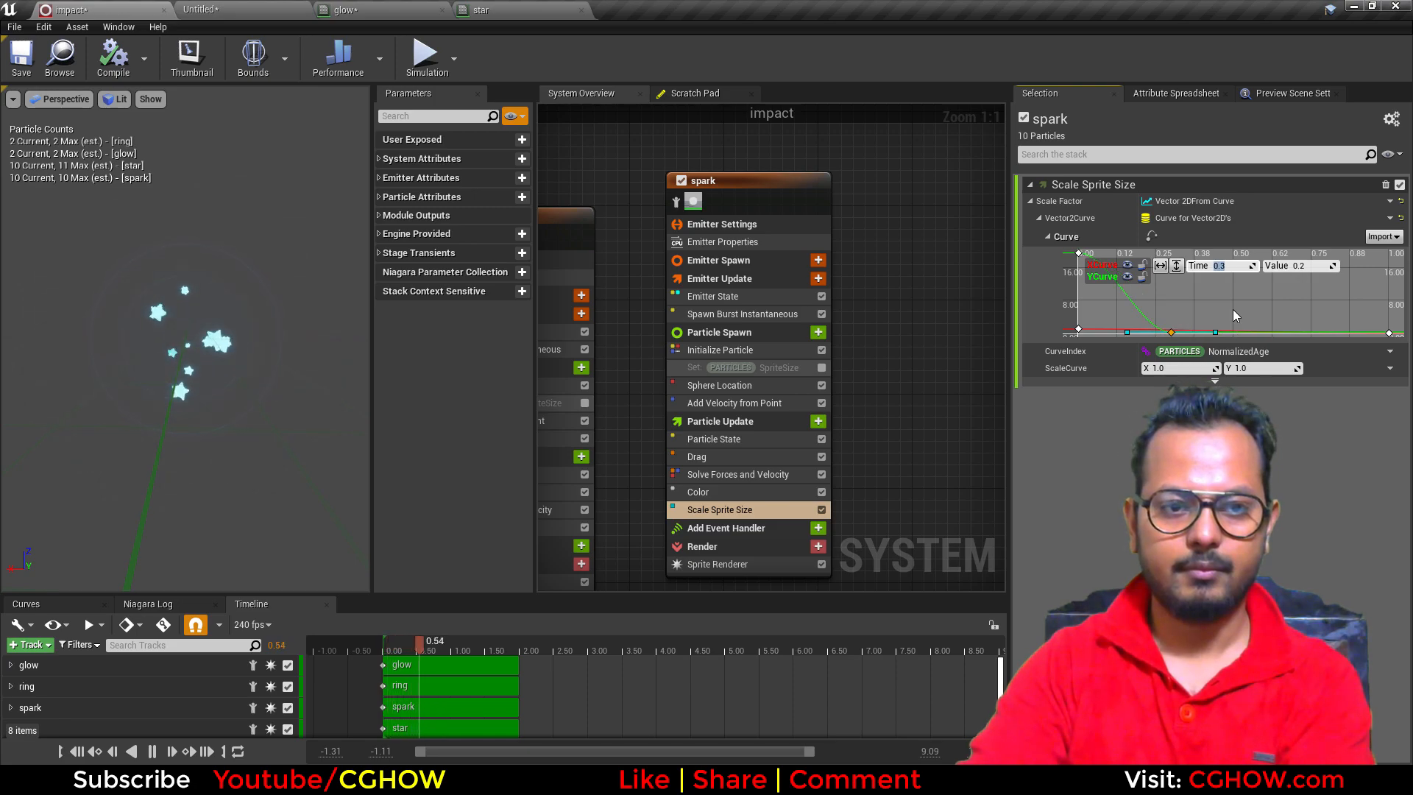
# Step: Set the random range in spark's Drag module to a minimum of 2 and a maximum of 3
pyautogui.click(766, 456)
pyautogui.click(1171, 234)
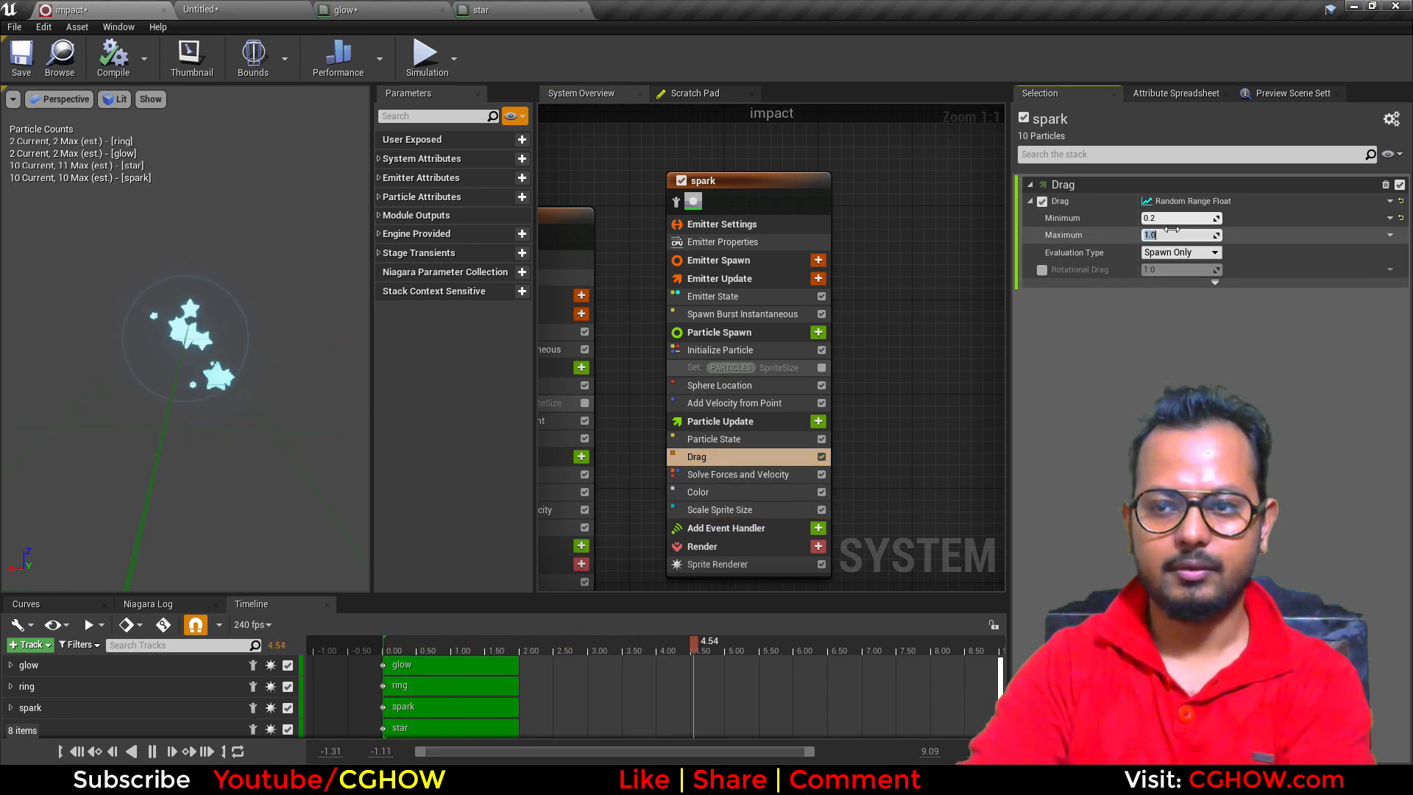
pyautogui.write('2')
pyautogui.click(1168, 218)
pyautogui.write('1')
pyautogui.press('Return')
pyautogui.press('Tab')
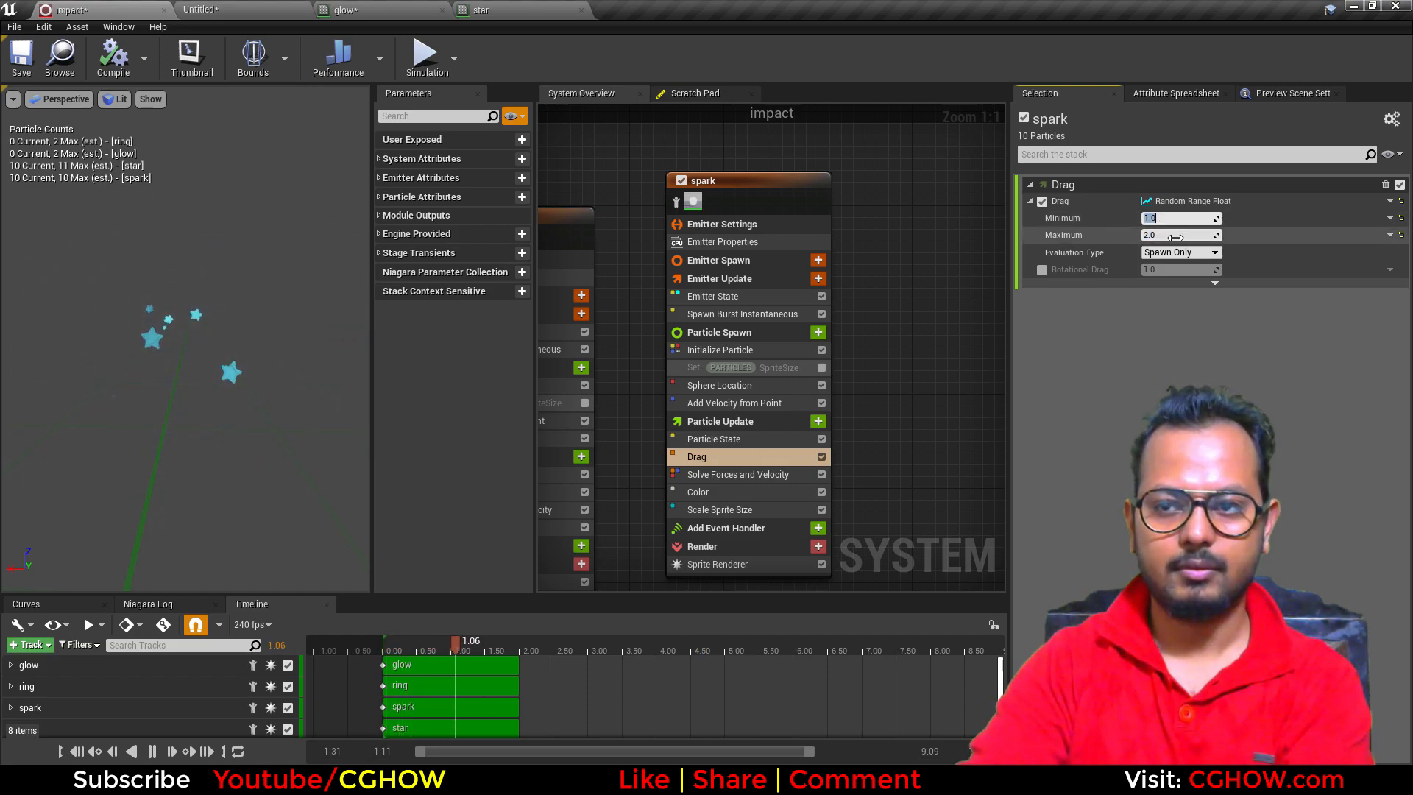
pyautogui.write('3')
pyautogui.press('Return')
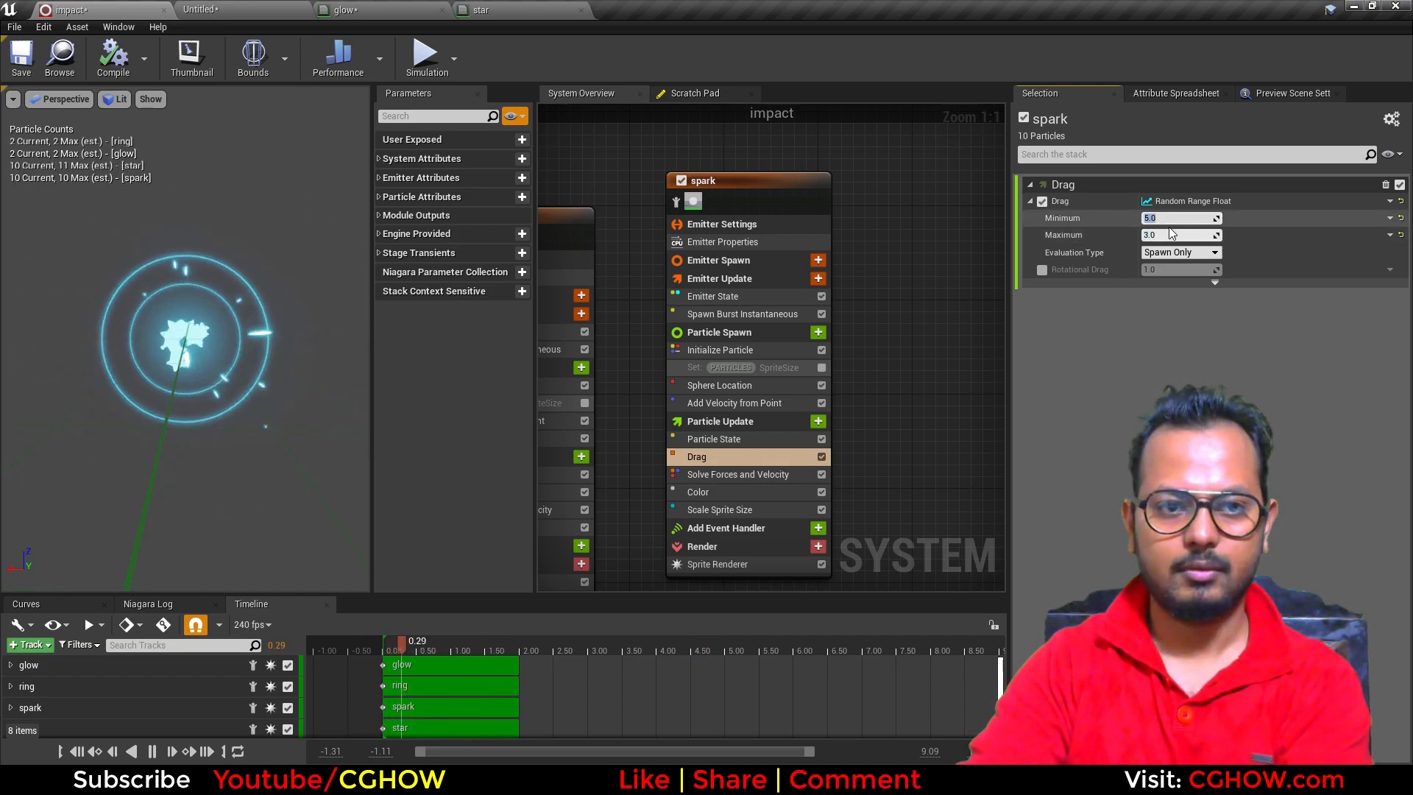
pyautogui.click(1169, 234)
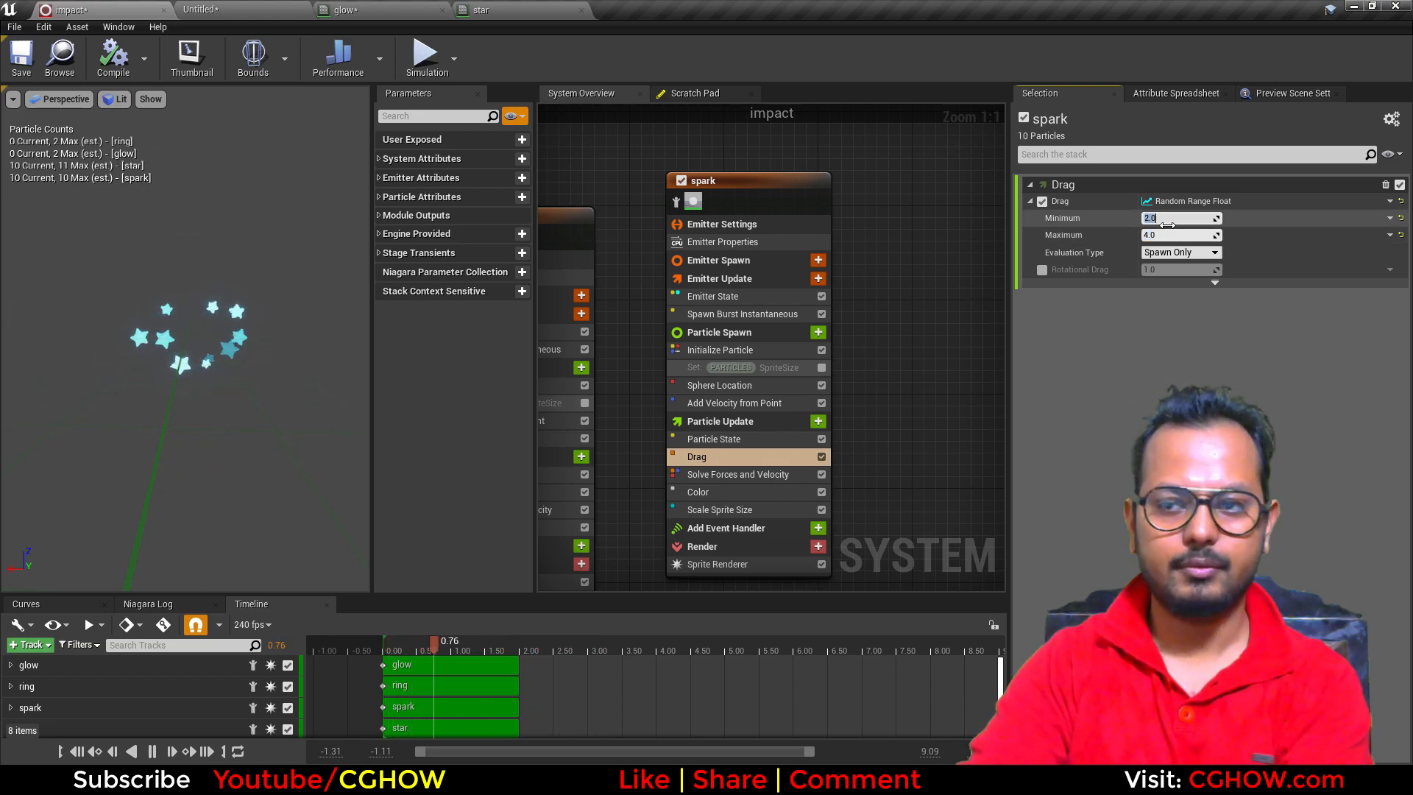
pyautogui.click(1170, 235)
pyautogui.write('3')
pyautogui.press('Return')
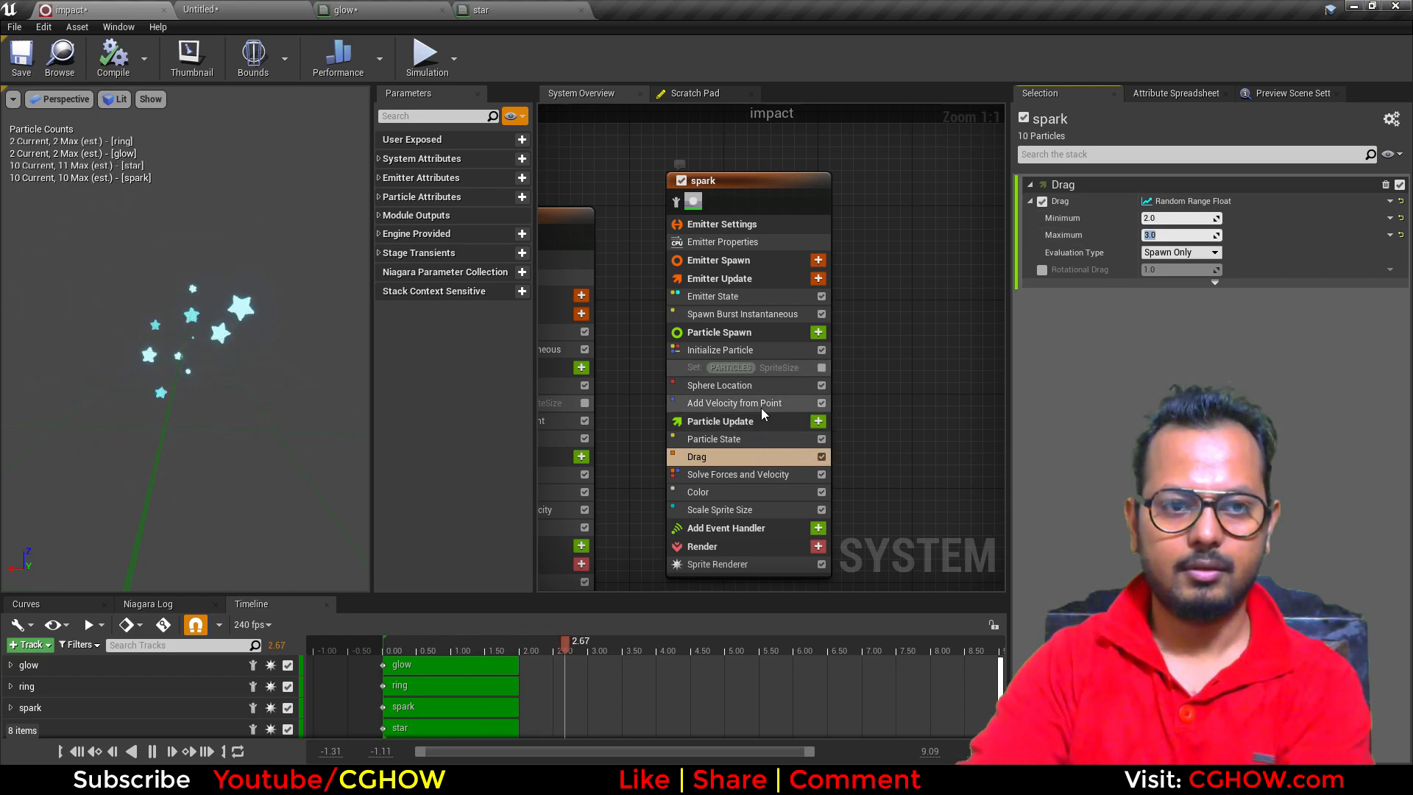
# Step: Set spark's random particle lifetime range to 1.2 to 2 and its instantaneous burst spawn count to 20
pyautogui.click(767, 352)
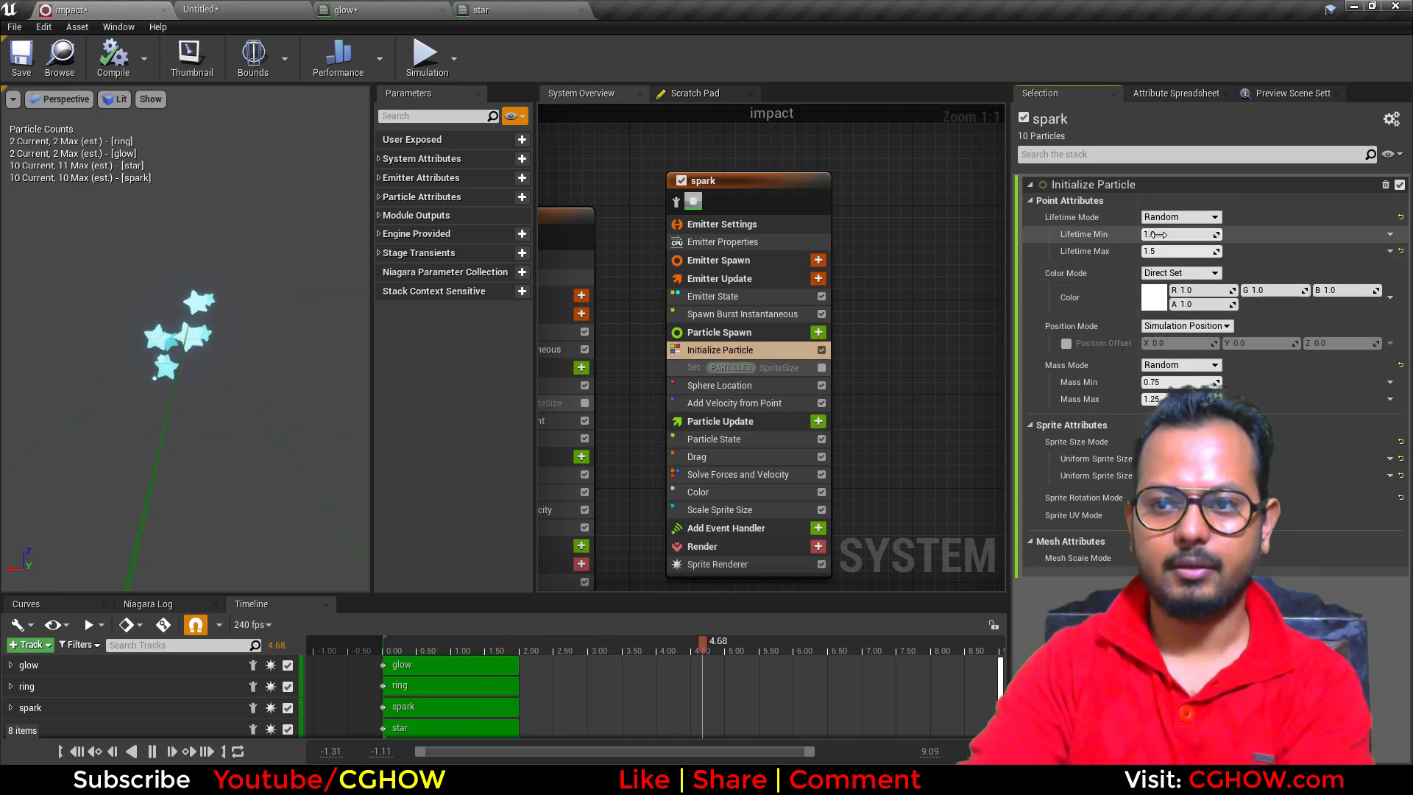
pyautogui.write('1.2')
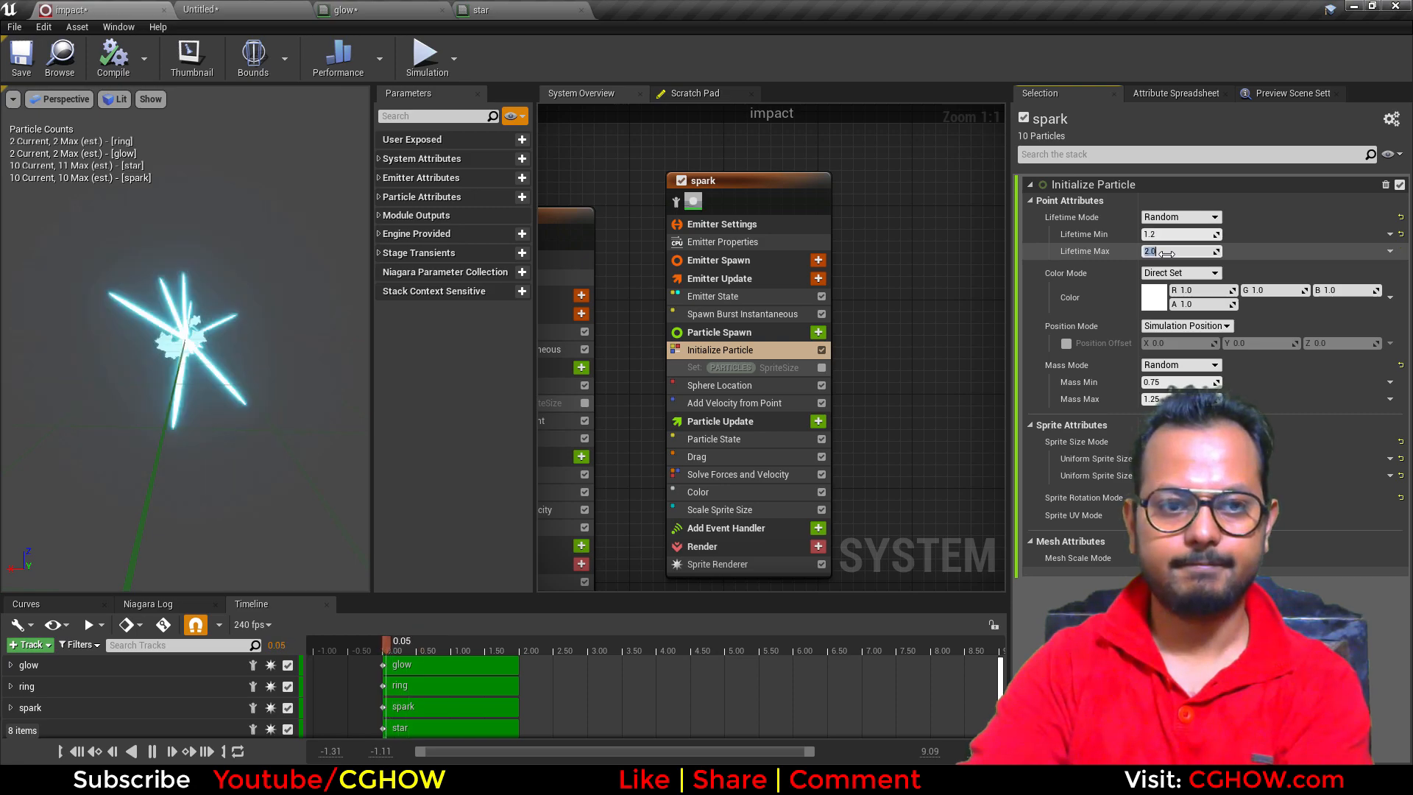
pyautogui.click(742, 314)
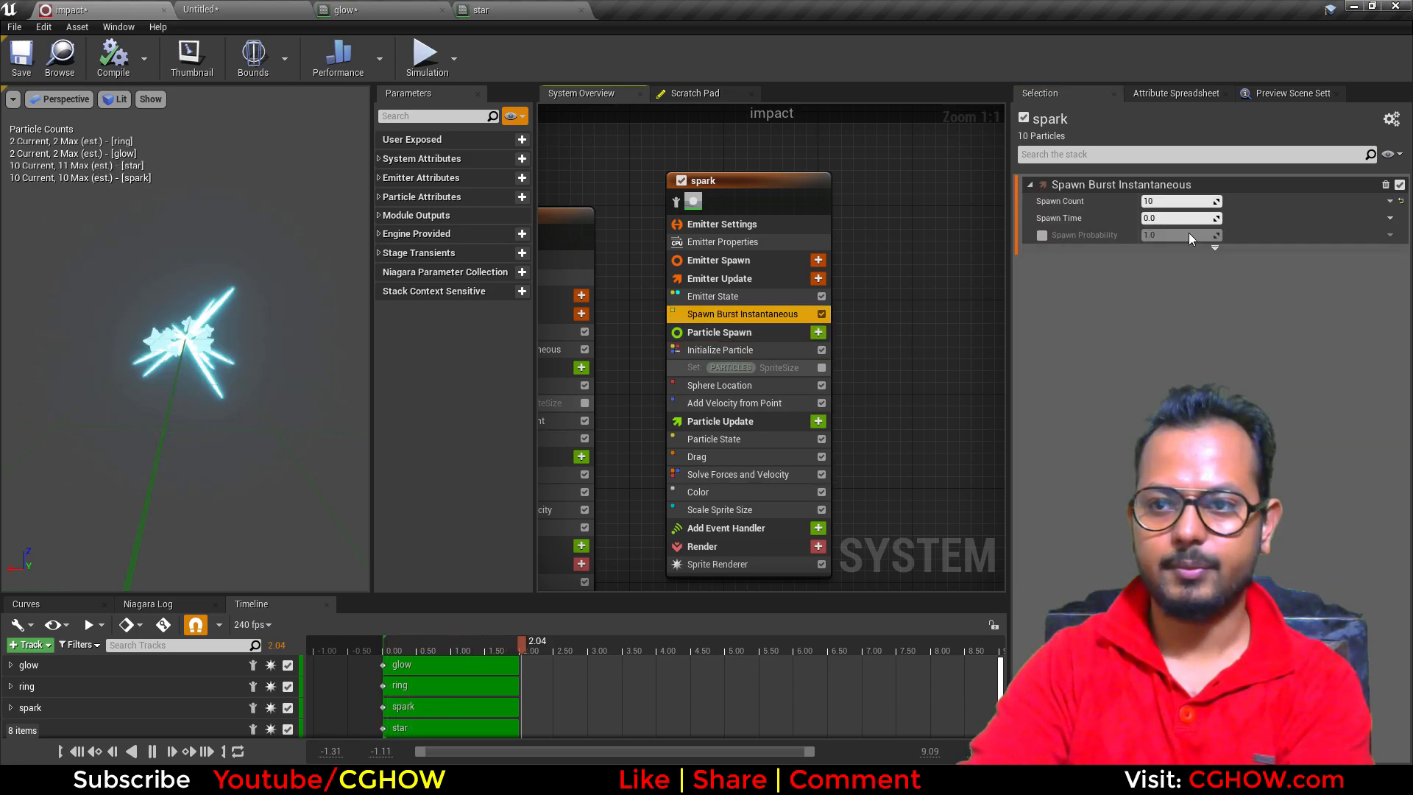
pyautogui.click(1171, 203)
pyautogui.write('20')
pyautogui.press('Return')
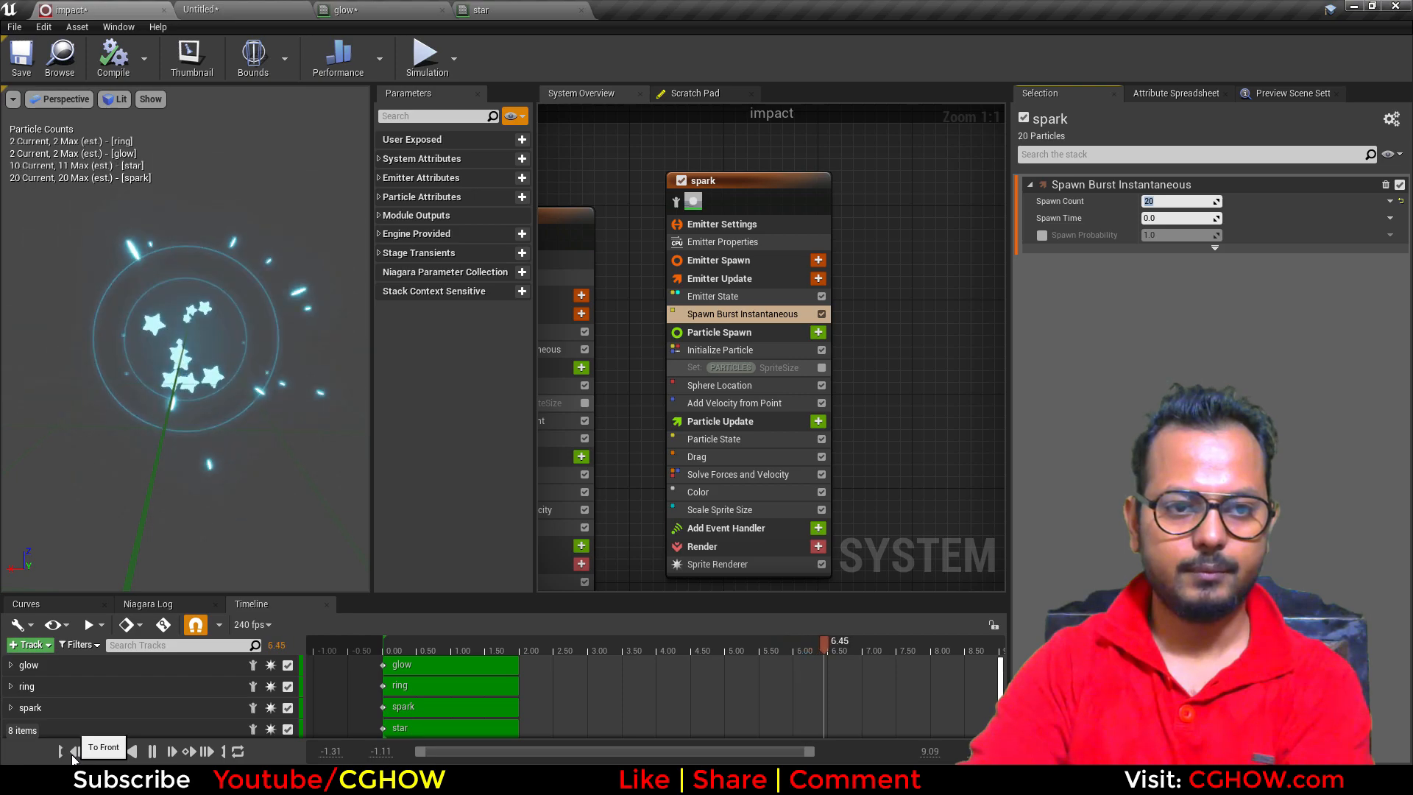
# Step: Set the spawn count of glow's Spawn Burst Instantaneous module to 4
pyautogui.moveTo(743, 525); pyautogui.dragTo(1023, 549, button='right')
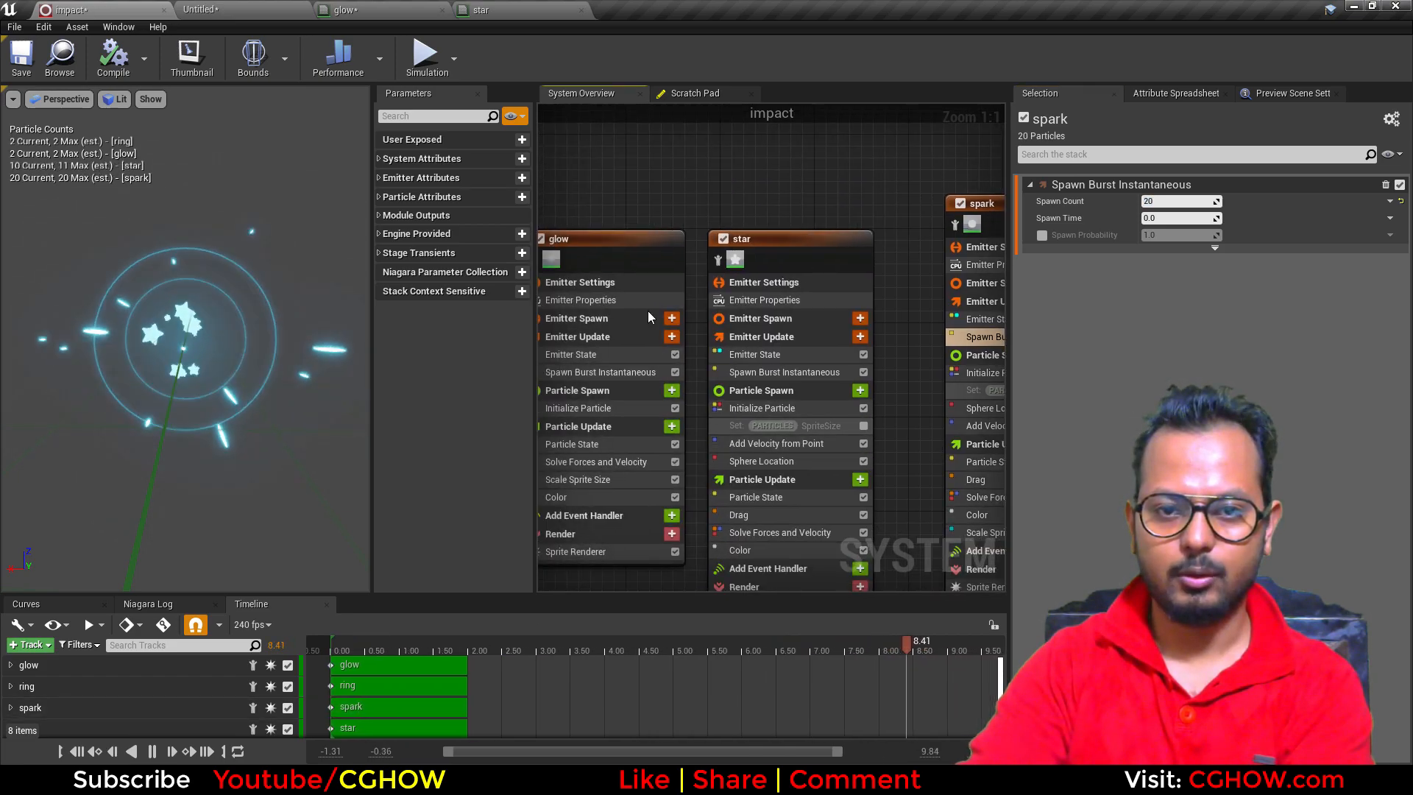
pyautogui.moveTo(647, 311); pyautogui.dragTo(793, 306, button='right')
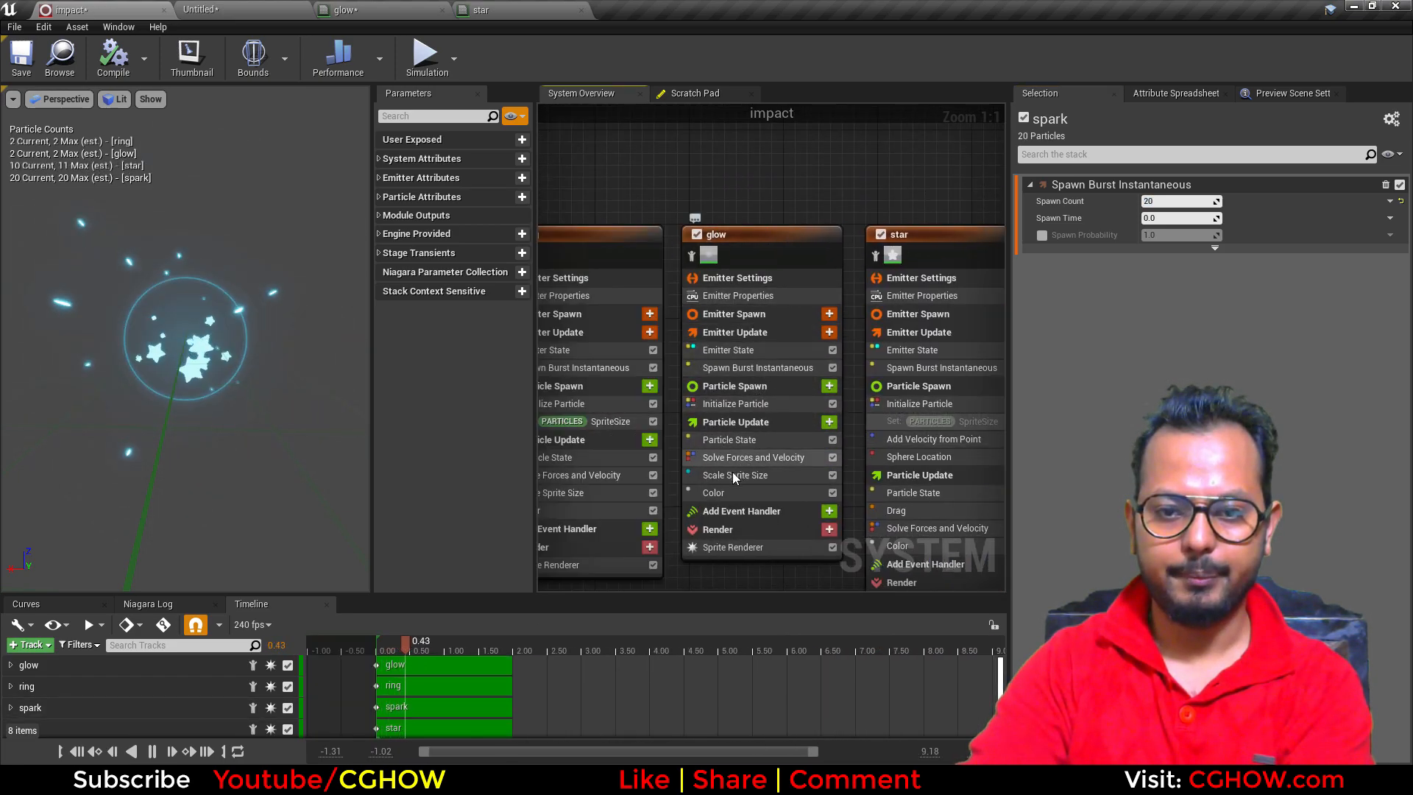
pyautogui.click(739, 404)
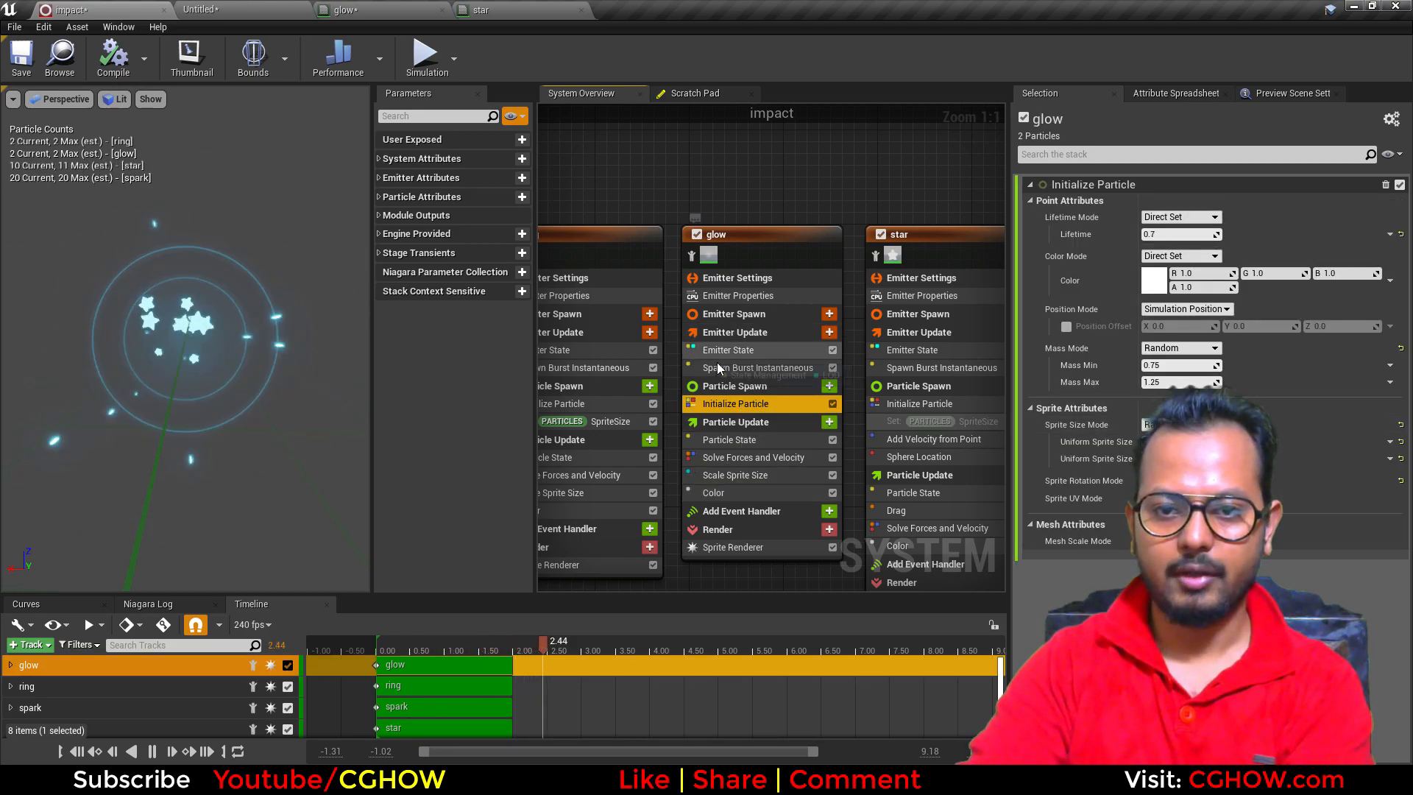
pyautogui.click(736, 368)
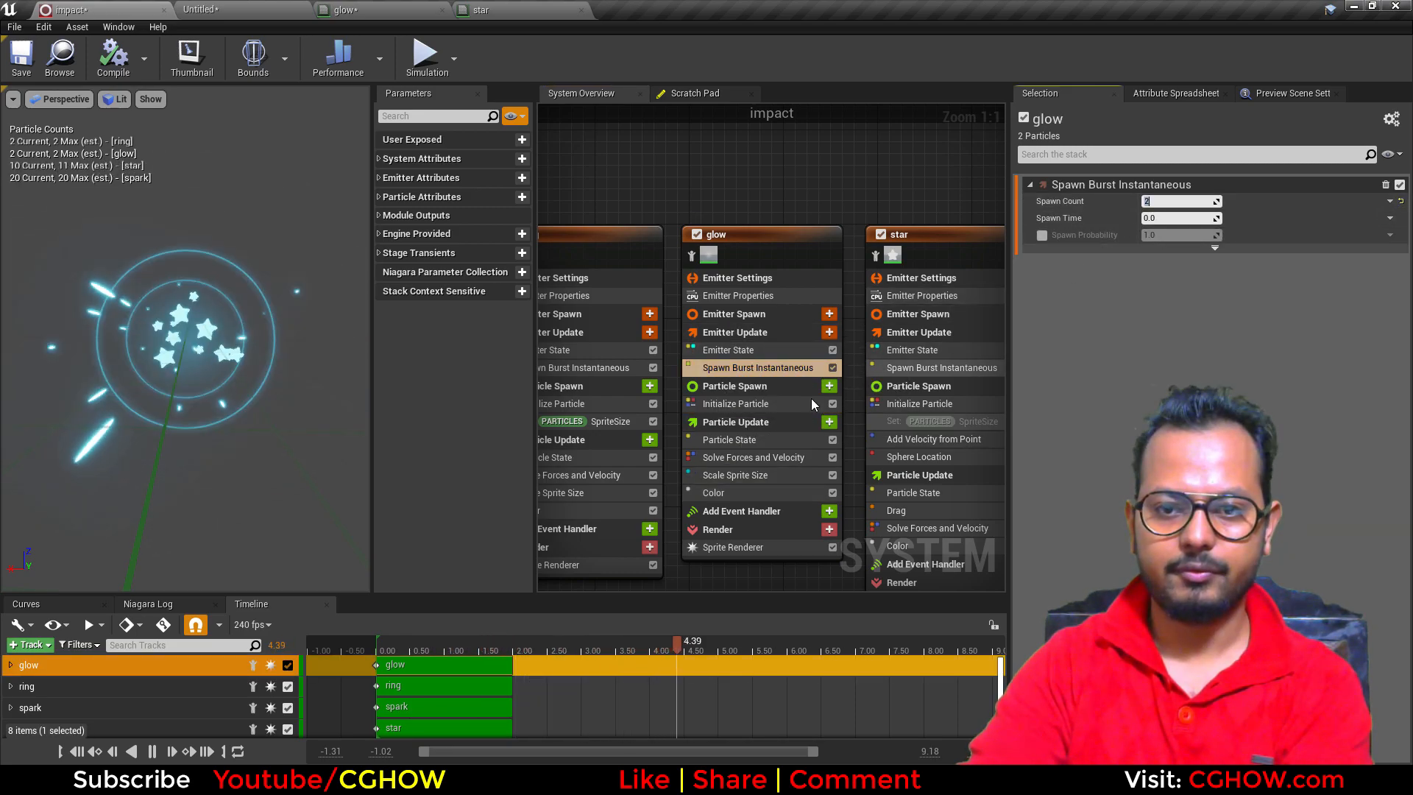
# Step: Switch glow's particle lifetime mode to Random, with a minimum of 0.2 and a maximum of 0.7
pyautogui.click(736, 404)
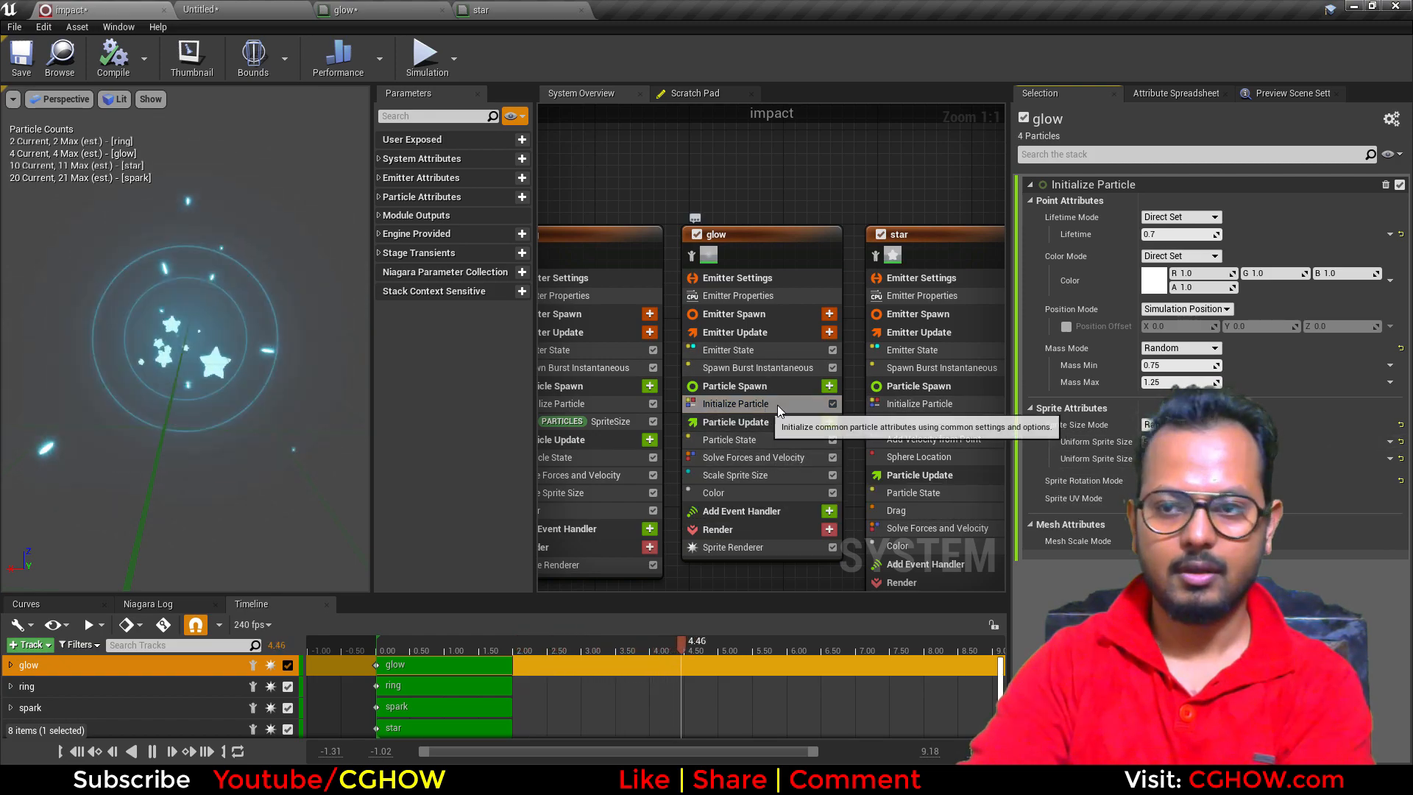
pyautogui.click(1180, 217)
pyautogui.click(1165, 240)
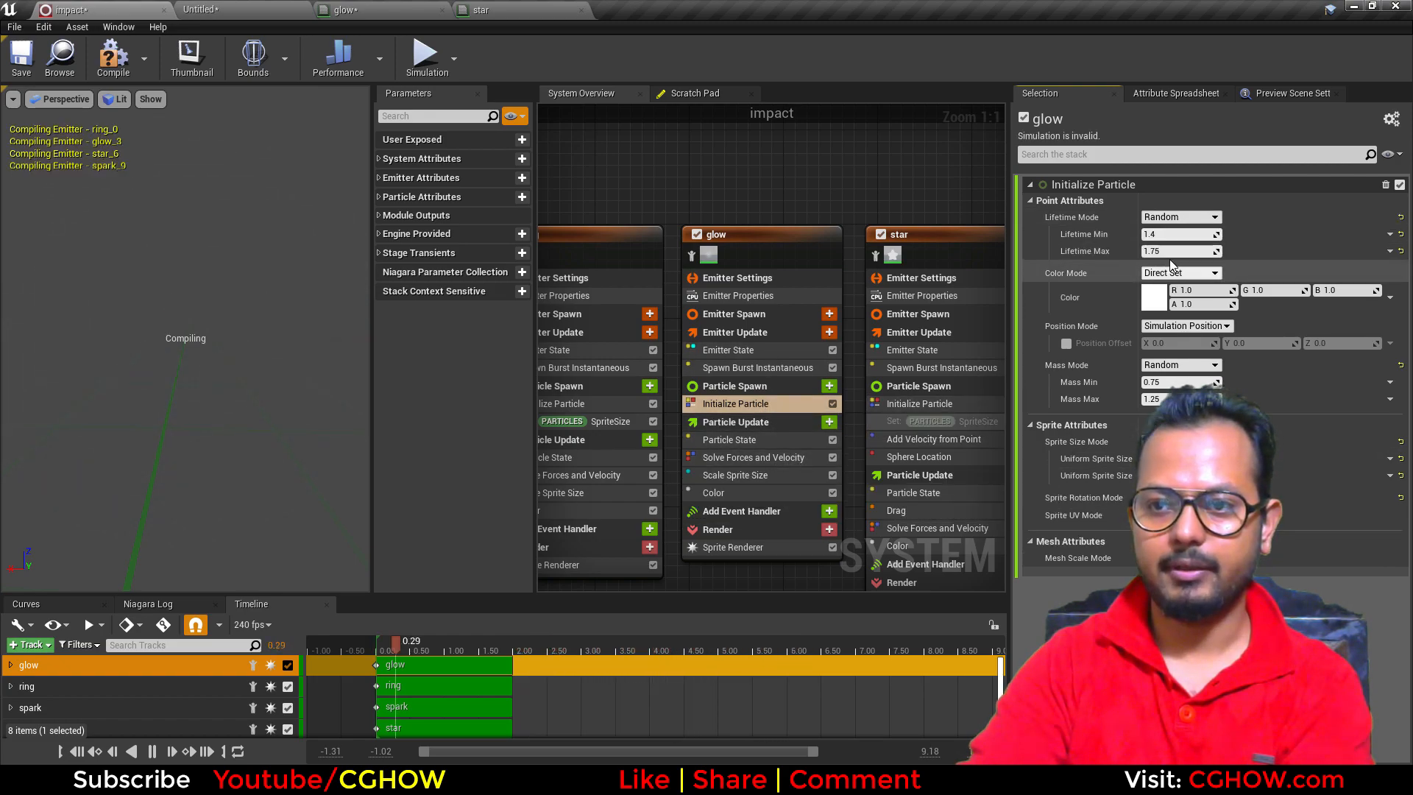
pyautogui.click(1162, 249)
pyautogui.write('.7')
pyautogui.click(1157, 234)
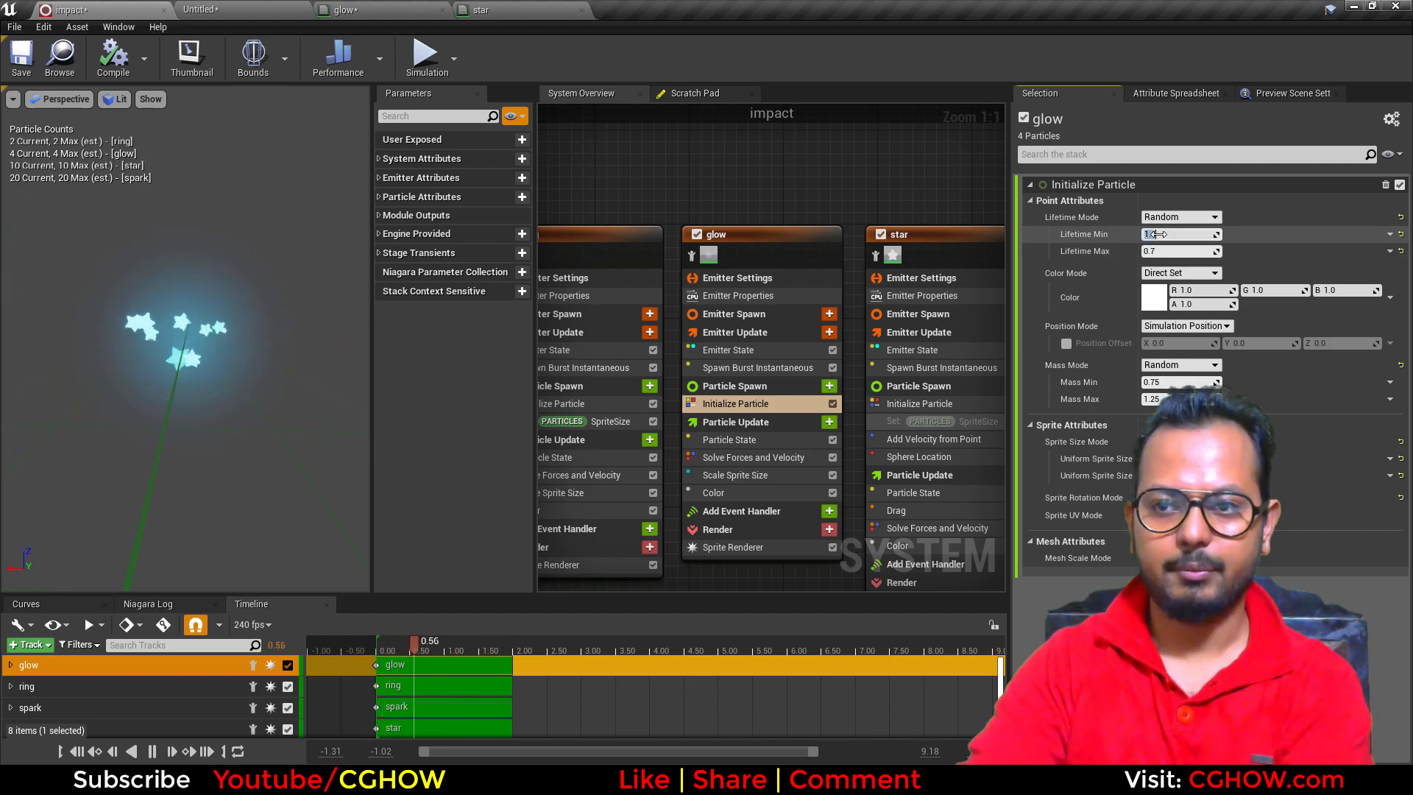
pyautogui.write('.2')
pyautogui.press('Return')
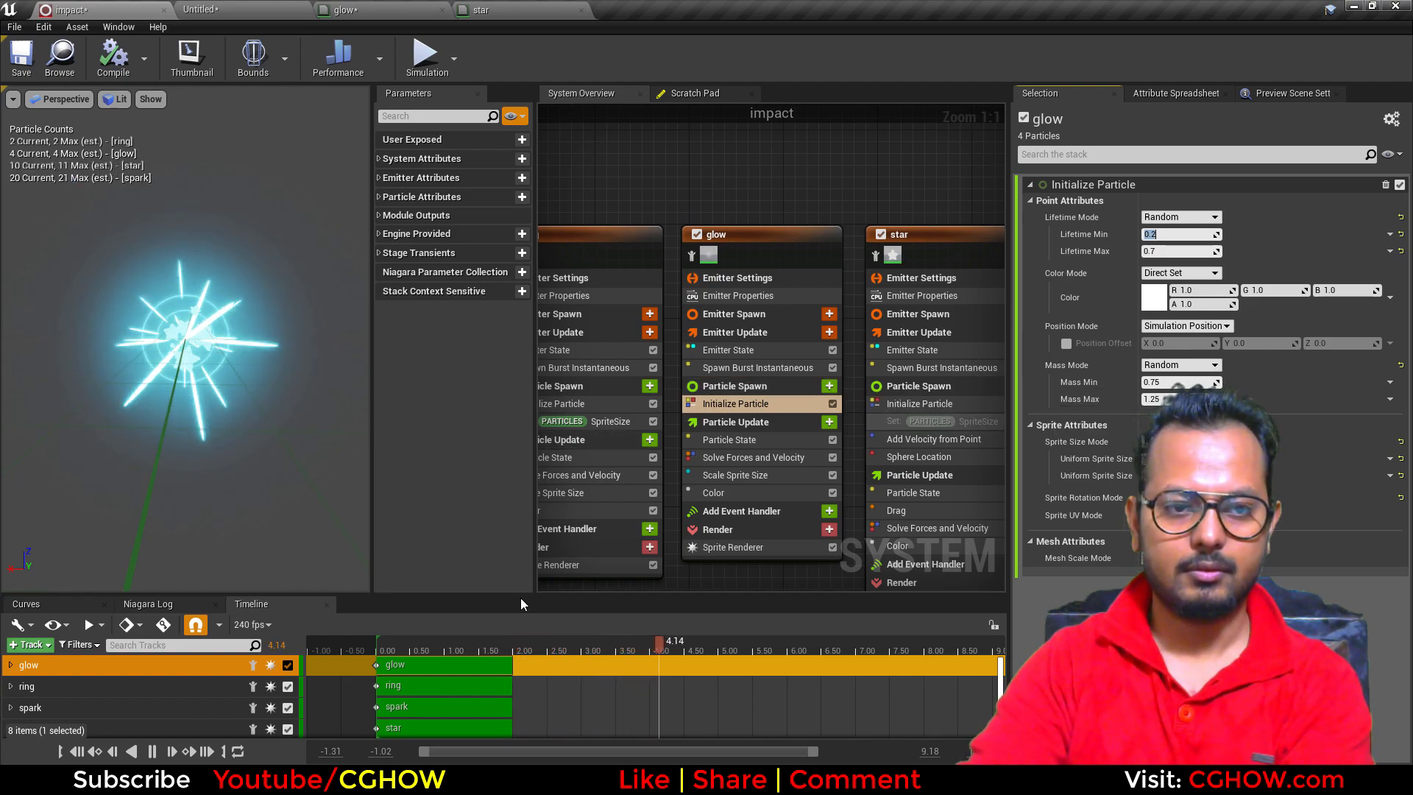
# Step: Shorten the timeline's playback range so that it ends at about 2 seconds
pyautogui.moveTo(813, 758); pyautogui.dragTo(894, 752)
pyautogui.moveTo(505, 677); pyautogui.dragTo(488, 678)
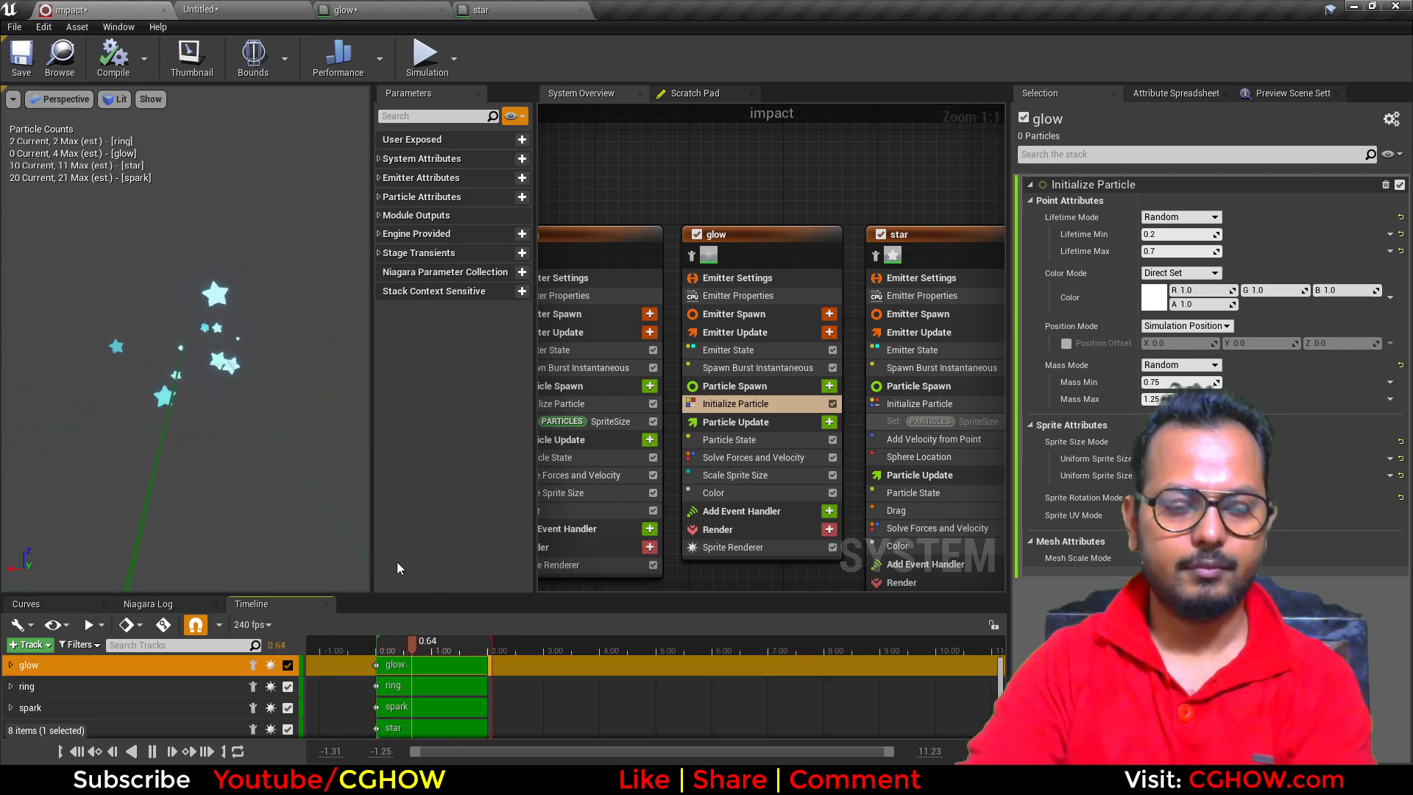
# Step: Inspect the looping impact effect from different angles and compare it with the reference animation in GIF Scrubber
pyautogui.moveTo(275, 444); pyautogui.dragTo(331, 500)
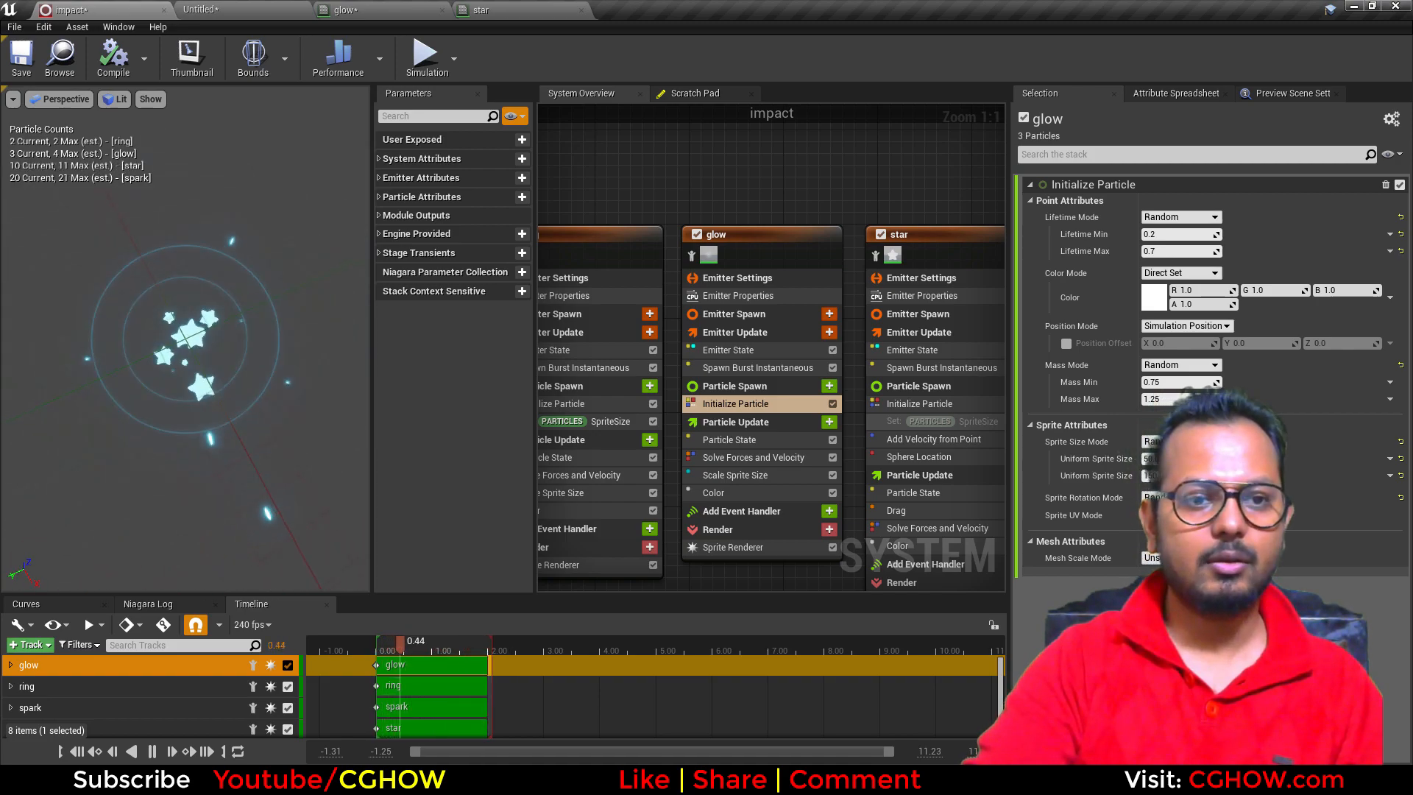
pyautogui.moveTo(331, 444); pyautogui.dragTo(169, 445)
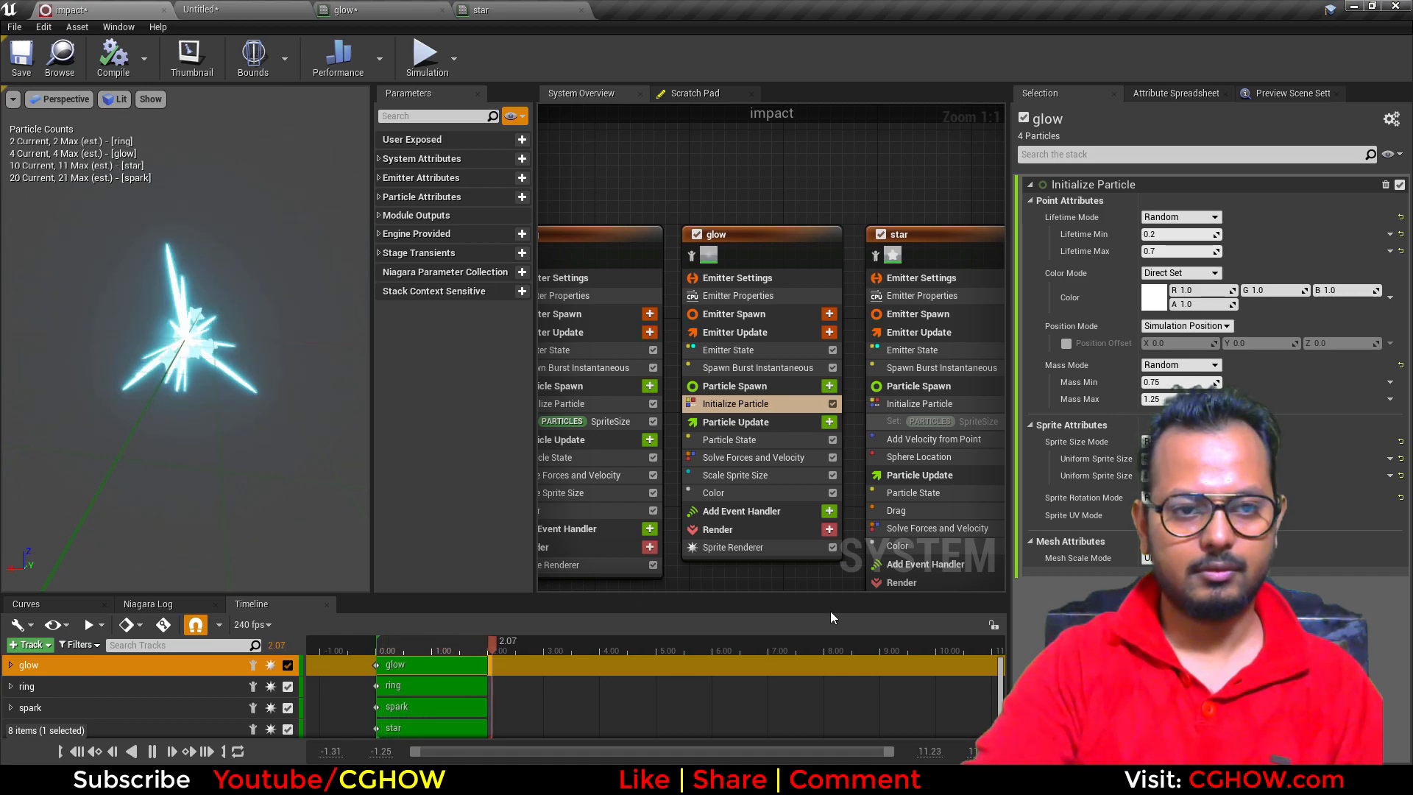
pyautogui.hotkey('alt', 'Tab')
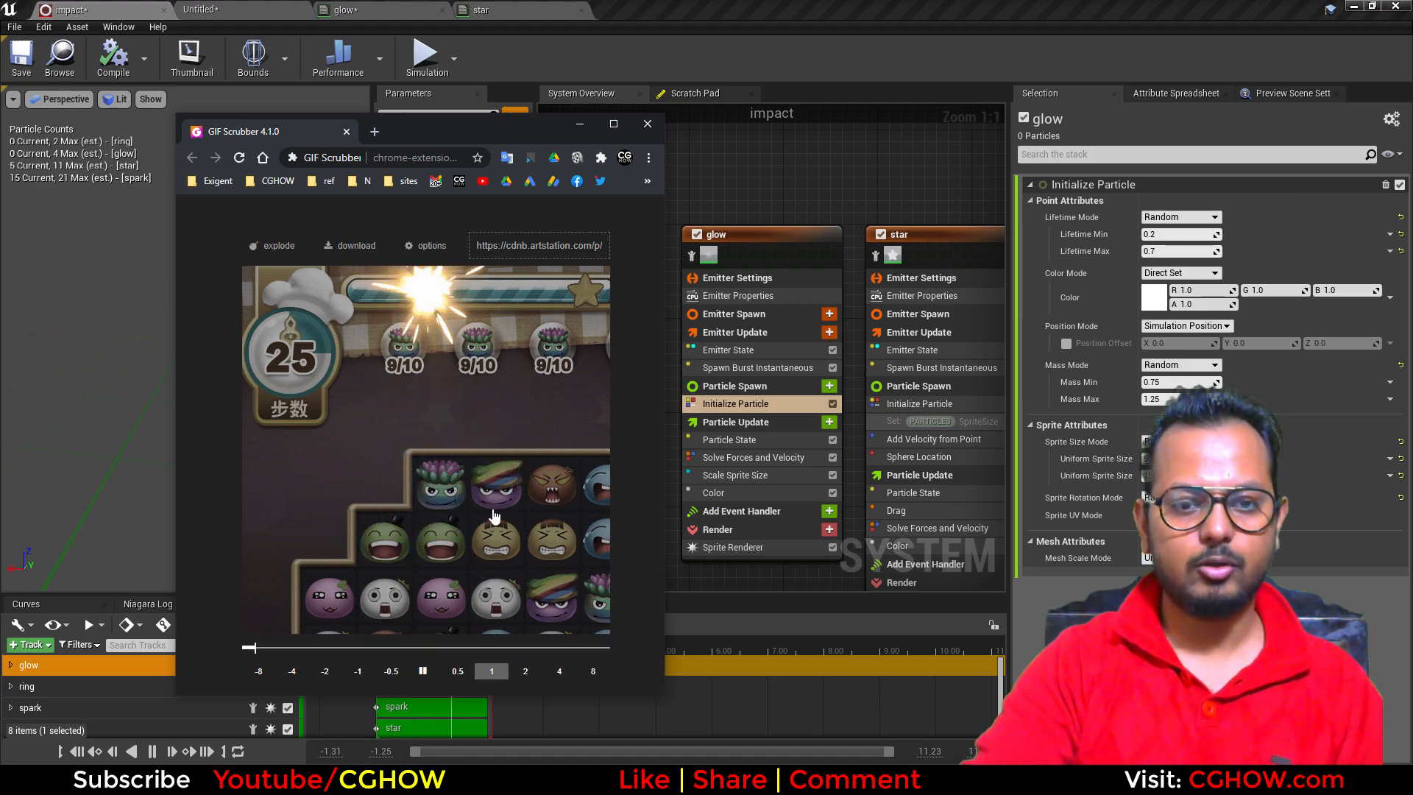
pyautogui.click(758, 193)
# Step: Set the random range in star's Drag module to a minimum of 2 and a maximum of 3
pyautogui.moveTo(796, 193); pyautogui.dragTo(658, 148, button='right')
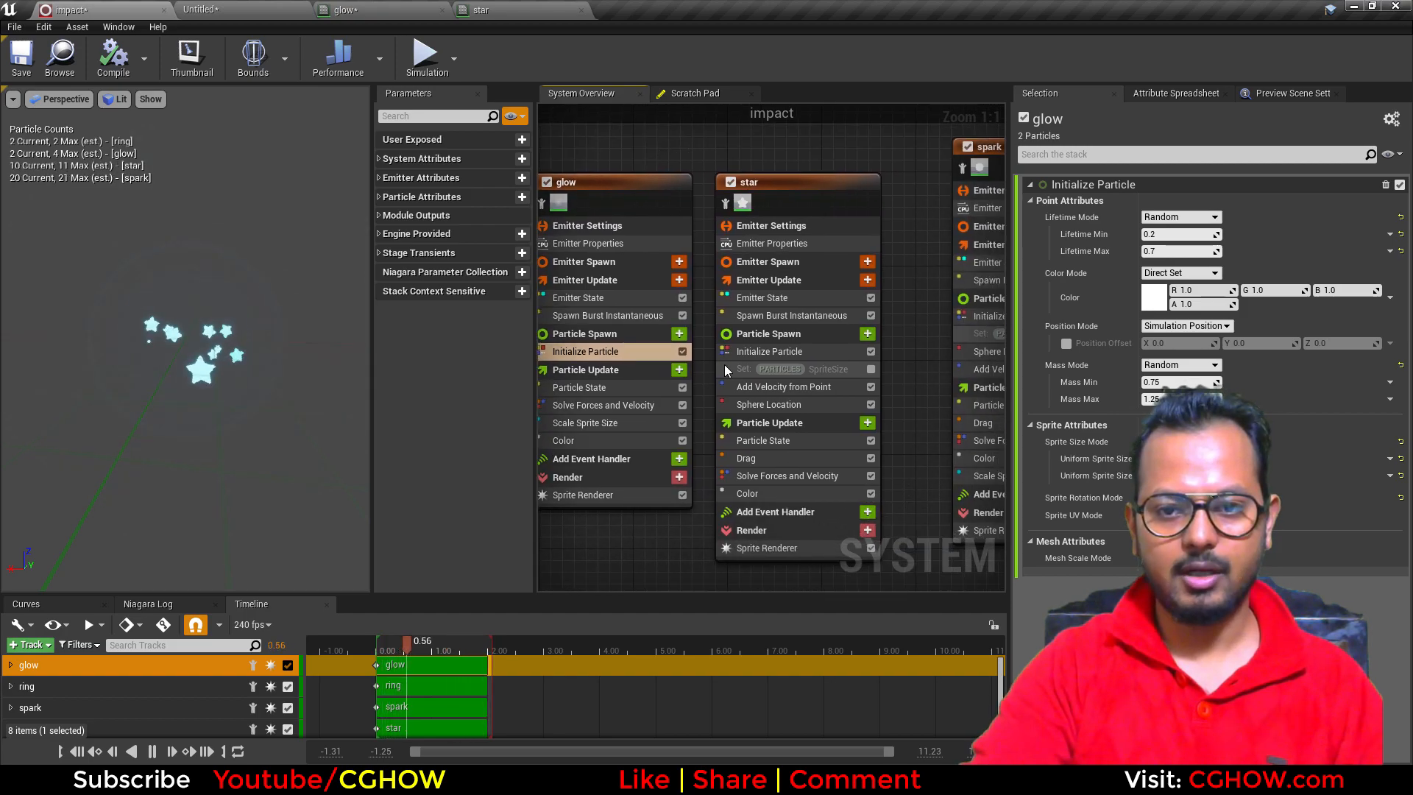
pyautogui.click(766, 441)
pyautogui.click(812, 459)
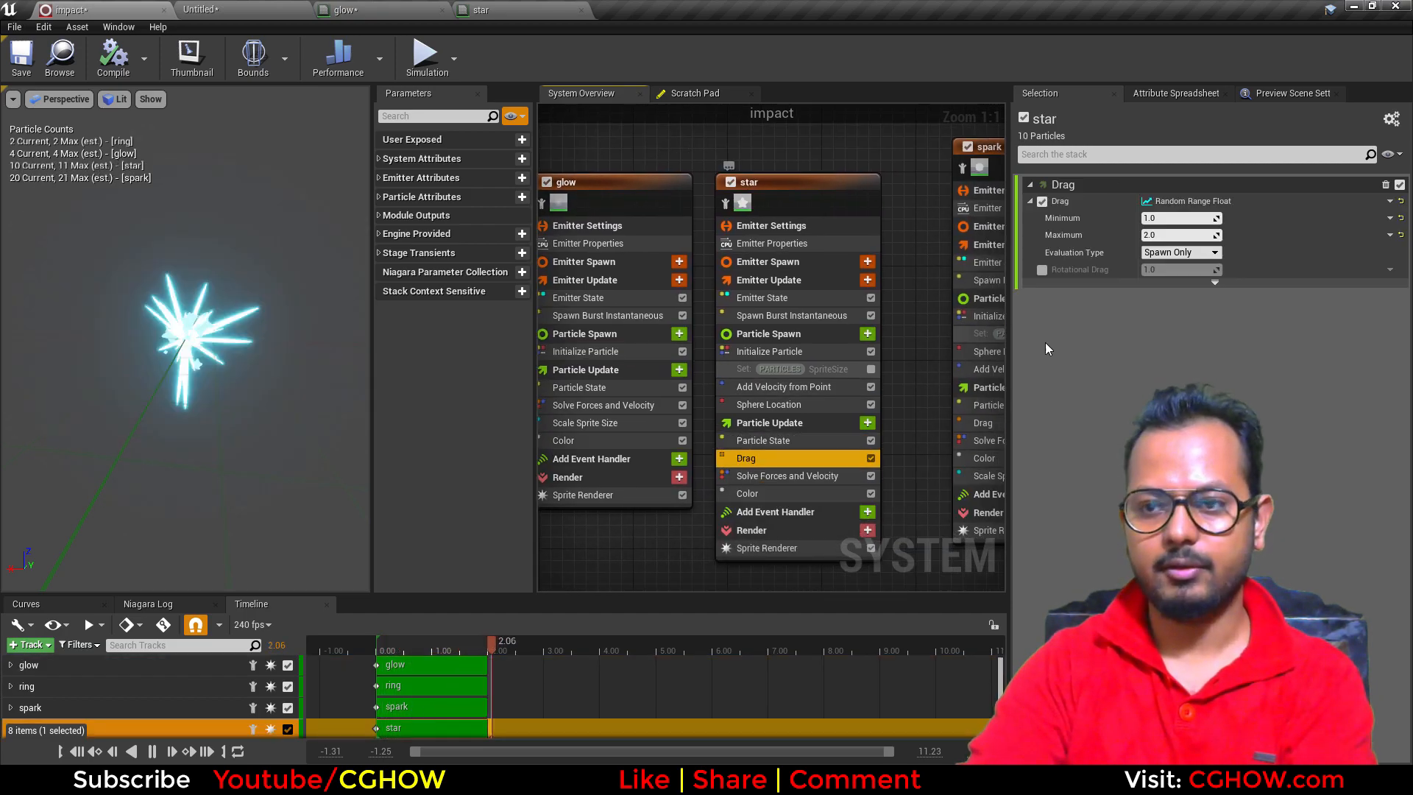
pyautogui.write('3')
pyautogui.click(1177, 218)
pyautogui.write('2')
pyautogui.press('Return')
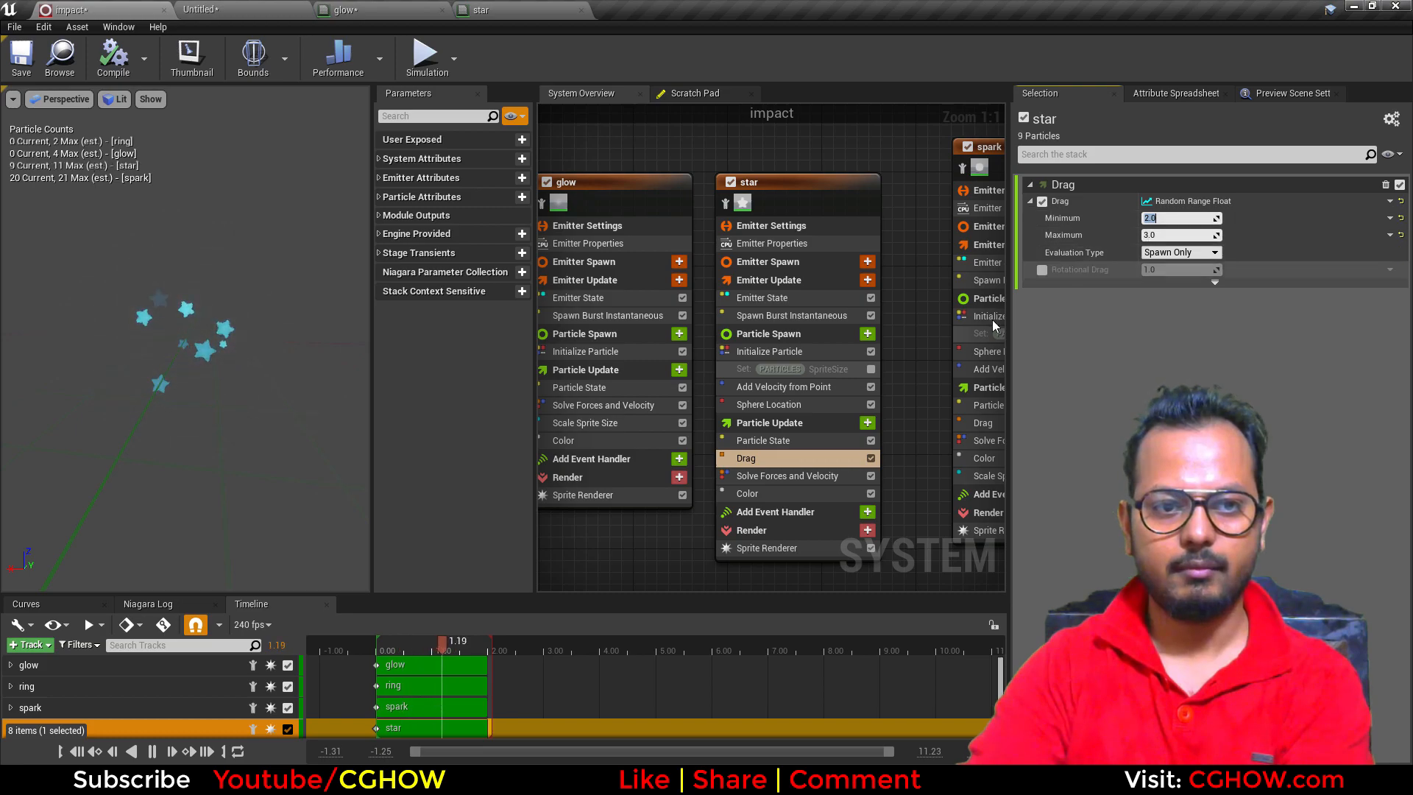
# Step: Set the minimum particle lifetime in star's Initialize Particle module to 0.5
pyautogui.click(787, 351)
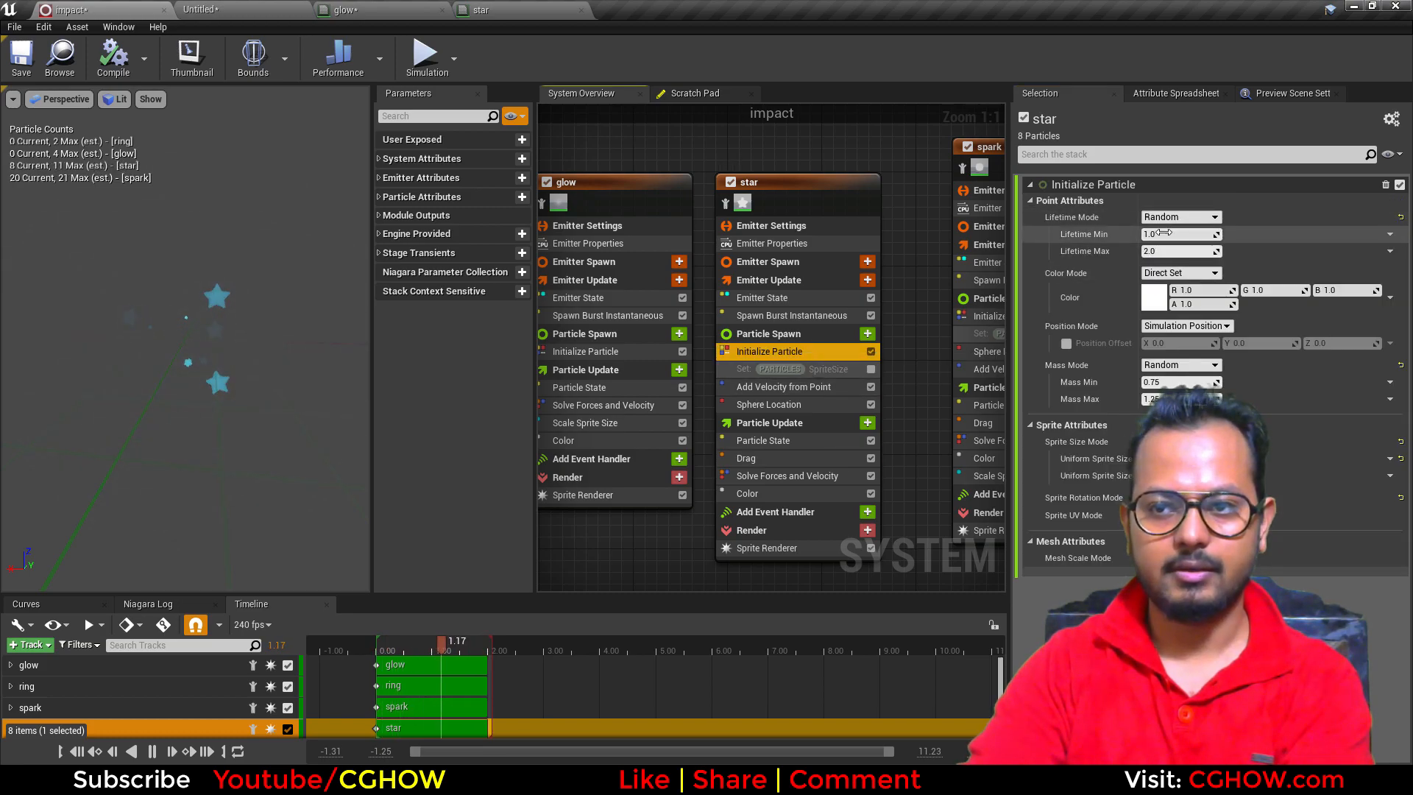
pyautogui.write('0.5')
pyautogui.press('Return')
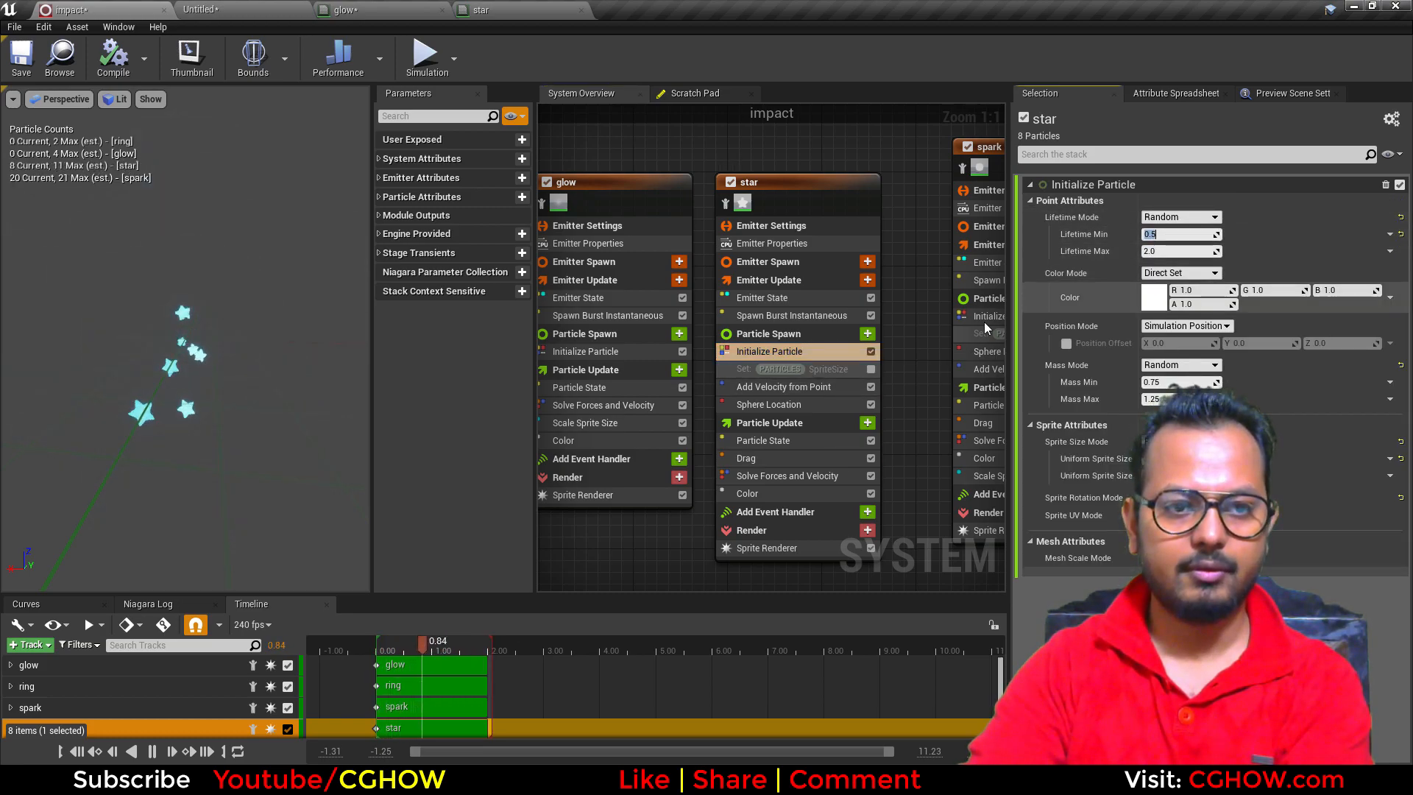
# Step: Add a Sprite Rotation Rate module to star's Particle Update stage and set its rotation rate to about 10.1
pyautogui.click(868, 422)
pyautogui.write('rot')
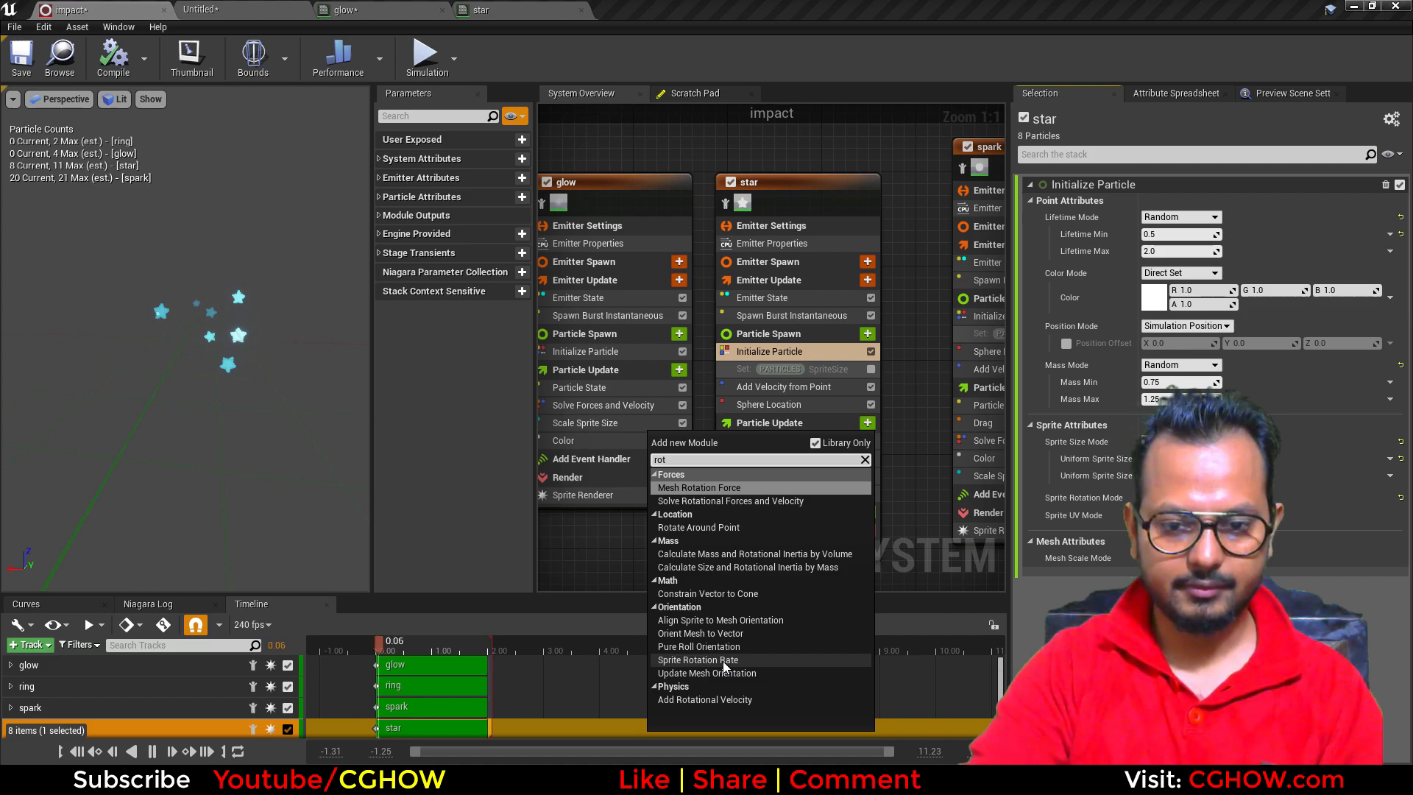
pyautogui.click(722, 660)
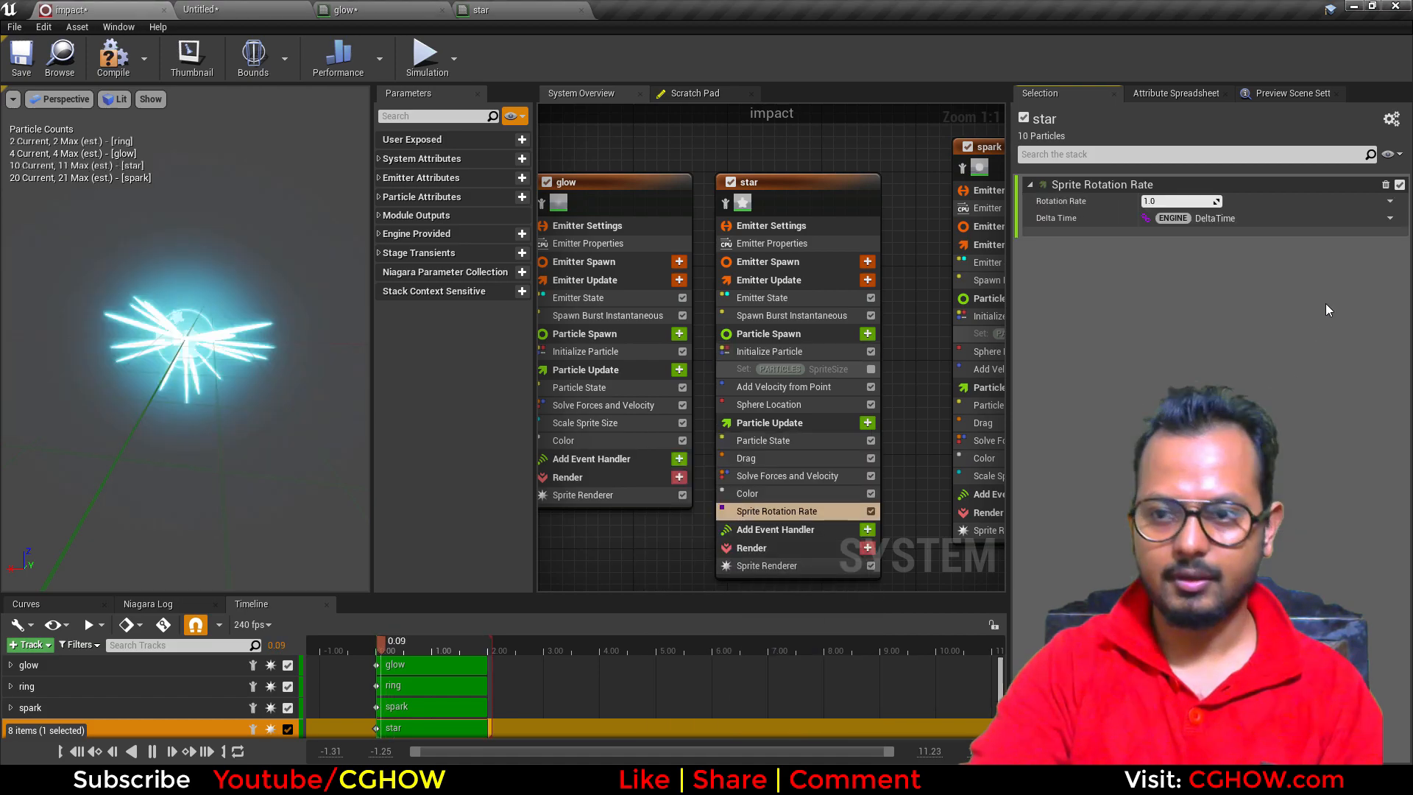
pyautogui.click(1390, 202)
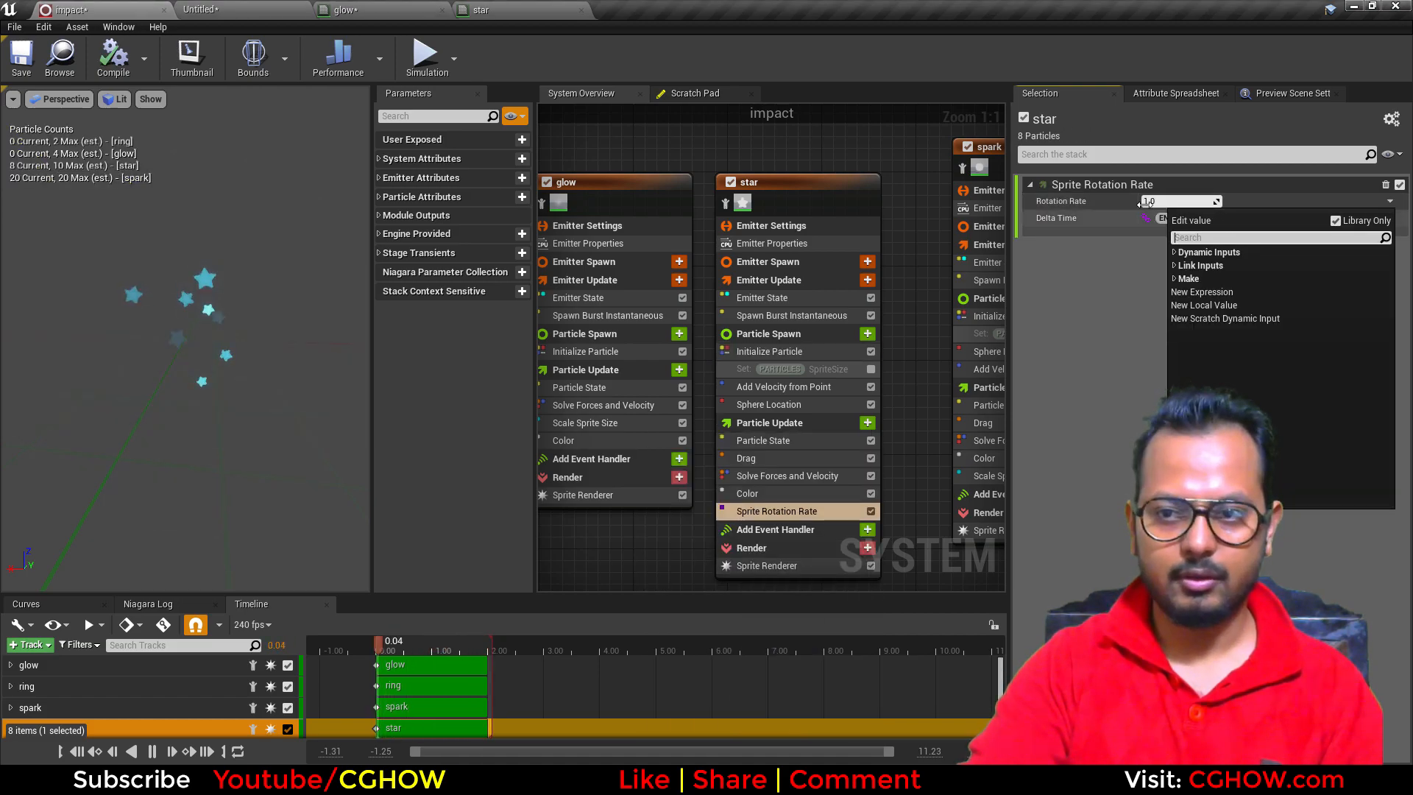
pyautogui.moveTo(1145, 203); pyautogui.dragTo(1185, 203)
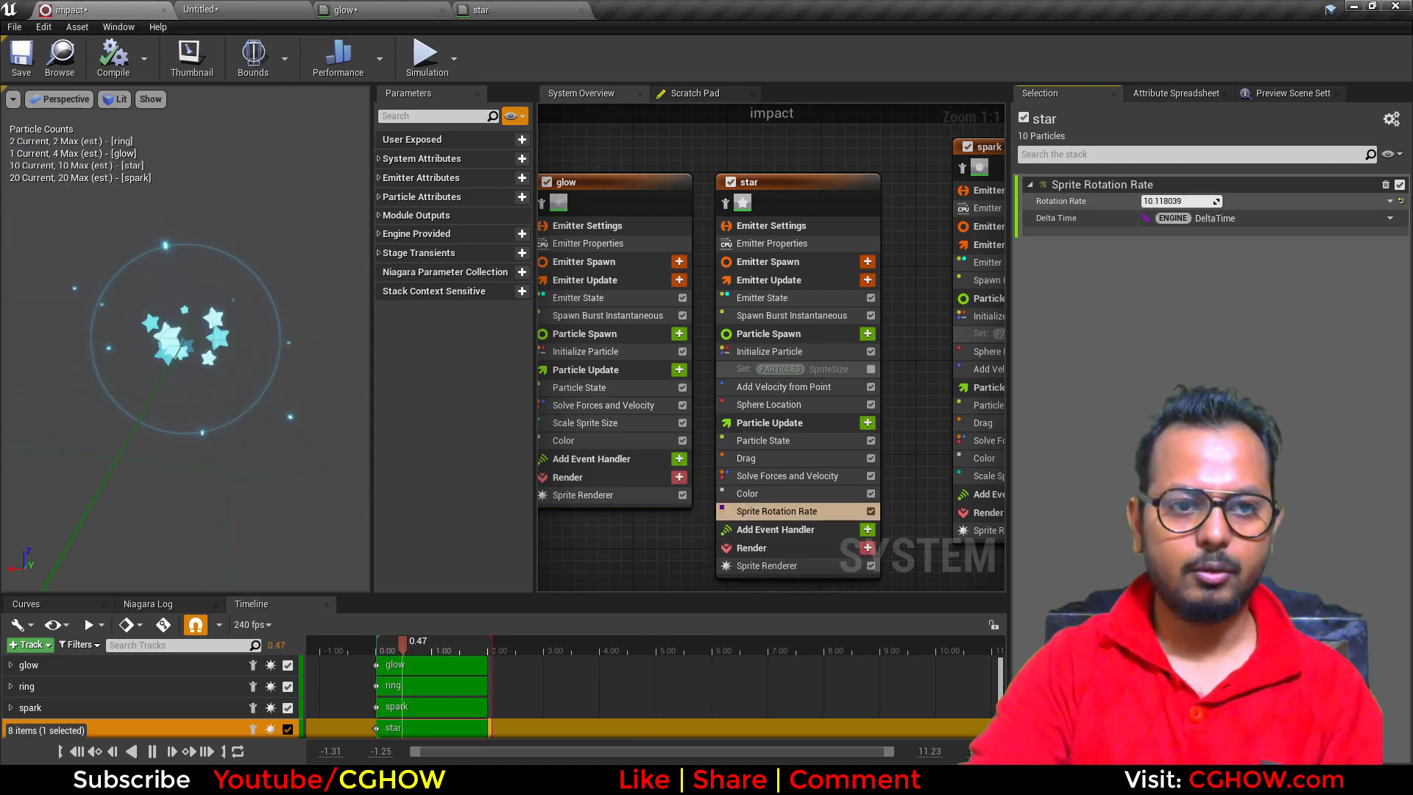
# Step: Drive star's rotation rate with a Normalized Angle to Radians dynamic input and set its normalized angle to about 61.1
pyautogui.click(1391, 201)
pyautogui.write('a')
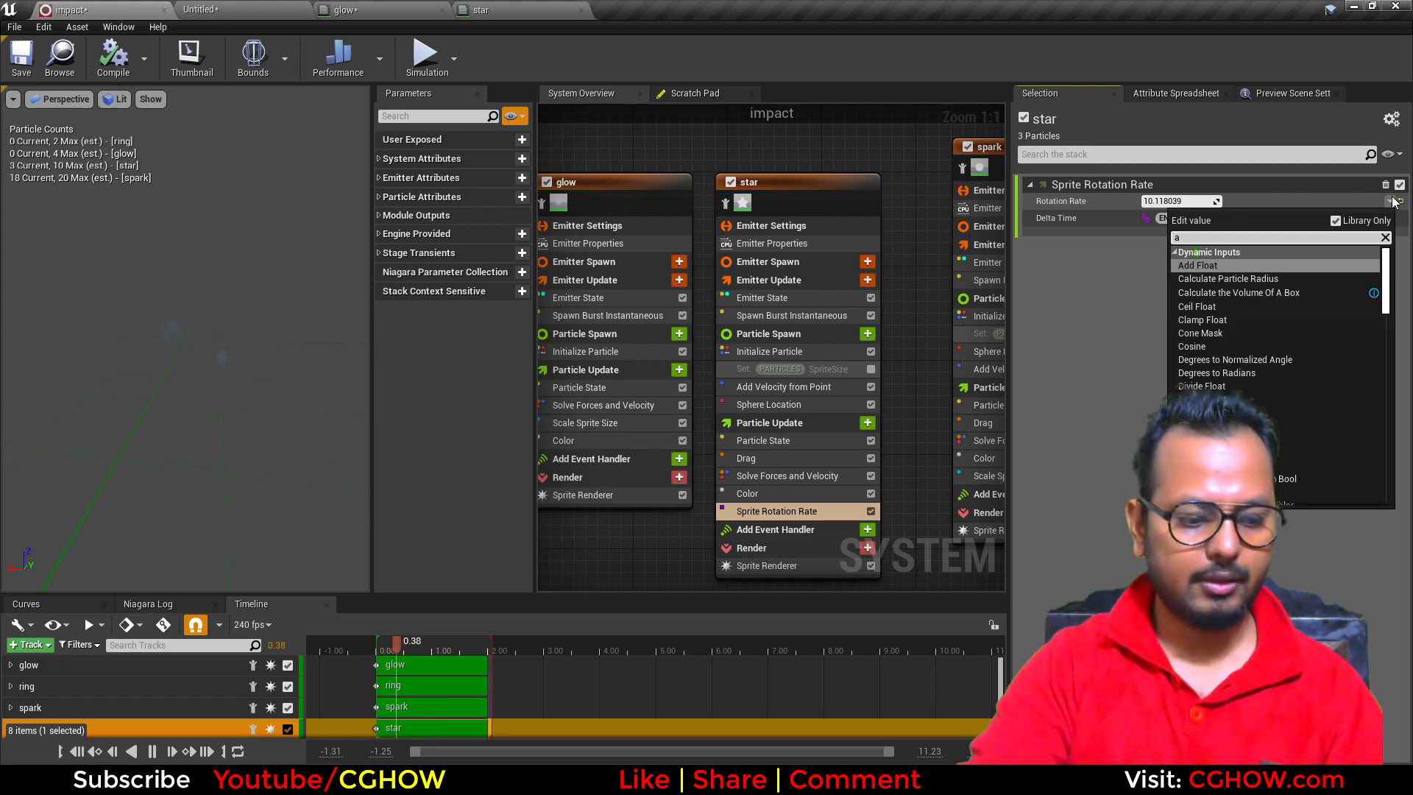
pyautogui.write('ng')
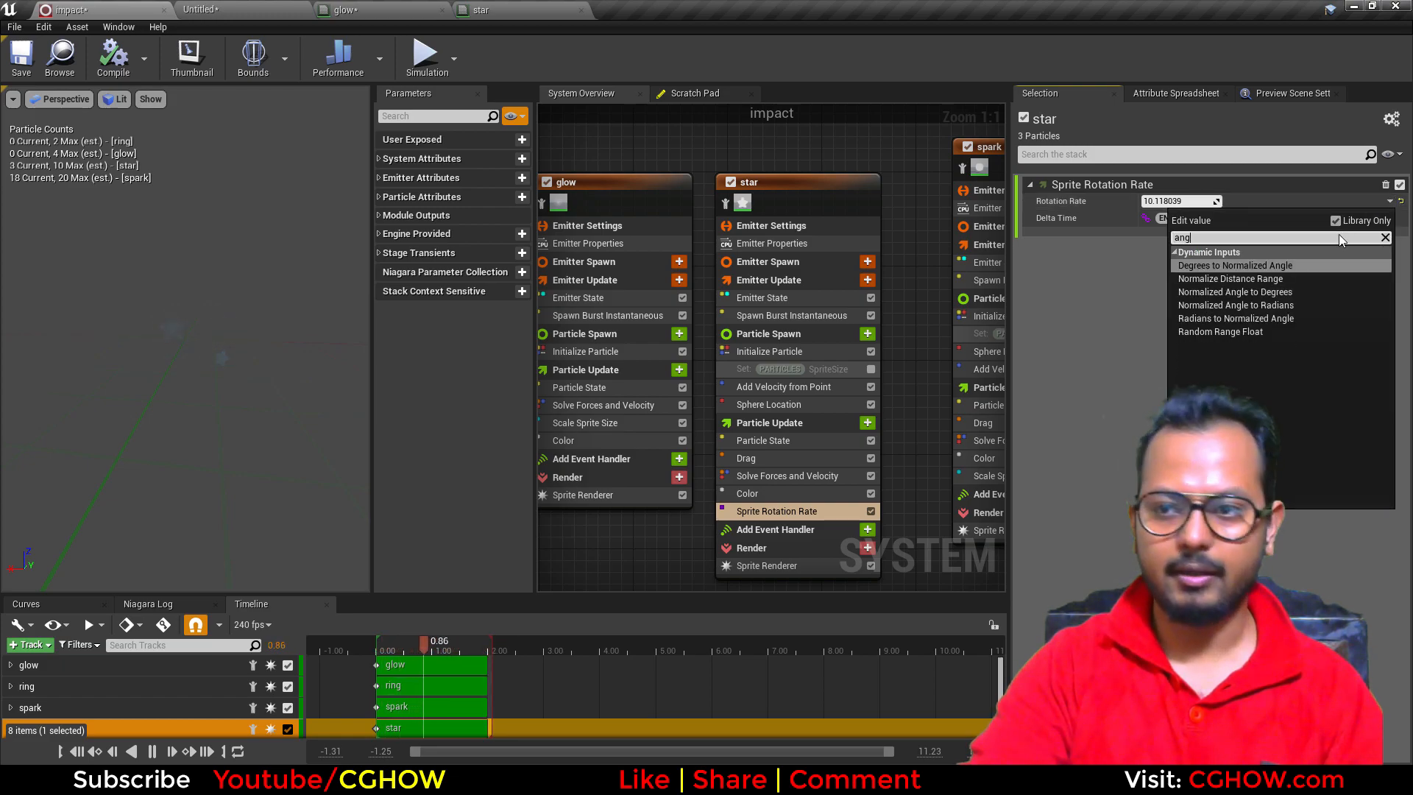
pyautogui.click(1236, 304)
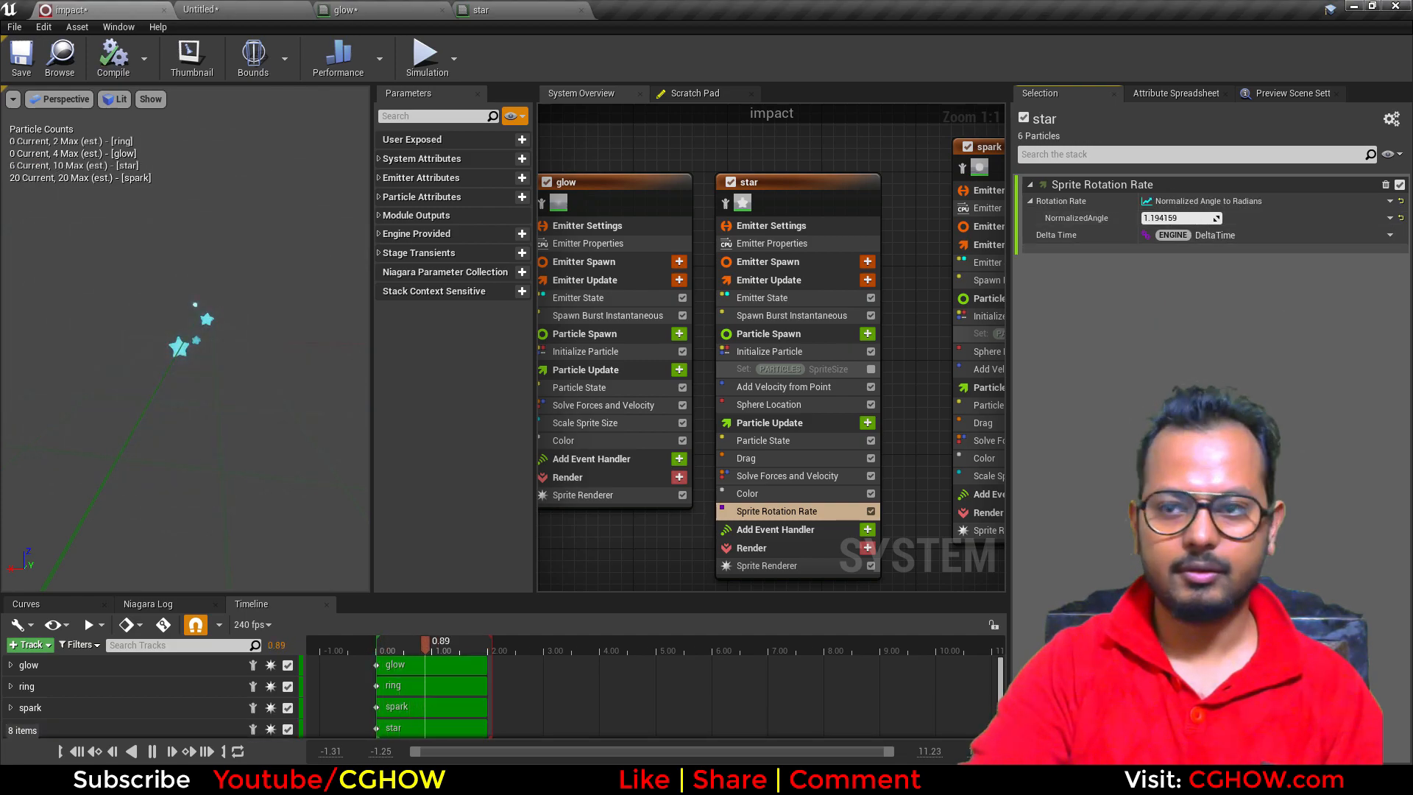
pyautogui.moveTo(1177, 217); pyautogui.dragTo(1216, 218)
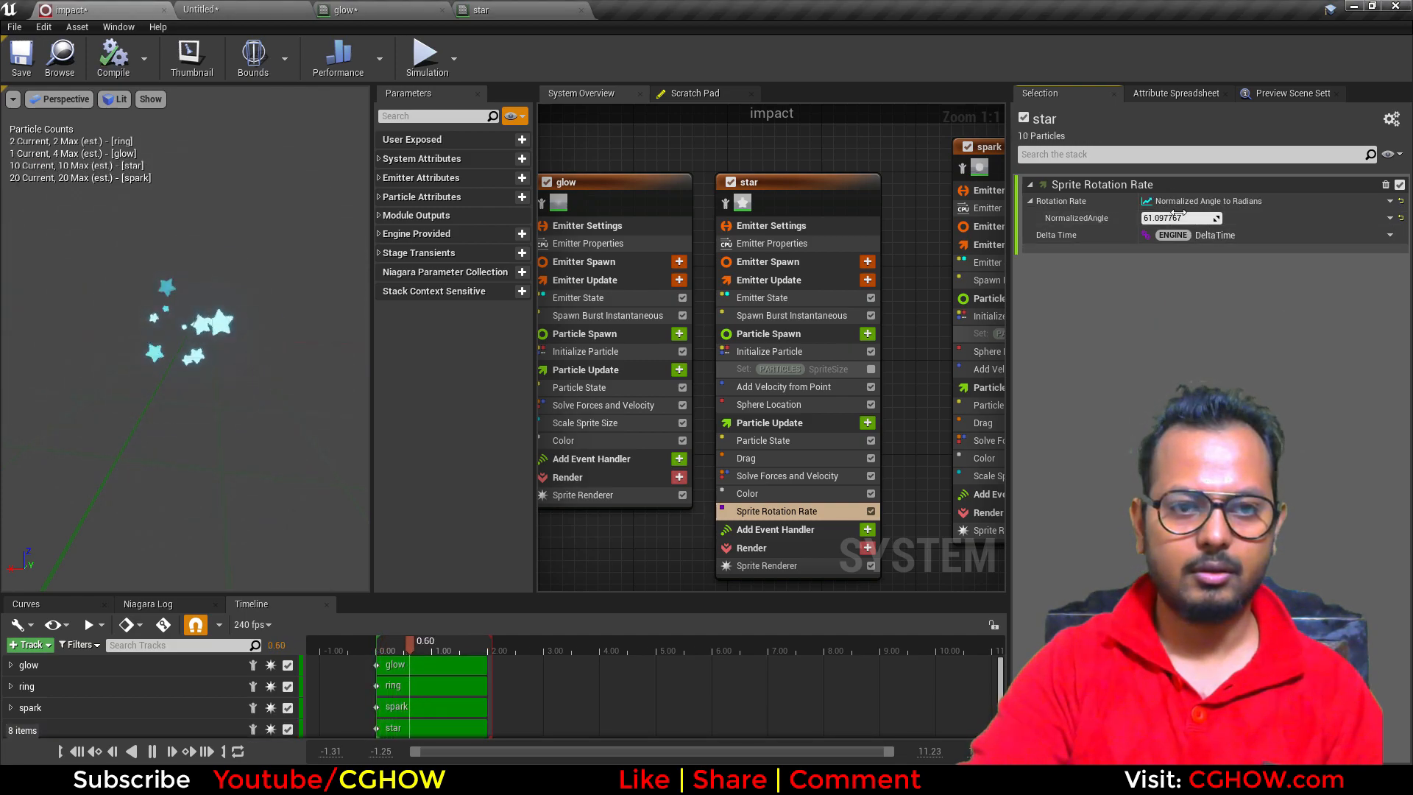
# Step: Drive the normalized angle of star's Sprite Rotation Rate with a Random Range Float from -90 to 90
pyautogui.click(1391, 223)
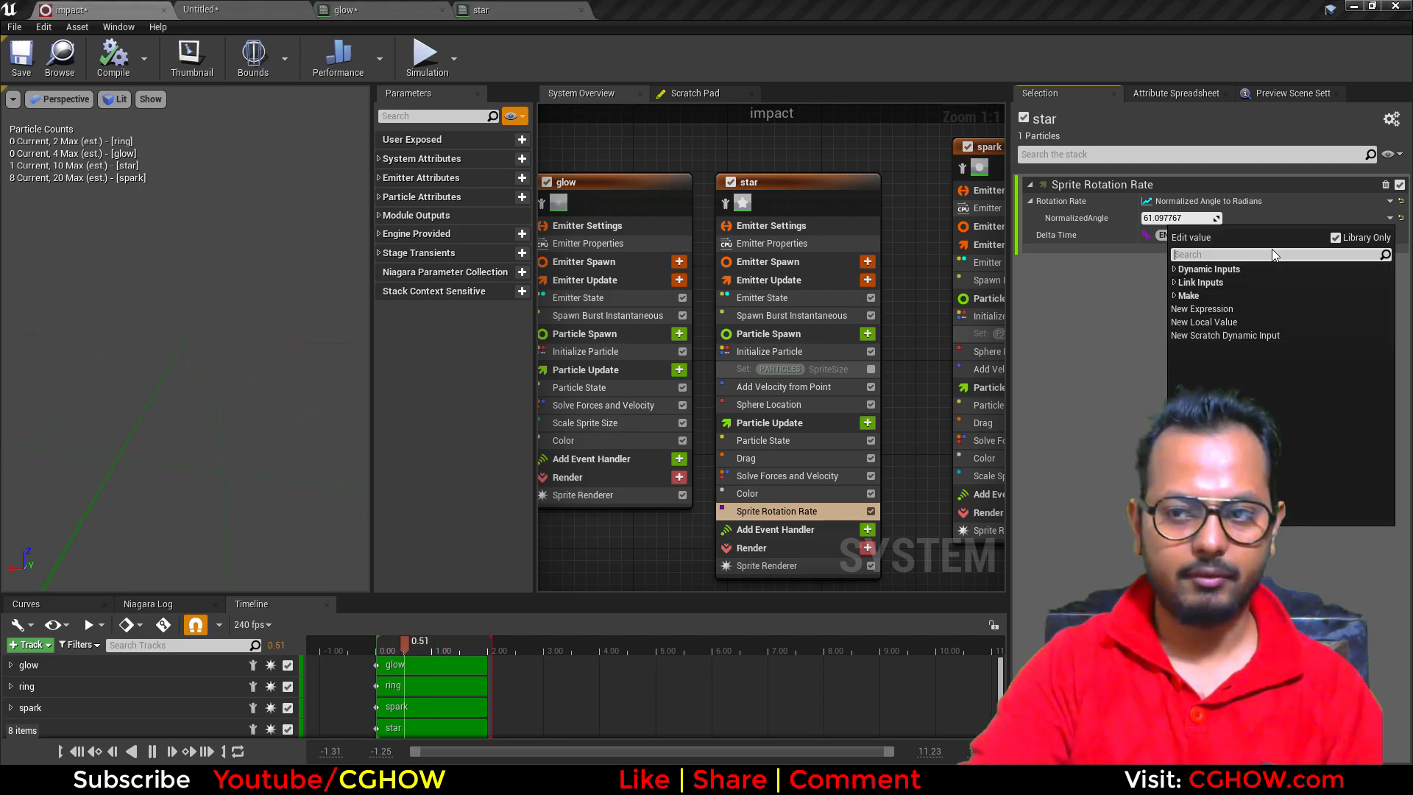
pyautogui.write('uni')
pyautogui.click(1236, 309)
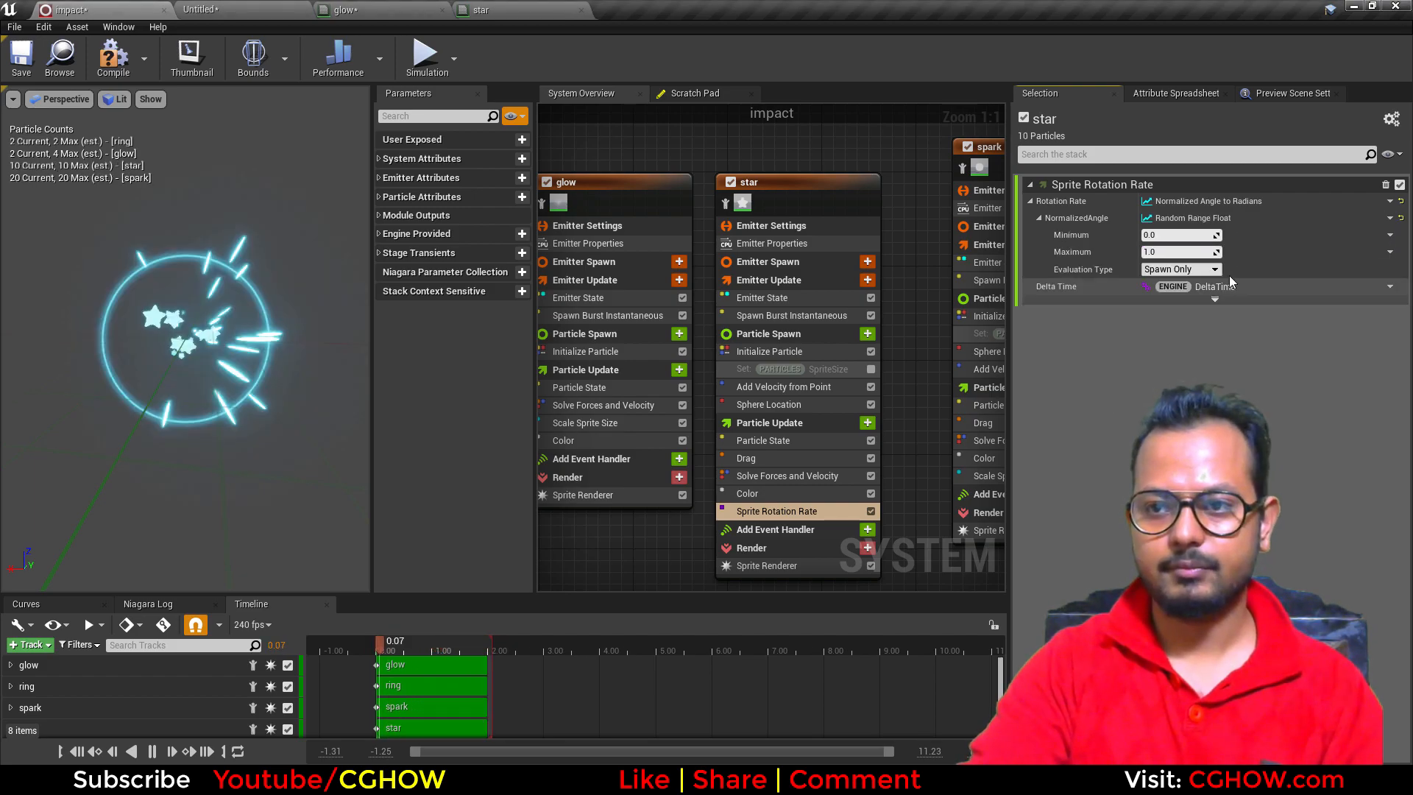
pyautogui.click(1170, 252)
pyautogui.write('90')
pyautogui.click(1164, 234)
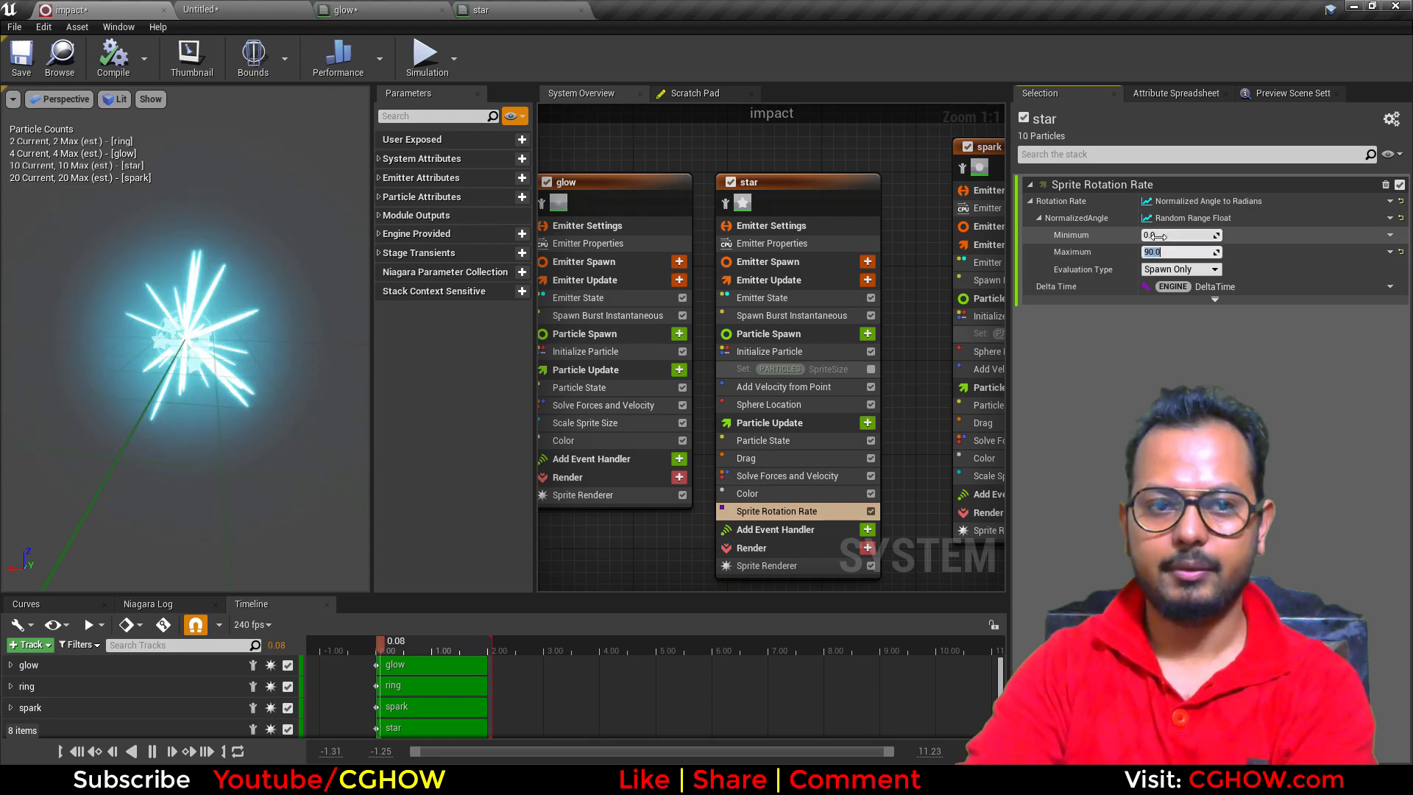
pyautogui.write('-90')
# Step: Set star's random rotation range to a minimum of -50 and a maximum of 50
pyautogui.click(1183, 251)
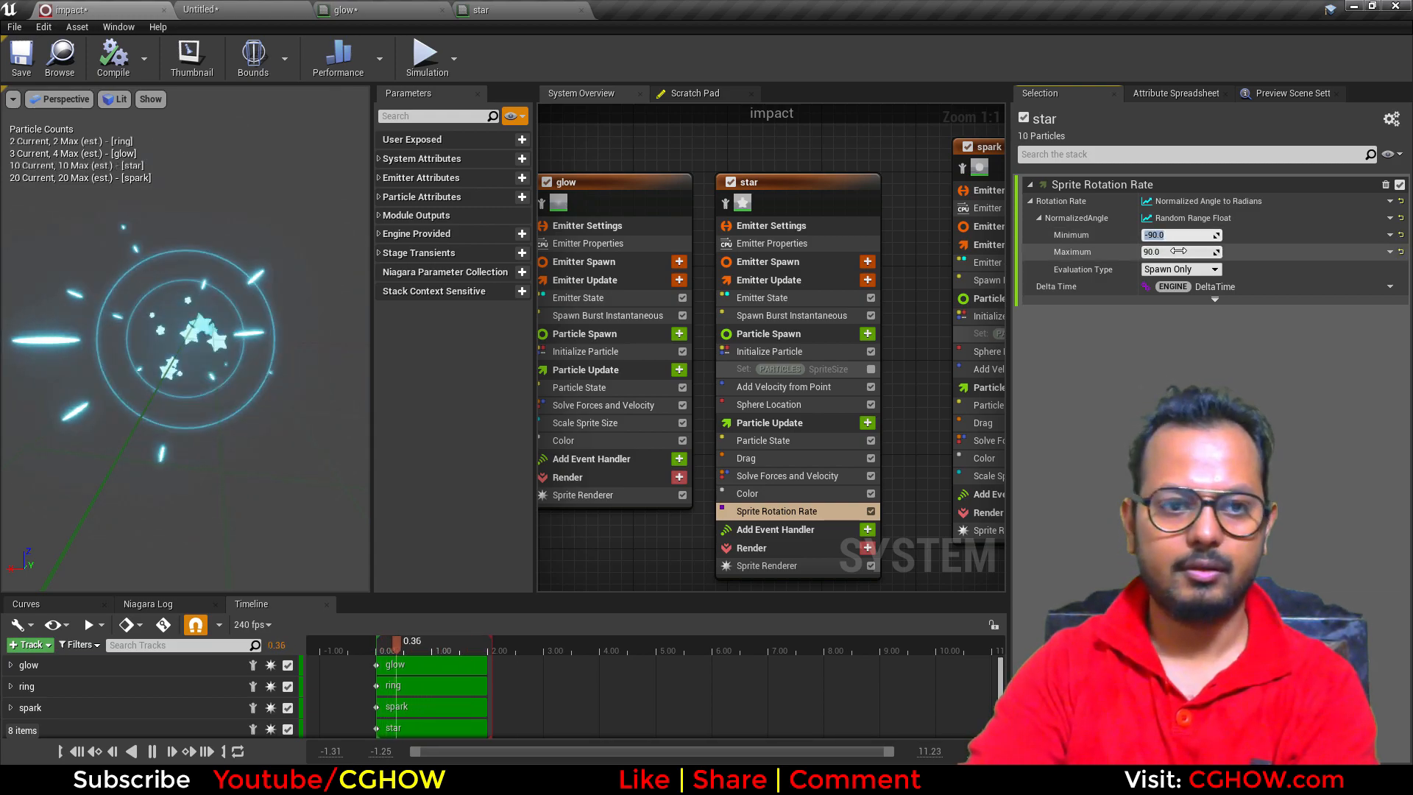
pyautogui.write('50')
pyautogui.click(1170, 235)
pyautogui.write('-5')
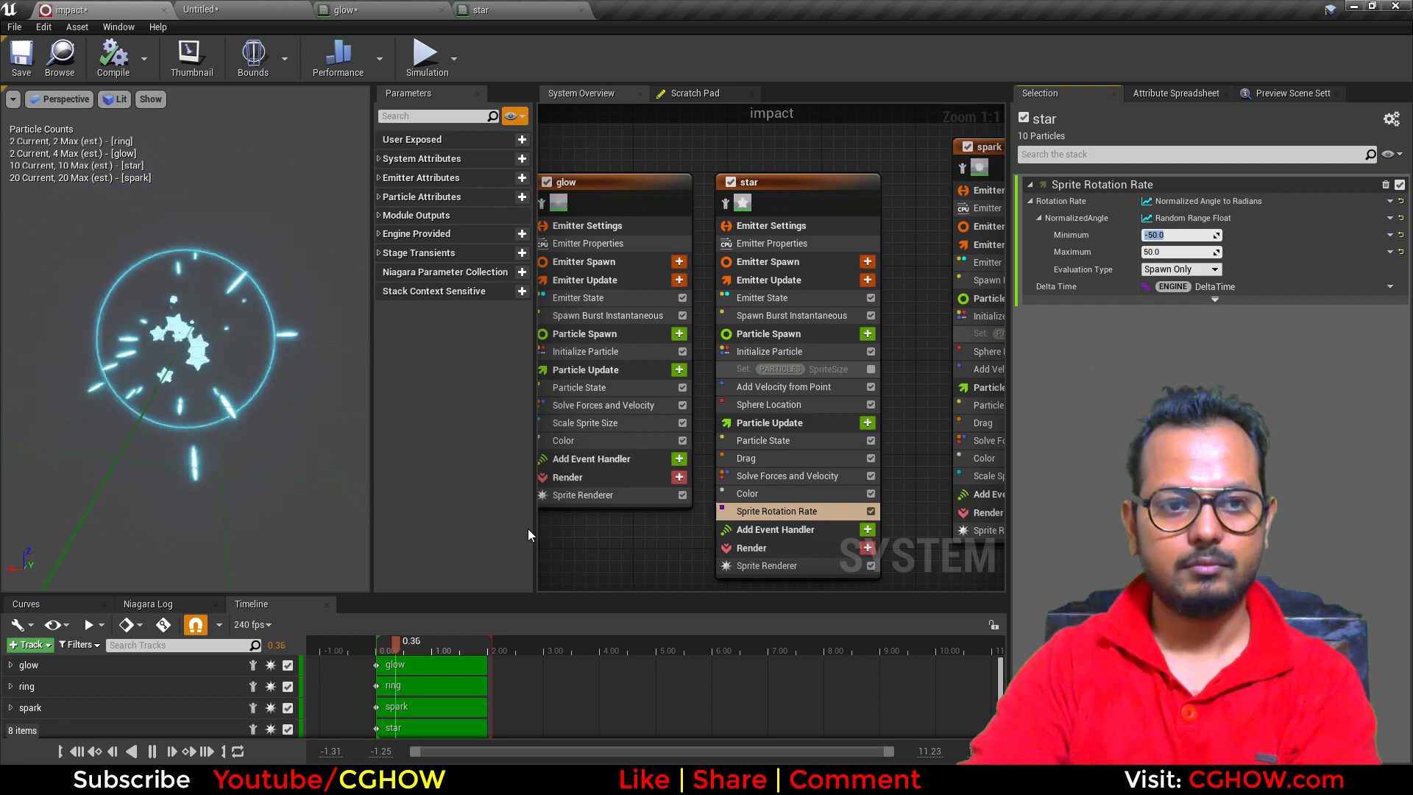
# Step: Raise the brightness value of the first color key in star's Color curve to 10
pyautogui.click(846, 493)
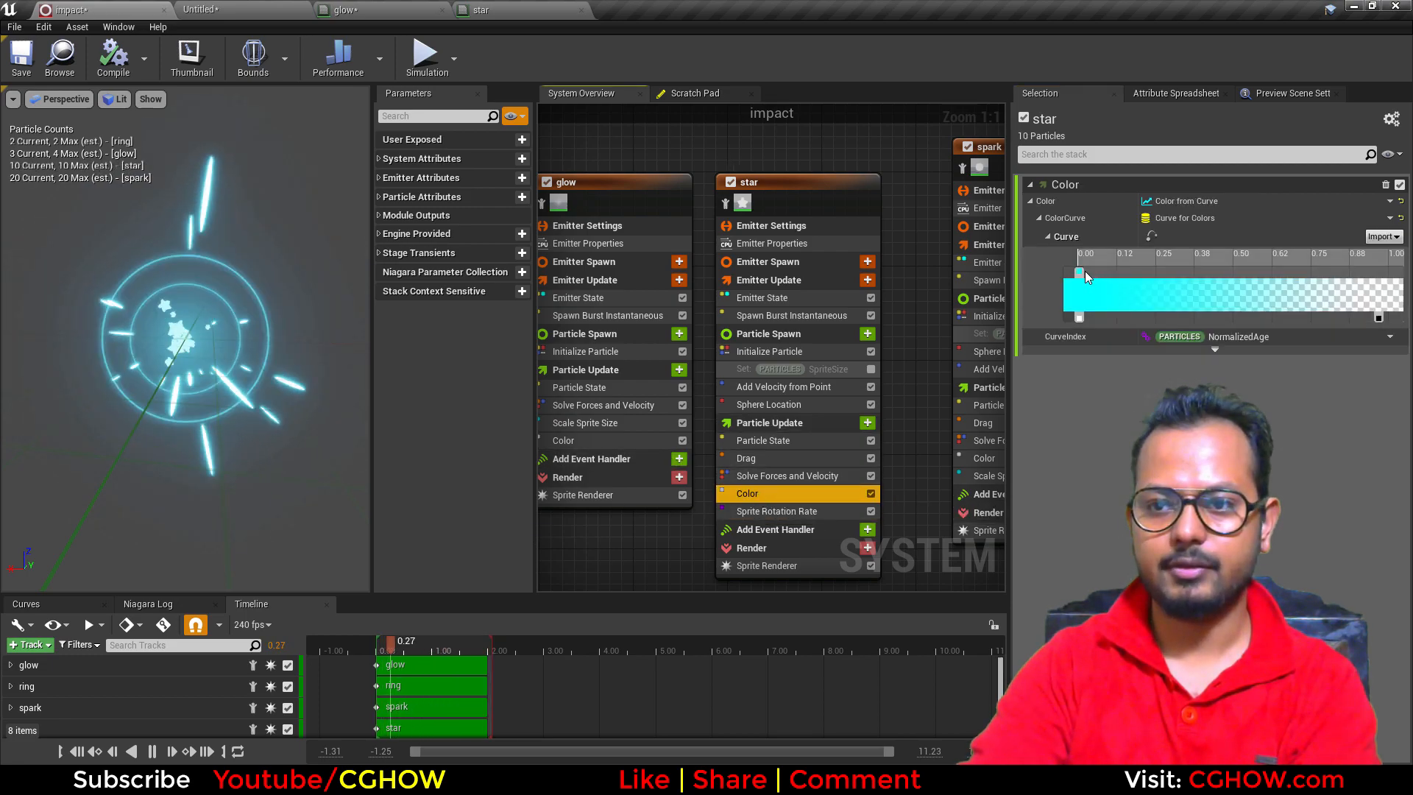
pyautogui.doubleClick(1080, 271)
pyautogui.click(1282, 540)
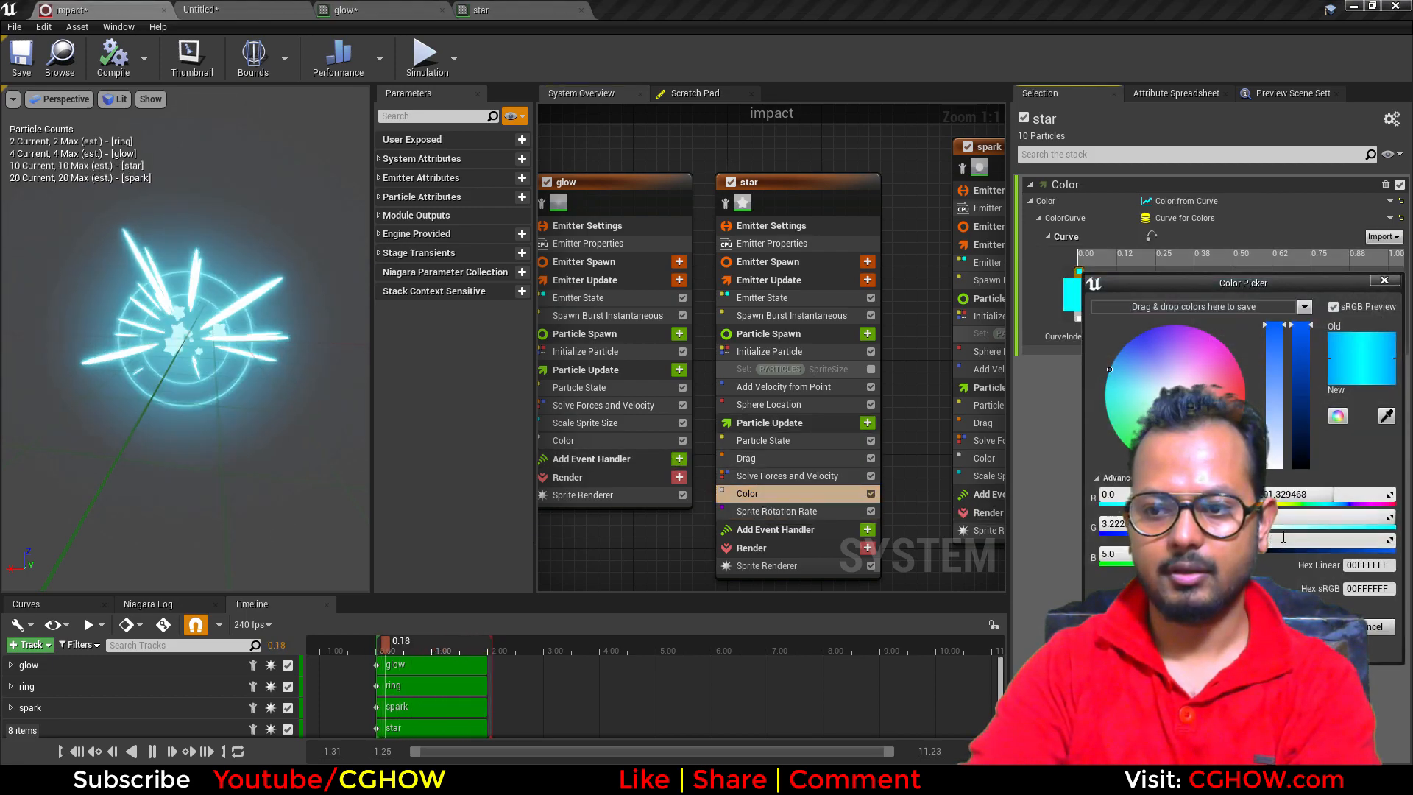
pyautogui.write('10')
pyautogui.press('Return')
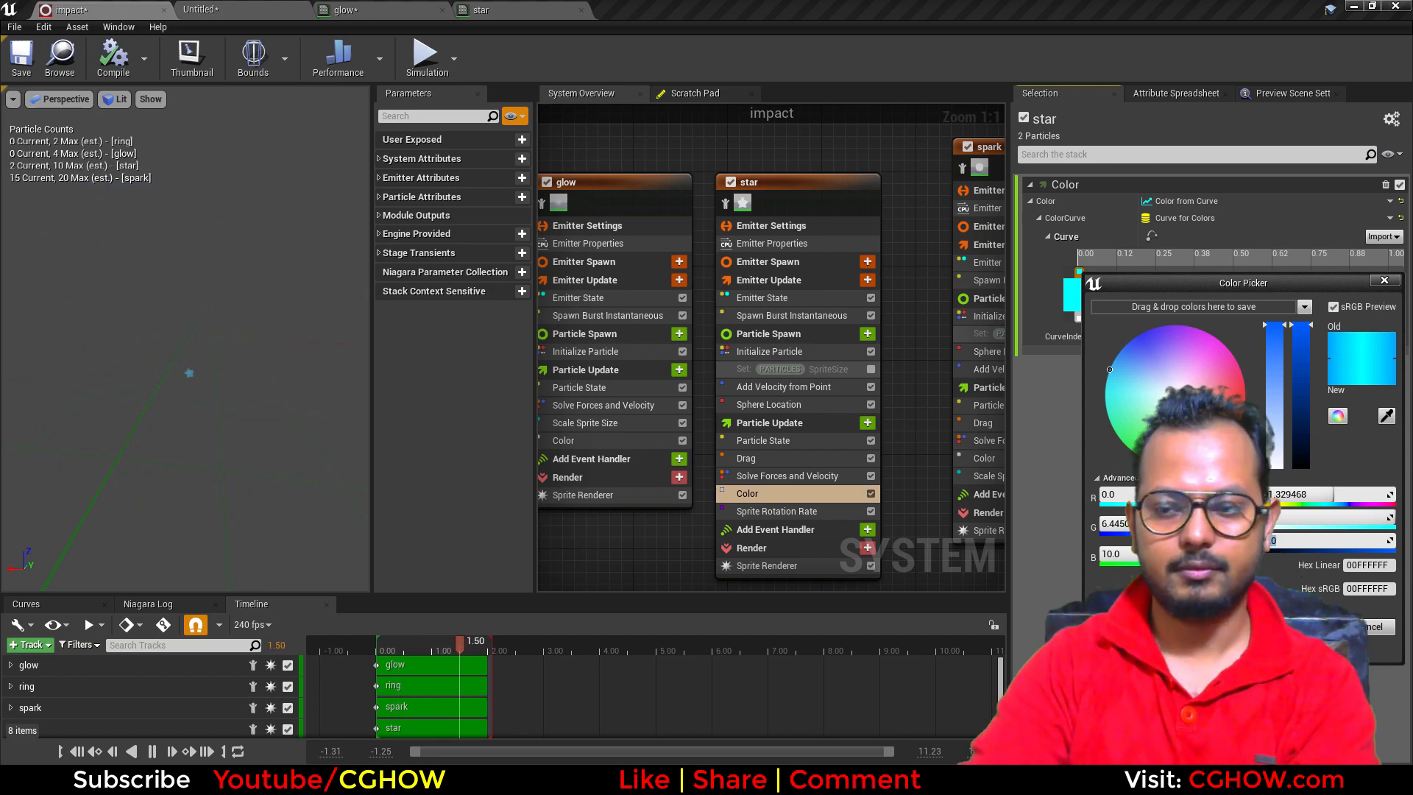
pyautogui.click(1316, 627)
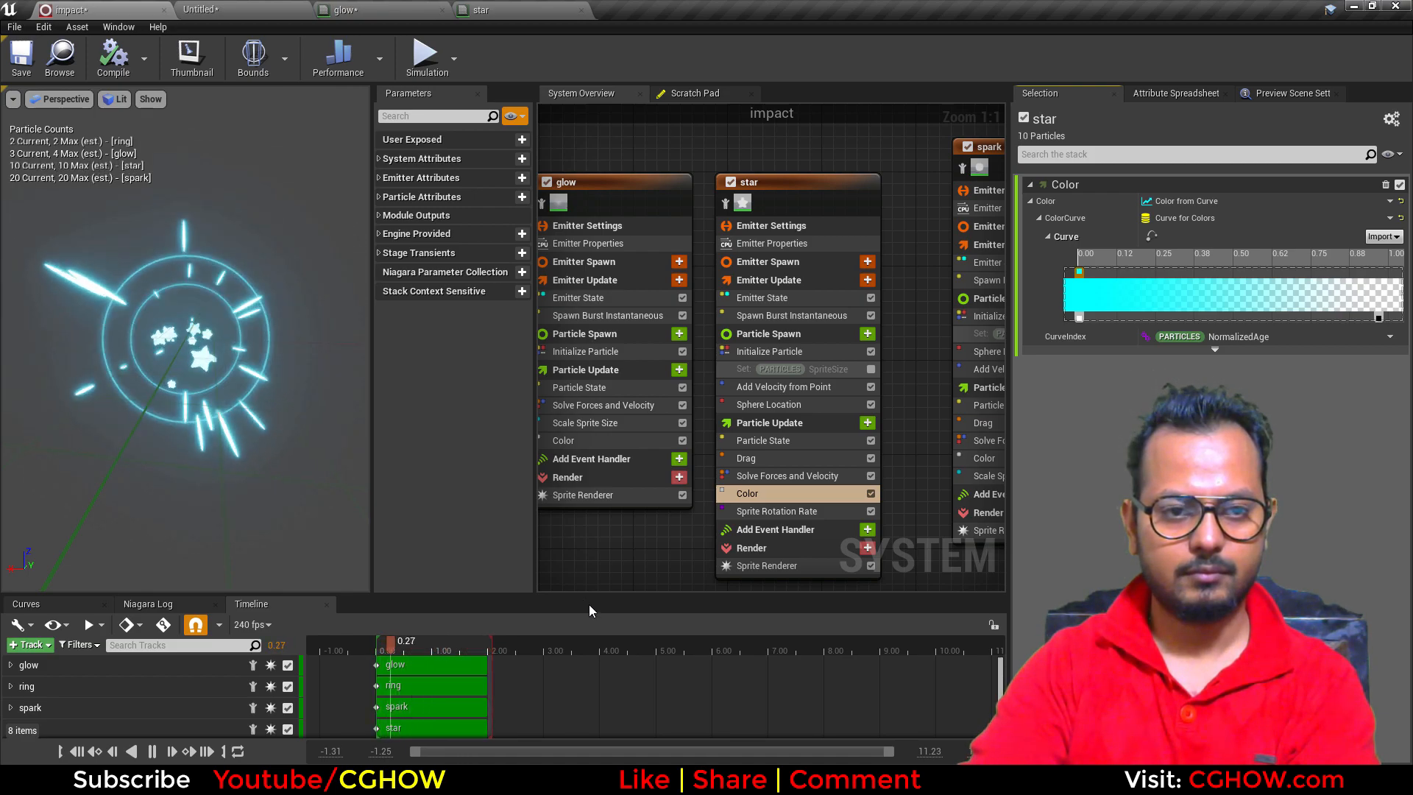
# Step: Set the last key of ring's Scale Sprite Size curve to a value of 1.2, after trying 1.5
pyautogui.moveTo(591, 587); pyautogui.dragTo(844, 587, button='right')
pyautogui.moveTo(637, 588); pyautogui.dragTo(748, 590, button='right')
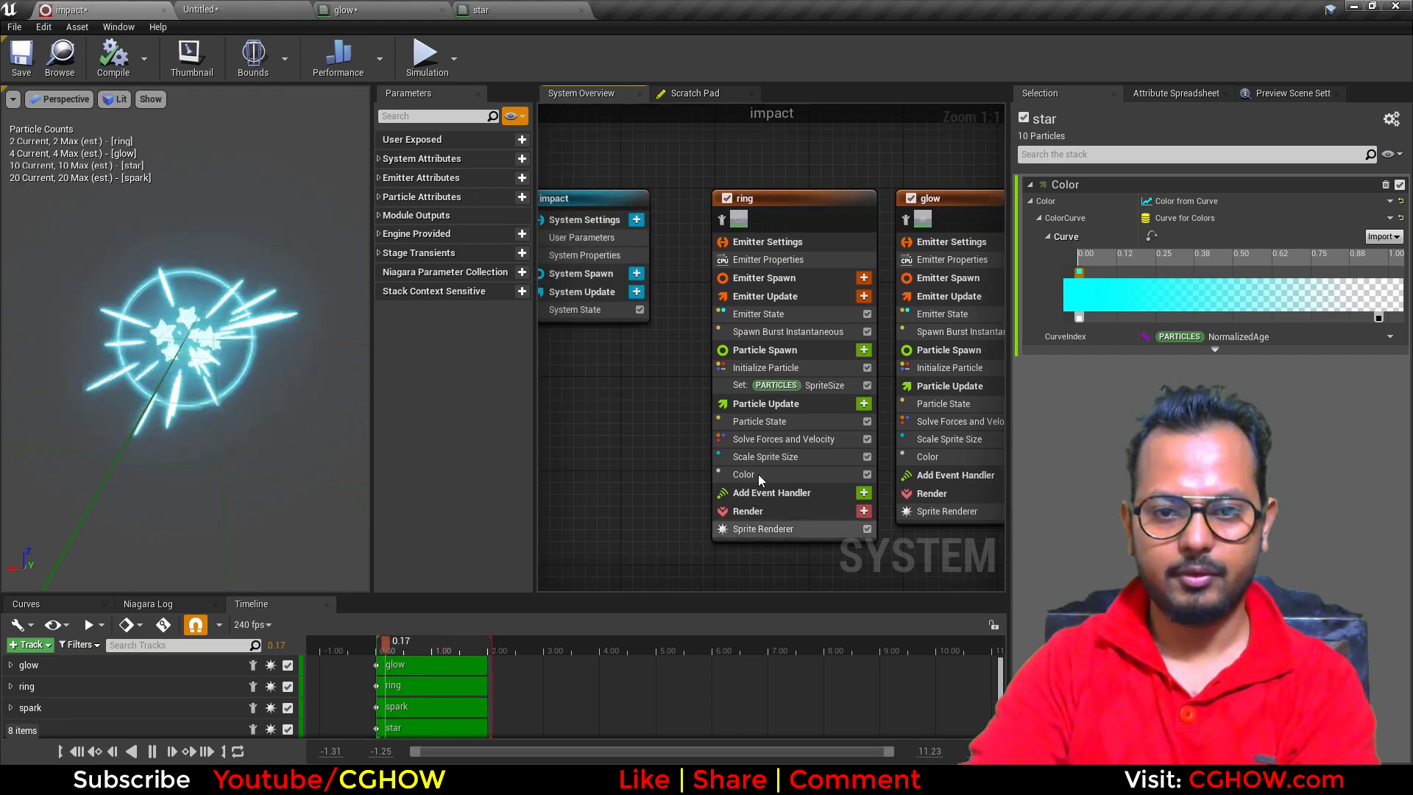
pyautogui.click(764, 455)
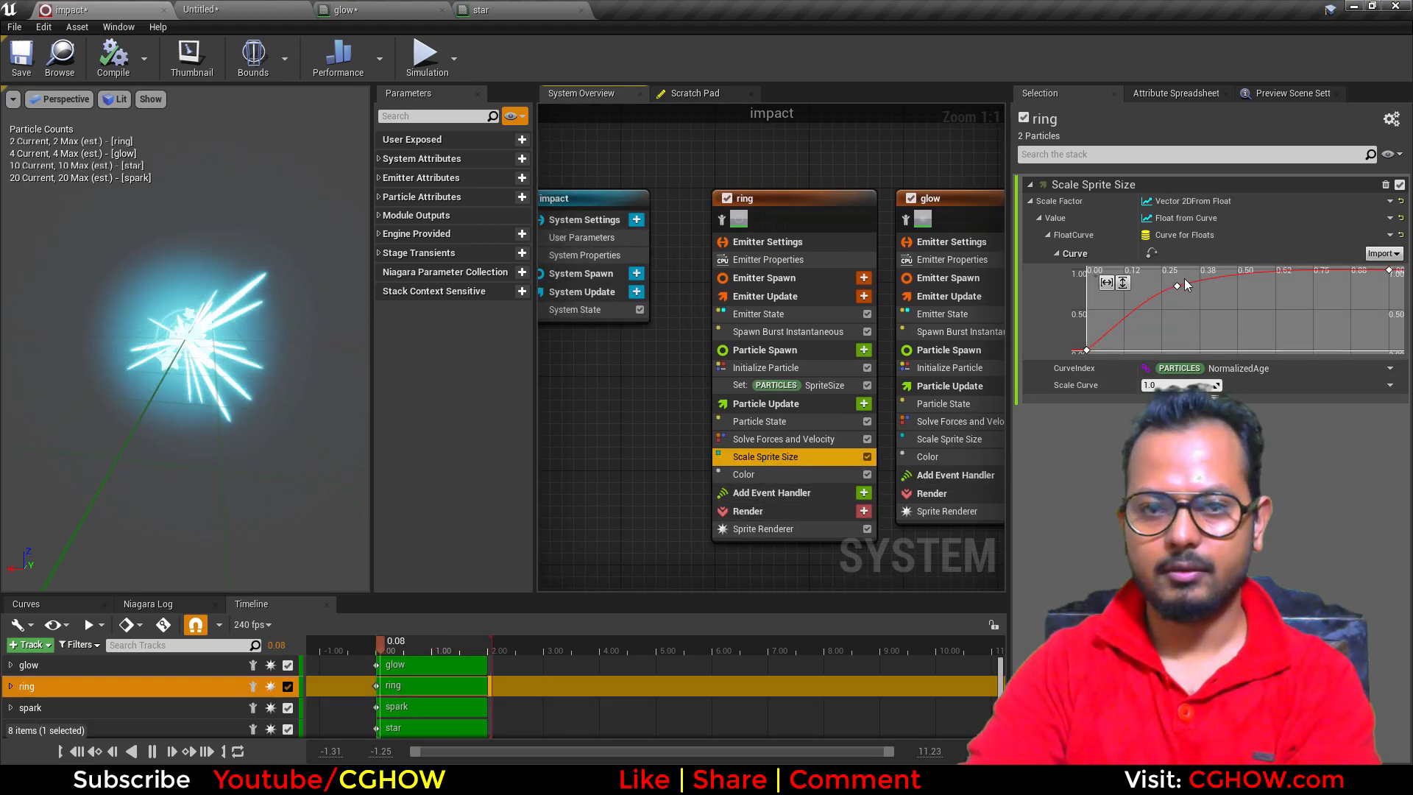
pyautogui.click(1390, 270)
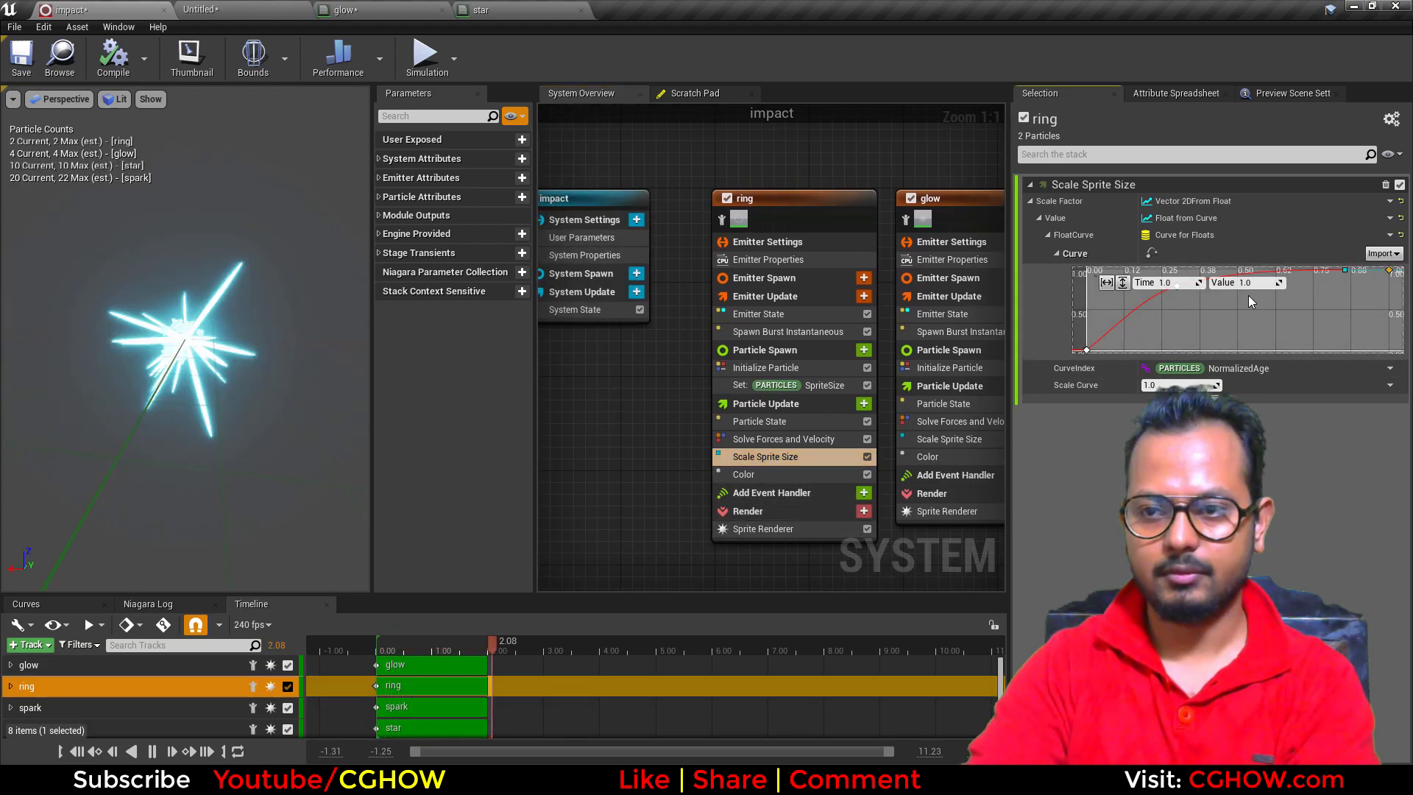
pyautogui.click(1251, 283)
pyautogui.write('1.2')
pyautogui.press('Return')
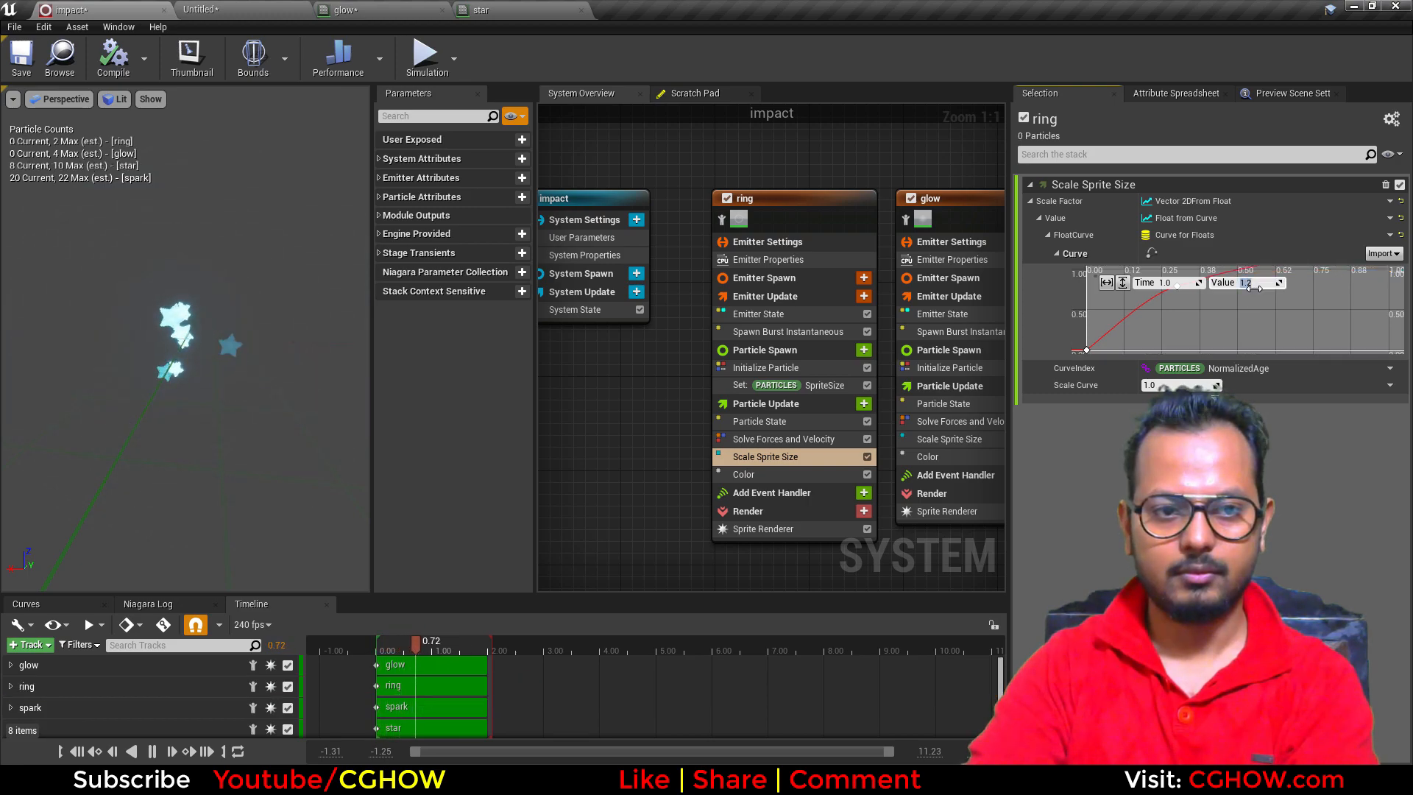
pyautogui.press('Return')
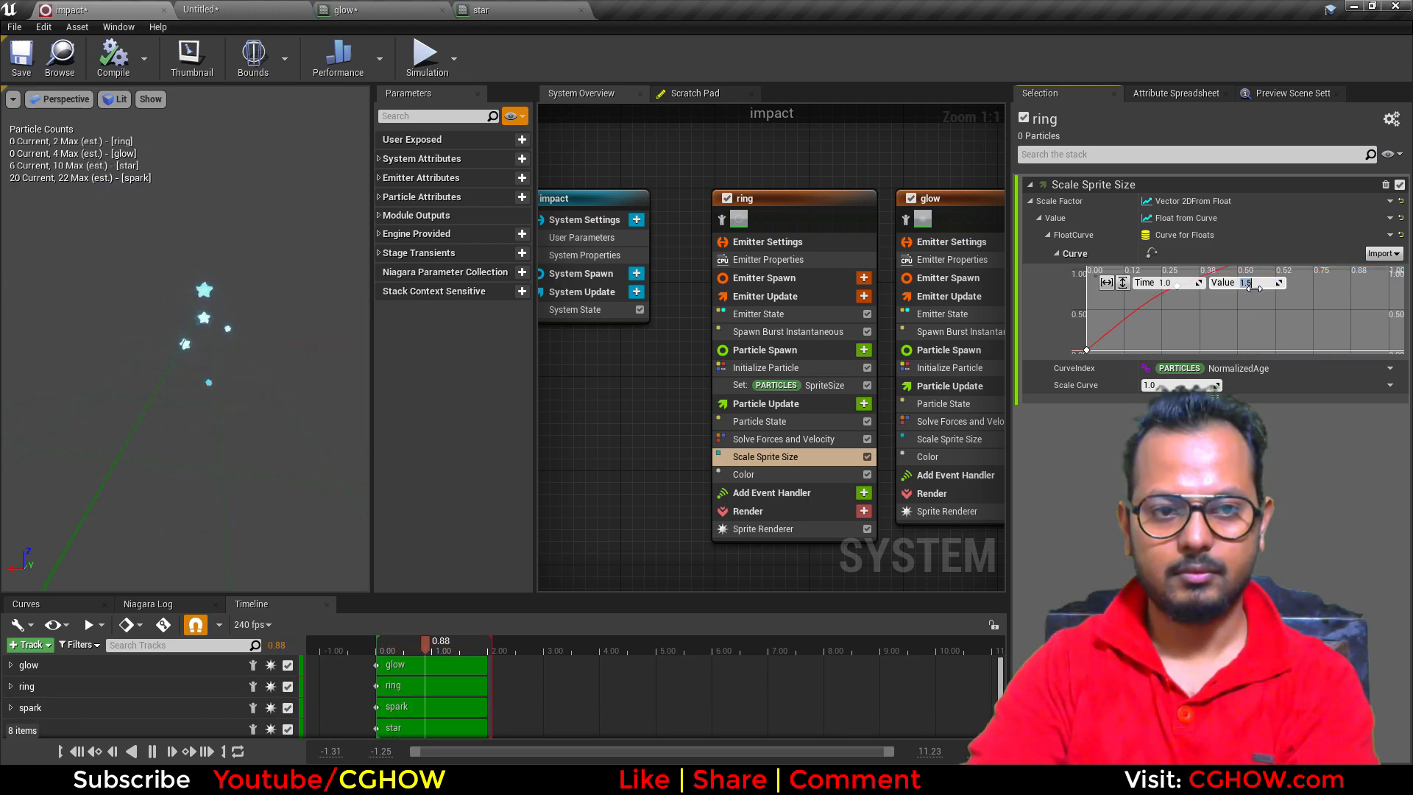
pyautogui.click(1255, 285)
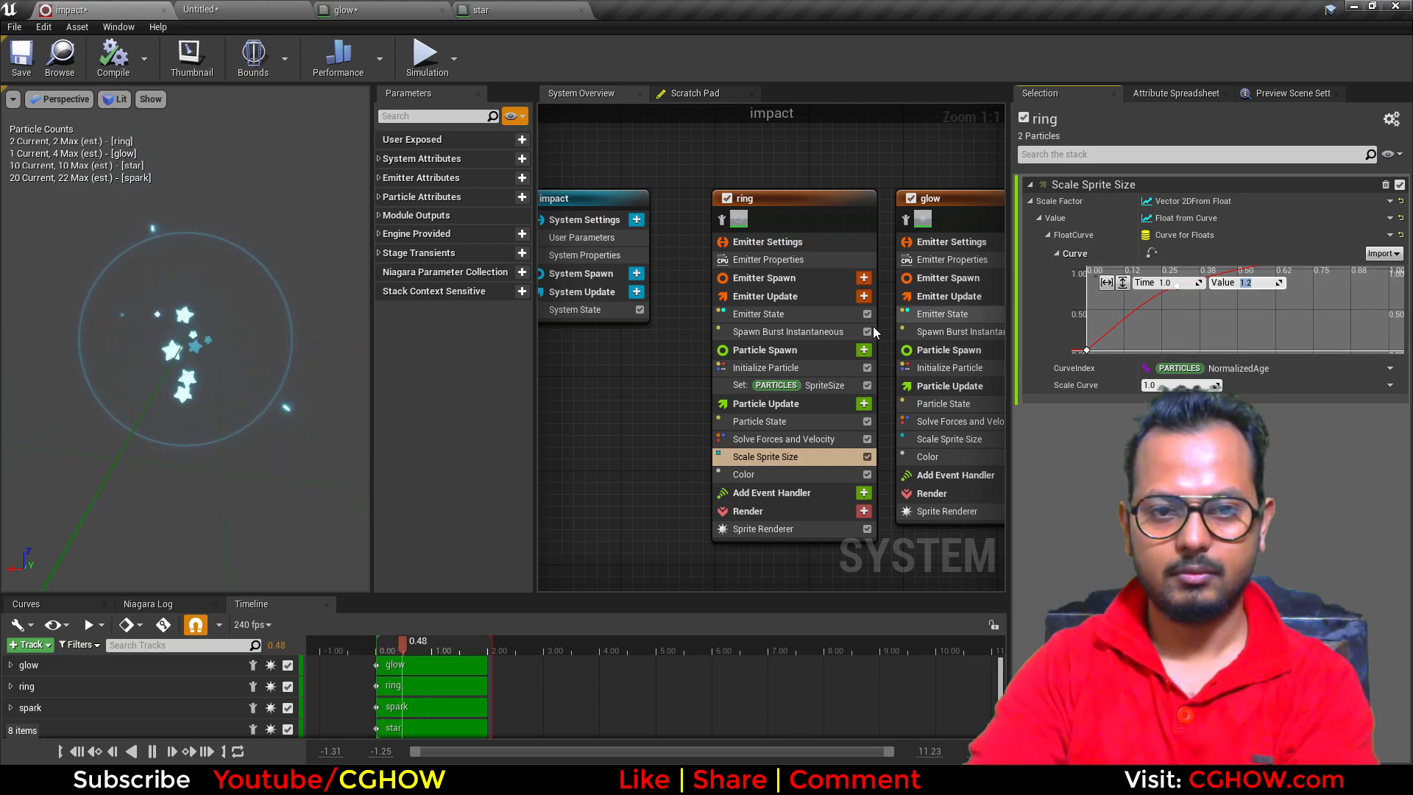
pyautogui.click(801, 367)
pyautogui.click(1168, 235)
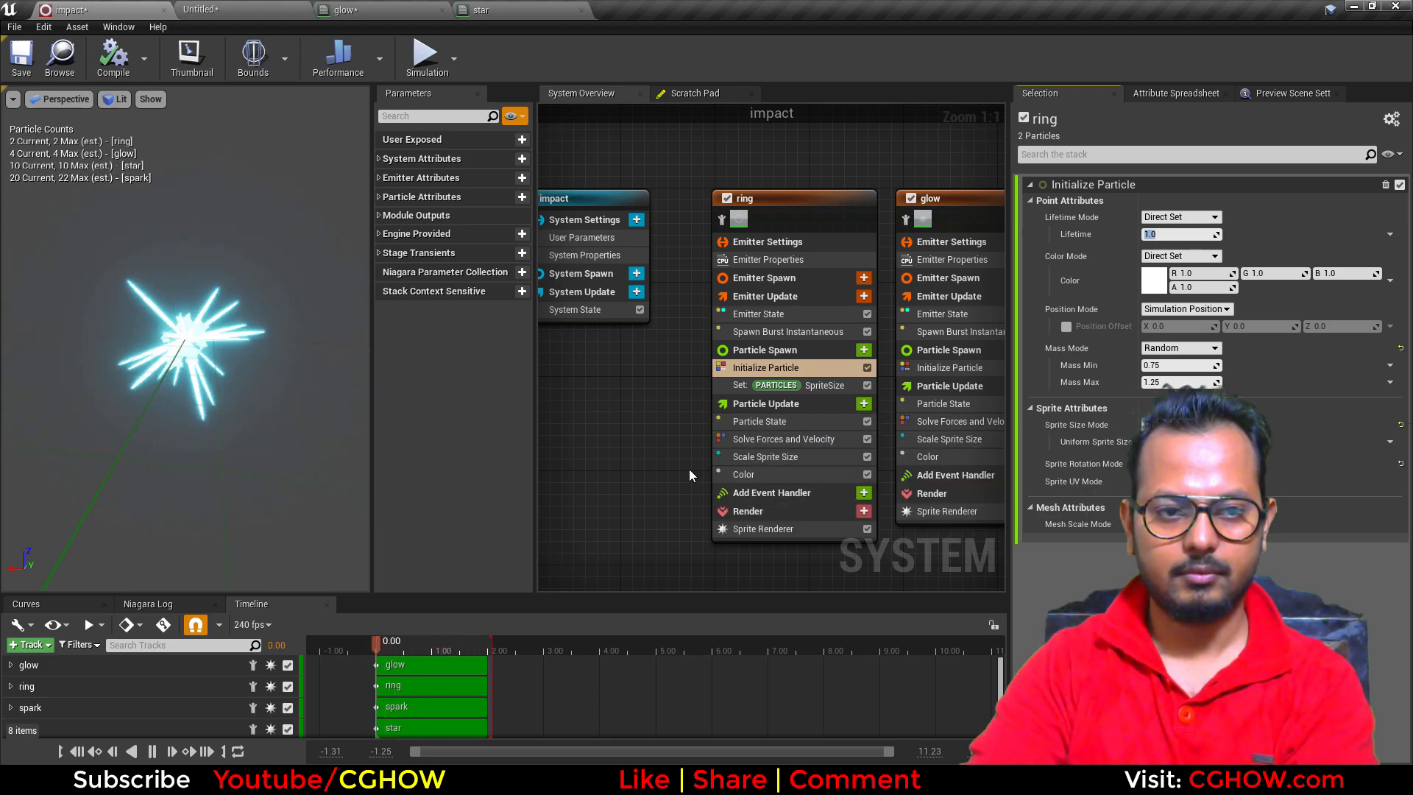
pyautogui.moveTo(689, 465); pyautogui.dragTo(561, 457, button='right')
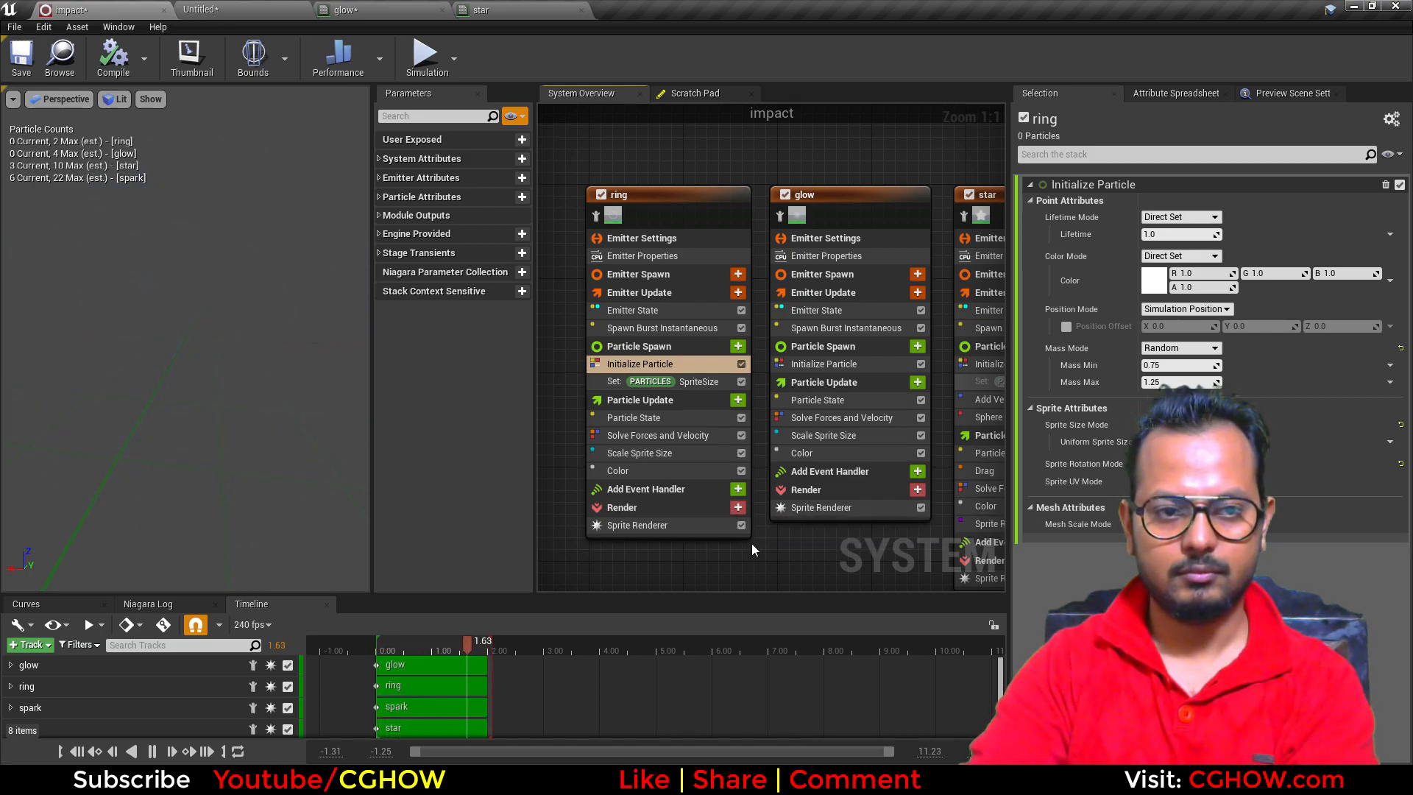
pyautogui.moveTo(720, 541); pyautogui.dragTo(691, 535, button='right')
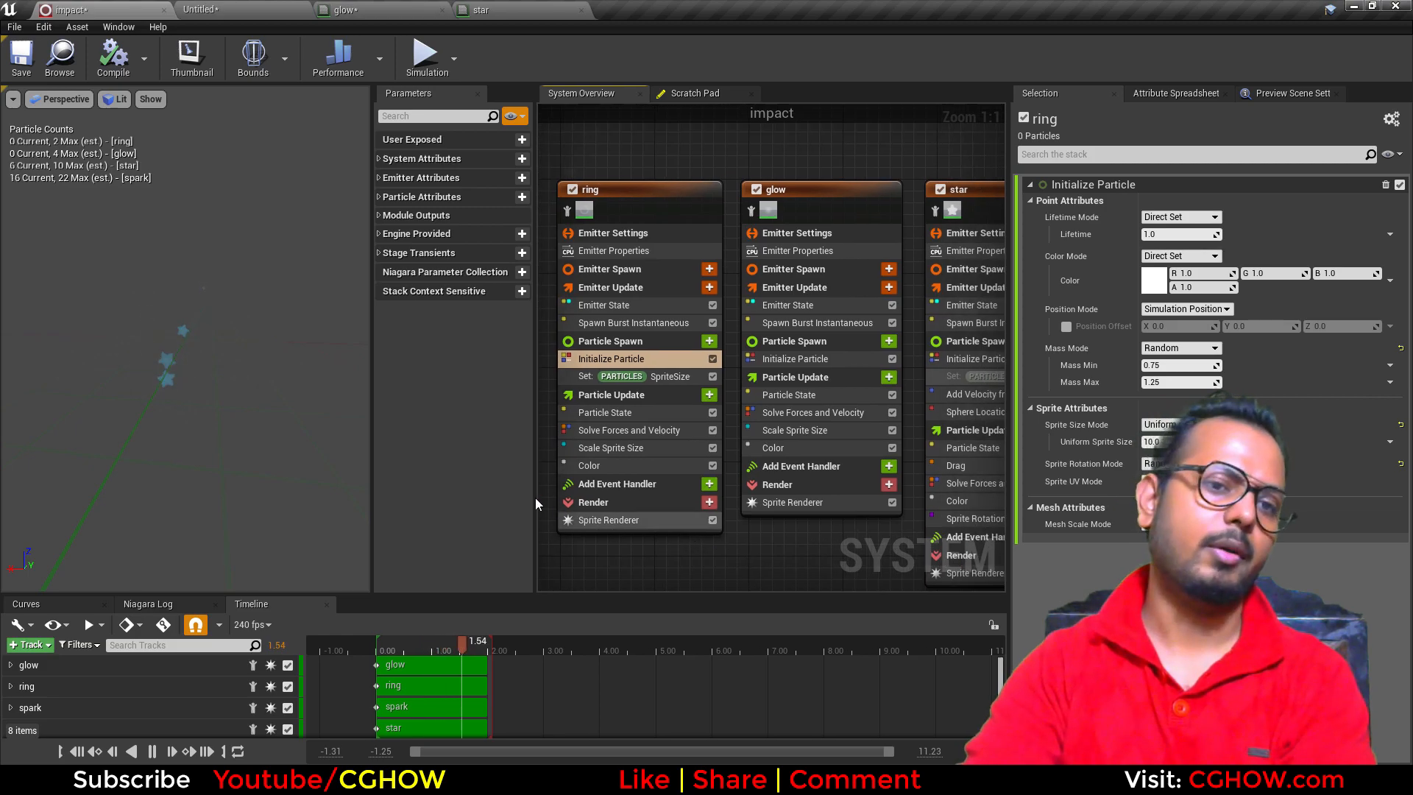
# Step: Hide the grid in the preview viewport
pyautogui.click(155, 100)
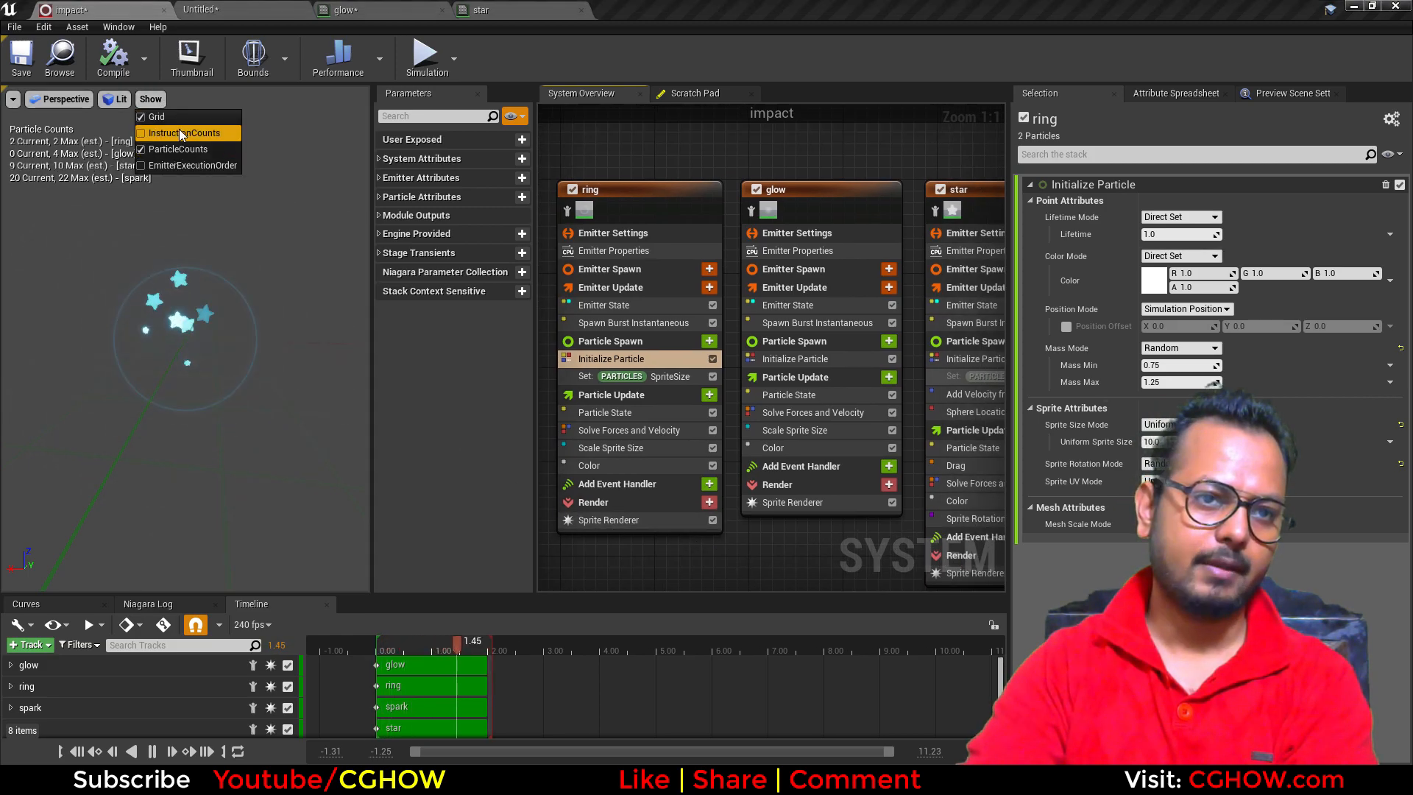
pyautogui.click(179, 120)
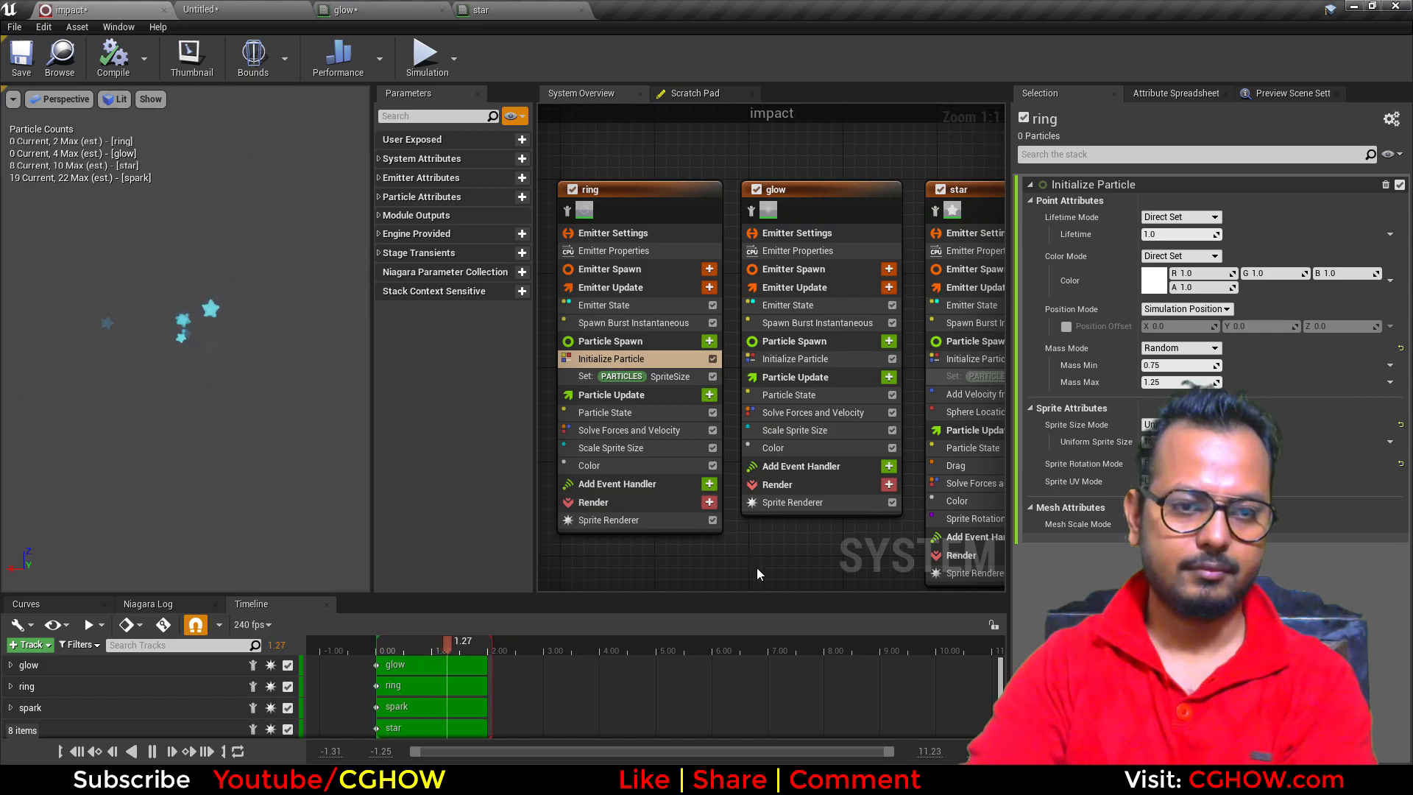
# Step: Switch to the GIF Scrubber reference, play the hammer impact animation and pause it on the expanding ring and stars
pyautogui.moveTo(730, 563); pyautogui.dragTo(592, 556, button='right')
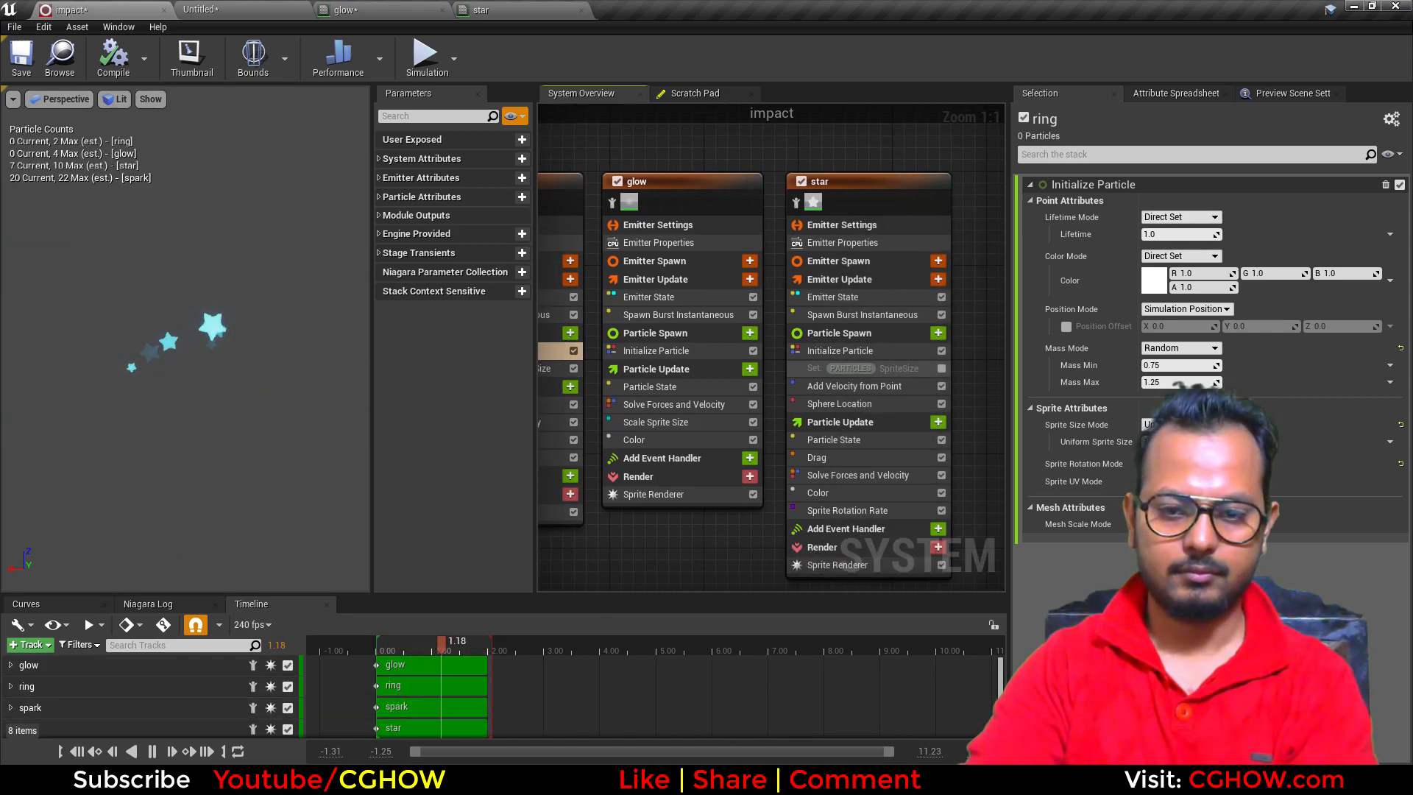
pyautogui.hotkey('alt', 'Tab')
pyautogui.press('space')
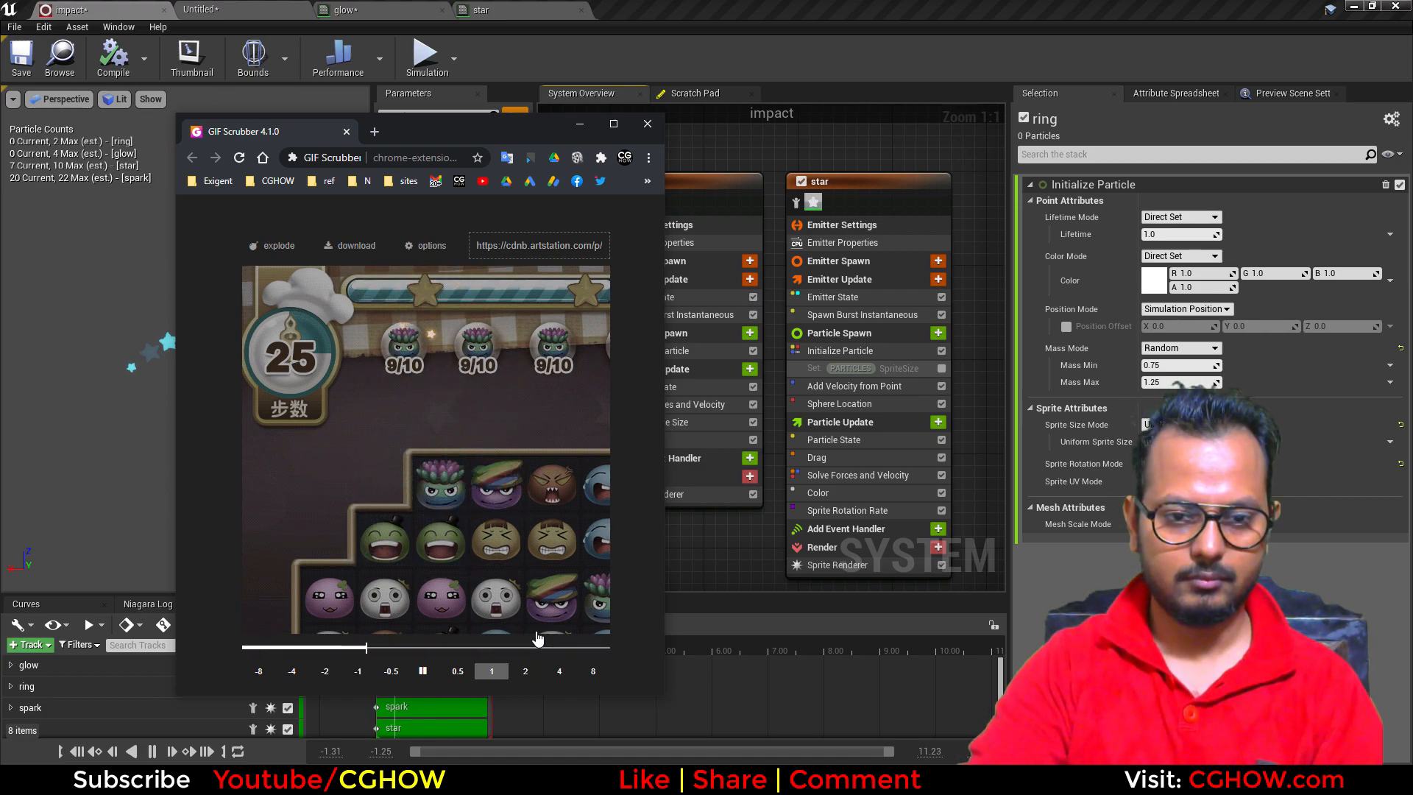
pyautogui.press('space')
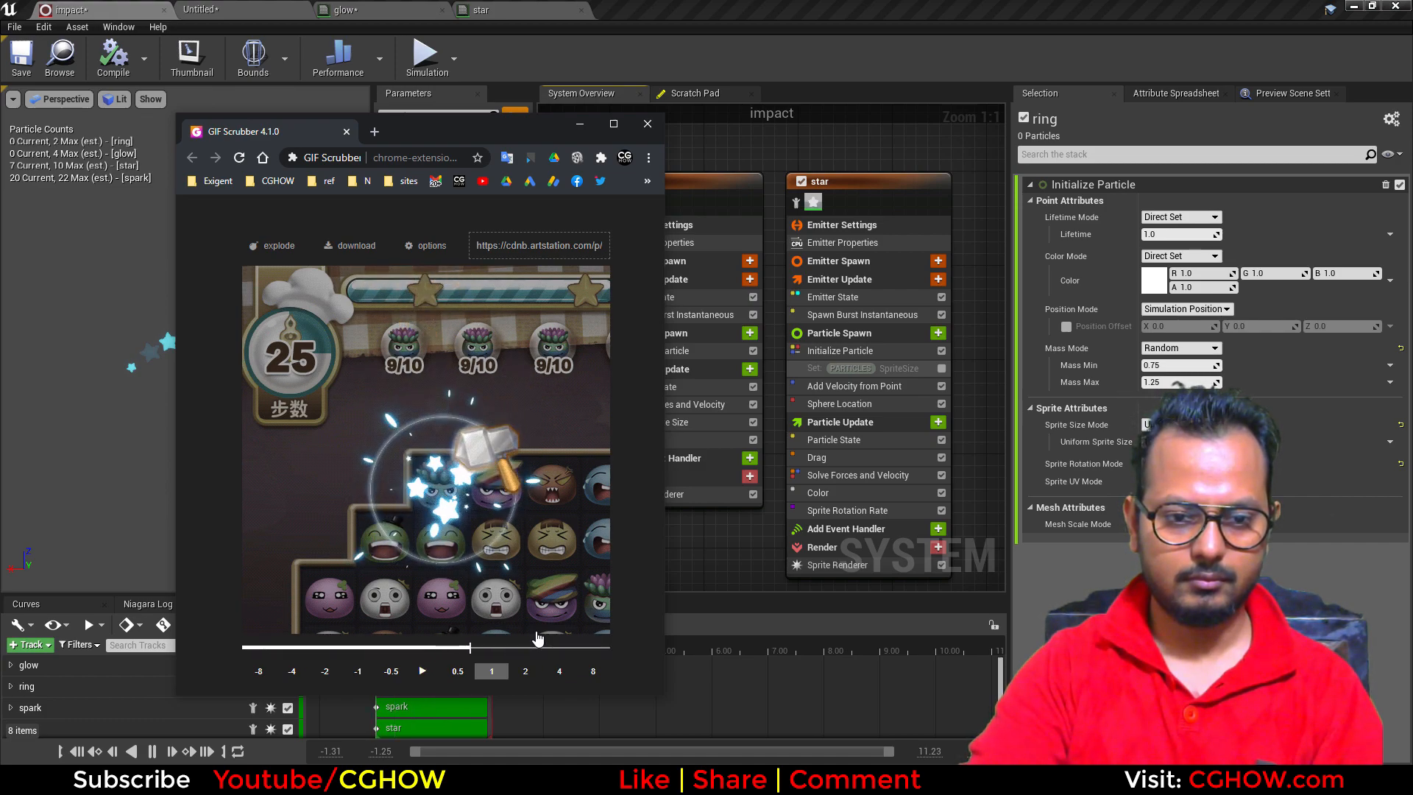
pyautogui.press('space')
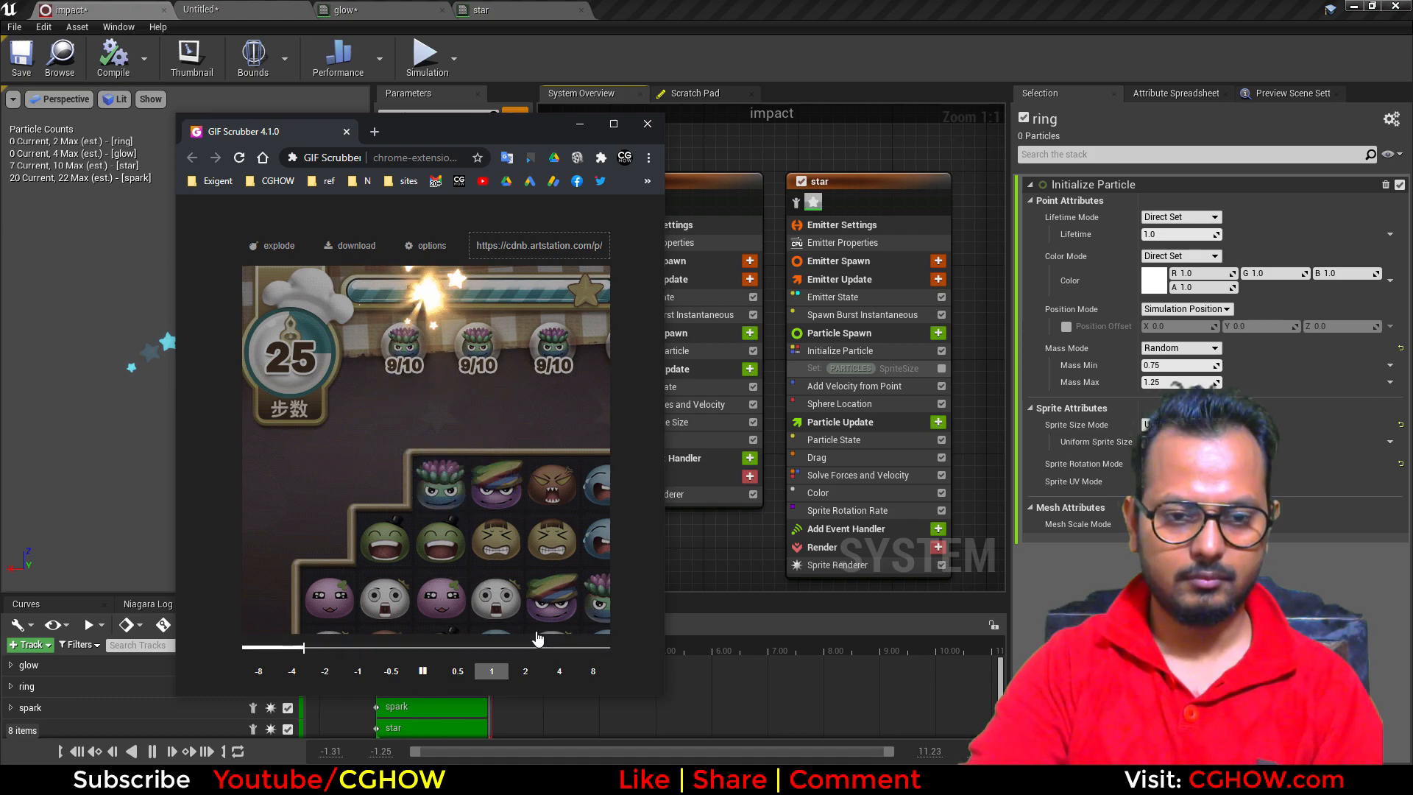
pyautogui.press('space')
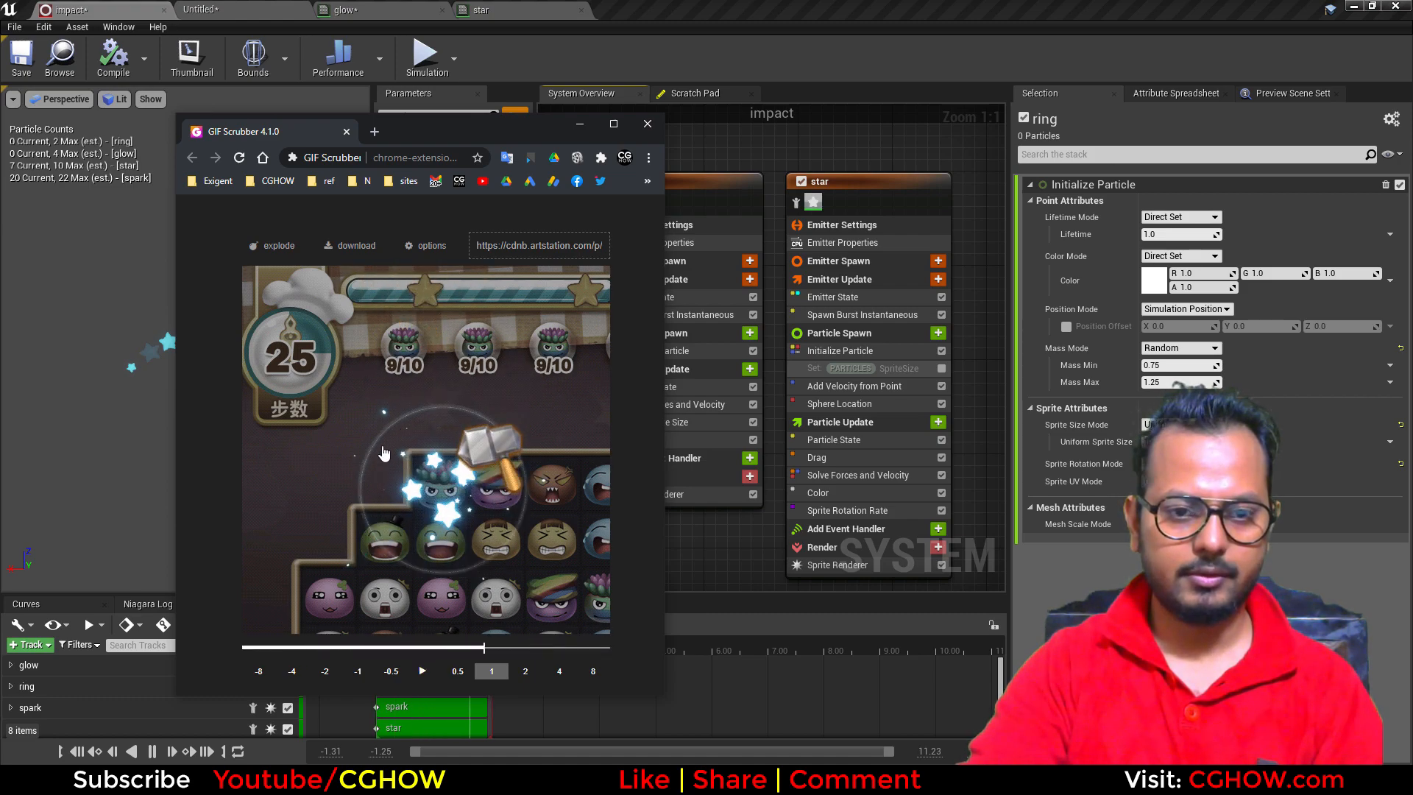
pyautogui.click(690, 522)
# Step: Move the last color key of ring's Color curve earlier, to a time of about 0.7
pyautogui.moveTo(603, 537); pyautogui.dragTo(913, 501, button='right')
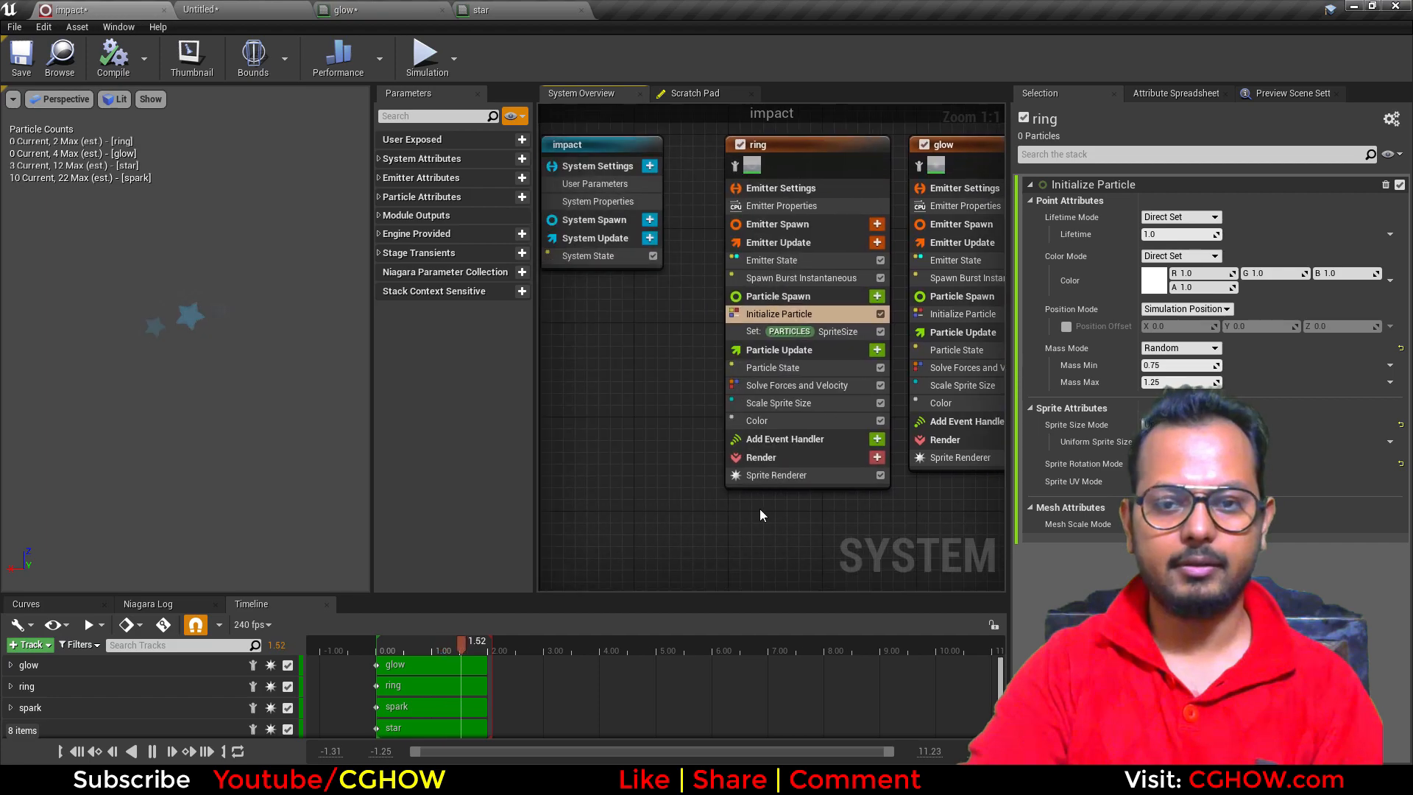
pyautogui.click(744, 421)
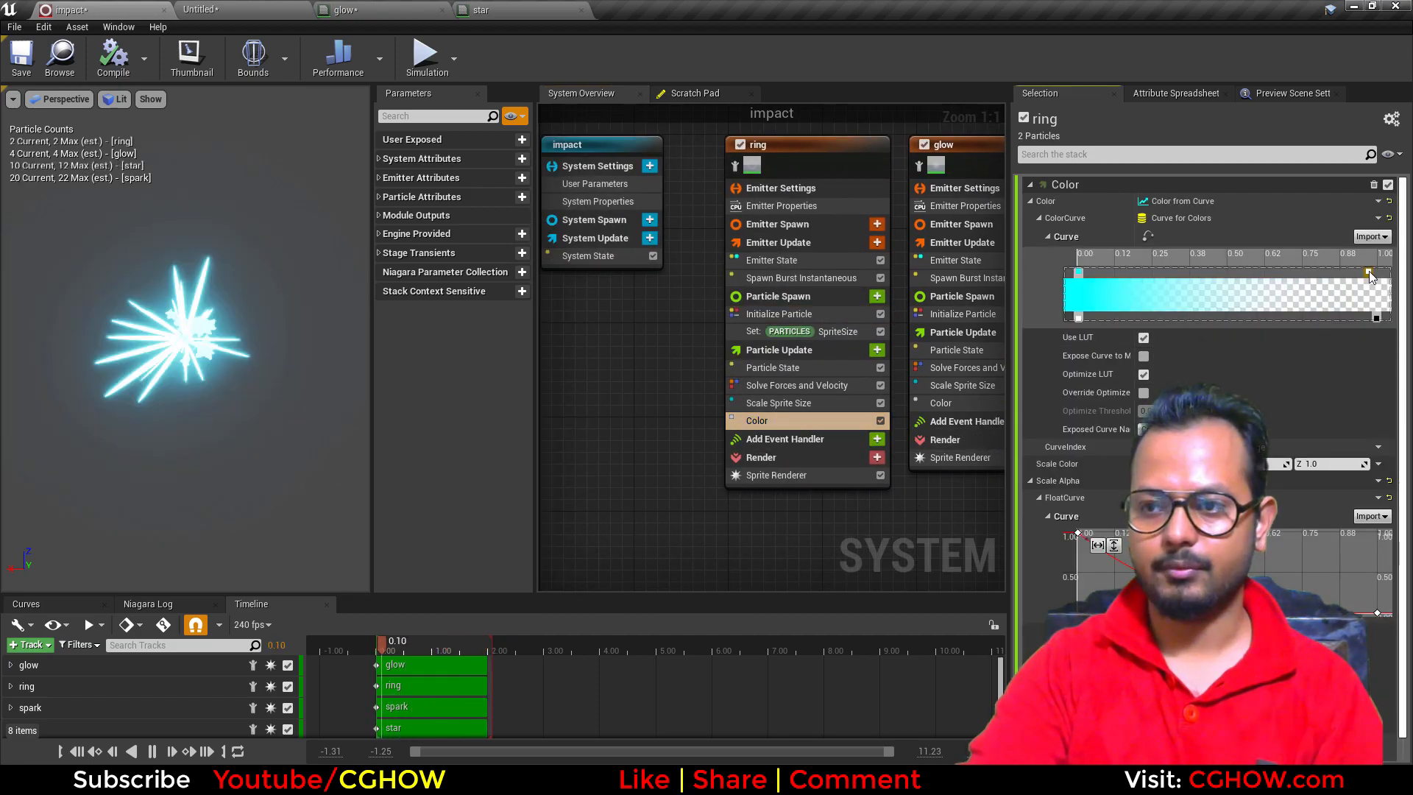
pyautogui.doubleClick(1368, 271)
pyautogui.click(1325, 616)
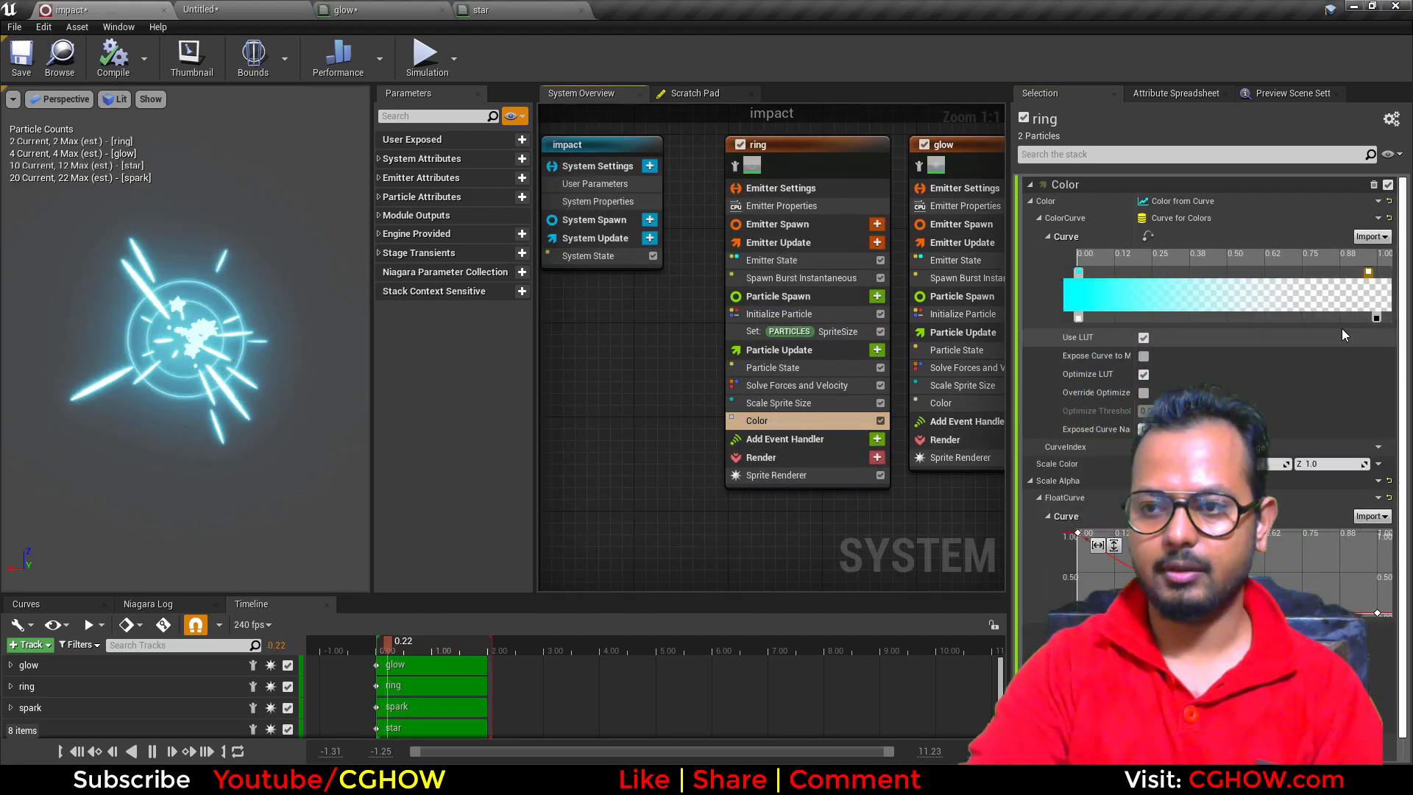
pyautogui.moveTo(1298, 271); pyautogui.dragTo(1293, 272)
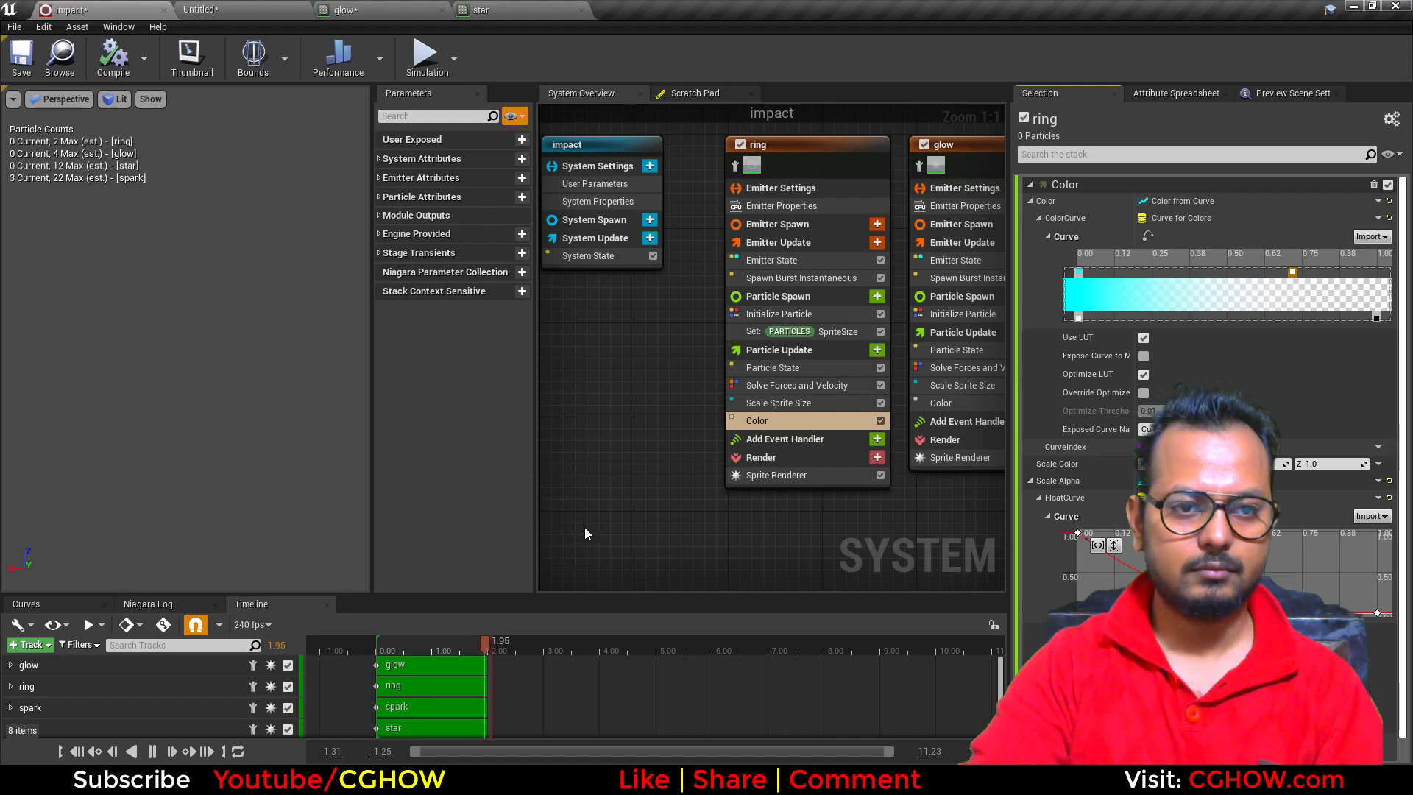
# Step: Check the paused impact frame in the GIF Scrubber reference against the effect and return to the Niagara editor
pyautogui.moveTo(721, 526); pyautogui.dragTo(575, 528, button='right')
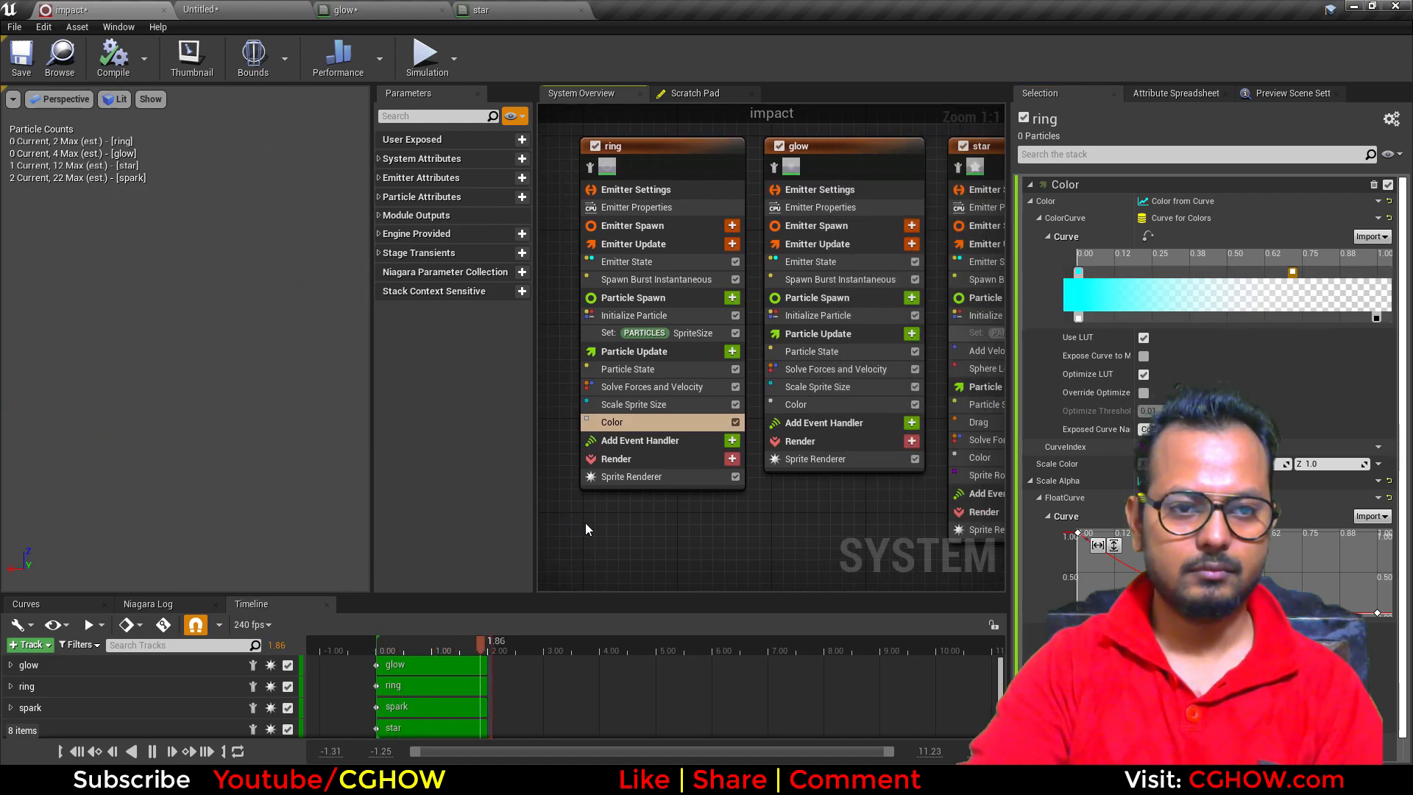
pyautogui.hotkey('alt', 'Tab')
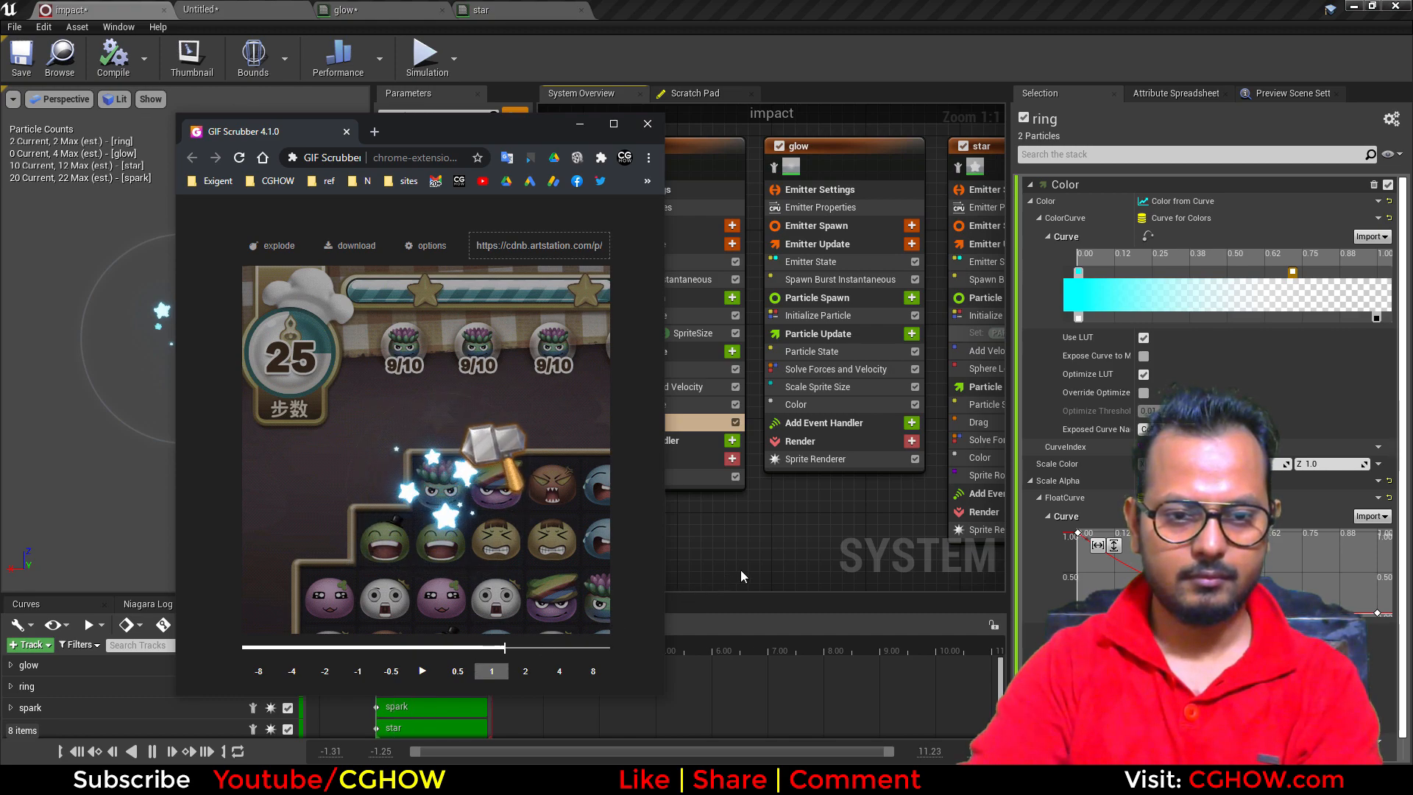
pyautogui.click(761, 560)
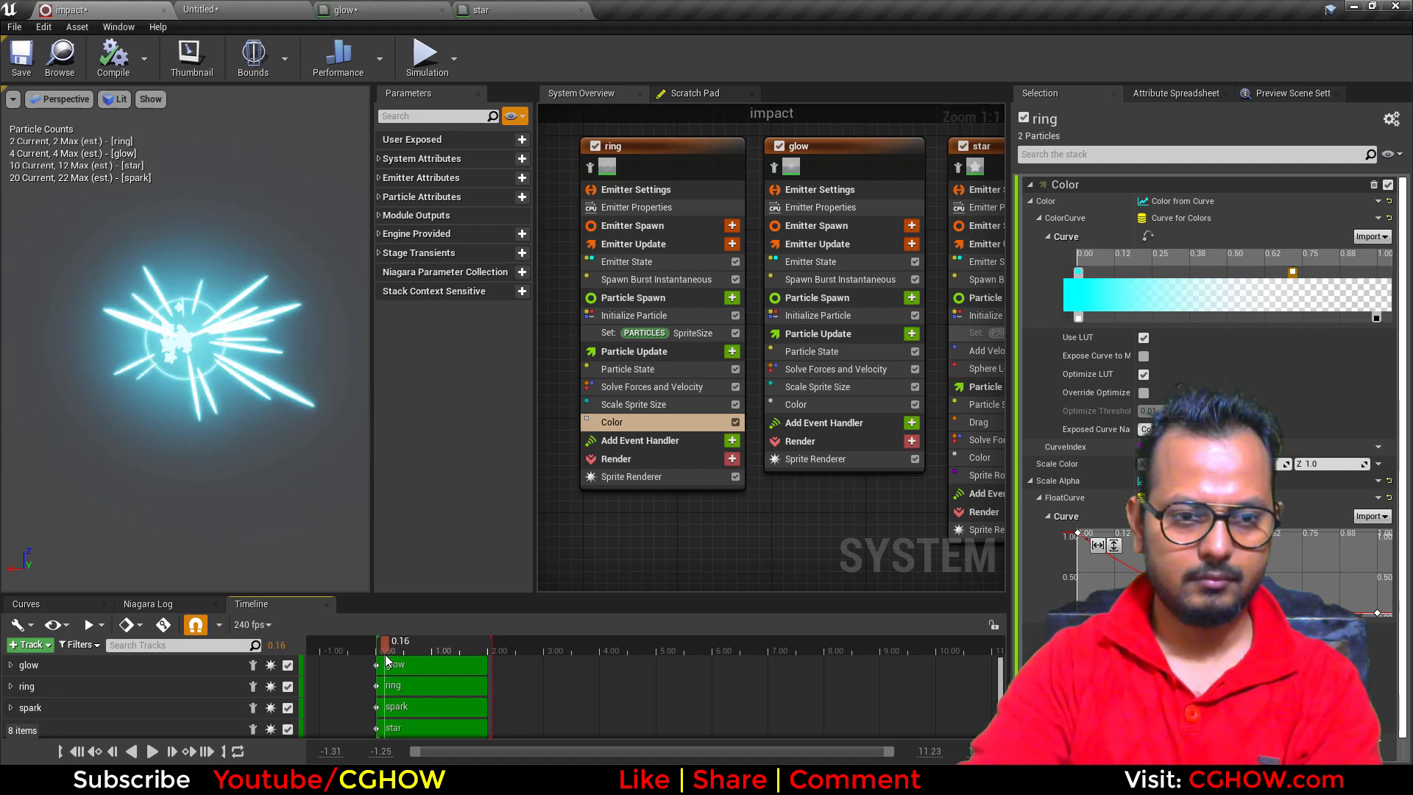
# Step: Delete the Sphere Location module from spark's Particle Spawn stage and scrub through the start of the burst
pyautogui.moveTo(385, 655); pyautogui.dragTo(388, 655)
pyautogui.moveTo(986, 508); pyautogui.dragTo(538, 531, button='right')
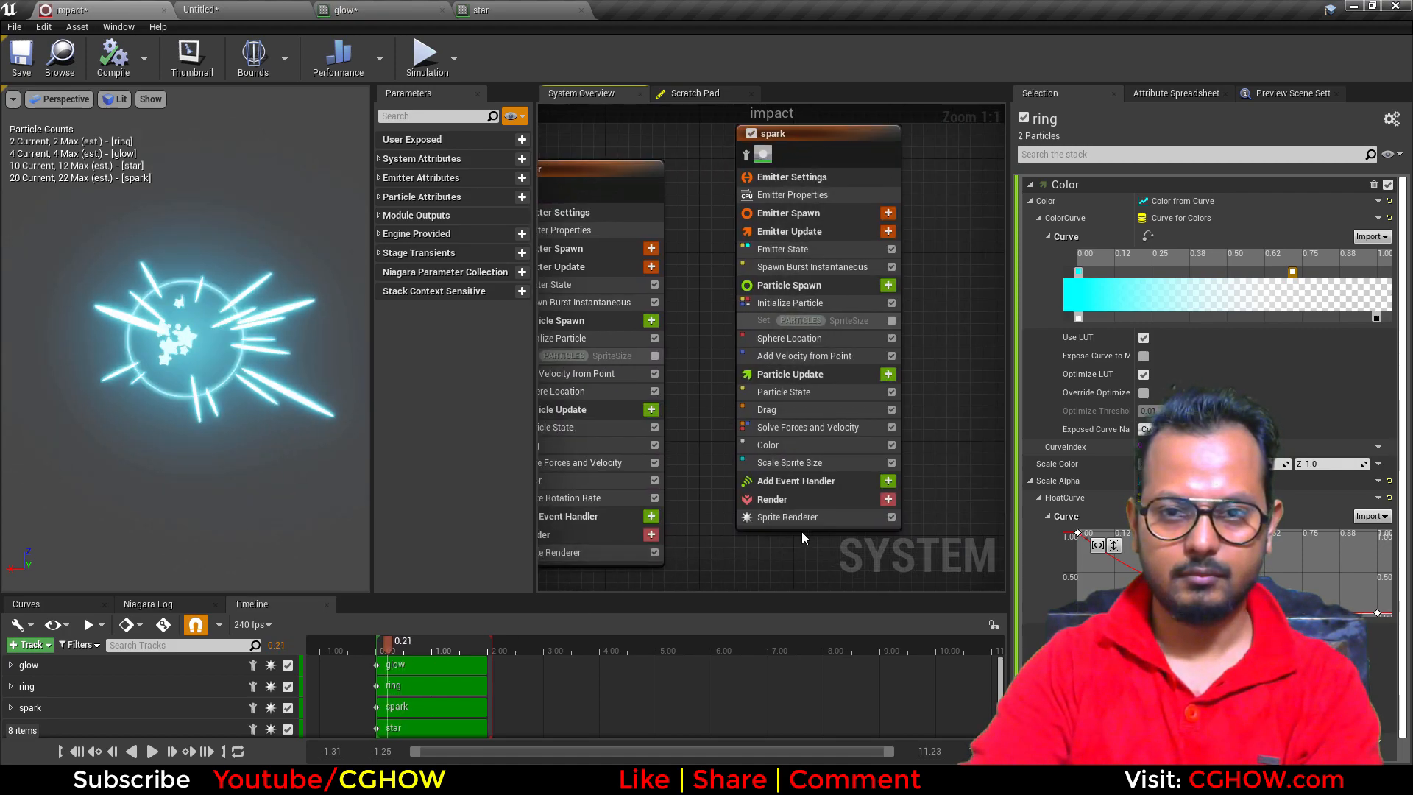
pyautogui.click(816, 338)
pyautogui.press('Delete')
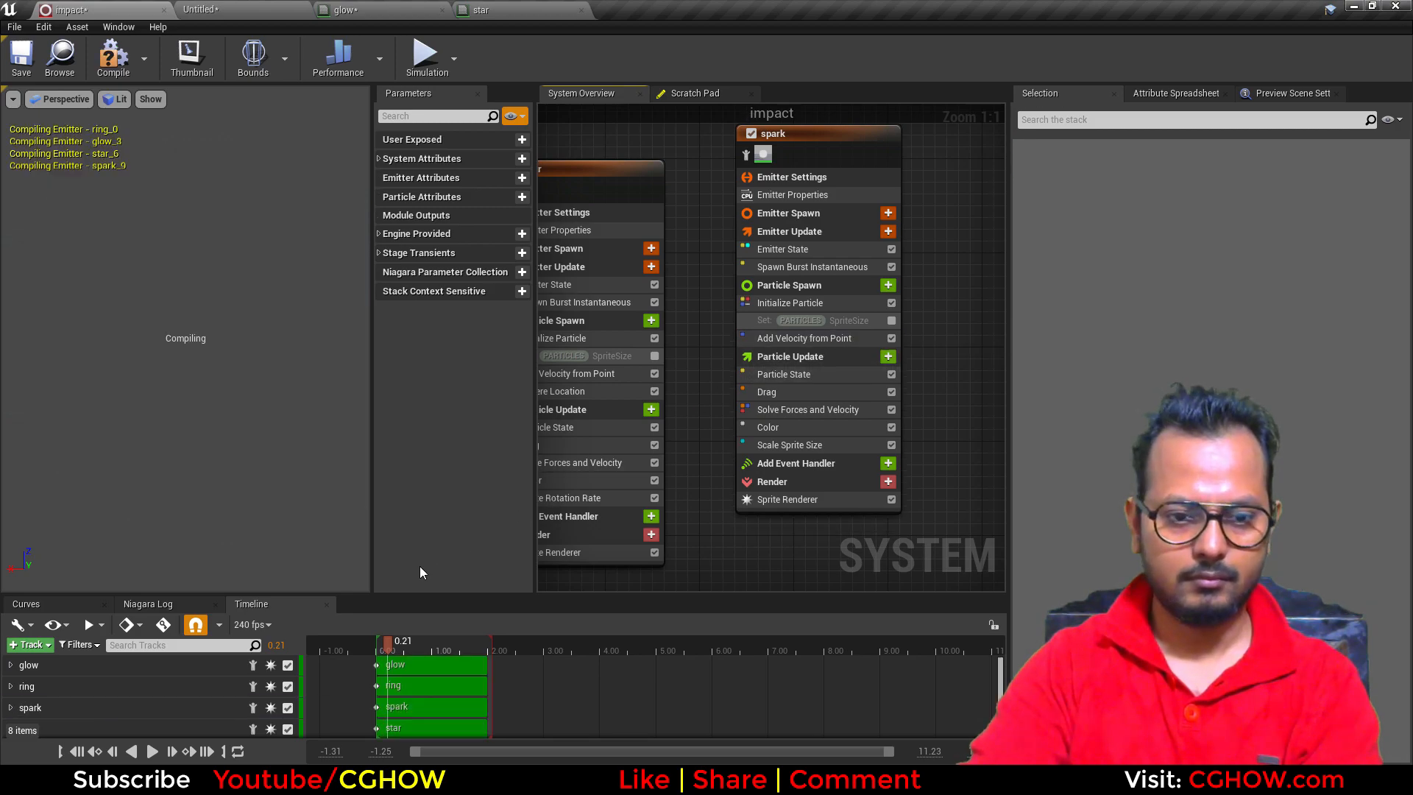
pyautogui.moveTo(388, 652)
pyautogui.mouseDown()
pyautogui.moveTo(410, 652)
pyautogui.moveTo(374, 656)
pyautogui.mouseUp()
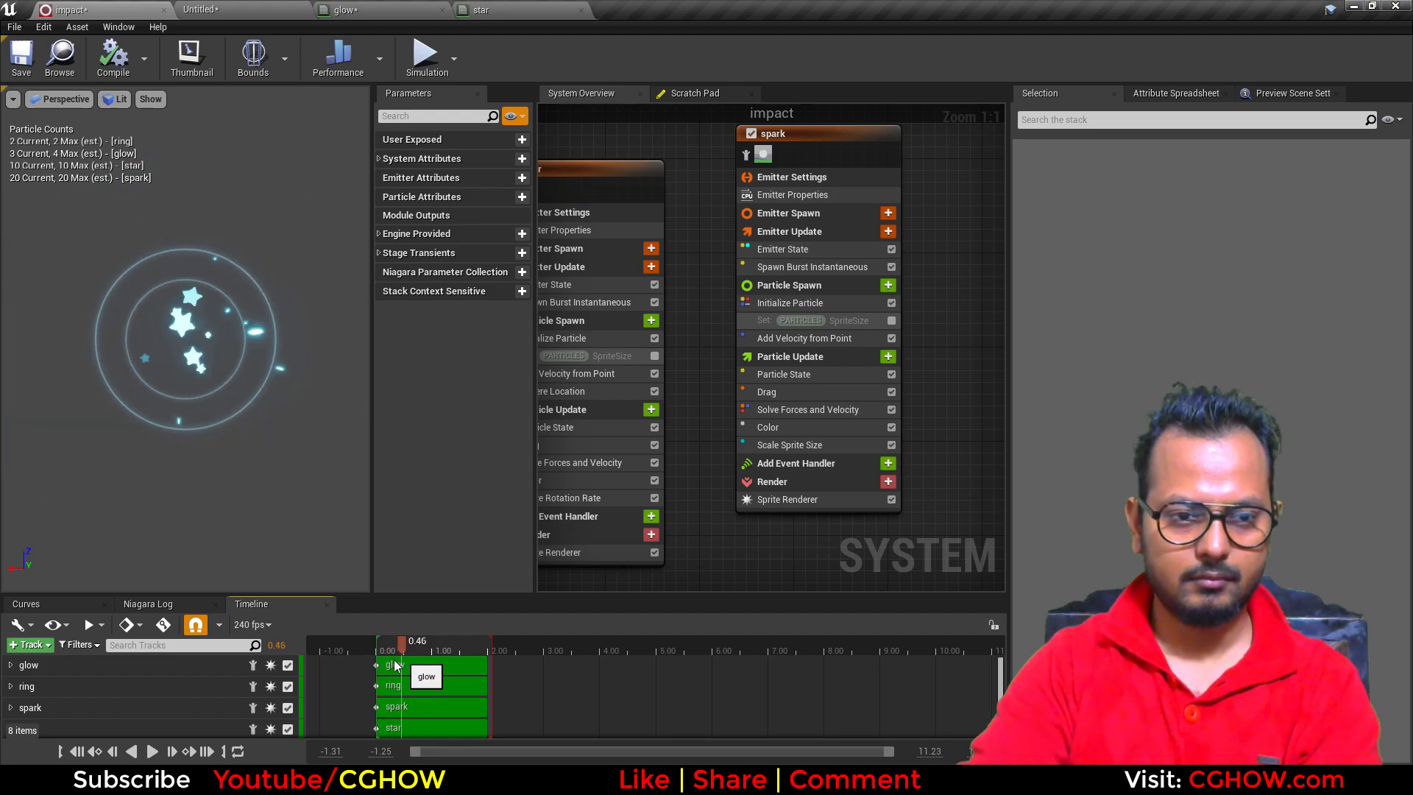
# Step: Examine glow's Spawn Burst Instantaneous and Initialize Particle settings while scrubbing the start of the burst, and resume playback
pyautogui.moveTo(687, 557); pyautogui.dragTo(665, 534, button='right')
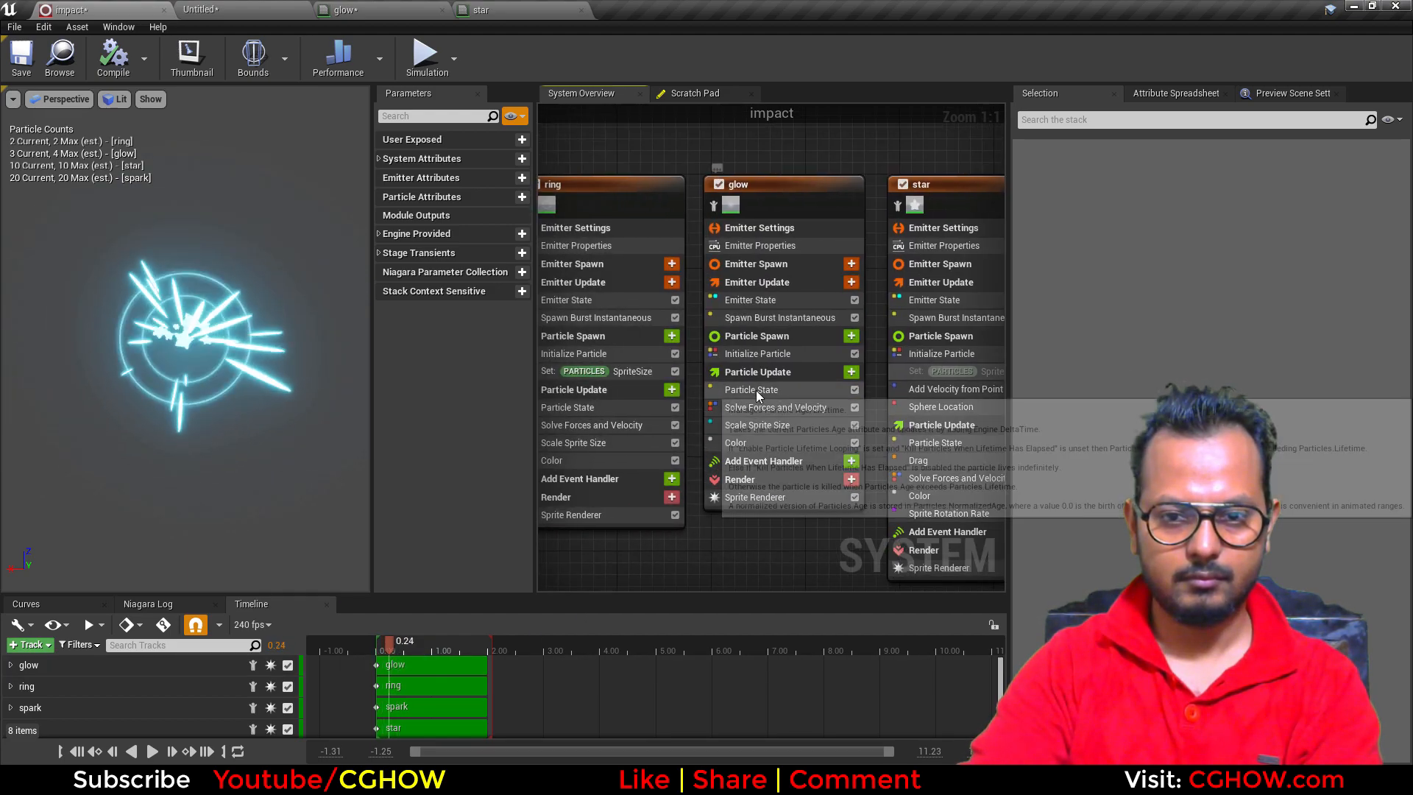
pyautogui.click(810, 318)
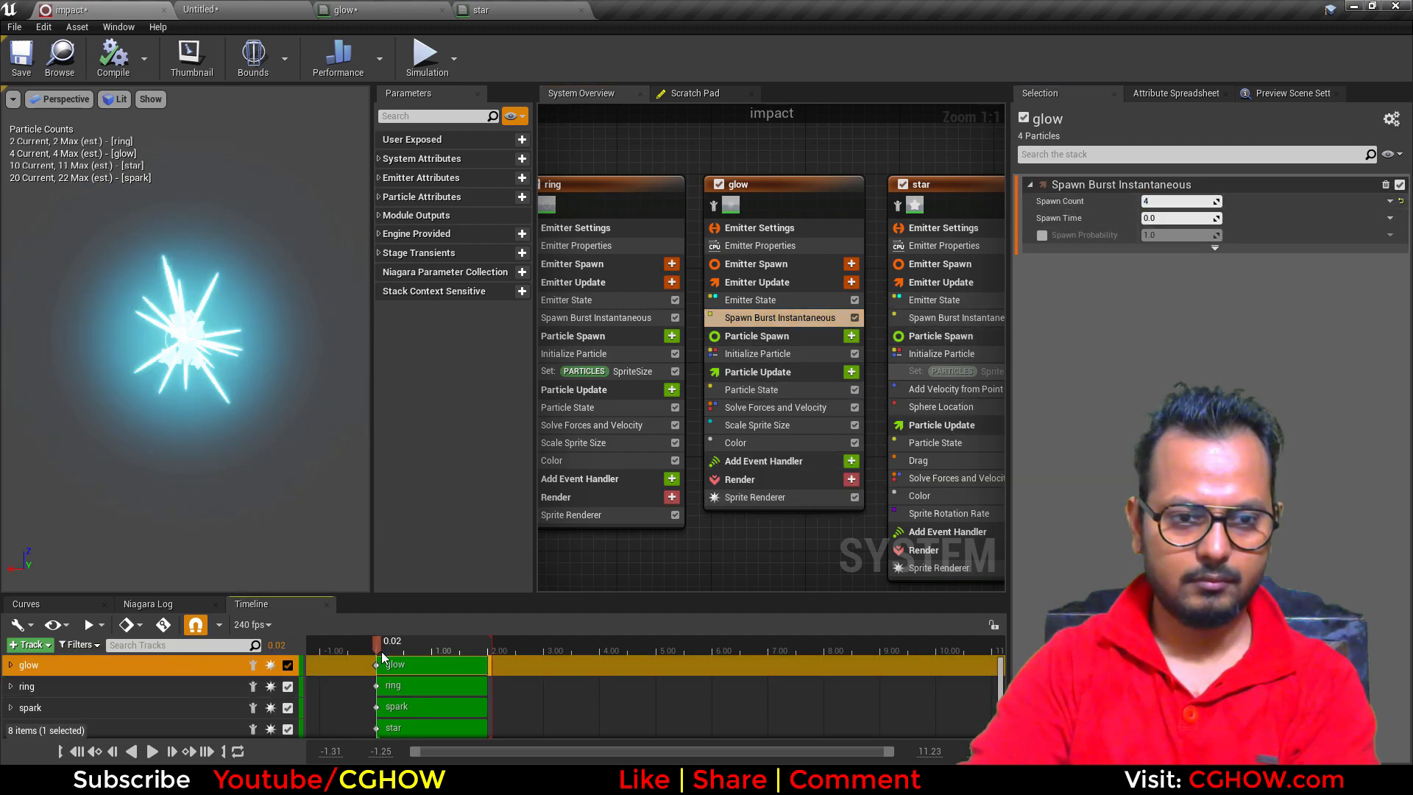
pyautogui.moveTo(381, 651)
pyautogui.mouseDown()
pyautogui.moveTo(426, 660)
pyautogui.moveTo(384, 669)
pyautogui.mouseUp()
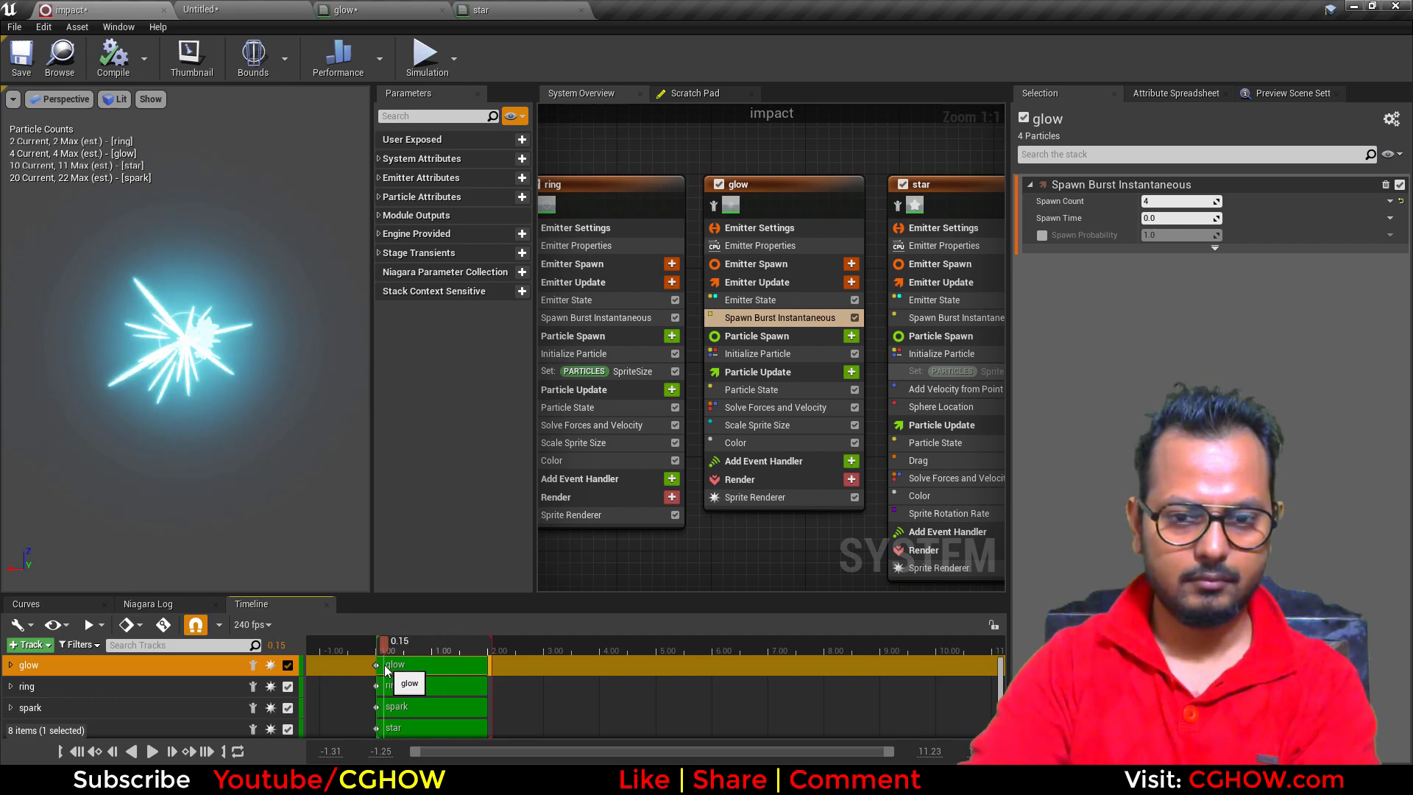
pyautogui.click(758, 353)
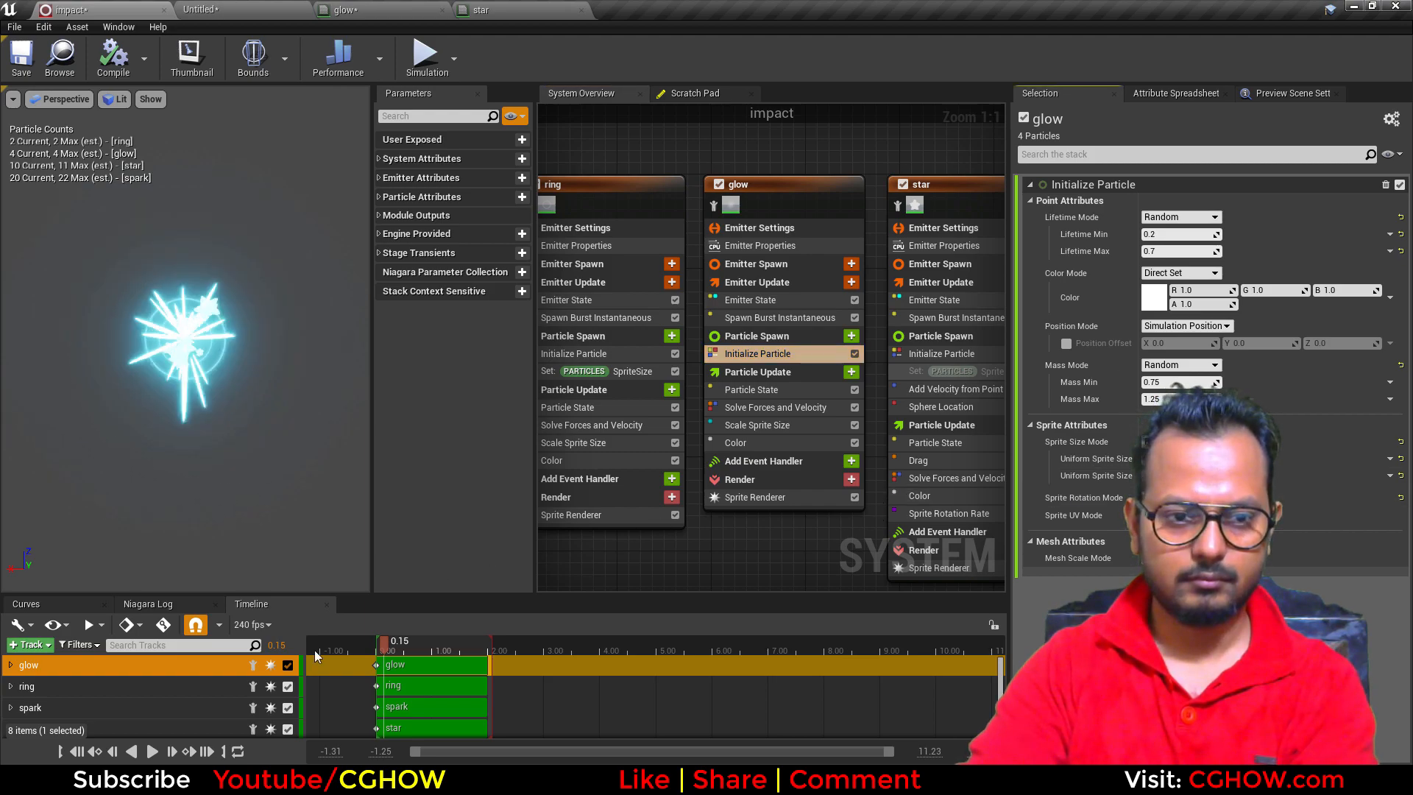
pyautogui.click(156, 751)
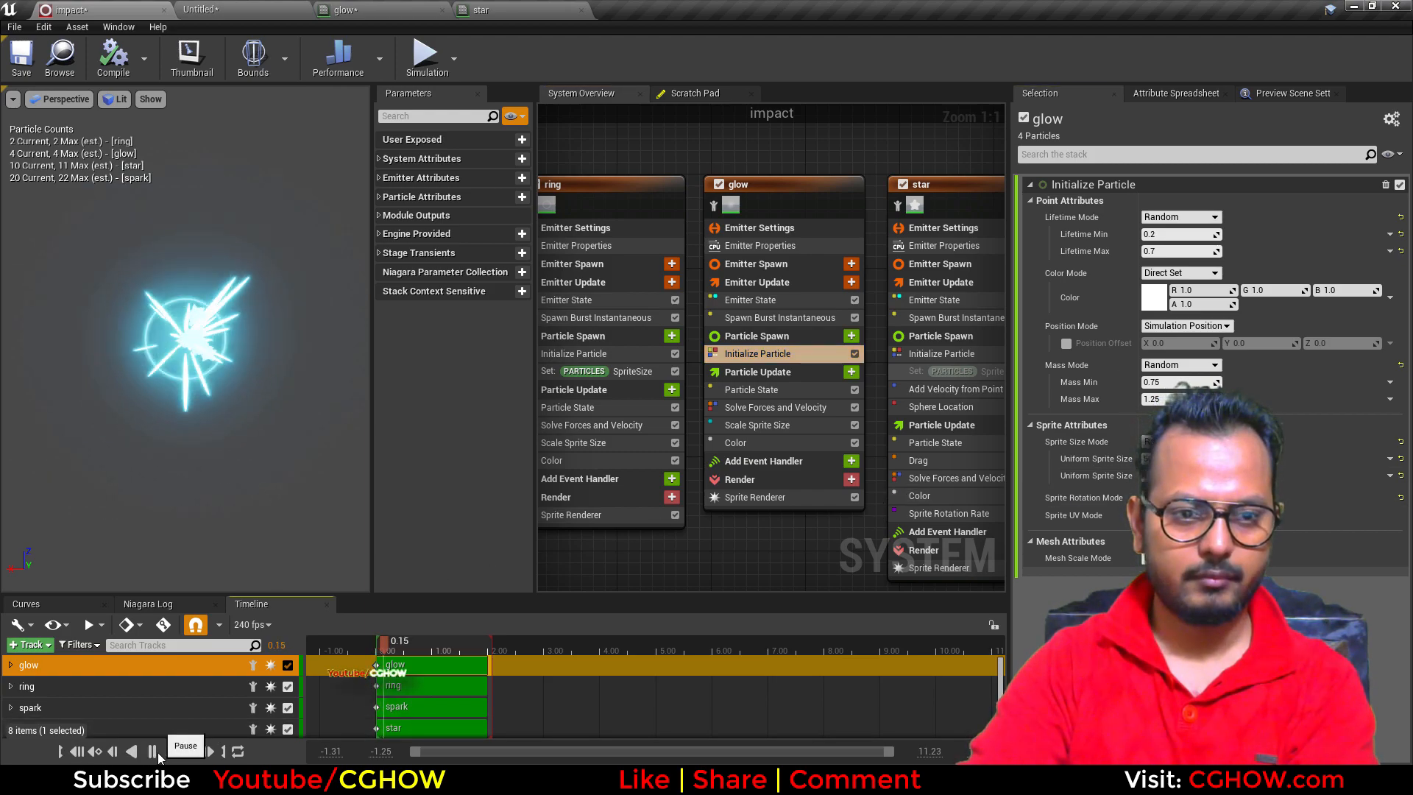